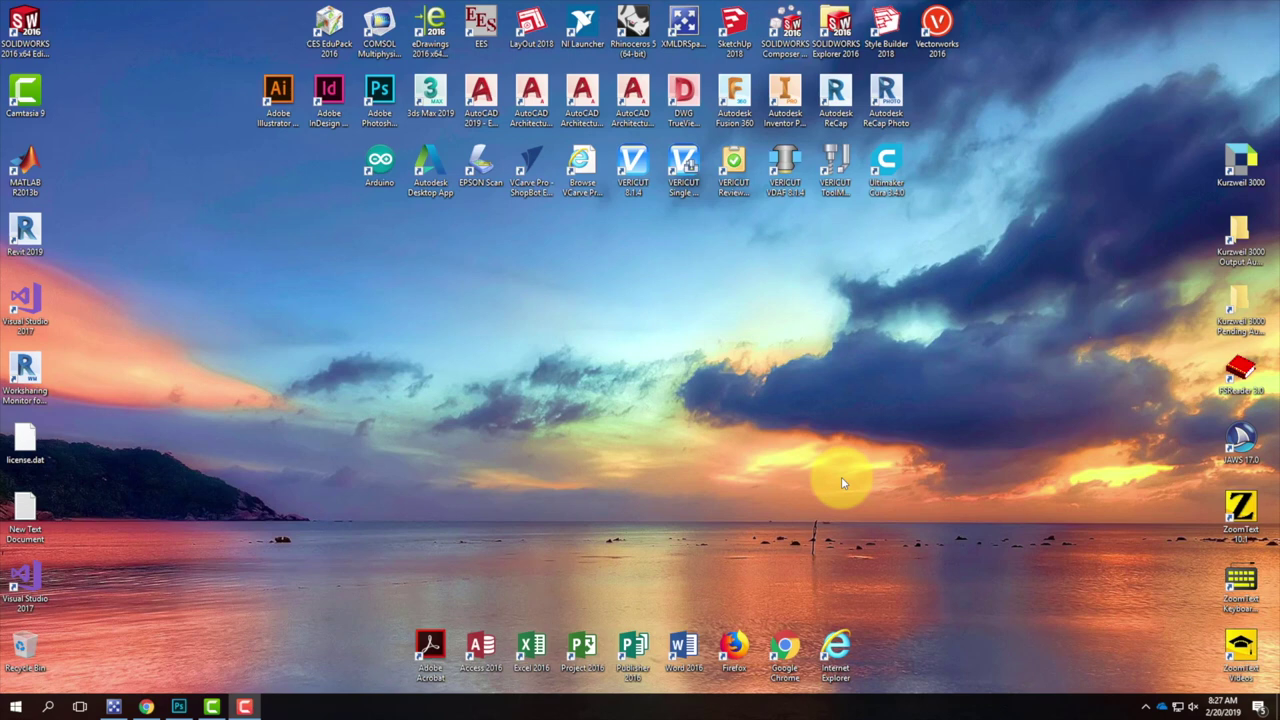
# - Switch to Chrome and browse the walking pictures on the open Unsplash page for photos of whole people
pyautogui.click(148, 705)
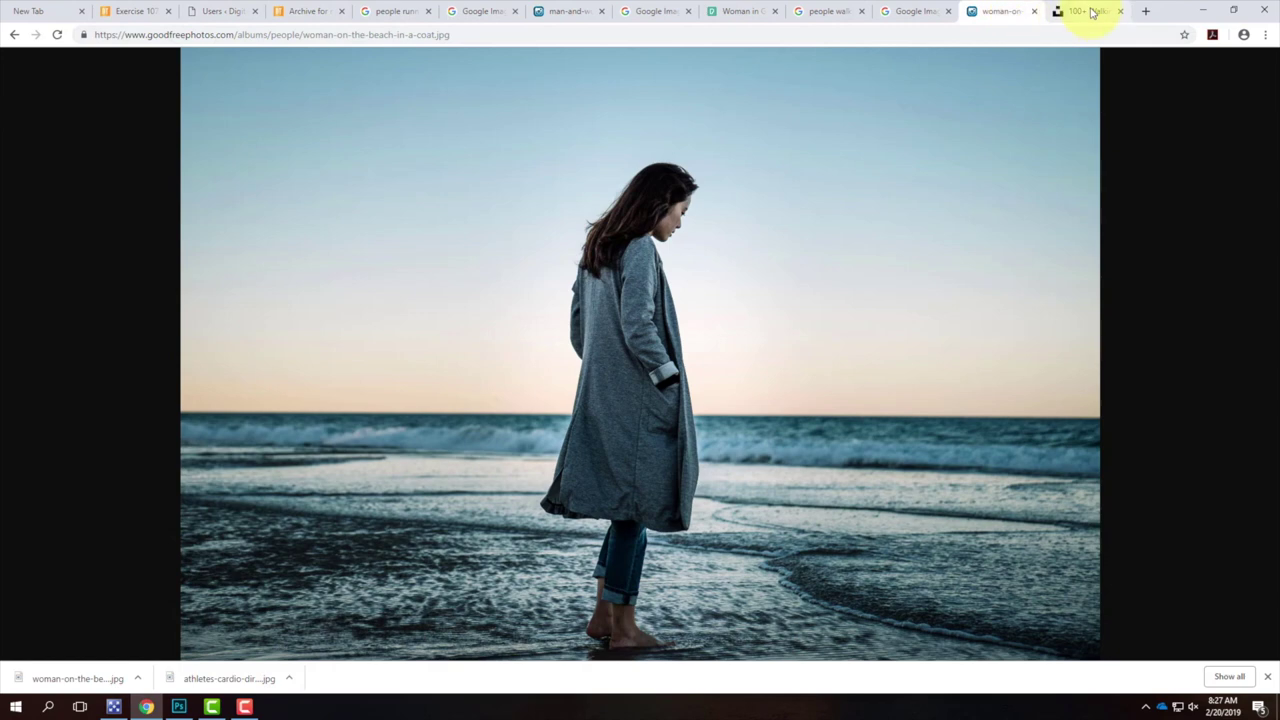
pyautogui.click(1092, 12)
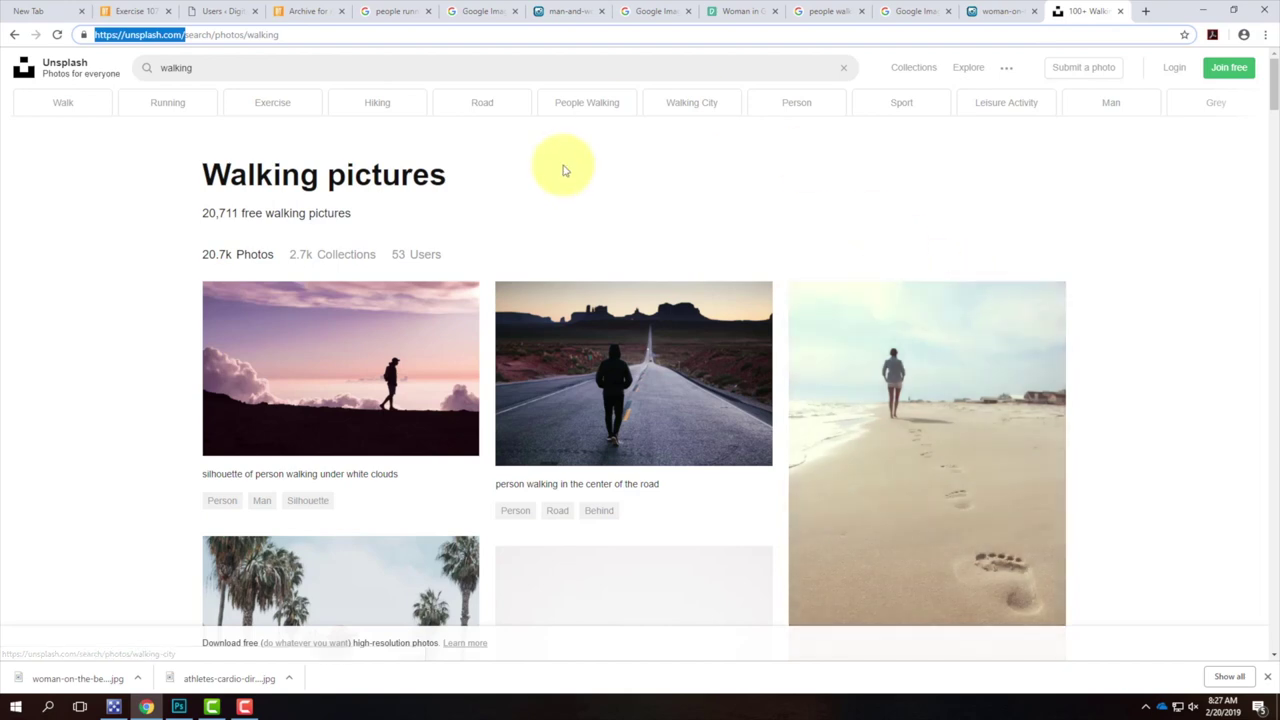
pyautogui.click(200, 34)
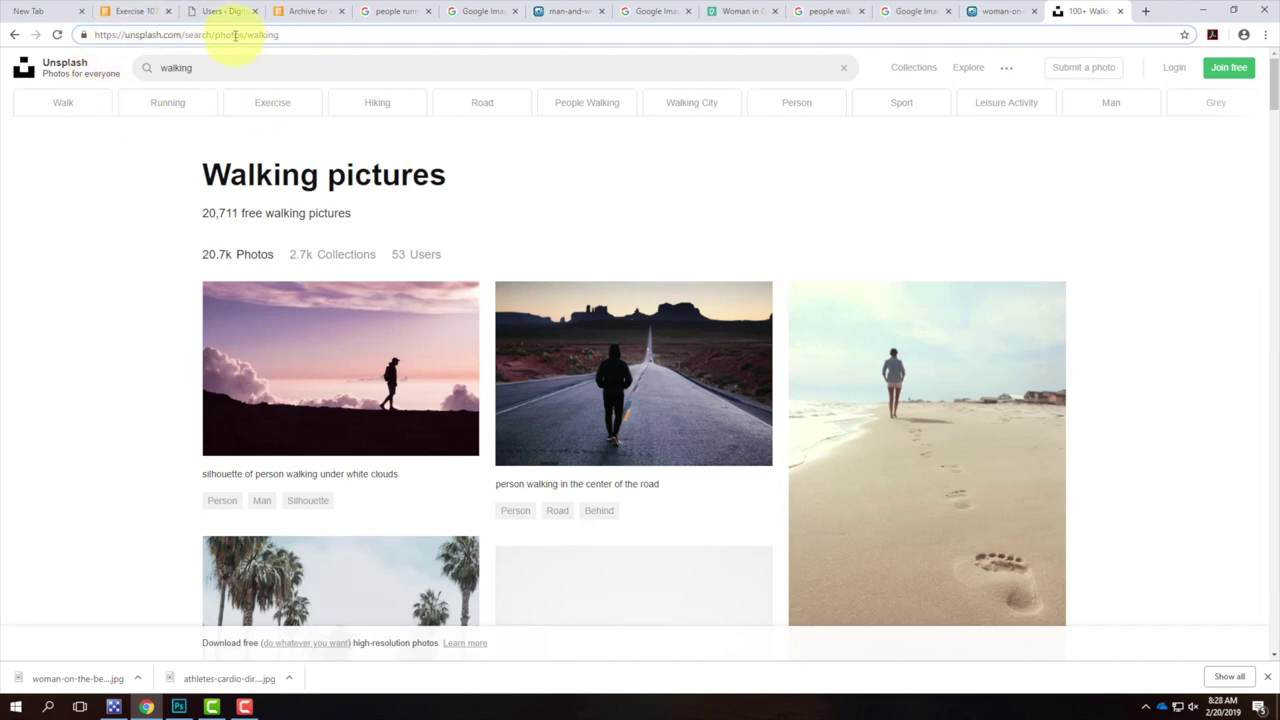
pyautogui.scroll(-8, 400, 251)
pyautogui.scroll(-15, 434, 251)
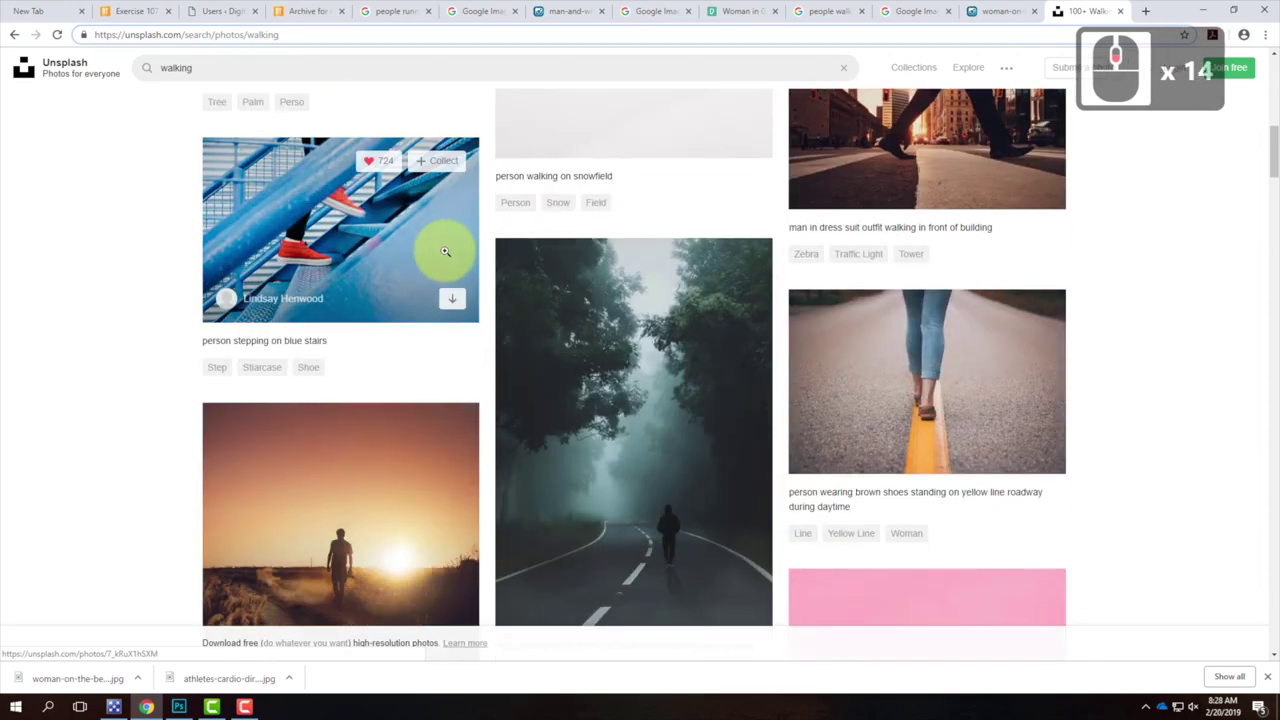
pyautogui.scroll(-10, 453, 251)
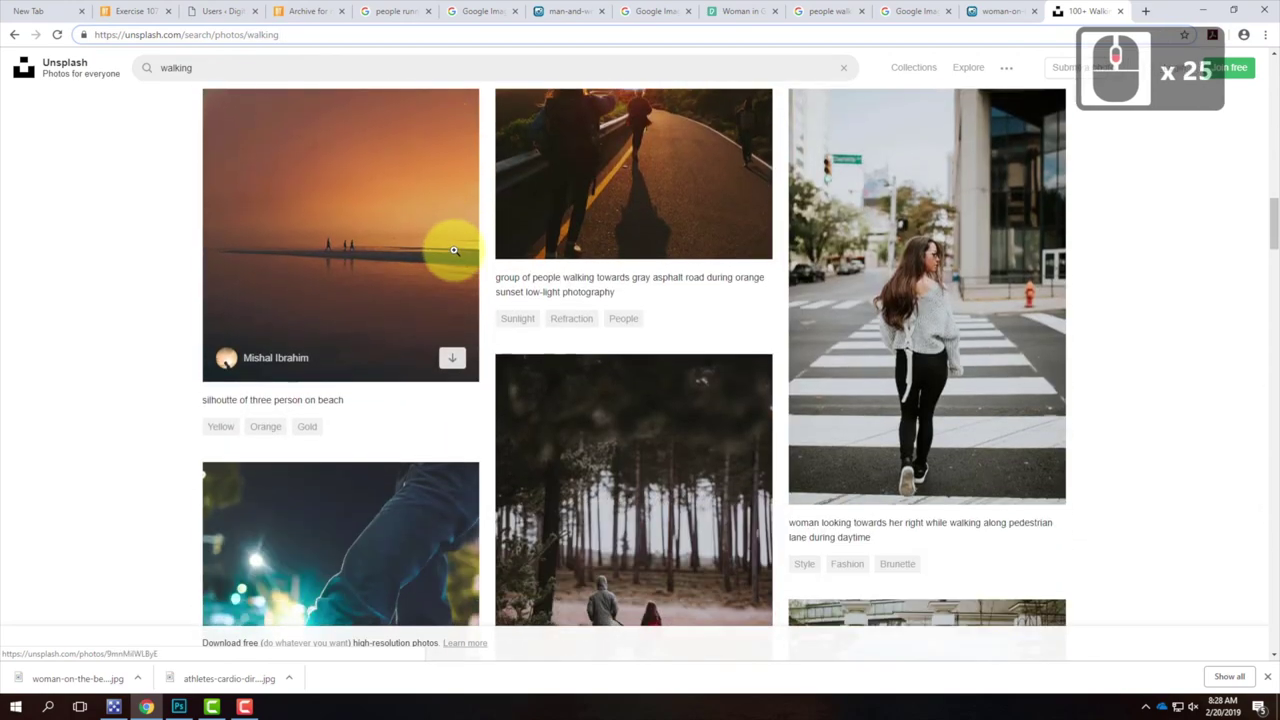
pyautogui.scroll(4, 590, 286)
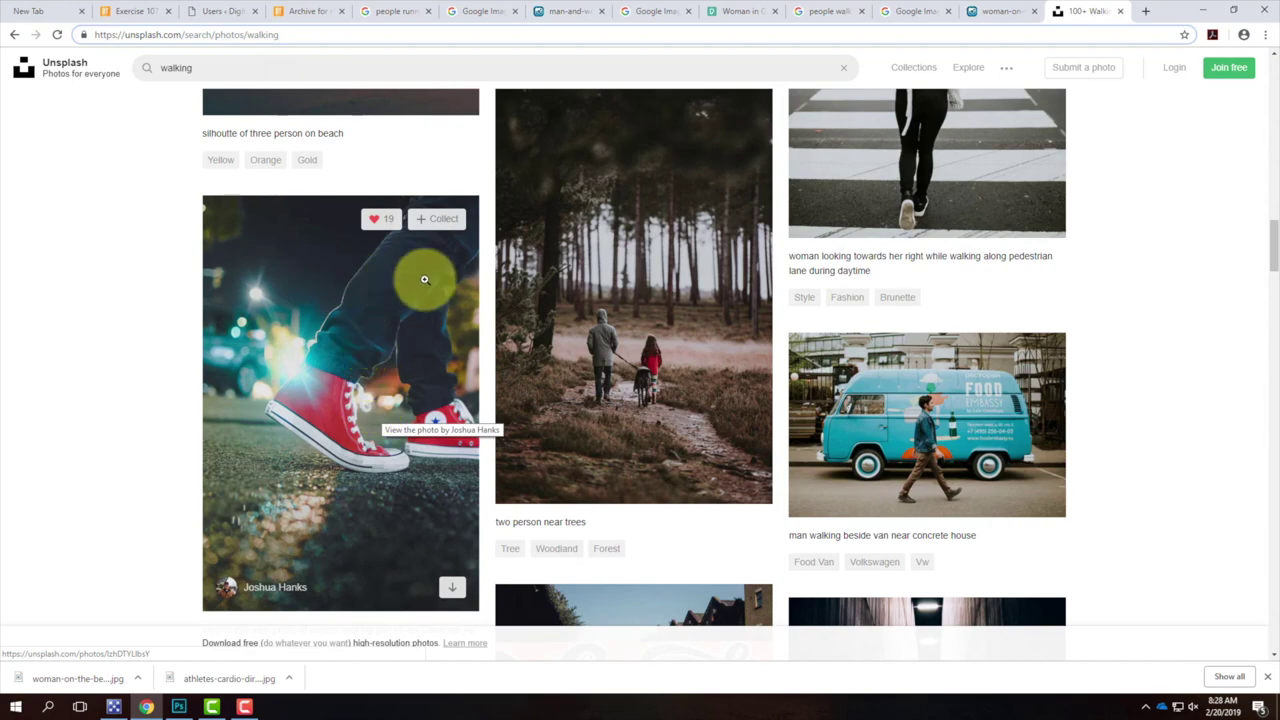
pyautogui.scroll(-14, 491, 333)
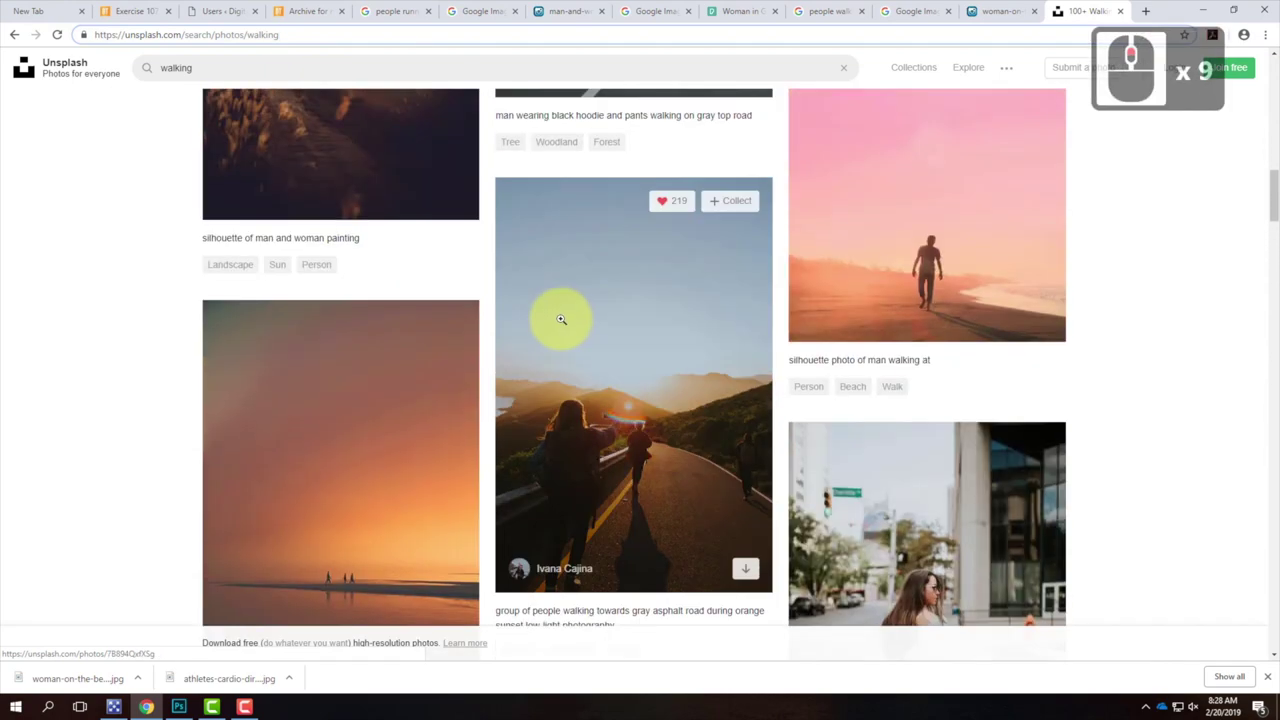
pyautogui.scroll(-14, 557, 322)
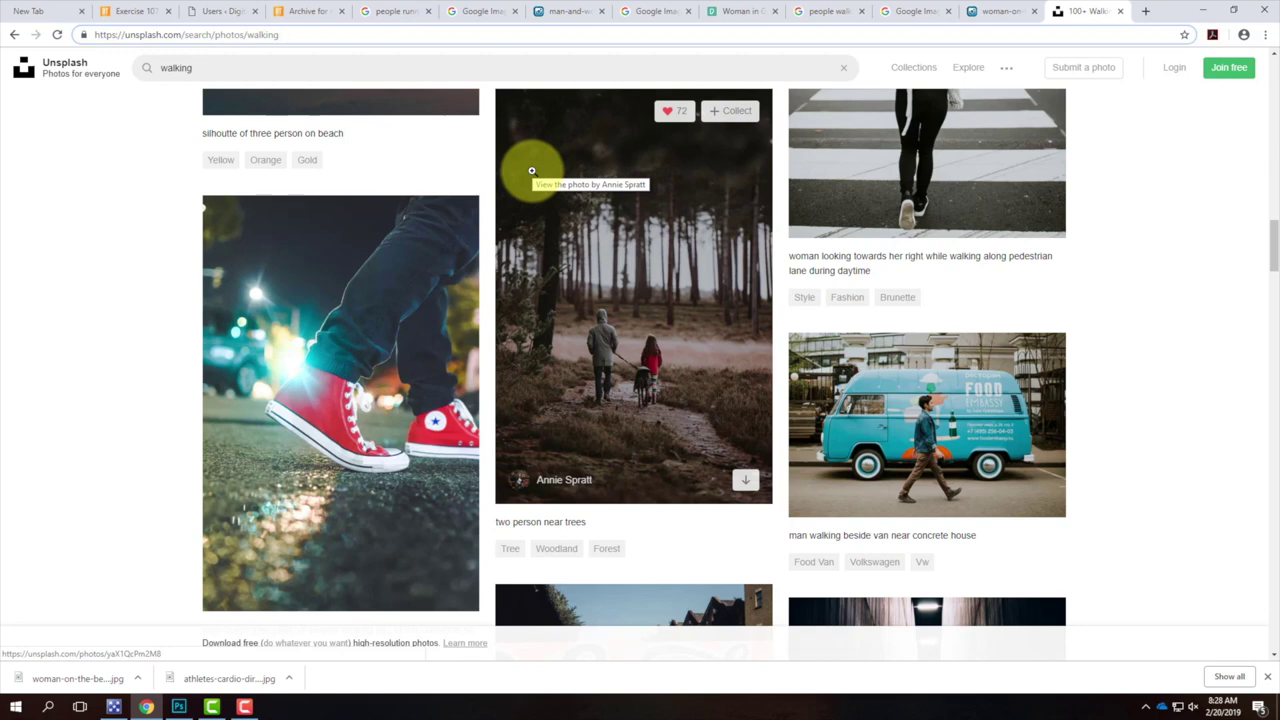
# - From the Exercise 107 page, open the Collage Images resource in a new tab and look through its categories
pyautogui.click(130, 11)
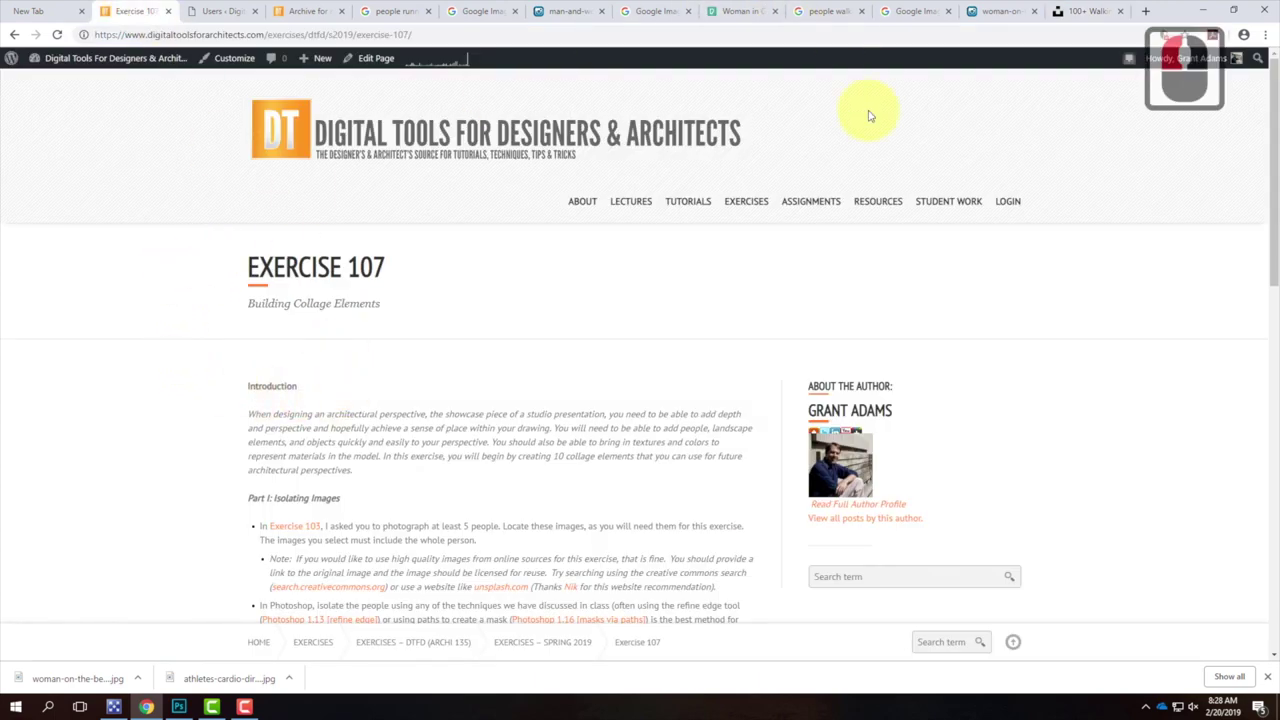
pyautogui.moveTo(878, 204)
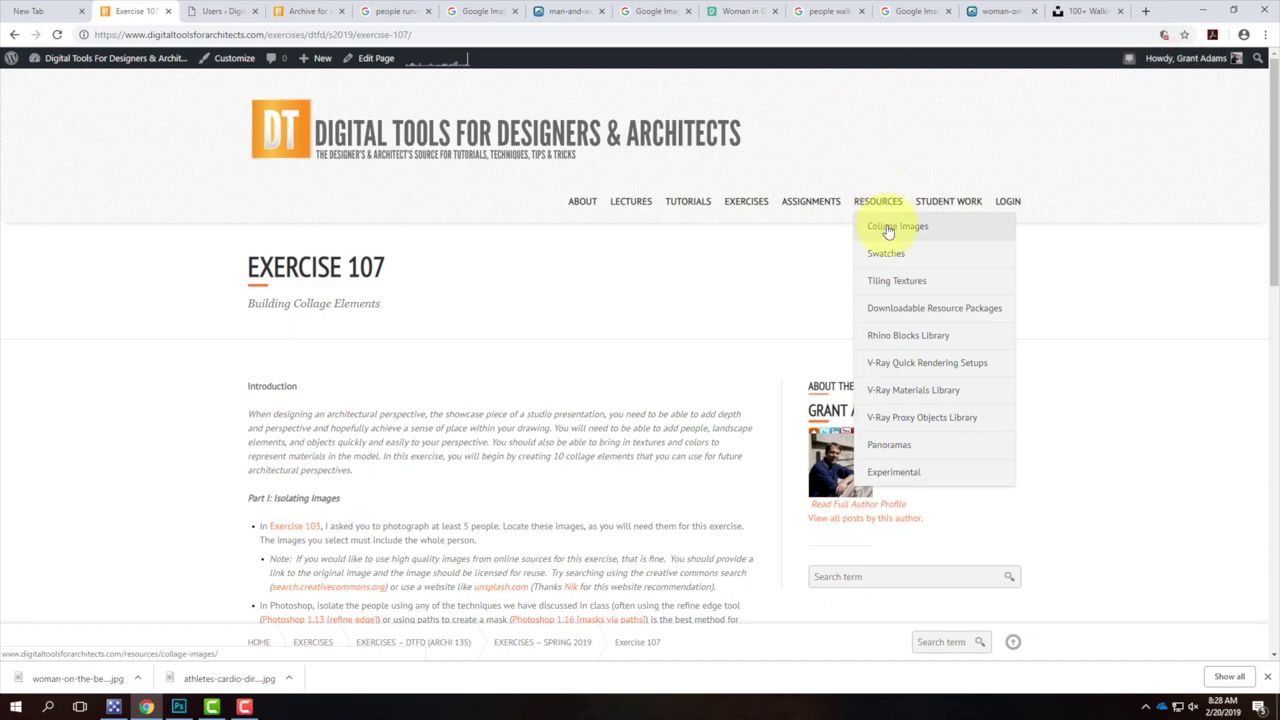
pyautogui.rightClick(886, 230)
pyautogui.click(952, 236)
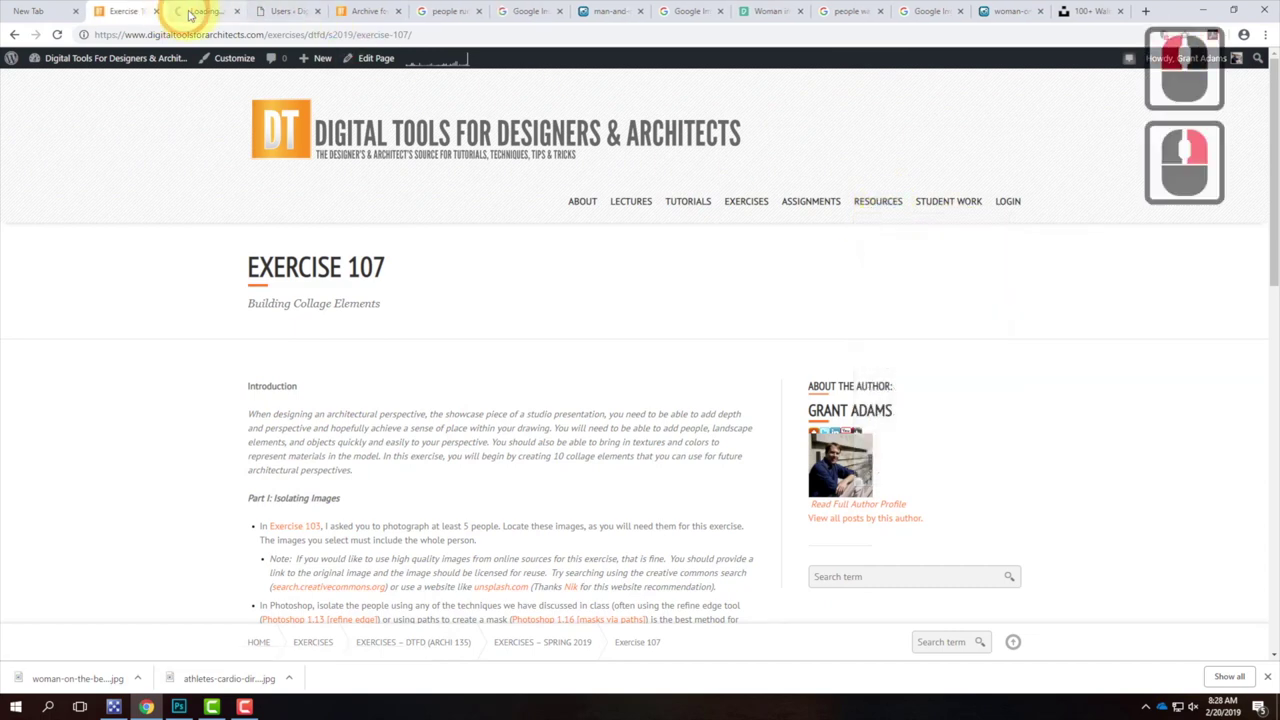
pyautogui.click(192, 11)
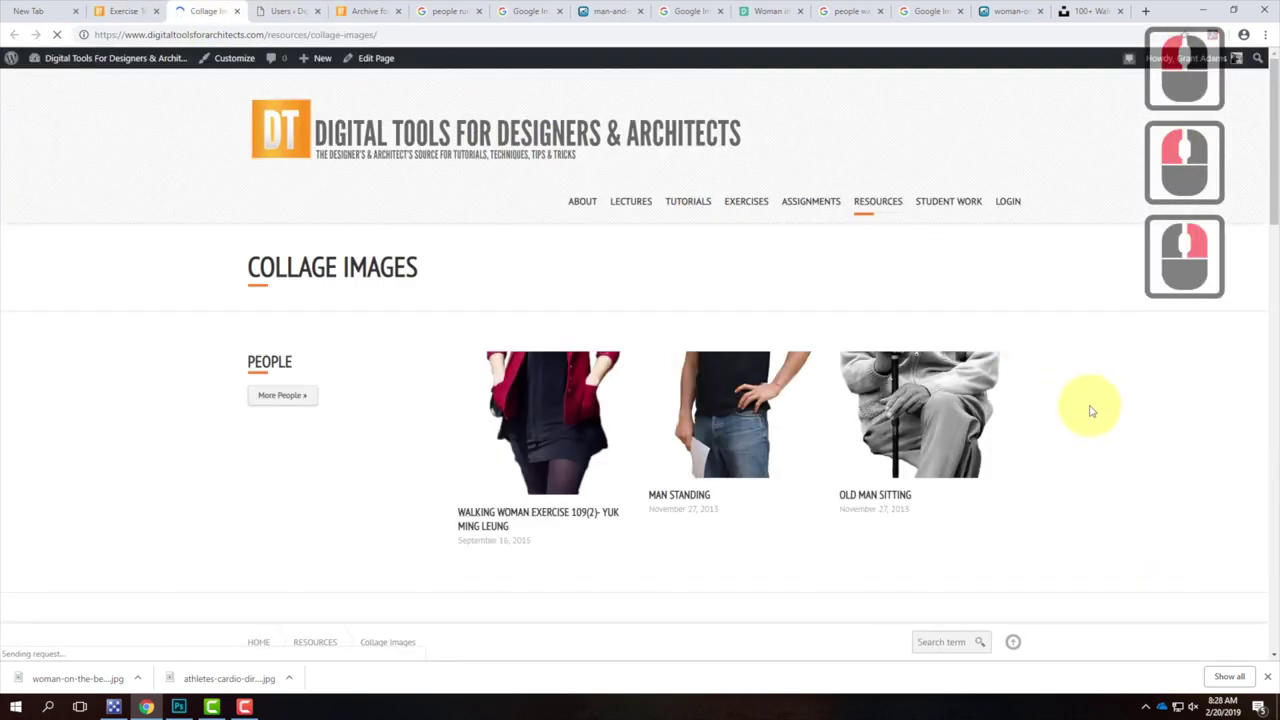
pyautogui.scroll(-4, 1060, 415)
pyautogui.scroll(-13, 740, 294)
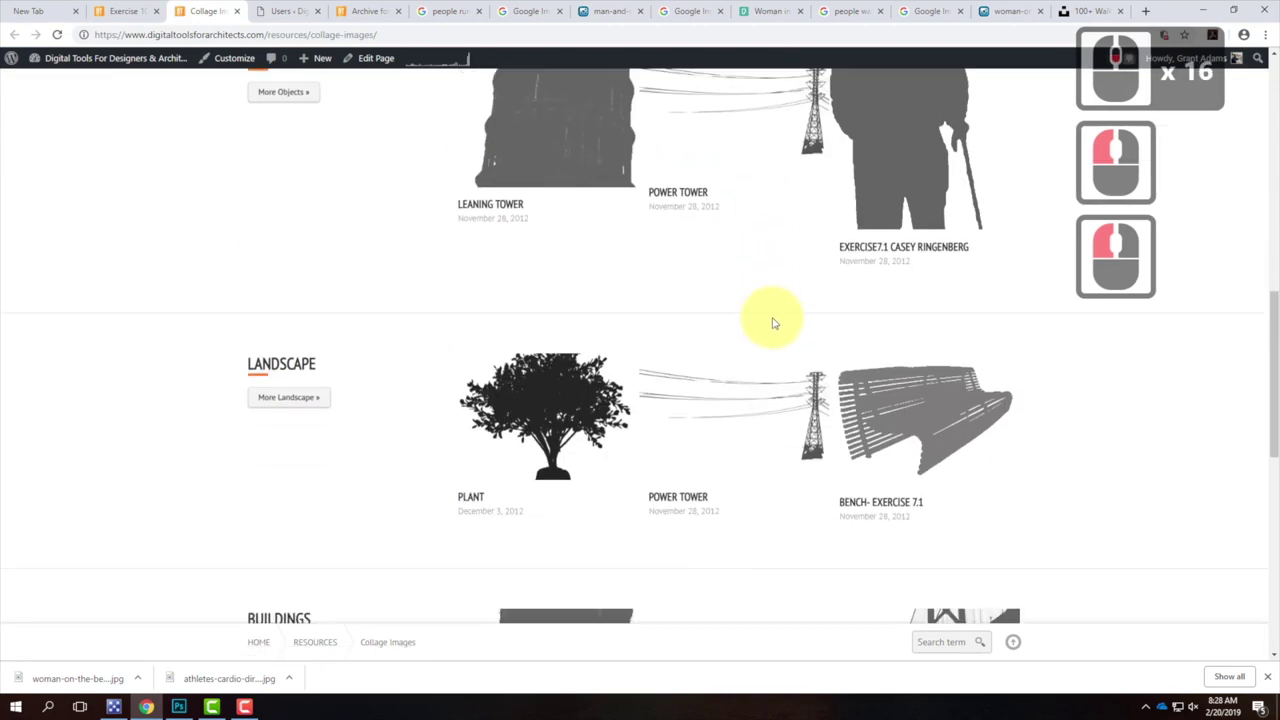
pyautogui.scroll(17, 787, 333)
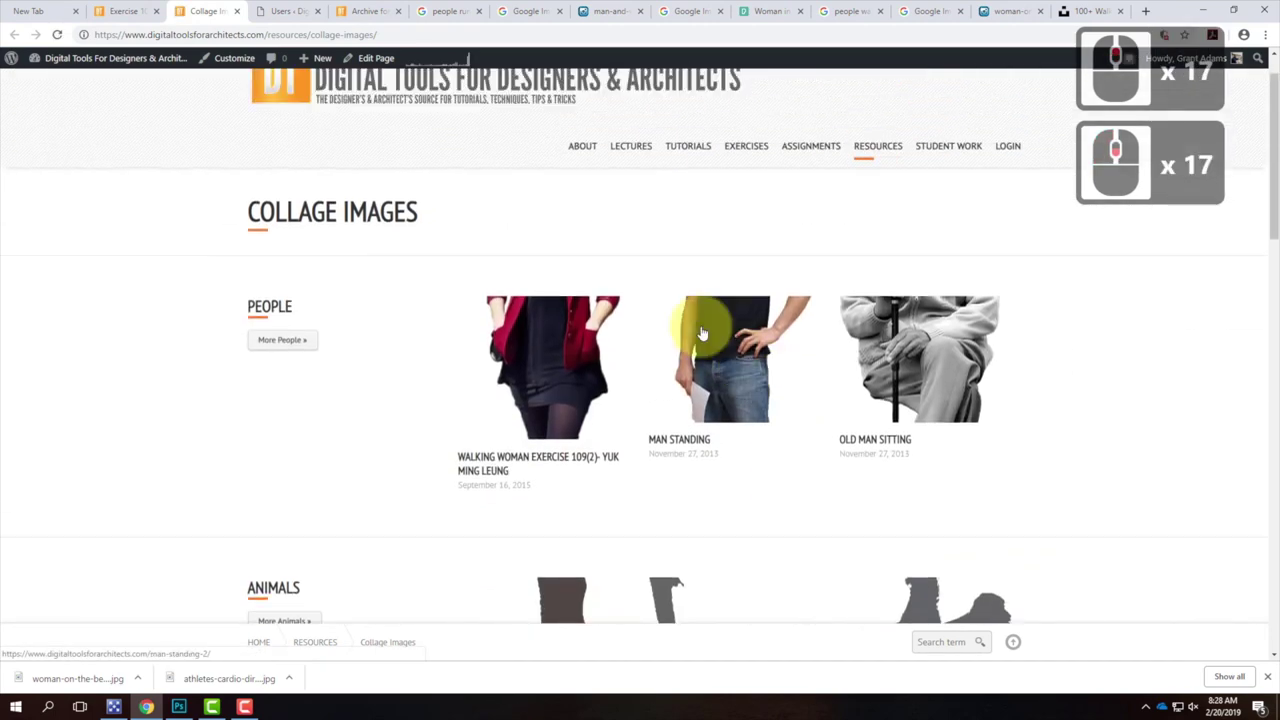
# - Open the People collection's full list of males and look through the cut-out figures
pyautogui.click(281, 395)
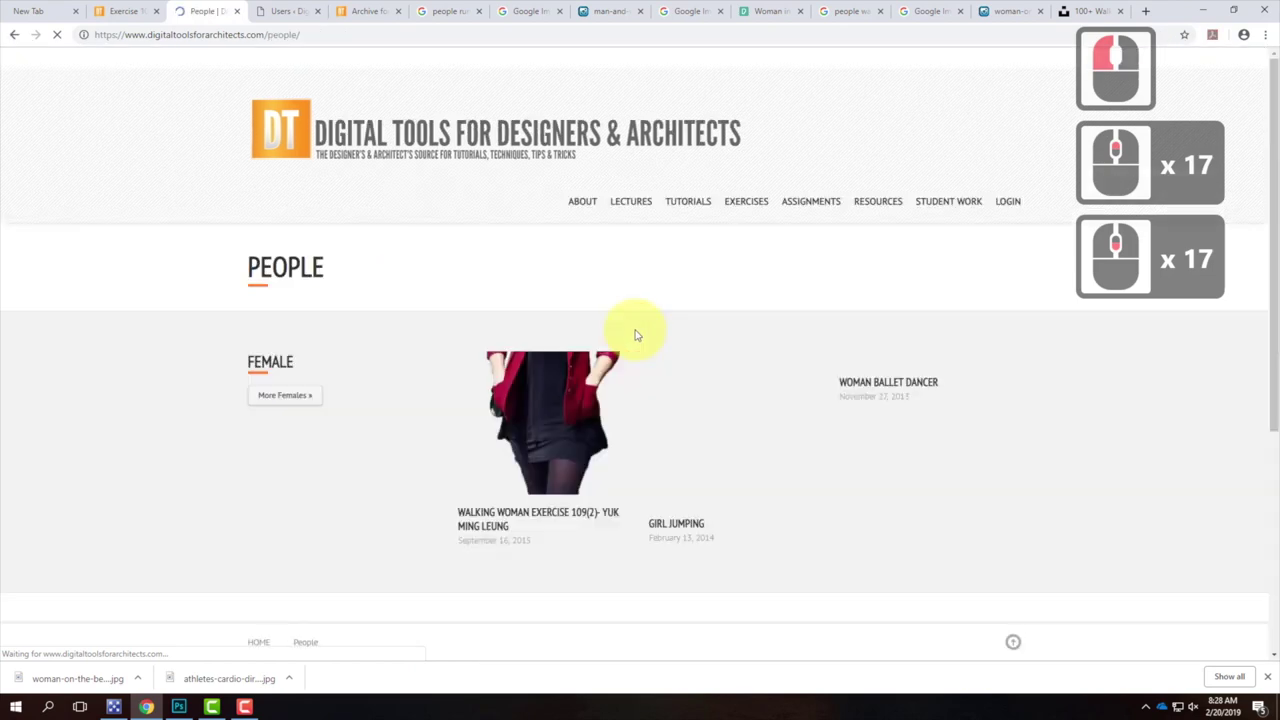
pyautogui.scroll(-7, 800, 345)
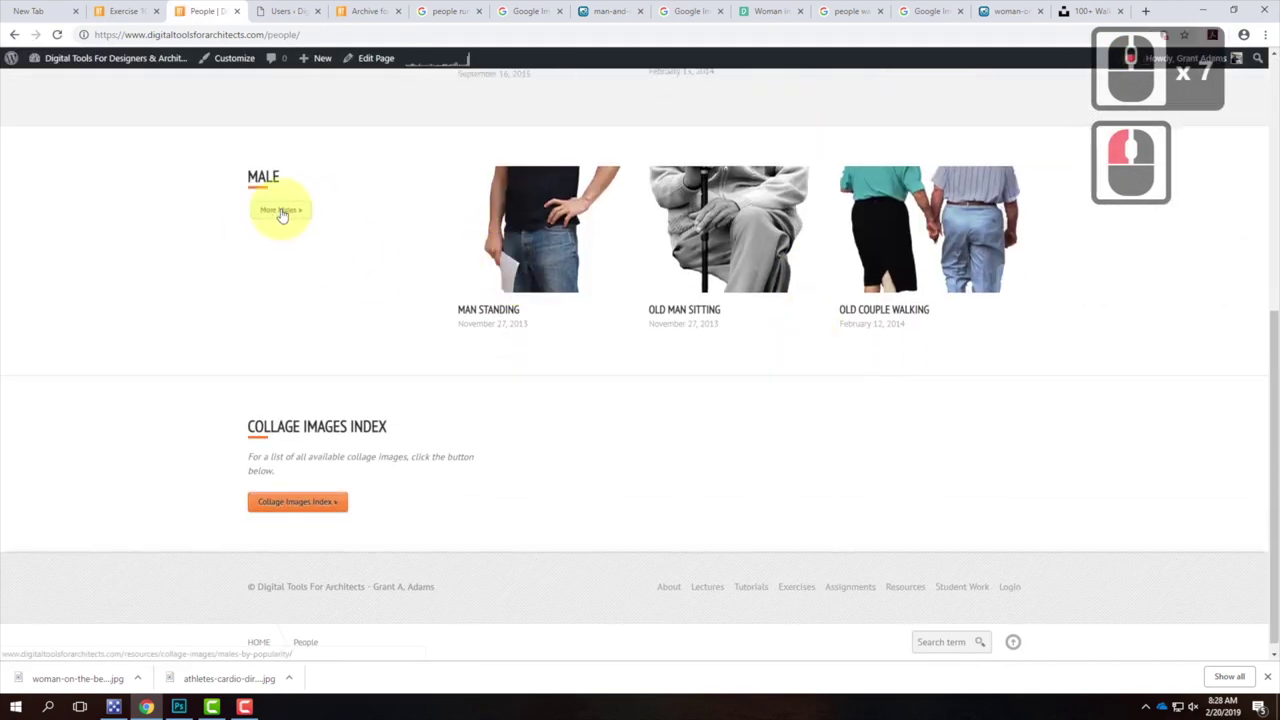
pyautogui.click(492, 243)
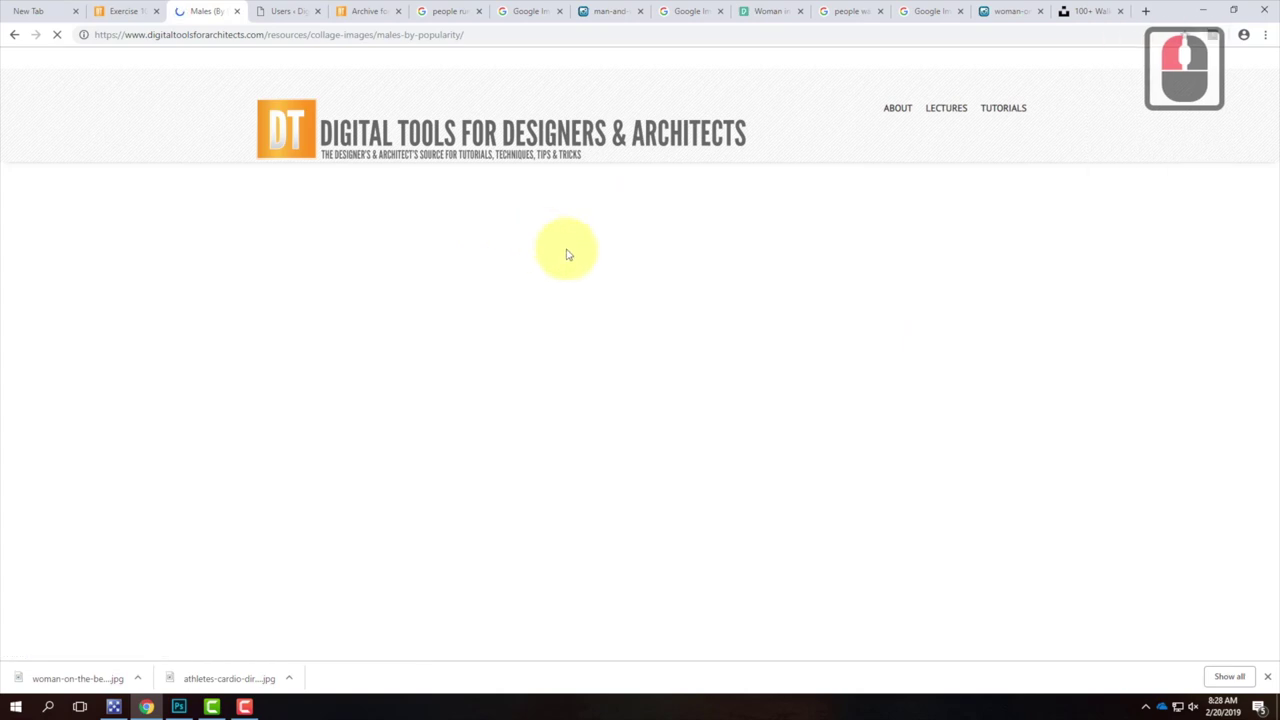
pyautogui.scroll(-8, 566, 254)
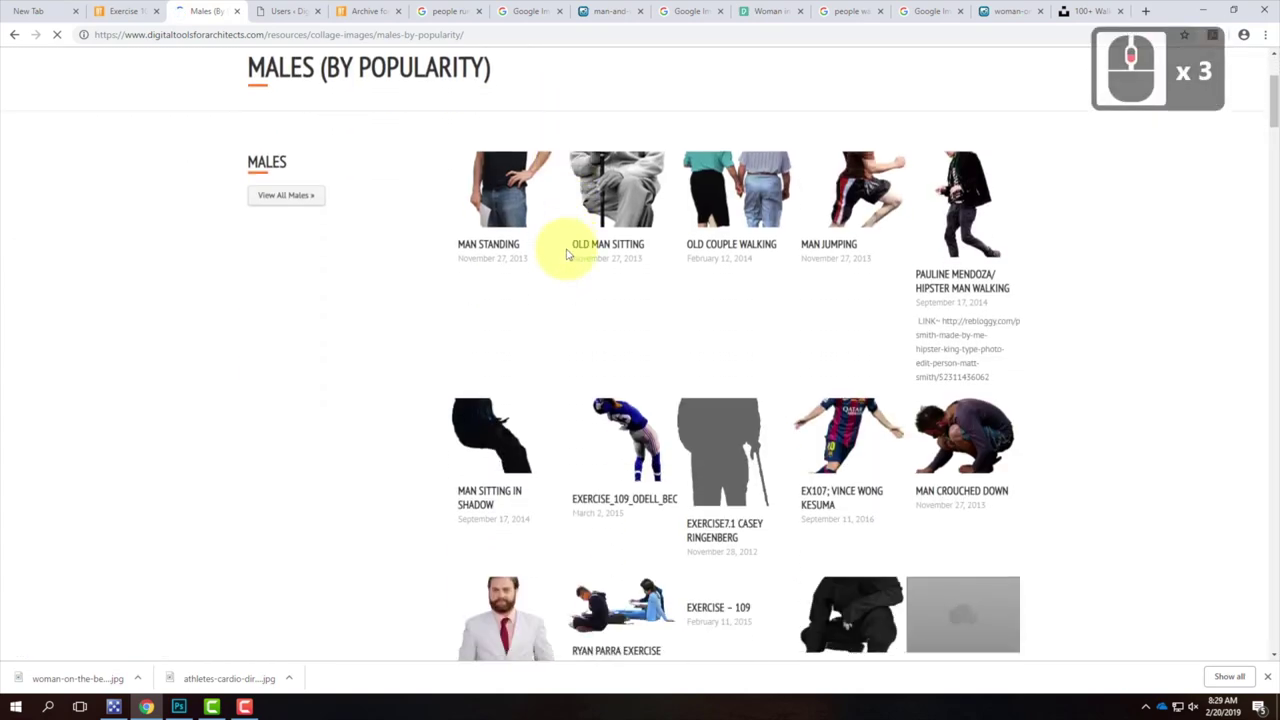
pyautogui.scroll(-12, 566, 254)
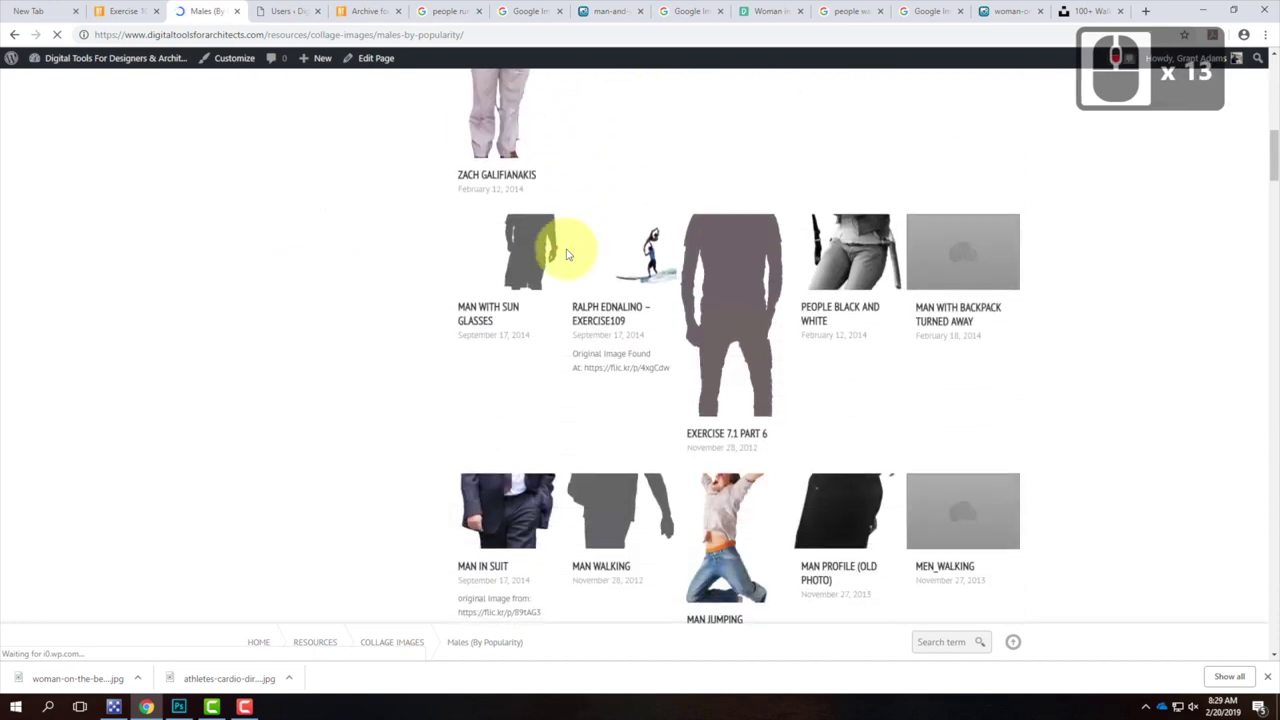
pyautogui.scroll(-1, 566, 254)
pyautogui.scroll(1, 566, 254)
# - Open the Male Runner collage image and examine its colour and black-and-white versions from head to feet
pyautogui.click(630, 250)
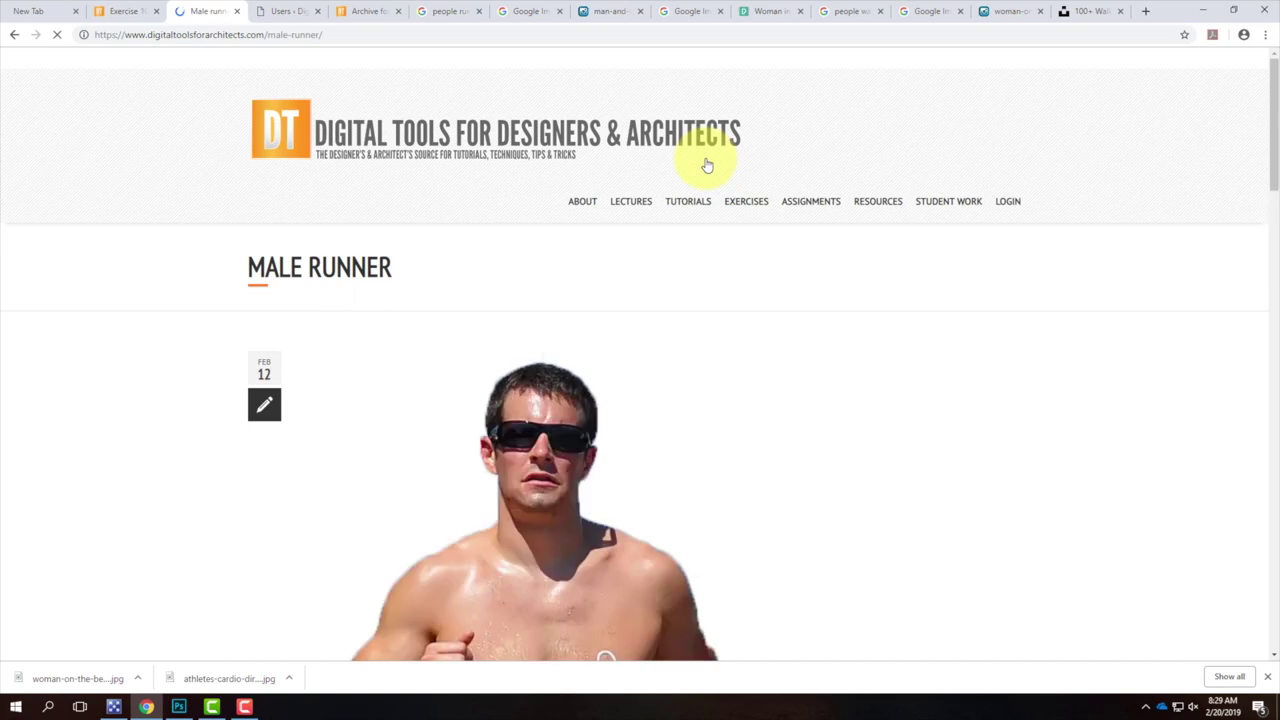
pyautogui.scroll(-20, 726, 423)
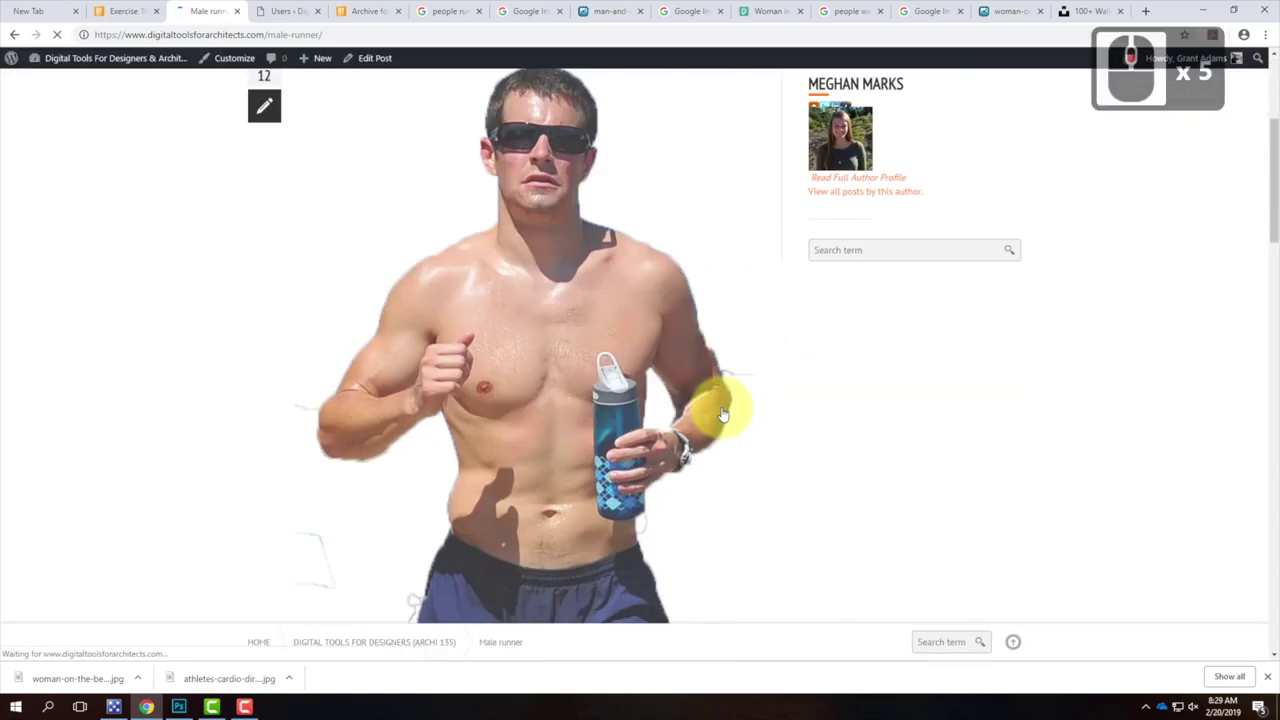
pyautogui.scroll(-15, 752, 424)
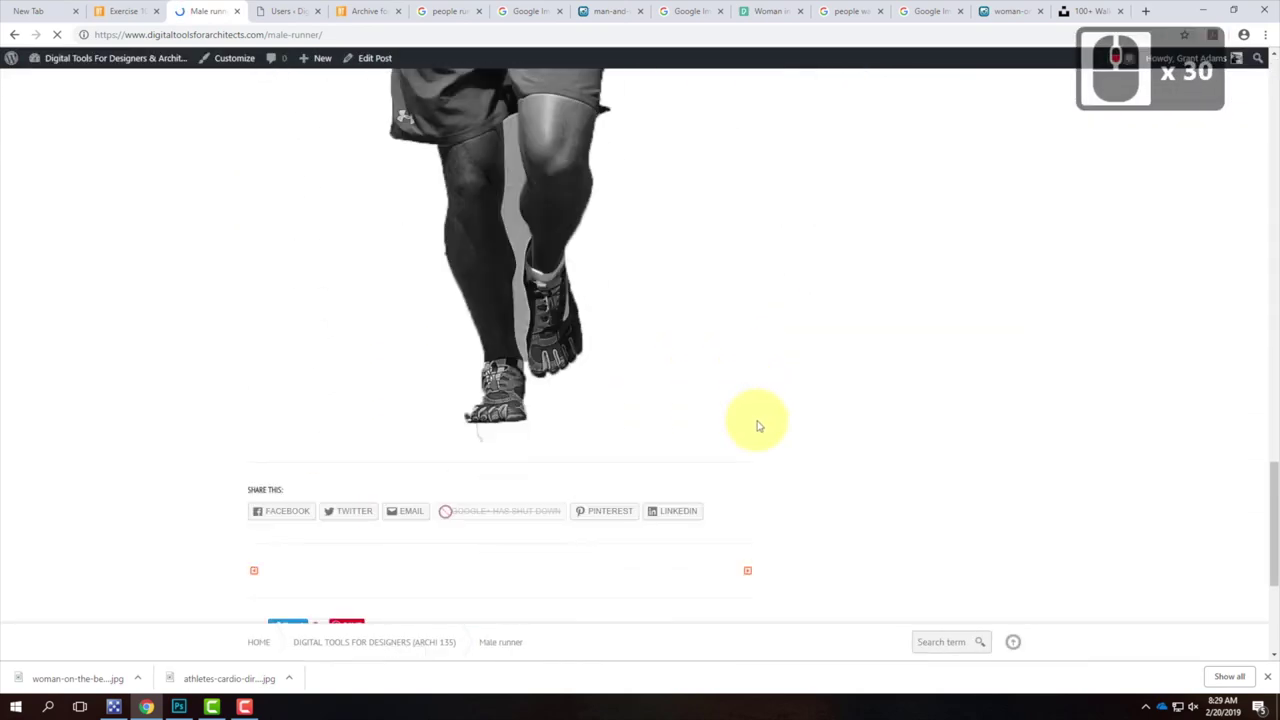
pyautogui.scroll(20, 757, 426)
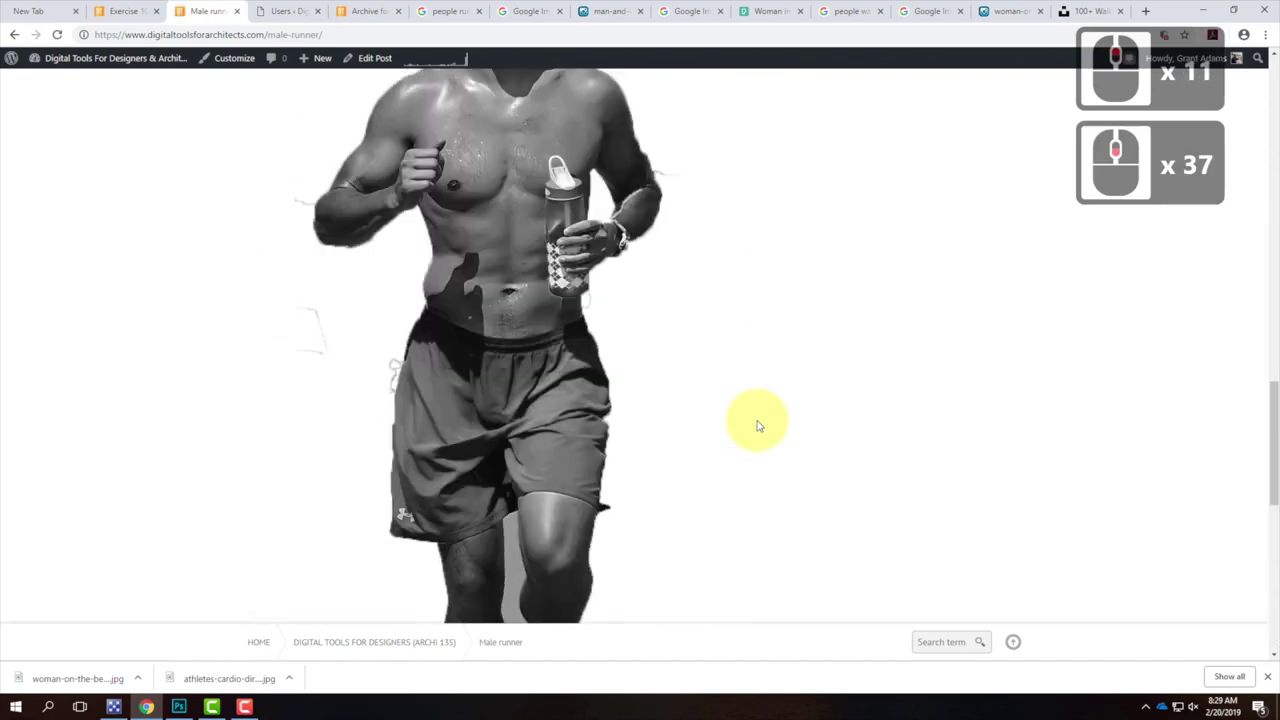
pyautogui.scroll(20, 757, 426)
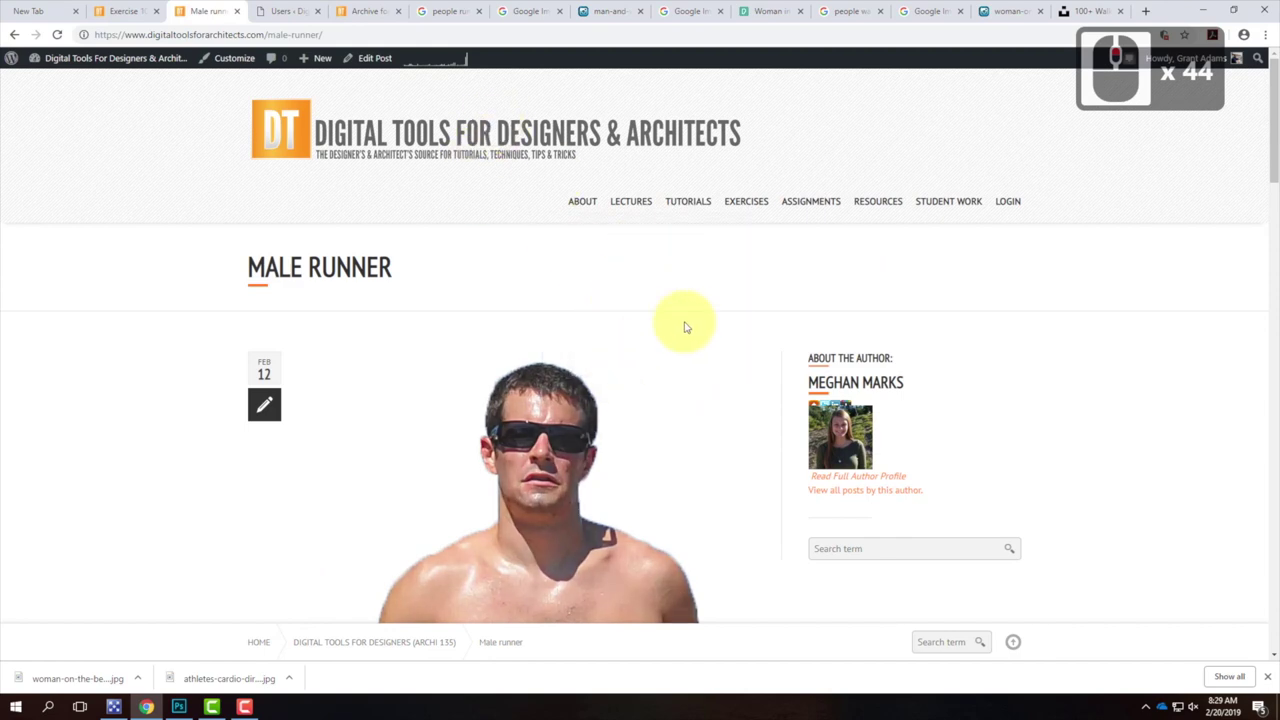
# - Load search.creativecommons.org in the tab holding the people running image results
pyautogui.click(368, 11)
pyautogui.click(450, 11)
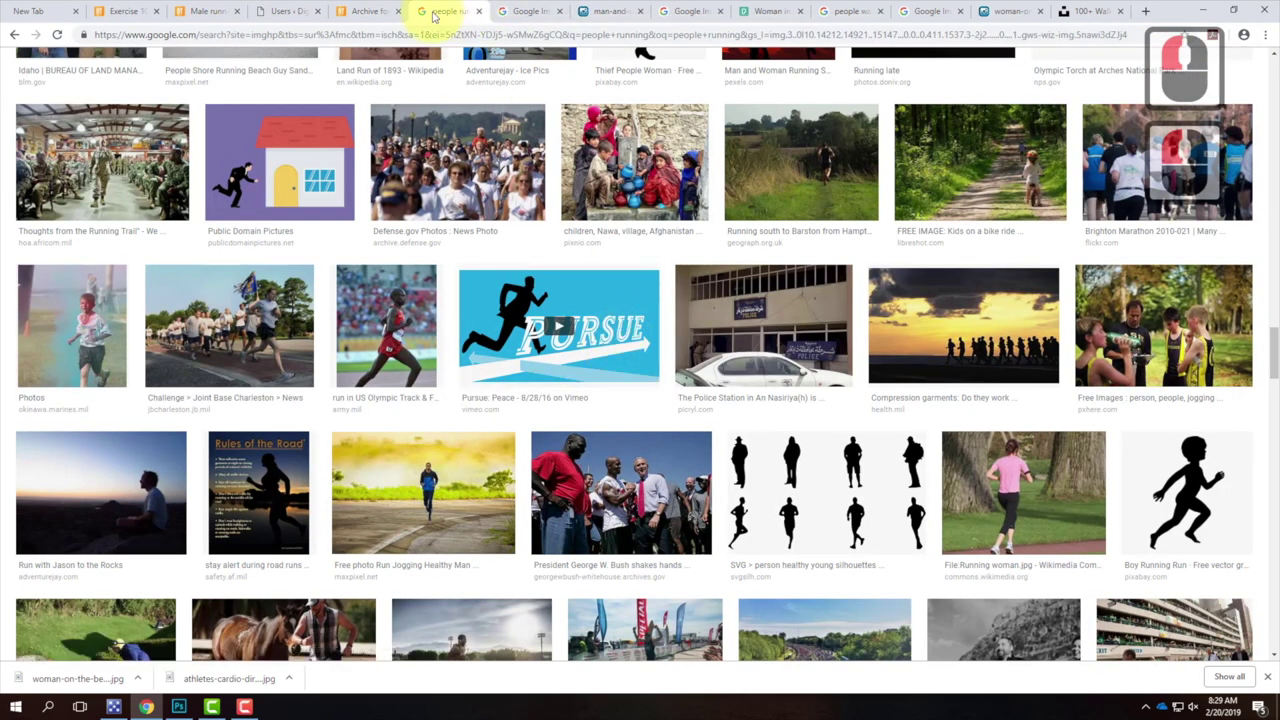
pyautogui.click(465, 33)
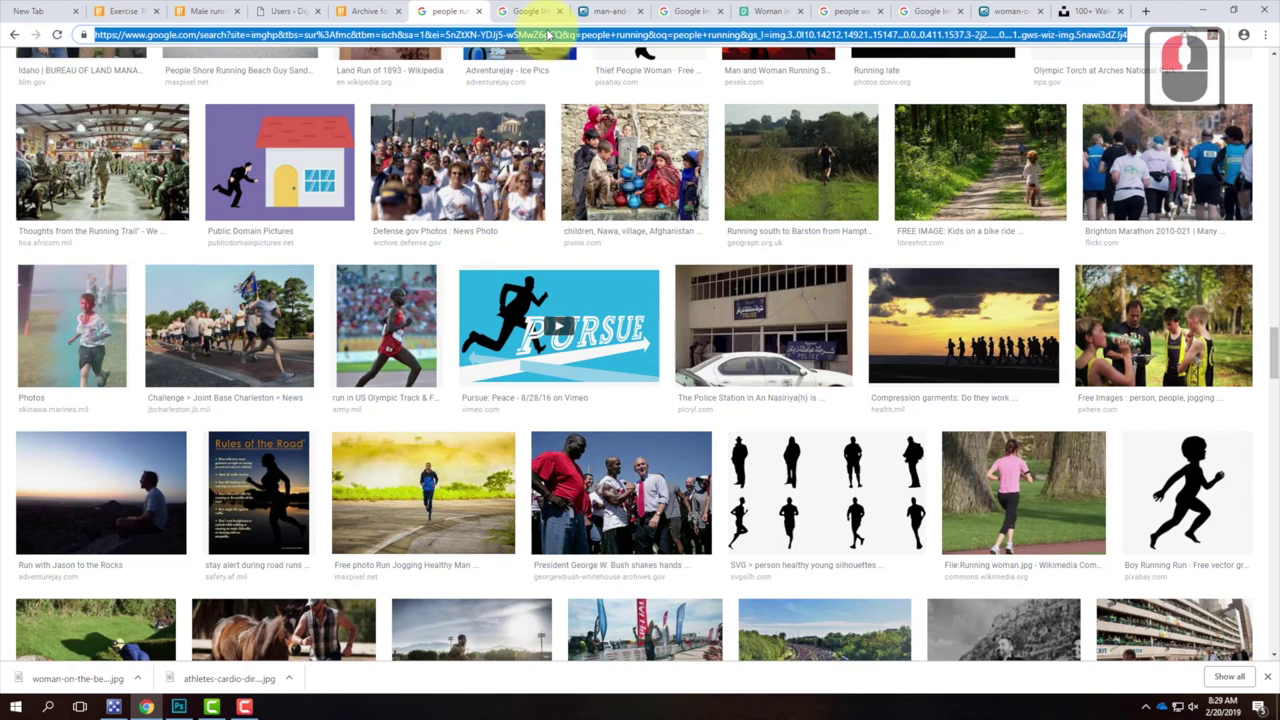
pyautogui.write('se')
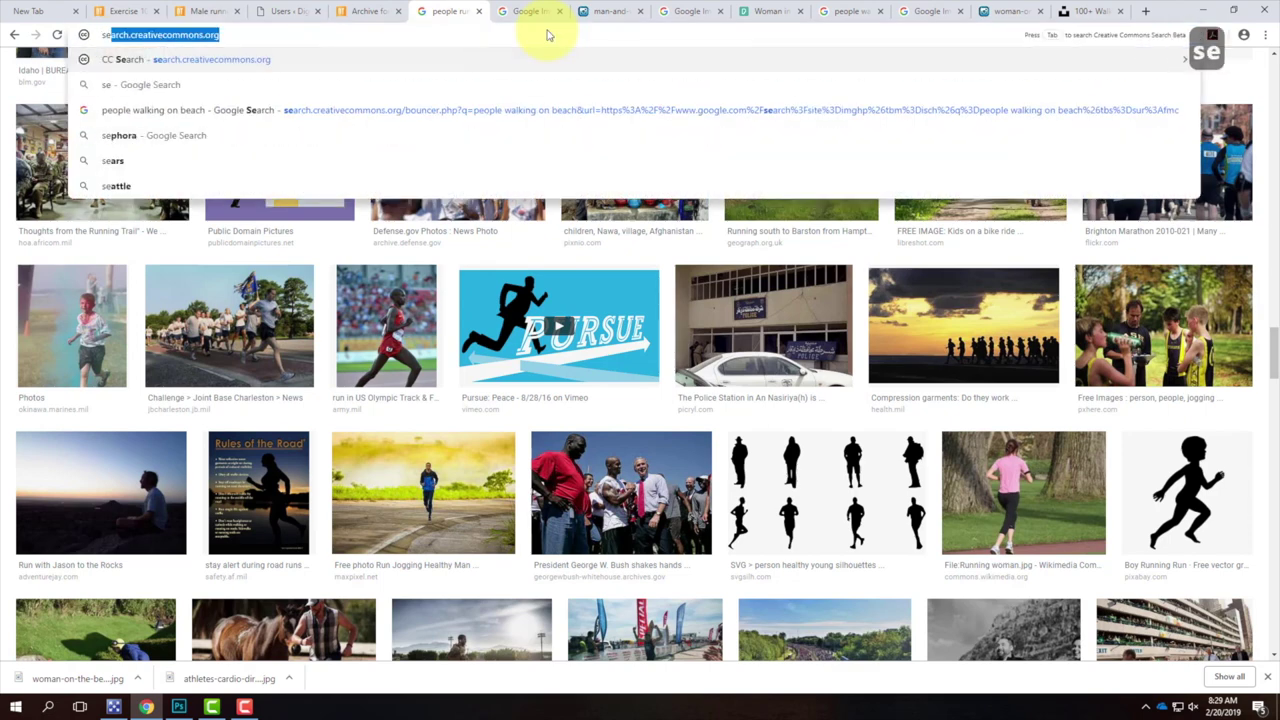
pyautogui.press('Return')
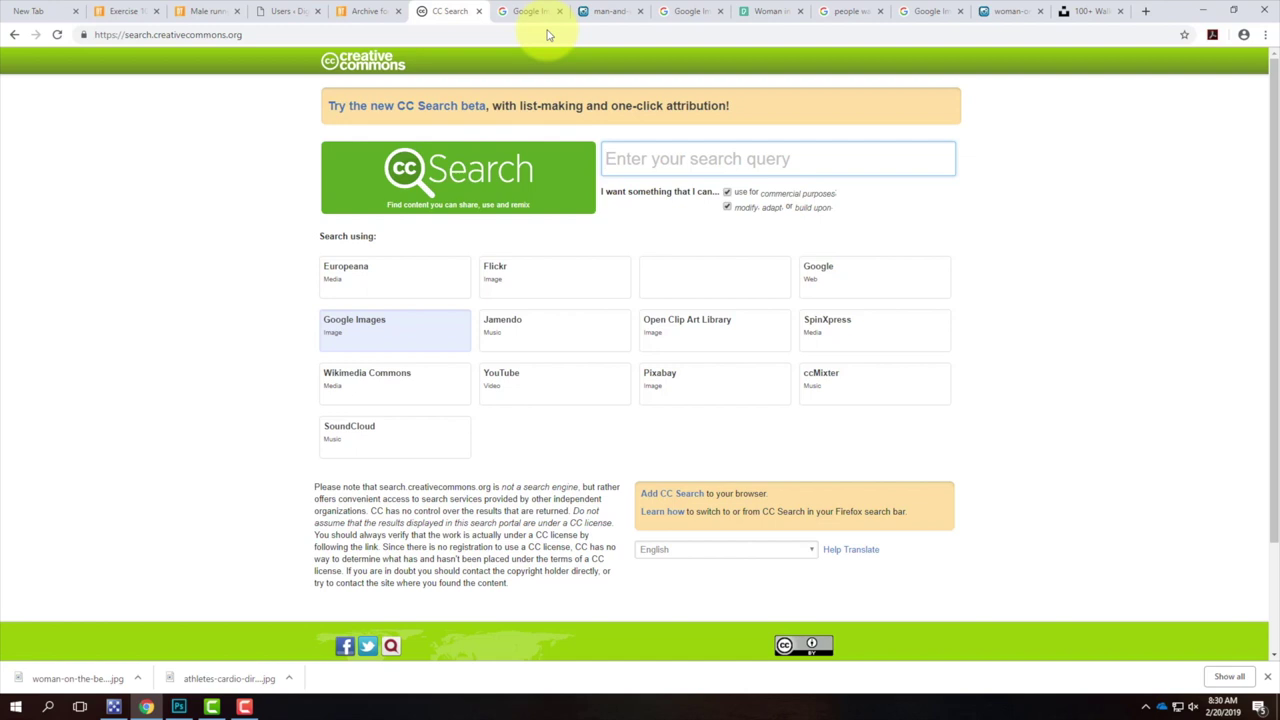
# - Search Google Images through CC Search for "people running" and browse the reusable images
pyautogui.click(619, 168)
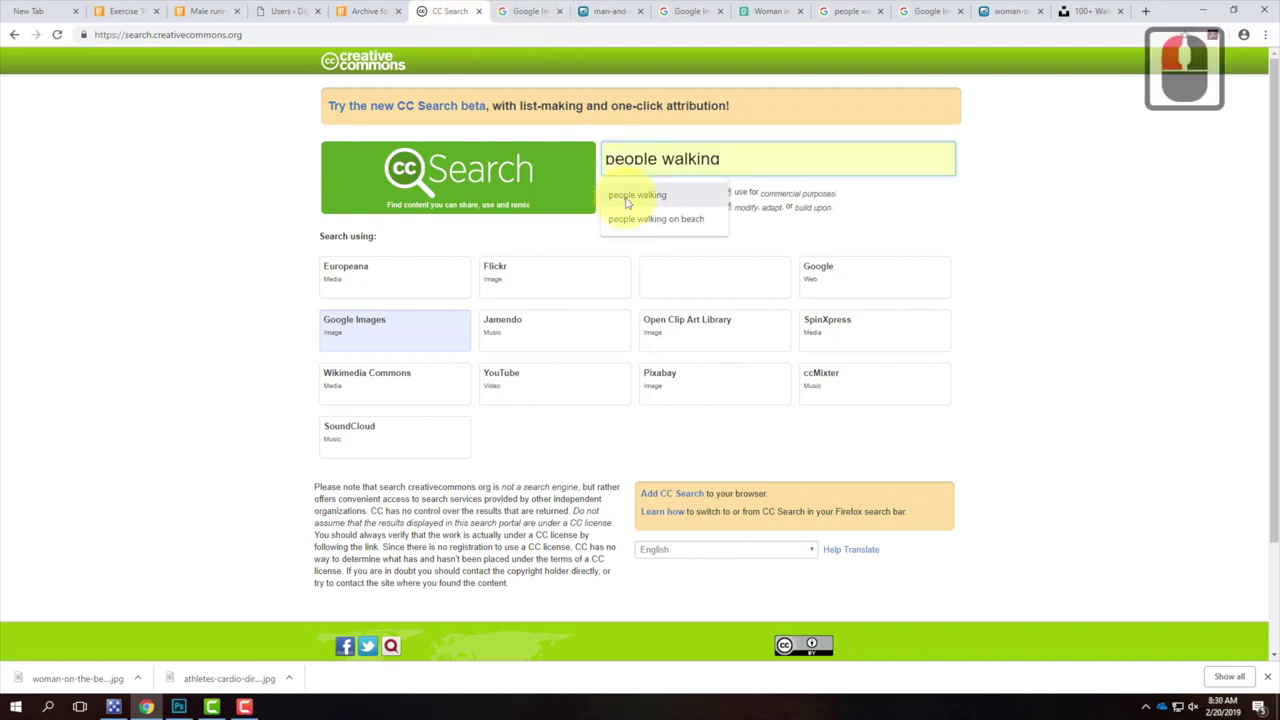
pyautogui.click(626, 197)
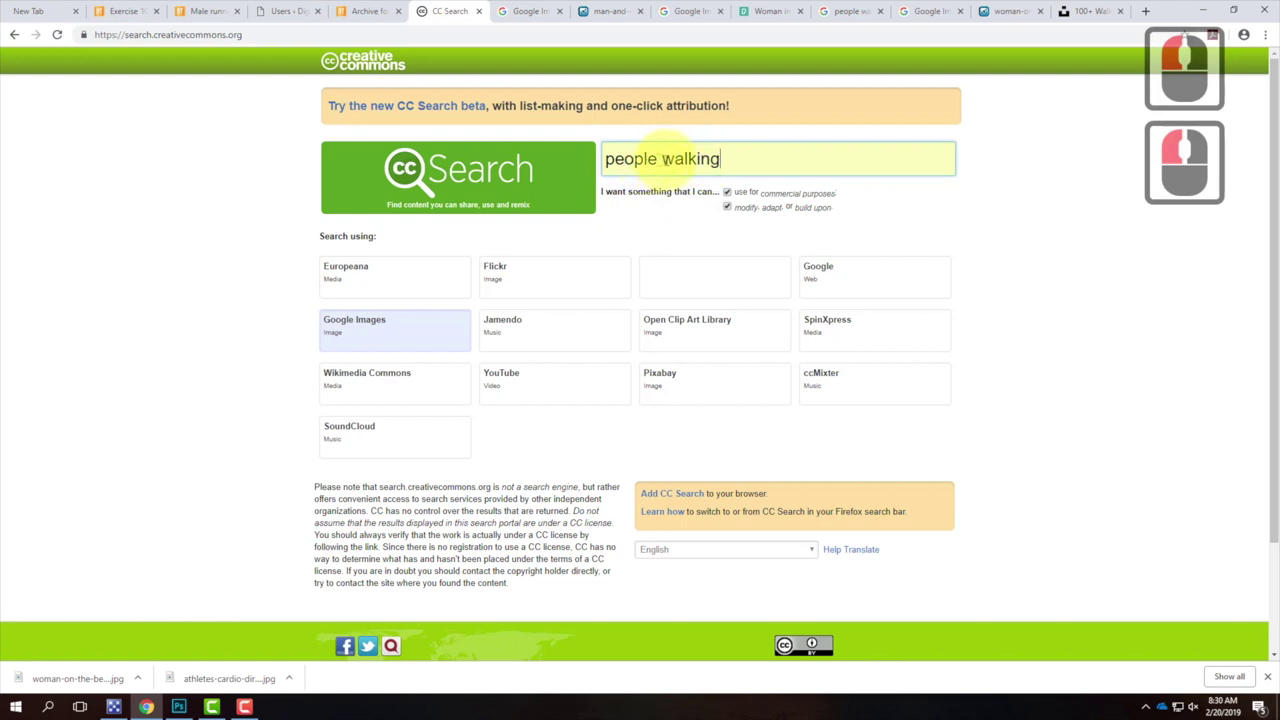
pyautogui.moveTo(660, 158); pyautogui.dragTo(766, 163)
pyautogui.write('running')
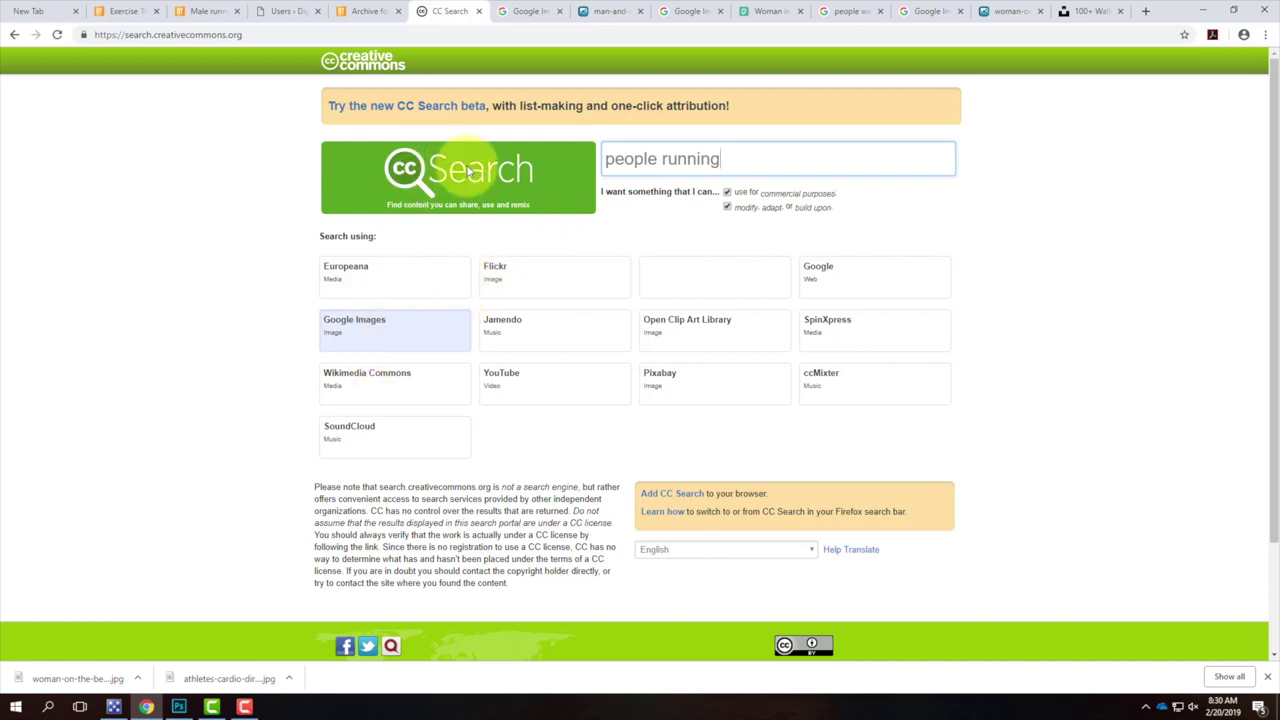
pyautogui.click(393, 334)
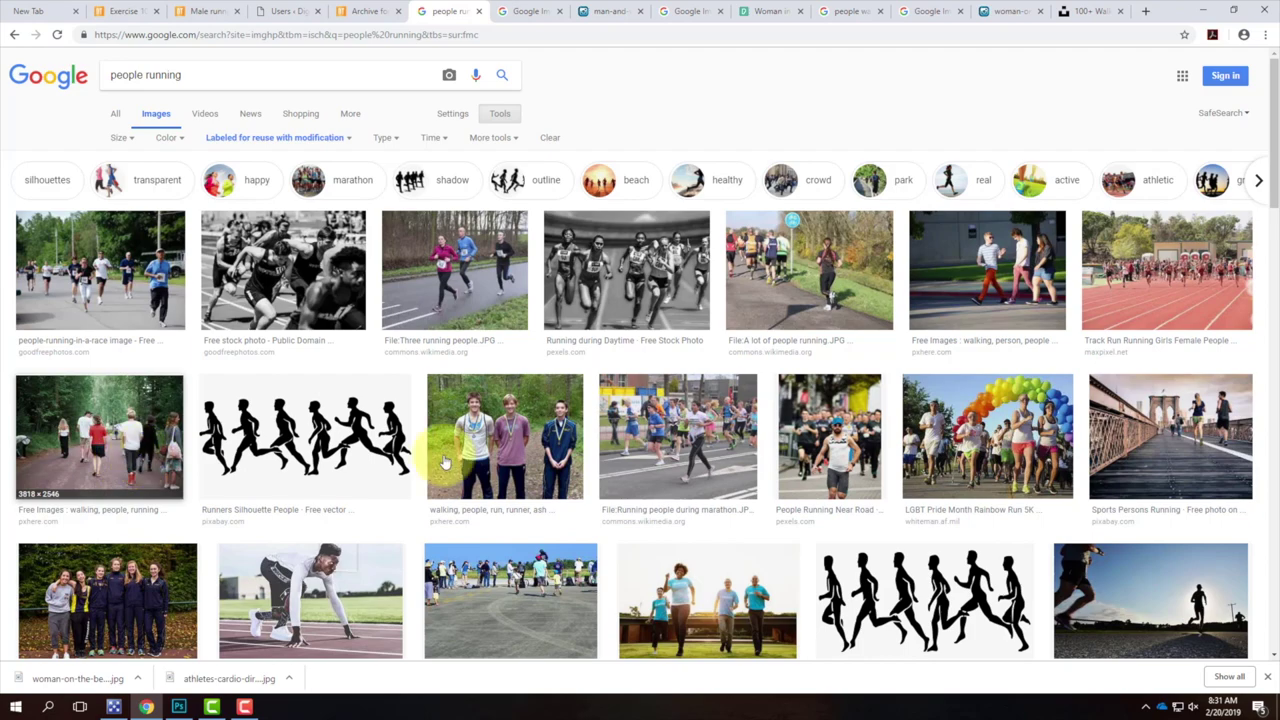
pyautogui.scroll(-9, 478, 405)
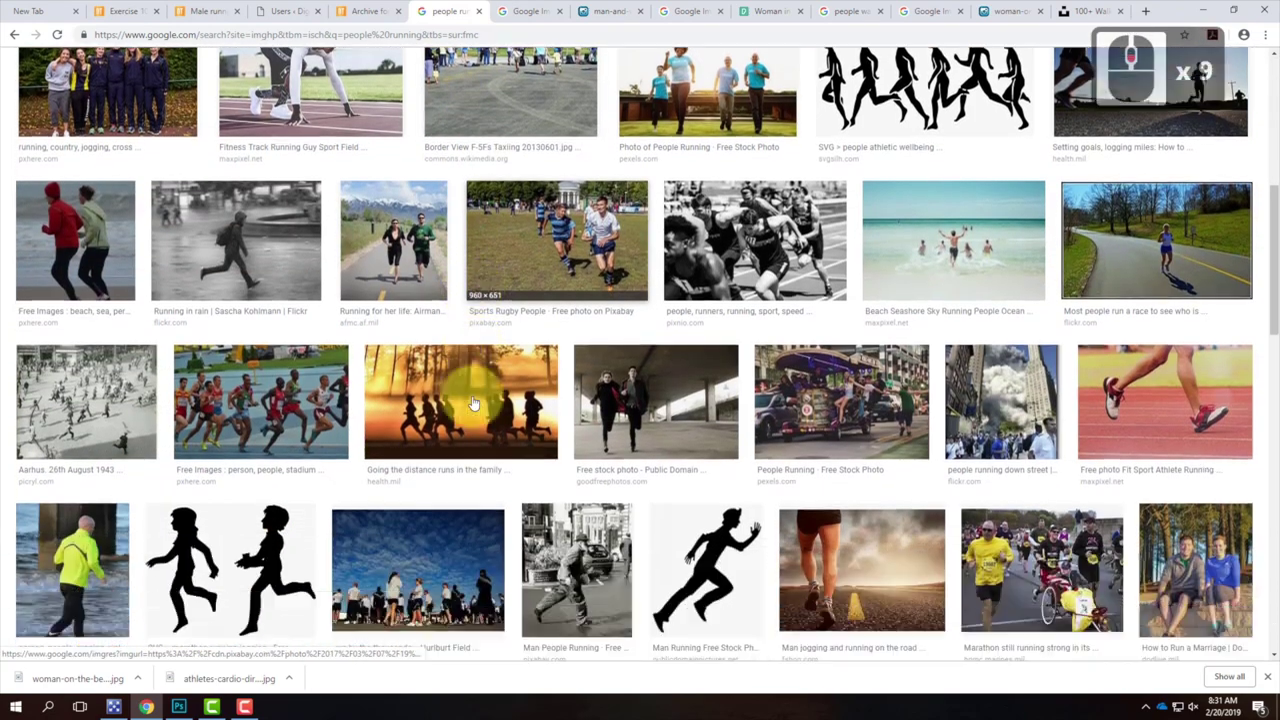
pyautogui.scroll(-10, 474, 403)
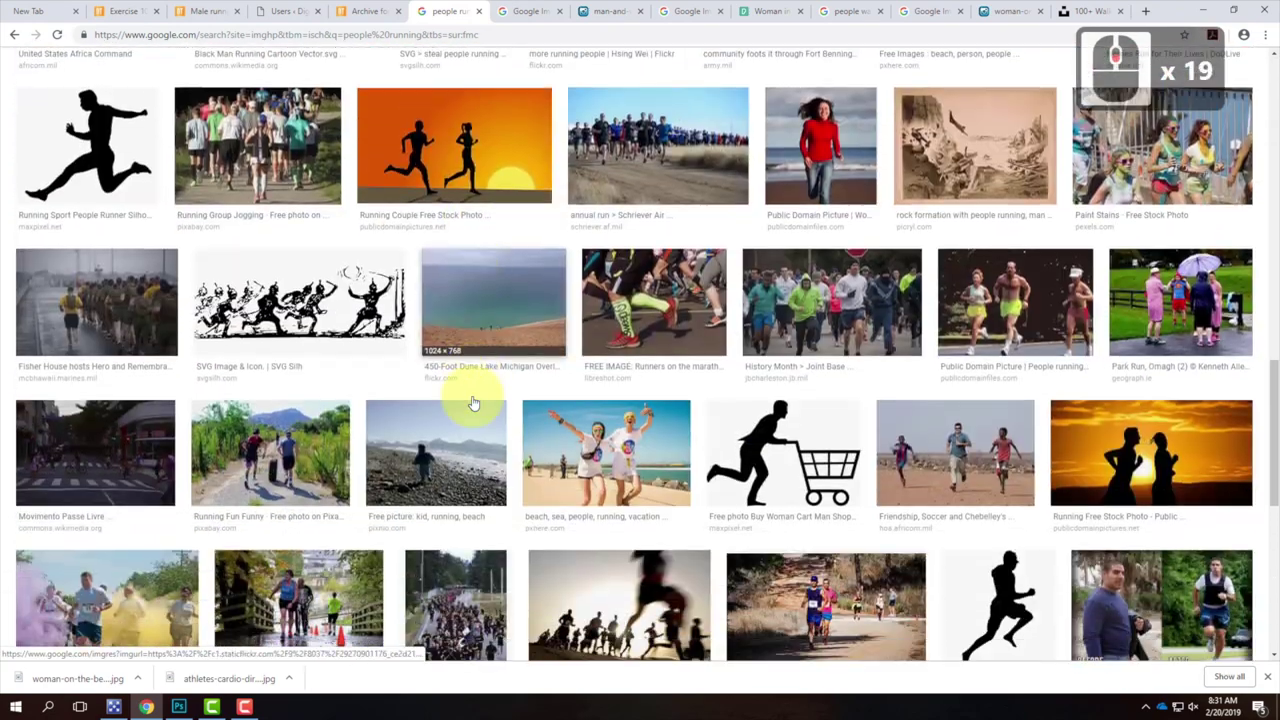
pyautogui.scroll(-3, 474, 403)
pyautogui.scroll(-3, 551, 380)
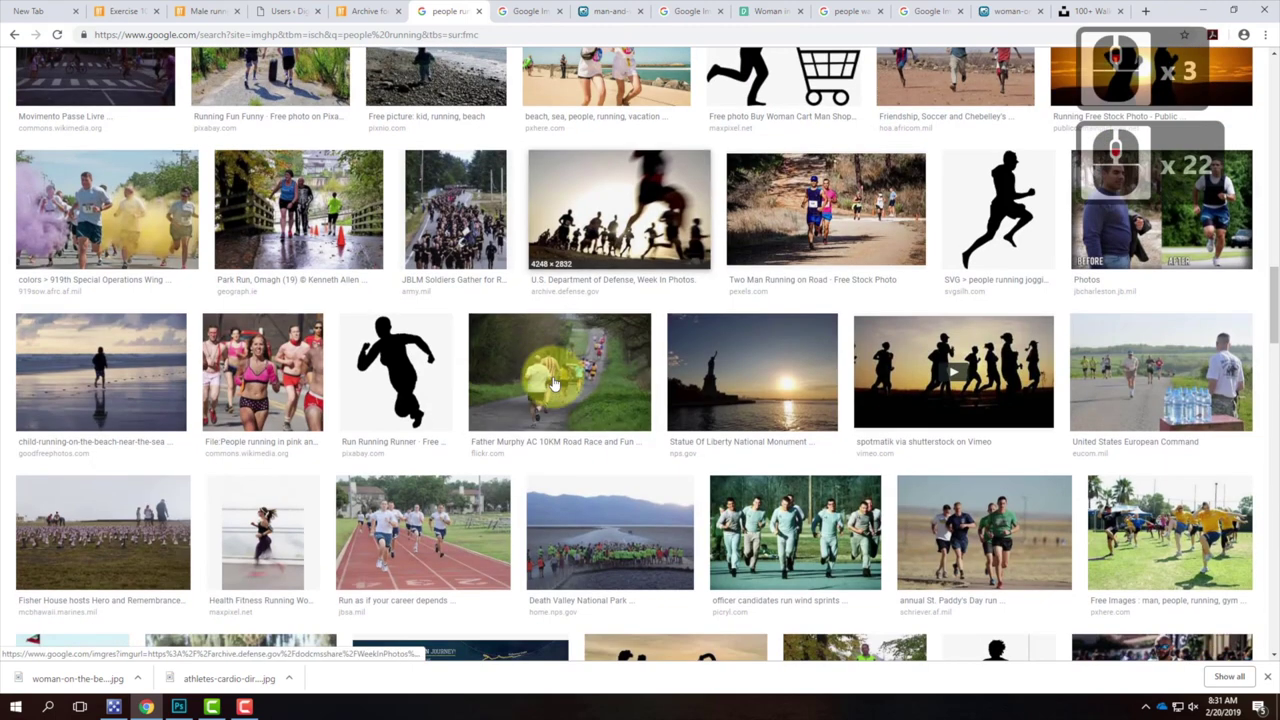
# - Look further through the reusable people running image results for full-figure photos
pyautogui.scroll(-3, 534, 337)
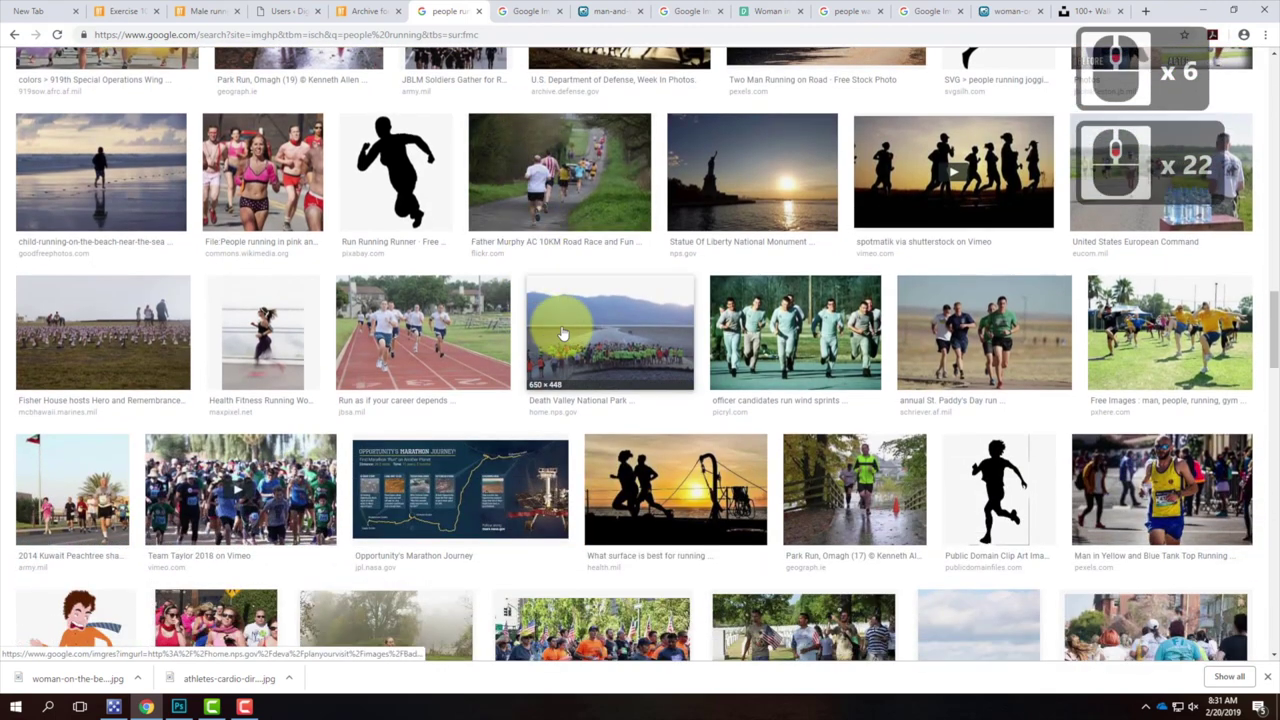
pyautogui.scroll(-6, 563, 334)
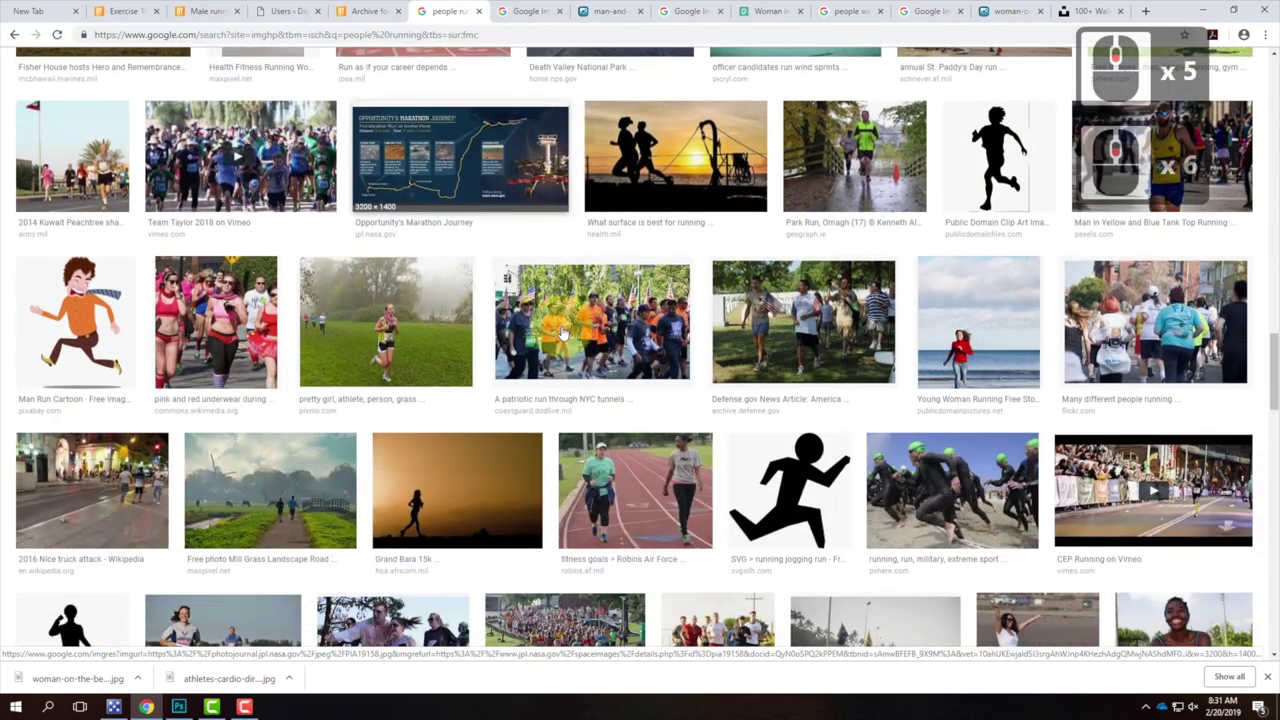
pyautogui.scroll(-4, 563, 334)
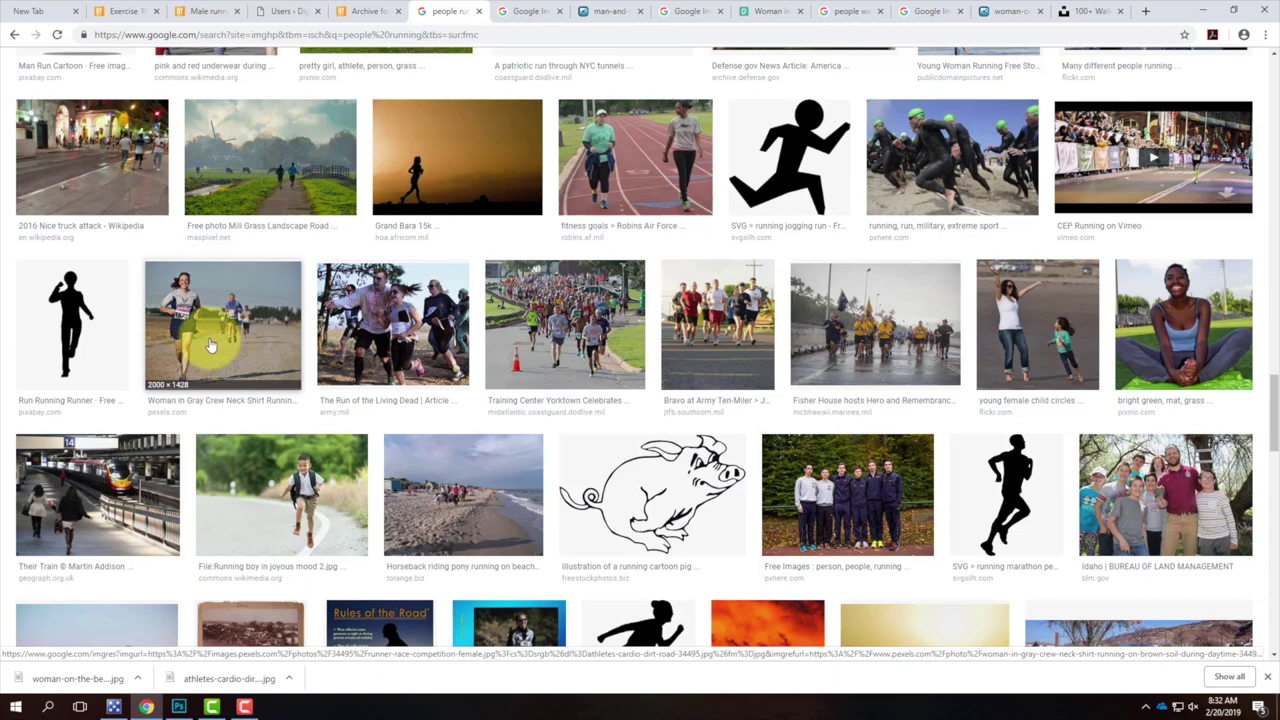
# - Review the photo of the woman on the beach and browse the walking pictures on Unsplash
pyautogui.click(1008, 12)
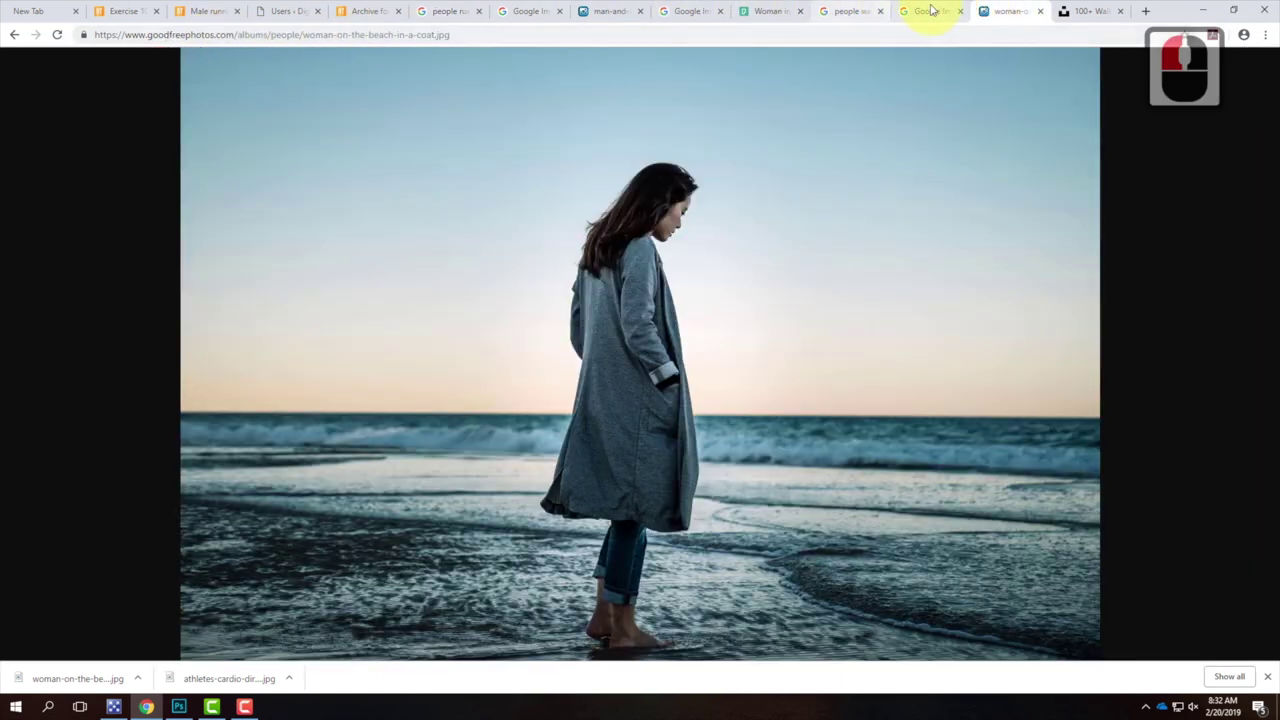
pyautogui.click(1082, 12)
pyautogui.scroll(2, 486, 223)
pyautogui.scroll(-17, 603, 200)
pyautogui.scroll(20, 601, 203)
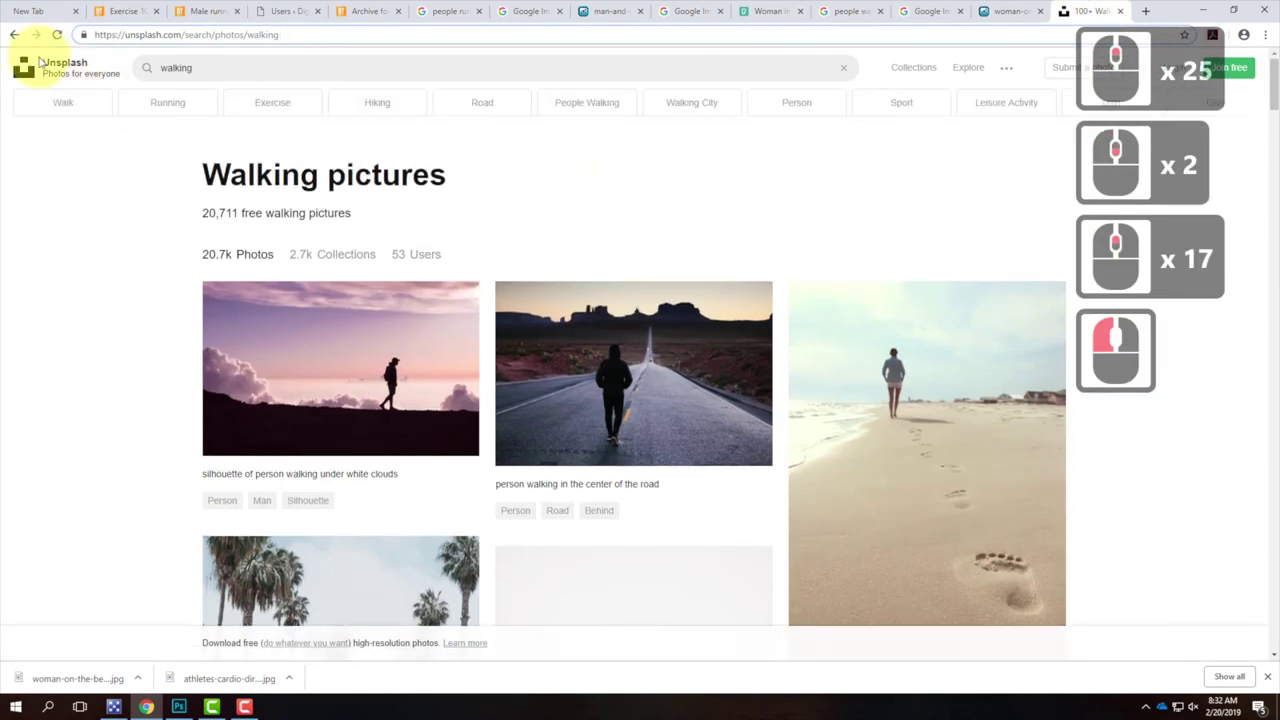
# - Switch the Unsplash search from walking to running and browse the pictures for whole figures
pyautogui.click(245, 68)
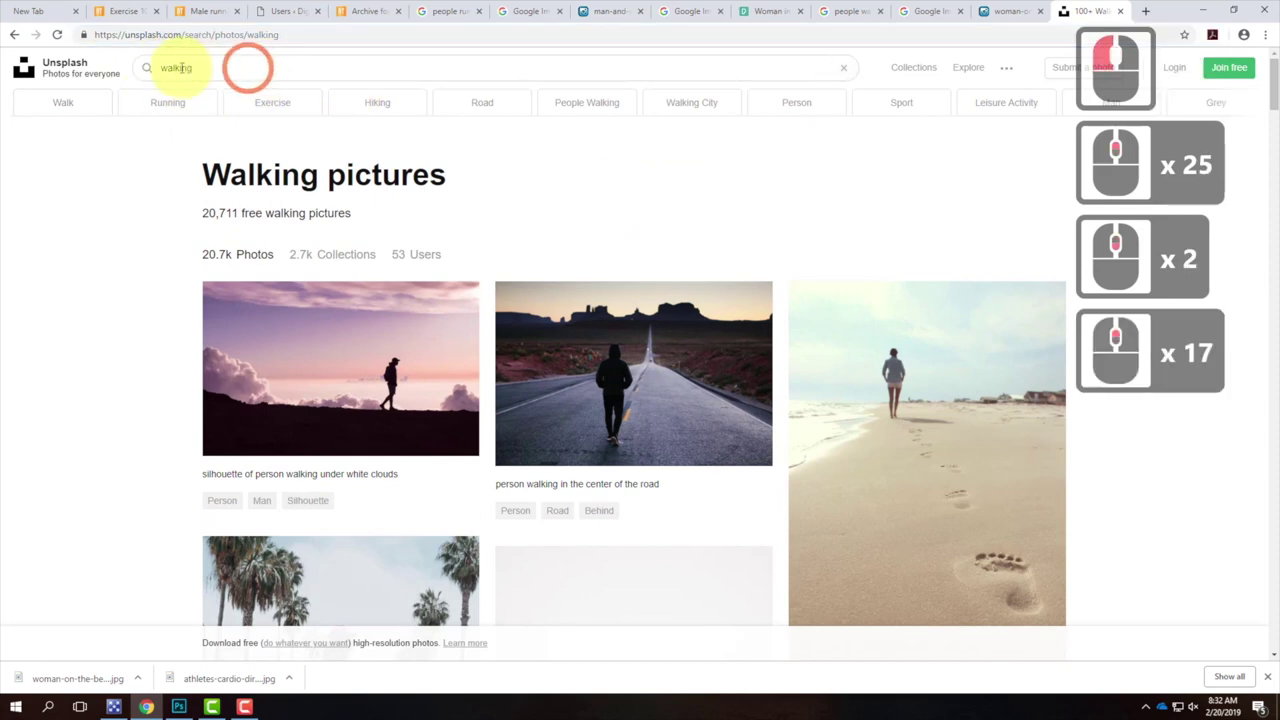
pyautogui.click(170, 102)
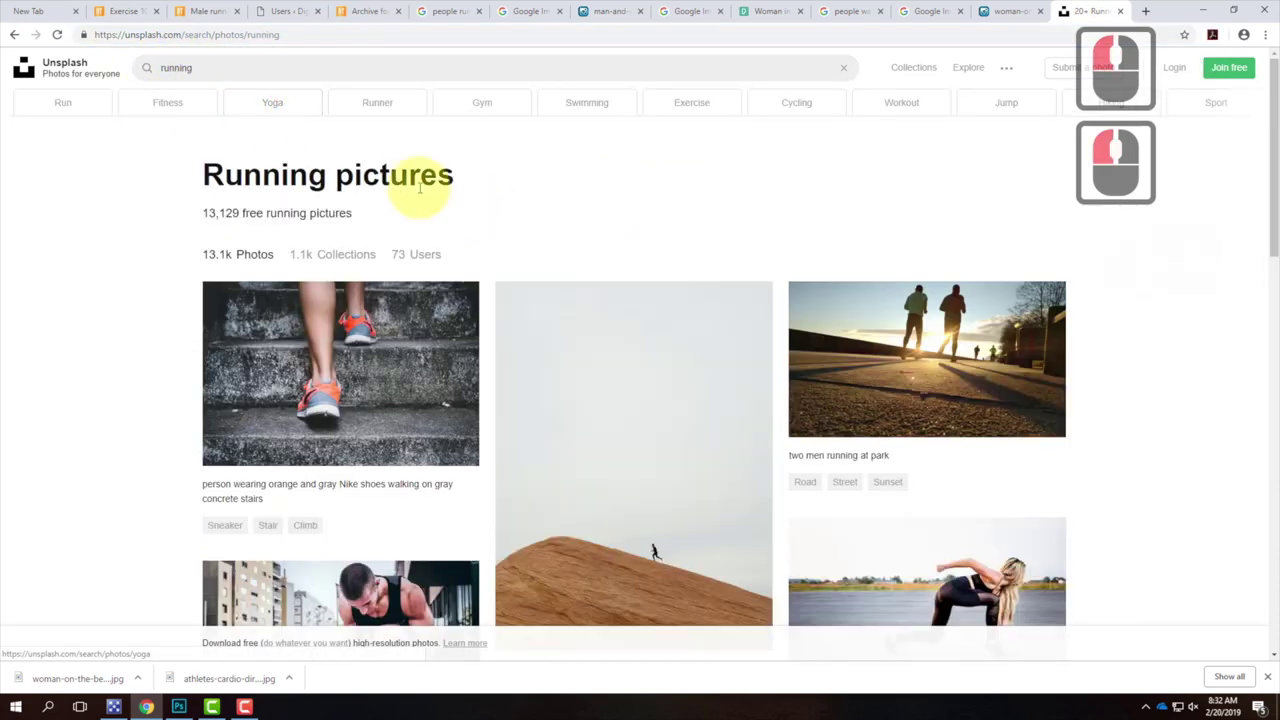
pyautogui.scroll(-4, 718, 341)
pyautogui.scroll(-1, 718, 341)
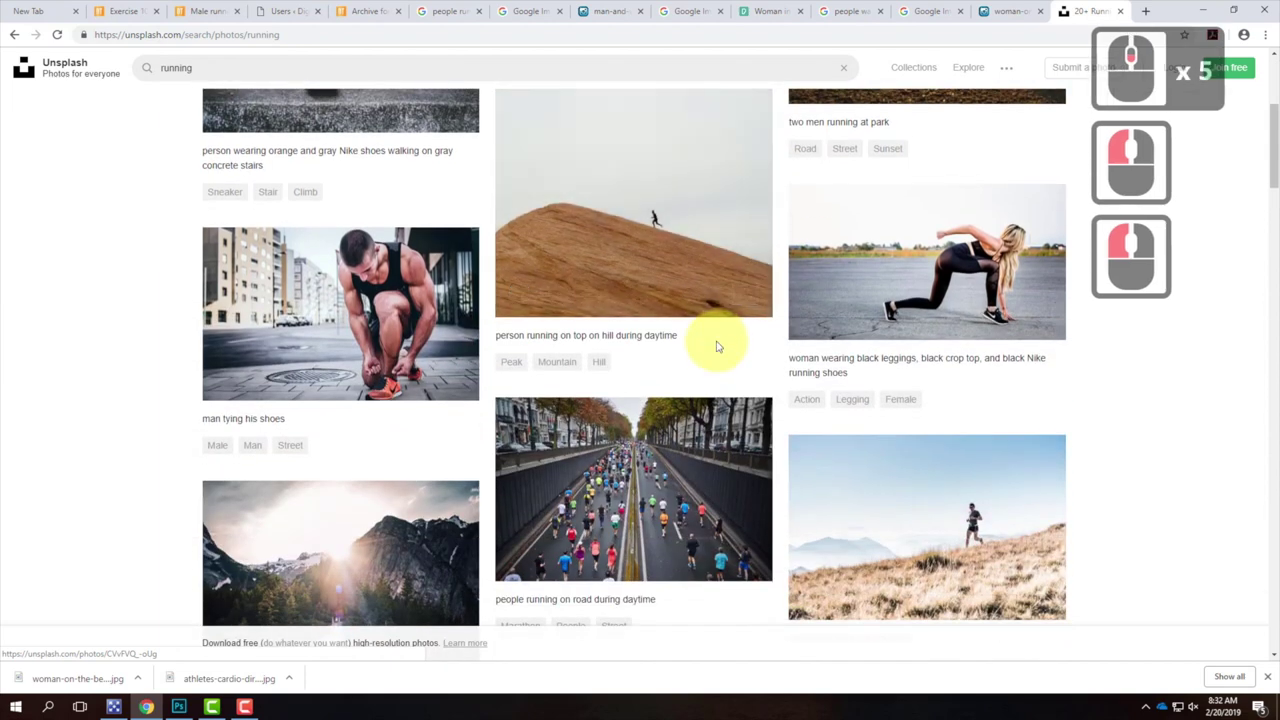
pyautogui.scroll(-7, 464, 342)
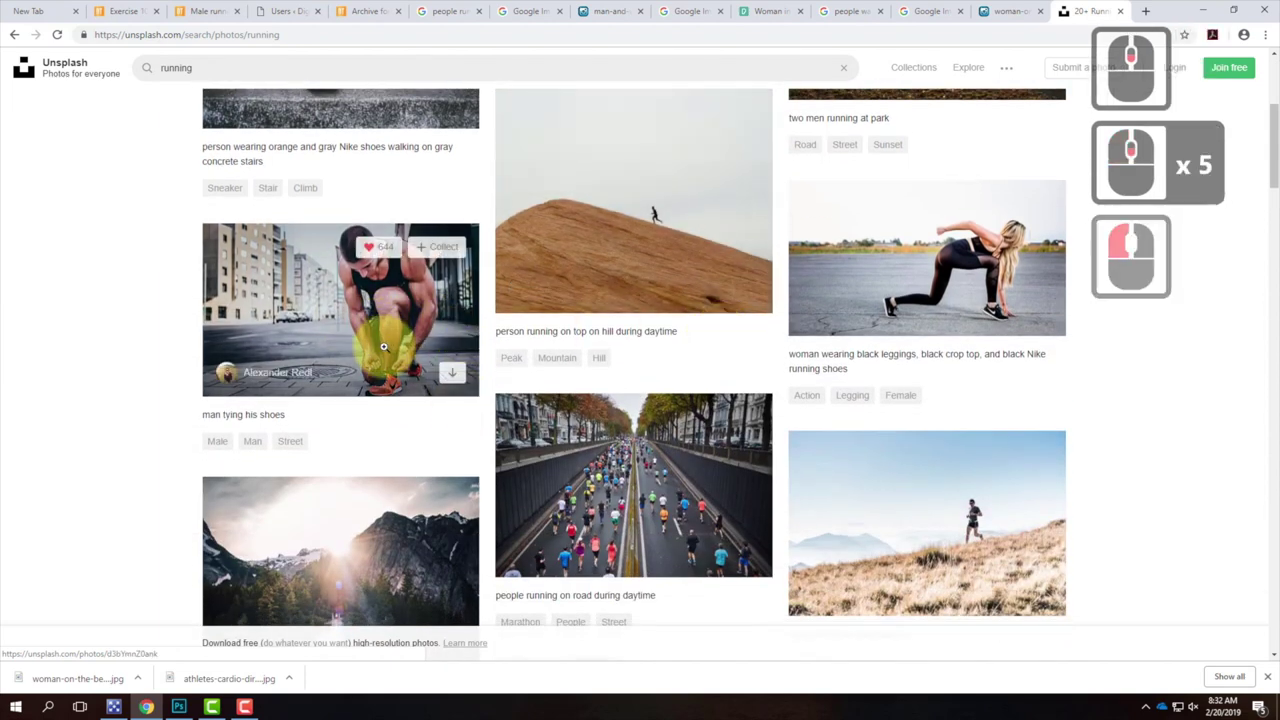
pyautogui.scroll(-5, 409, 346)
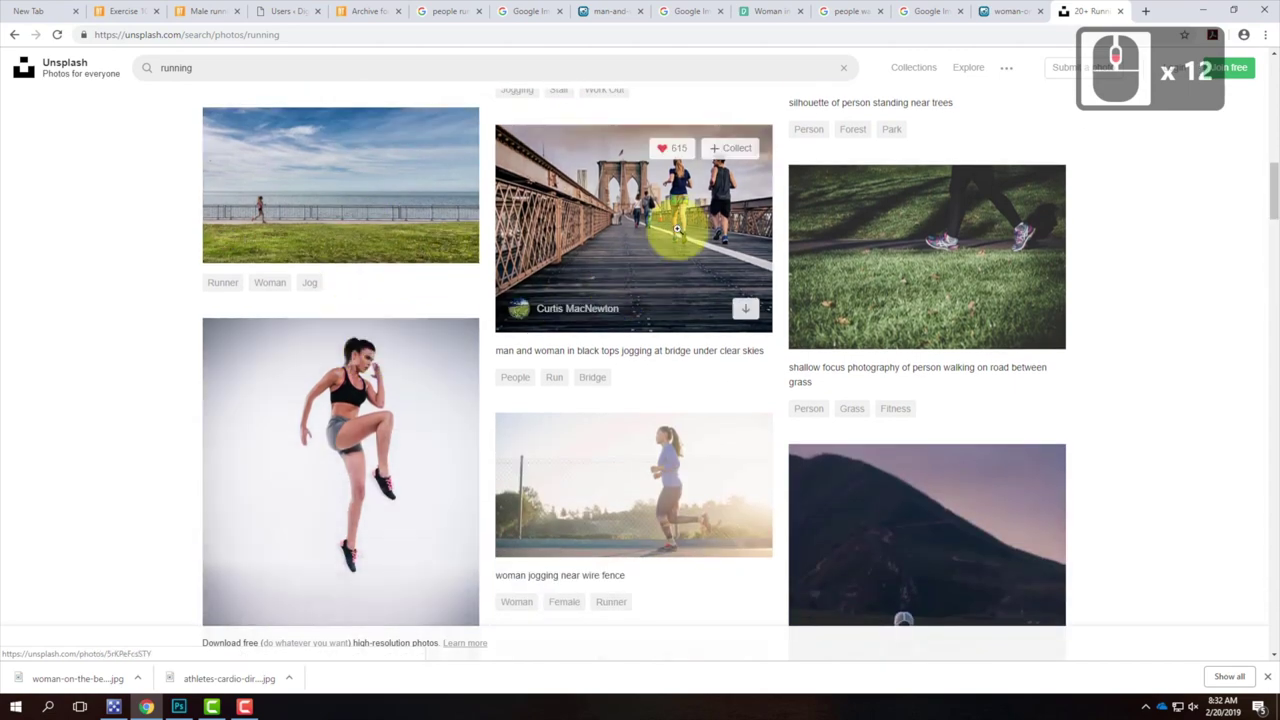
pyautogui.scroll(-6, 625, 280)
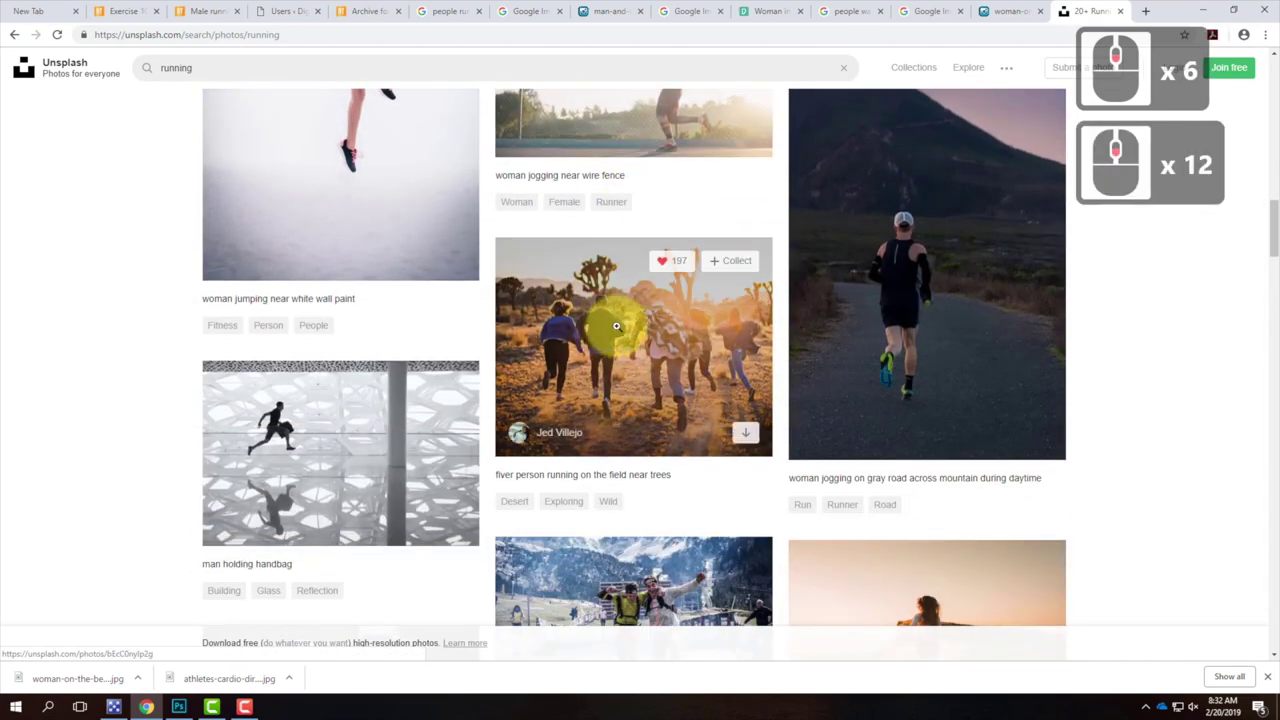
# - Open the Unsplash photo of the runner jogging on the gray mountain road and download it for free
pyautogui.click(925, 306)
pyautogui.scroll(-3, 643, 334)
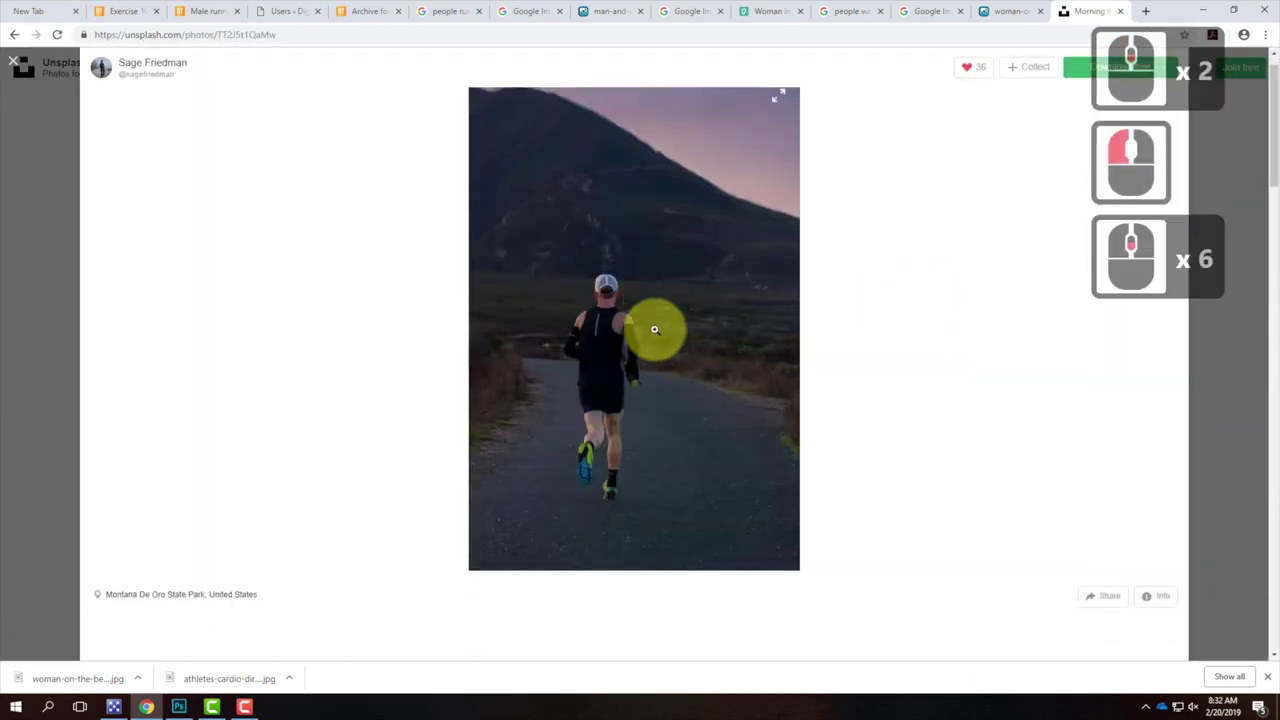
pyautogui.scroll(4, 657, 327)
pyautogui.scroll(2, 690, 325)
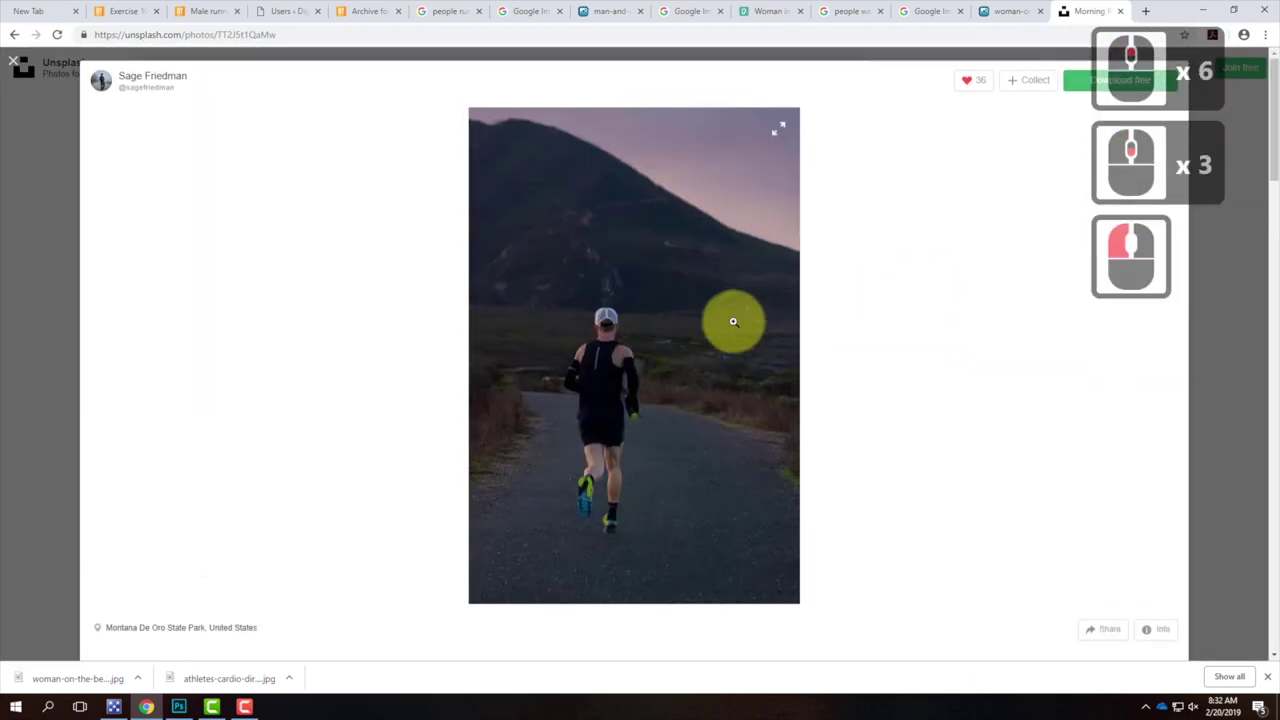
pyautogui.click(1078, 88)
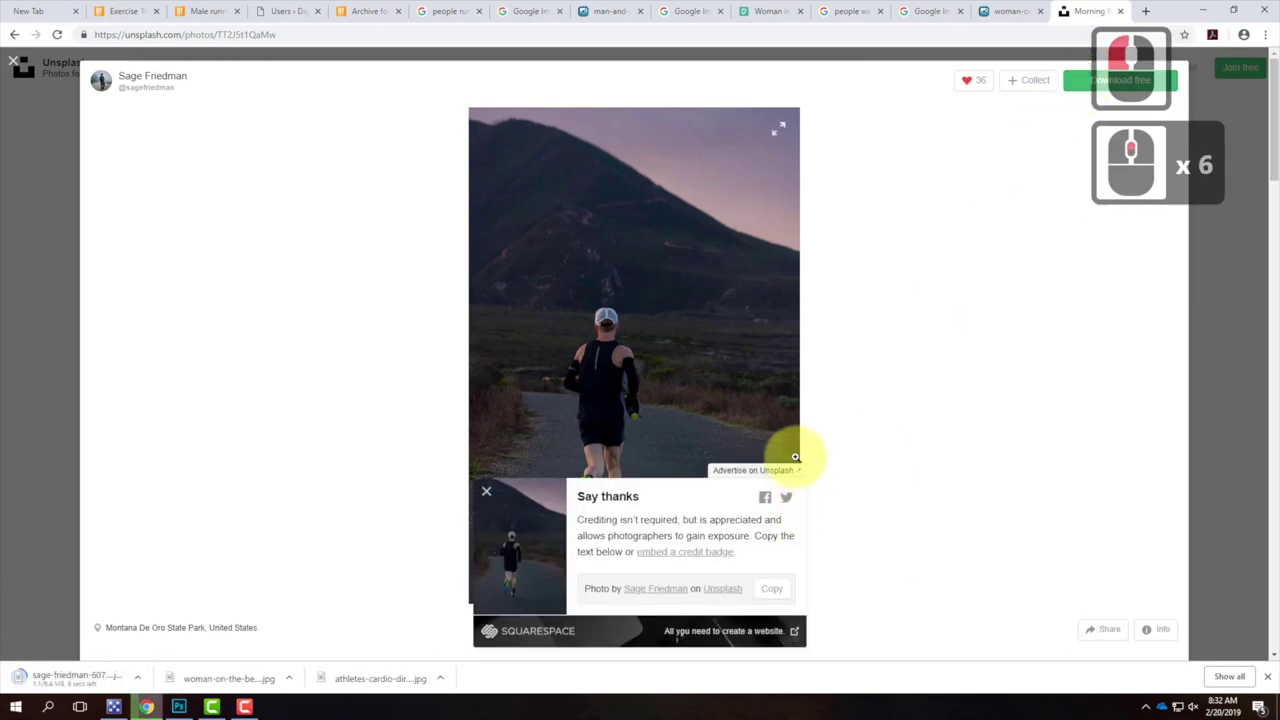
pyautogui.click(588, 520)
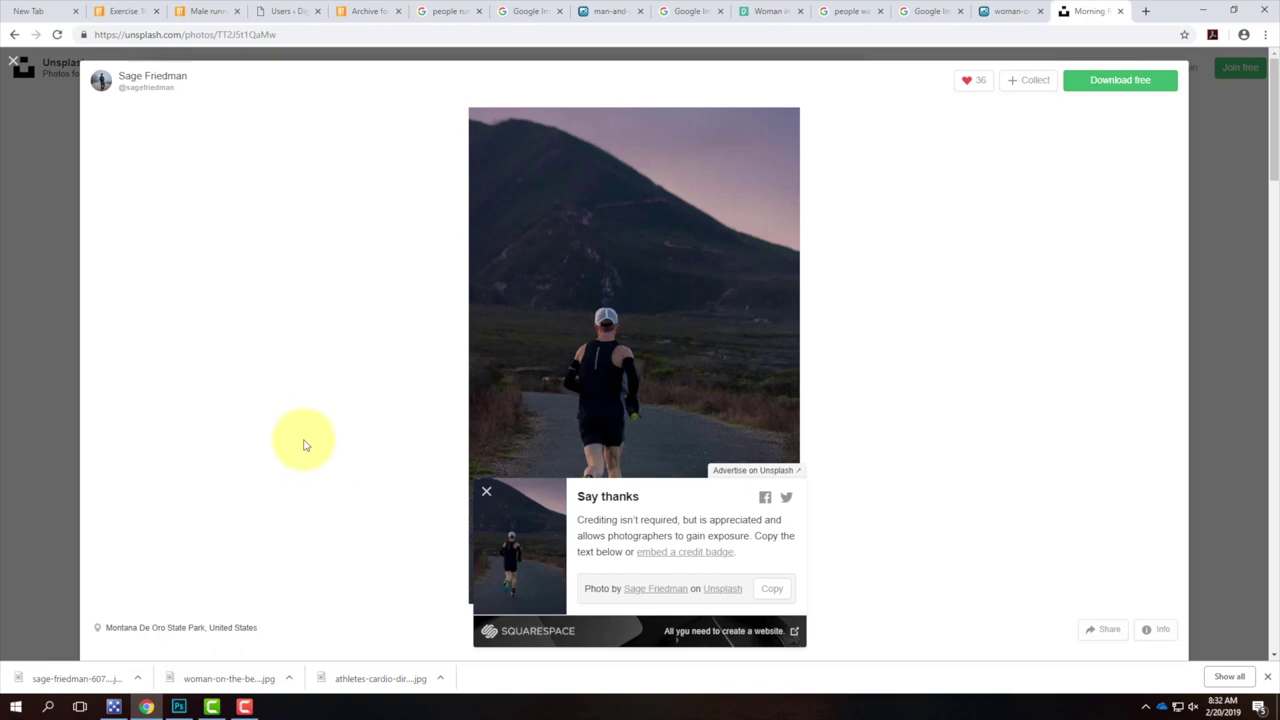
# - Review the open beach woman photo, the people walking on beach results and the Pexels marathon runner photo
pyautogui.click(1000, 14)
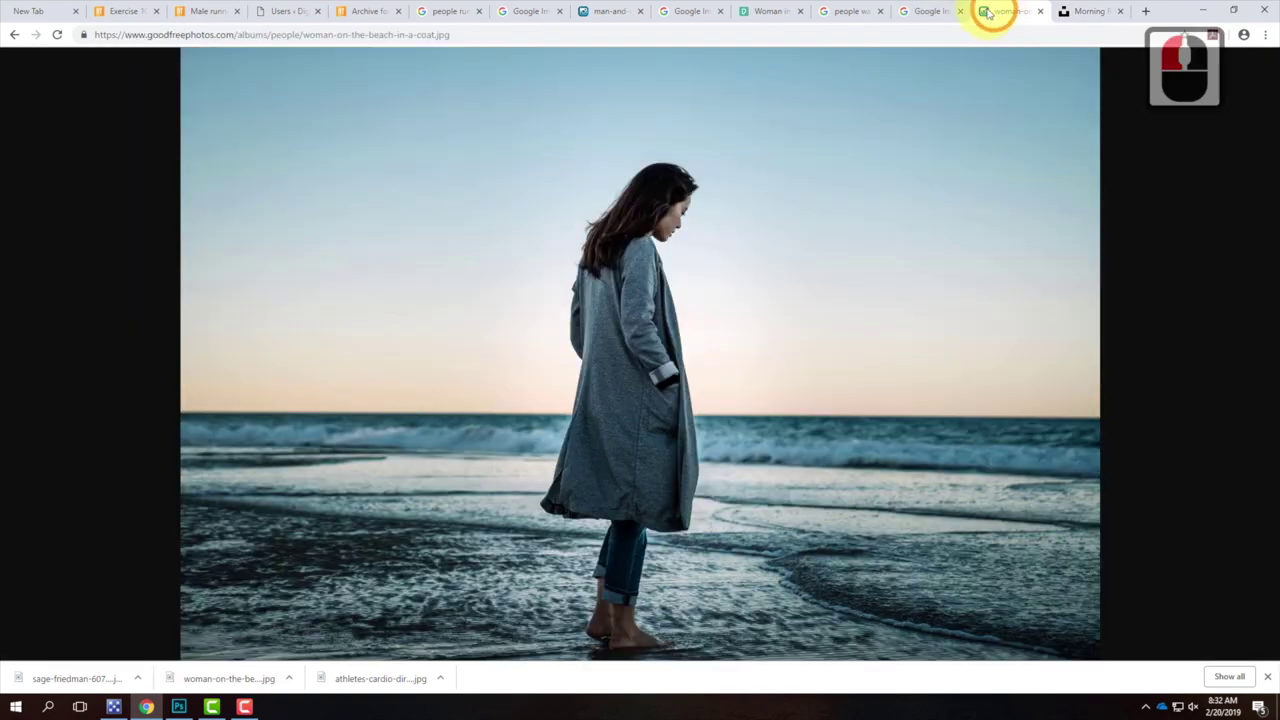
pyautogui.click(932, 11)
pyautogui.click(845, 11)
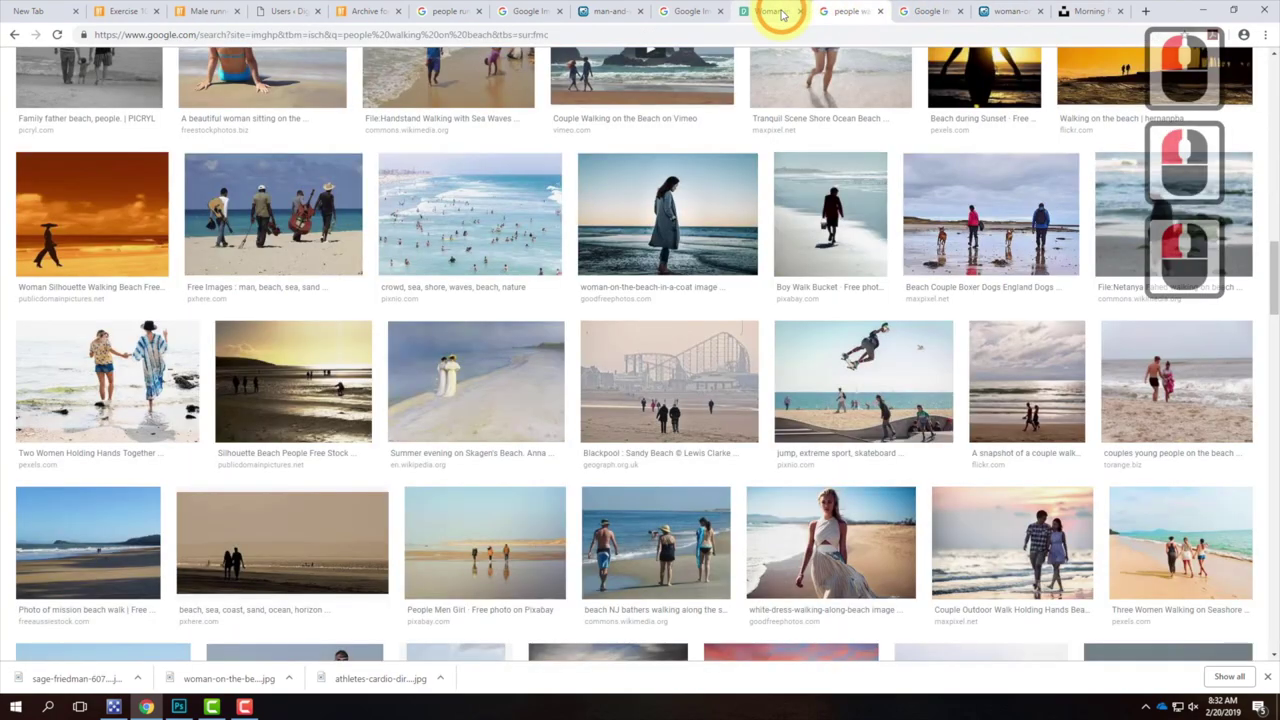
pyautogui.click(771, 11)
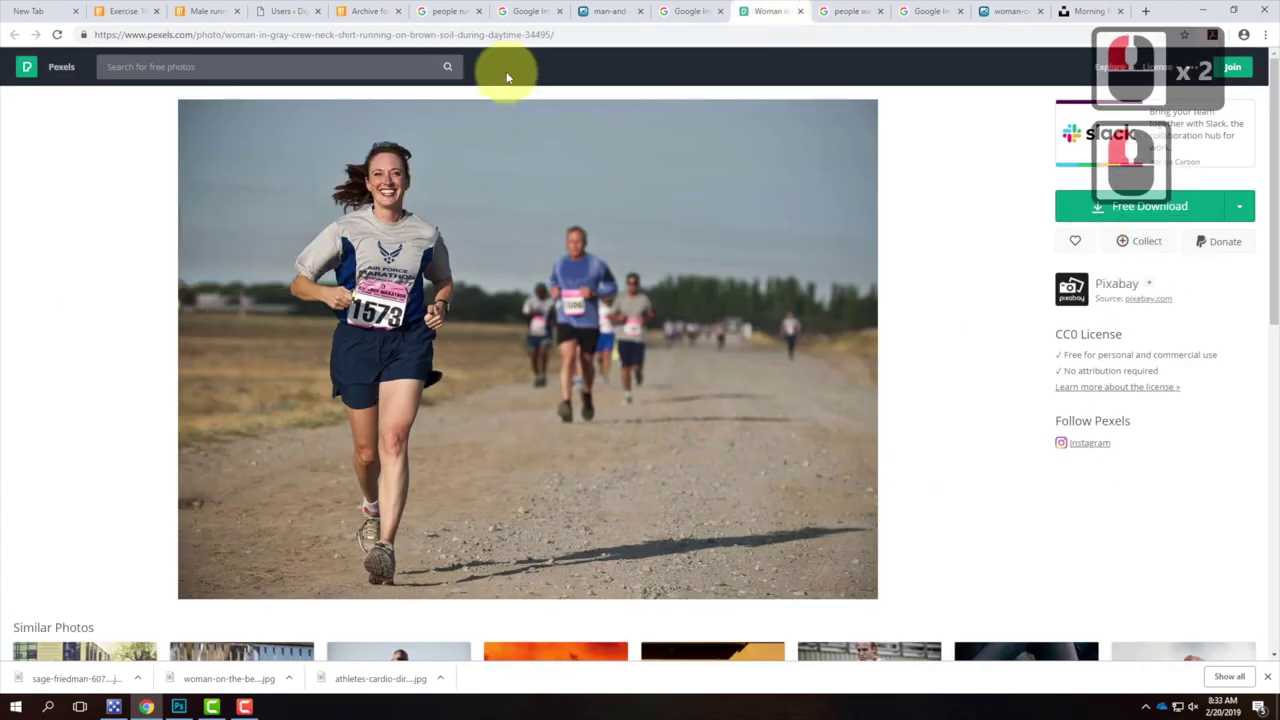
# - Enlarge the goodfreephotos image of the running couple and save it as man-and-woman-running in the S2019 folder
pyautogui.click(605, 11)
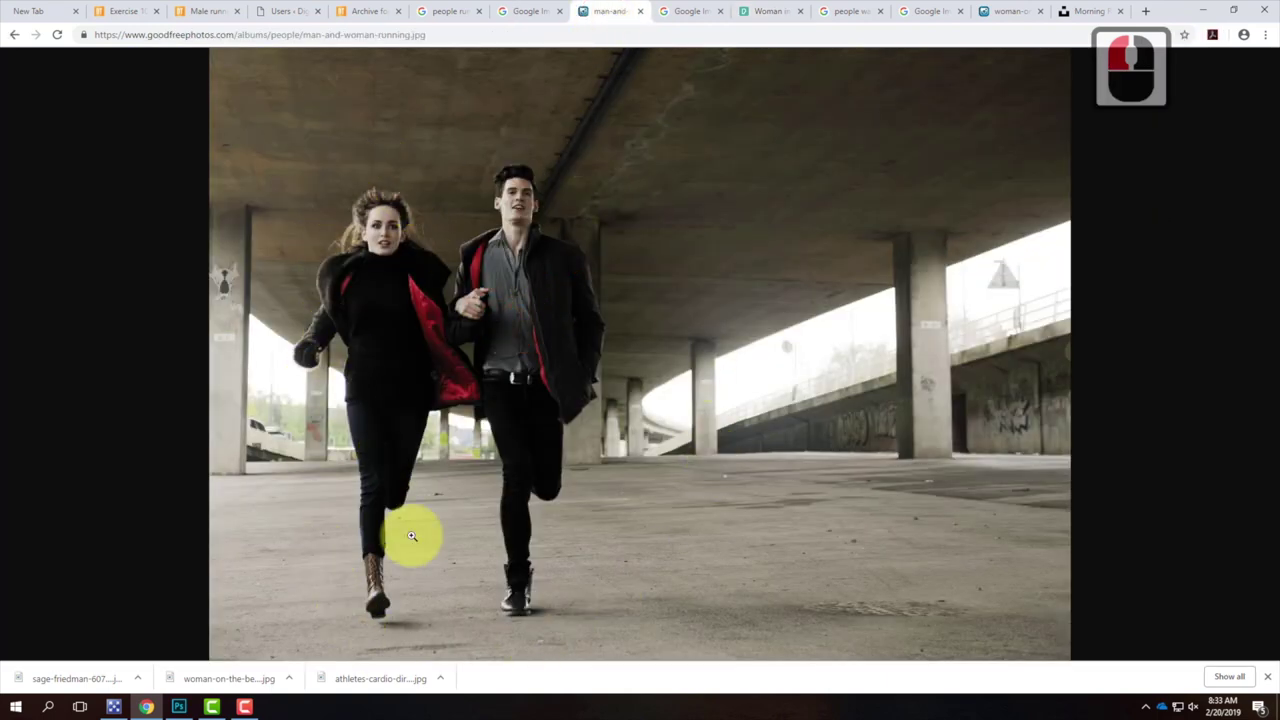
pyautogui.click(558, 290)
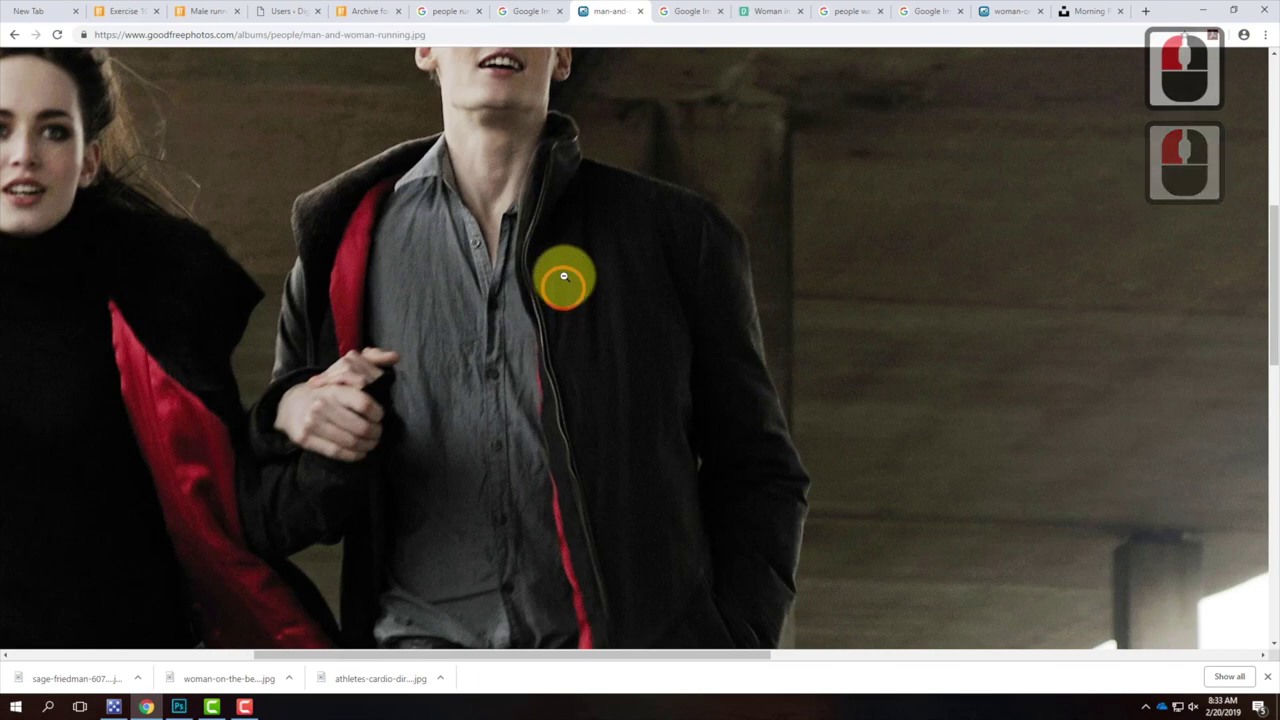
pyautogui.rightClick(545, 295)
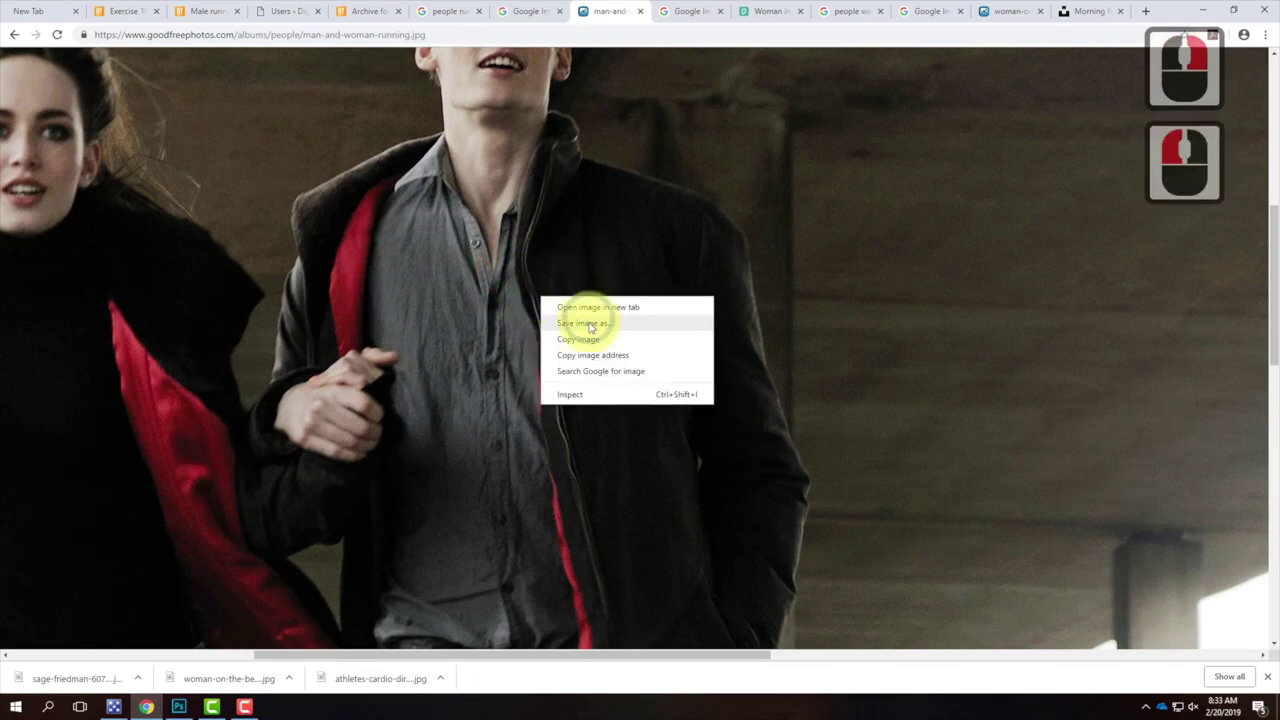
pyautogui.click(580, 323)
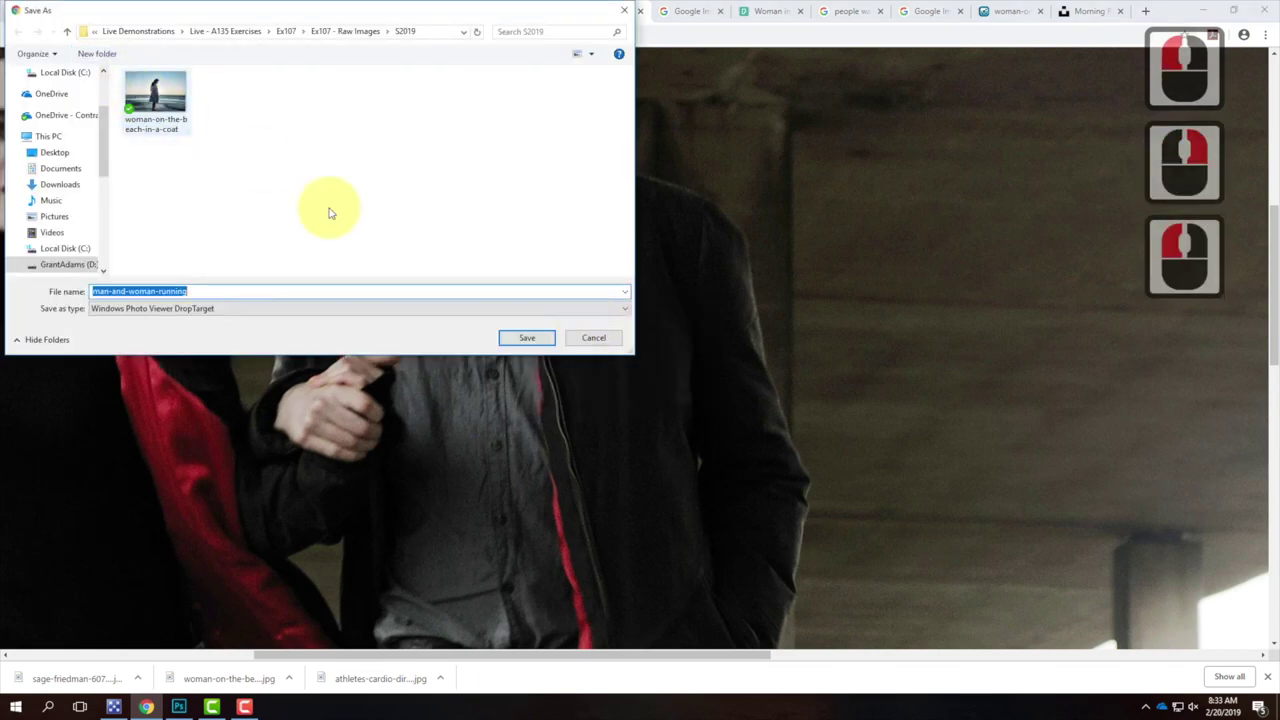
pyautogui.click(527, 337)
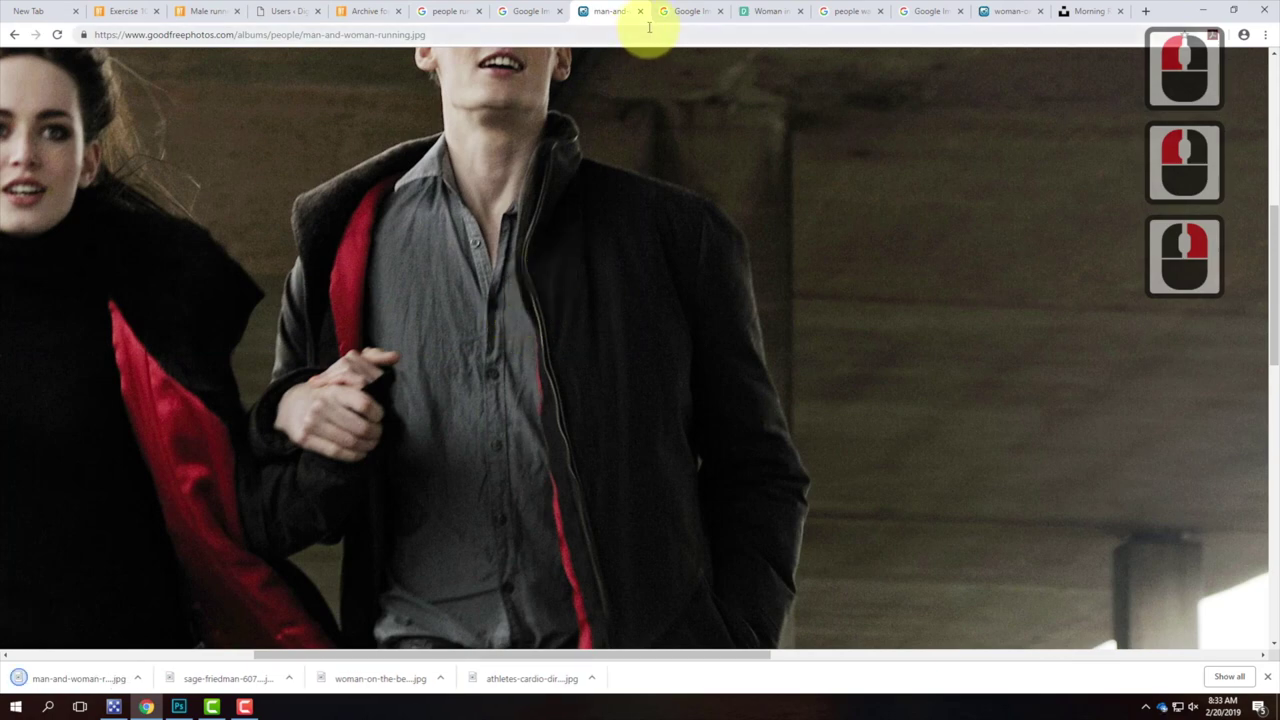
# - Download the free Pexels photo of the woman in the gray shirt running and dismiss the Adobe Stock advertisement
pyautogui.click(782, 14)
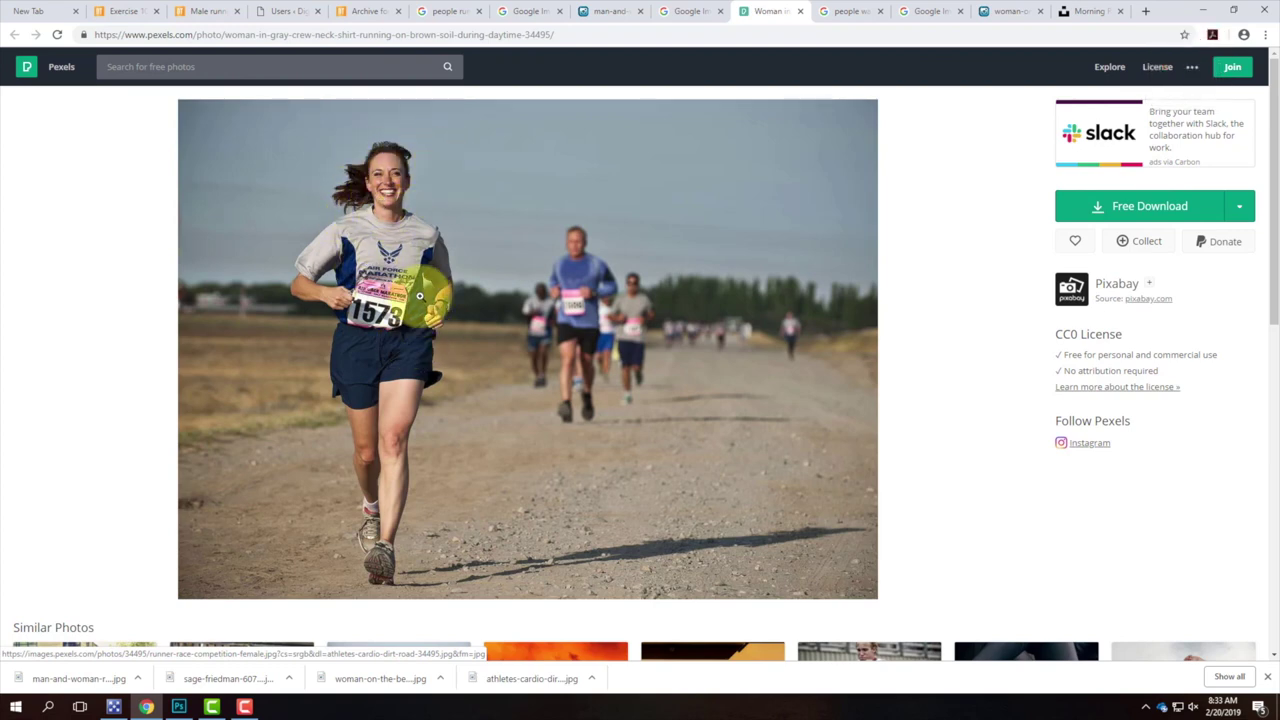
pyautogui.click(1142, 212)
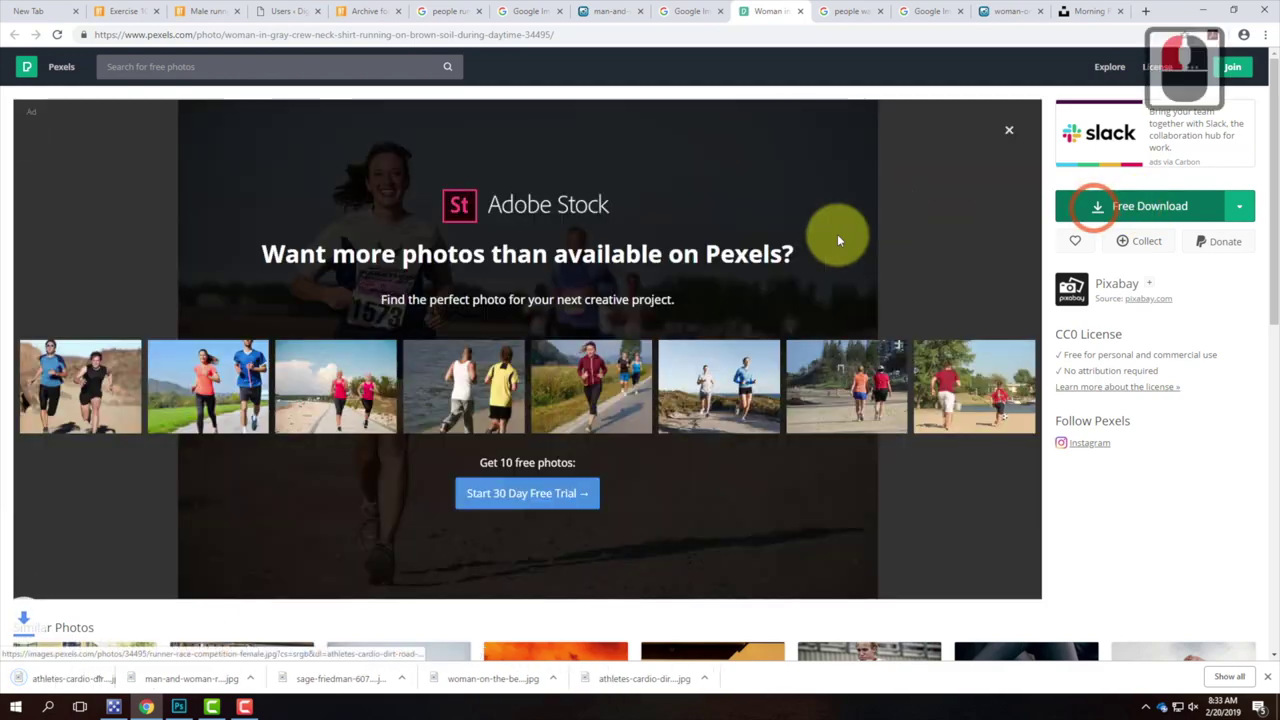
pyautogui.click(1005, 132)
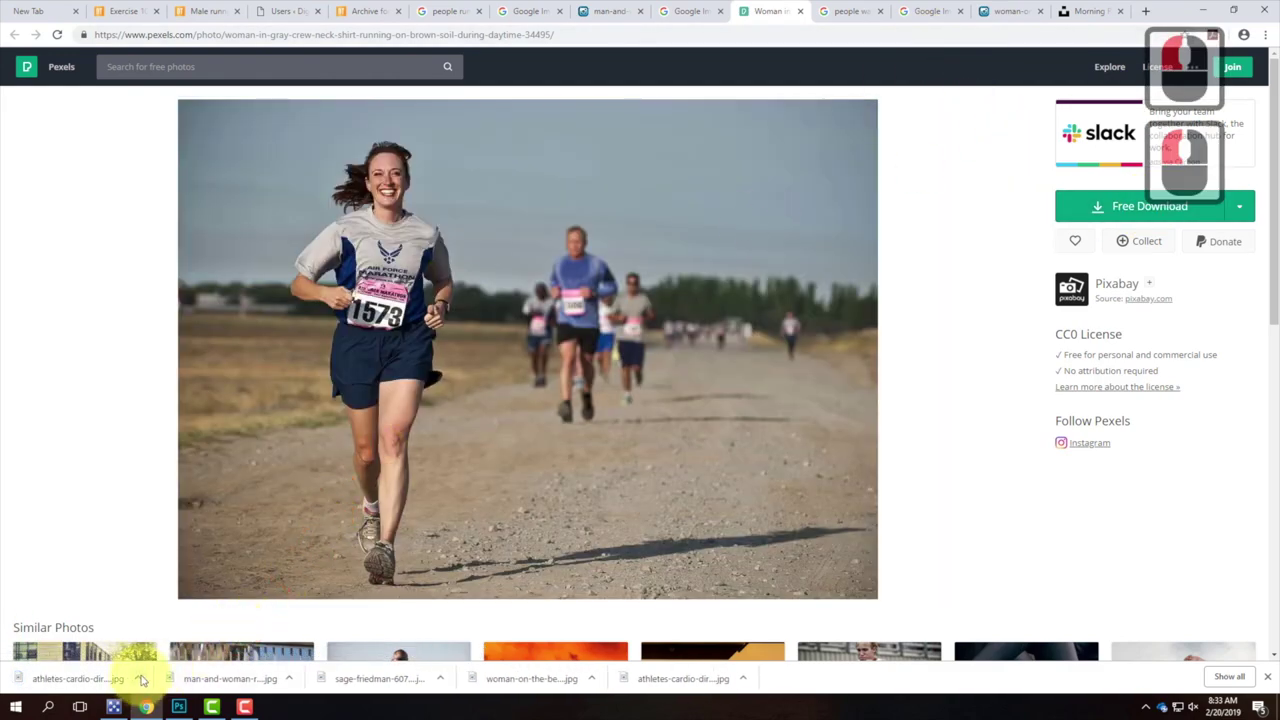
# - Show the new athletes-cardio-dirt-road-34495 (1) download in its folder and copy the file
pyautogui.click(139, 679)
pyautogui.click(173, 631)
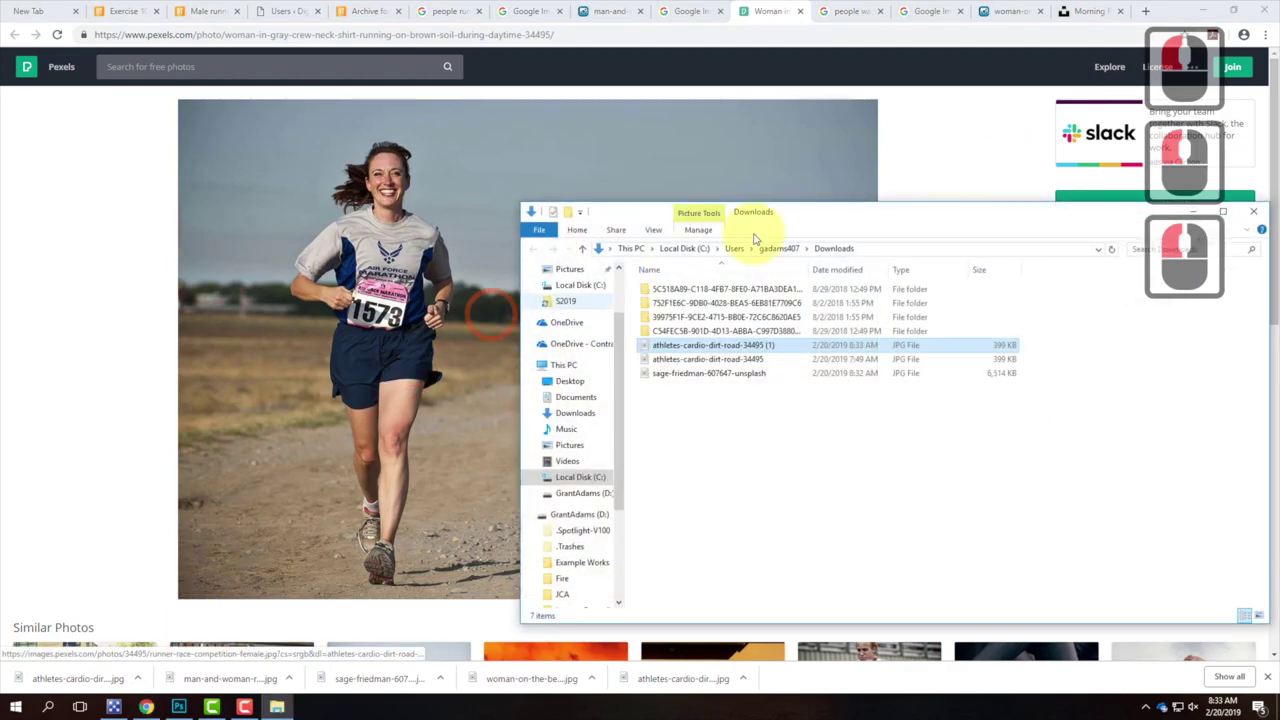
pyautogui.rightClick(717, 345)
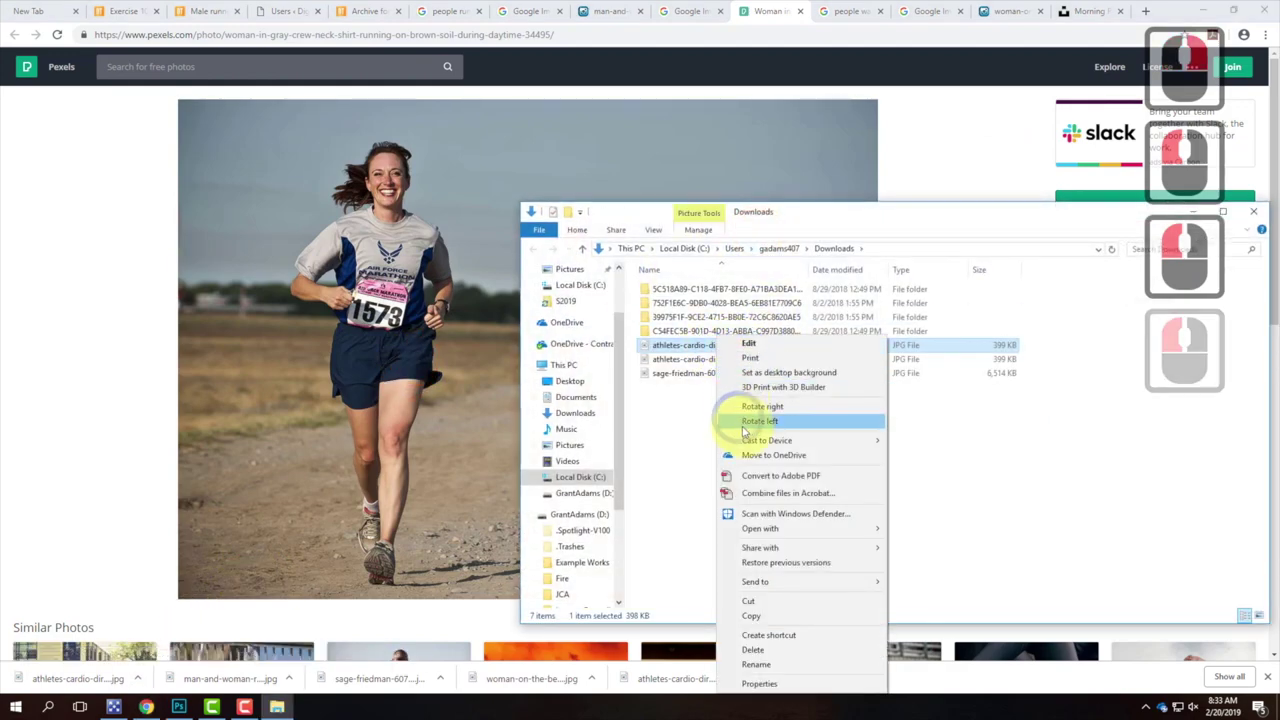
pyautogui.click(751, 615)
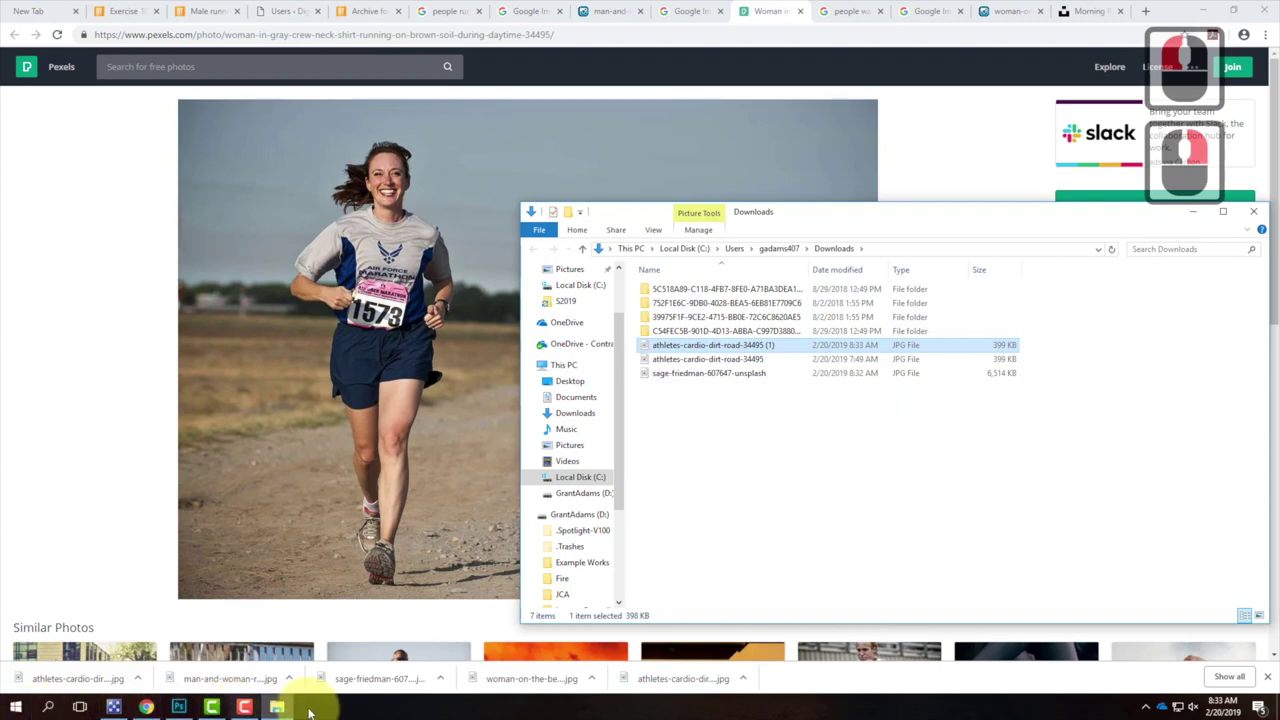
# - Paste the copied athletes-cardio-dirt-road-34495 (1) photo into Live Demonstrations > Live - A135 Exercises > Ex107 > Ex107 - Raw Images > S2019
pyautogui.click(327, 580)
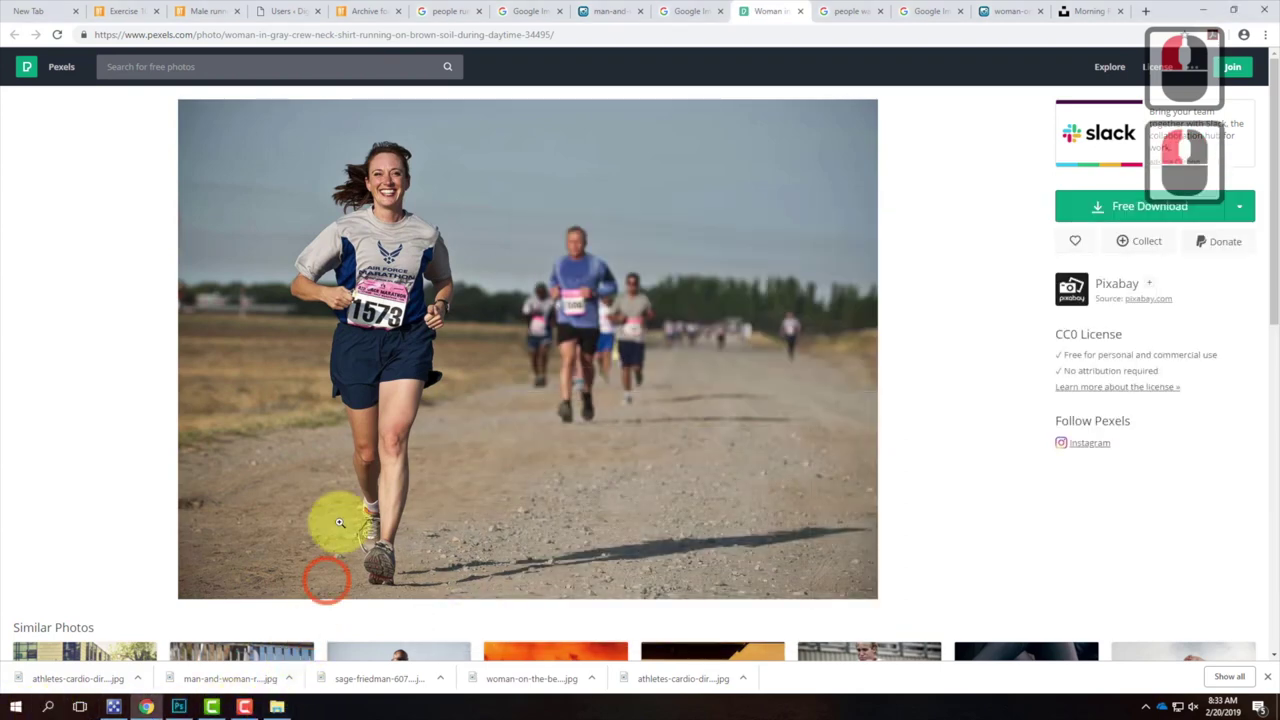
pyautogui.click(277, 707)
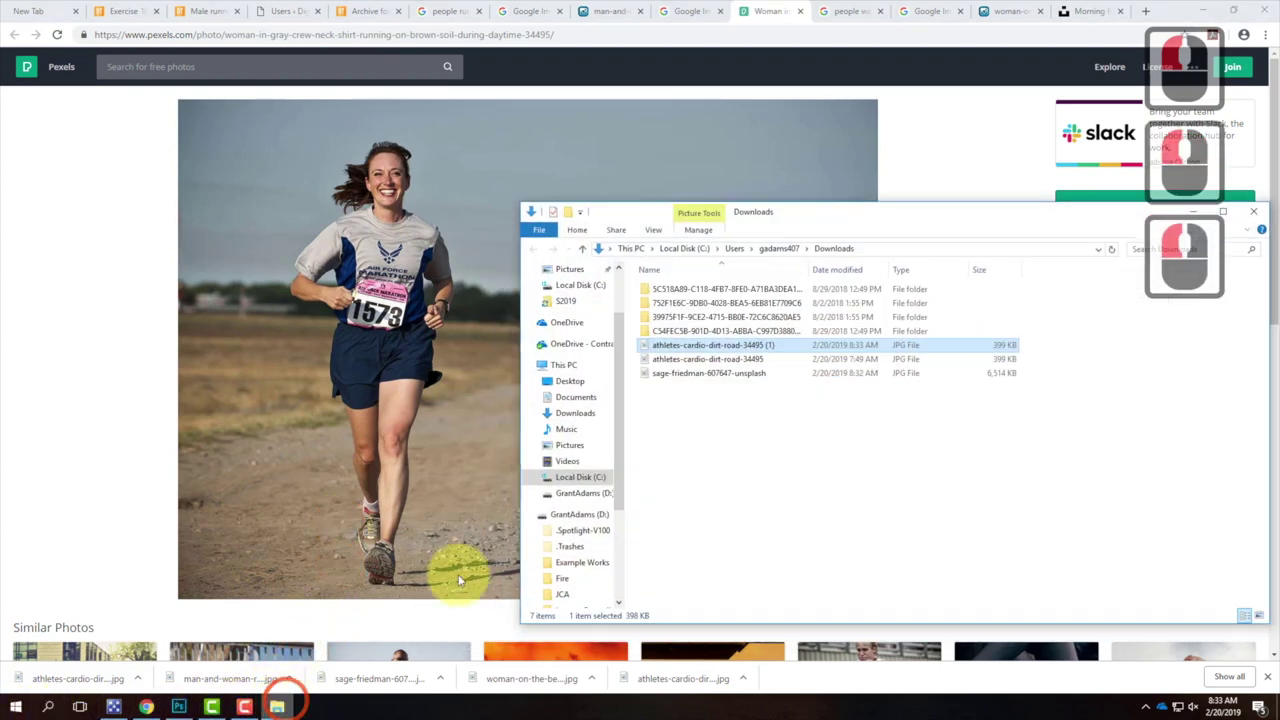
pyautogui.click(568, 344)
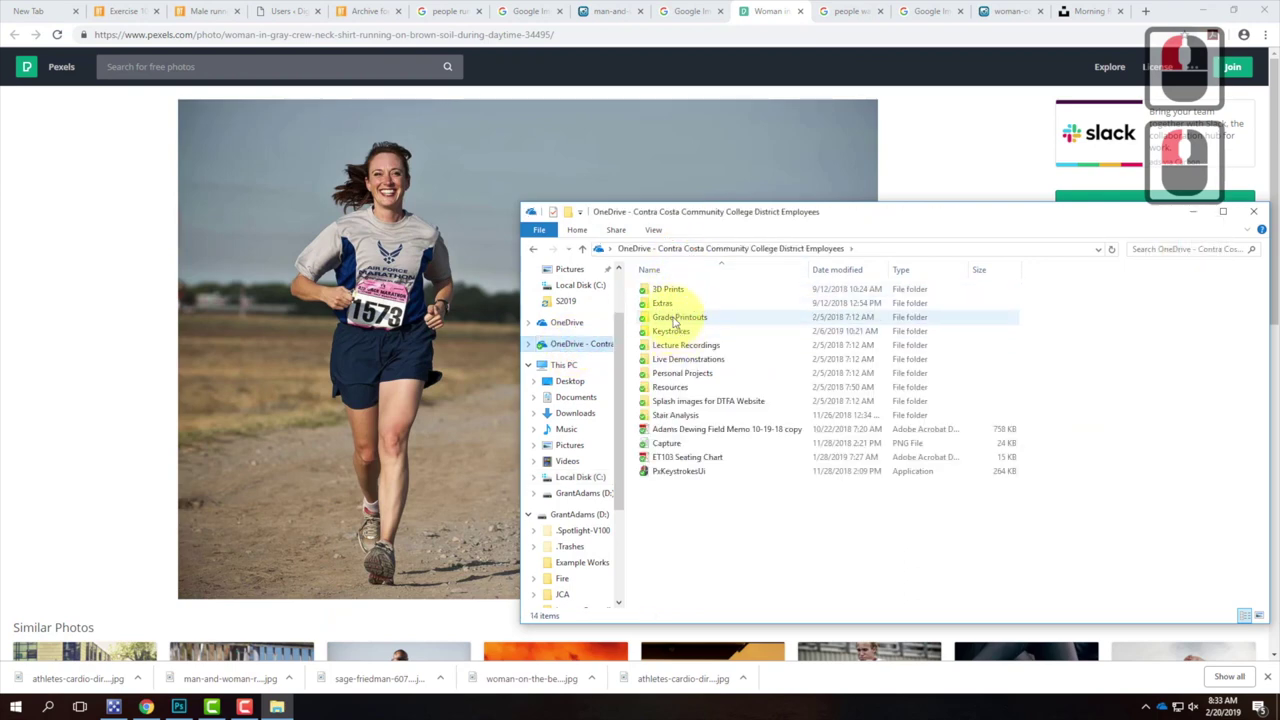
pyautogui.doubleClick(668, 358)
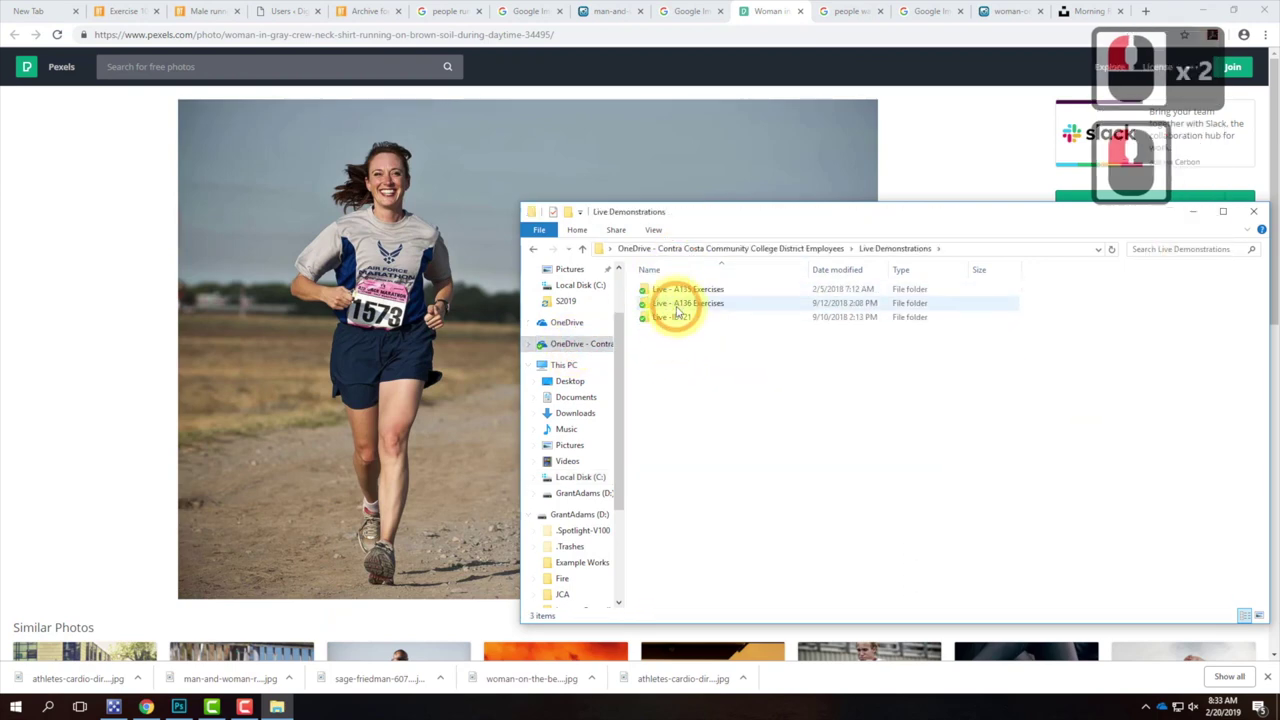
pyautogui.doubleClick(655, 290)
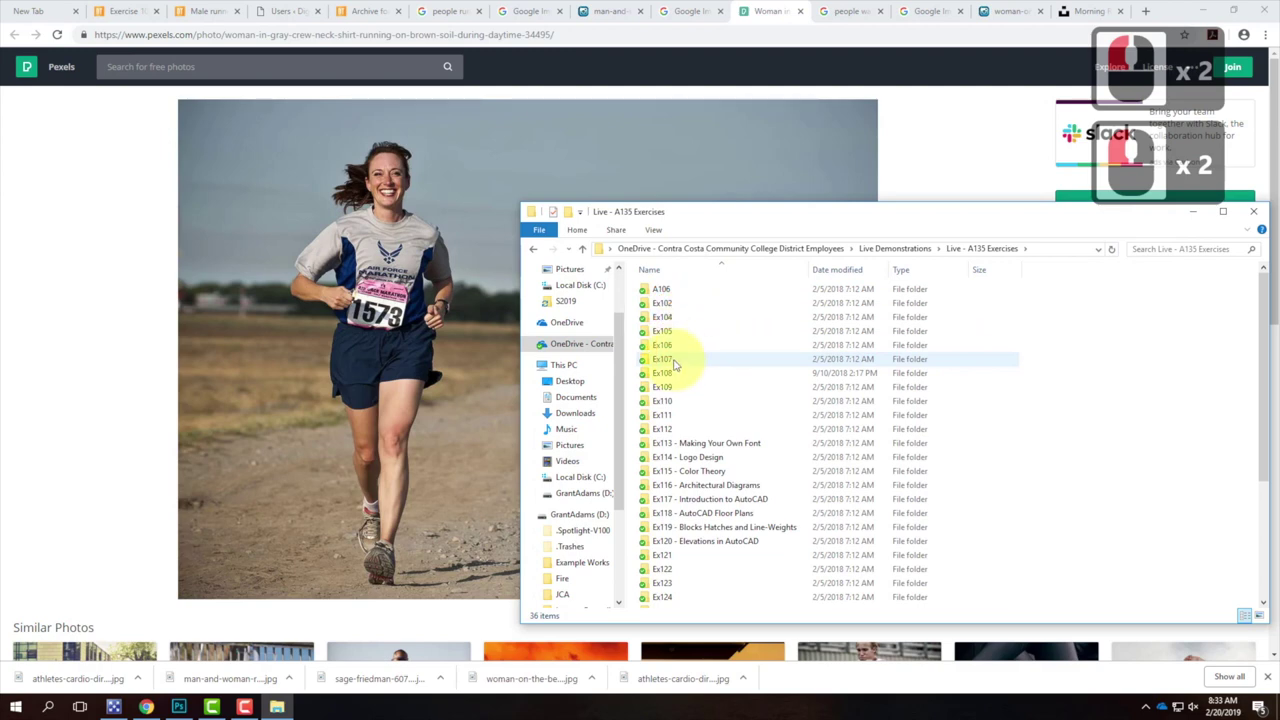
pyautogui.doubleClick(674, 362)
pyautogui.doubleClick(689, 309)
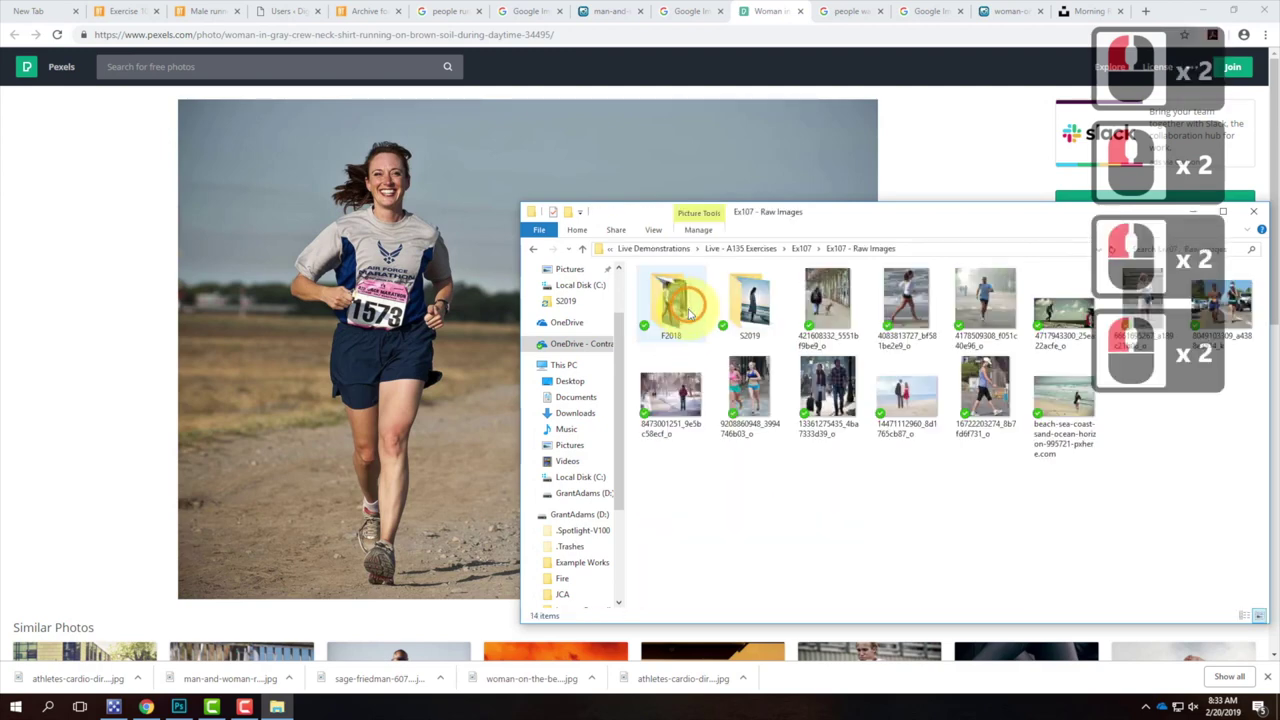
pyautogui.doubleClick(690, 310)
pyautogui.rightClick(725, 475)
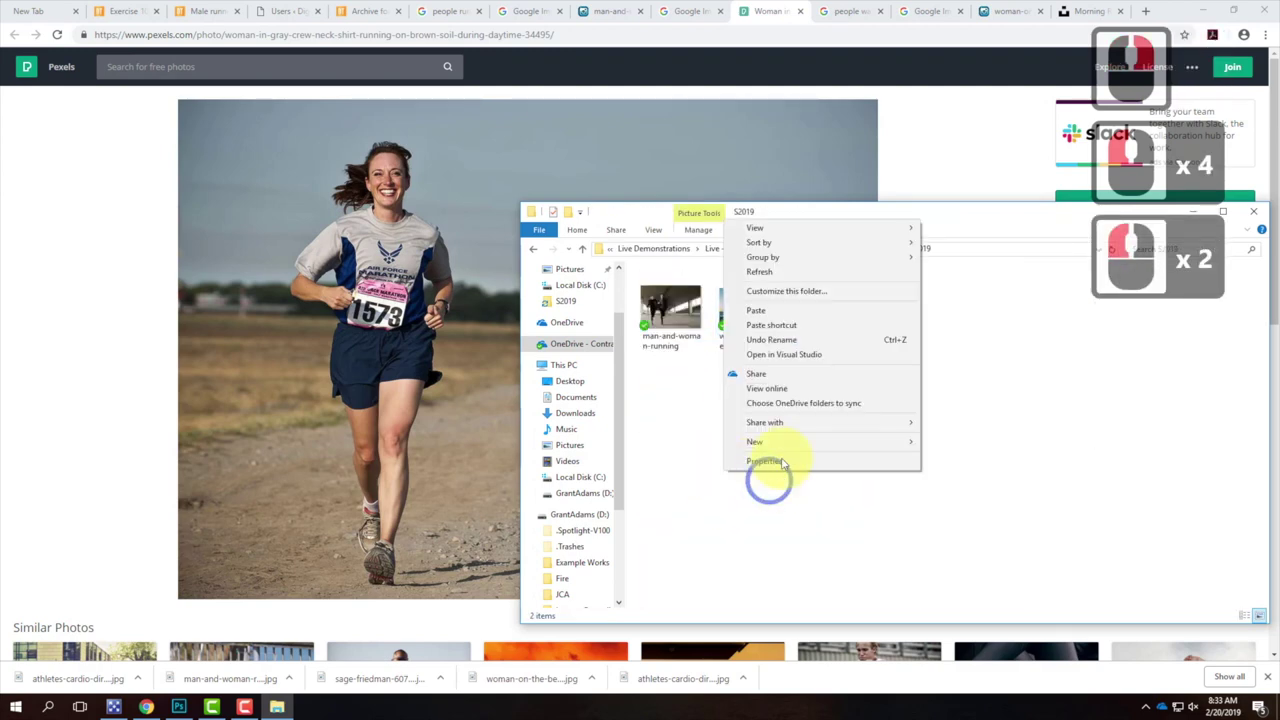
pyautogui.click(772, 312)
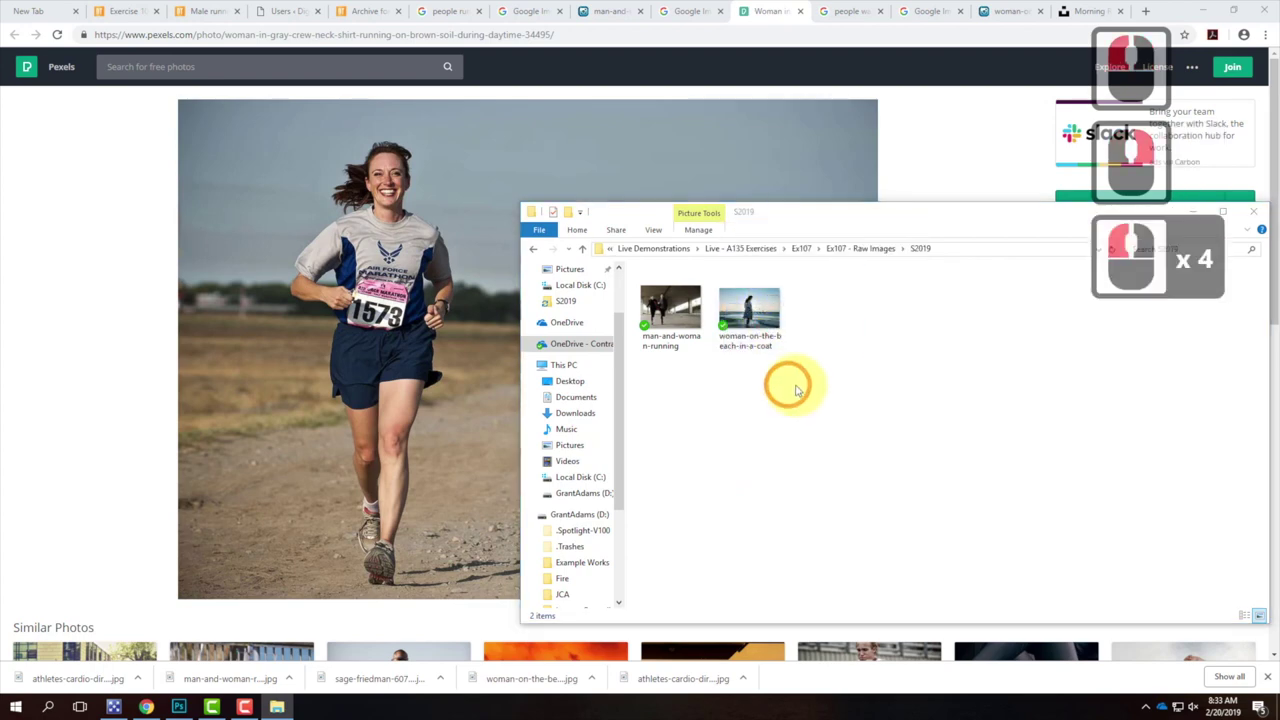
pyautogui.click(810, 345)
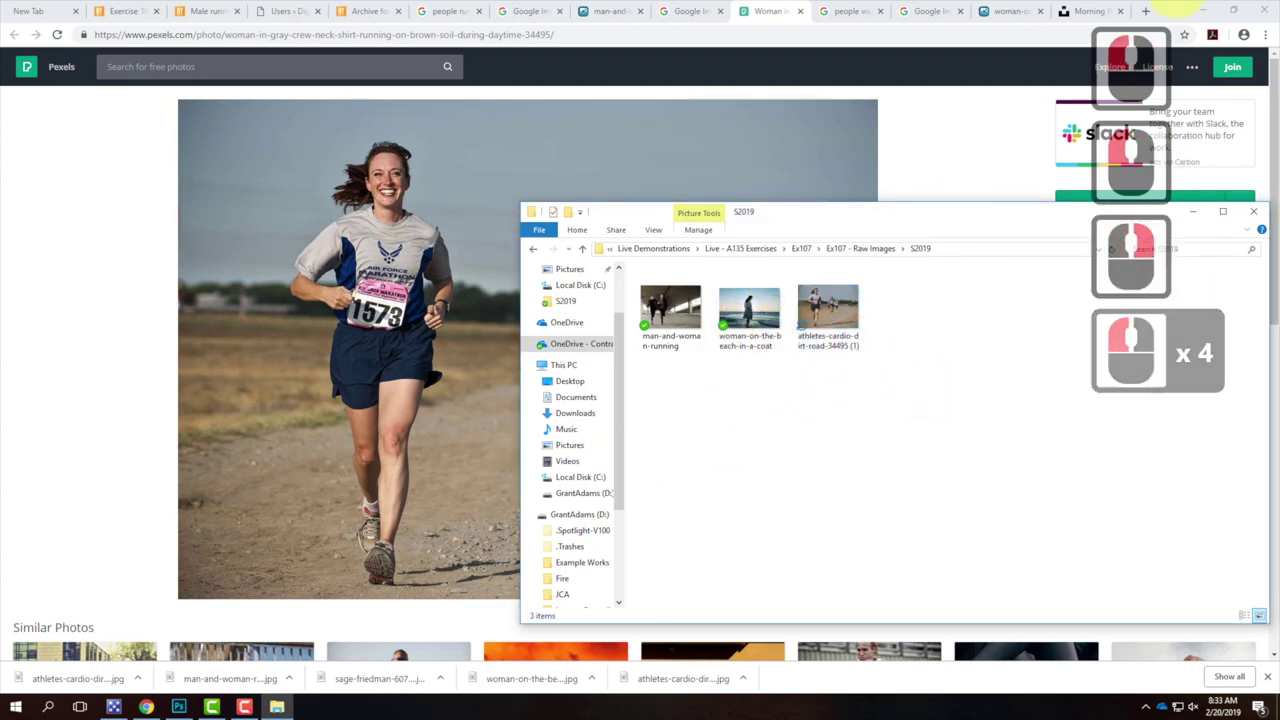
# - Clear the browser and folder windows away, switch to Photoshop and open man-and-woman-running from the S2019 folder
pyautogui.click(1205, 11)
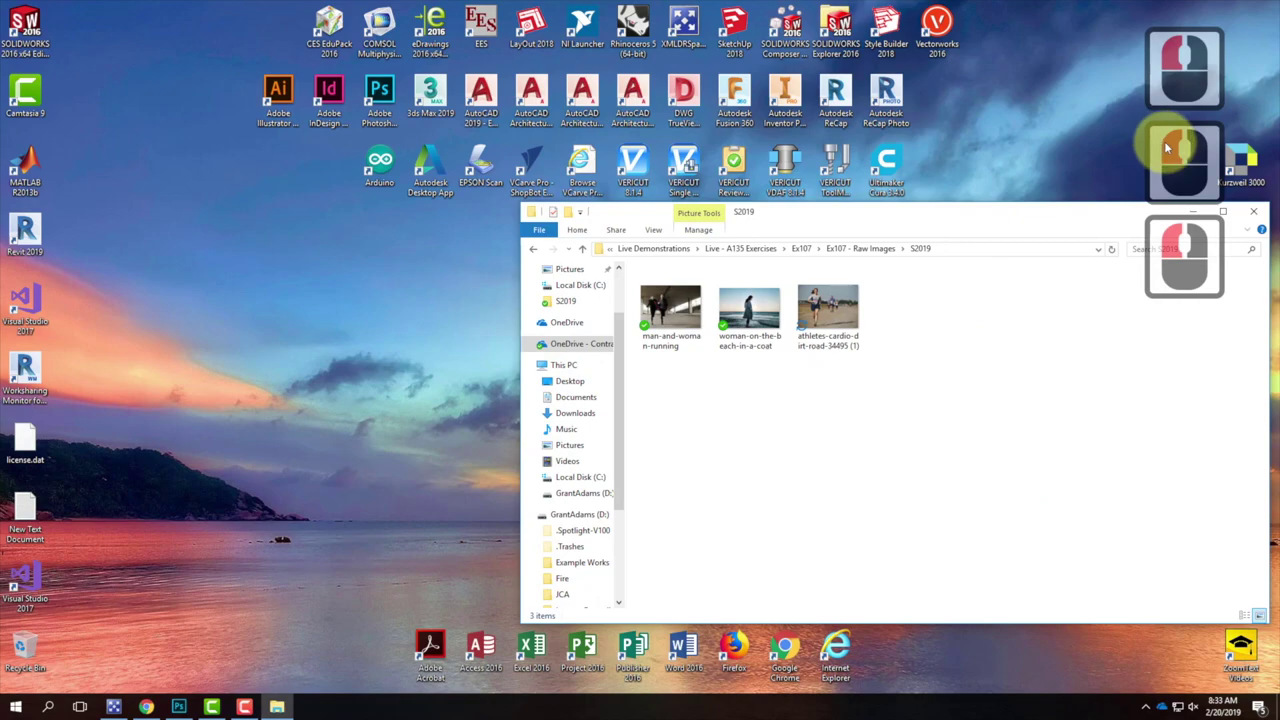
pyautogui.click(1193, 211)
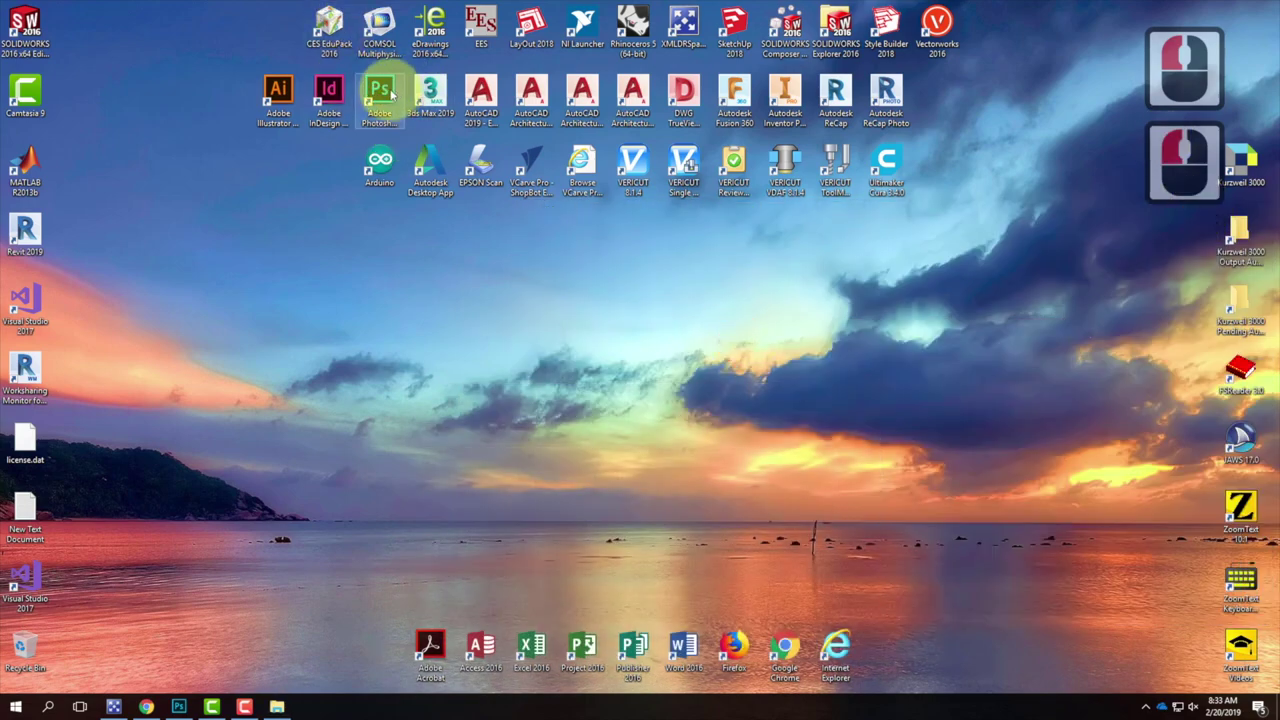
pyautogui.click(178, 706)
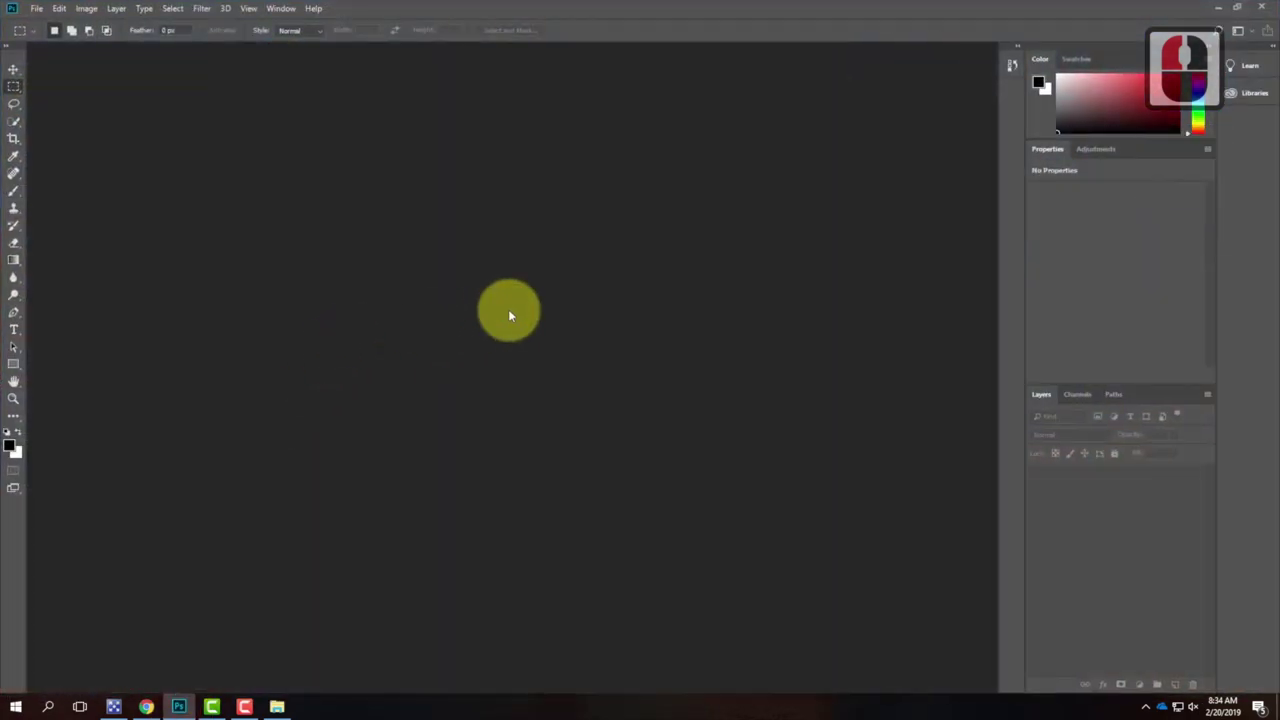
pyautogui.click(36, 9)
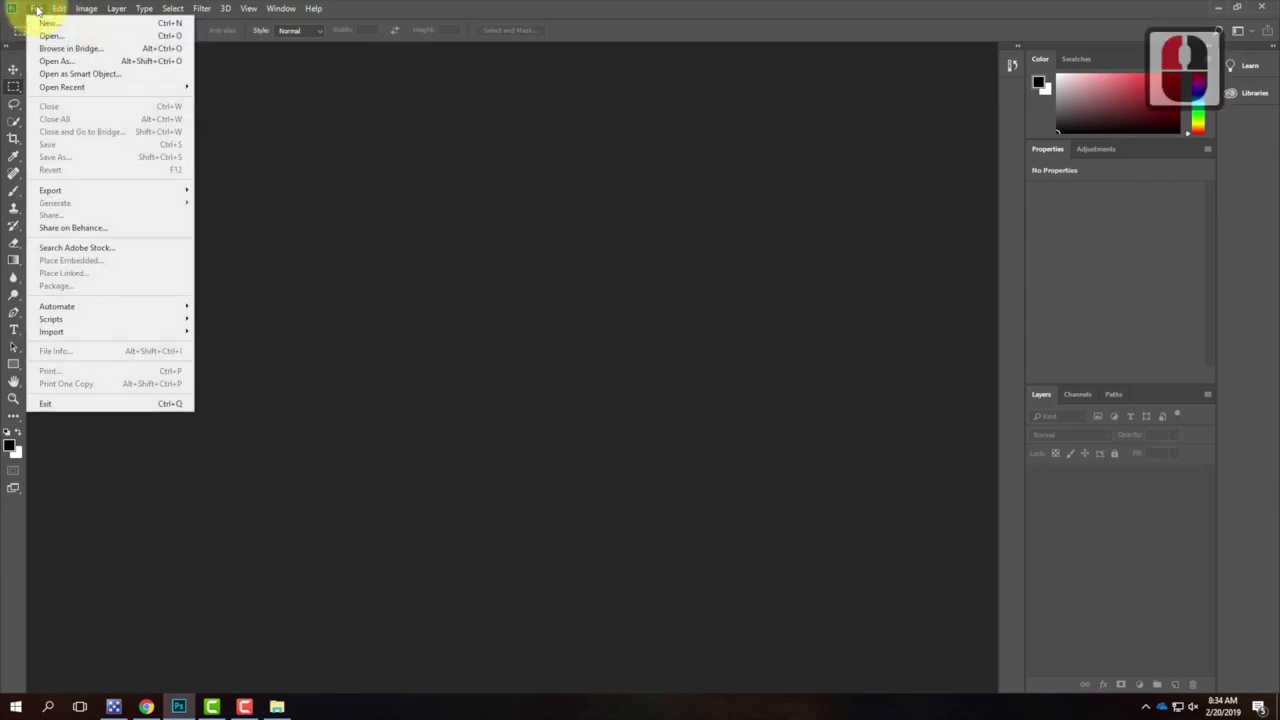
pyautogui.click(53, 38)
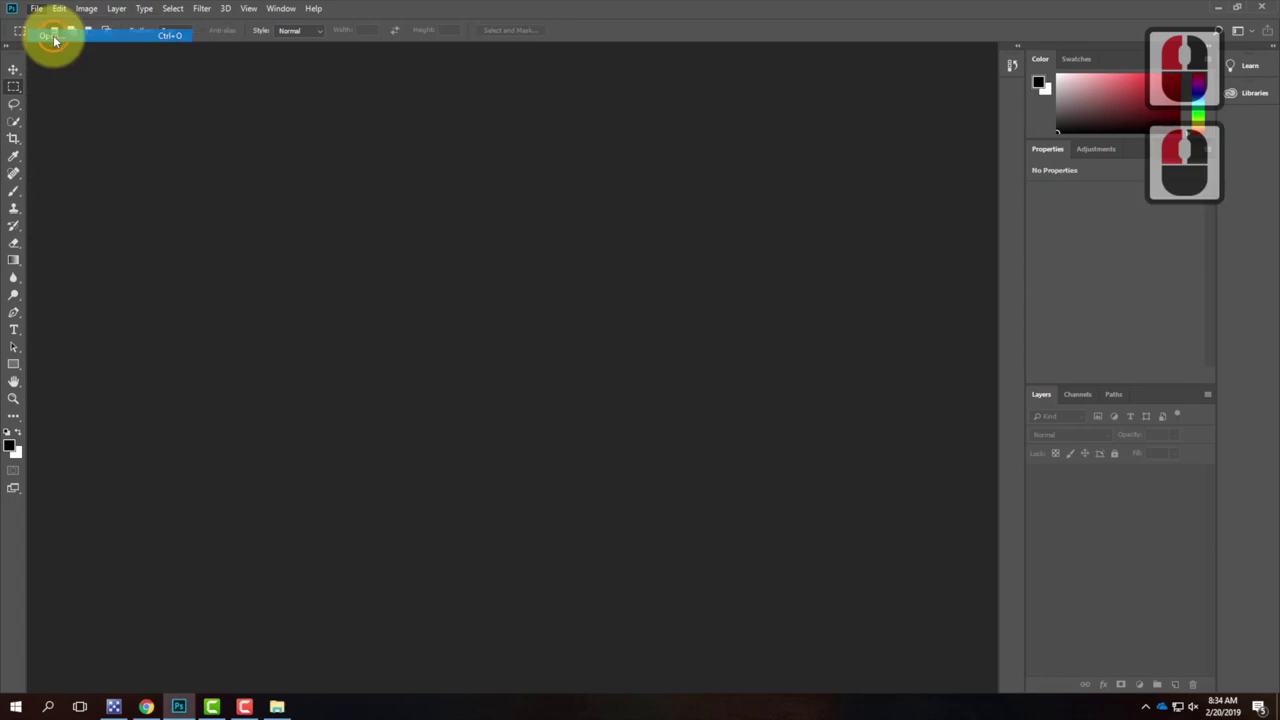
pyautogui.click(240, 90)
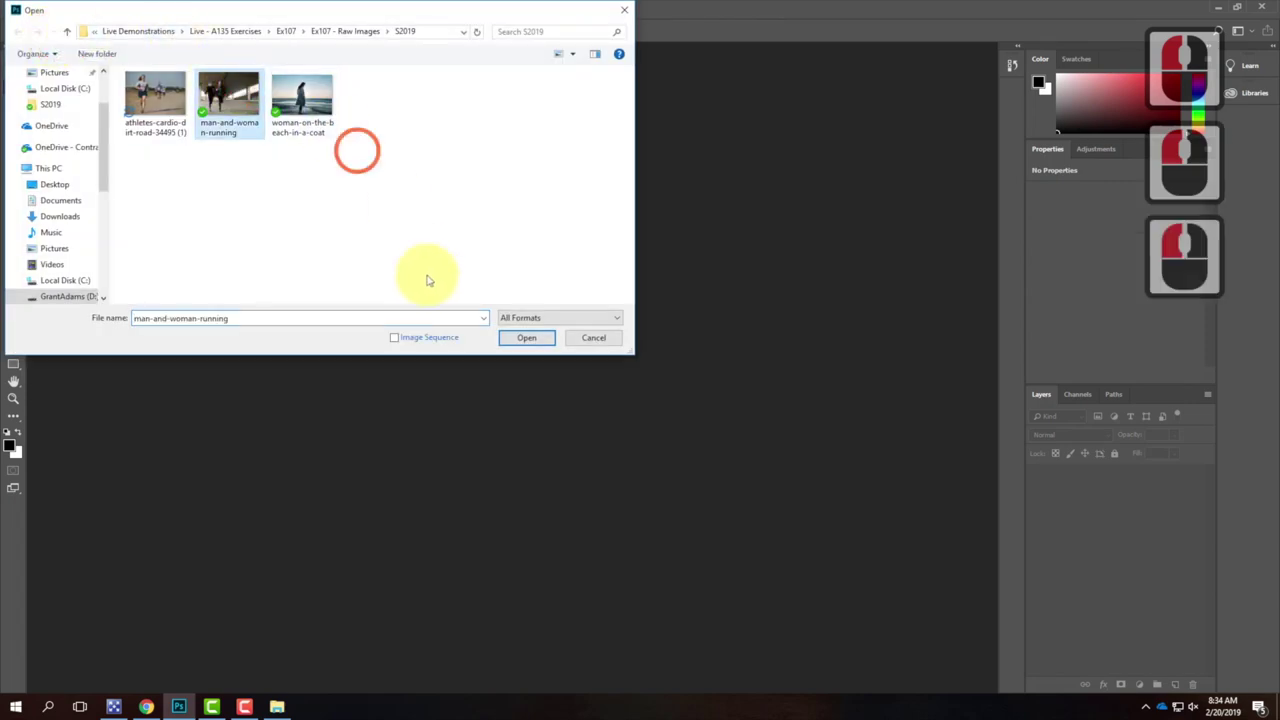
pyautogui.click(527, 338)
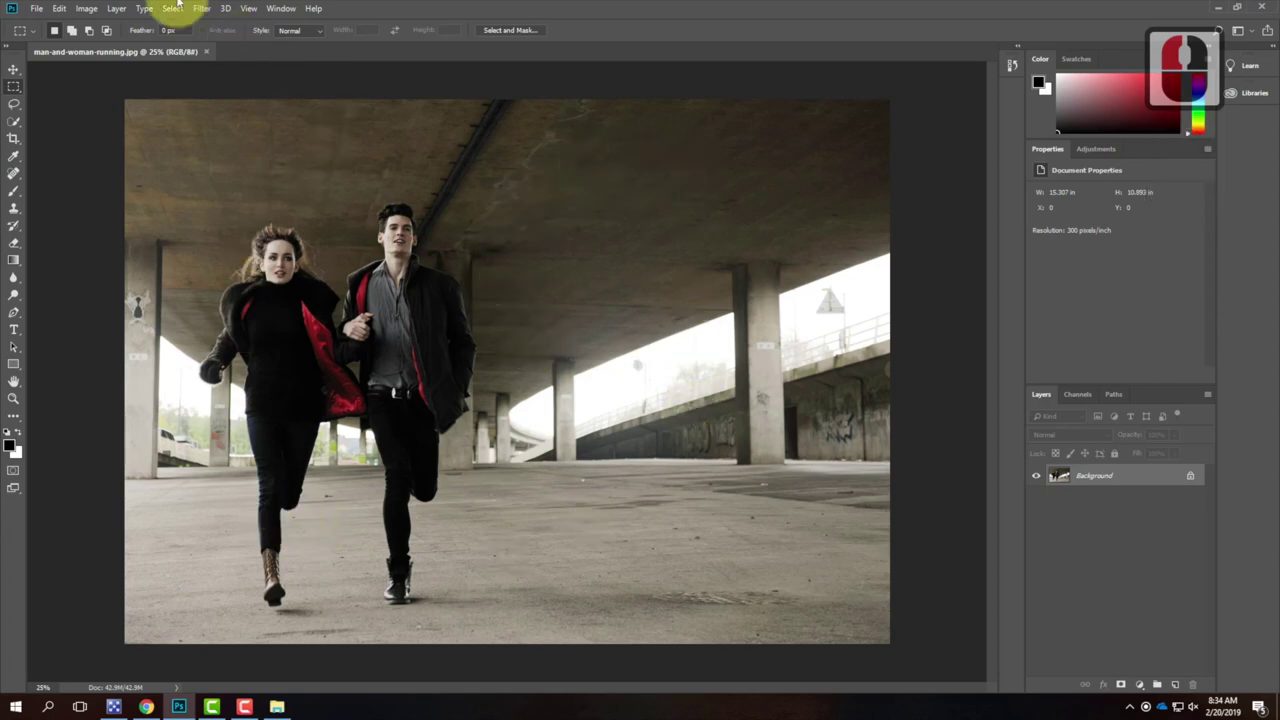
# - Check the pixel dimensions and resolution of the running couple image without changing them
pyautogui.click(85, 8)
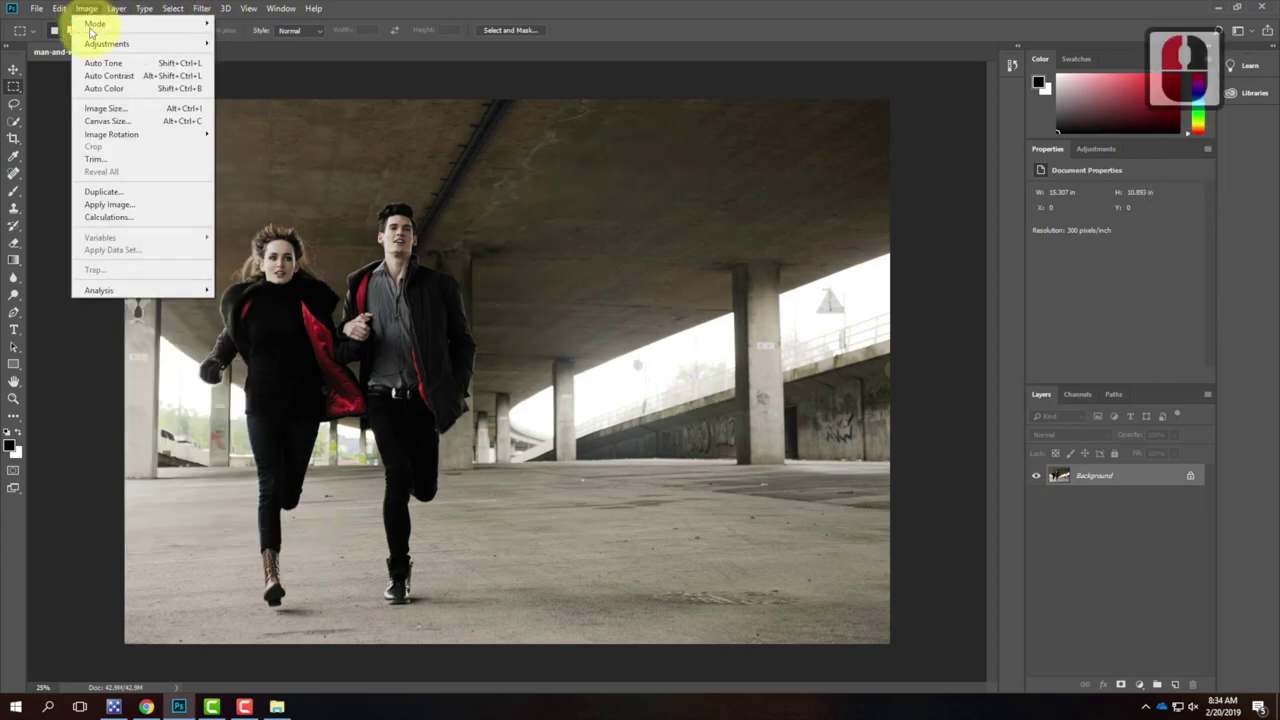
pyautogui.click(106, 108)
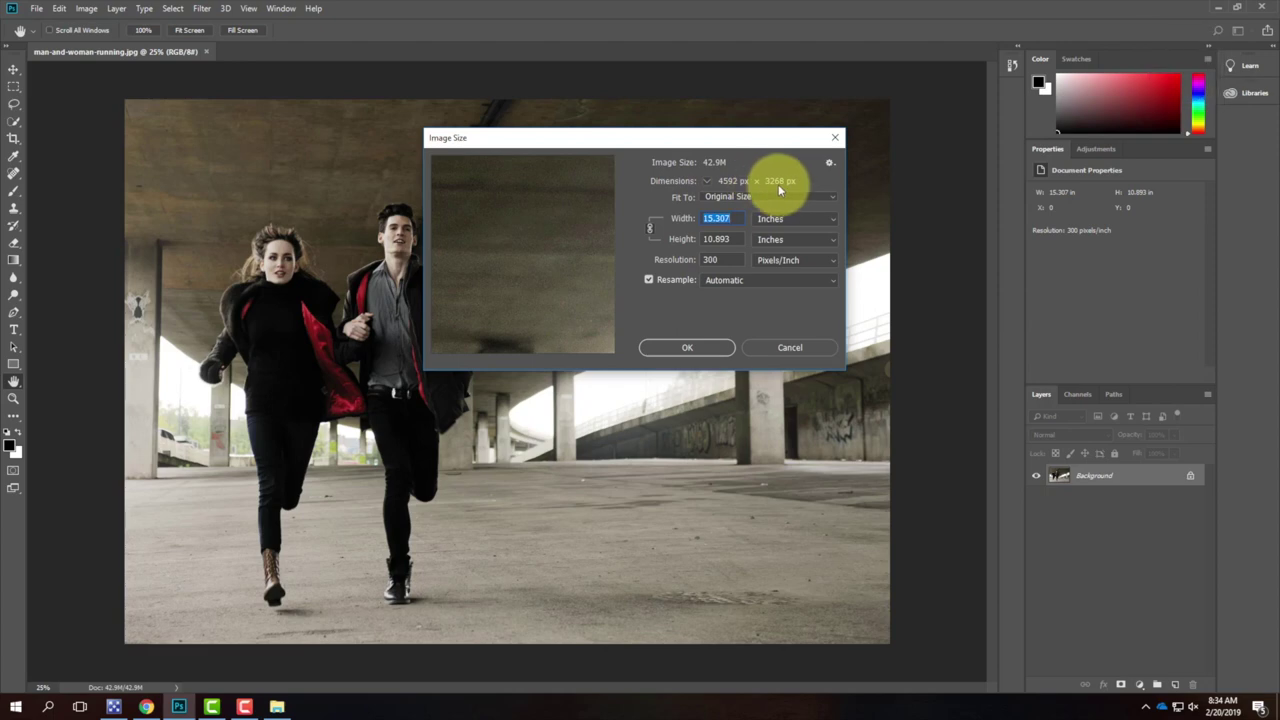
pyautogui.click(773, 350)
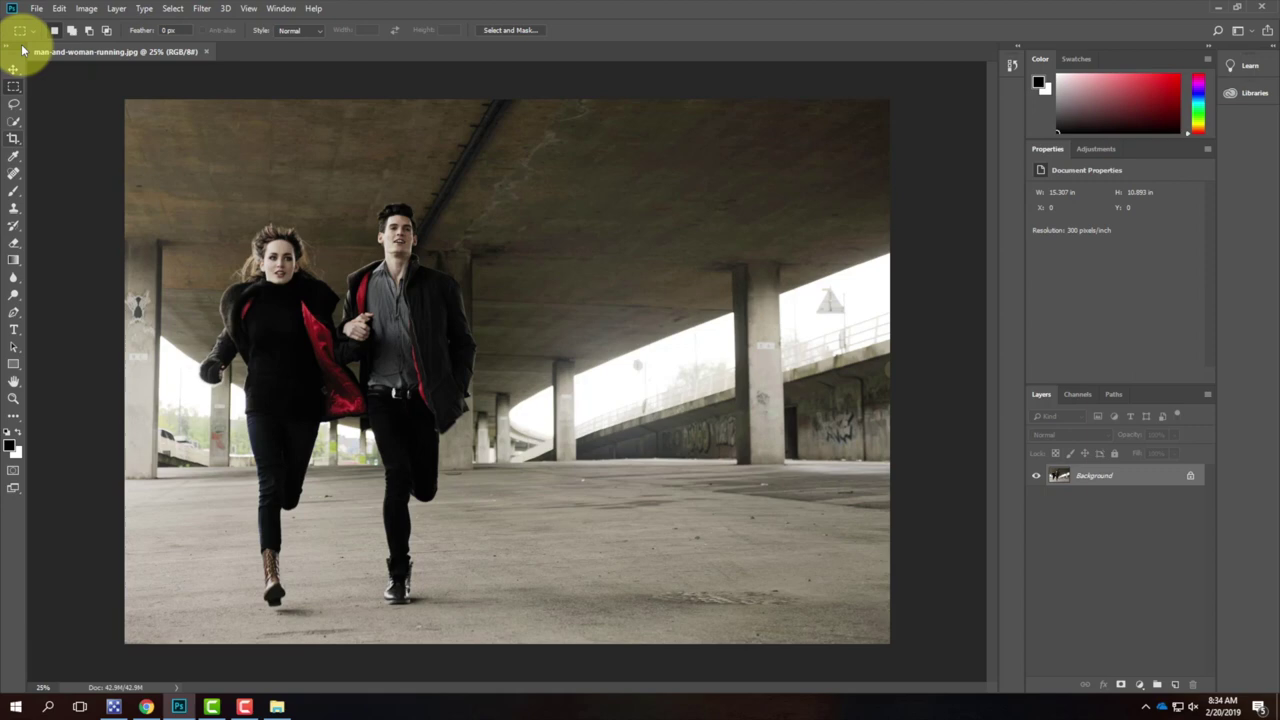
# - Crop the image closely around the running couple to about 5.8 by 8.4 inches and fit it to the window
pyautogui.click(15, 140)
pyautogui.moveTo(127, 103); pyautogui.dragTo(164, 152)
pyautogui.moveTo(854, 594); pyautogui.dragTo(650, 580)
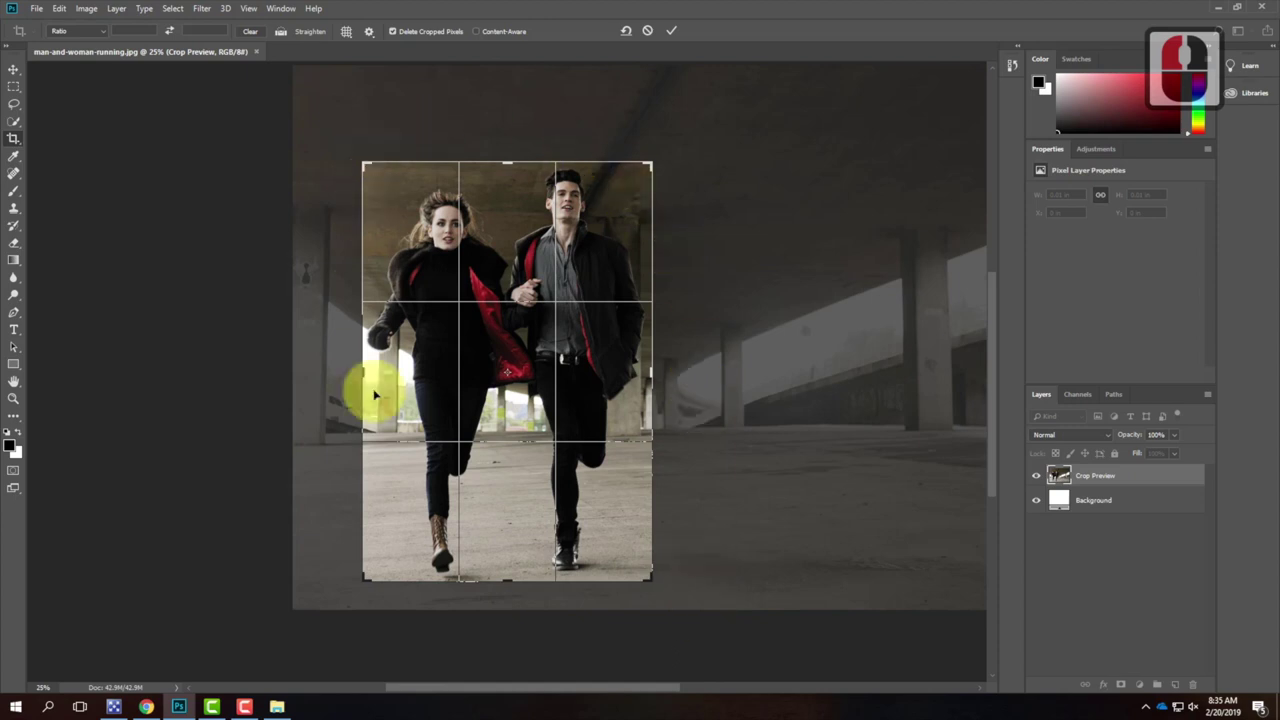
pyautogui.click(671, 31)
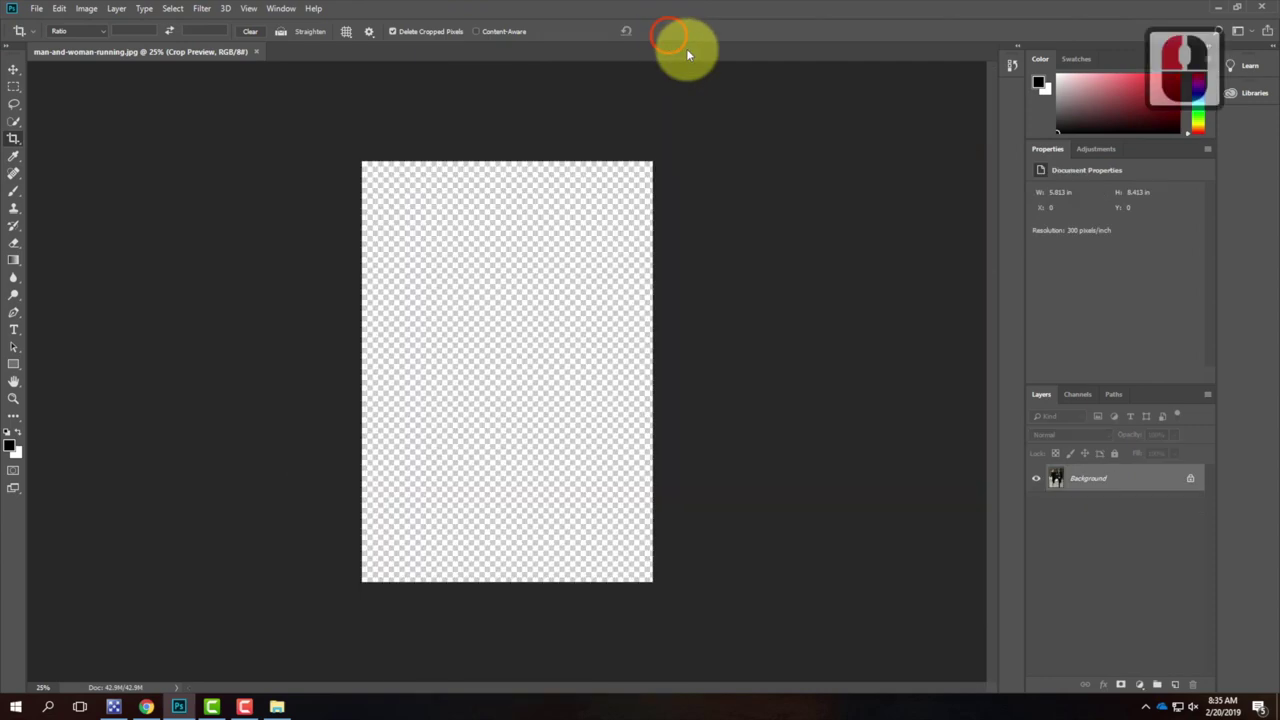
pyautogui.click(868, 338)
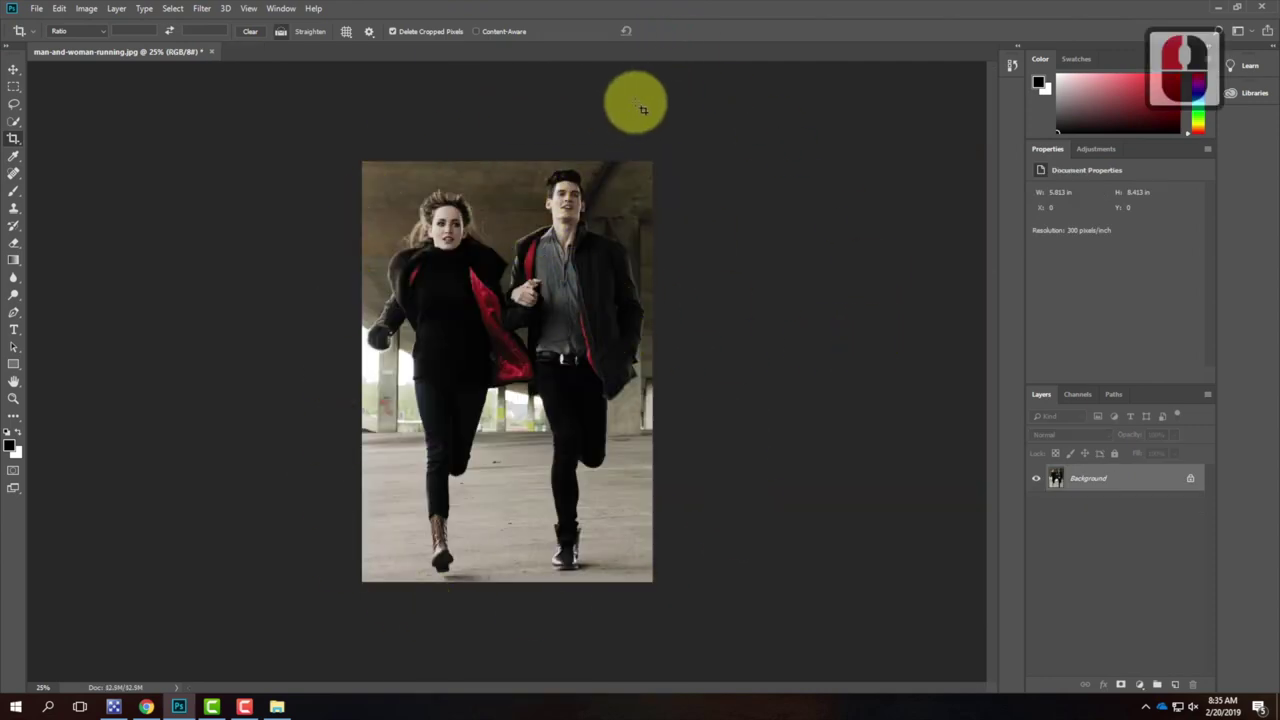
pyautogui.hotkey('ctrl', '0')
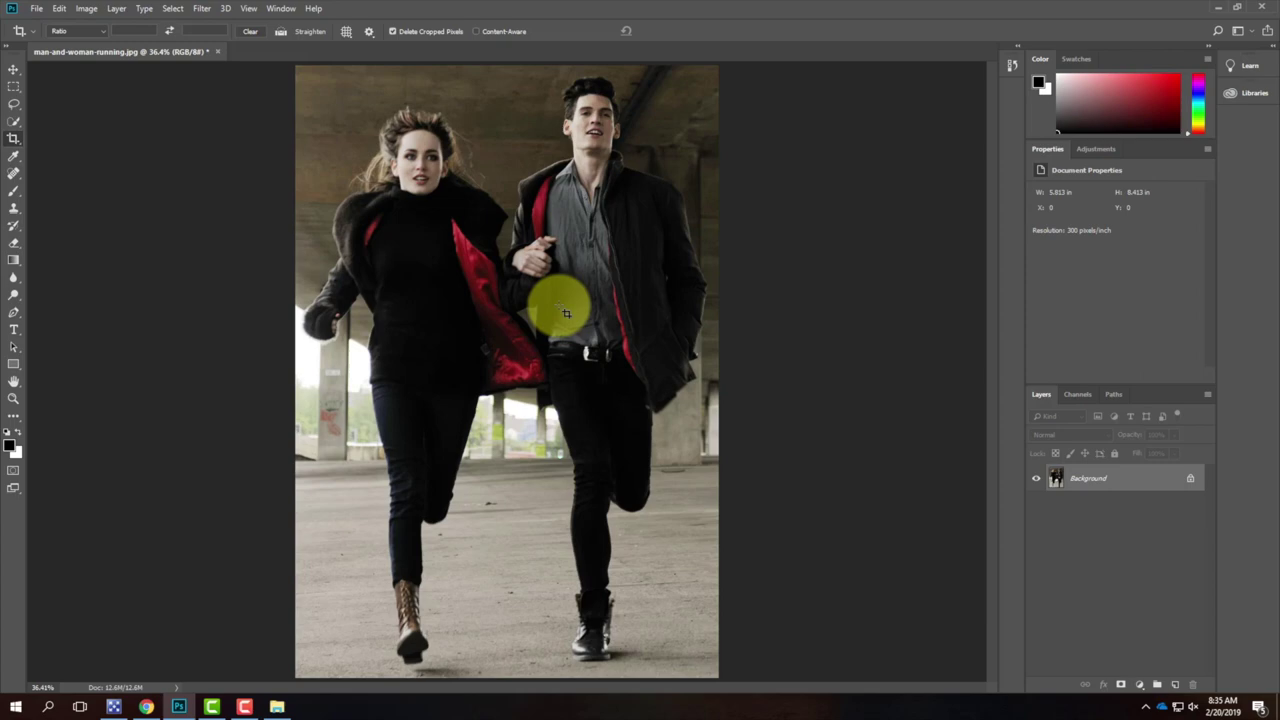
# - Enter the Select and Mask workspace for the cropped image and look over the view modes, keeping Onion Skin
pyautogui.click(172, 10)
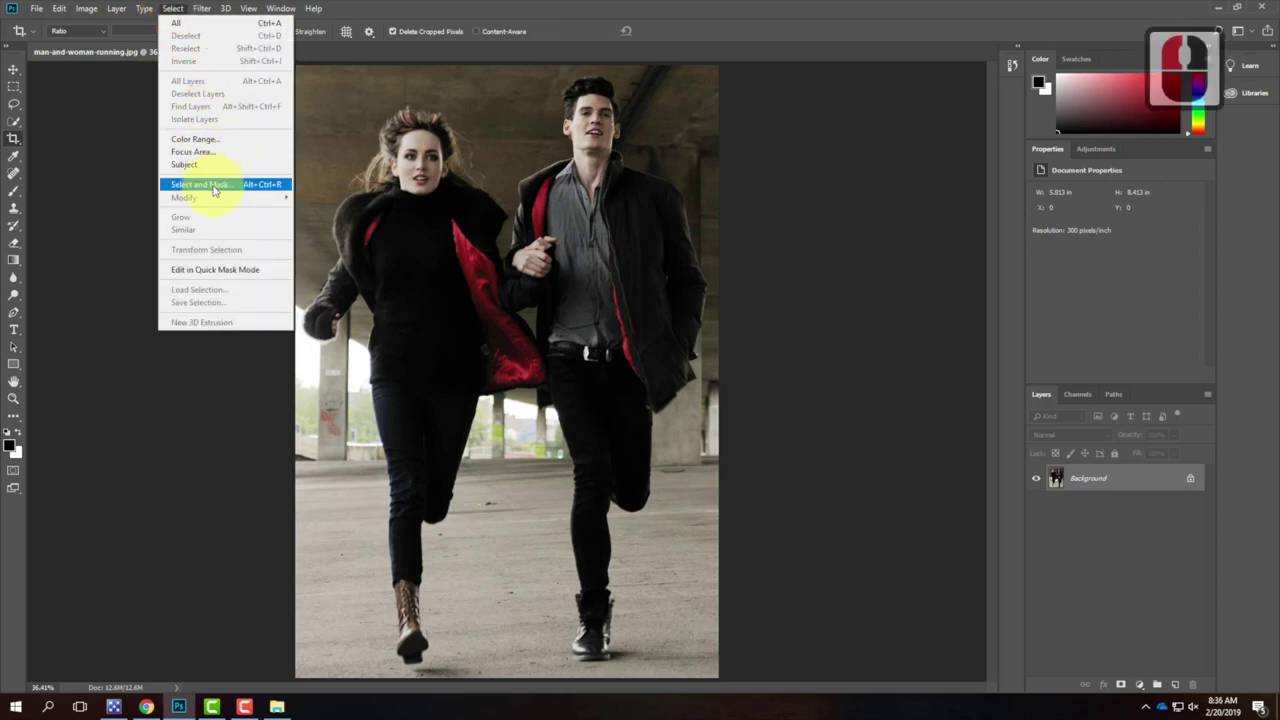
pyautogui.click(213, 185)
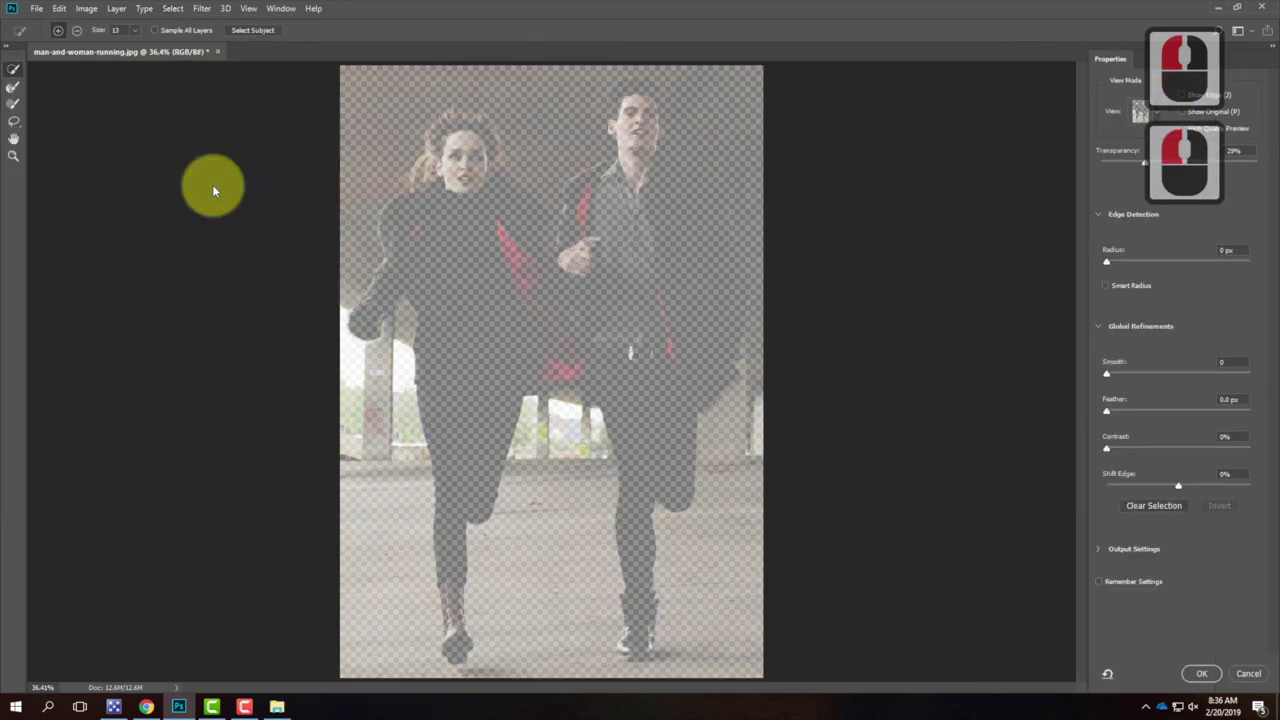
pyautogui.click(164, 8)
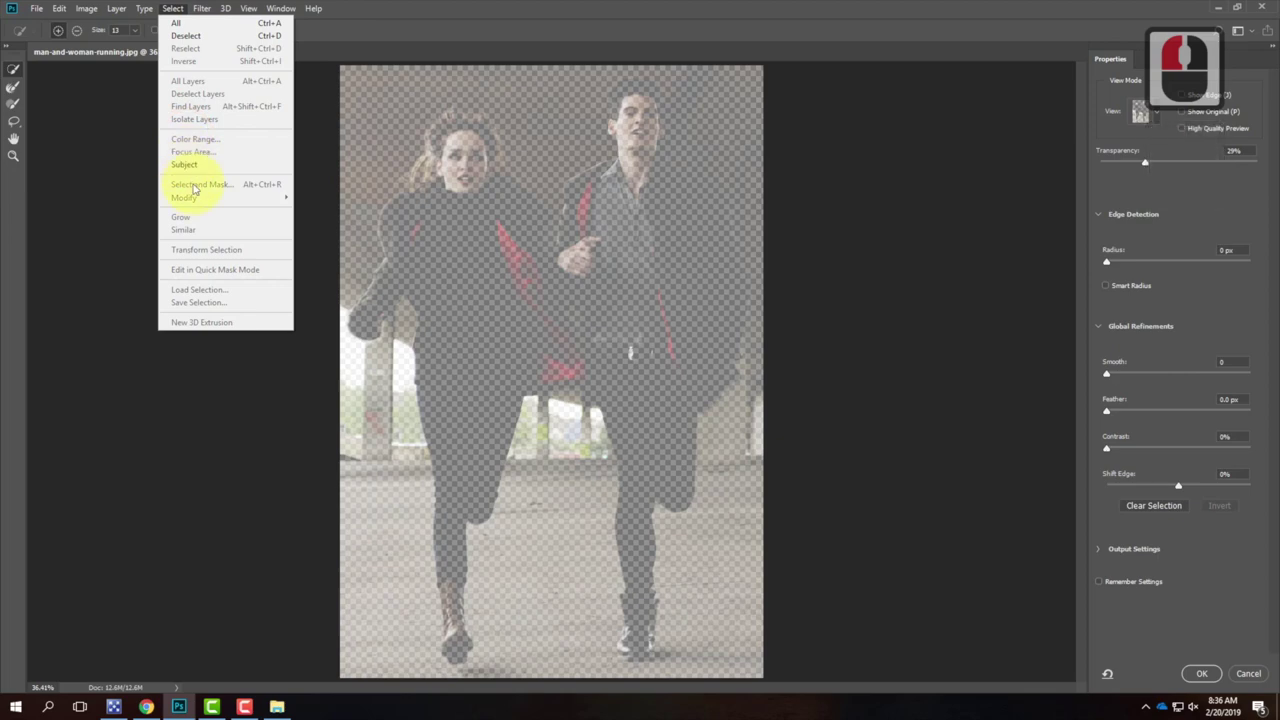
pyautogui.click(166, 9)
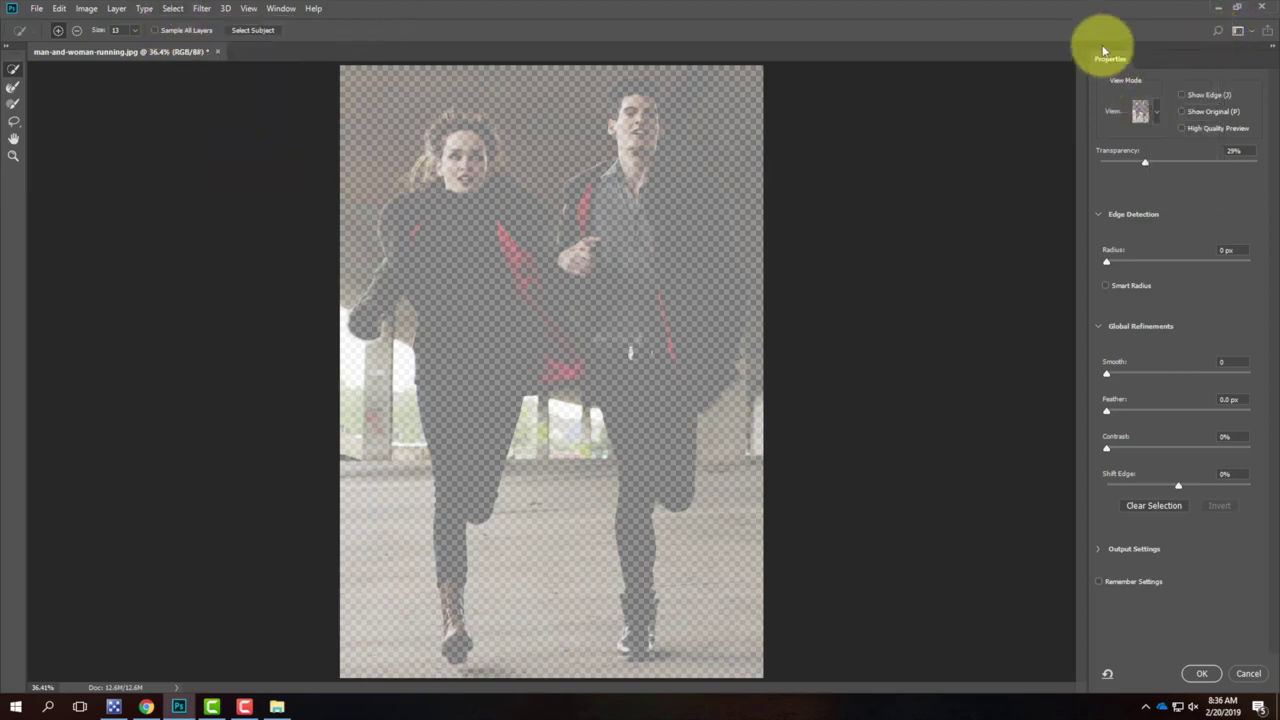
pyautogui.click(1158, 111)
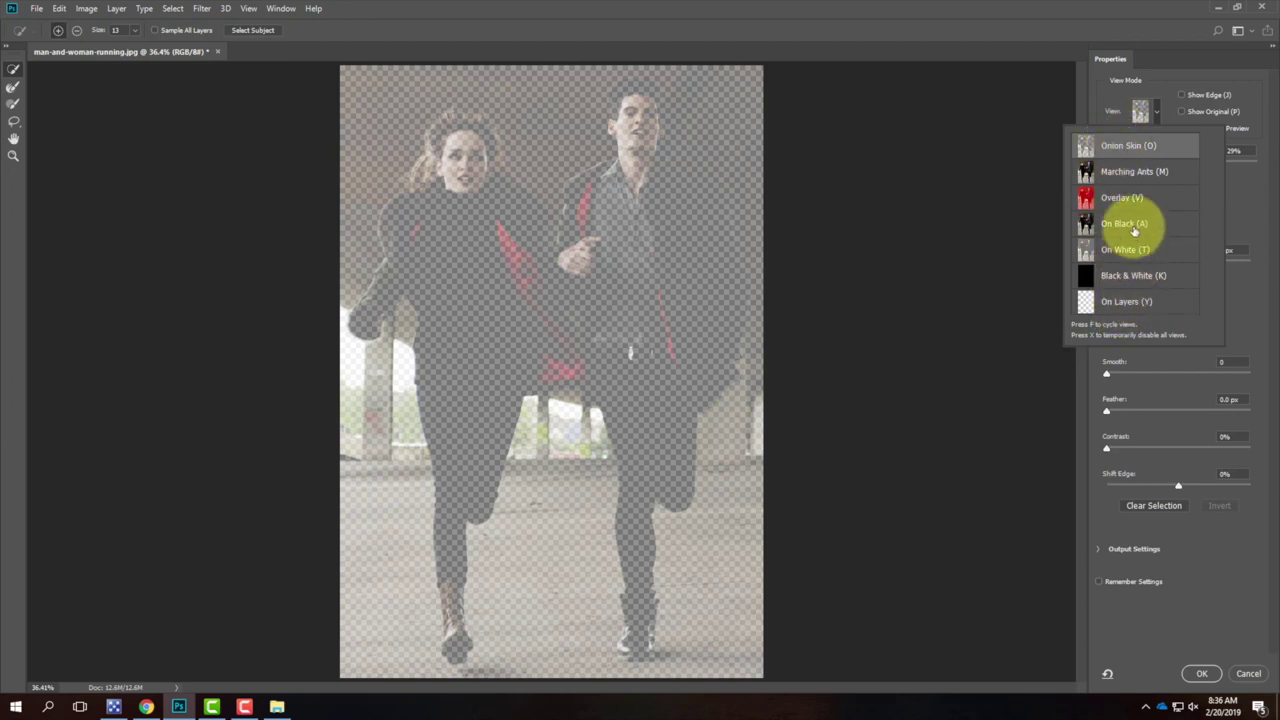
pyautogui.click(1112, 150)
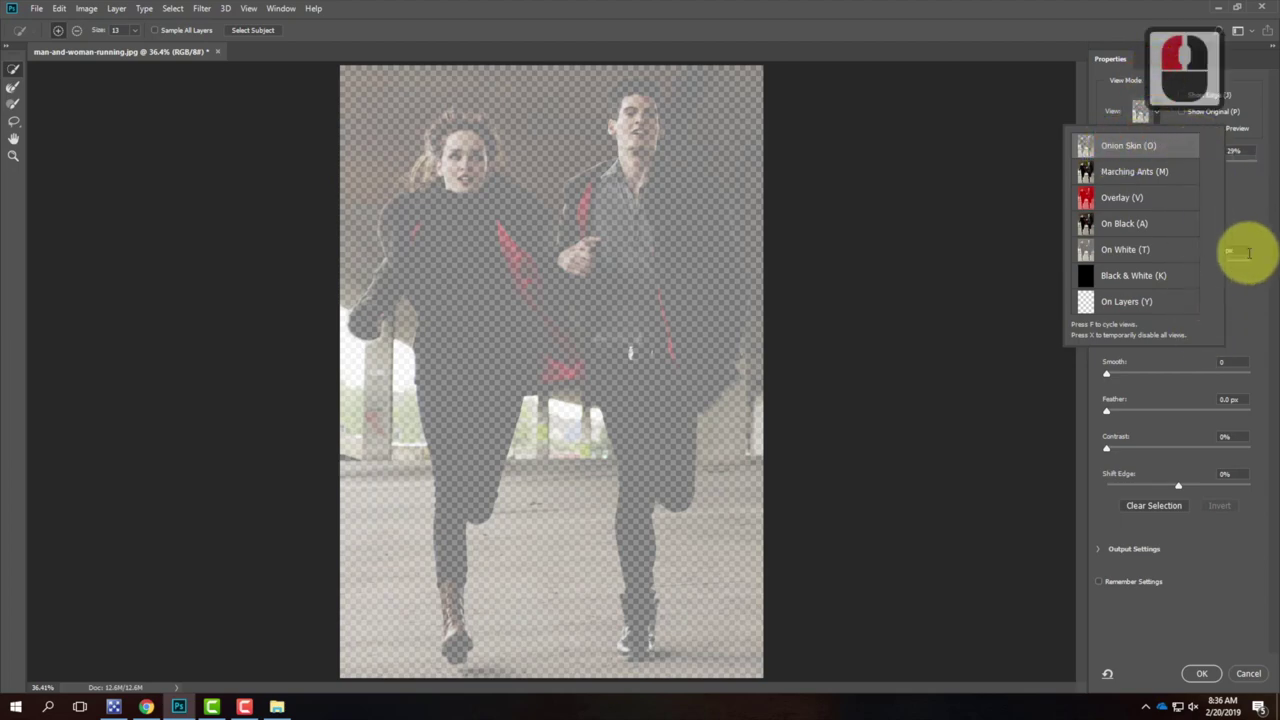
pyautogui.click(1249, 247)
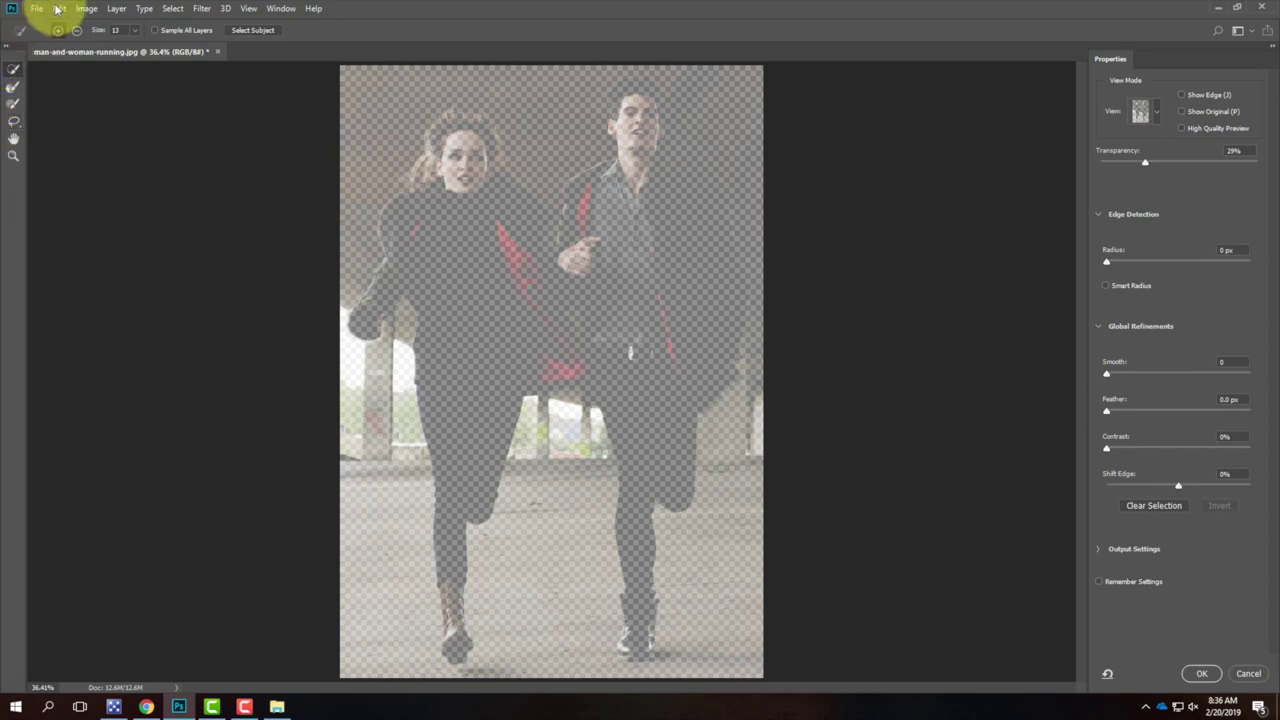
# - Select the woman's coat, trousers and face with the Quick Selection tool
pyautogui.click(14, 72)
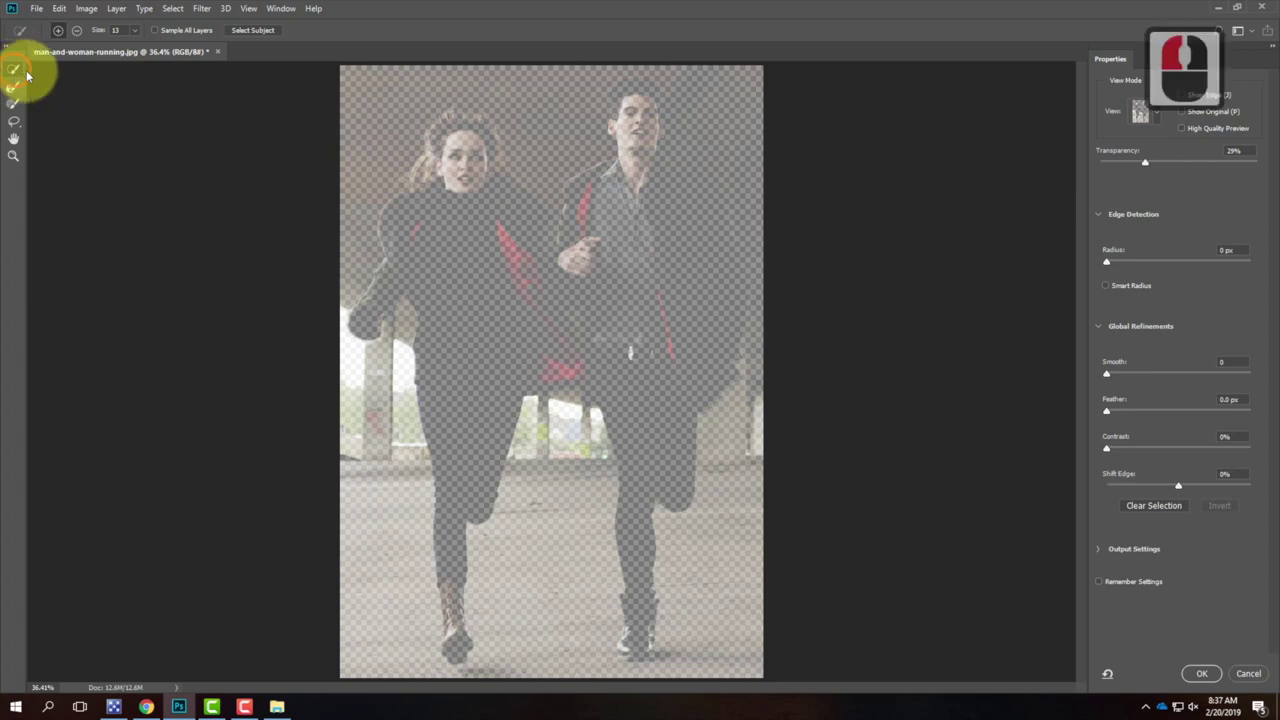
pyautogui.click(458, 247)
pyautogui.click(484, 292)
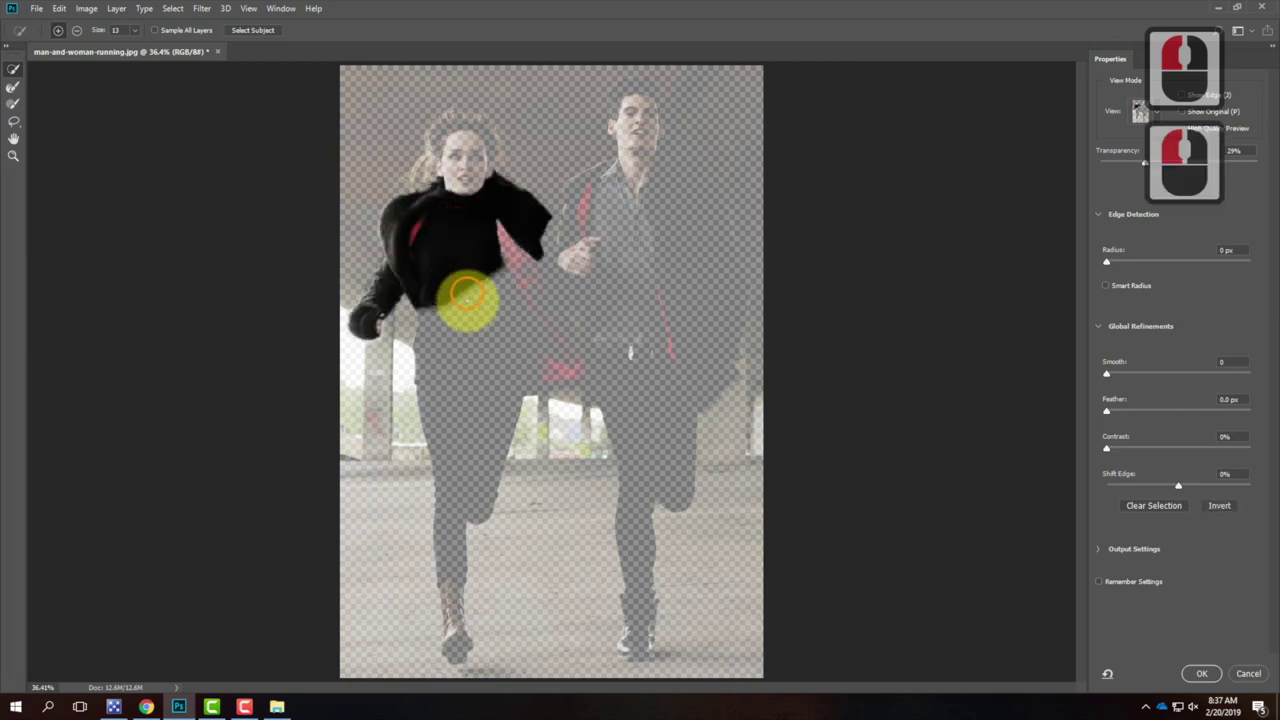
pyautogui.click(466, 305)
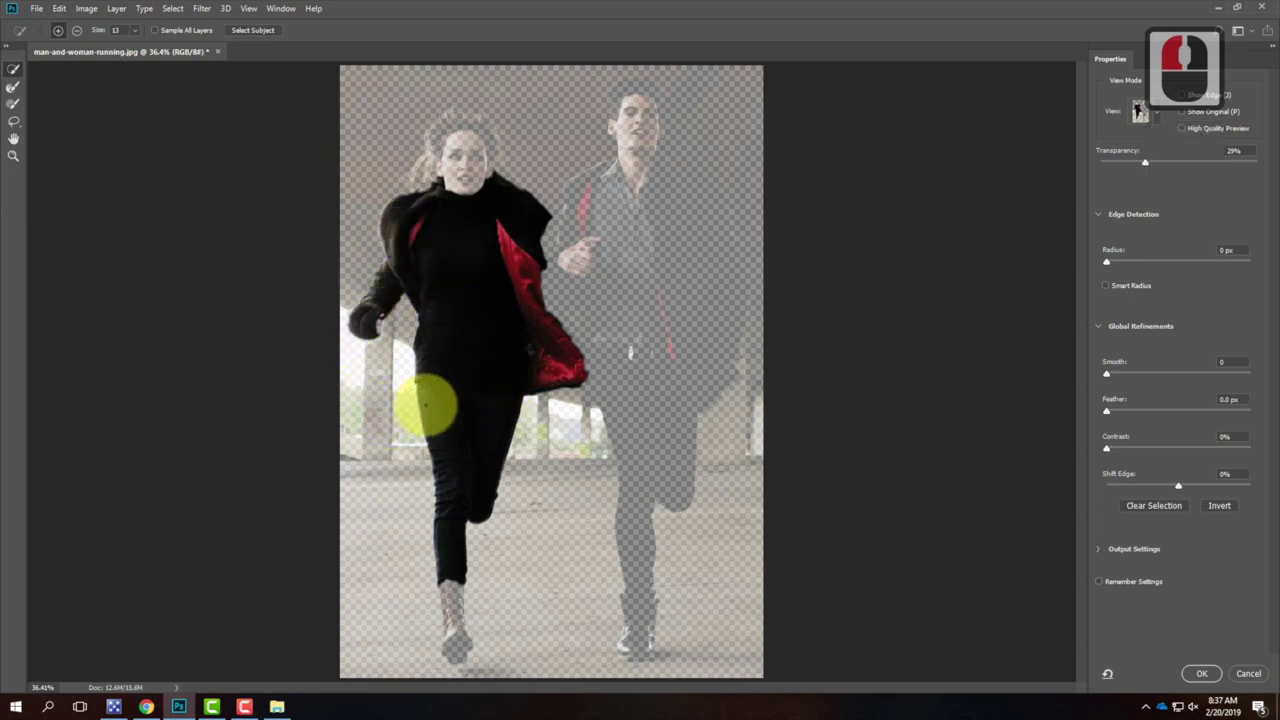
pyautogui.click(465, 168)
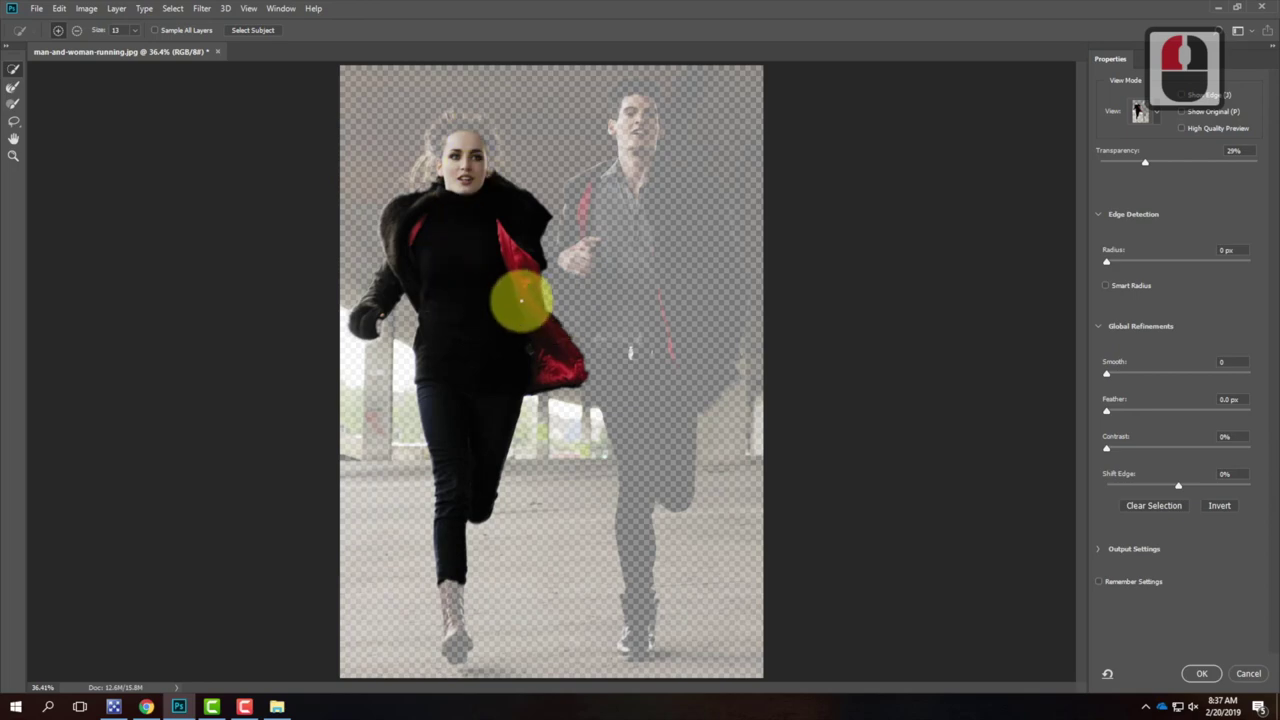
# - Add the man's body and face and the woman's front boot to the selection
pyautogui.moveTo(623, 286); pyautogui.dragTo(606, 371)
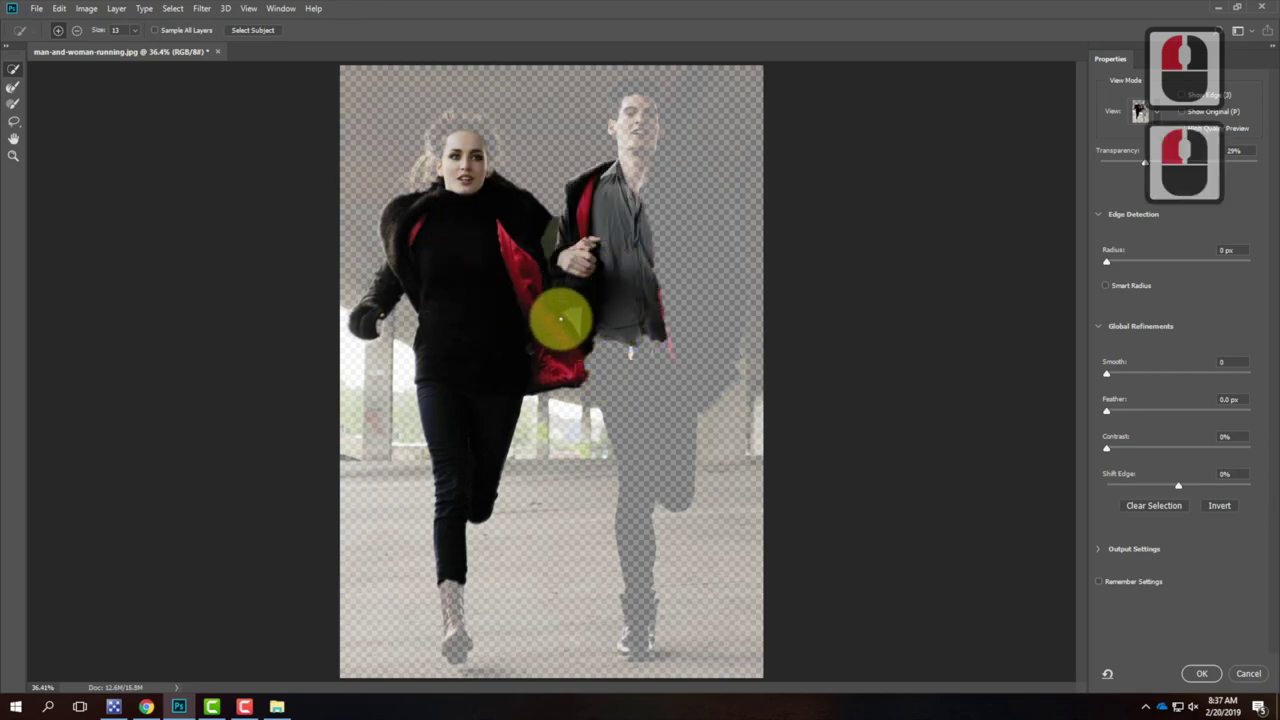
pyautogui.moveTo(655, 275)
pyautogui.mouseDown()
pyautogui.moveTo(657, 394)
pyautogui.moveTo(650, 385)
pyautogui.moveTo(633, 281)
pyautogui.moveTo(659, 288)
pyautogui.moveTo(645, 263)
pyautogui.moveTo(671, 307)
pyautogui.moveTo(680, 373)
pyautogui.moveTo(638, 510)
pyautogui.mouseUp()
pyautogui.click(672, 312)
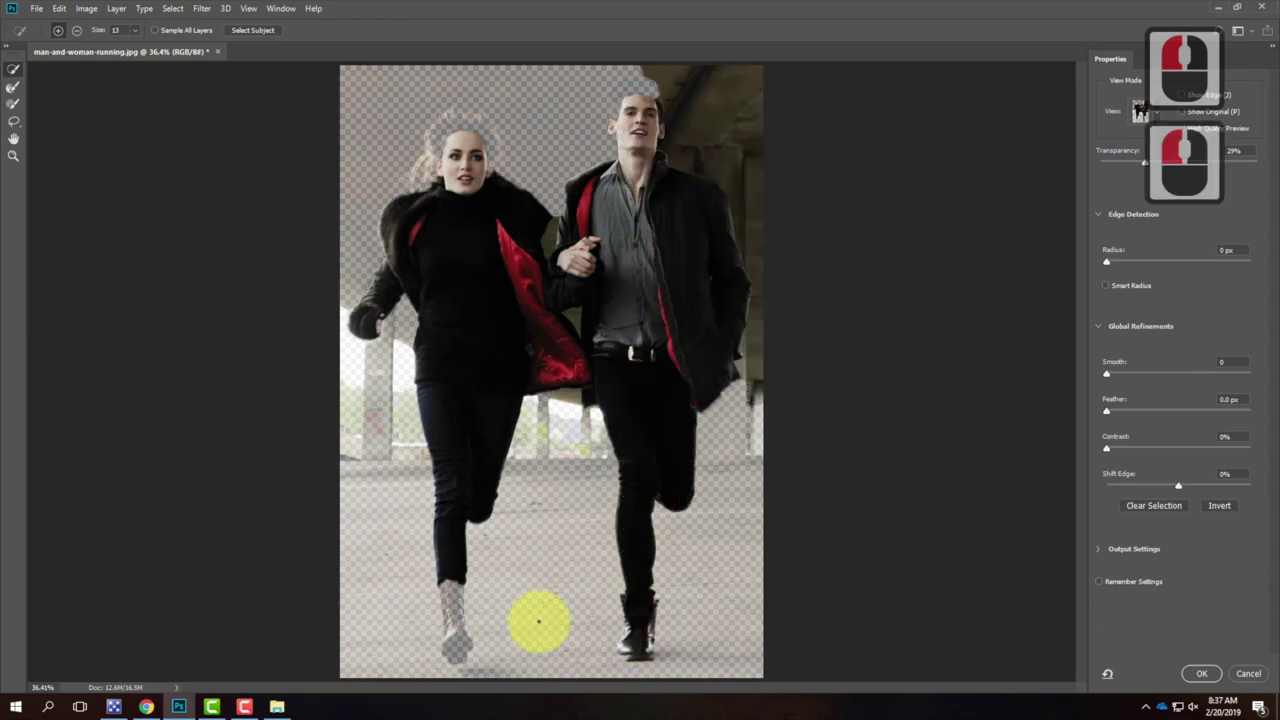
pyautogui.moveTo(450, 601); pyautogui.dragTo(455, 630)
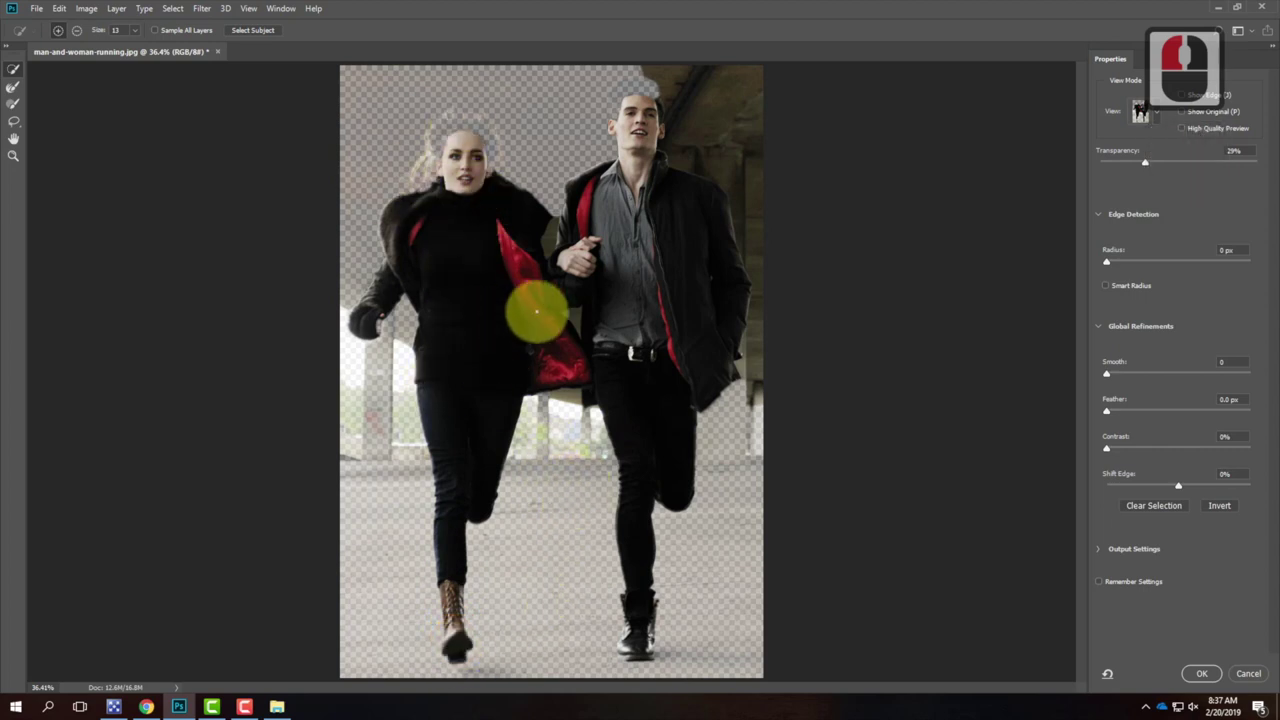
pyautogui.click(537, 305)
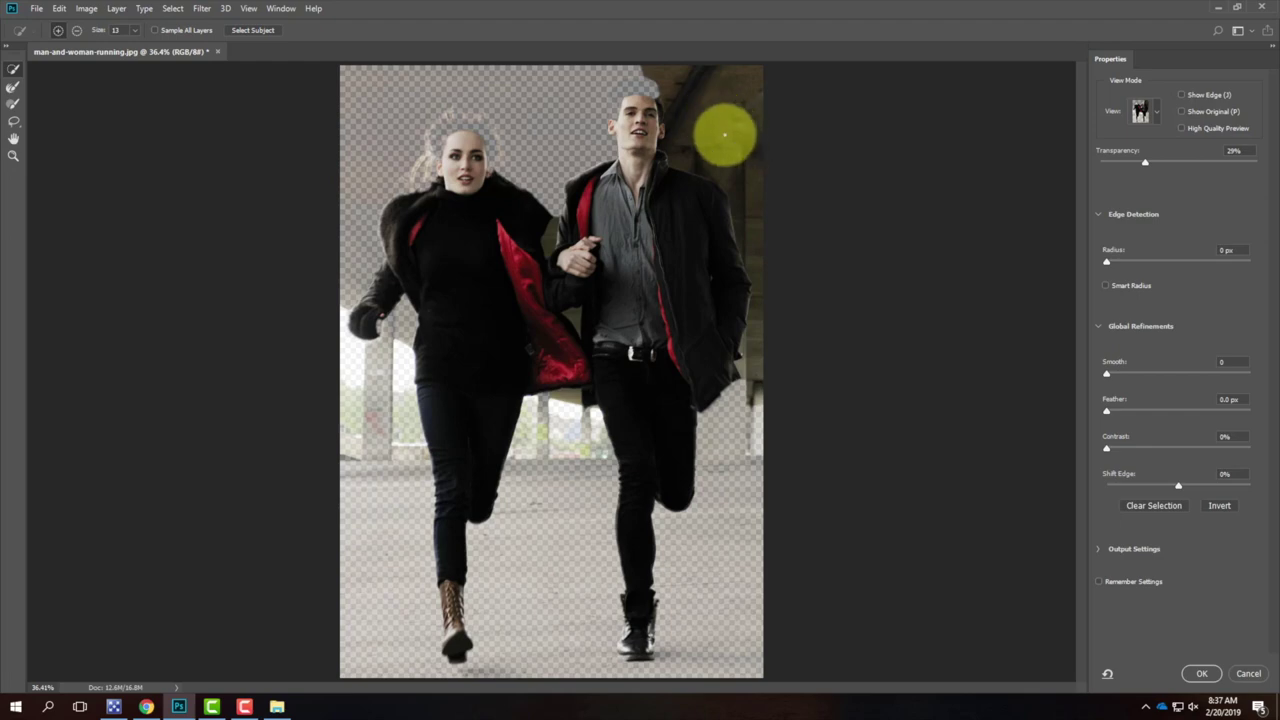
# - Subtract the background gap between the couple's shoulders and the concrete area beside and above the man's jacket from the selection
pyautogui.hotkey('ctrl', '=')
pyautogui.hotkey('ctrl', '=')
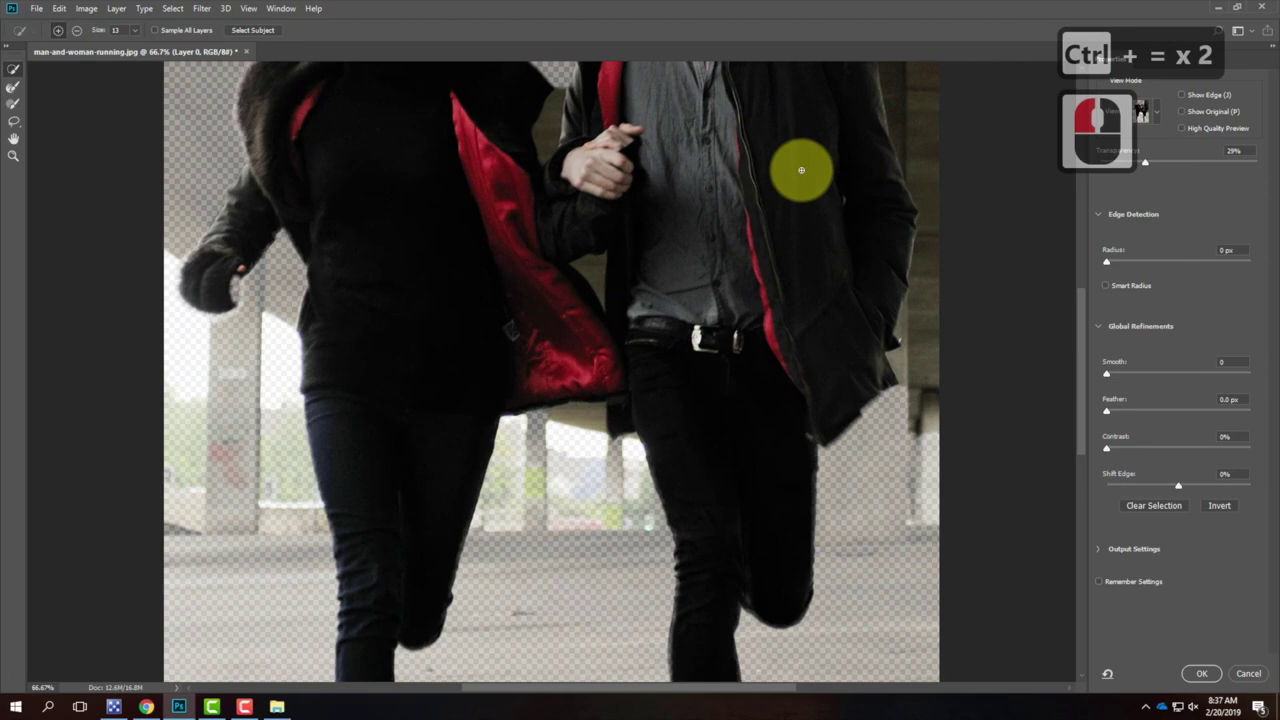
pyautogui.press('alt')
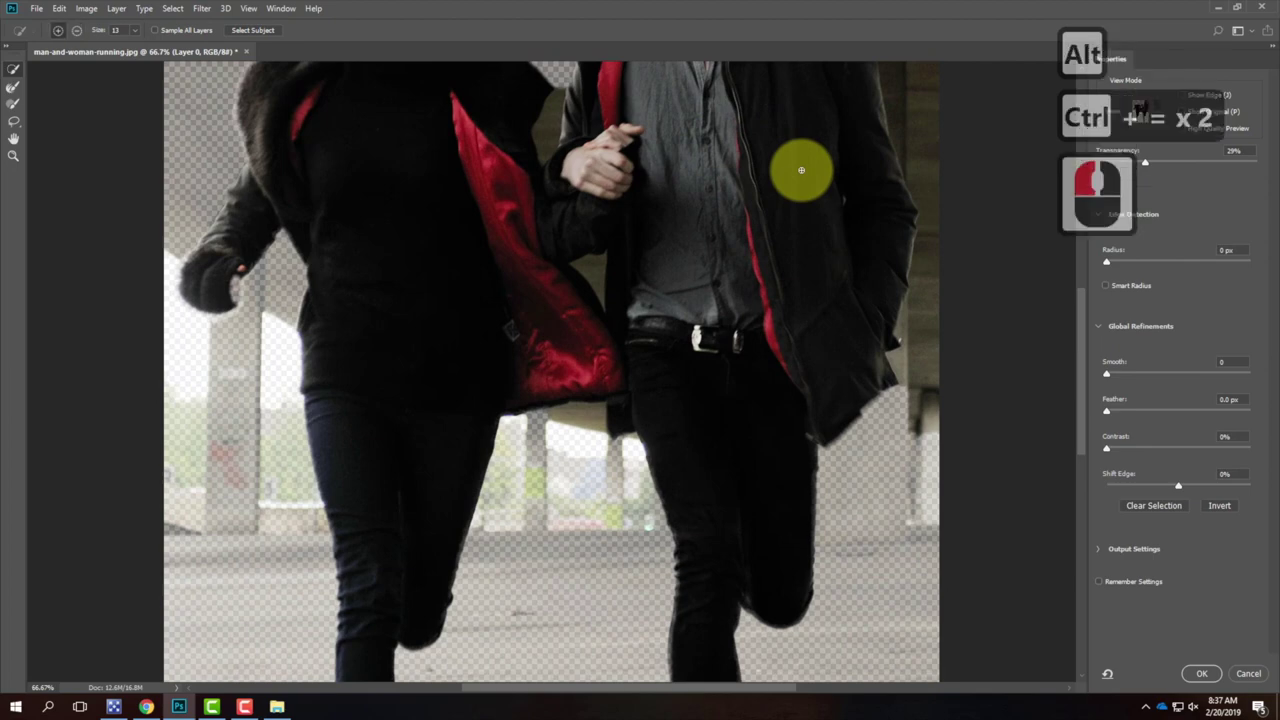
pyautogui.hotkey('ctrl', '=')
pyautogui.hotkey('ctrl', '=')
pyautogui.hotkey('ctrl', '=')
pyautogui.hotkey('ctrl', '=')
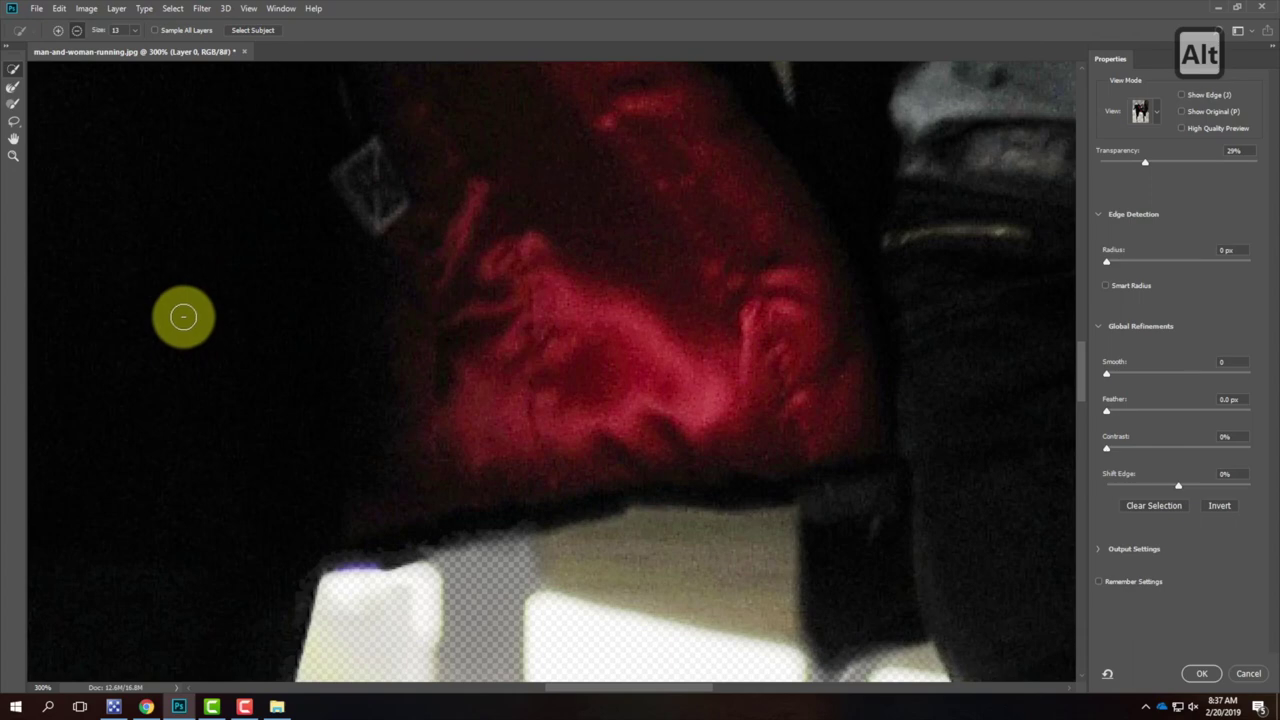
pyautogui.hotkey('ctrl', '-')
pyautogui.hotkey('ctrl', '-')
pyautogui.hotkey('ctrl', '-')
pyautogui.hotkey('ctrl', '-')
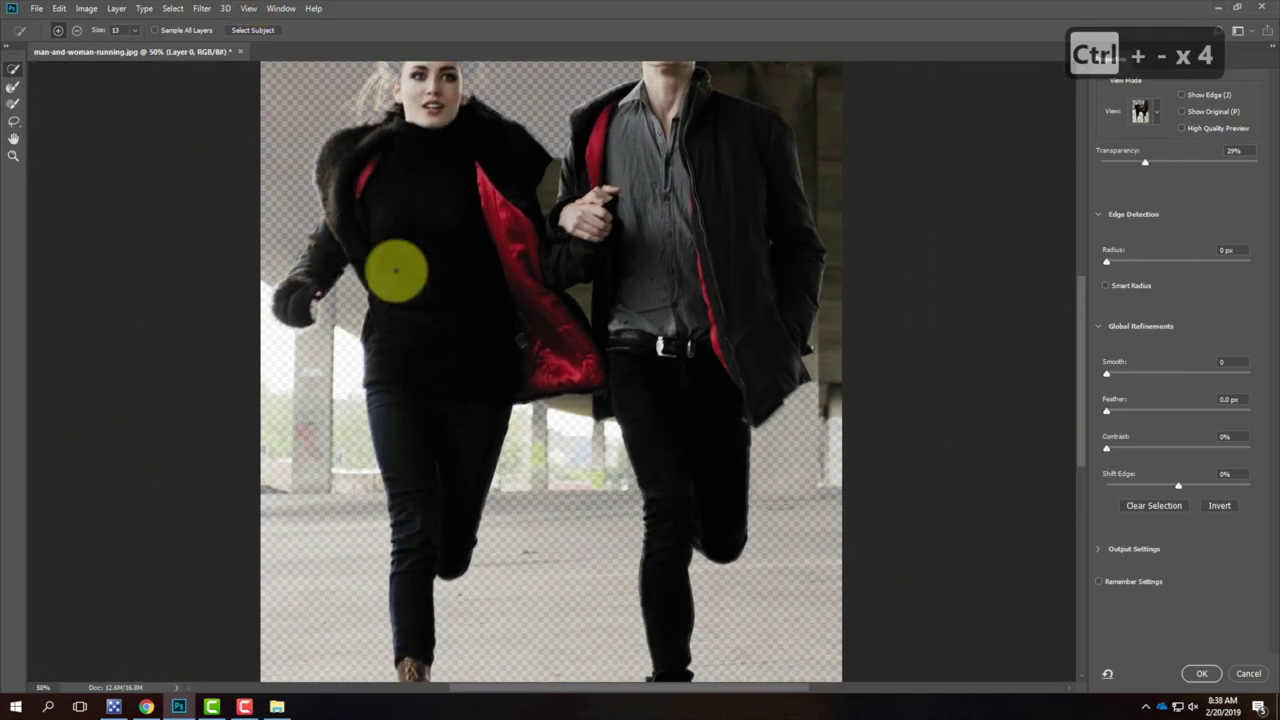
pyautogui.press('alt')
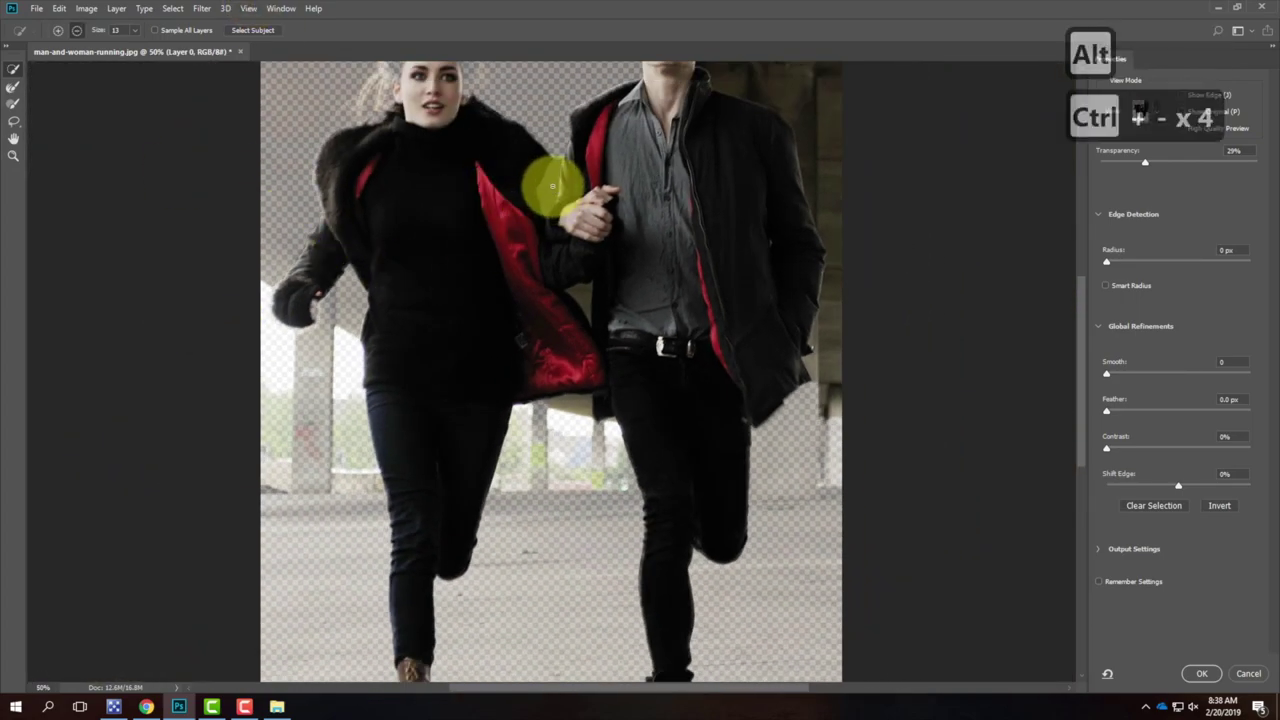
pyautogui.keyDown('alt'); pyautogui.click(553, 181); pyautogui.keyUp('alt')
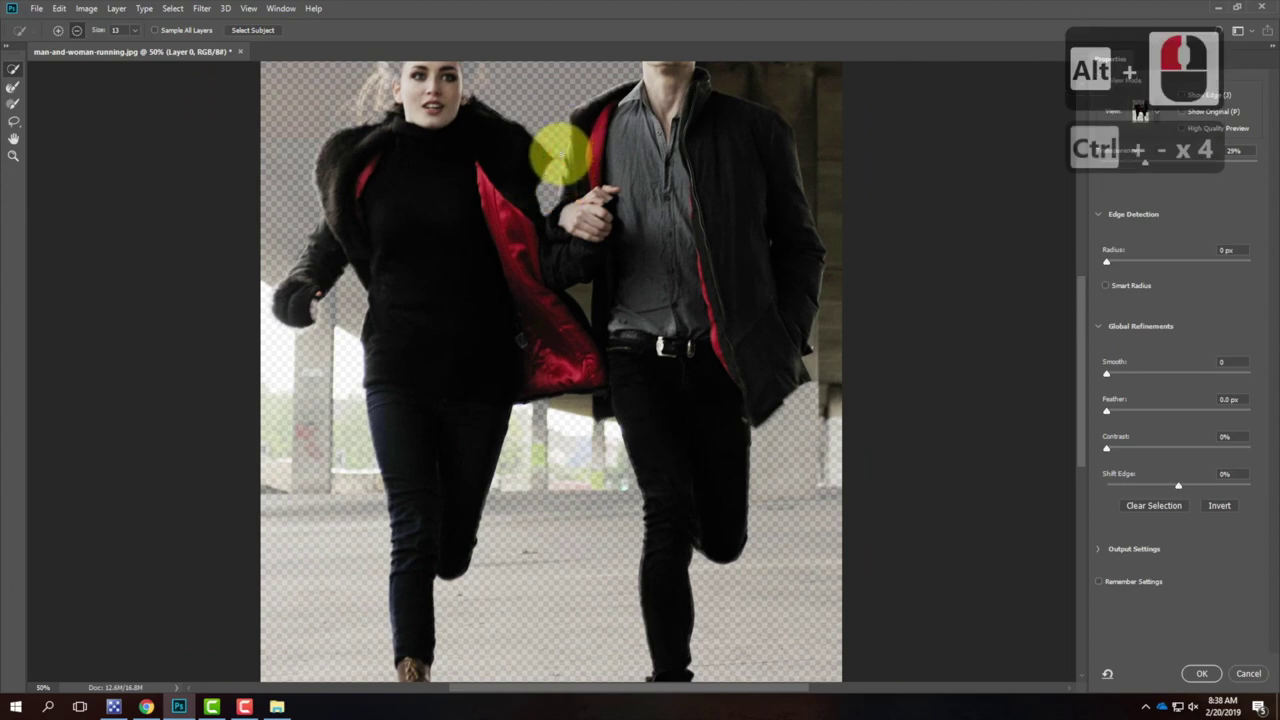
pyautogui.keyDown('alt'); pyautogui.click(563, 168); pyautogui.keyUp('alt')
pyautogui.moveTo(566, 183)
pyautogui.mouseDown()
pyautogui.moveTo(574, 318)
pyautogui.moveTo(628, 348)
pyautogui.moveTo(814, 129)
pyautogui.moveTo(809, 94)
pyautogui.moveTo(837, 206)
pyautogui.moveTo(820, 190)
pyautogui.moveTo(849, 254)
pyautogui.moveTo(840, 314)
pyautogui.moveTo(840, 249)
pyautogui.moveTo(829, 460)
pyautogui.mouseUp()
pyautogui.moveTo(847, 123)
pyautogui.mouseDown()
pyautogui.moveTo(797, 75)
pyautogui.moveTo(763, 77)
pyautogui.moveTo(851, 80)
pyautogui.moveTo(814, 77)
pyautogui.moveTo(809, 147)
pyautogui.mouseUp()
# - Add the man's and the woman's hair to the selection
pyautogui.scroll(17, 809, 147)
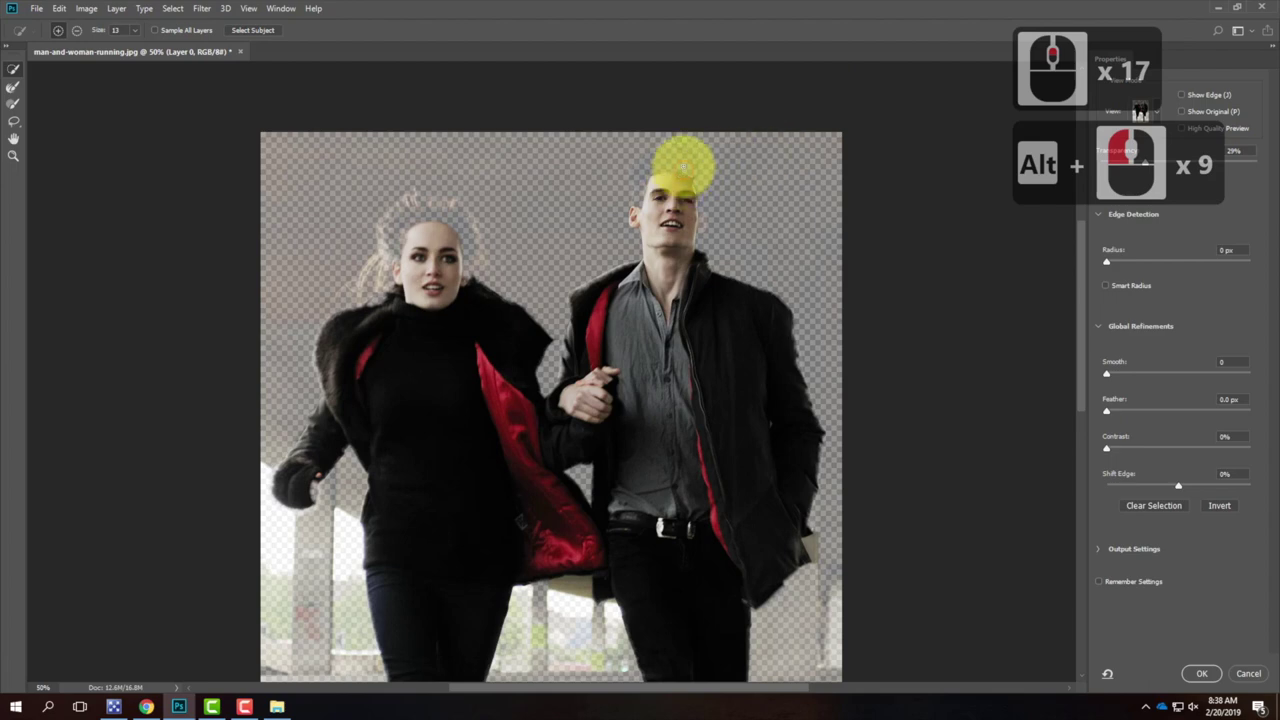
pyautogui.moveTo(686, 163)
pyautogui.mouseDown()
pyautogui.moveTo(651, 177)
pyautogui.moveTo(655, 200)
pyautogui.moveTo(640, 214)
pyautogui.moveTo(686, 163)
pyautogui.moveTo(691, 214)
pyautogui.moveTo(686, 163)
pyautogui.moveTo(706, 180)
pyautogui.moveTo(662, 240)
pyautogui.moveTo(693, 228)
pyautogui.moveTo(700, 209)
pyautogui.mouseUp()
pyautogui.moveTo(443, 229)
pyautogui.mouseDown()
pyautogui.moveTo(401, 208)
pyautogui.moveTo(394, 250)
pyautogui.moveTo(408, 243)
pyautogui.moveTo(398, 228)
pyautogui.moveTo(371, 323)
pyautogui.moveTo(369, 272)
pyautogui.moveTo(432, 205)
pyautogui.mouseUp()
pyautogui.click(493, 272)
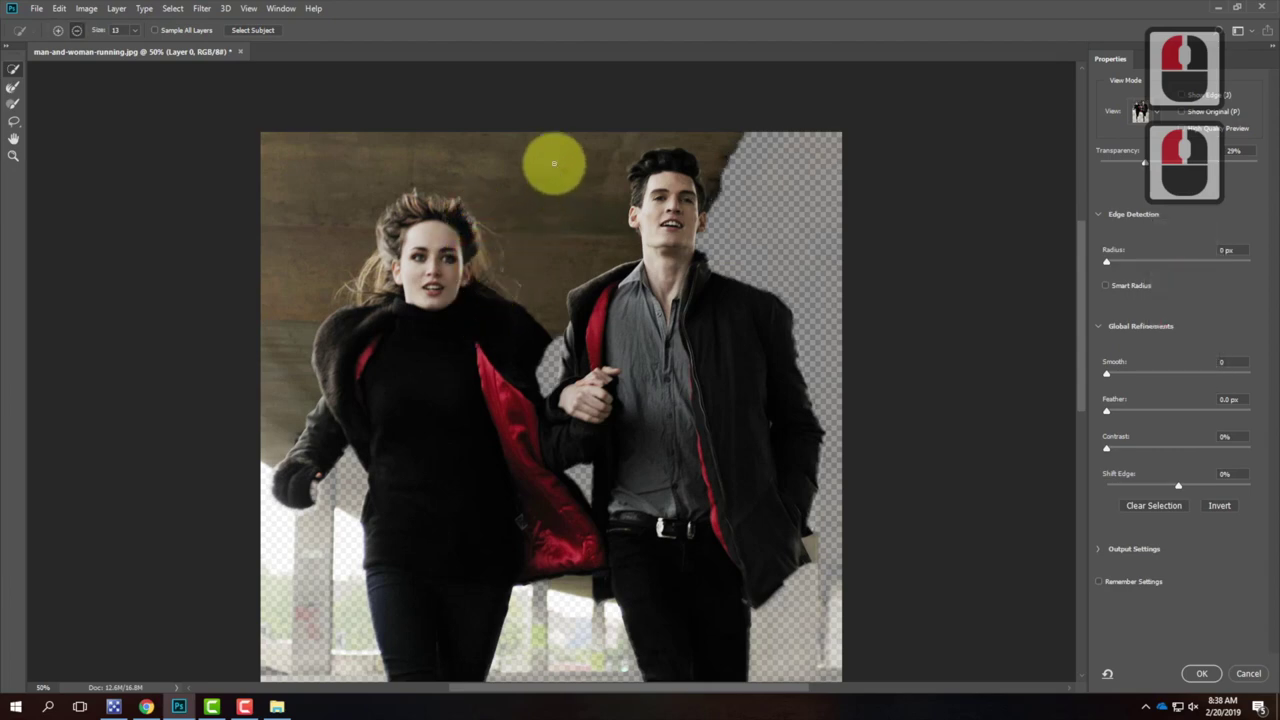
# - Subtract the ceiling background around both heads and touch up the selection near the woman's glove
pyautogui.moveTo(549, 160)
pyautogui.mouseDown()
pyautogui.moveTo(418, 141)
pyautogui.moveTo(383, 145)
pyautogui.moveTo(366, 165)
pyautogui.moveTo(657, 134)
pyautogui.moveTo(704, 135)
pyautogui.moveTo(720, 163)
pyautogui.mouseUp()
pyautogui.moveTo(738, 240)
pyautogui.mouseDown()
pyautogui.moveTo(746, 269)
pyautogui.moveTo(528, 303)
pyautogui.moveTo(336, 497)
pyautogui.mouseUp()
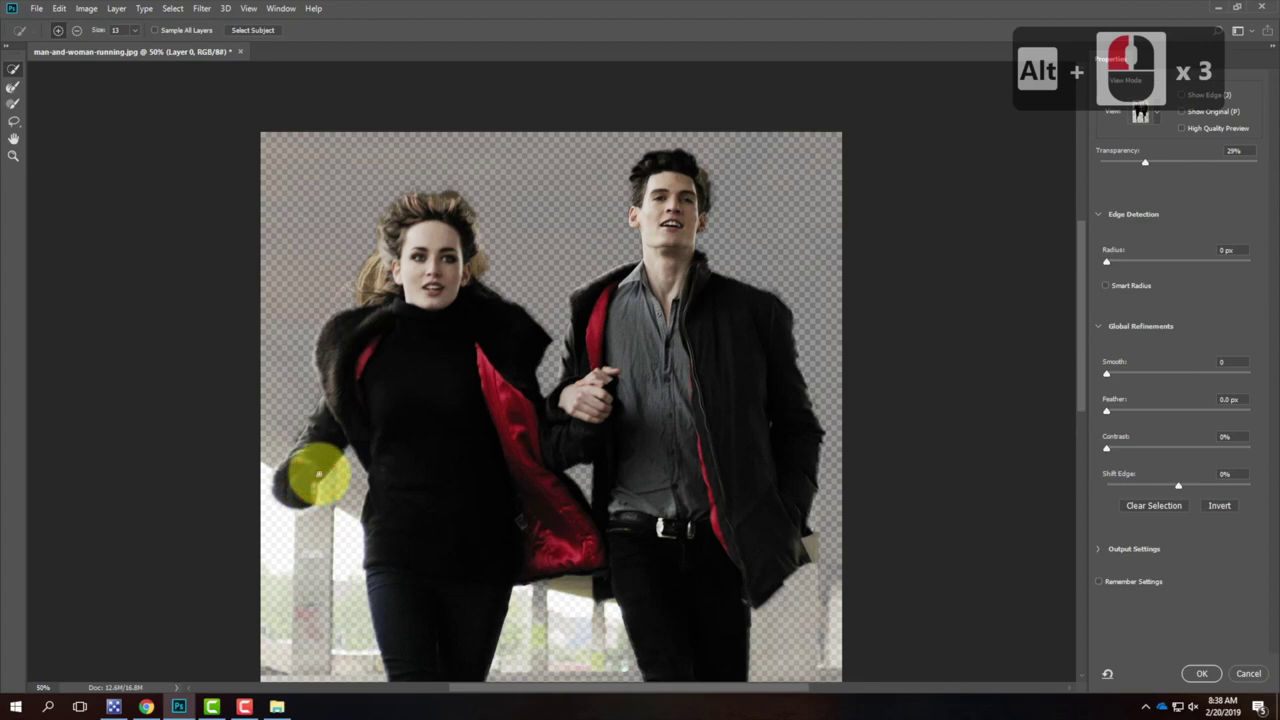
pyautogui.moveTo(329, 453)
pyautogui.mouseDown()
pyautogui.moveTo(420, 444)
pyautogui.moveTo(405, 455)
pyautogui.moveTo(500, 529)
pyautogui.moveTo(602, 497)
pyautogui.mouseUp()
# - Subtract the leftover background below the woman's coat hem and beside the lower corner of the man's jacket
pyautogui.scroll(-9, 602, 497)
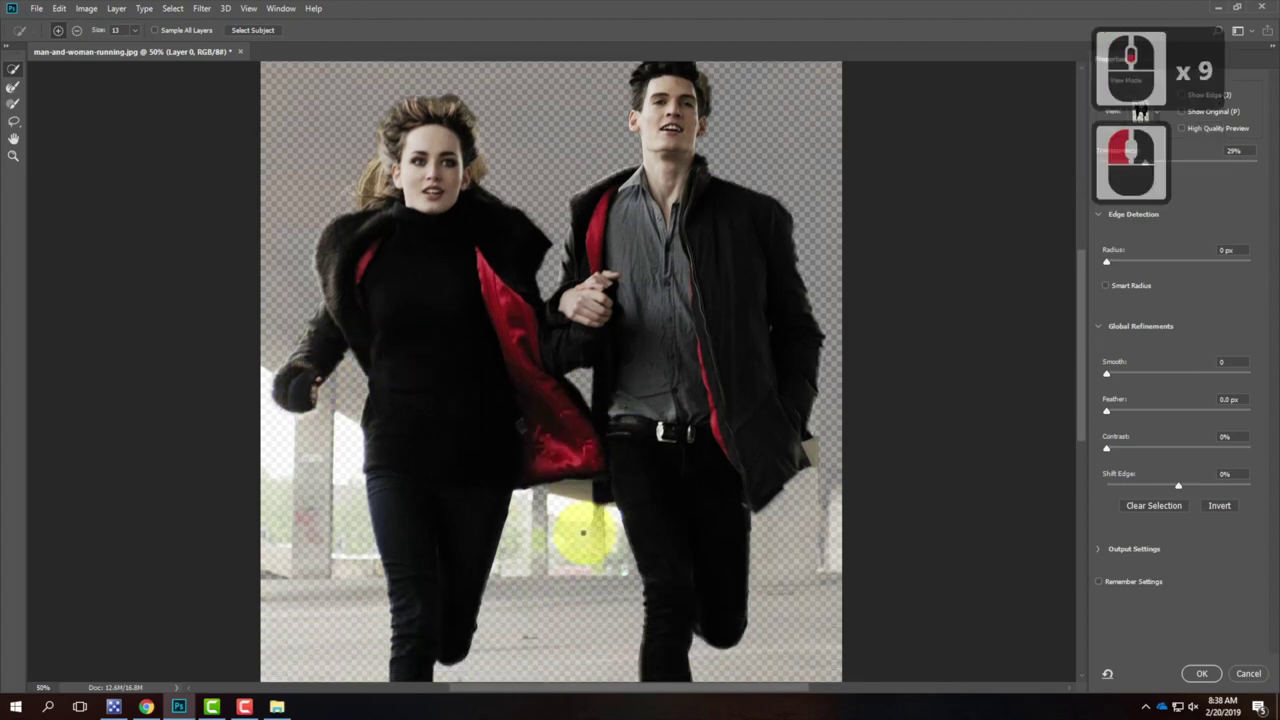
pyautogui.moveTo(575, 500)
pyautogui.mouseDown()
pyautogui.moveTo(570, 485)
pyautogui.moveTo(593, 545)
pyautogui.mouseUp()
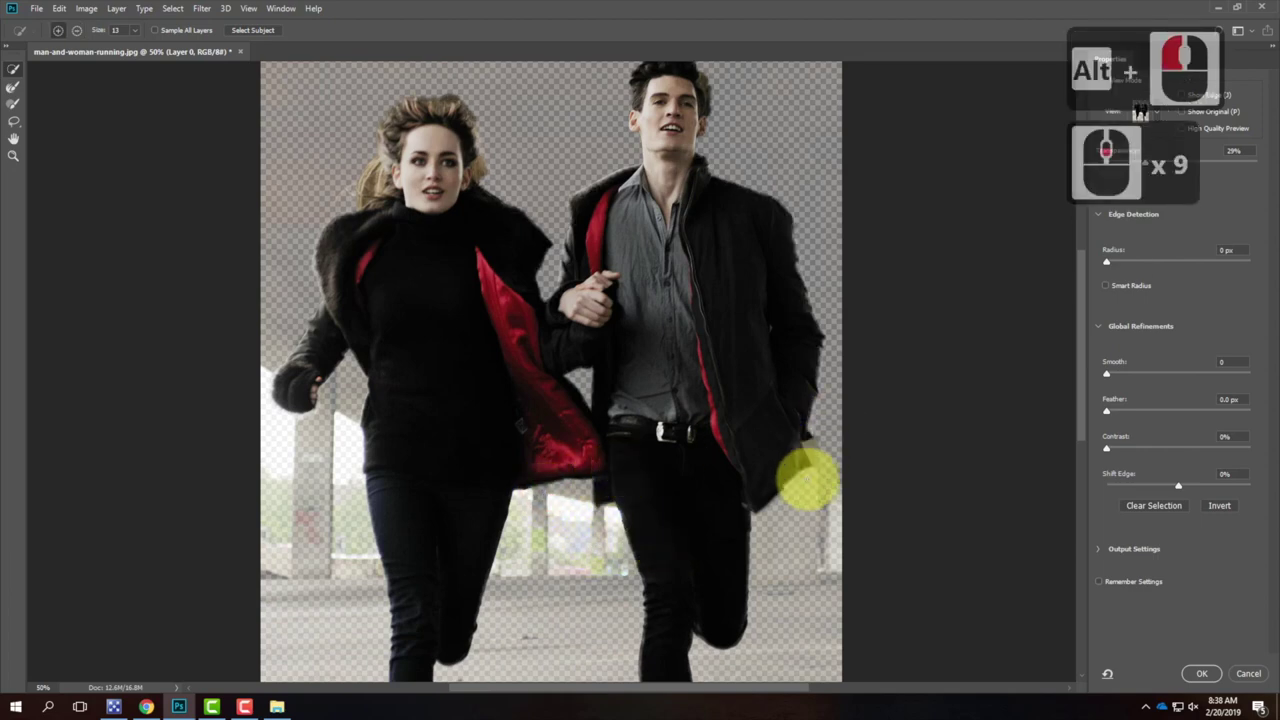
pyautogui.moveTo(824, 461); pyautogui.dragTo(819, 457)
pyautogui.keyDown('alt'); pyautogui.click(815, 452); pyautogui.keyUp('alt')
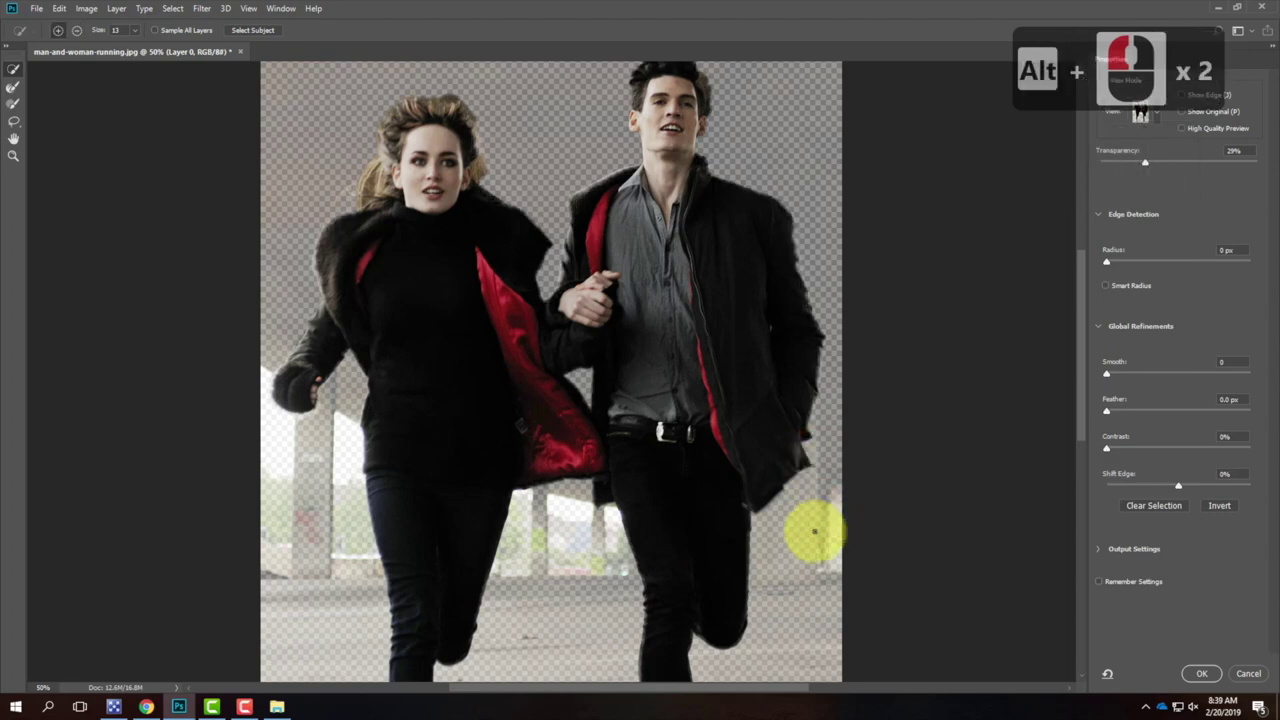
# - Preview the cutout with the On Black view mode at 100% opacity
pyautogui.scroll(9, 815, 530)
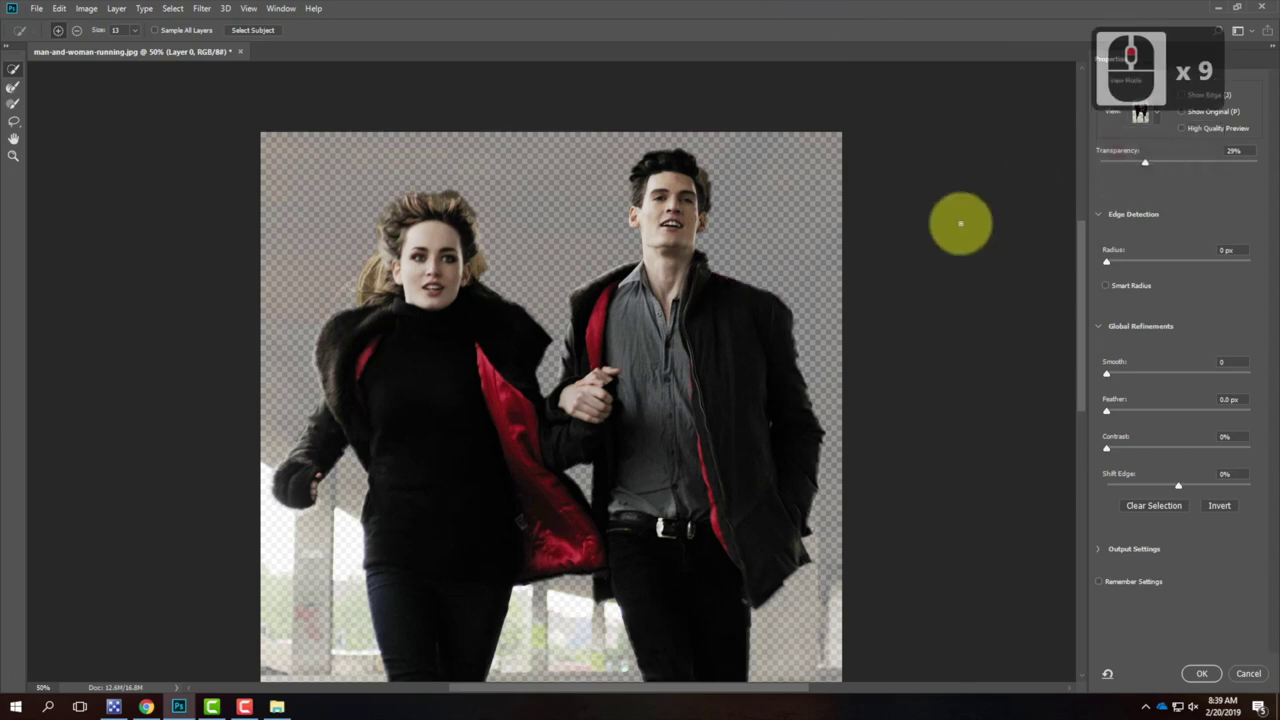
pyautogui.click(1145, 114)
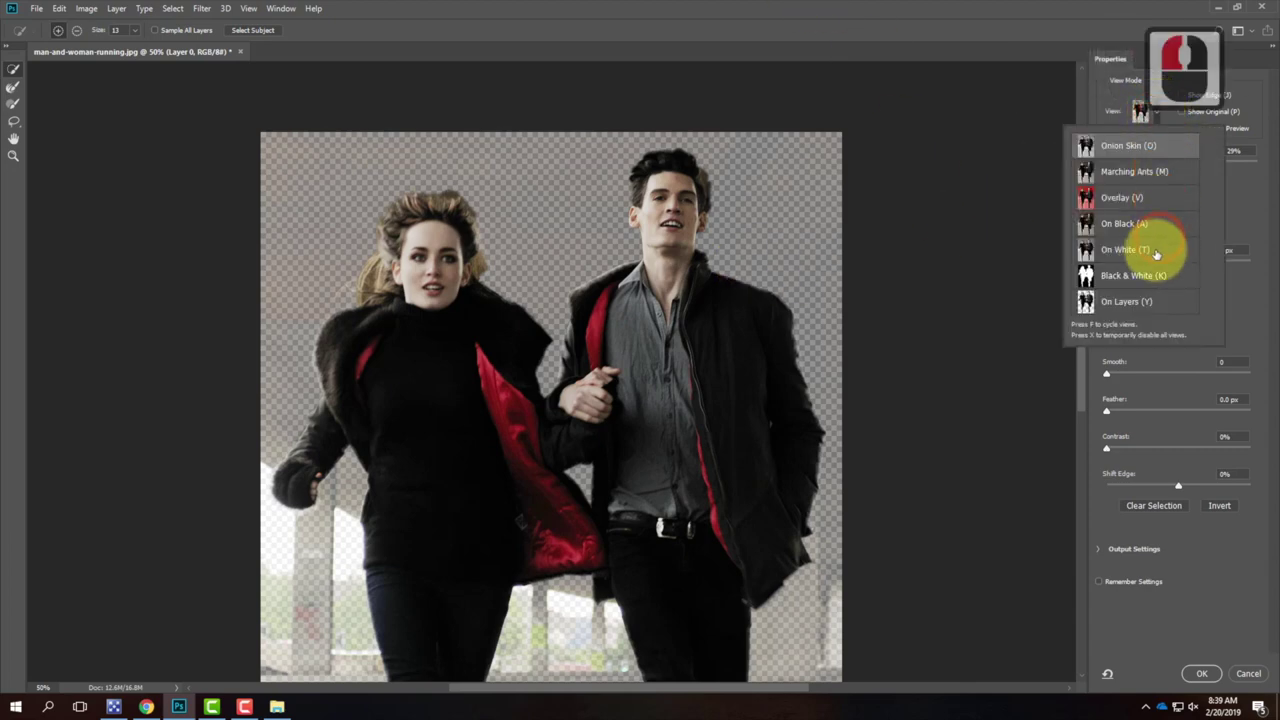
pyautogui.click(1122, 226)
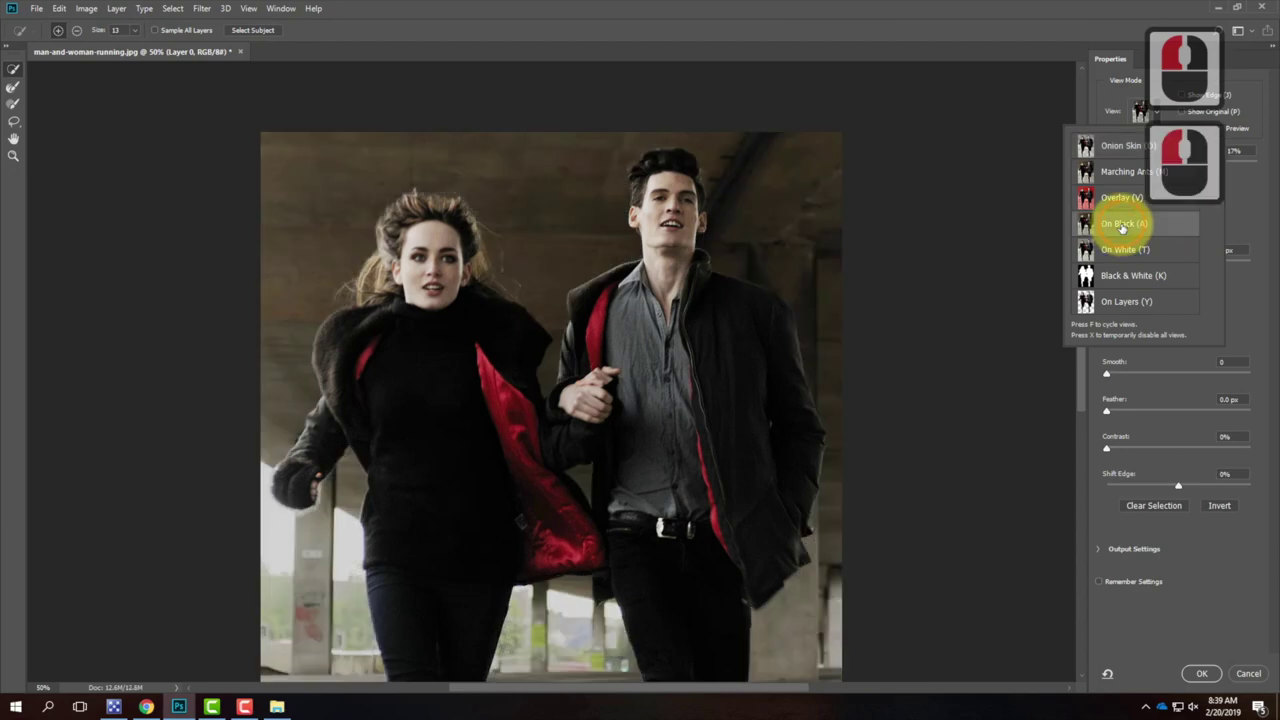
pyautogui.click(1238, 190)
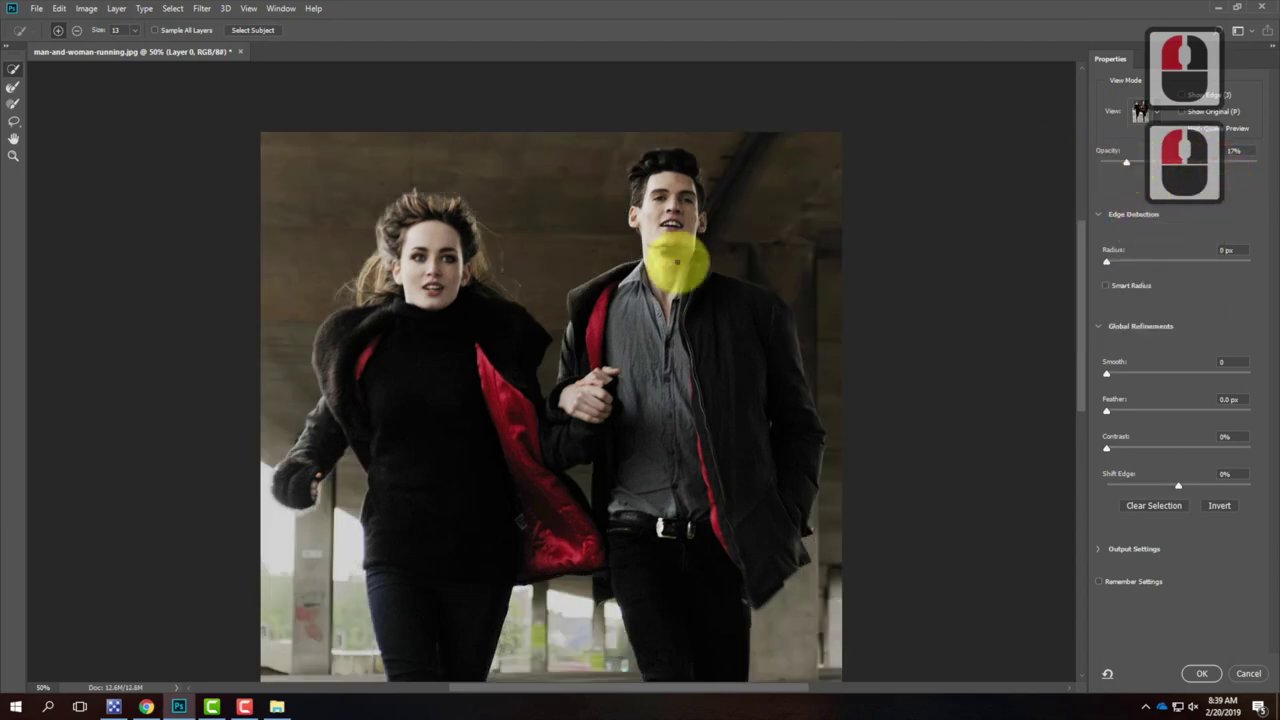
pyautogui.moveTo(1185, 170); pyautogui.dragTo(1257, 162)
# - Subtract stray background bits beside the man's thigh, next to the woman's hair and at her glove
pyautogui.moveTo(700, 194)
pyautogui.mouseDown()
pyautogui.moveTo(836, 128)
pyautogui.moveTo(746, 650)
pyautogui.mouseUp()
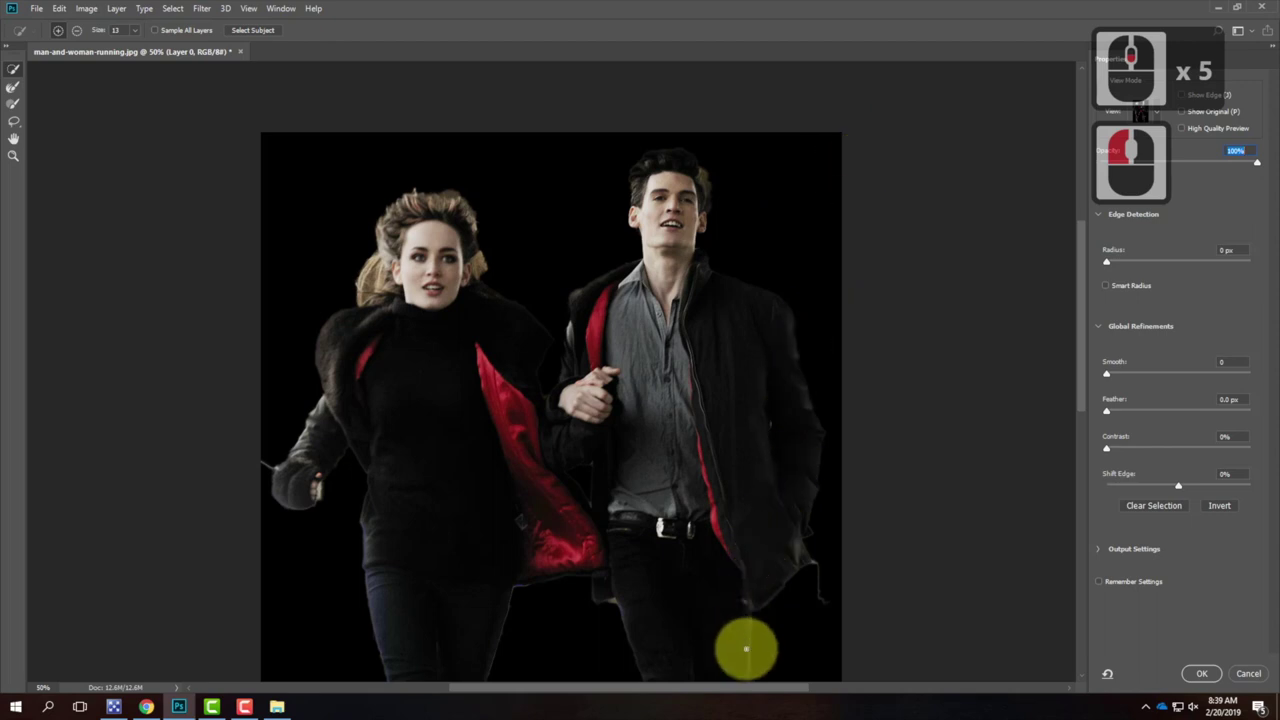
pyautogui.moveTo(796, 472)
pyautogui.mouseDown()
pyautogui.moveTo(751, 423)
pyautogui.moveTo(686, 563)
pyautogui.moveTo(589, 537)
pyautogui.moveTo(592, 390)
pyautogui.moveTo(517, 223)
pyautogui.moveTo(505, 267)
pyautogui.mouseUp()
pyautogui.scroll(-3, 589, 537)
pyautogui.scroll(20, 505, 267)
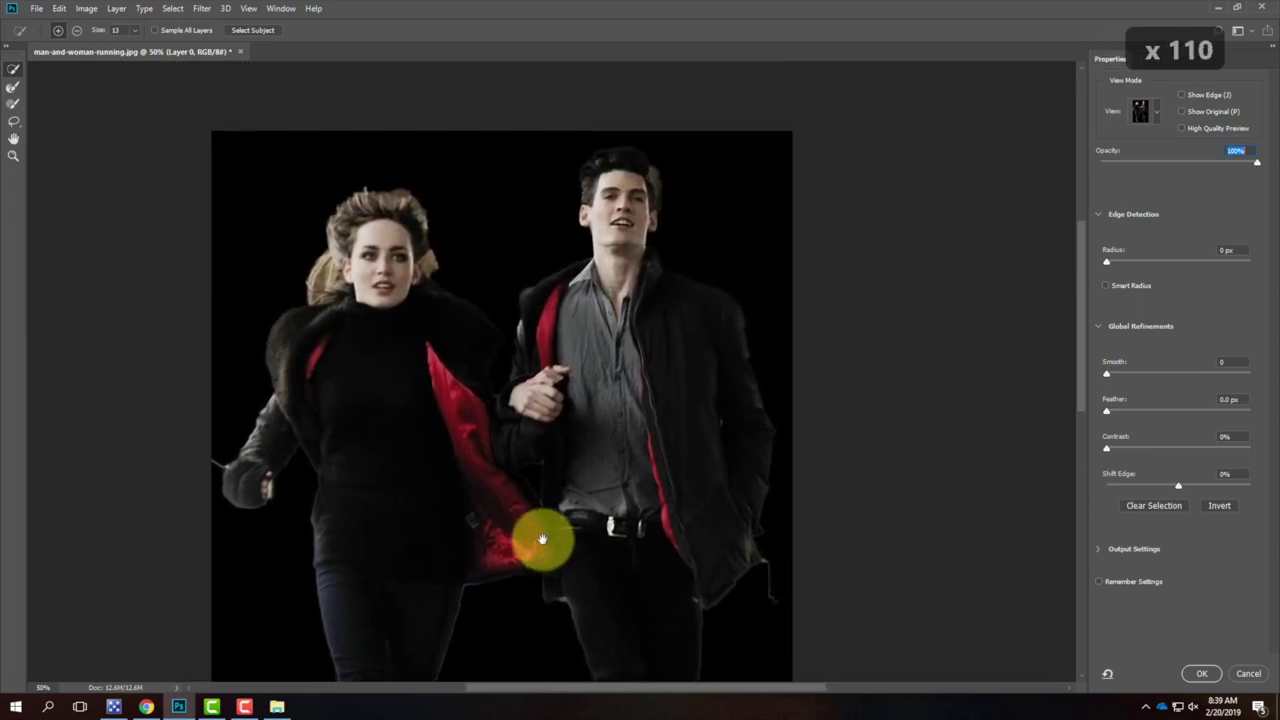
pyautogui.moveTo(643, 551); pyautogui.dragTo(614, 452)
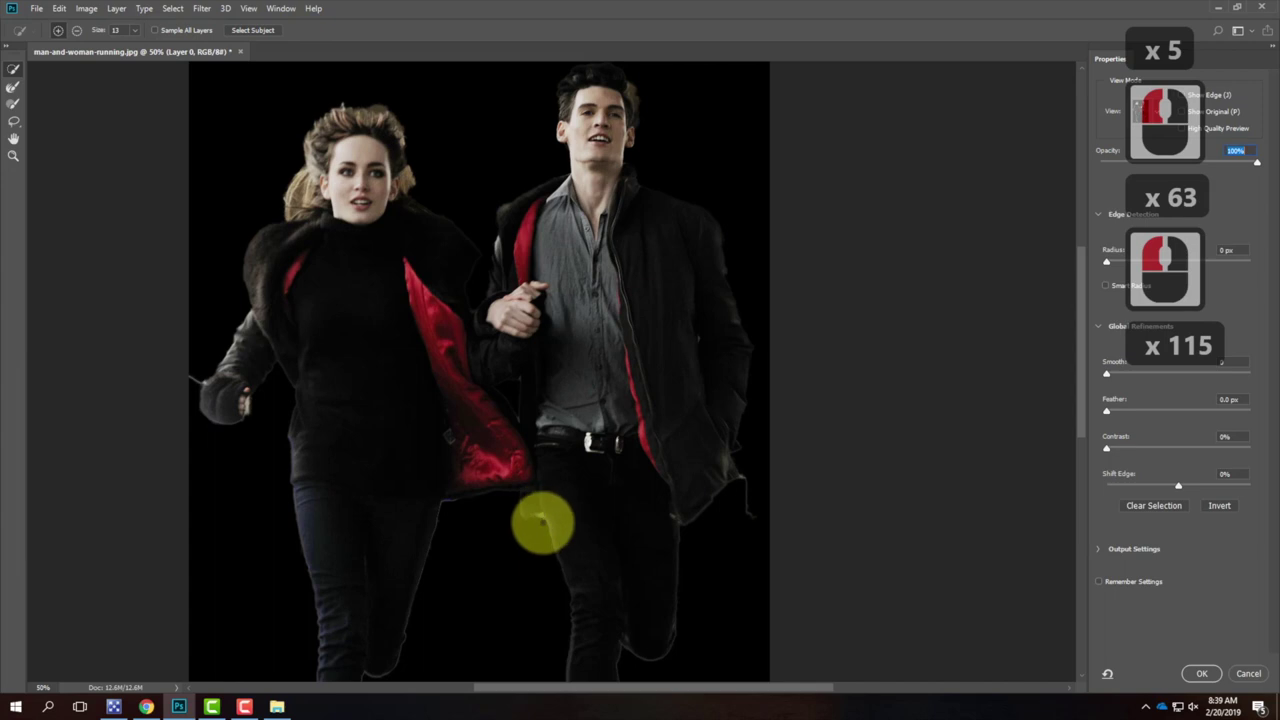
pyautogui.click(541, 520)
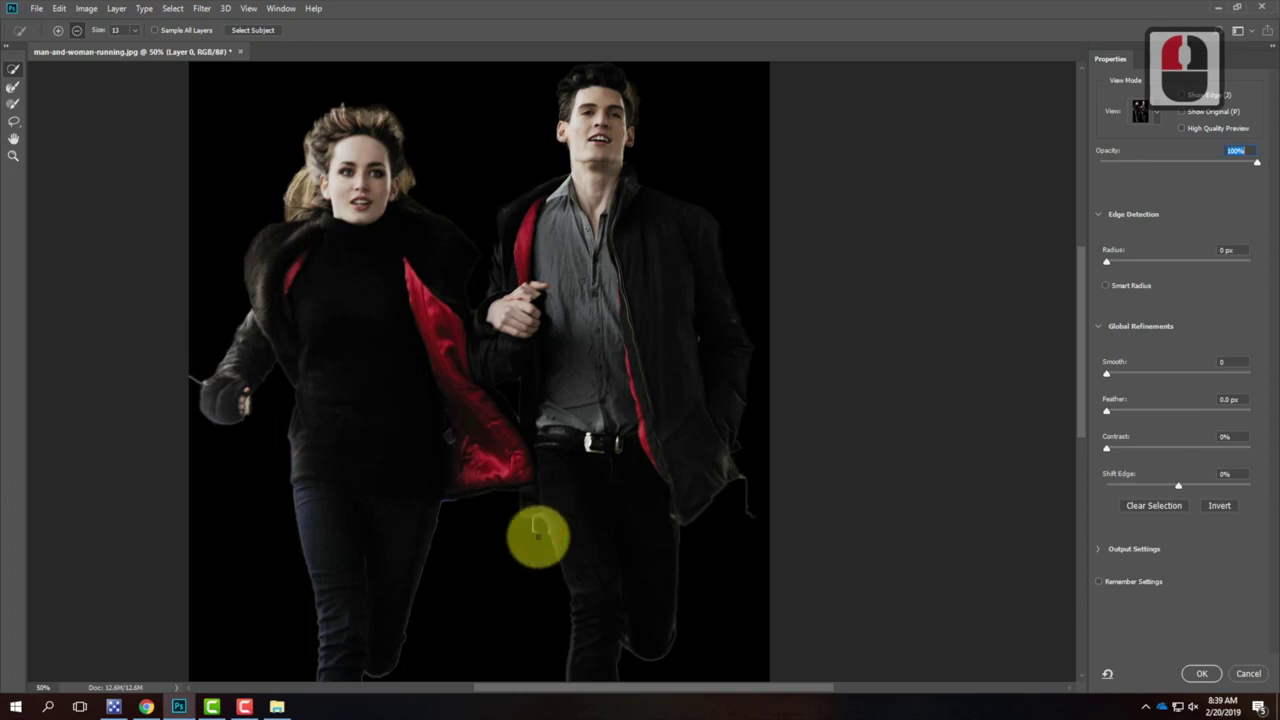
pyautogui.keyDown('alt'); pyautogui.click(532, 530); pyautogui.keyUp('alt')
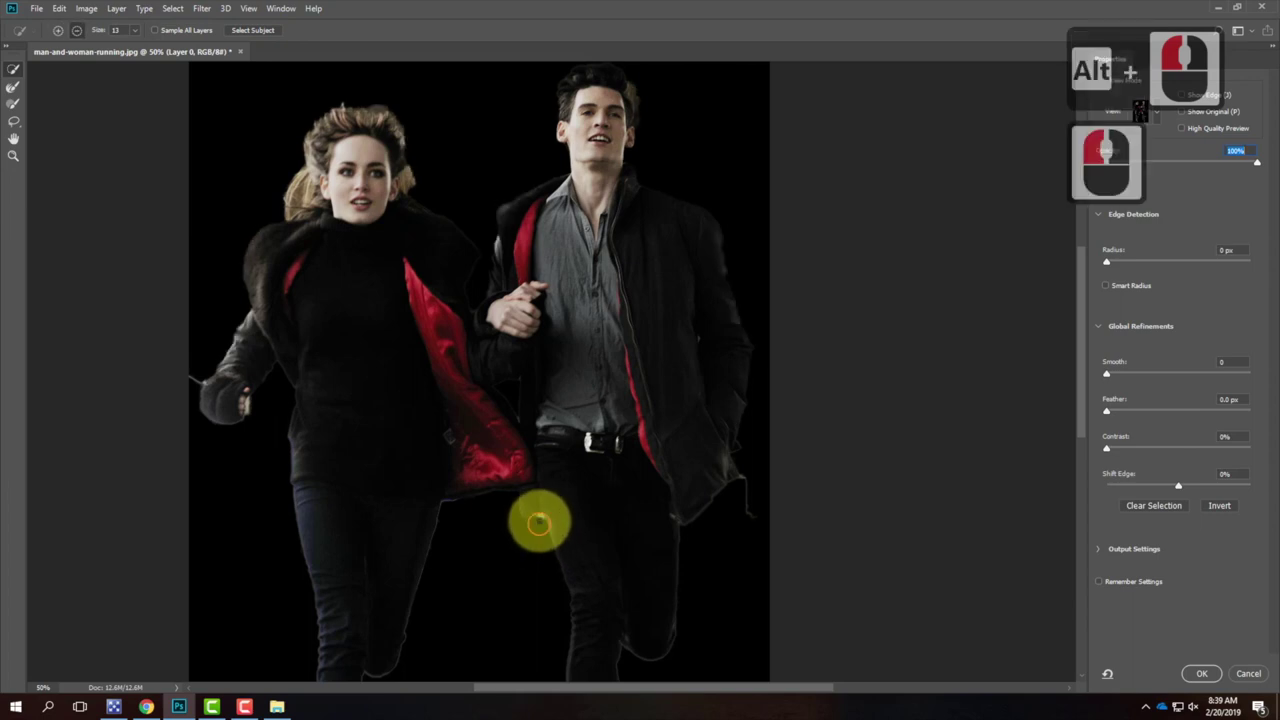
pyautogui.keyDown('alt'); pyautogui.click(541, 547); pyautogui.keyUp('alt')
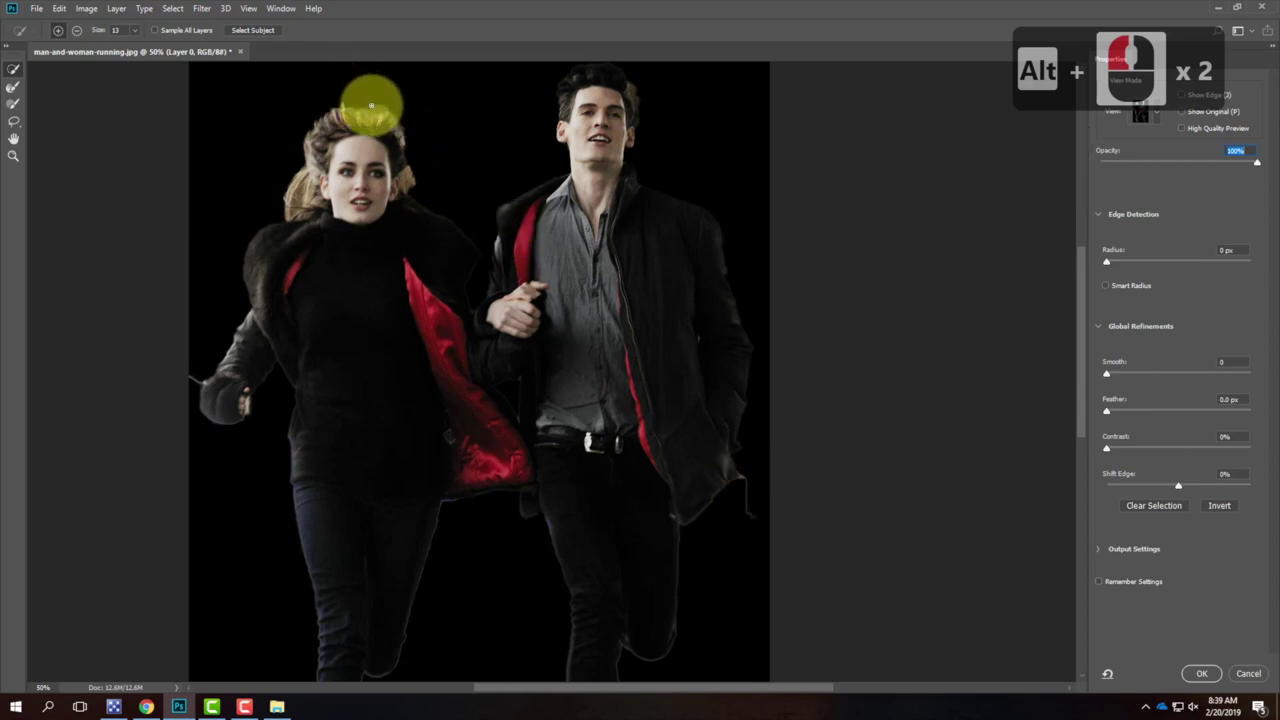
pyautogui.keyDown('alt'); pyautogui.click(420, 125); pyautogui.keyUp('alt')
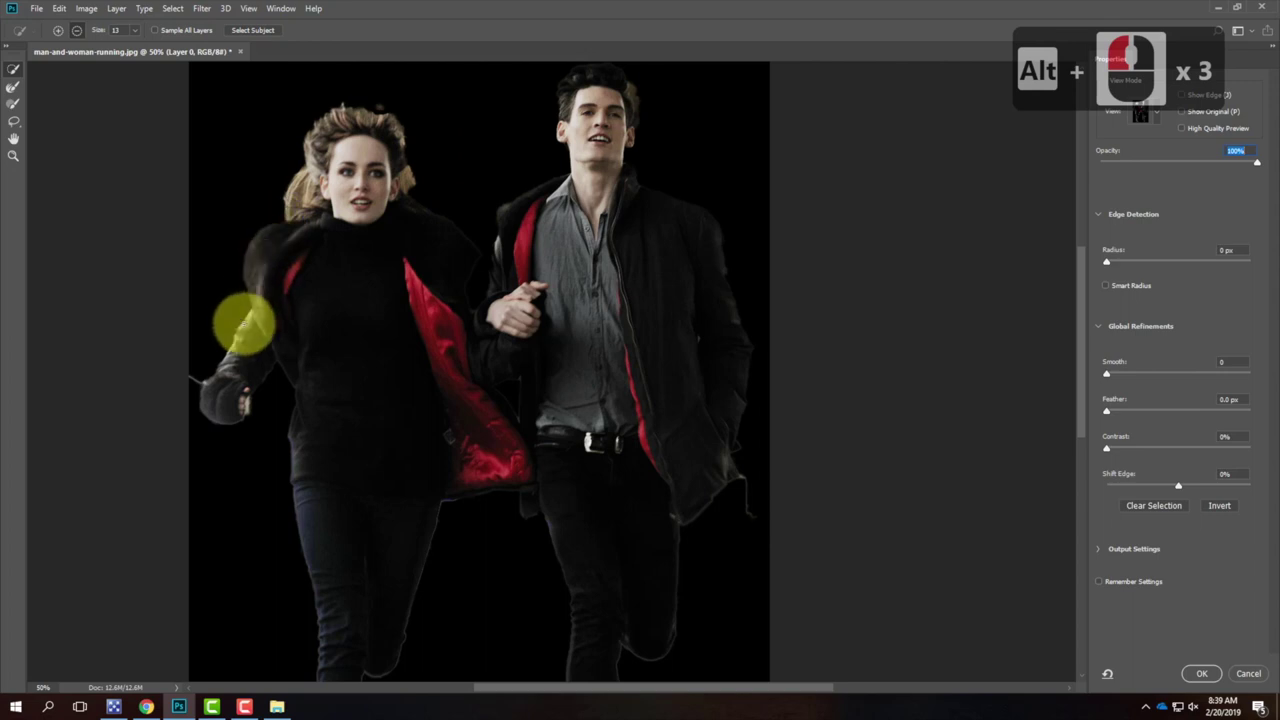
pyautogui.keyDown('alt'); pyautogui.click(196, 375); pyautogui.keyUp('alt')
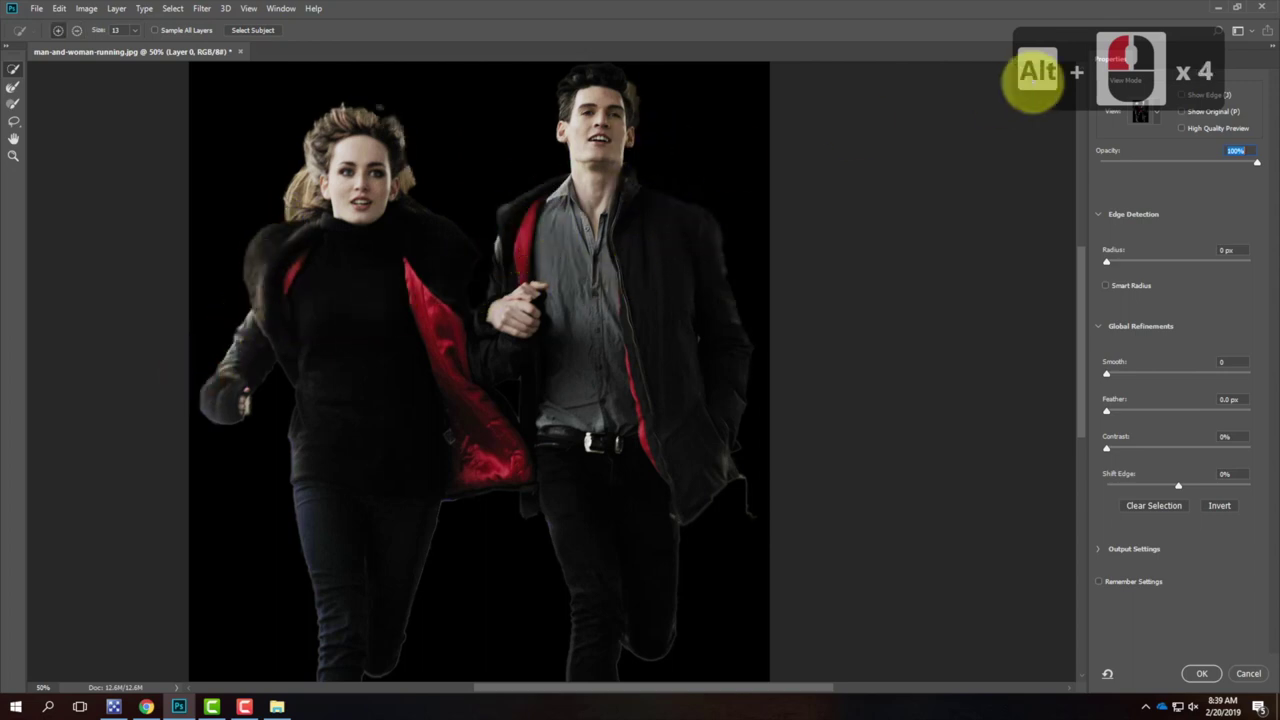
# - Switch the preview to the On White view mode and check the cutout down to the boots
pyautogui.click(1156, 116)
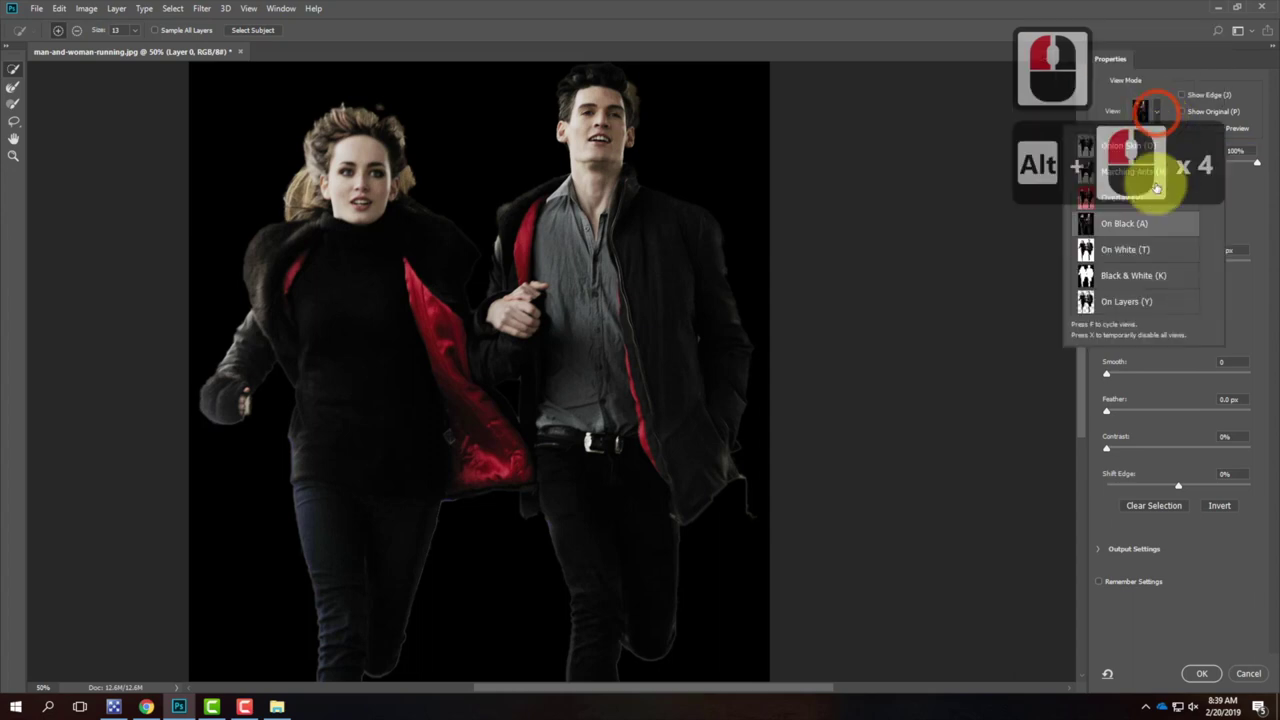
pyautogui.click(1133, 252)
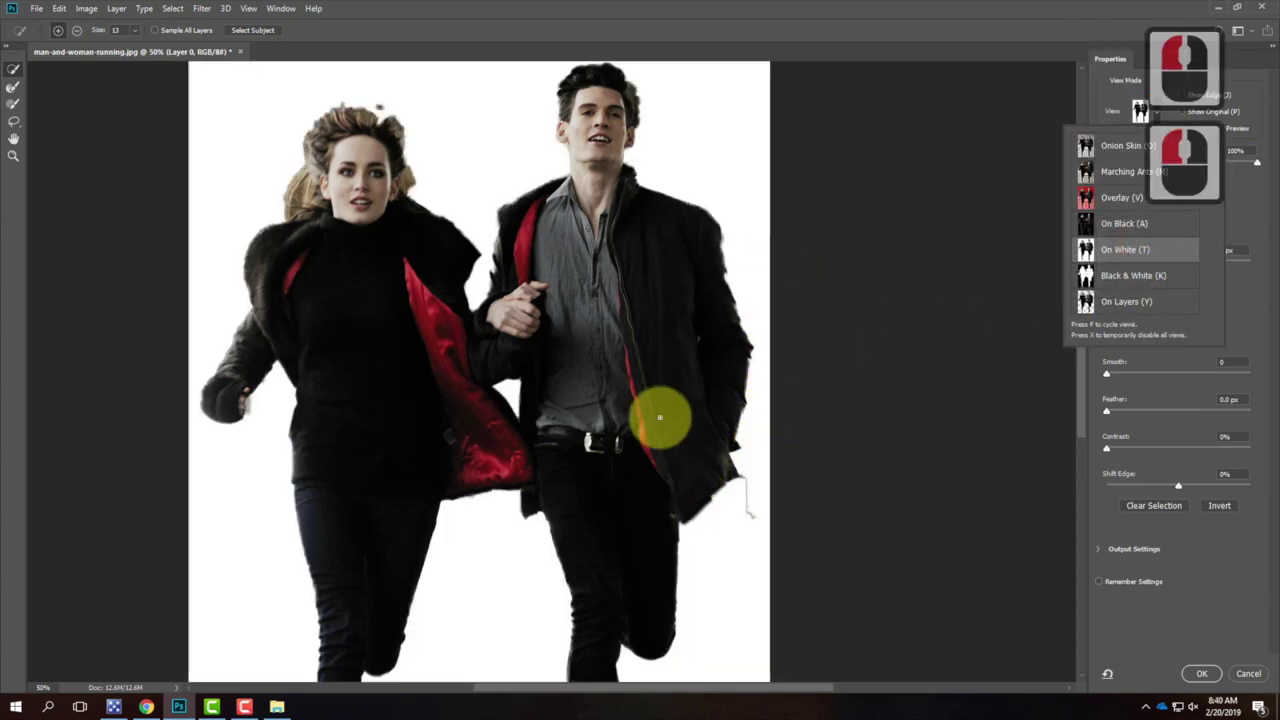
pyautogui.scroll(-20, 654, 417)
pyautogui.scroll(-6, 535, 428)
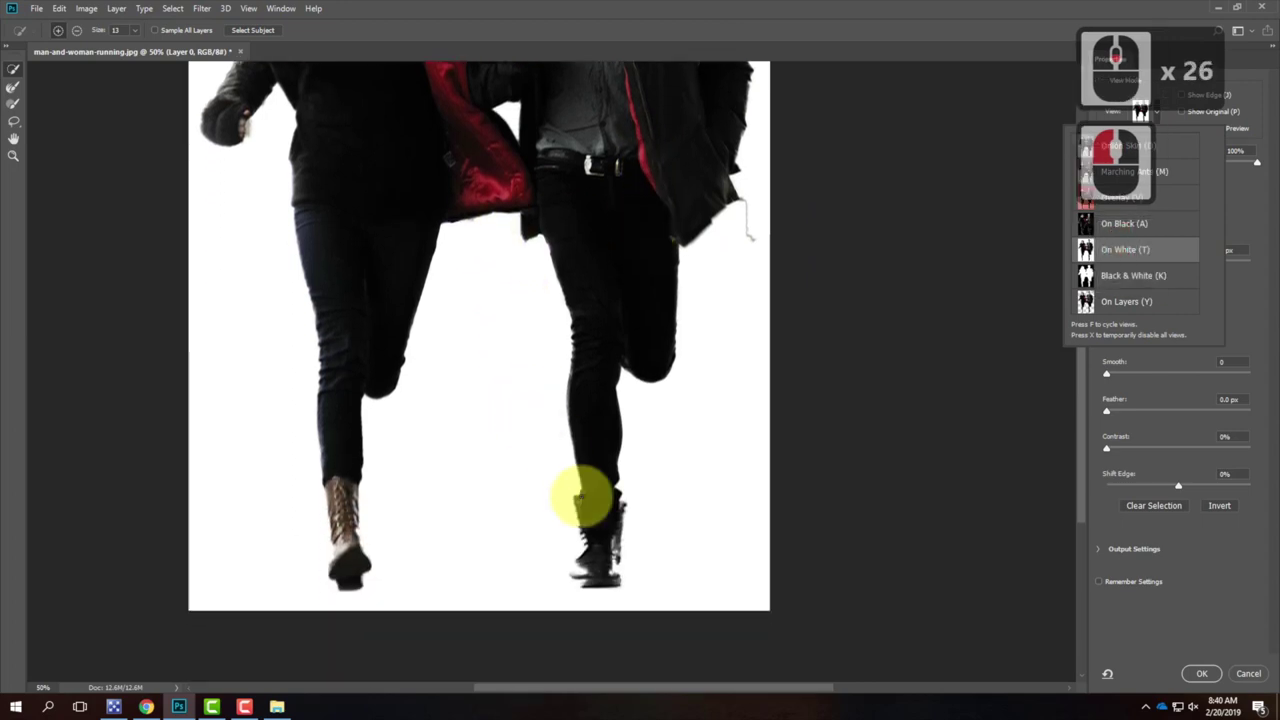
# - Add the missing toe, heel and sole areas of the man's front boot back to the selection with the Quick Selection tool
pyautogui.scroll(-2, 680, 480)
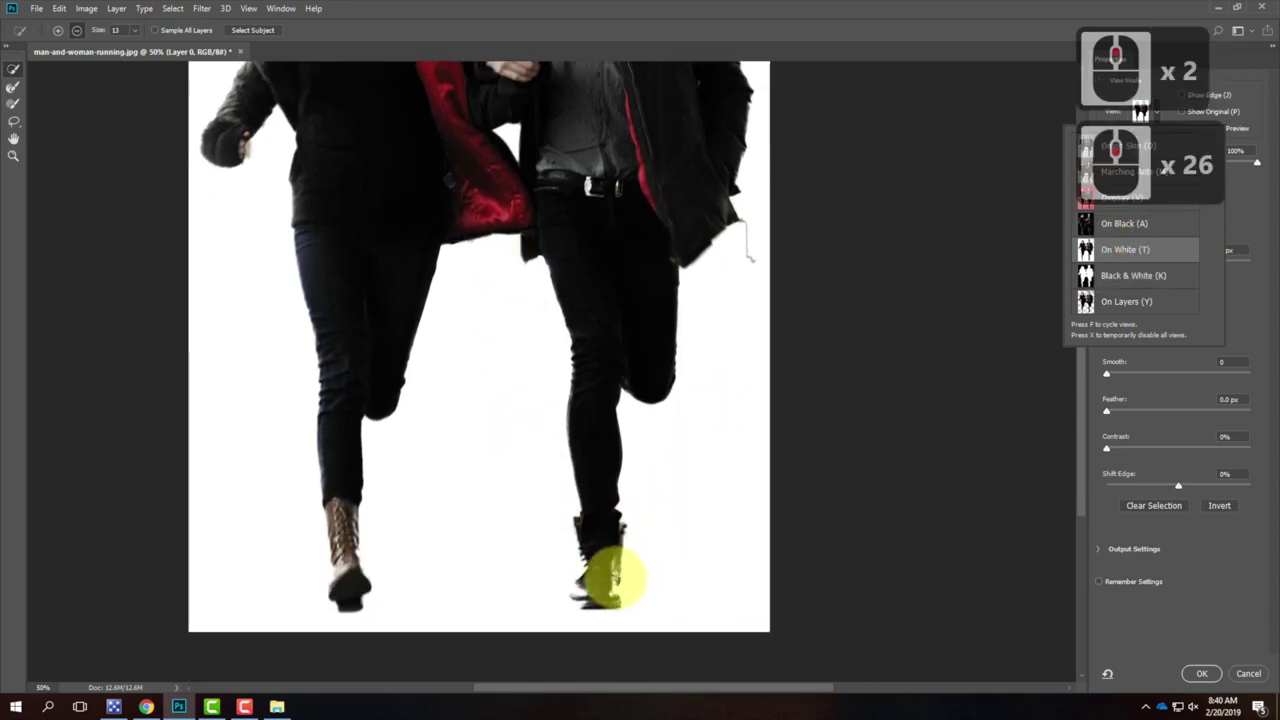
pyautogui.click(612, 595)
pyautogui.keyDown('alt'); pyautogui.click(613, 590); pyautogui.keyUp('alt')
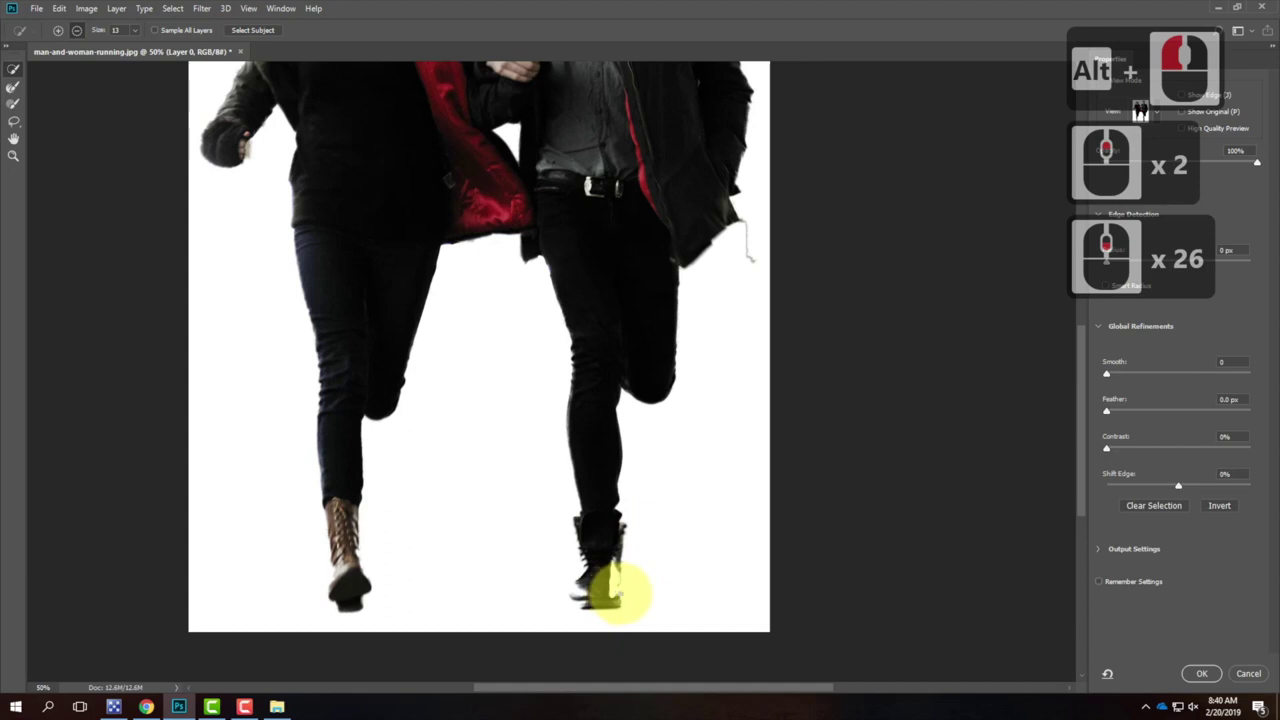
pyautogui.doubleClick(621, 587)
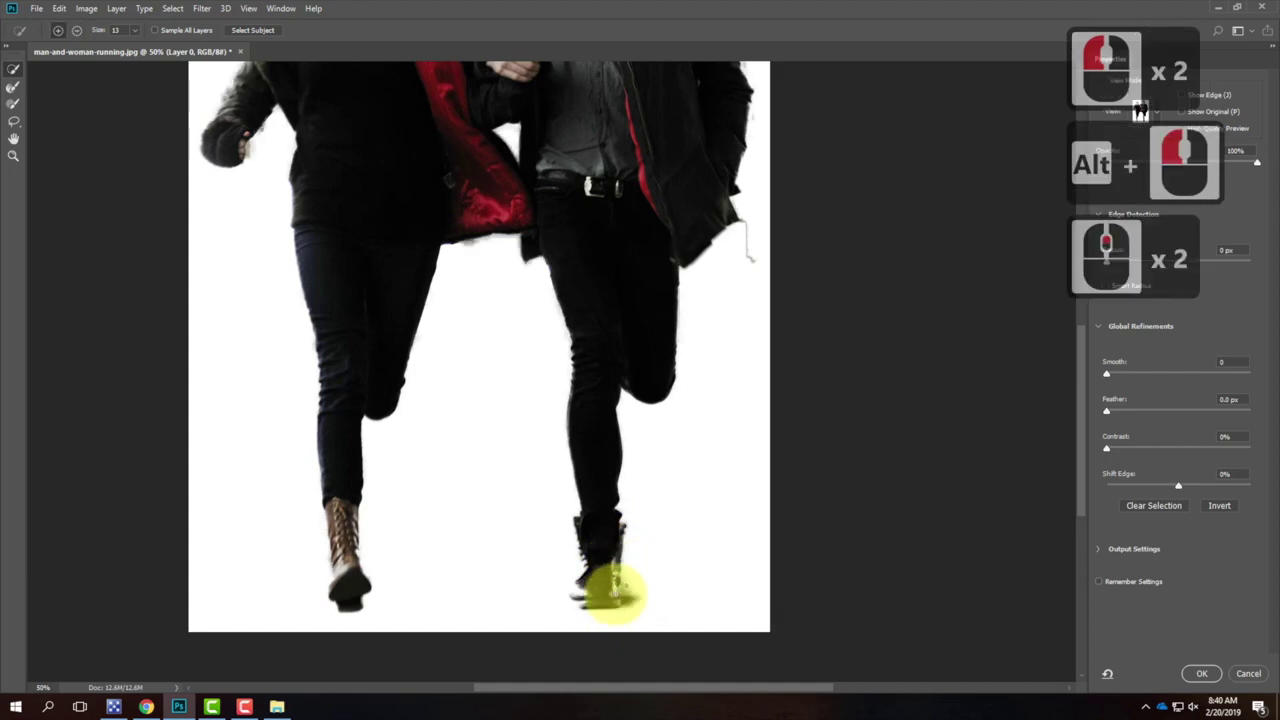
pyautogui.click(586, 591)
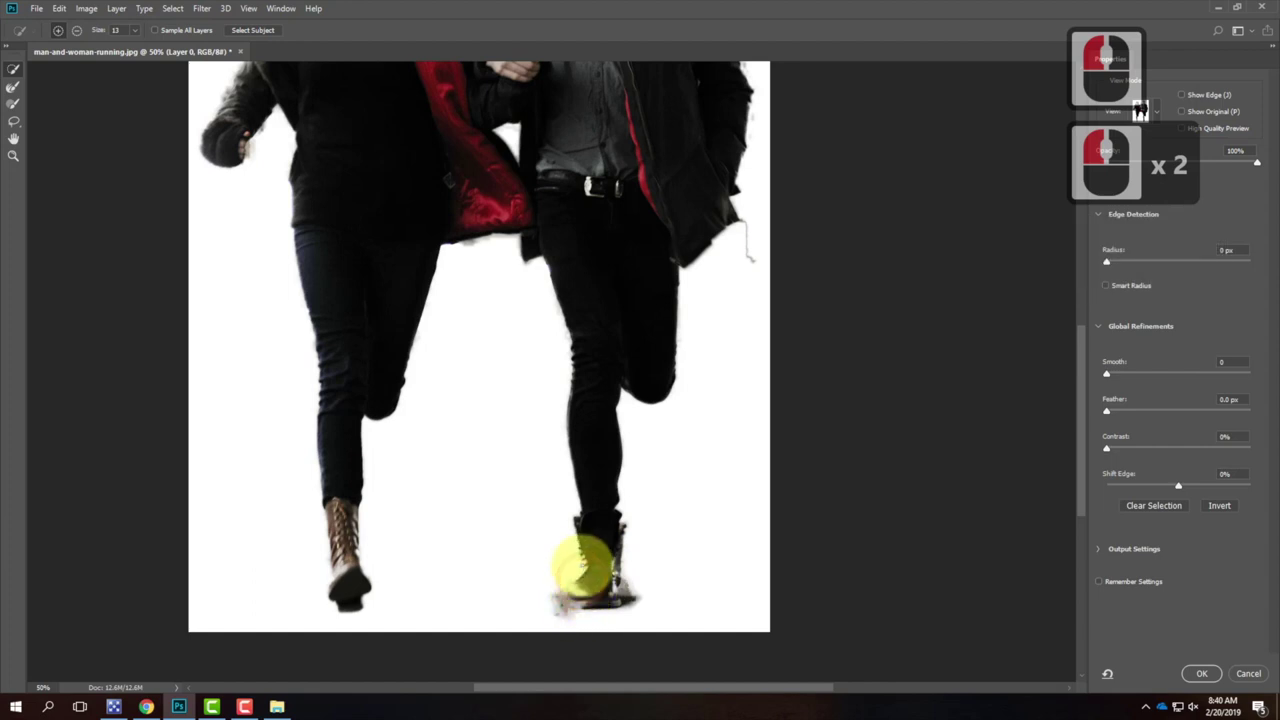
pyautogui.click(578, 582)
pyautogui.click(572, 578)
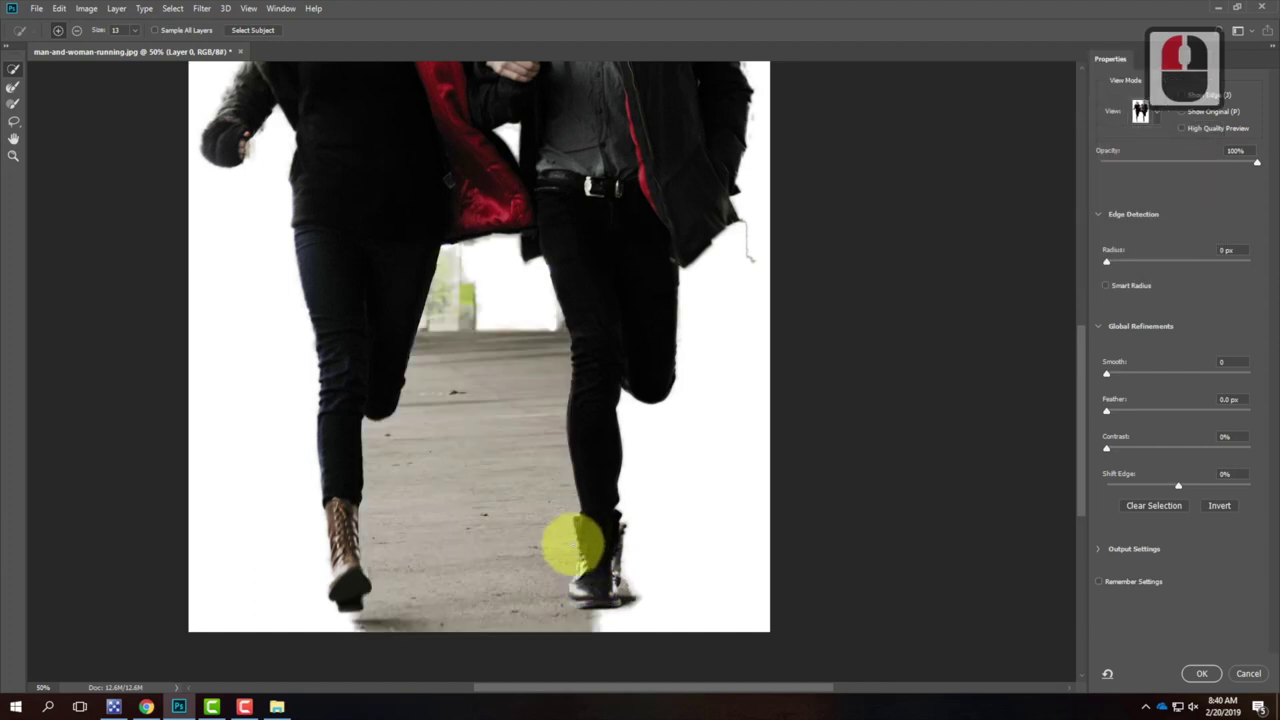
pyautogui.click(648, 562)
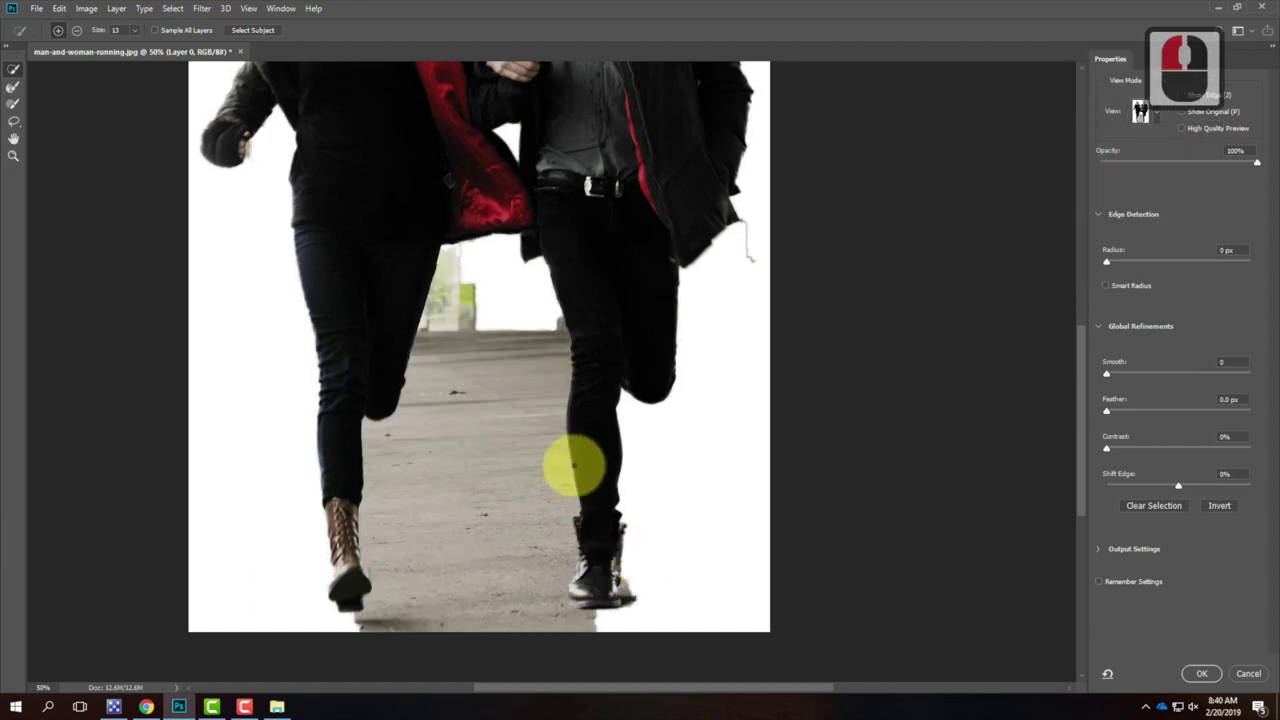
# - Subtract the pavement and background between the couple's legs and around the sole of the man's boot
pyautogui.keyDown('alt'); pyautogui.moveTo(486, 430); pyautogui.dragTo(477, 537); pyautogui.keyUp('alt')
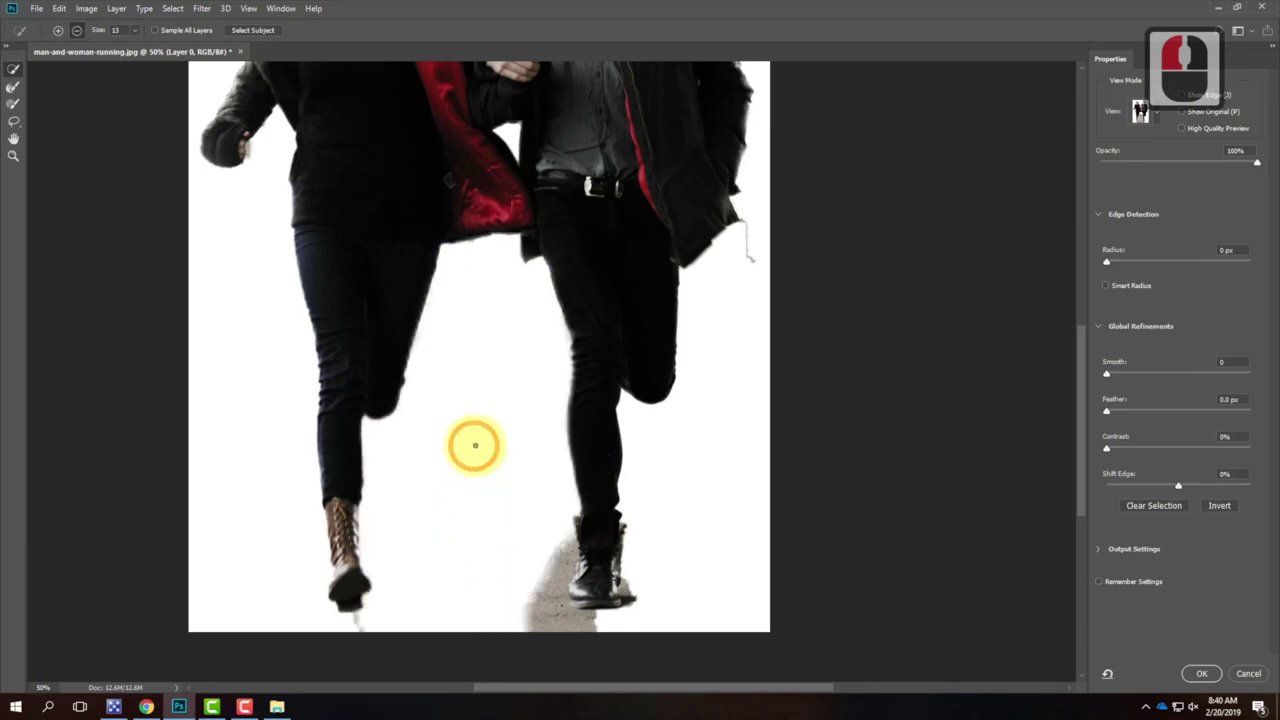
pyautogui.keyDown('alt'); pyautogui.click(547, 529); pyautogui.keyUp('alt')
pyautogui.keyDown('alt'); pyautogui.click(553, 550); pyautogui.keyUp('alt')
pyautogui.keyDown('alt'); pyautogui.moveTo(548, 581); pyautogui.dragTo(551, 598); pyautogui.keyUp('alt')
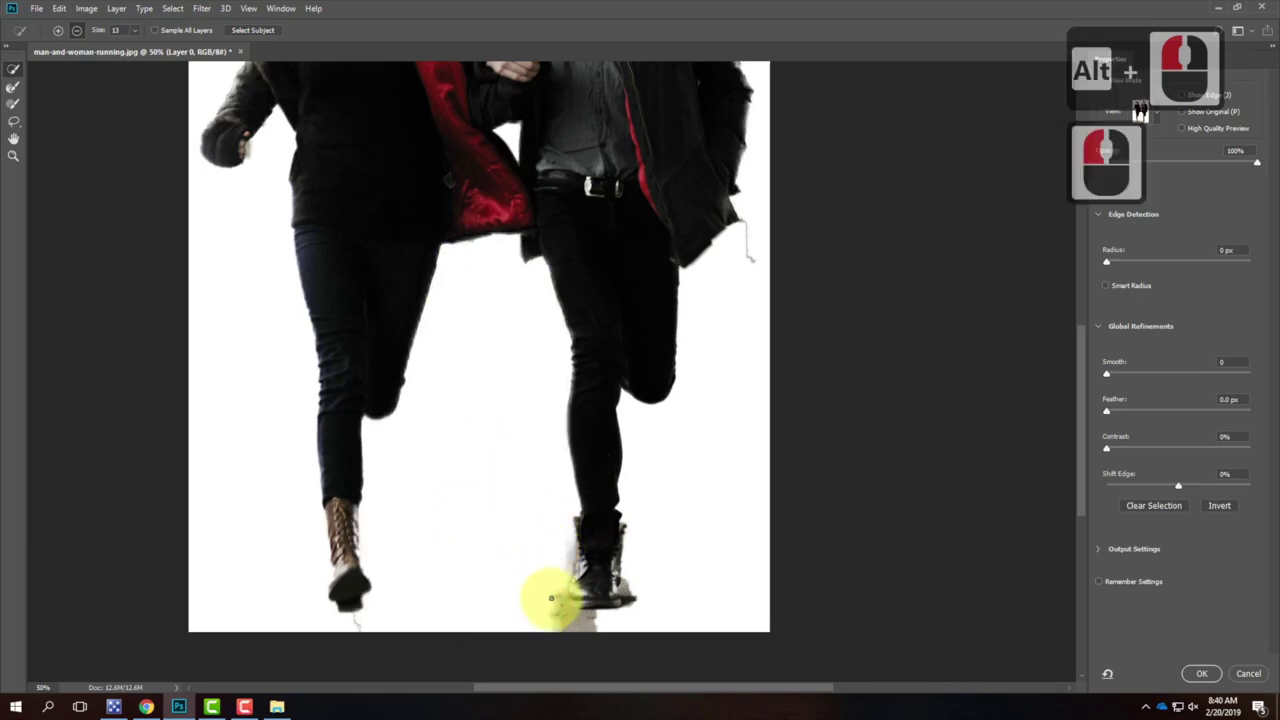
pyautogui.keyDown('alt'); pyautogui.click(543, 616); pyautogui.keyUp('alt')
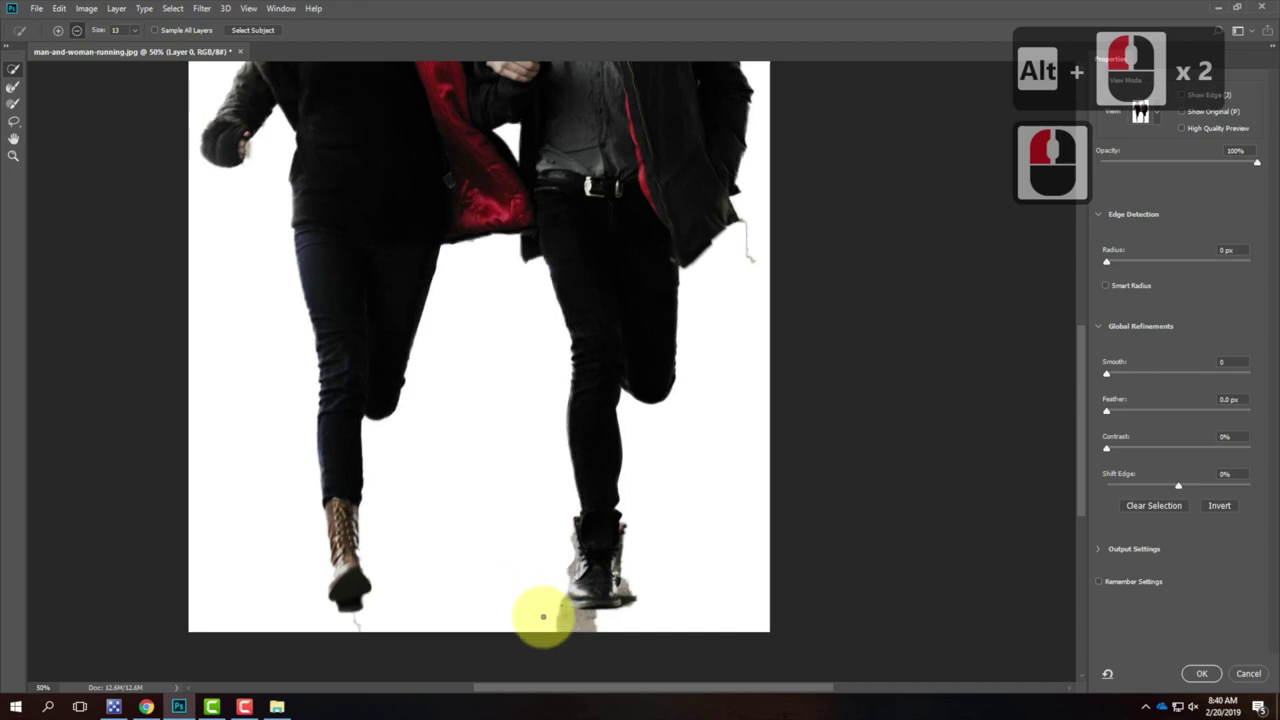
pyautogui.keyDown('alt'); pyautogui.click(592, 622); pyautogui.keyUp('alt')
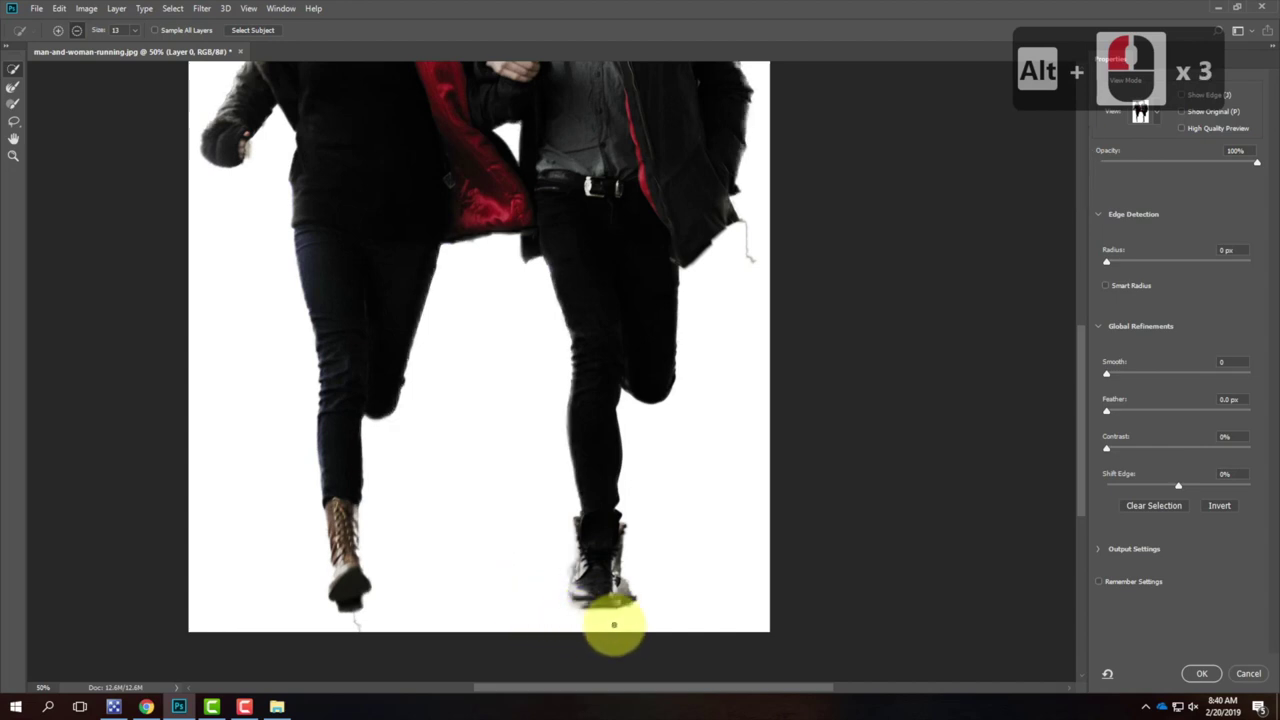
# - Add the missing patch at the top of the woman's hair back to the selection
pyautogui.scroll(18, 571, 423)
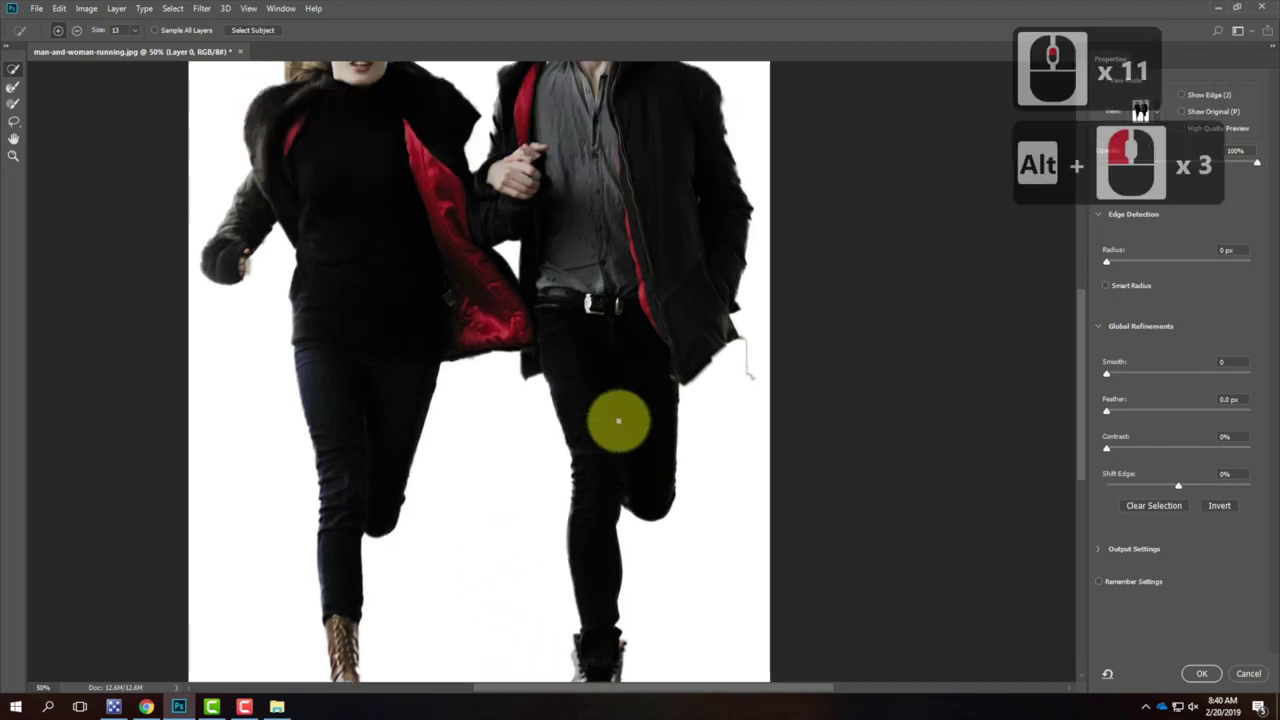
pyautogui.scroll(13, 624, 417)
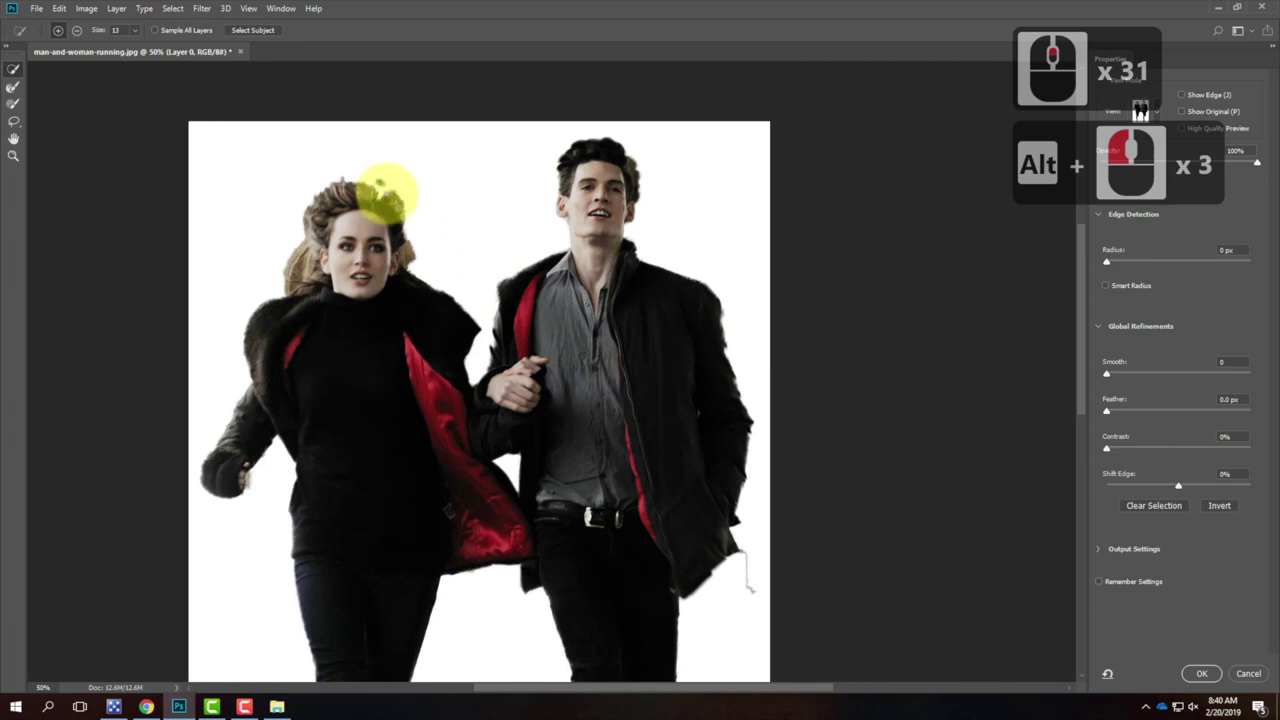
pyautogui.click(400, 200)
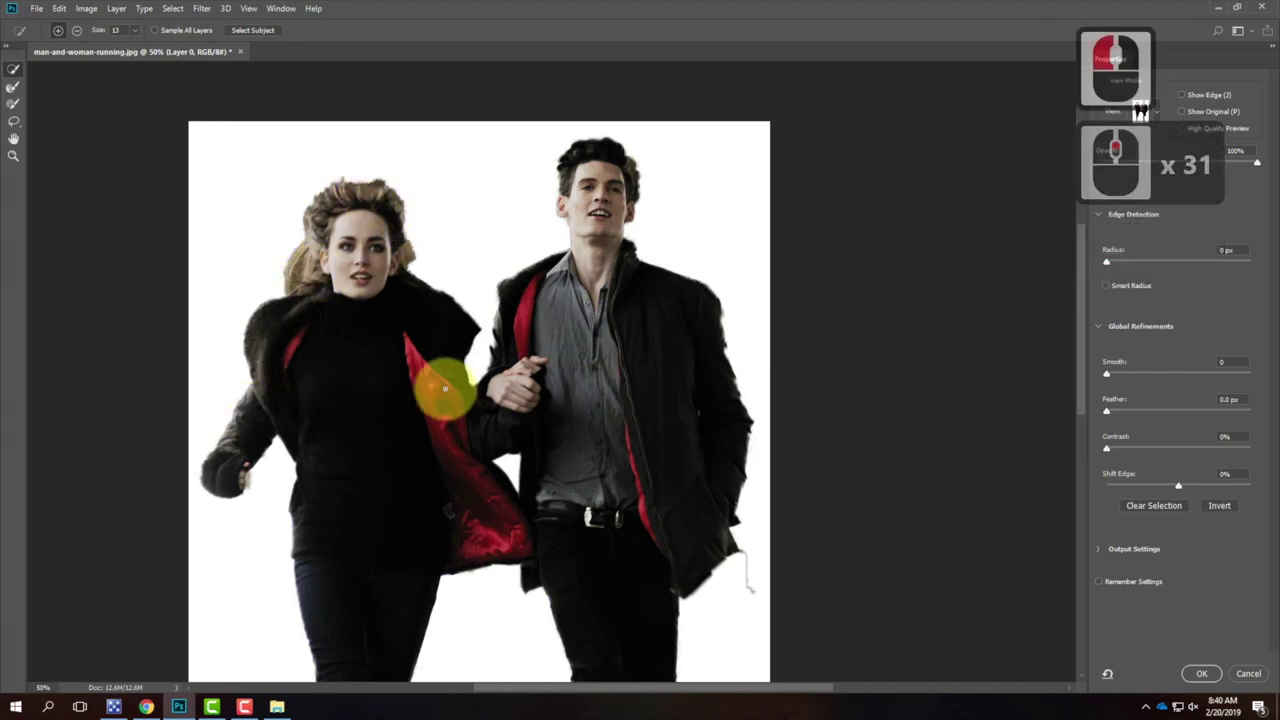
# - Refine the outline of the woman's hair on both sides of her head with the Refine Edge Brush
pyautogui.hotkey('ctrl', '=')
pyautogui.hotkey('ctrl', '=')
pyautogui.hotkey('ctrl', '=')
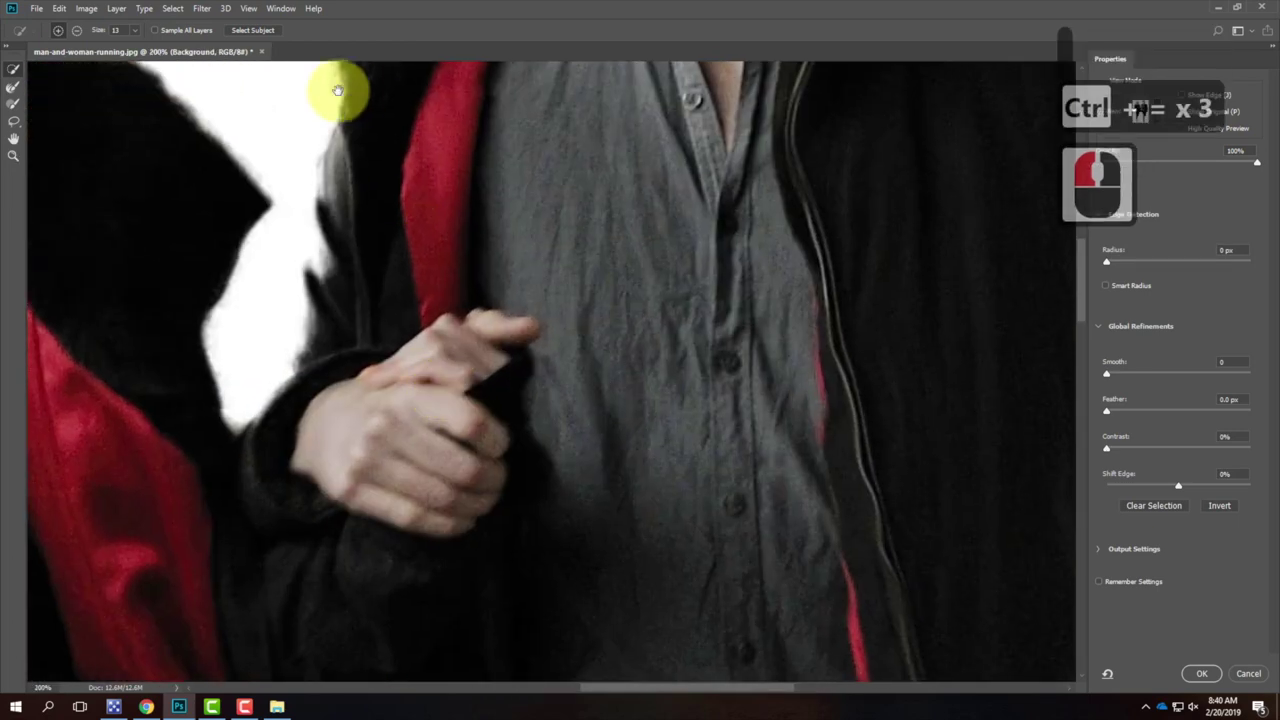
pyautogui.hscroll(-13, 485, 334)
pyautogui.scroll(20, 543, 251)
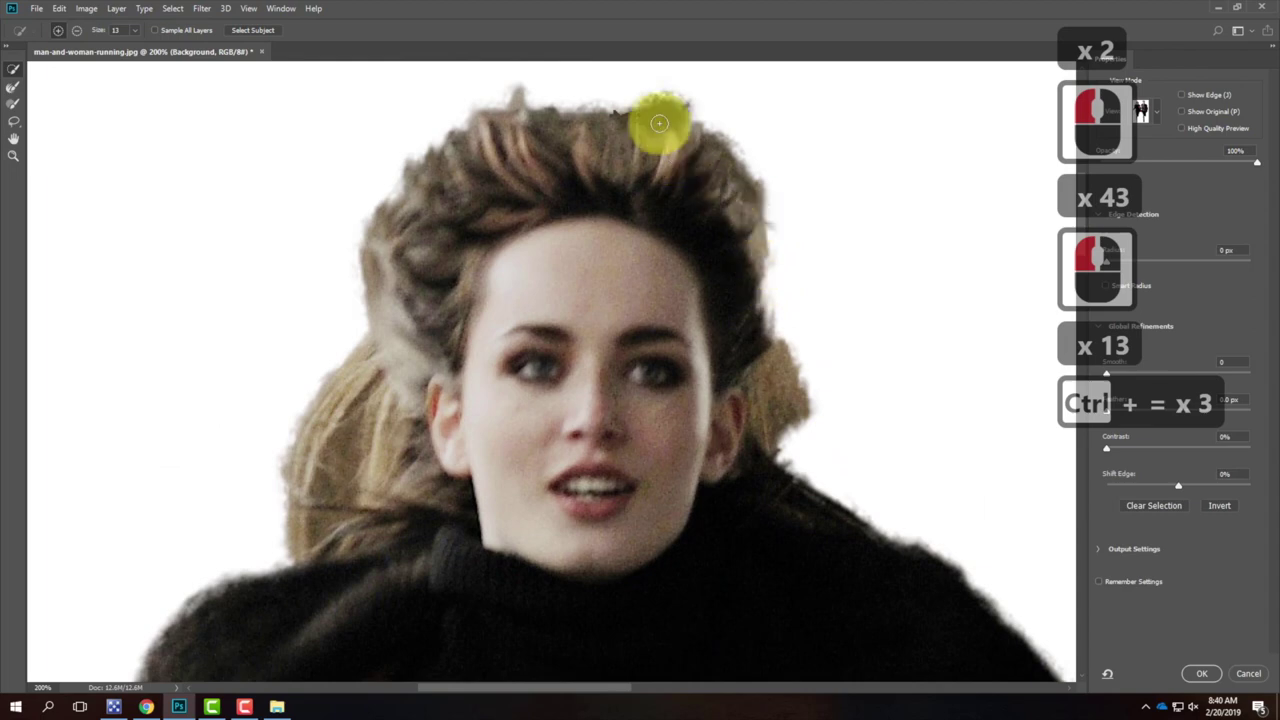
pyautogui.hscroll(9, 650, 165)
pyautogui.scroll(4, 620, 300)
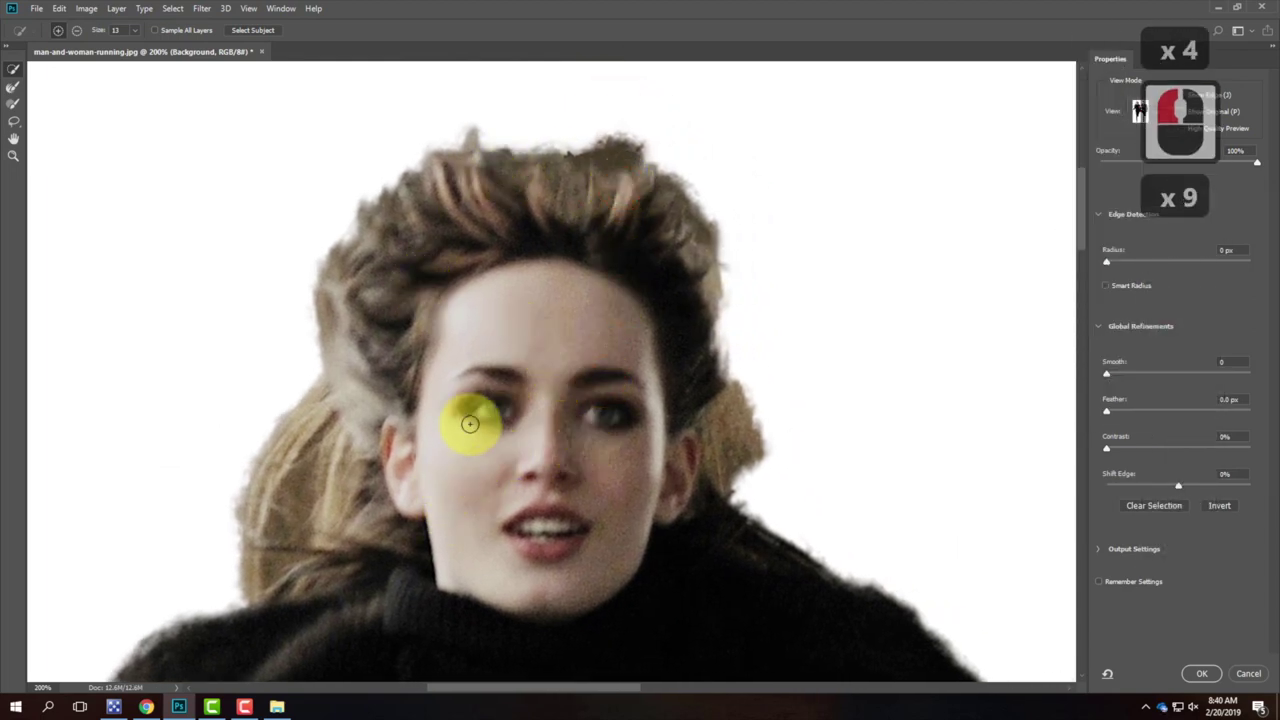
pyautogui.scroll(1, 505, 295)
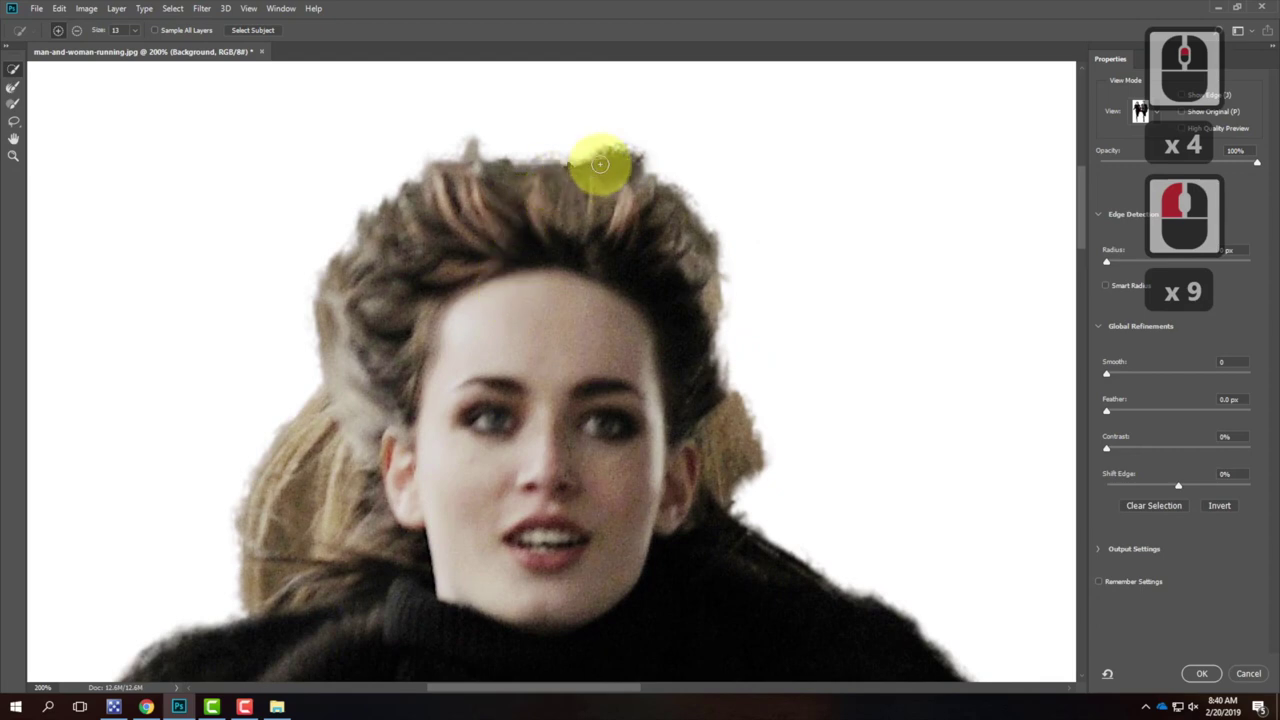
pyautogui.click(14, 90)
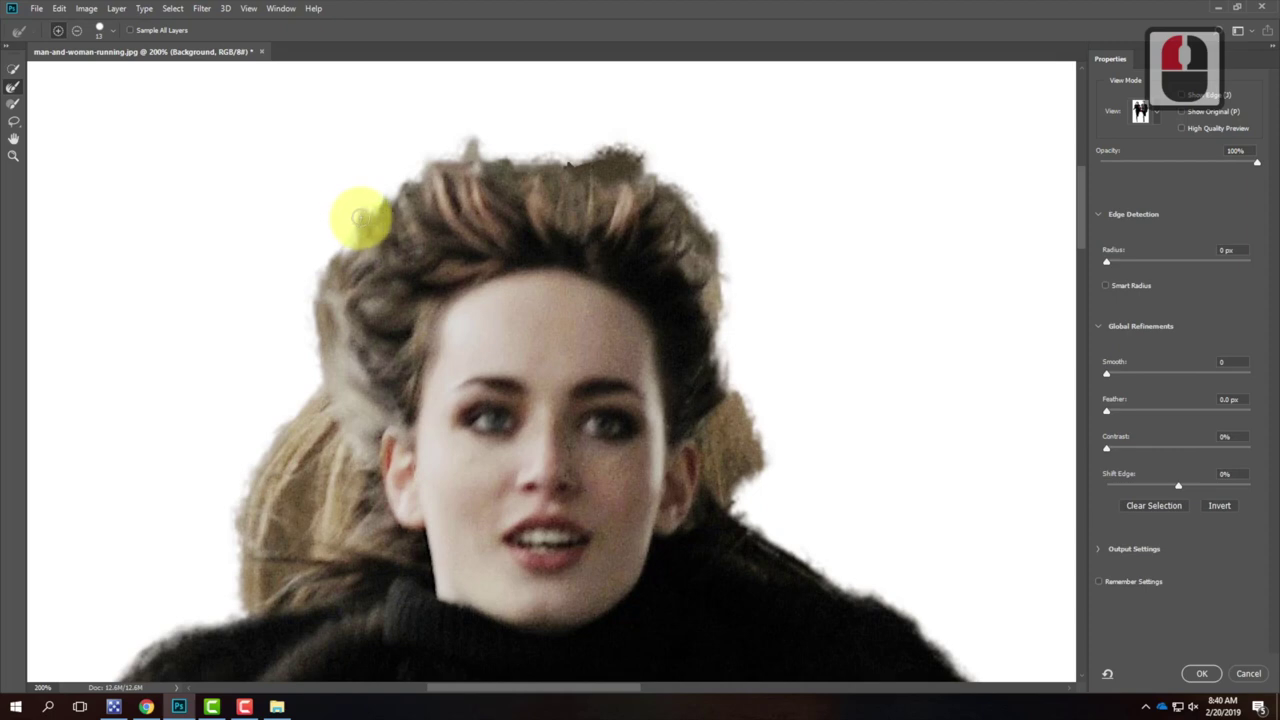
pyautogui.moveTo(361, 218); pyautogui.dragTo(353, 236)
pyautogui.moveTo(328, 285)
pyautogui.mouseDown()
pyautogui.moveTo(309, 402)
pyautogui.moveTo(331, 271)
pyautogui.moveTo(414, 180)
pyautogui.moveTo(506, 163)
pyautogui.moveTo(449, 207)
pyautogui.moveTo(374, 229)
pyautogui.moveTo(287, 460)
pyautogui.moveTo(286, 443)
pyautogui.moveTo(257, 460)
pyautogui.moveTo(237, 566)
pyautogui.moveTo(343, 451)
pyautogui.moveTo(271, 549)
pyautogui.moveTo(289, 523)
pyautogui.moveTo(266, 581)
pyautogui.moveTo(234, 609)
pyautogui.moveTo(314, 566)
pyautogui.moveTo(306, 514)
pyautogui.moveTo(291, 548)
pyautogui.moveTo(314, 449)
pyautogui.moveTo(317, 514)
pyautogui.moveTo(380, 457)
pyautogui.moveTo(309, 474)
pyautogui.moveTo(326, 443)
pyautogui.moveTo(300, 457)
pyautogui.moveTo(325, 506)
pyautogui.moveTo(371, 451)
pyautogui.mouseUp()
pyautogui.moveTo(717, 328)
pyautogui.mouseDown()
pyautogui.moveTo(728, 443)
pyautogui.moveTo(727, 371)
pyautogui.moveTo(758, 449)
pyautogui.moveTo(741, 446)
pyautogui.moveTo(729, 378)
pyautogui.moveTo(760, 441)
pyautogui.moveTo(727, 487)
pyautogui.moveTo(729, 500)
pyautogui.moveTo(752, 499)
pyautogui.moveTo(732, 505)
pyautogui.moveTo(760, 484)
pyautogui.moveTo(775, 425)
pyautogui.moveTo(753, 391)
pyautogui.moveTo(742, 320)
pyautogui.moveTo(729, 317)
pyautogui.moveTo(724, 248)
pyautogui.moveTo(707, 212)
pyautogui.moveTo(715, 268)
pyautogui.moveTo(695, 310)
pyautogui.moveTo(697, 213)
pyautogui.moveTo(671, 176)
pyautogui.moveTo(623, 158)
pyautogui.moveTo(618, 134)
pyautogui.moveTo(649, 163)
pyautogui.moveTo(616, 136)
pyautogui.moveTo(611, 169)
pyautogui.moveTo(592, 156)
pyautogui.moveTo(608, 168)
pyautogui.moveTo(604, 187)
pyautogui.moveTo(590, 186)
pyautogui.moveTo(694, 160)
pyautogui.moveTo(782, 217)
pyautogui.moveTo(597, 175)
pyautogui.moveTo(599, 148)
pyautogui.moveTo(561, 165)
pyautogui.moveTo(500, 161)
pyautogui.moveTo(566, 151)
pyautogui.moveTo(458, 169)
pyautogui.moveTo(612, 186)
pyautogui.moveTo(471, 122)
pyautogui.moveTo(703, 221)
pyautogui.moveTo(683, 177)
pyautogui.moveTo(712, 318)
pyautogui.mouseUp()
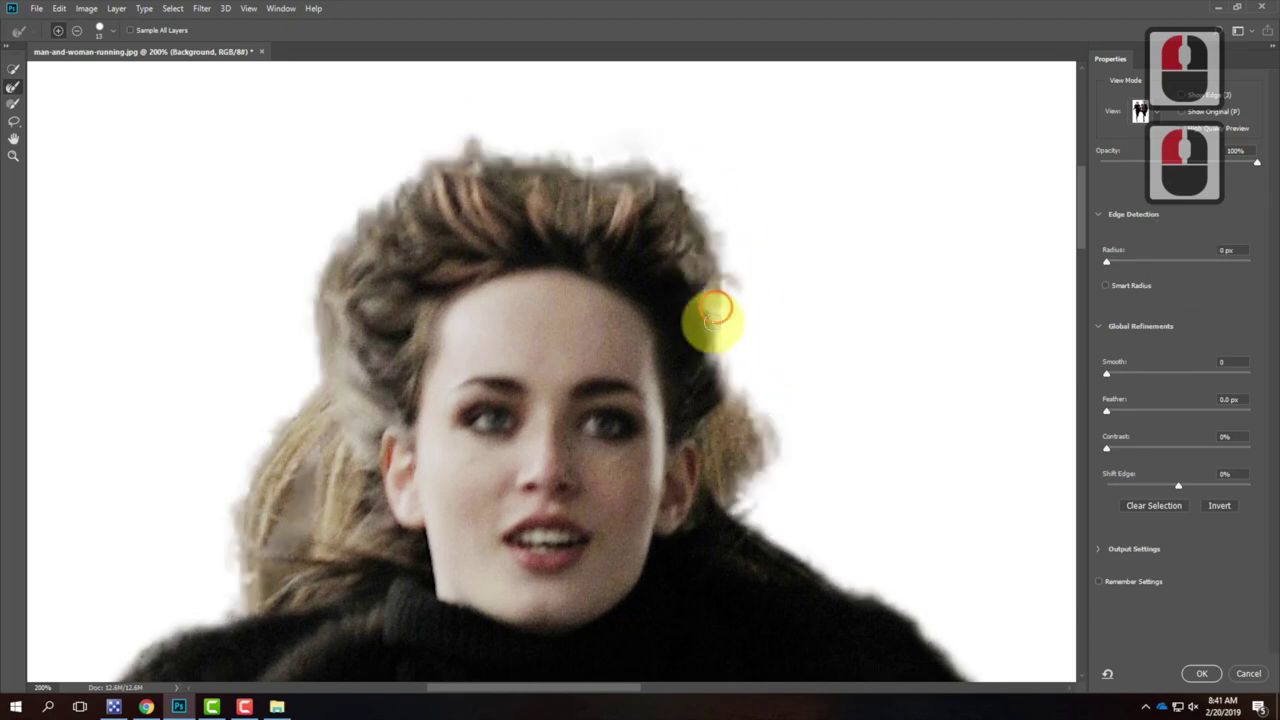
pyautogui.moveTo(717, 266)
pyautogui.mouseDown()
pyautogui.moveTo(749, 414)
pyautogui.moveTo(780, 420)
pyautogui.mouseUp()
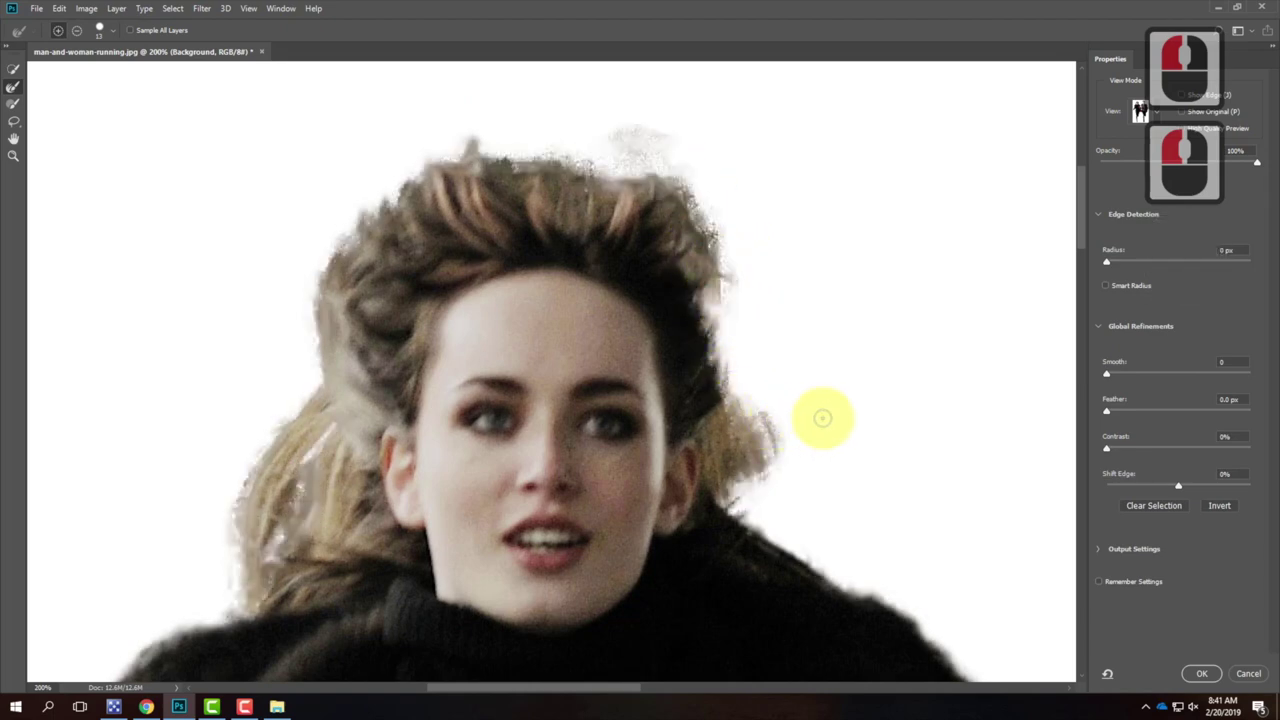
pyautogui.hotkey('ctrl', '0')
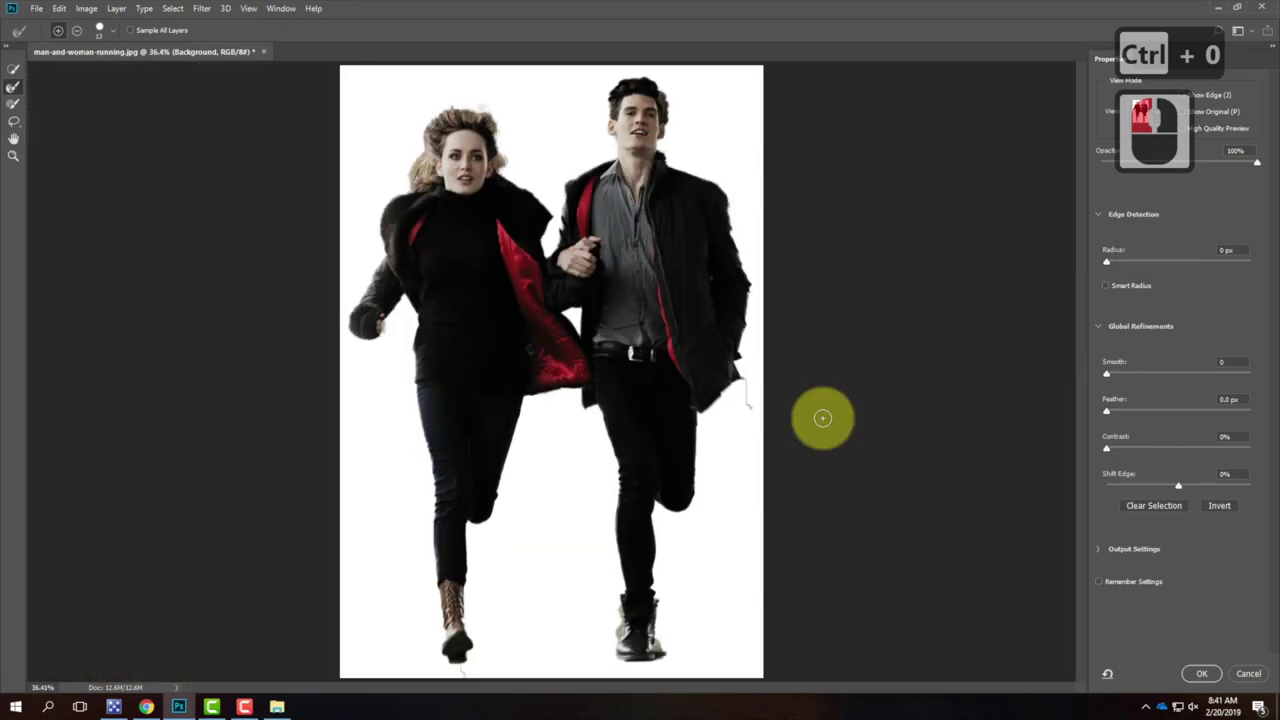
# - Refine the edges of the man's hair and the shoulder of his jacket with the Refine Edge Brush
pyautogui.moveTo(480, 136); pyautogui.dragTo(620, 88)
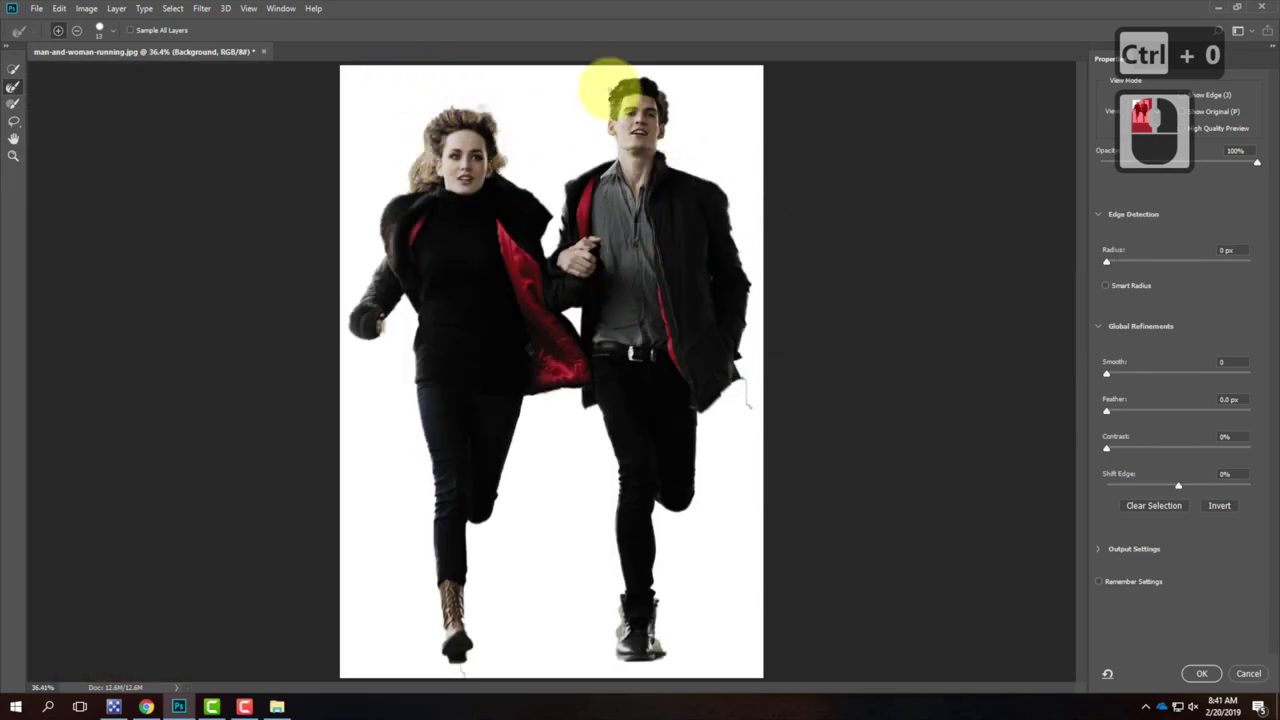
pyautogui.hotkey('ctrl', '=')
pyautogui.hotkey('ctrl', '=')
pyautogui.hotkey('ctrl', '=')
pyautogui.hotkey('ctrl', '=')
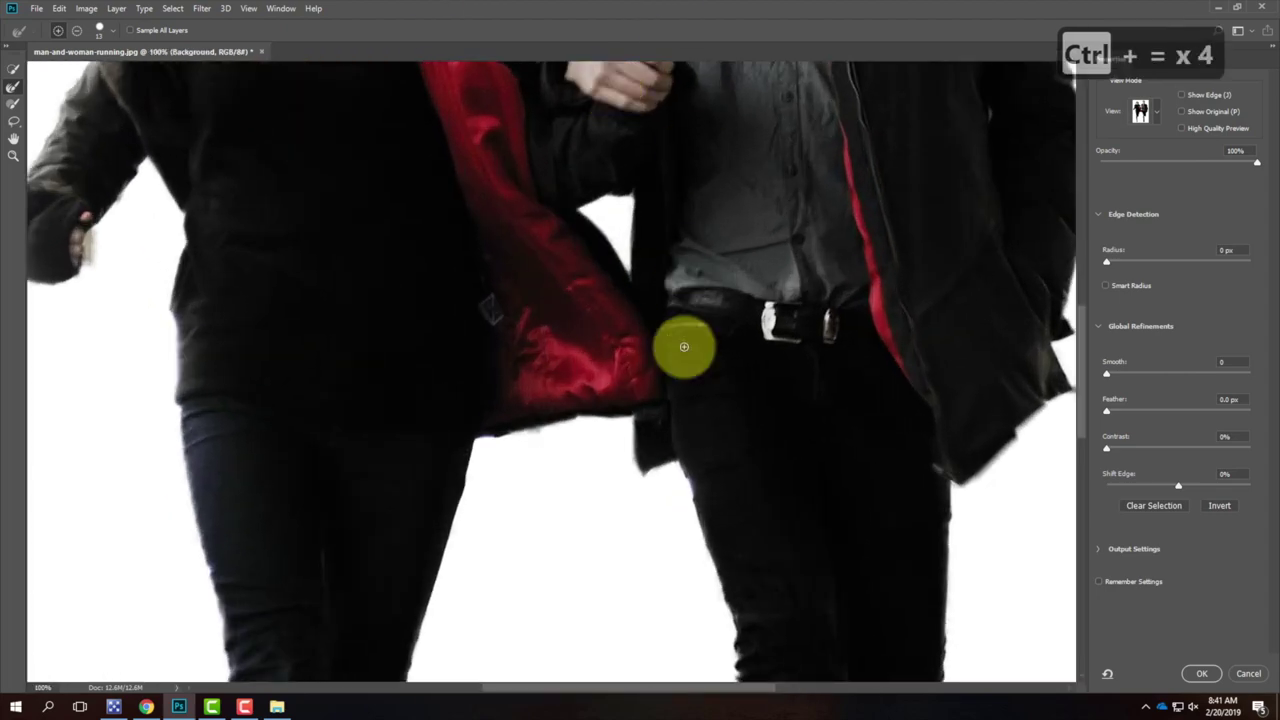
pyautogui.hscroll(9, 700, 200)
pyautogui.scroll(20, 449, 606)
pyautogui.hscroll(4, 523, 380)
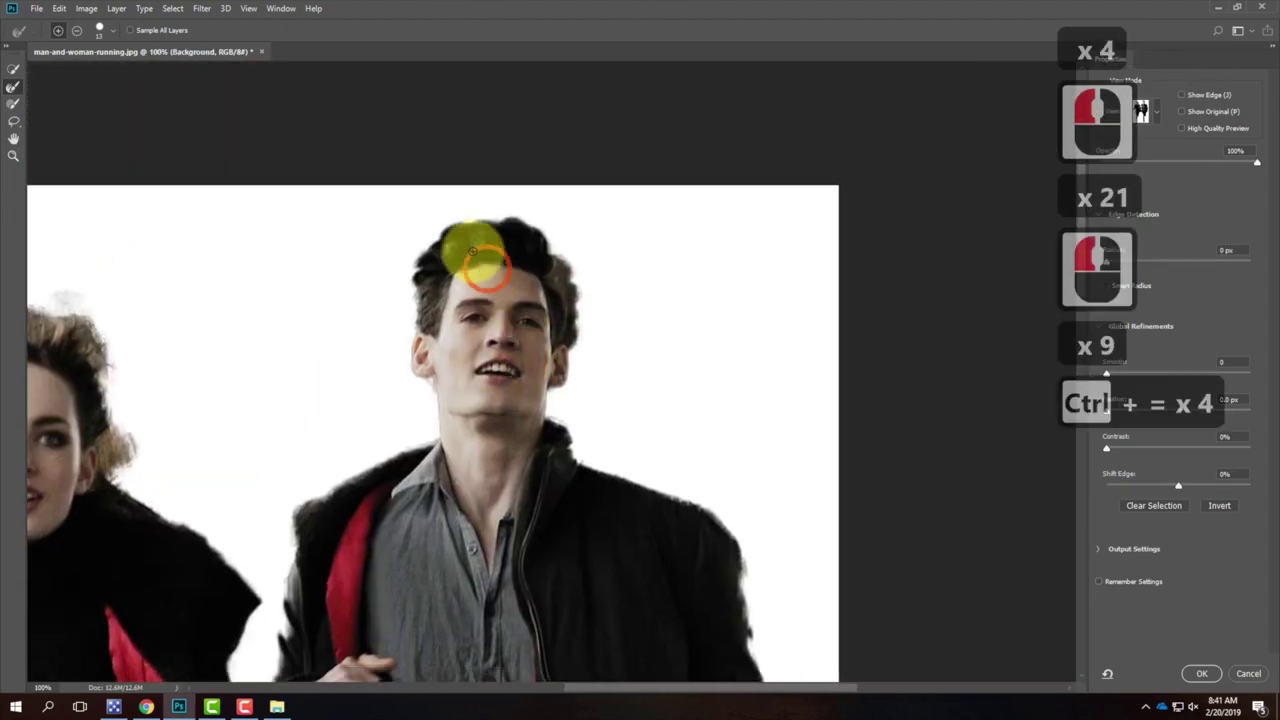
pyautogui.moveTo(472, 251)
pyautogui.mouseDown()
pyautogui.moveTo(434, 243)
pyautogui.moveTo(414, 277)
pyautogui.moveTo(423, 323)
pyautogui.moveTo(437, 229)
pyautogui.moveTo(507, 214)
pyautogui.moveTo(572, 281)
pyautogui.moveTo(573, 344)
pyautogui.moveTo(600, 343)
pyautogui.moveTo(551, 234)
pyautogui.mouseUp()
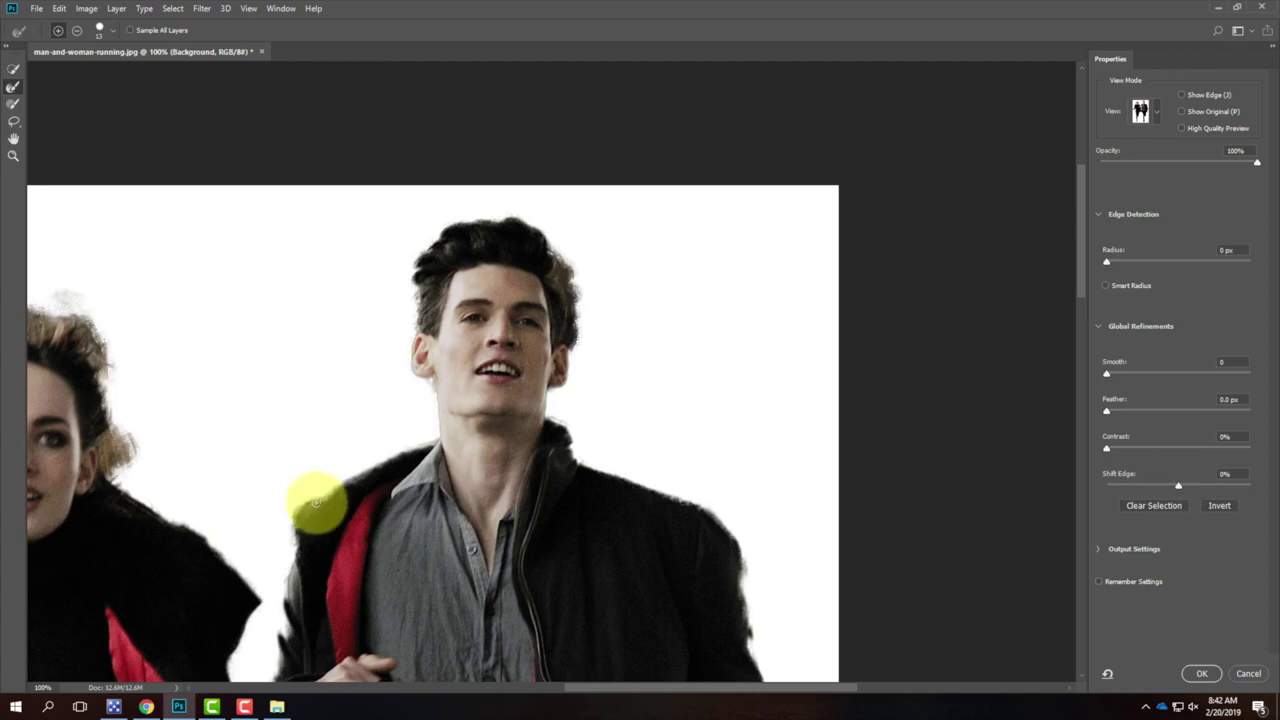
pyautogui.moveTo(414, 449)
pyautogui.mouseDown()
pyautogui.moveTo(315, 494)
pyautogui.moveTo(294, 551)
pyautogui.moveTo(363, 443)
pyautogui.moveTo(375, 497)
pyautogui.moveTo(251, 466)
pyautogui.mouseUp()
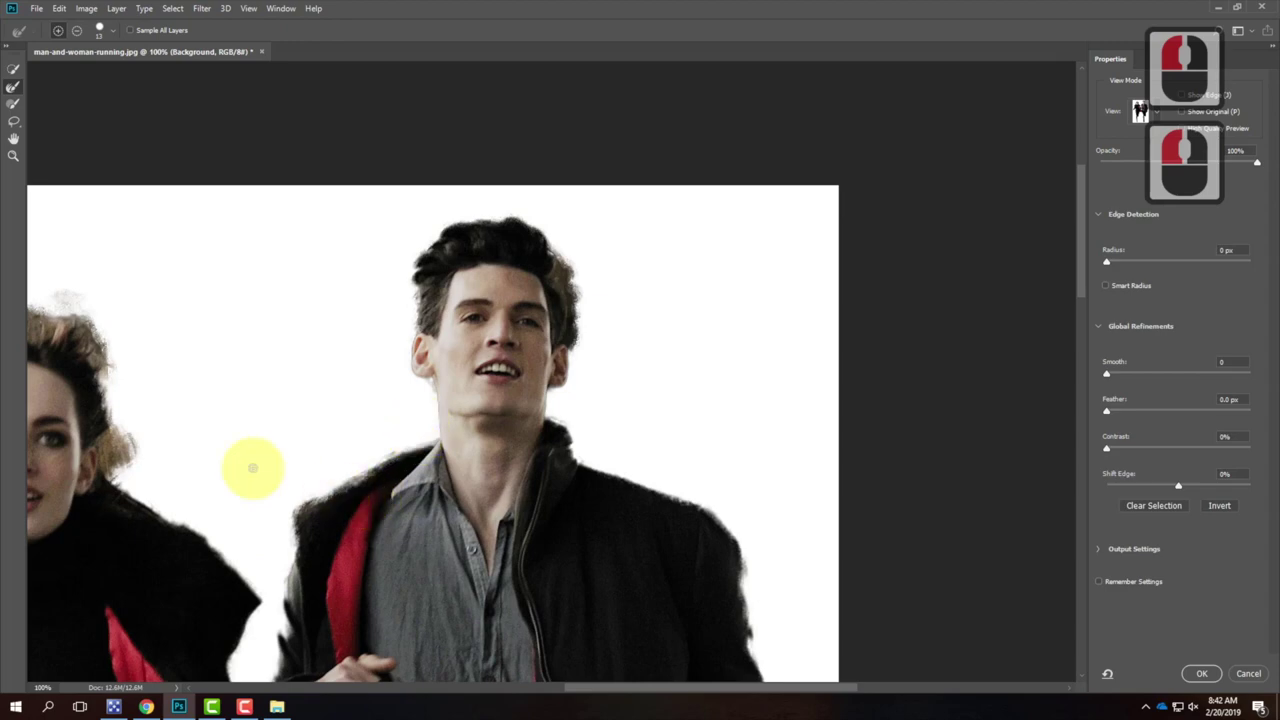
# - Add the missing collar and shoulder edge of the man's jacket back to the selection with the Quick Selection tool
pyautogui.click(15, 71)
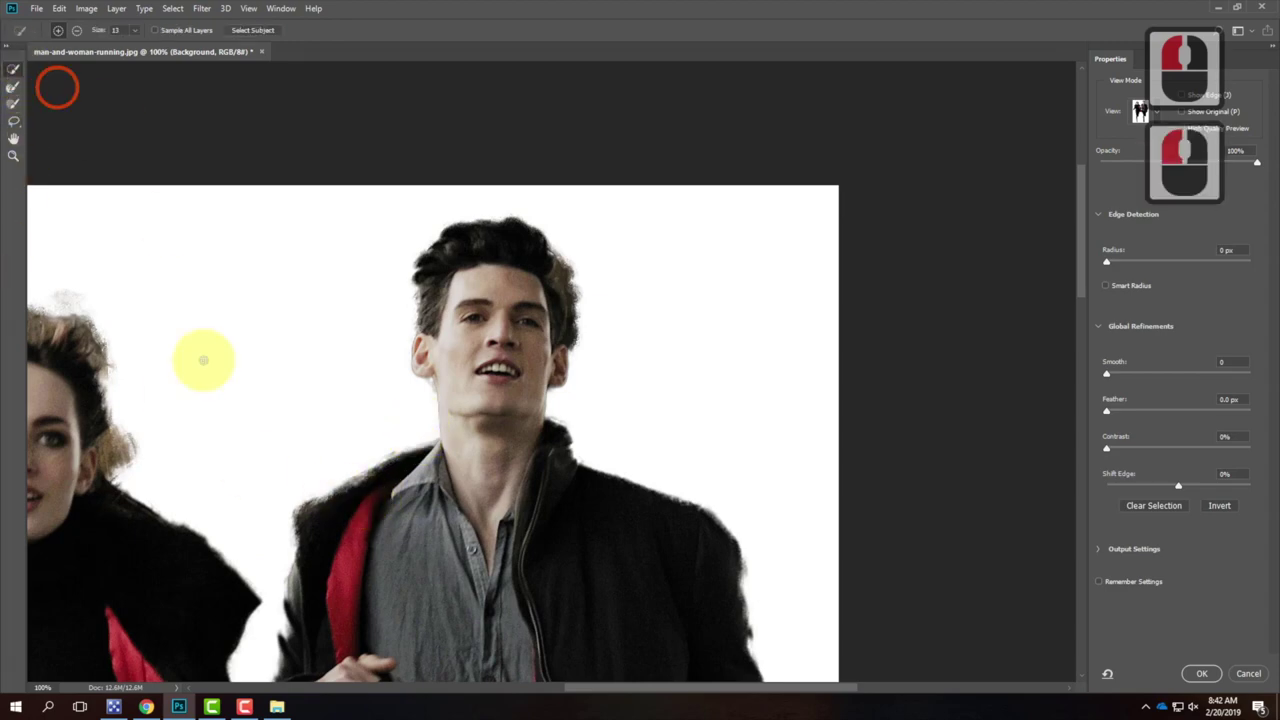
pyautogui.hotkey('ctrl', '=')
pyautogui.hotkey('ctrl', '=')
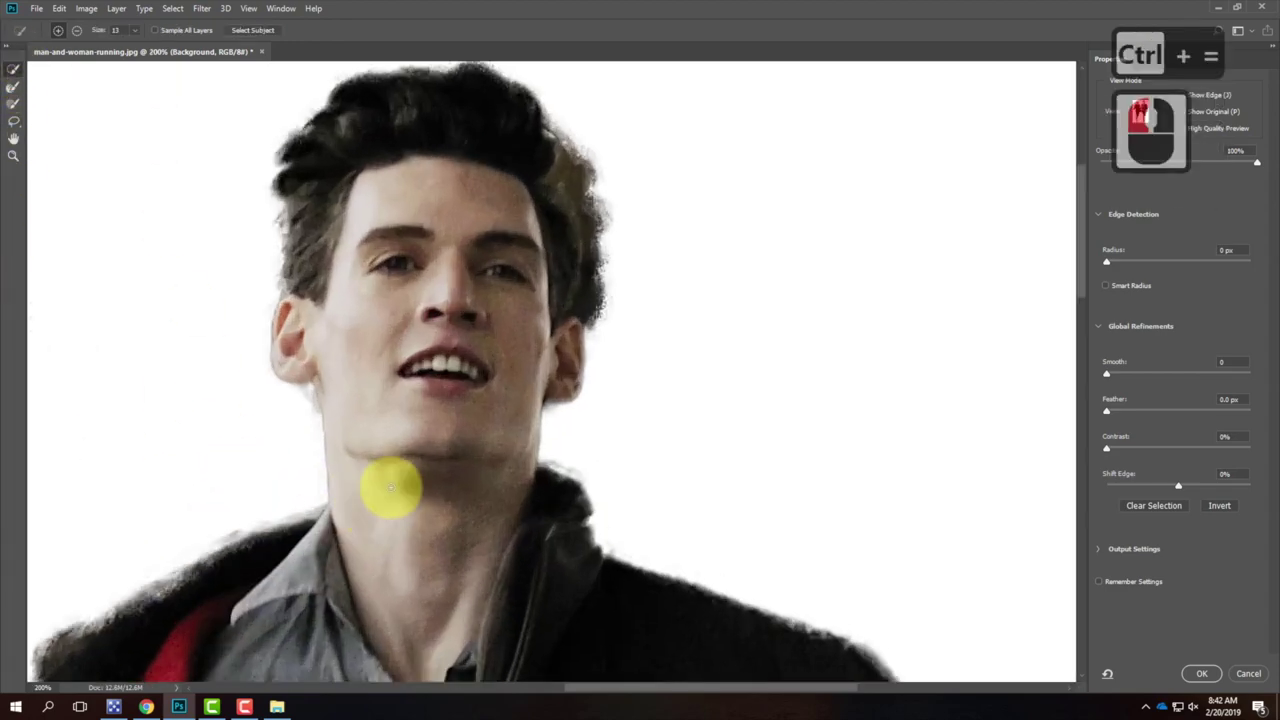
pyautogui.moveTo(226, 508); pyautogui.dragTo(795, 45)
pyautogui.hscroll(10, 628, 157)
pyautogui.scroll(3, 628, 157)
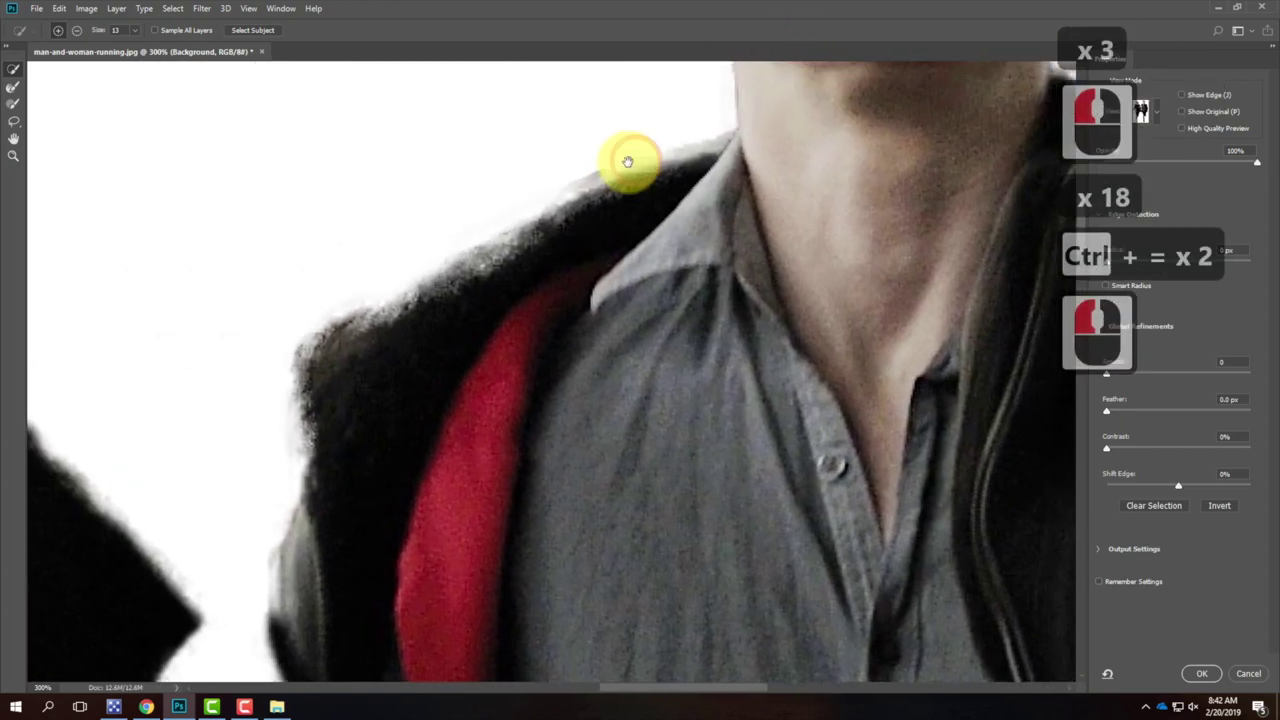
pyautogui.moveTo(557, 232)
pyautogui.mouseDown()
pyautogui.moveTo(366, 341)
pyautogui.moveTo(655, 172)
pyautogui.moveTo(350, 340)
pyautogui.moveTo(331, 374)
pyautogui.moveTo(317, 493)
pyautogui.moveTo(302, 401)
pyautogui.moveTo(312, 351)
pyautogui.moveTo(356, 314)
pyautogui.moveTo(567, 223)
pyautogui.moveTo(578, 336)
pyautogui.moveTo(374, 312)
pyautogui.moveTo(561, 181)
pyautogui.moveTo(634, 172)
pyautogui.moveTo(306, 387)
pyautogui.moveTo(542, 383)
pyautogui.moveTo(385, 390)
pyautogui.moveTo(332, 408)
pyautogui.moveTo(343, 411)
pyautogui.moveTo(338, 355)
pyautogui.moveTo(463, 304)
pyautogui.mouseUp()
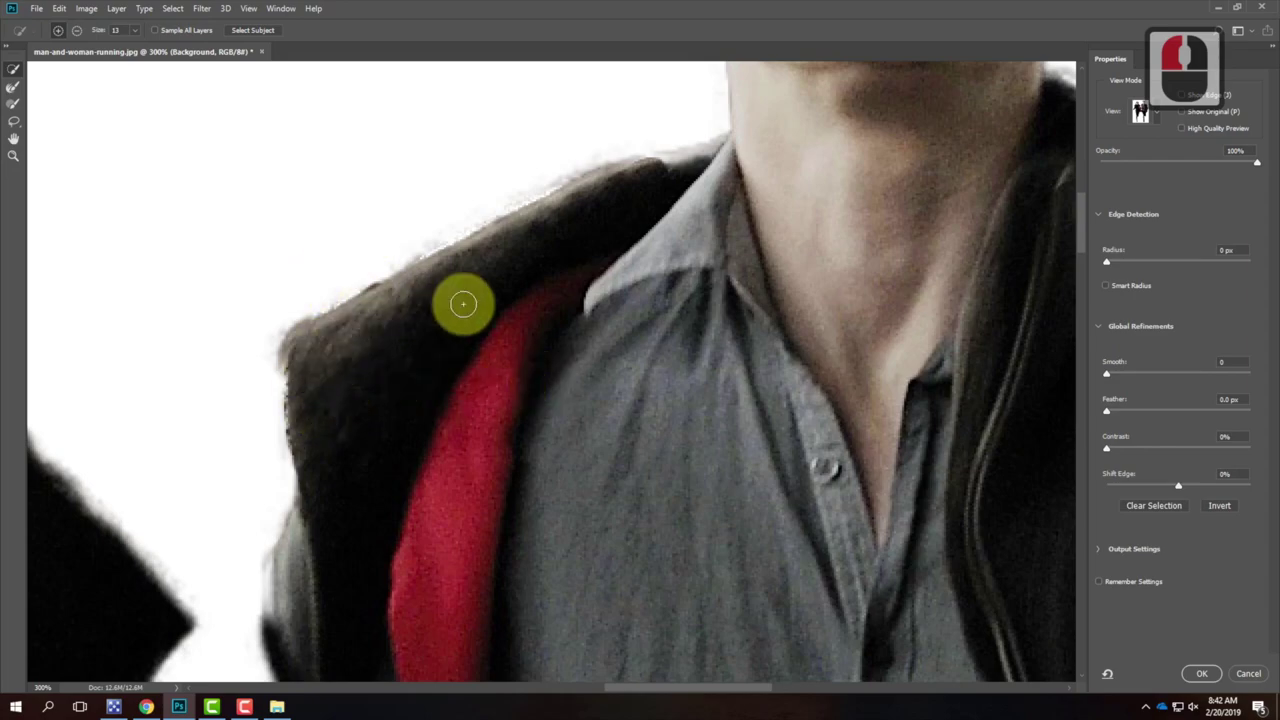
# - Check the whole cutout and apply the refined selection to the couple's layer as a layer mask
pyautogui.hotkey('ctrl', '0')
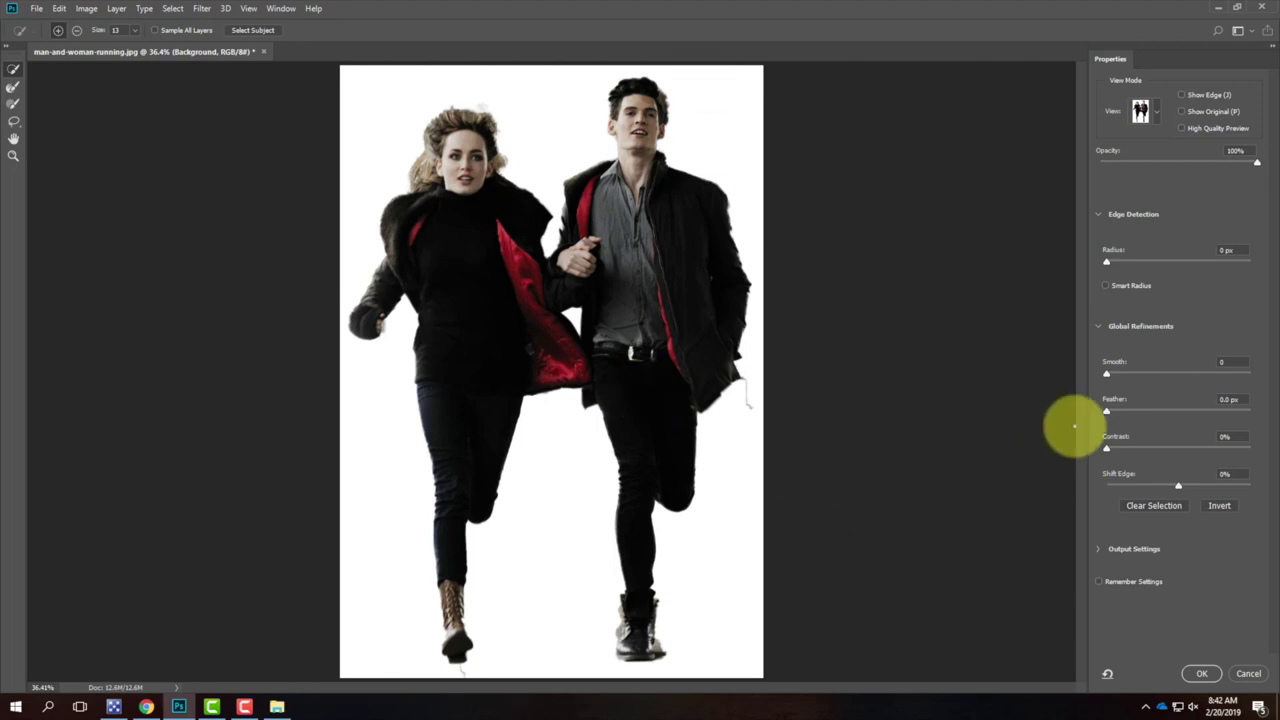
pyautogui.click(1202, 674)
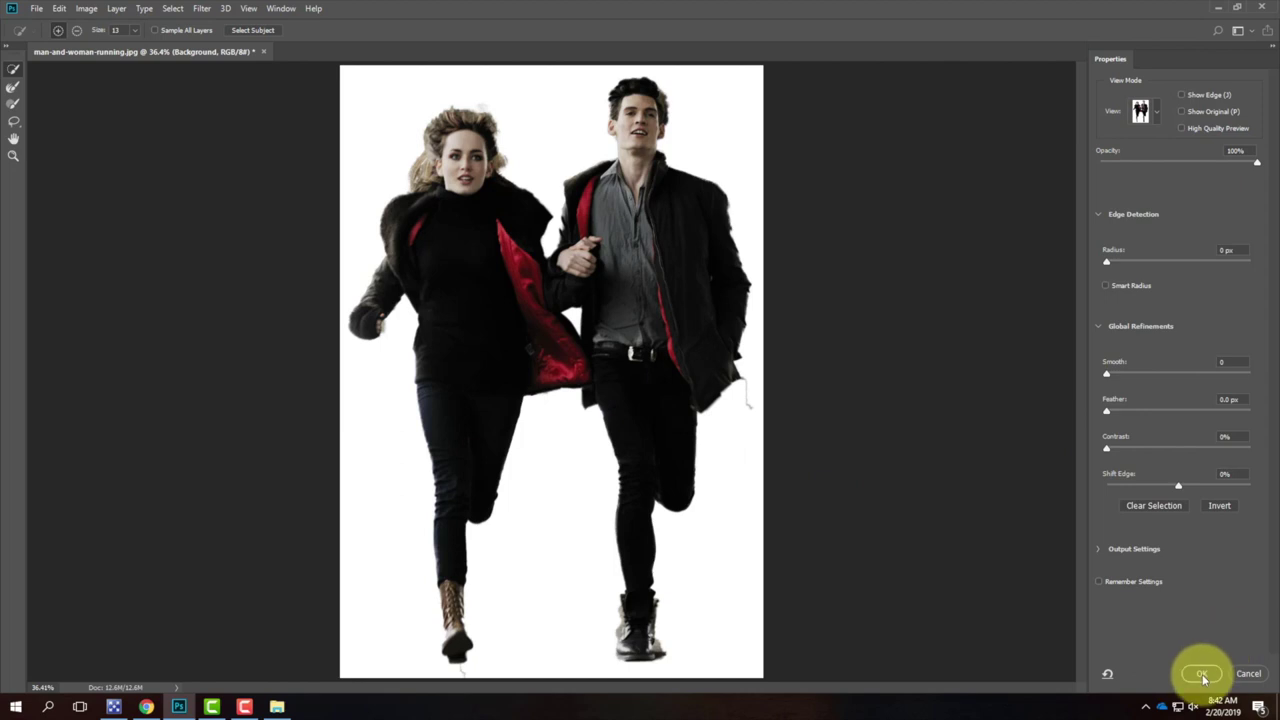
pyautogui.click(1202, 674)
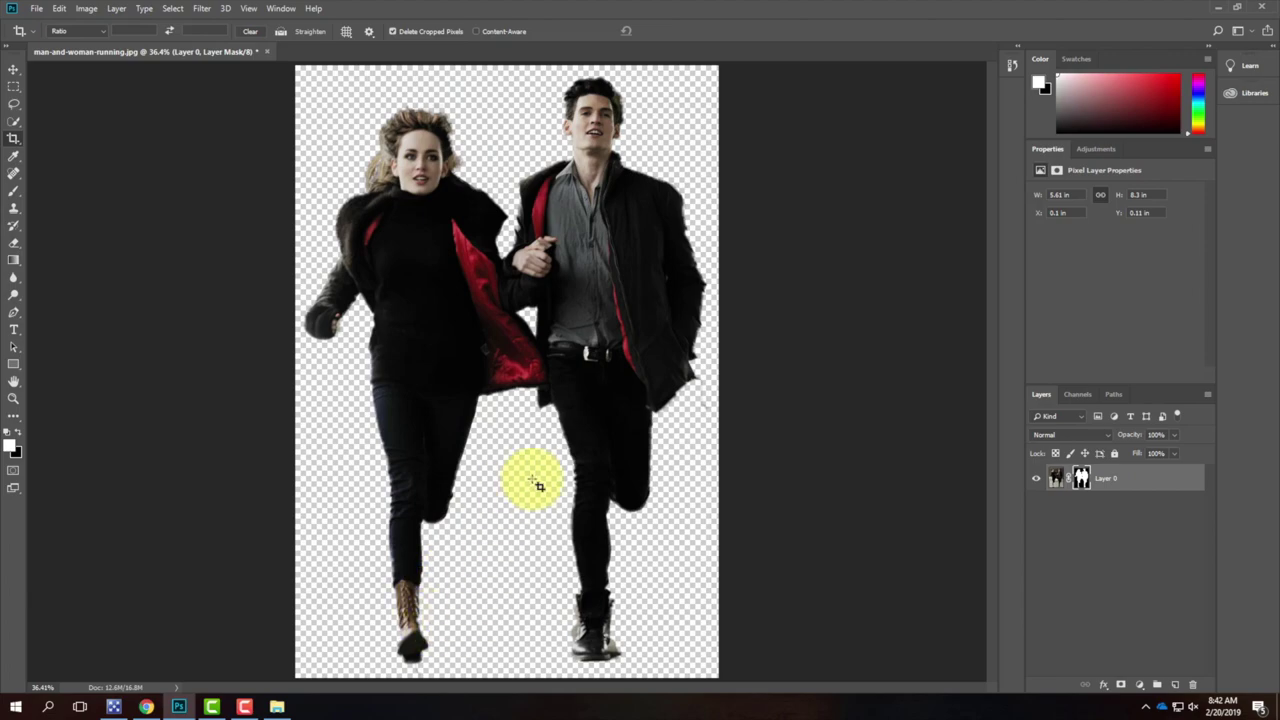
# - Paint black on the couple's layer mask to hide the leftover background along the right side of the man's boot
pyautogui.hotkey('ctrl', '=')
pyautogui.hotkey('ctrl', '=')
pyautogui.hotkey('ctrl', '=')
pyautogui.hotkey('ctrl', '=')
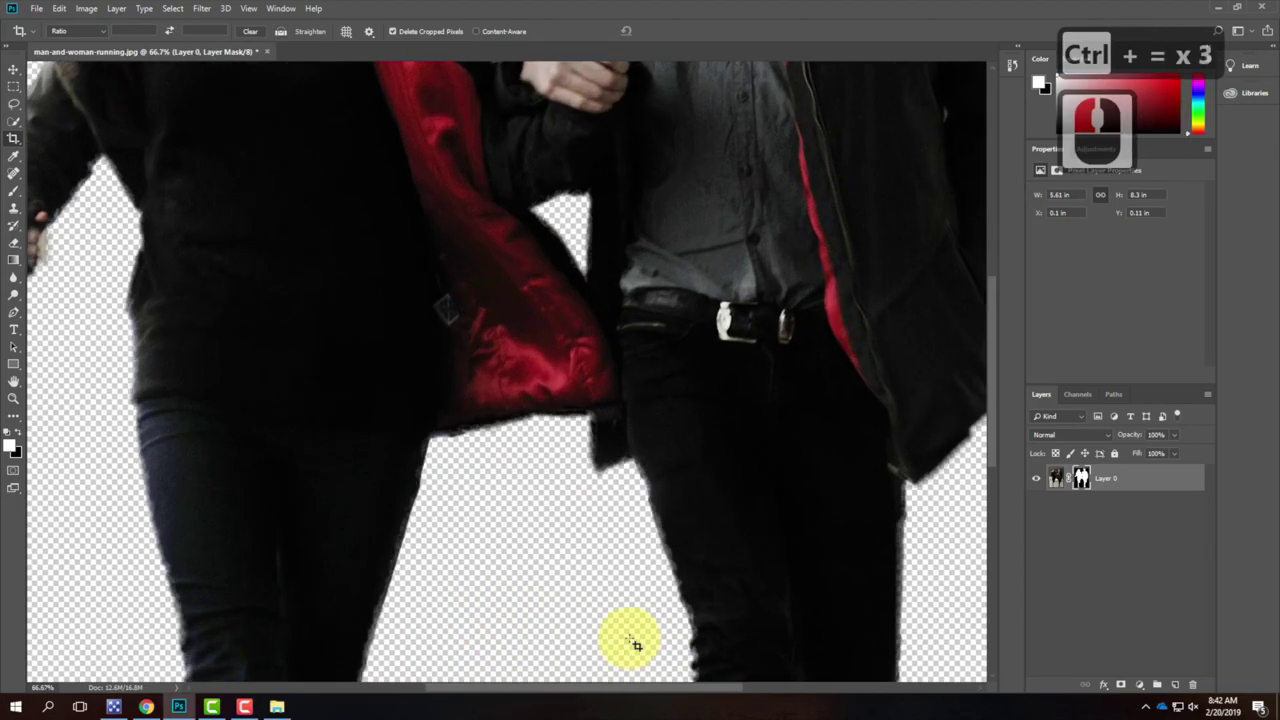
pyautogui.scroll(-10, 920, 514)
pyautogui.hscroll(20, 320, 243)
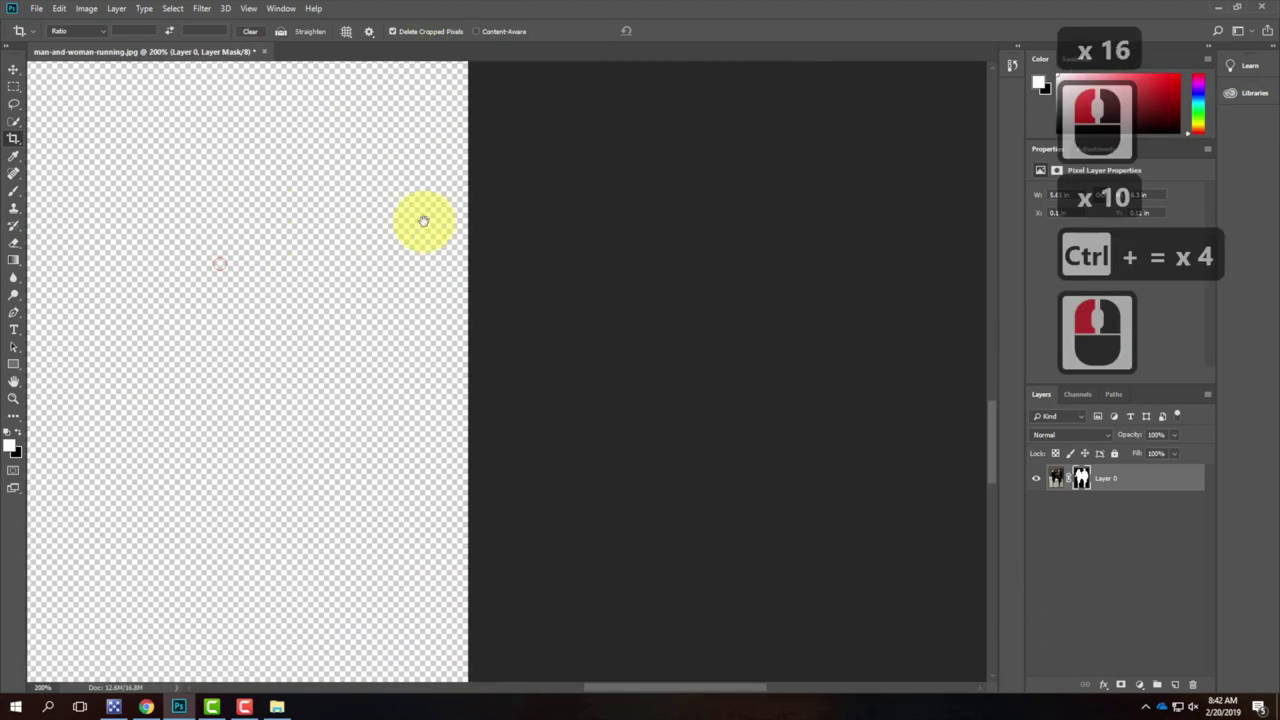
pyautogui.hscroll(-16, 760, 190)
pyautogui.scroll(-2, 471, 277)
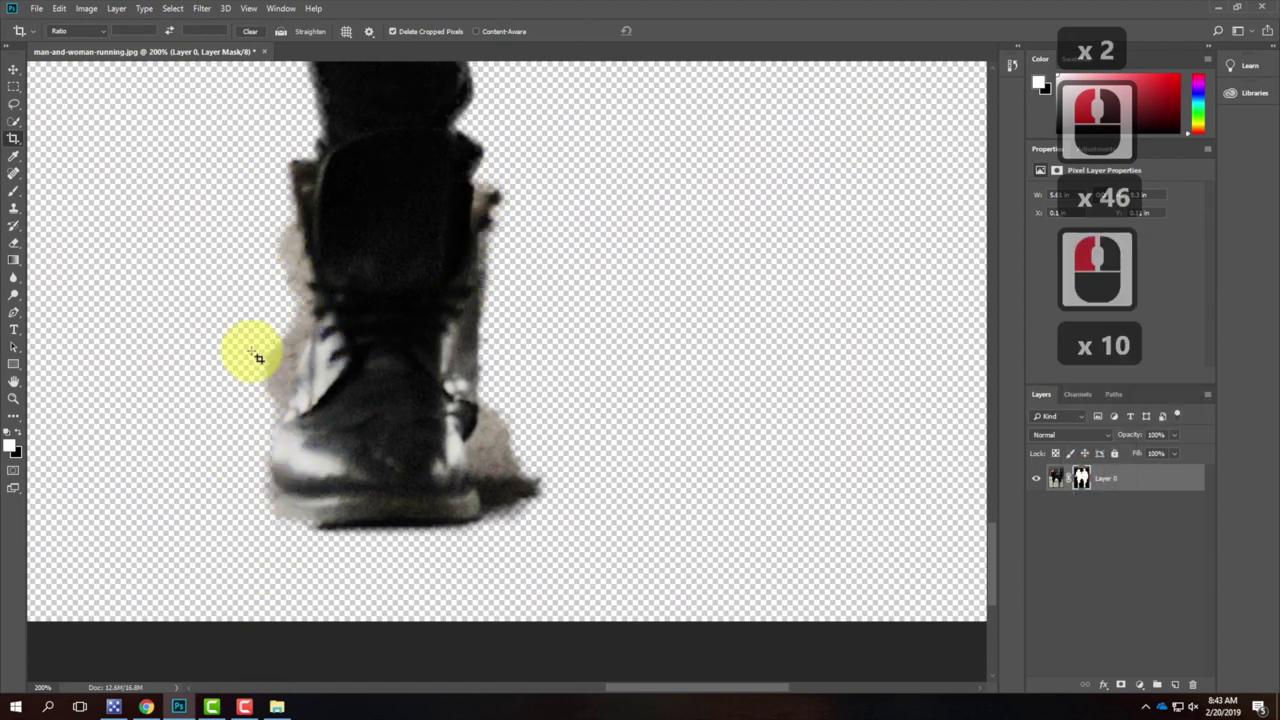
pyautogui.click(1083, 481)
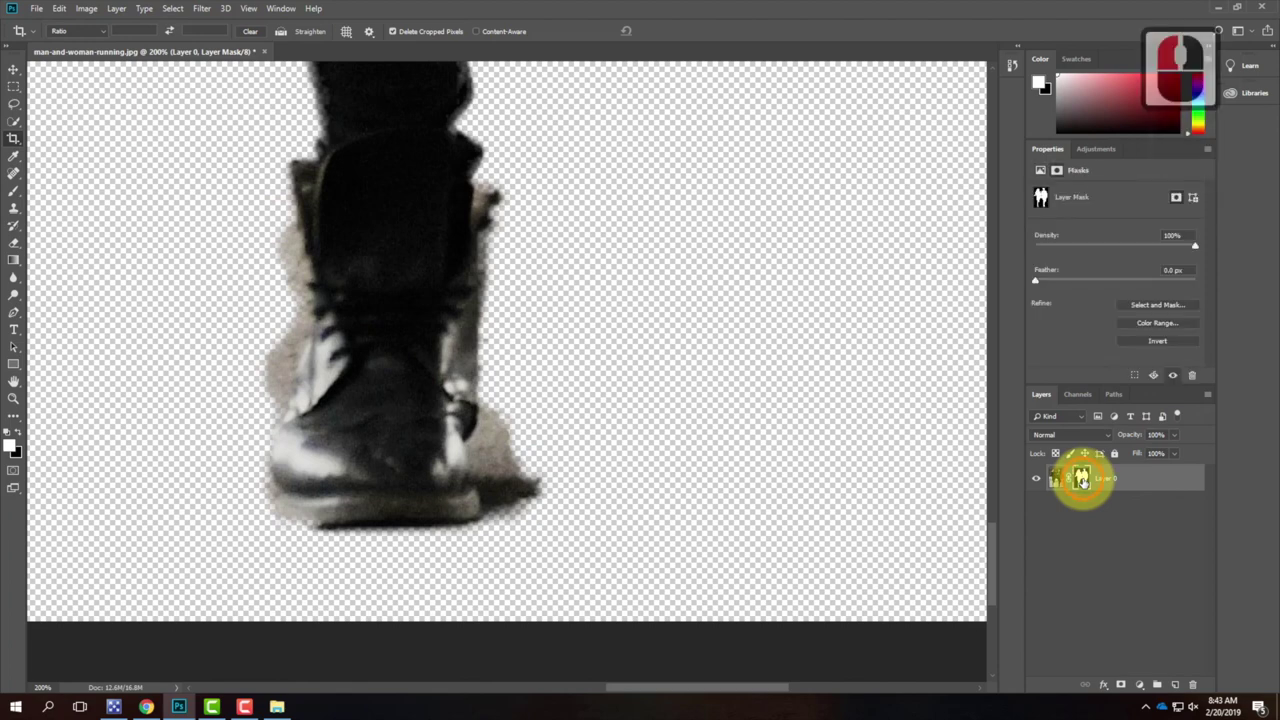
pyautogui.click(15, 190)
pyautogui.click(19, 432)
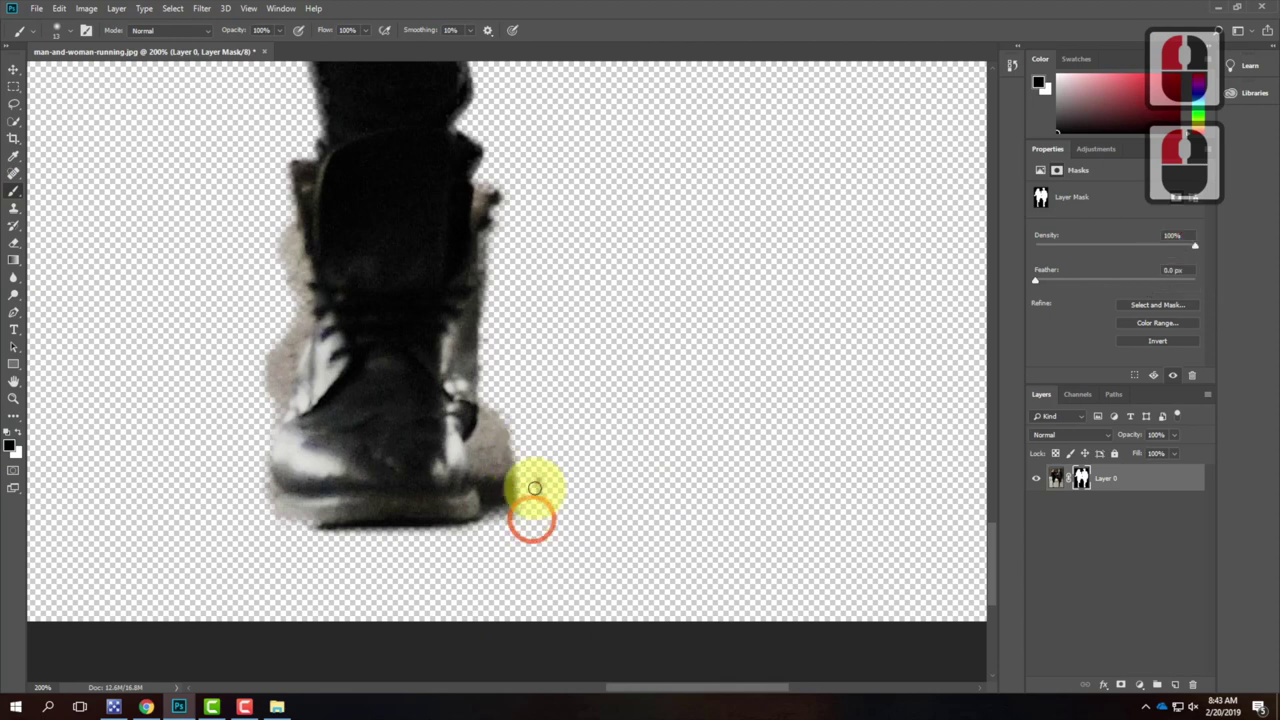
pyautogui.moveTo(517, 489)
pyautogui.mouseDown()
pyautogui.moveTo(472, 537)
pyautogui.moveTo(488, 500)
pyautogui.mouseUp()
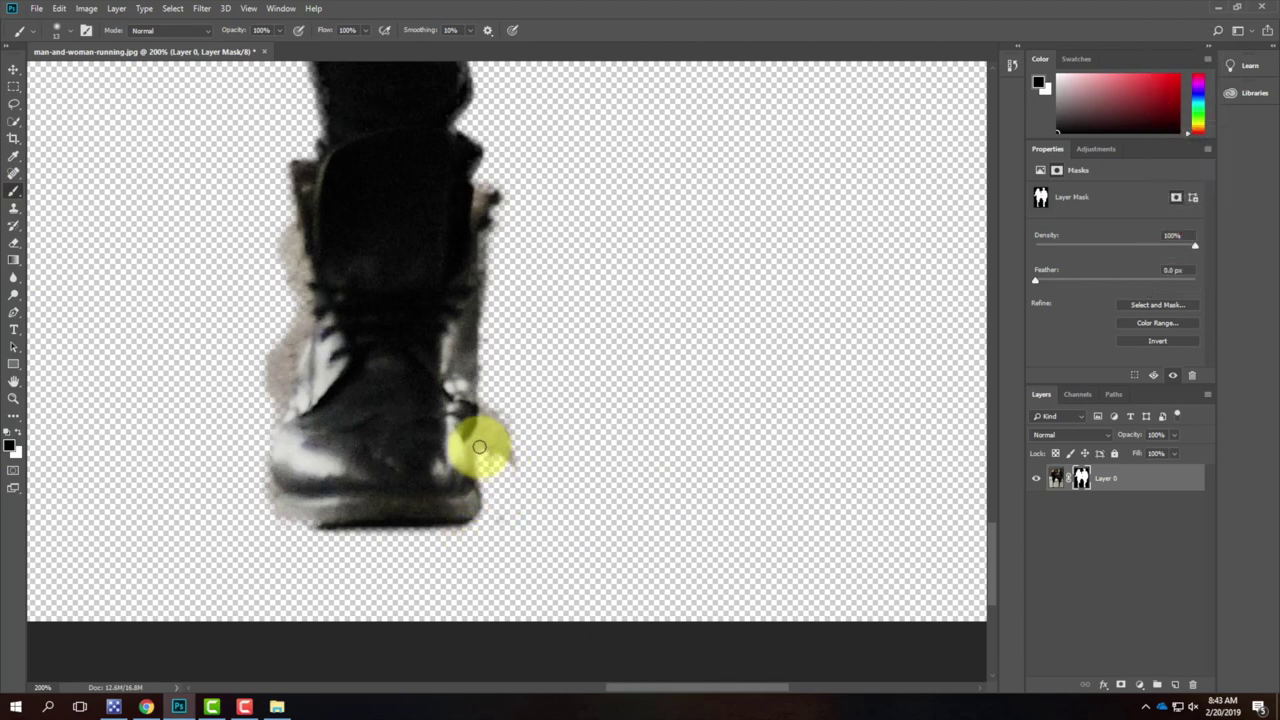
pyautogui.moveTo(488, 399); pyautogui.dragTo(502, 421)
pyautogui.moveTo(512, 483)
pyautogui.mouseDown()
pyautogui.moveTo(526, 480)
pyautogui.moveTo(507, 264)
pyautogui.mouseUp()
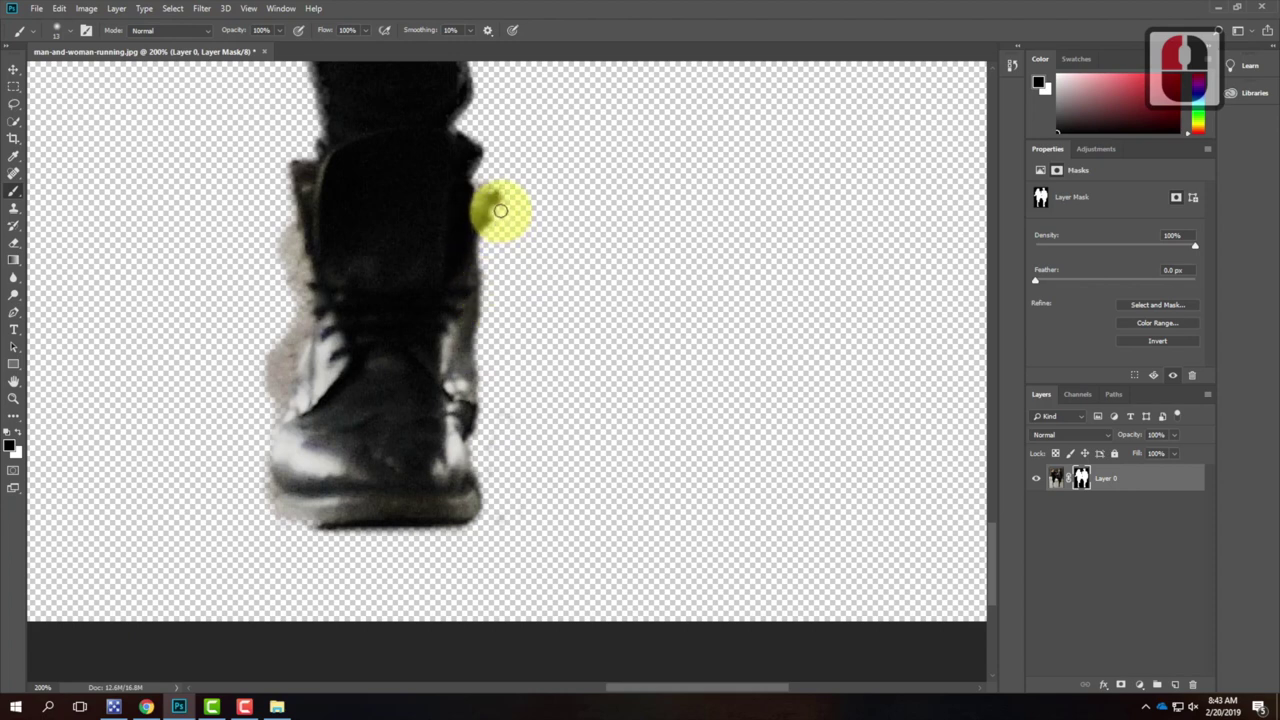
pyautogui.moveTo(500, 210); pyautogui.dragTo(509, 197)
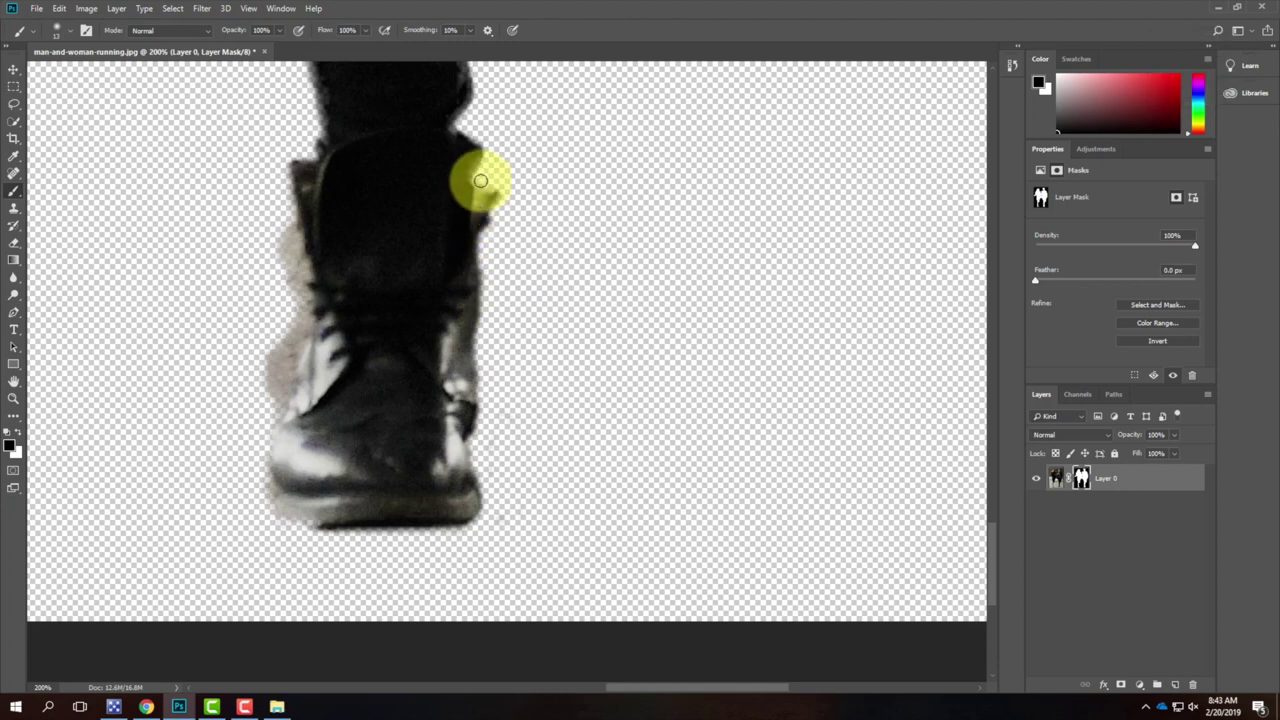
# - Mask out the background left of the boot's shaft and laces with black, and restore the overpainted shaft edge with white
pyautogui.moveTo(300, 236); pyautogui.dragTo(294, 237)
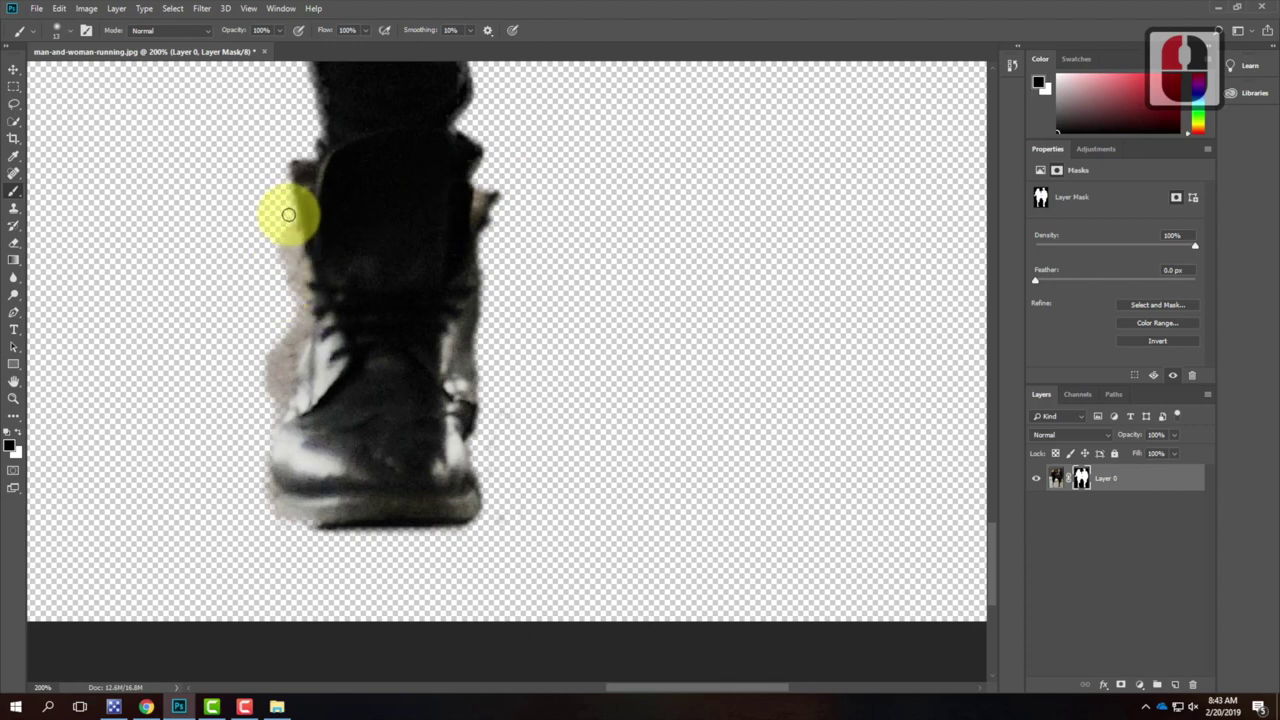
pyautogui.moveTo(288, 294)
pyautogui.mouseDown()
pyautogui.moveTo(289, 208)
pyautogui.moveTo(313, 273)
pyautogui.moveTo(272, 366)
pyautogui.moveTo(306, 266)
pyautogui.mouseUp()
pyautogui.click(15, 208)
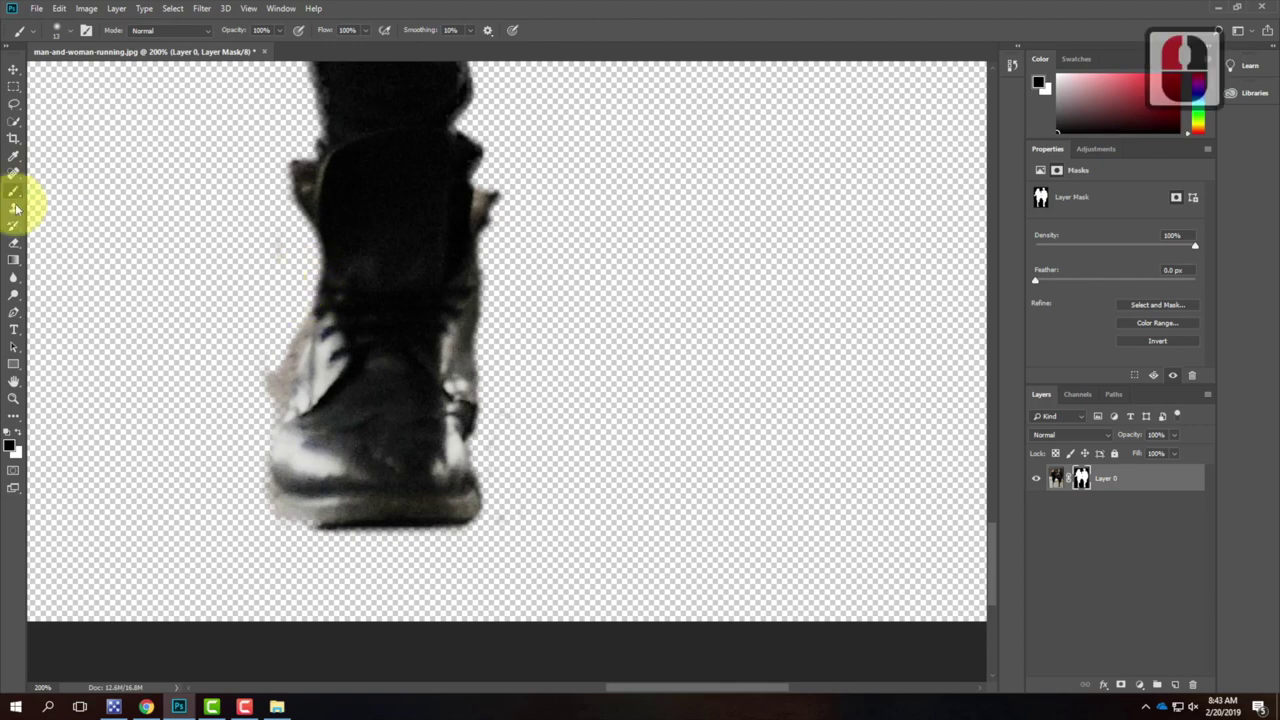
pyautogui.click(22, 434)
pyautogui.moveTo(314, 271)
pyautogui.mouseDown()
pyautogui.moveTo(317, 206)
pyautogui.moveTo(314, 294)
pyautogui.moveTo(316, 210)
pyautogui.mouseUp()
pyautogui.click(12, 466)
pyautogui.click(22, 434)
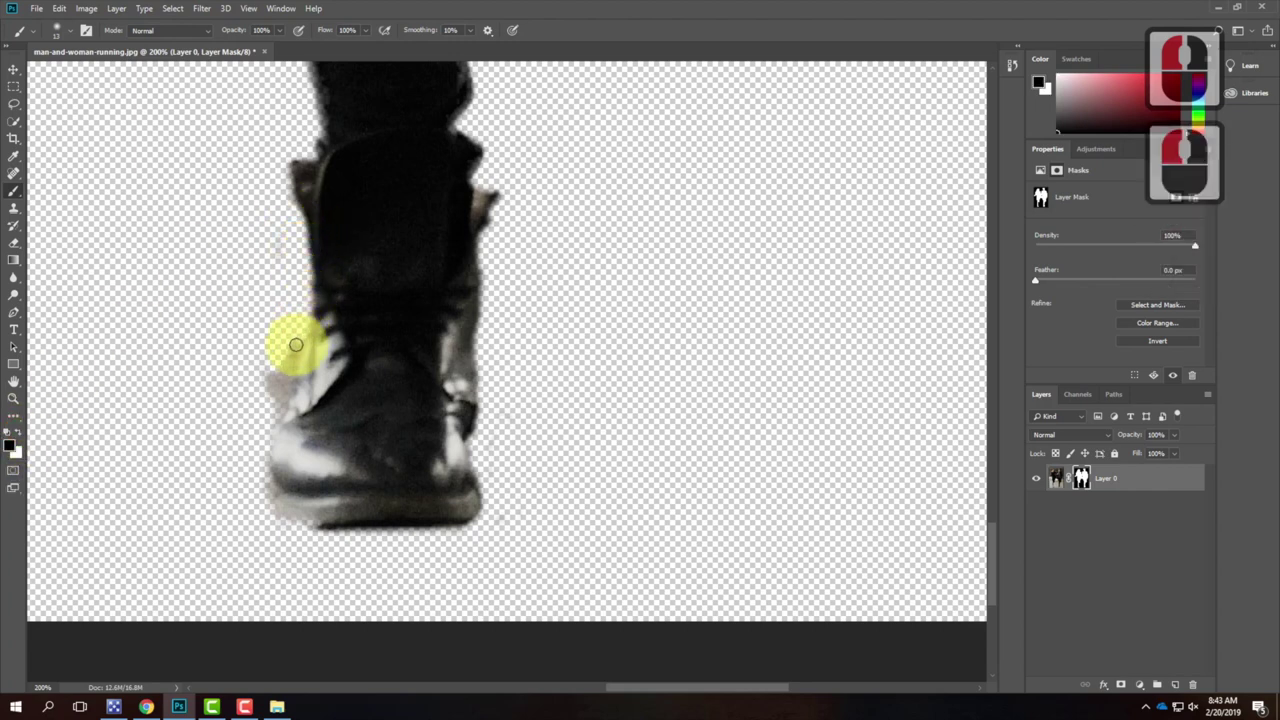
pyautogui.moveTo(271, 418); pyautogui.dragTo(283, 370)
# - Clean the mask around the boot's toe with black and paint the lost toe and sole edge back in with white
pyautogui.moveTo(257, 423)
pyautogui.mouseDown()
pyautogui.moveTo(1063, 471)
pyautogui.moveTo(457, 591)
pyautogui.moveTo(283, 512)
pyautogui.moveTo(305, 526)
pyautogui.mouseUp()
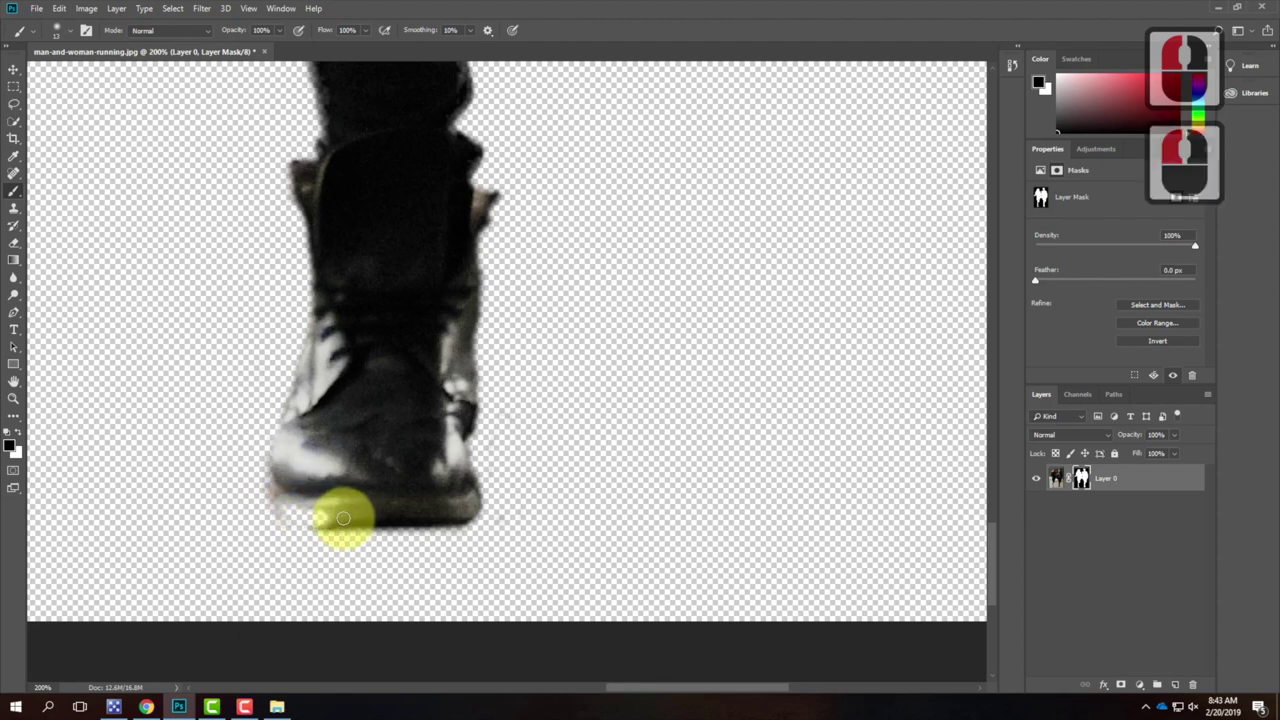
pyautogui.click(19, 431)
pyautogui.moveTo(277, 494)
pyautogui.mouseDown()
pyautogui.moveTo(329, 521)
pyautogui.moveTo(291, 489)
pyautogui.moveTo(330, 509)
pyautogui.moveTo(281, 497)
pyautogui.moveTo(282, 457)
pyautogui.moveTo(273, 505)
pyautogui.moveTo(323, 524)
pyautogui.moveTo(363, 518)
pyautogui.moveTo(294, 503)
pyautogui.moveTo(277, 451)
pyautogui.mouseUp()
pyautogui.click(21, 430)
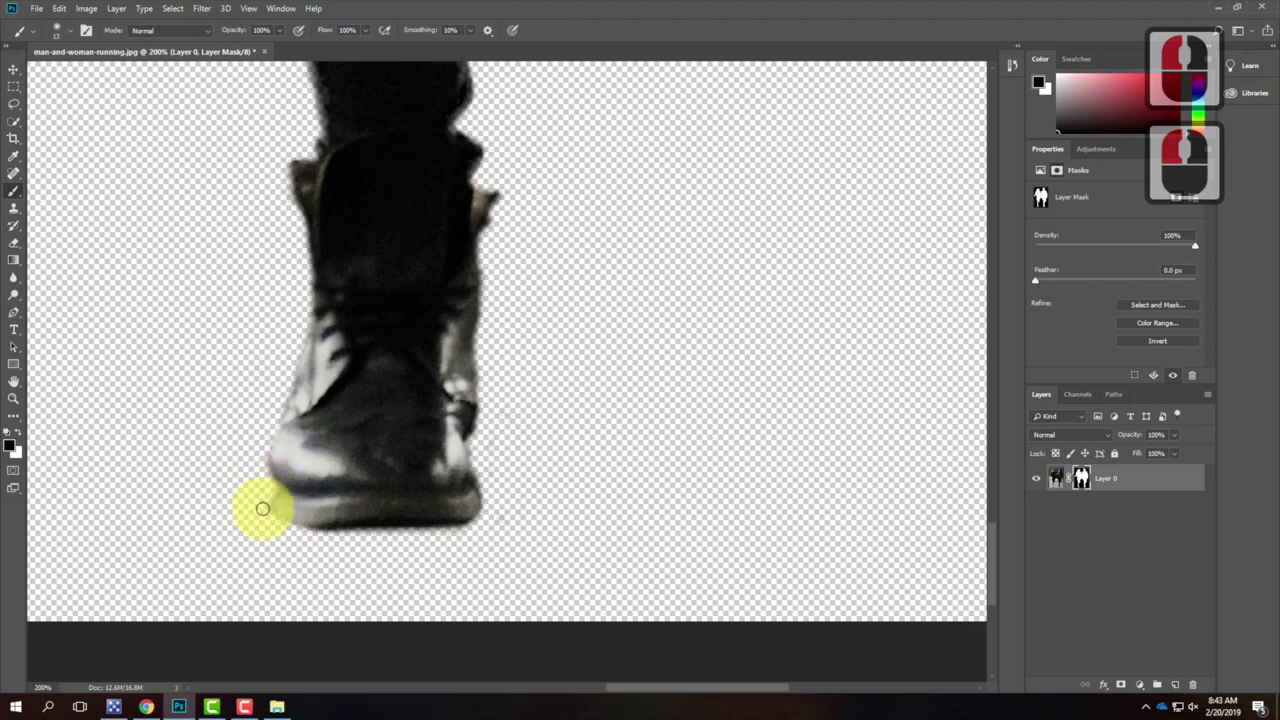
pyautogui.moveTo(259, 458); pyautogui.dragTo(277, 363)
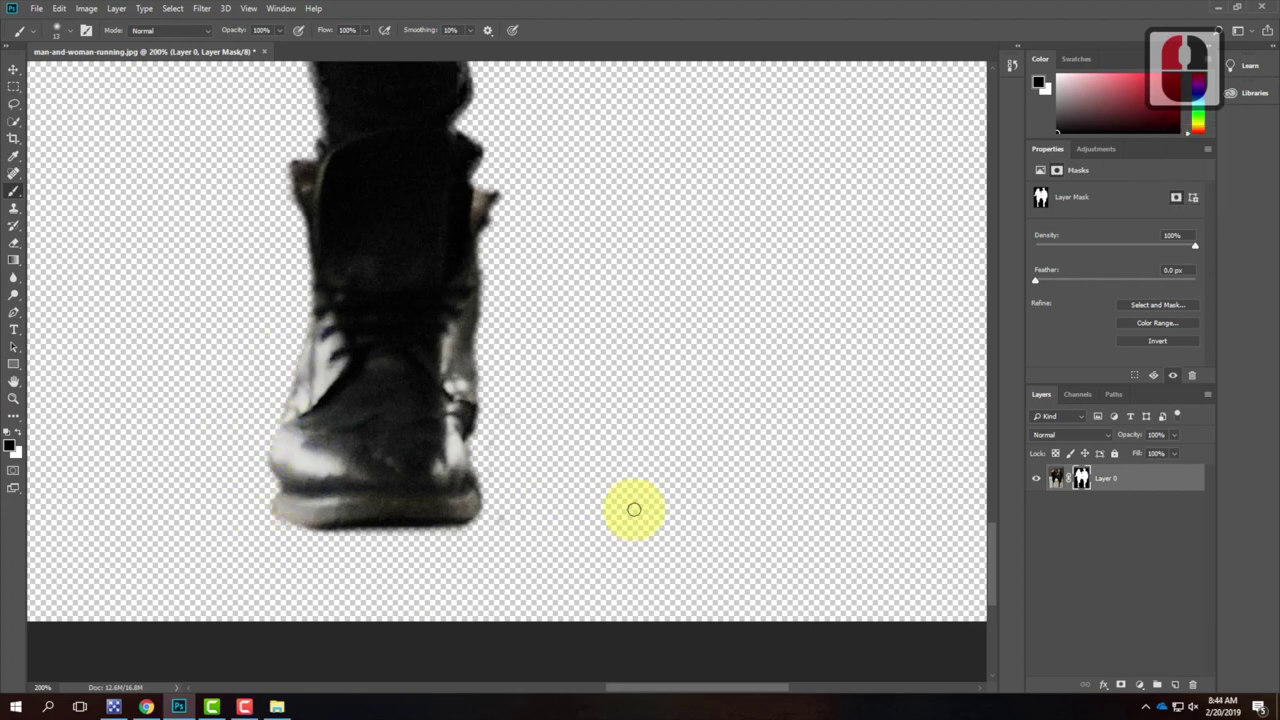
pyautogui.hotkey('ctrl', '0')
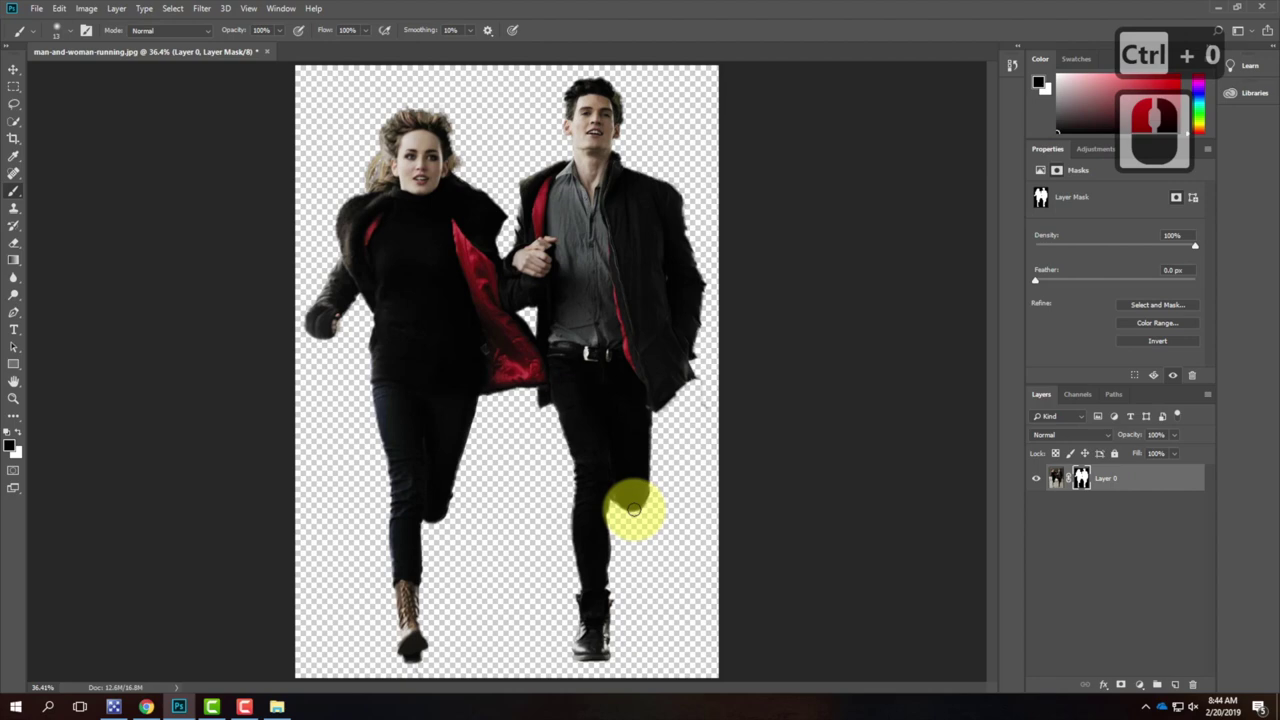
pyautogui.click(36, 8)
pyautogui.click(43, 45)
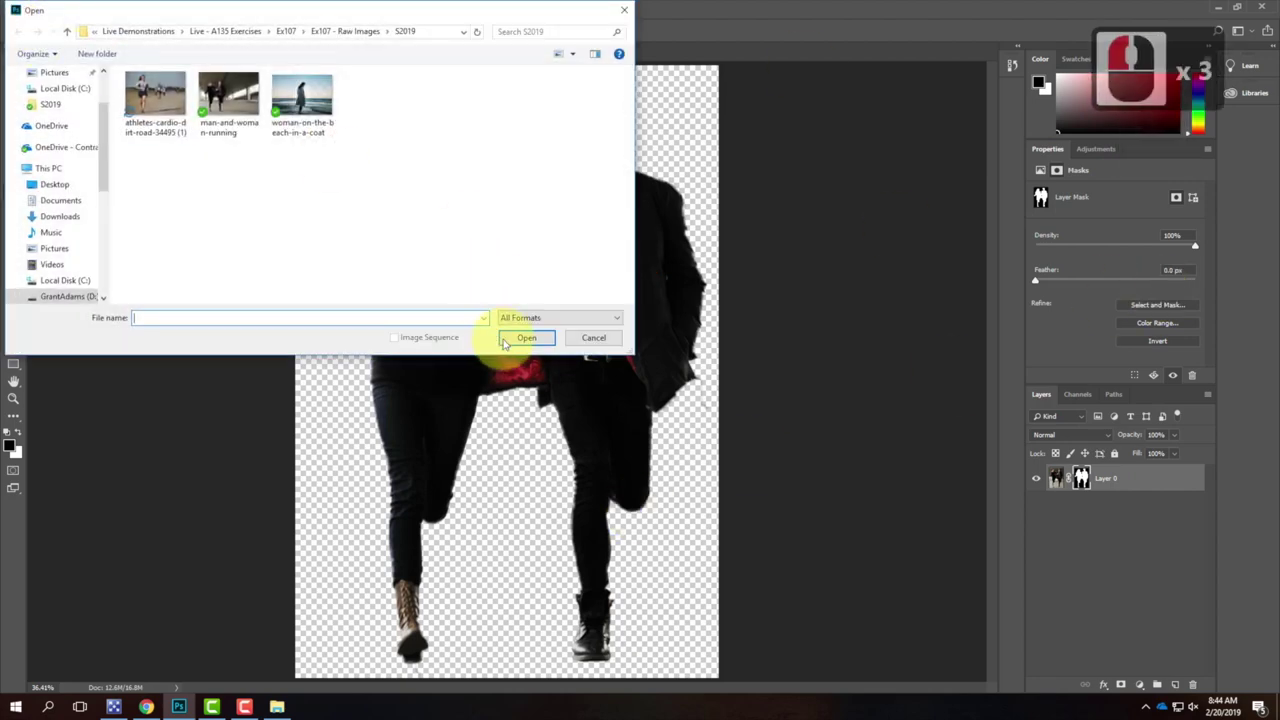
pyautogui.click(594, 338)
# - Open the woman-on-the-beach-in-a-coat image from the S2019 raw images folder
pyautogui.click(43, 9)
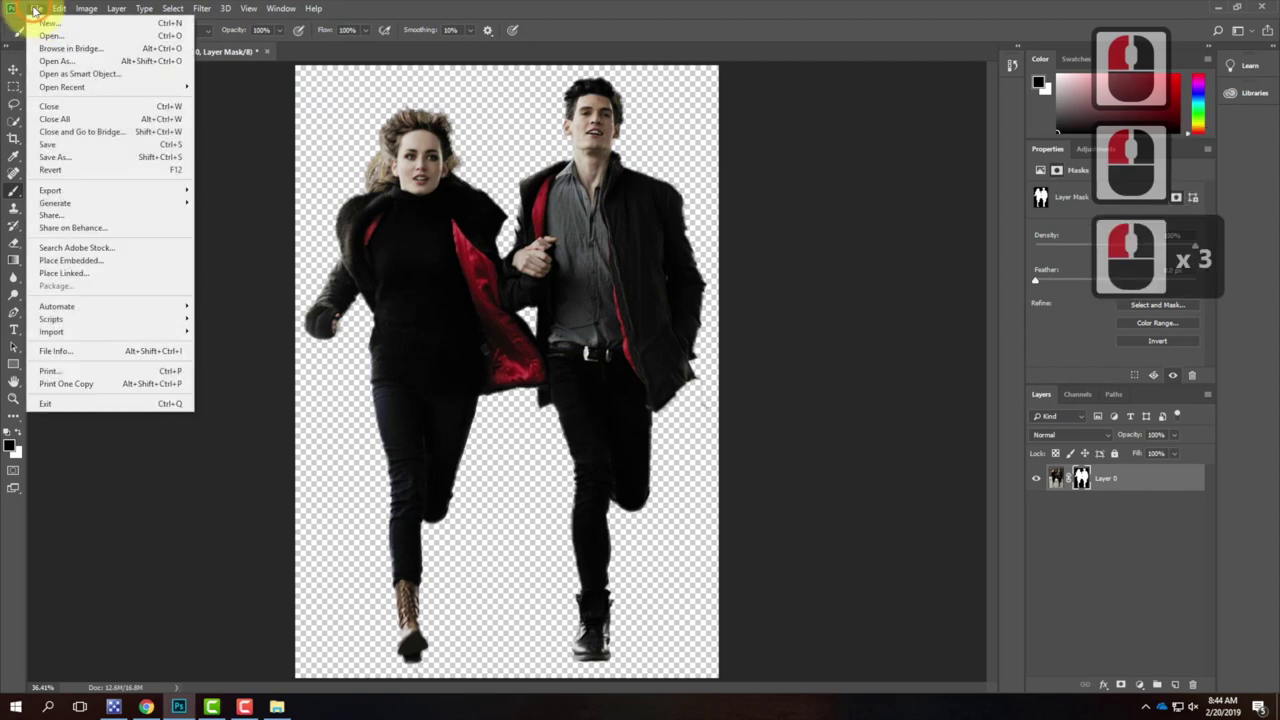
pyautogui.click(100, 35)
pyautogui.click(300, 100)
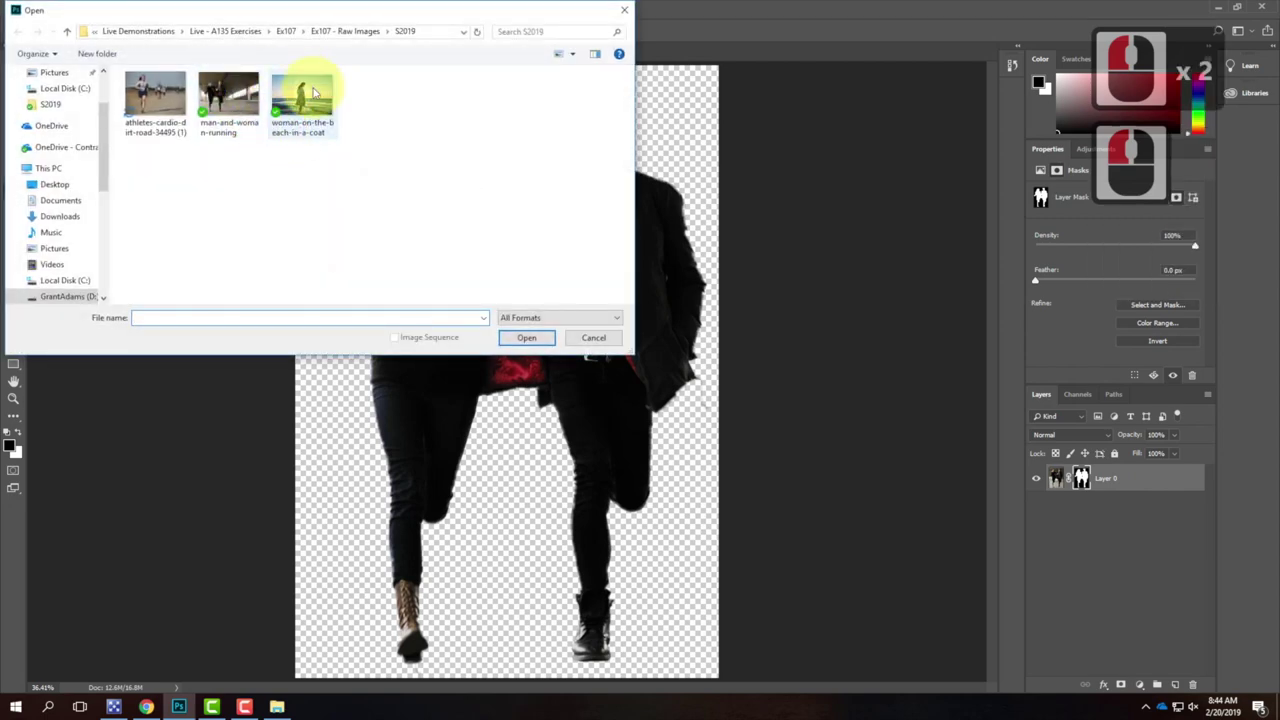
pyautogui.click(526, 337)
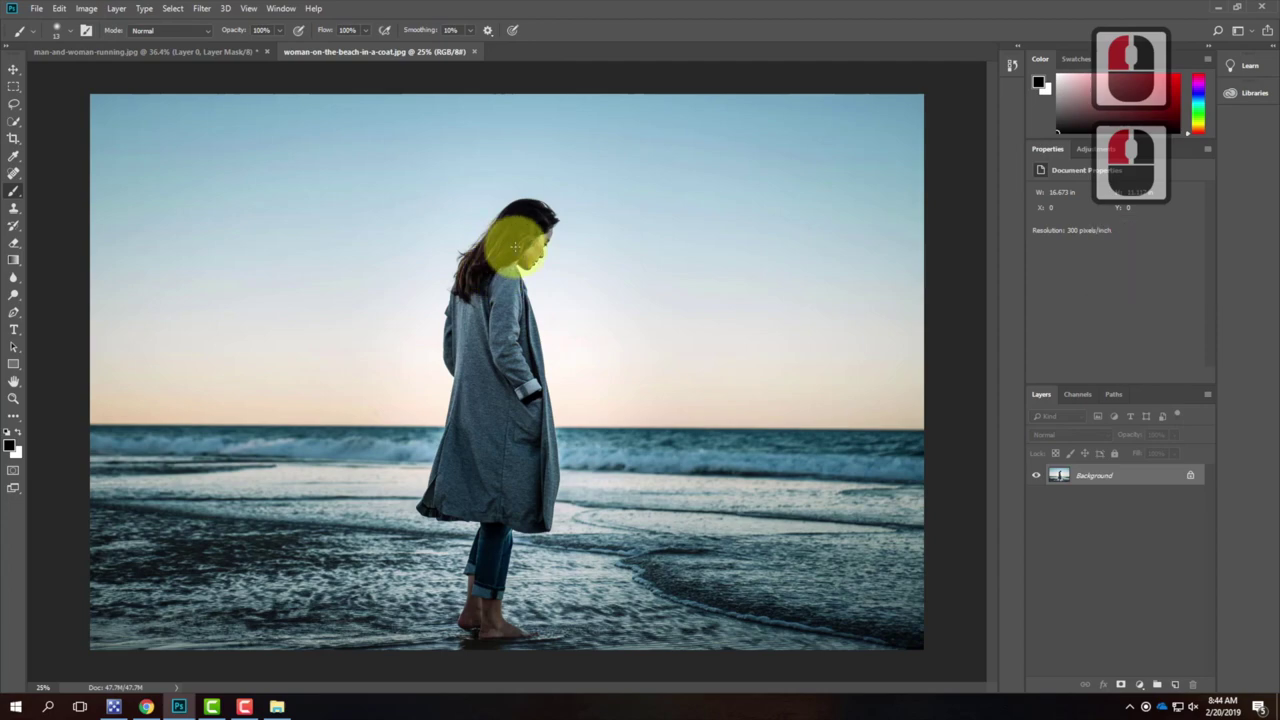
# - Examine the loose hair strands around the woman's head up close and her whole figure in the beach photo
pyautogui.hotkey('ctrl', '=')
pyautogui.hotkey('ctrl', '=')
pyautogui.hotkey('ctrl', '=')
pyautogui.hotkey('ctrl', '=')
pyautogui.hotkey('ctrl', '=')
pyautogui.scroll(15, 515, 245)
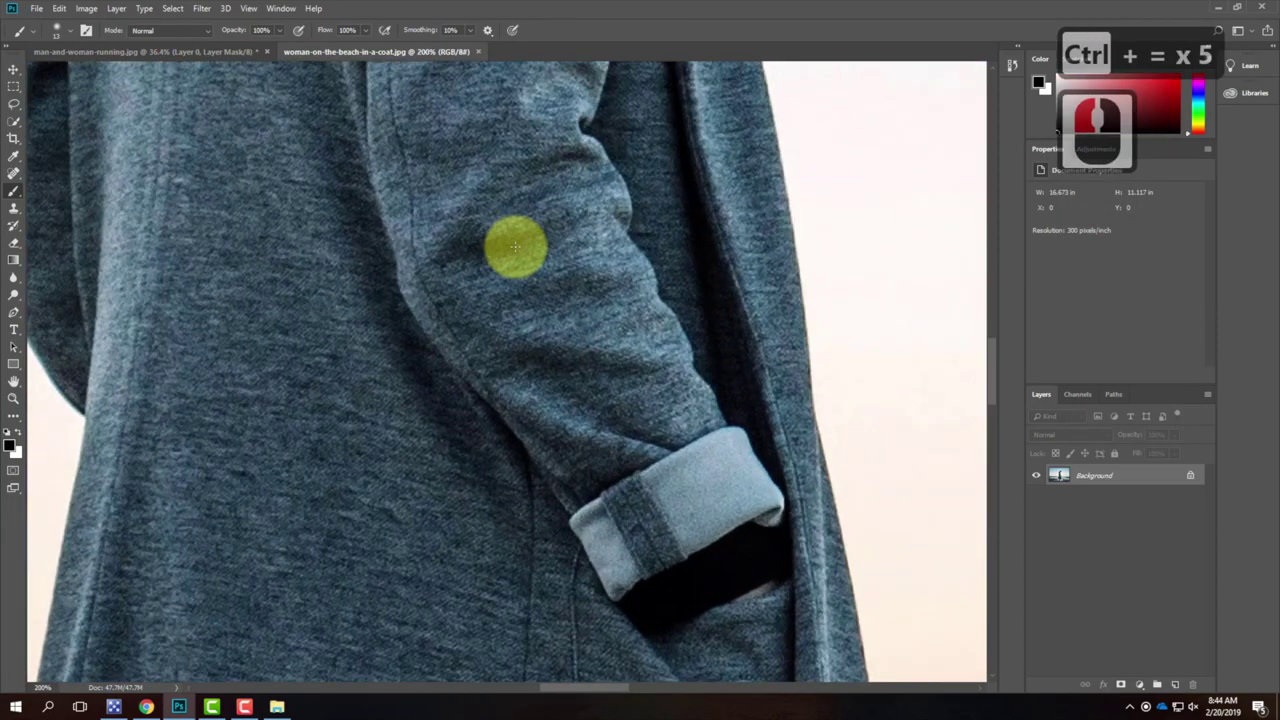
pyautogui.scroll(20, 511, 302)
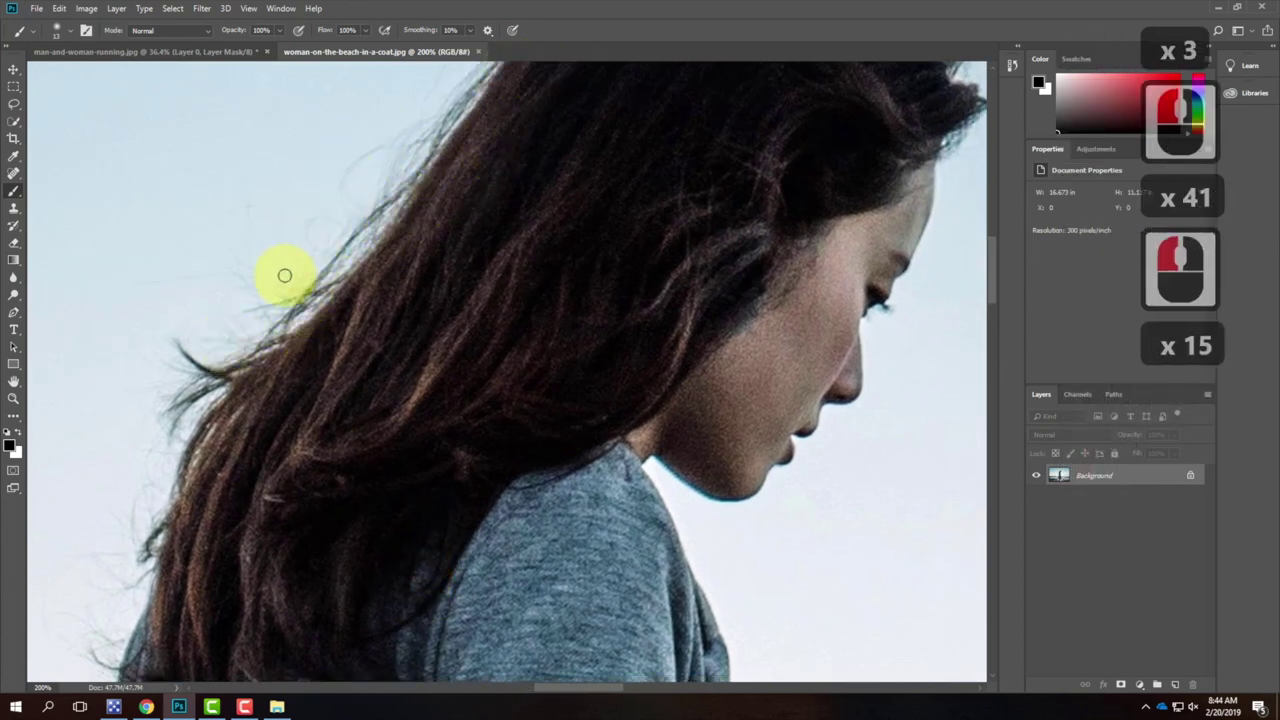
pyautogui.moveTo(620, 150); pyautogui.dragTo(595, 337)
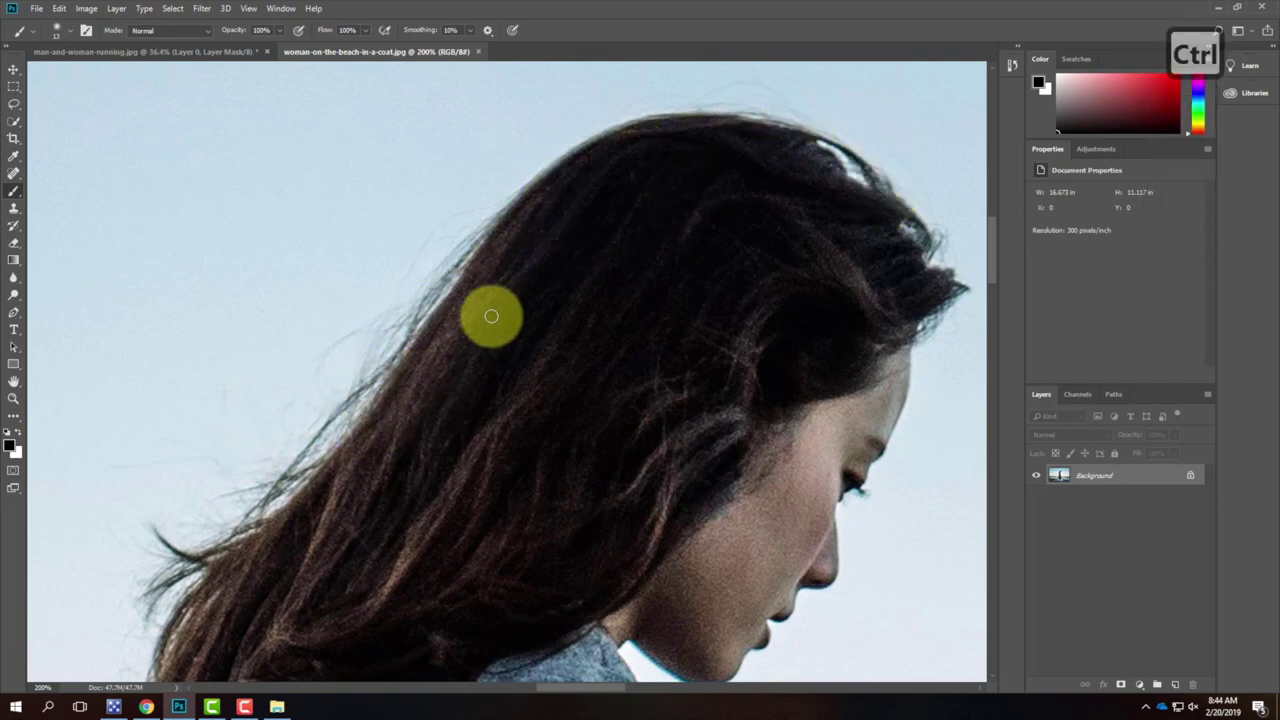
pyautogui.hotkey('ctrl', '-')
pyautogui.hotkey('ctrl', '-')
pyautogui.hotkey('ctrl', '-')
pyautogui.hotkey('ctrl', '-')
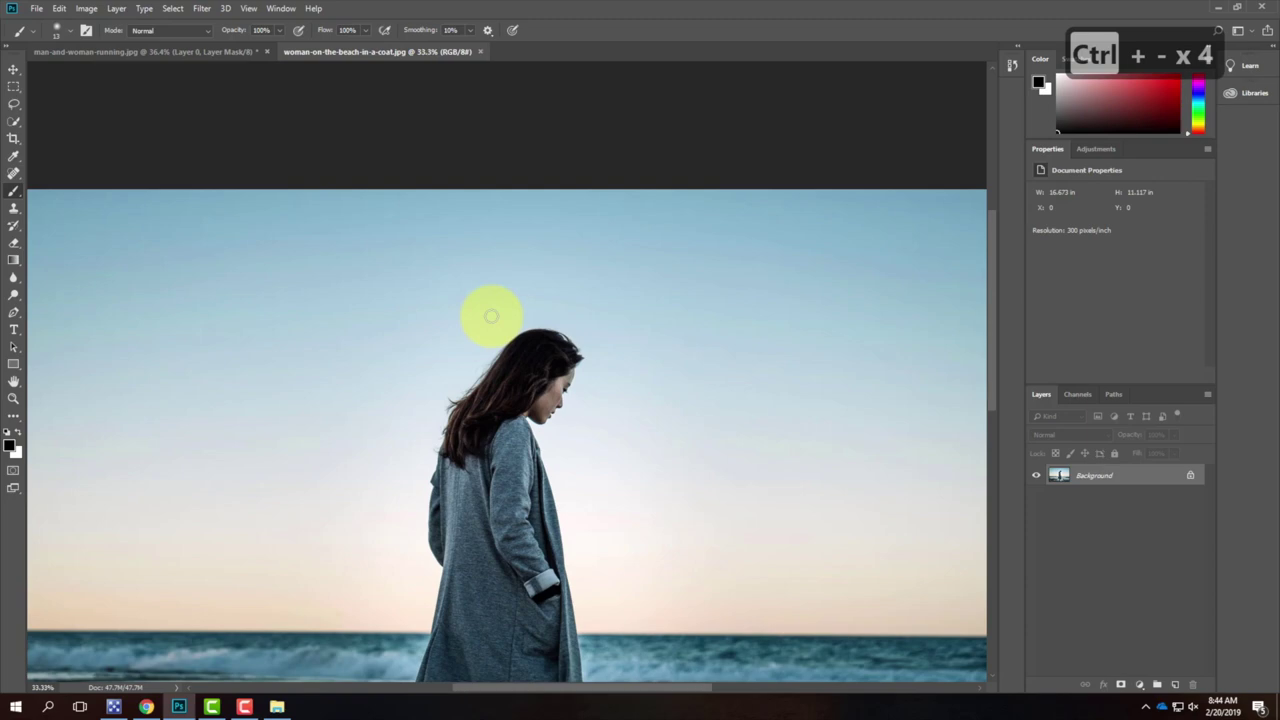
pyautogui.scroll(-17, 586, 200)
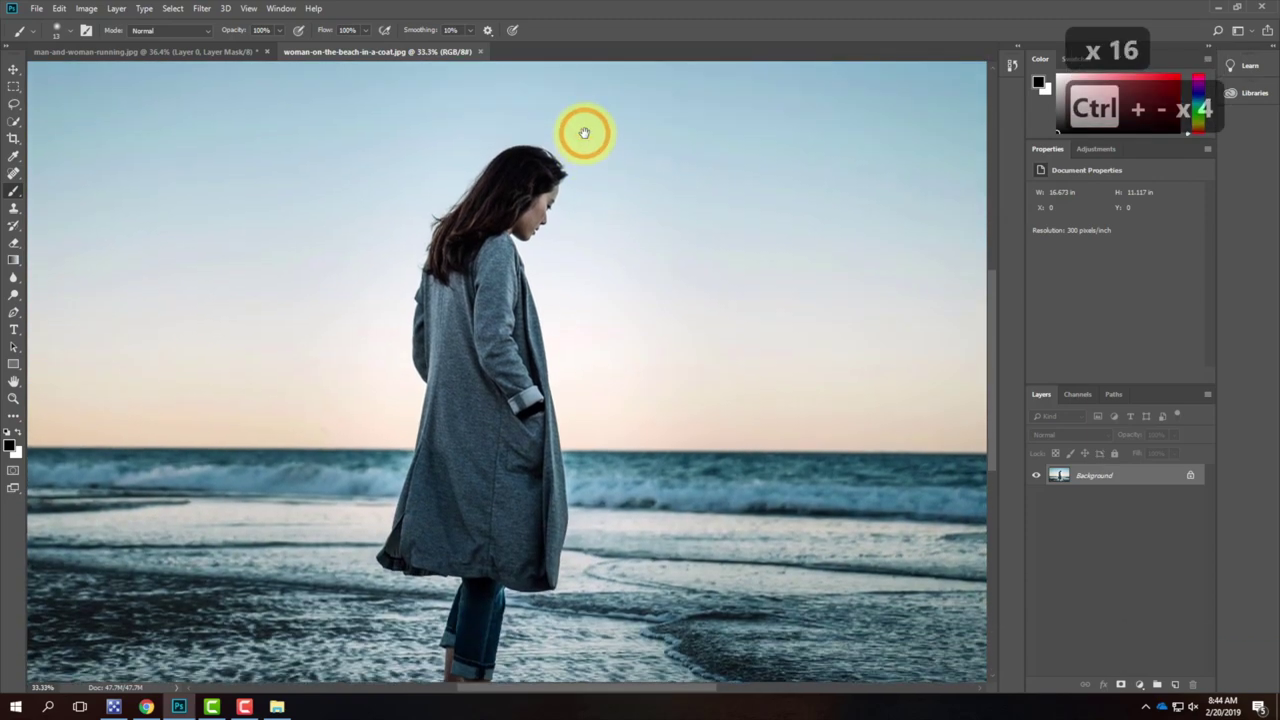
pyautogui.press('ctrl')
pyautogui.hotkey('ctrl', '0')
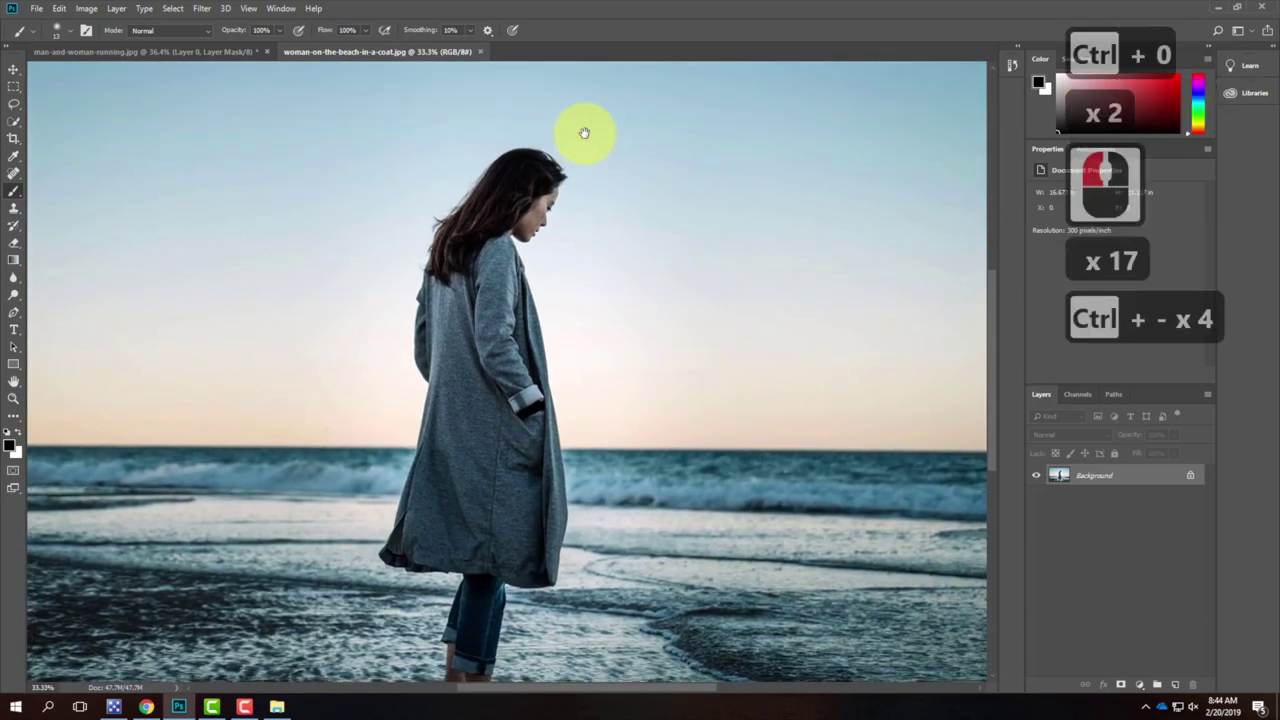
# - Crop the beach photo tightly around the standing woman, to about 3.7 by 9.2 in
pyautogui.click(13, 138)
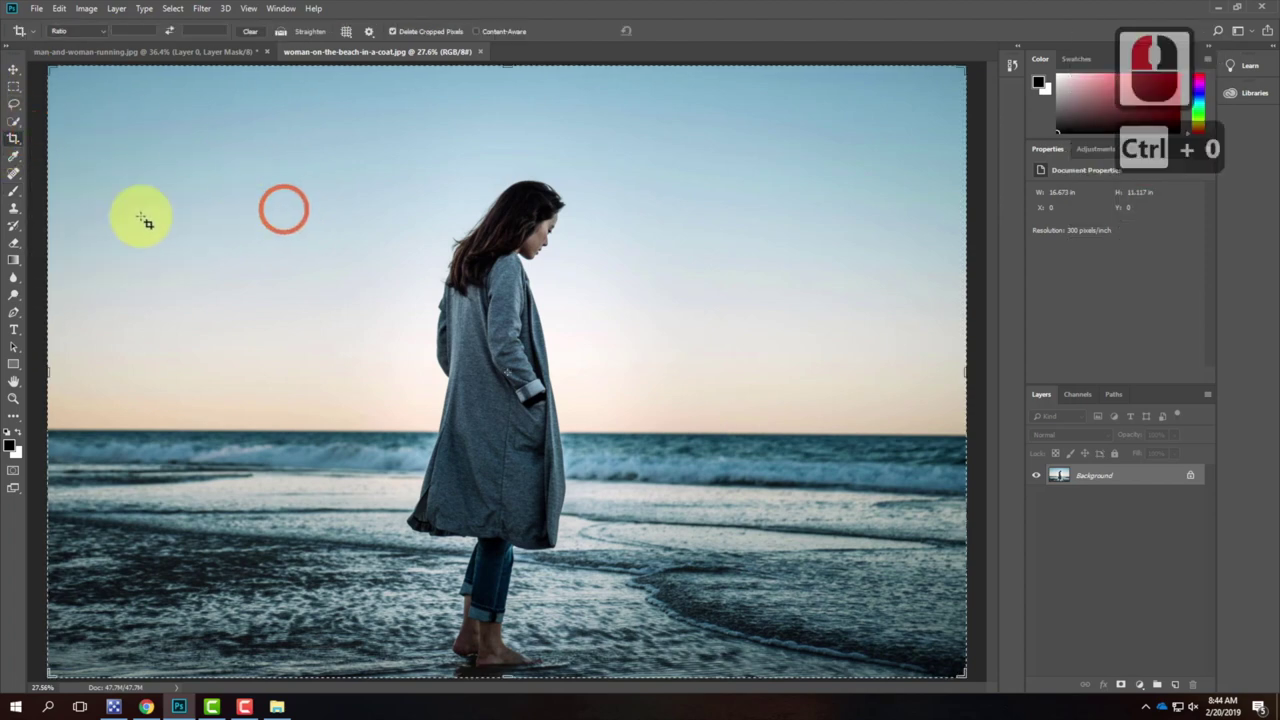
pyautogui.moveTo(44, 373); pyautogui.dragTo(213, 371)
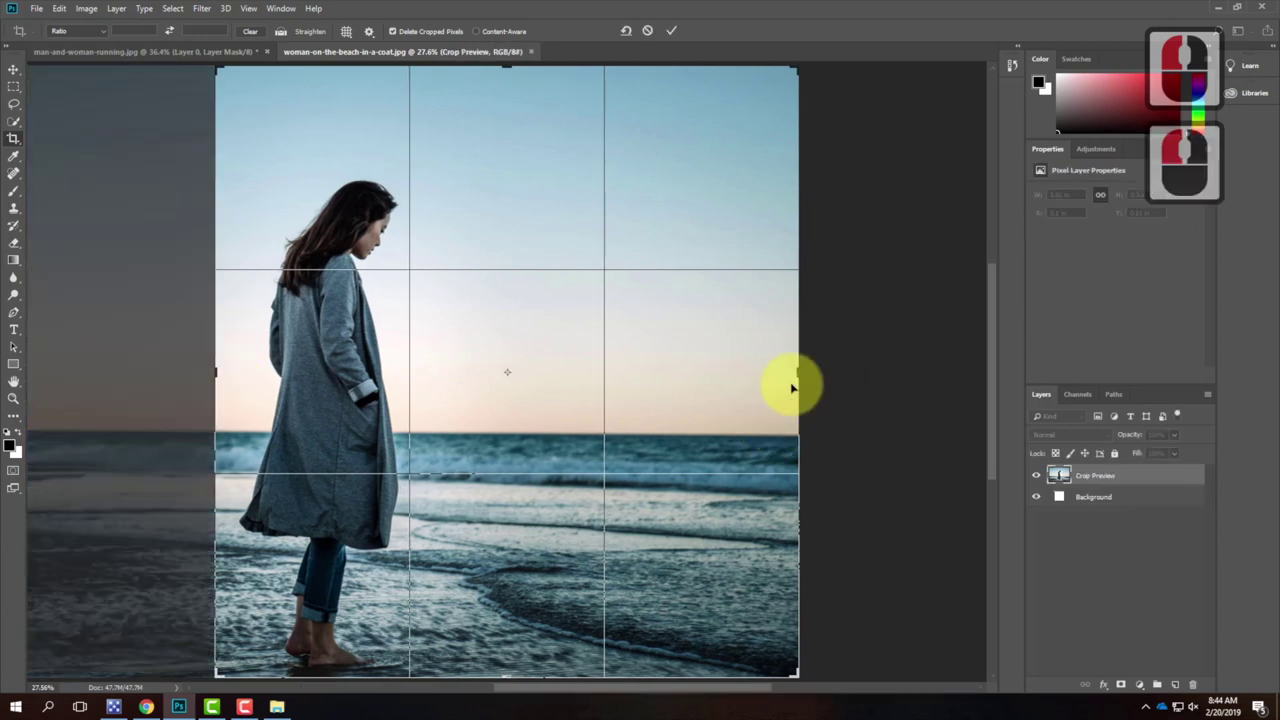
pyautogui.moveTo(796, 373); pyautogui.dragTo(607, 371)
pyautogui.moveTo(507, 66); pyautogui.dragTo(503, 114)
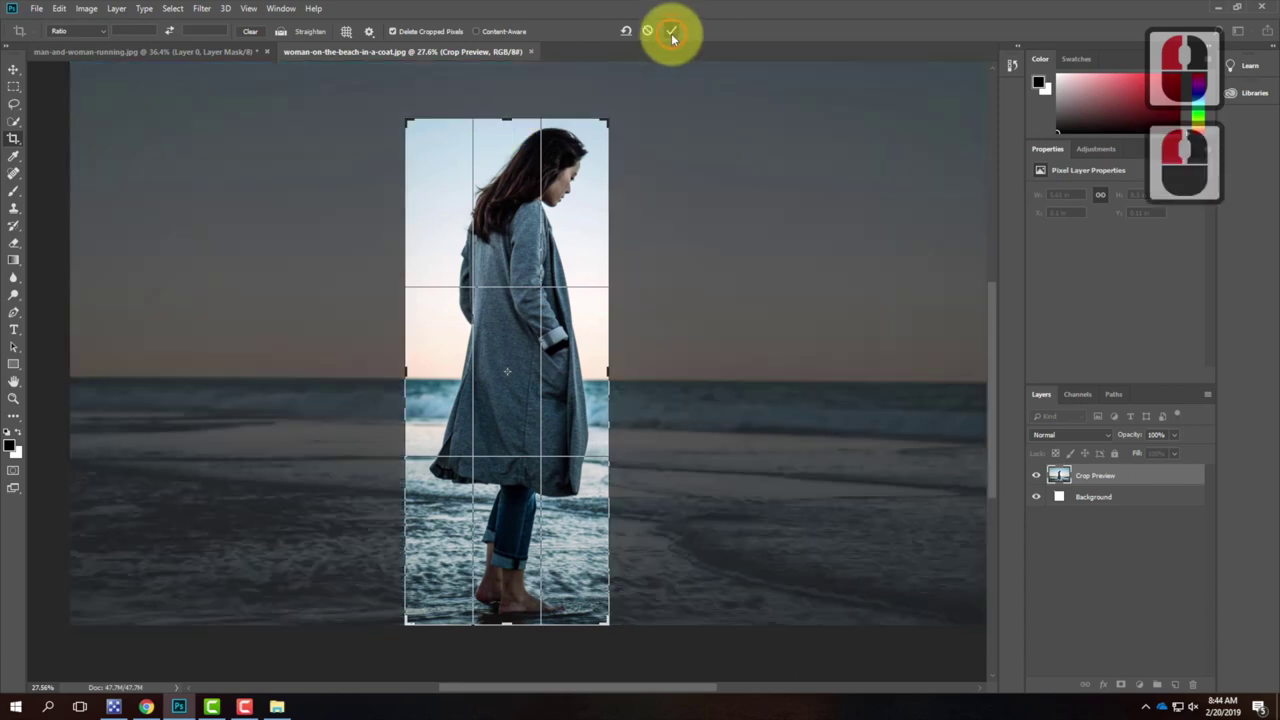
pyautogui.click(671, 33)
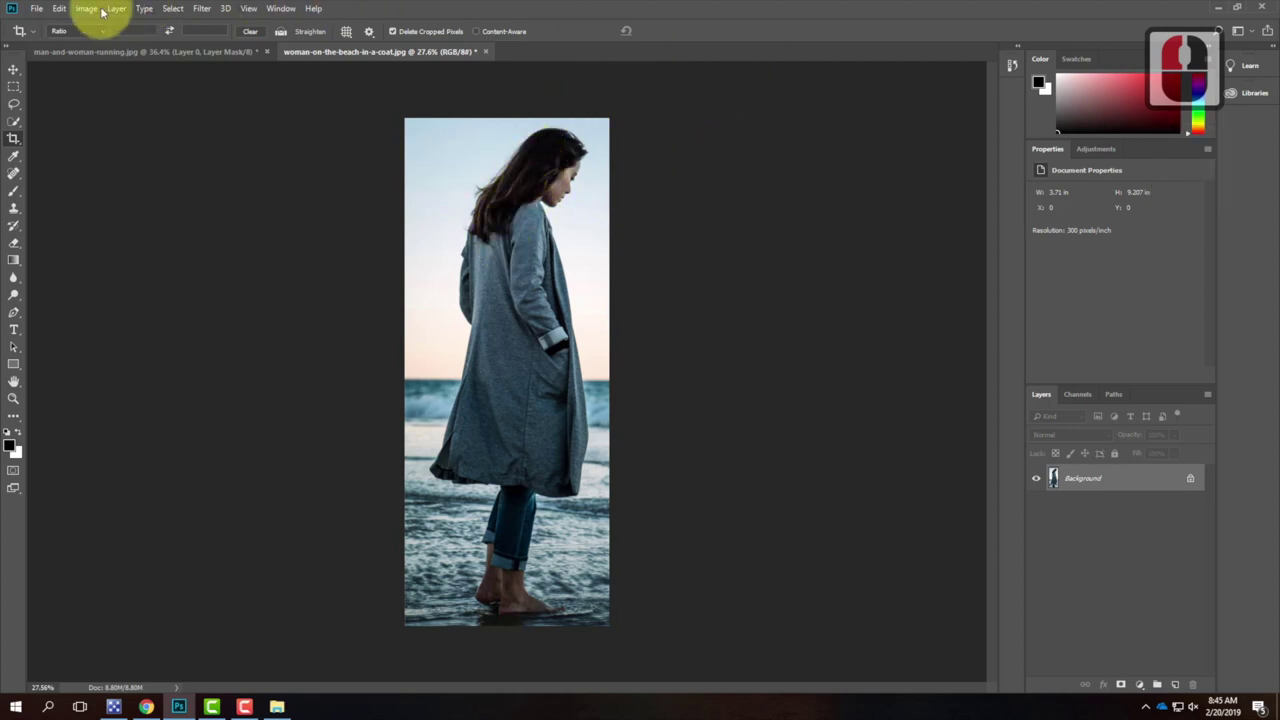
# - Start Select and Mask on the cropped photo and select the woman's coat with the Quick Selection tool
pyautogui.click(169, 10)
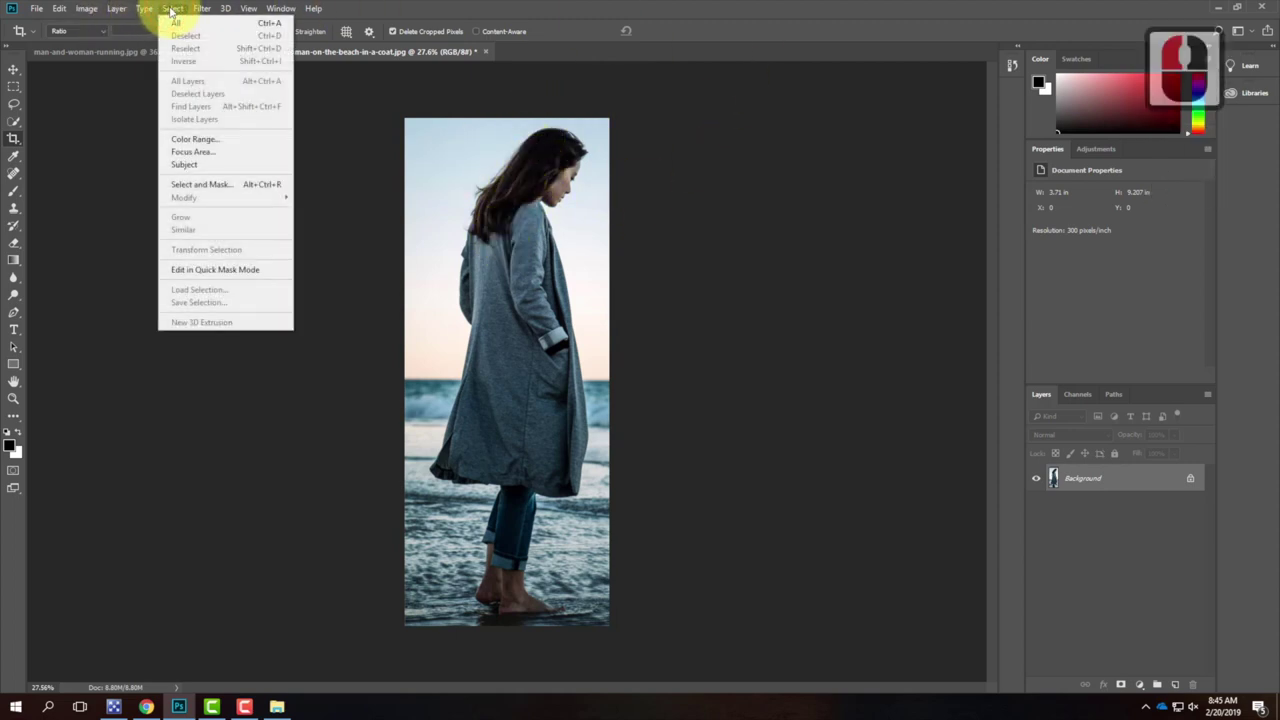
pyautogui.click(215, 186)
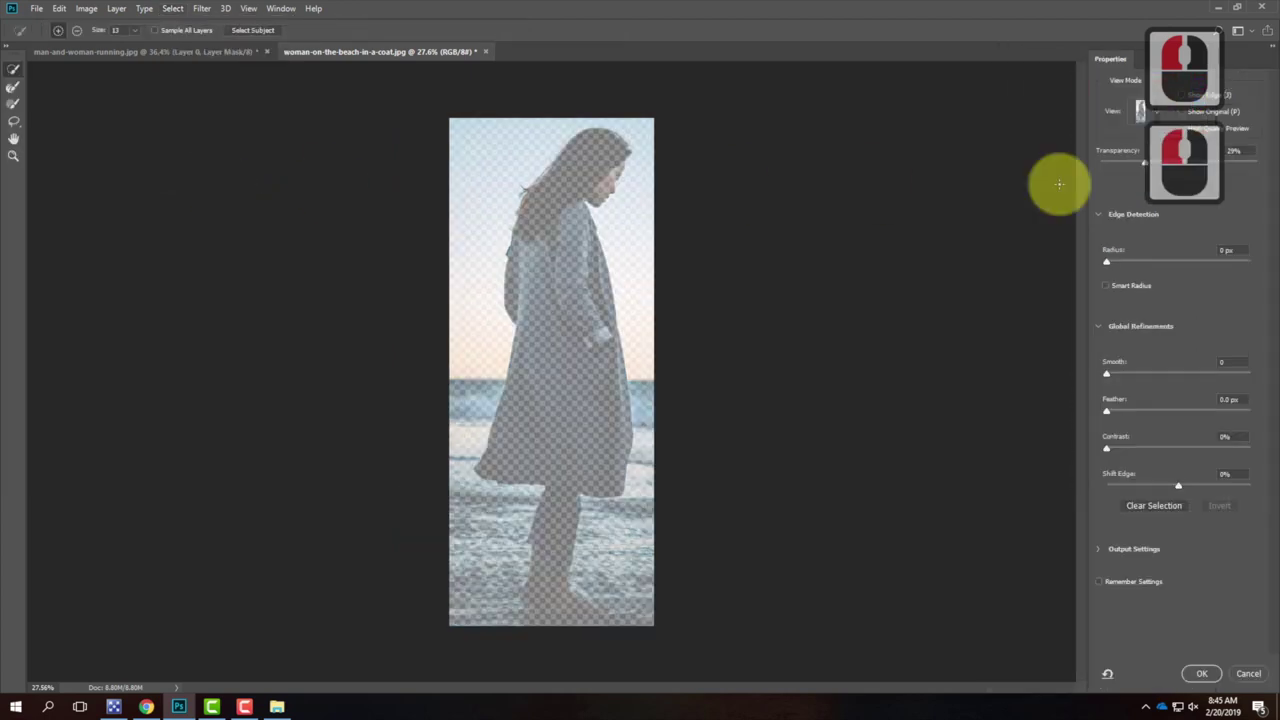
pyautogui.click(1121, 88)
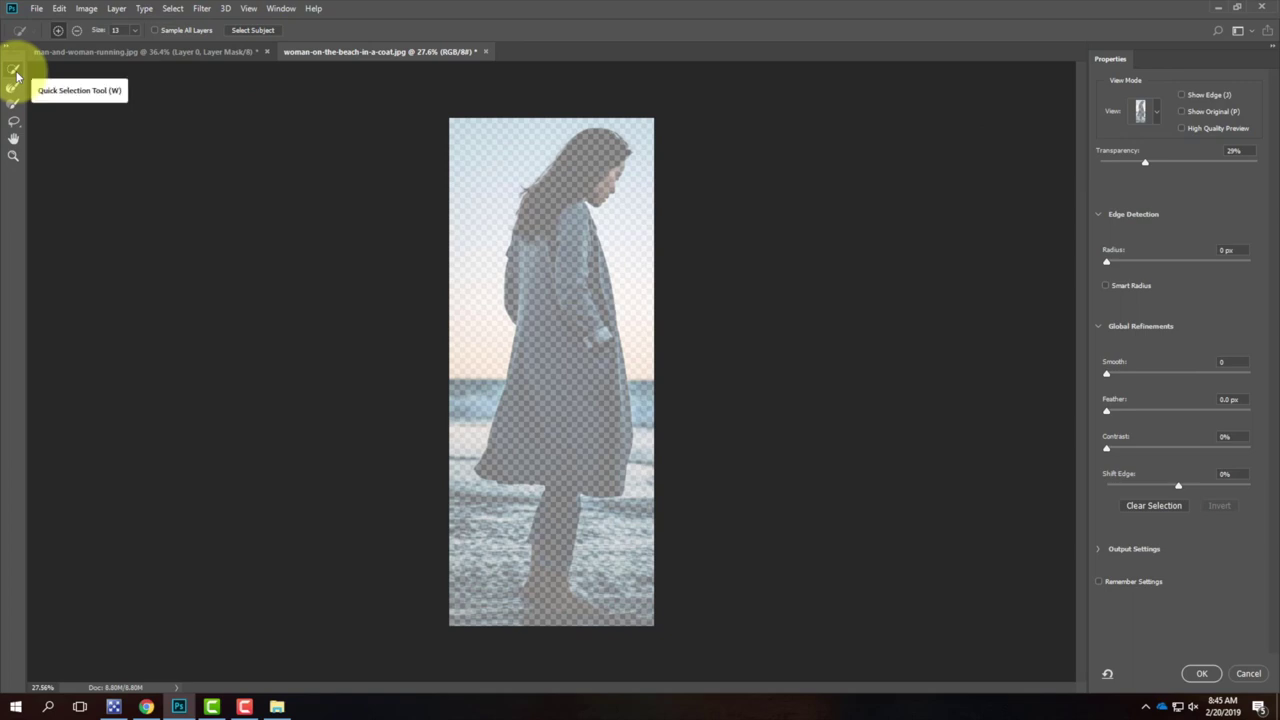
pyautogui.moveTo(549, 313)
pyautogui.mouseDown()
pyautogui.moveTo(551, 346)
pyautogui.moveTo(555, 291)
pyautogui.moveTo(550, 461)
pyautogui.moveTo(570, 417)
pyautogui.moveTo(592, 458)
pyautogui.moveTo(573, 462)
pyautogui.moveTo(578, 272)
pyautogui.moveTo(597, 363)
pyautogui.moveTo(600, 341)
pyautogui.moveTo(591, 258)
pyautogui.moveTo(593, 370)
pyautogui.moveTo(566, 331)
pyautogui.moveTo(564, 236)
pyautogui.moveTo(553, 291)
pyautogui.moveTo(547, 240)
pyautogui.moveTo(583, 229)
pyautogui.moveTo(549, 302)
pyautogui.moveTo(544, 397)
pyautogui.moveTo(580, 318)
pyautogui.mouseUp()
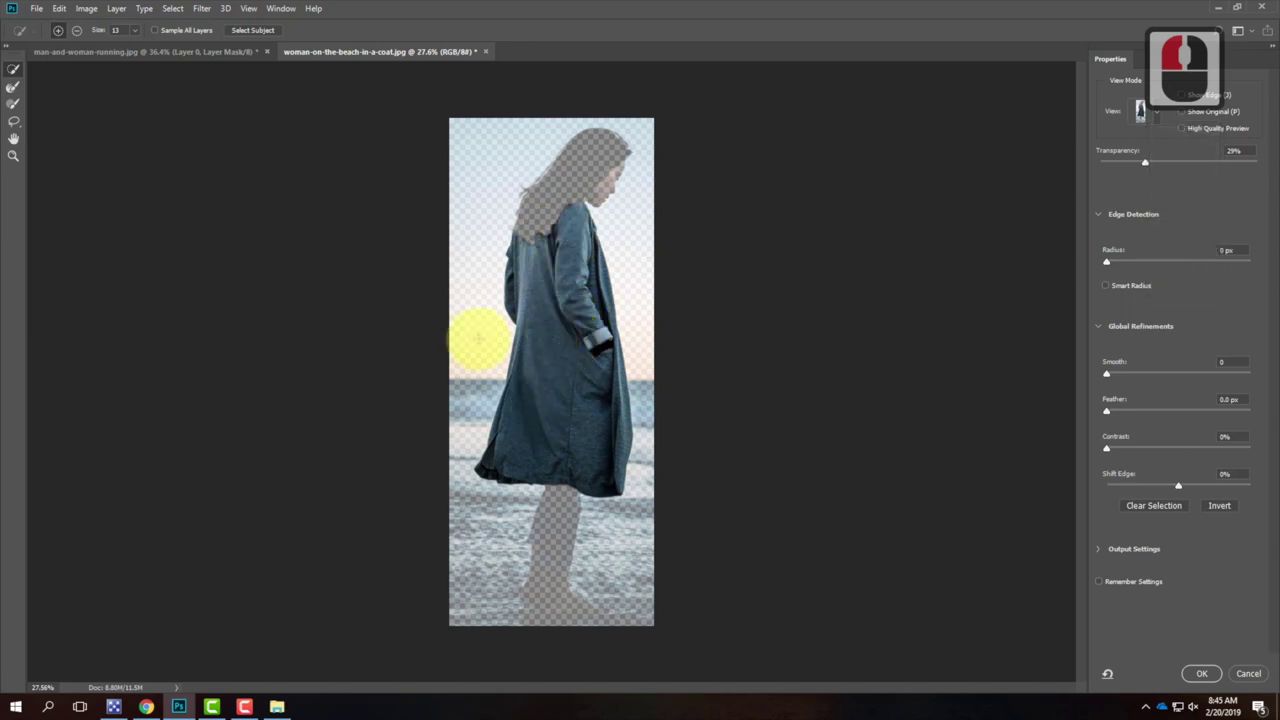
pyautogui.click(535, 352)
# - Add the woman's hair, face and neck to the selection with the Quick Selection tool
pyautogui.hotkey('ctrl', '=')
pyautogui.hotkey('ctrl', '=')
pyautogui.hotkey('ctrl', '=')
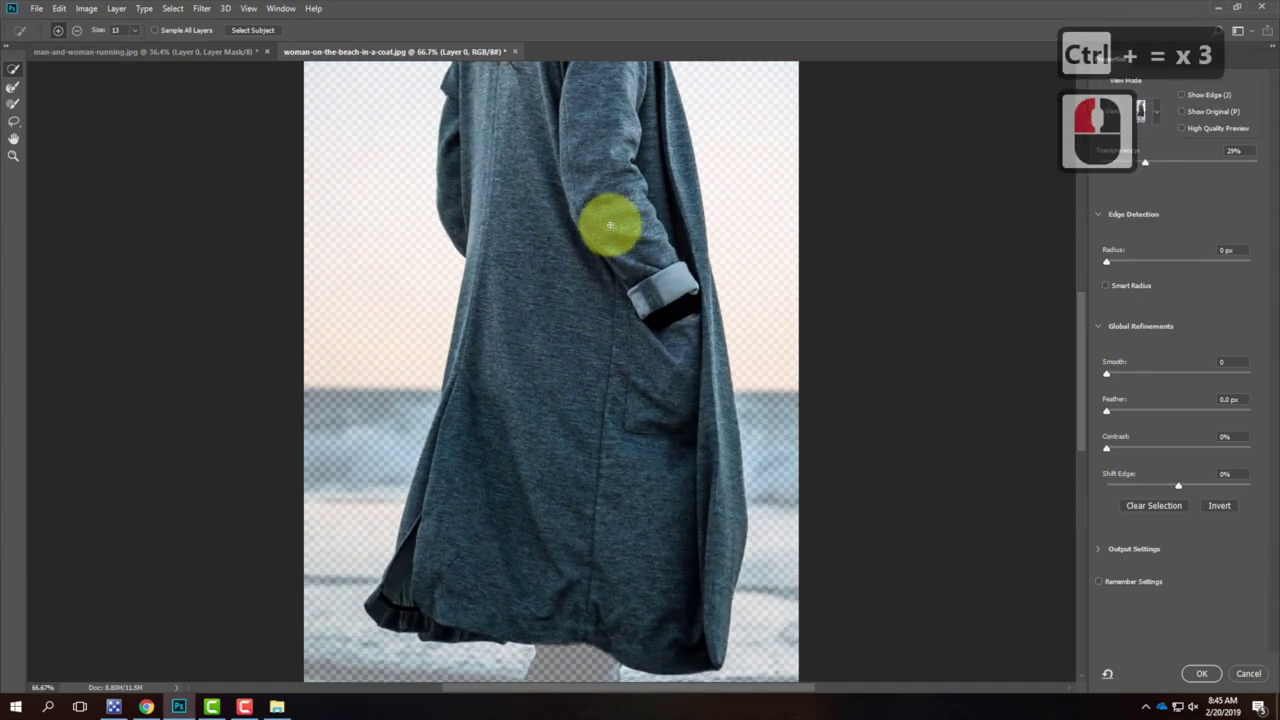
pyautogui.scroll(5, 590, 180)
pyautogui.hscroll(3, 560, 450)
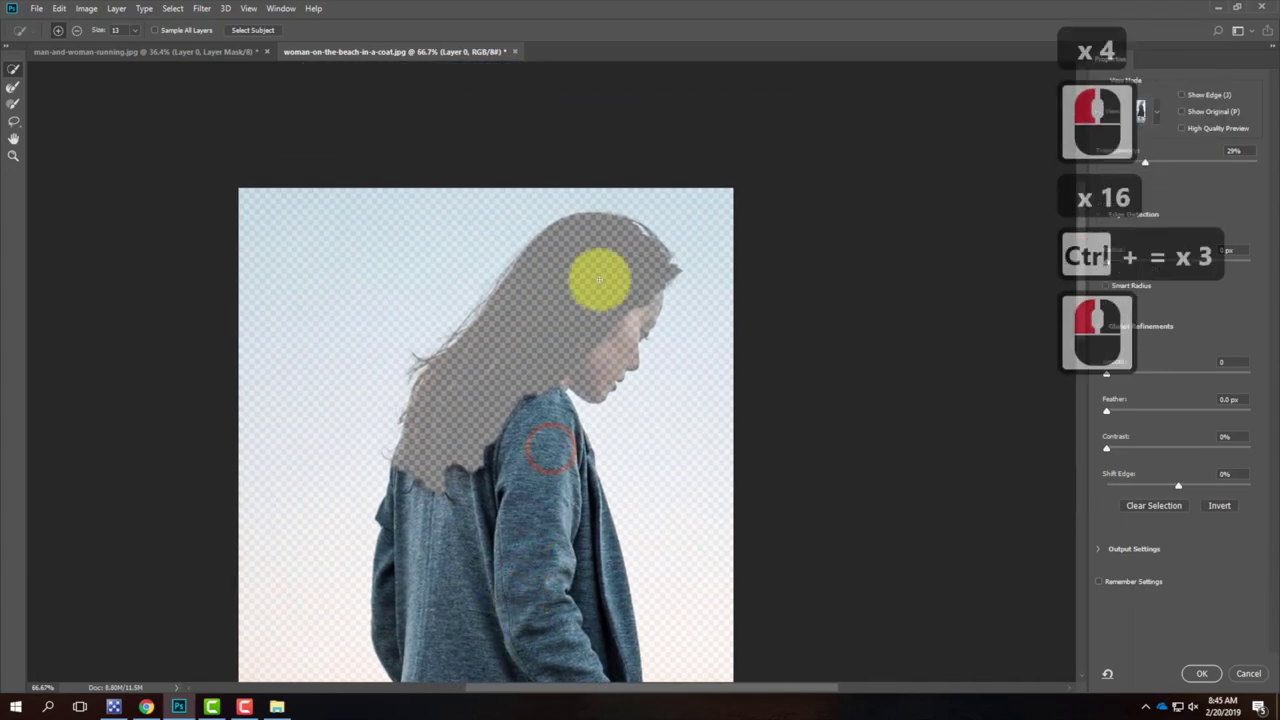
pyautogui.click(543, 351)
pyautogui.moveTo(598, 350)
pyautogui.mouseDown()
pyautogui.moveTo(728, 243)
pyautogui.moveTo(523, 423)
pyautogui.moveTo(623, 243)
pyautogui.moveTo(550, 384)
pyautogui.mouseUp()
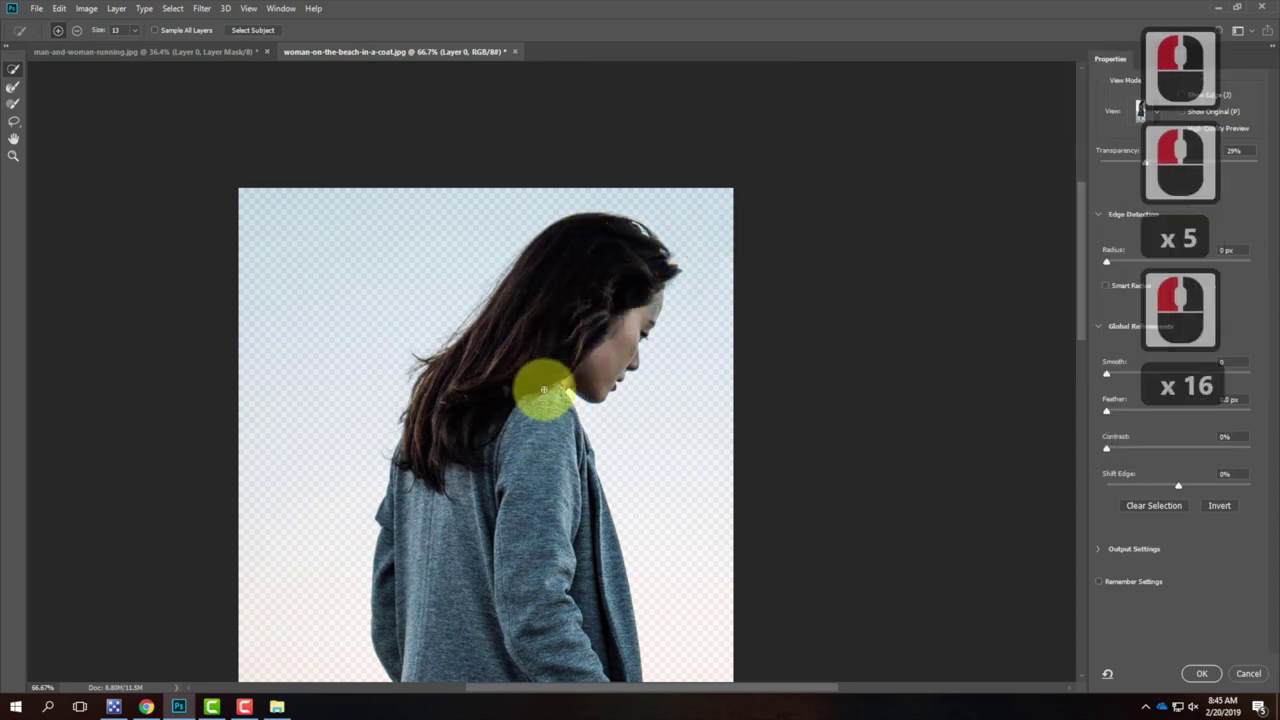
# - Add the woman's jeans, ankles and bare feet to the selection
pyautogui.scroll(-3, 556, 113)
pyautogui.scroll(-20, 537, 331)
pyautogui.scroll(3, 523, 246)
pyautogui.moveTo(513, 206)
pyautogui.mouseDown()
pyautogui.moveTo(506, 306)
pyautogui.moveTo(480, 374)
pyautogui.moveTo(485, 428)
pyautogui.moveTo(457, 357)
pyautogui.moveTo(449, 366)
pyautogui.moveTo(451, 426)
pyautogui.moveTo(482, 461)
pyautogui.moveTo(460, 451)
pyautogui.moveTo(429, 323)
pyautogui.moveTo(420, 457)
pyautogui.moveTo(486, 486)
pyautogui.moveTo(603, 503)
pyautogui.moveTo(446, 528)
pyautogui.moveTo(457, 534)
pyautogui.moveTo(555, 519)
pyautogui.mouseUp()
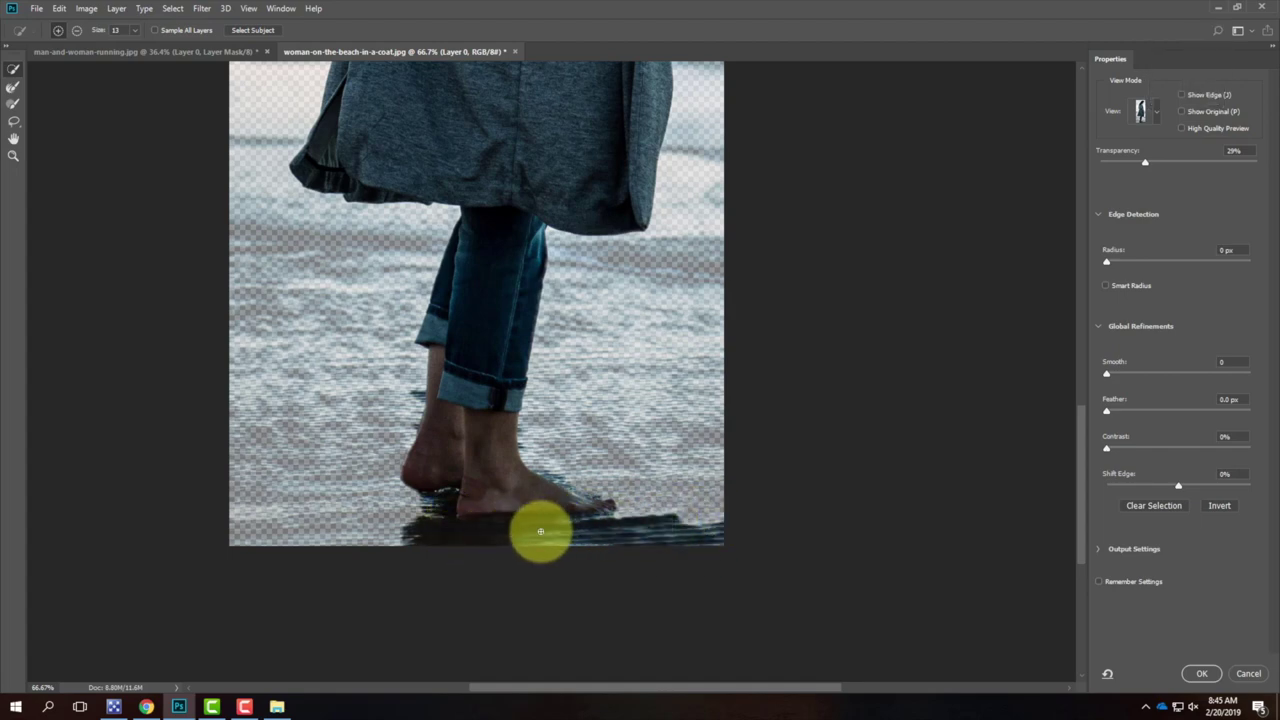
# - Subtract the dark reflection beneath the feet from the selection and restore both feet, including the heels and toes
pyautogui.moveTo(681, 527)
pyautogui.mouseDown()
pyautogui.moveTo(703, 508)
pyautogui.moveTo(654, 534)
pyautogui.moveTo(674, 540)
pyautogui.moveTo(673, 522)
pyautogui.moveTo(620, 546)
pyautogui.moveTo(643, 529)
pyautogui.moveTo(505, 545)
pyautogui.moveTo(571, 543)
pyautogui.moveTo(437, 541)
pyautogui.moveTo(431, 521)
pyautogui.moveTo(411, 526)
pyautogui.moveTo(563, 491)
pyautogui.moveTo(551, 523)
pyautogui.moveTo(540, 457)
pyautogui.moveTo(717, 429)
pyautogui.moveTo(706, 346)
pyautogui.moveTo(563, 429)
pyautogui.moveTo(522, 426)
pyautogui.moveTo(594, 480)
pyautogui.moveTo(531, 451)
pyautogui.moveTo(583, 437)
pyautogui.moveTo(536, 470)
pyautogui.moveTo(537, 449)
pyautogui.moveTo(511, 497)
pyautogui.mouseUp()
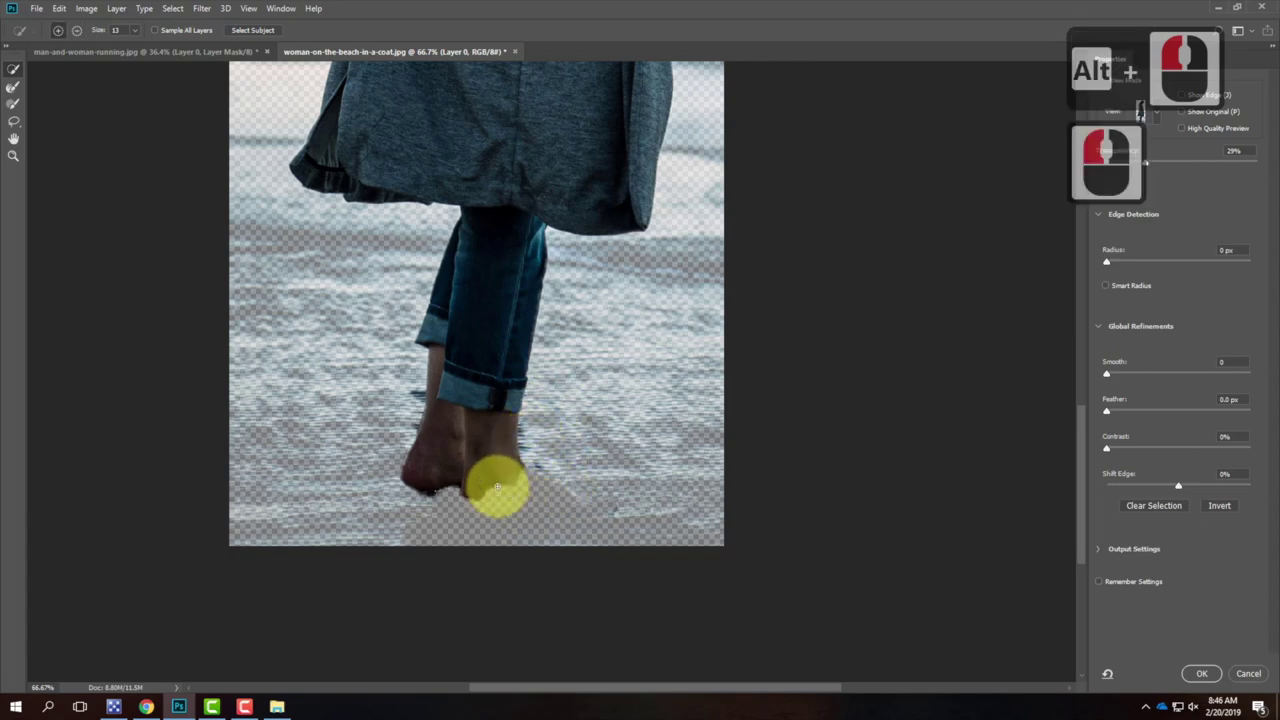
pyautogui.moveTo(500, 490)
pyautogui.mouseDown()
pyautogui.moveTo(534, 506)
pyautogui.moveTo(500, 477)
pyautogui.mouseUp()
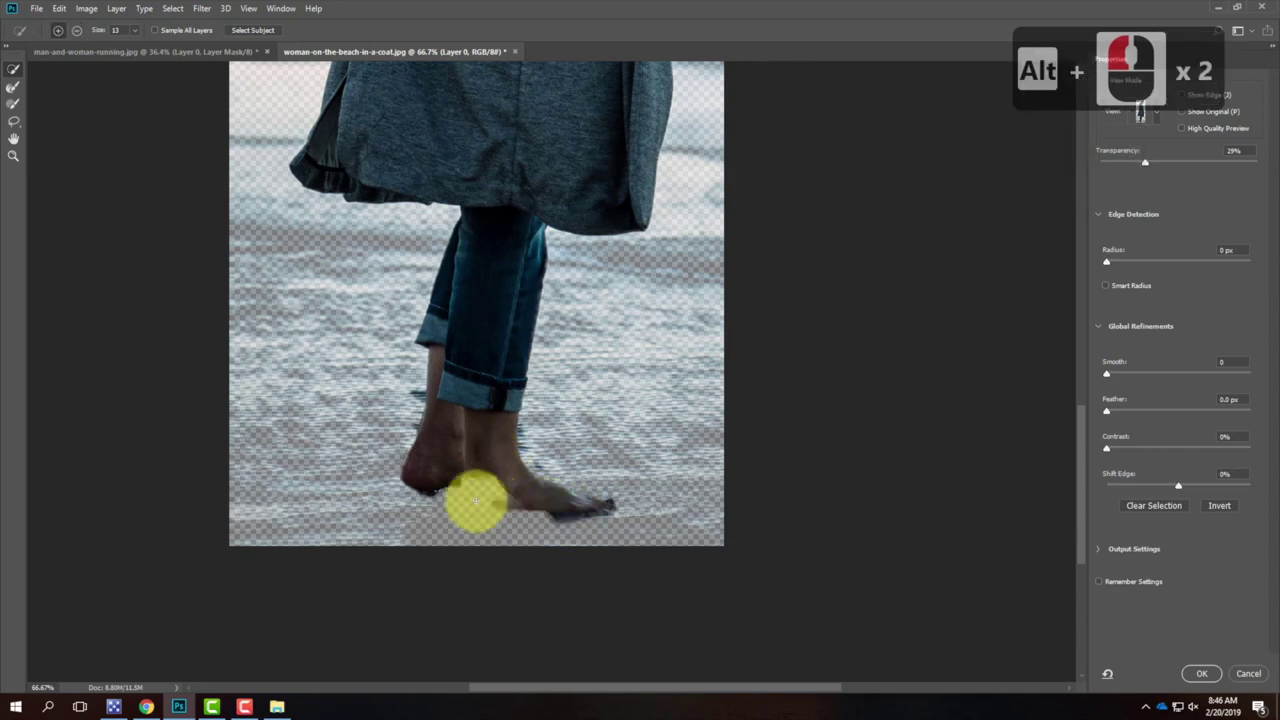
pyautogui.moveTo(497, 516); pyautogui.dragTo(537, 507)
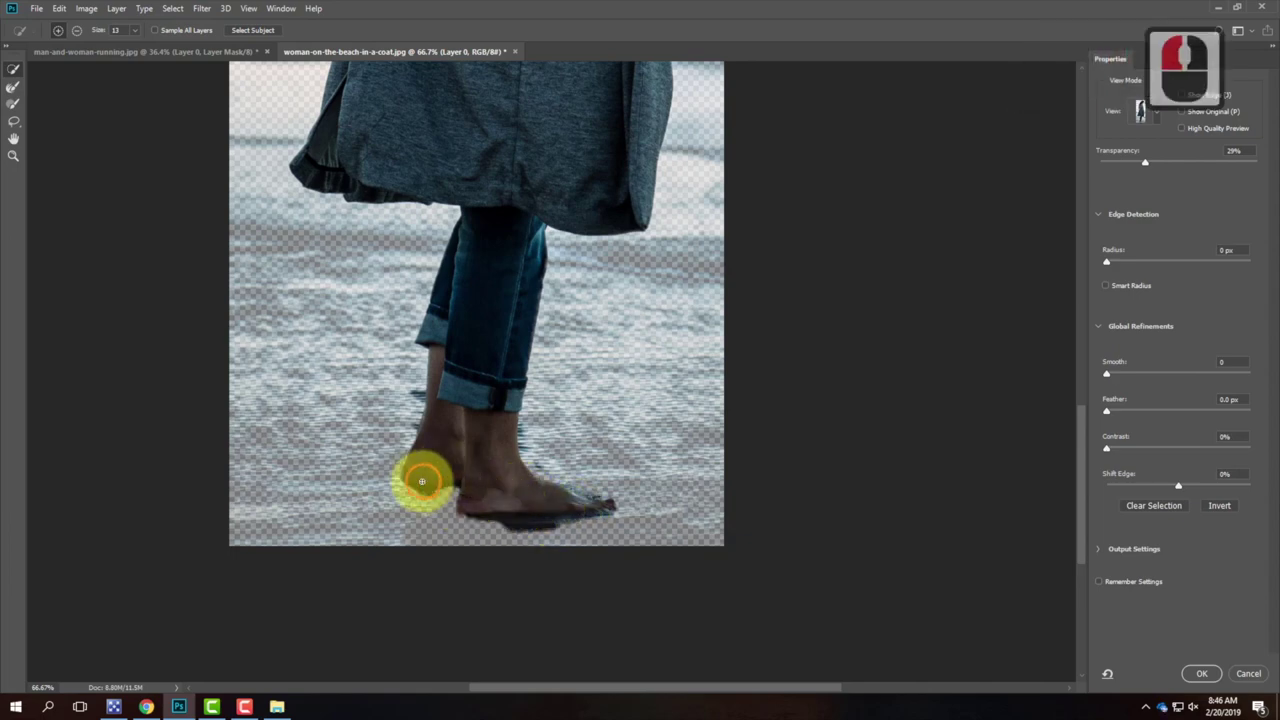
pyautogui.moveTo(467, 473); pyautogui.dragTo(502, 509)
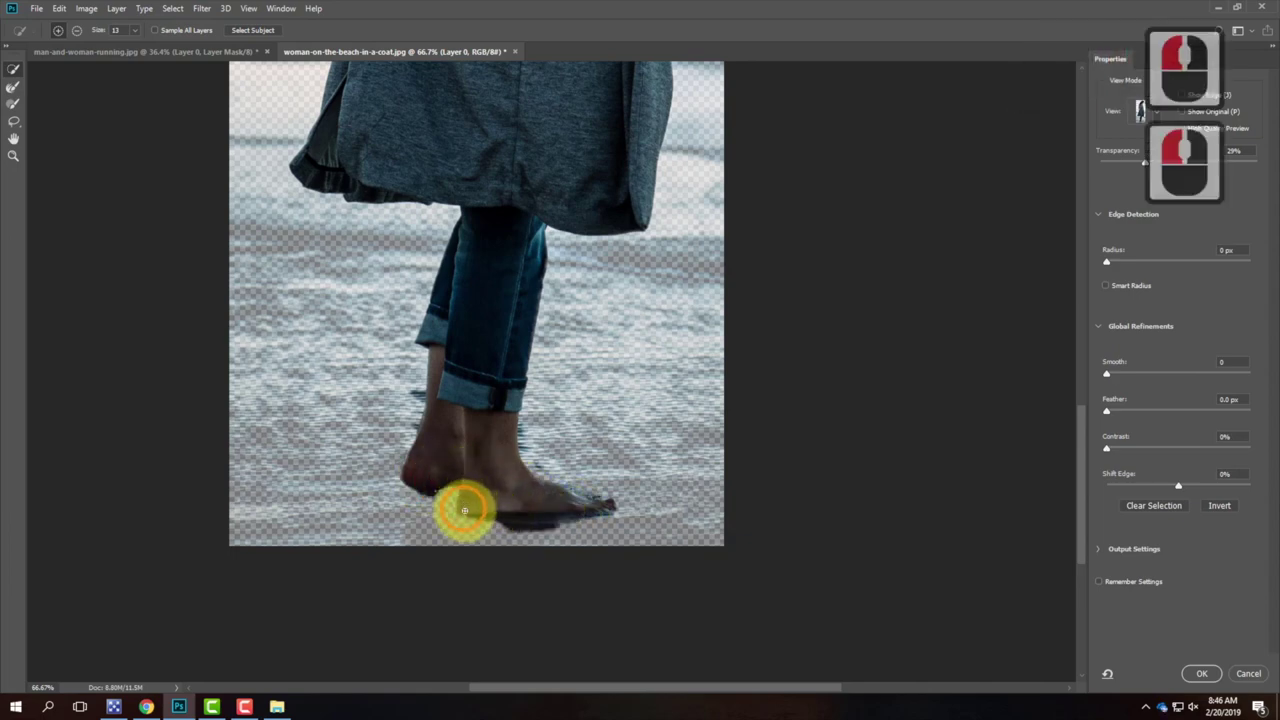
pyautogui.moveTo(465, 506); pyautogui.dragTo(480, 429)
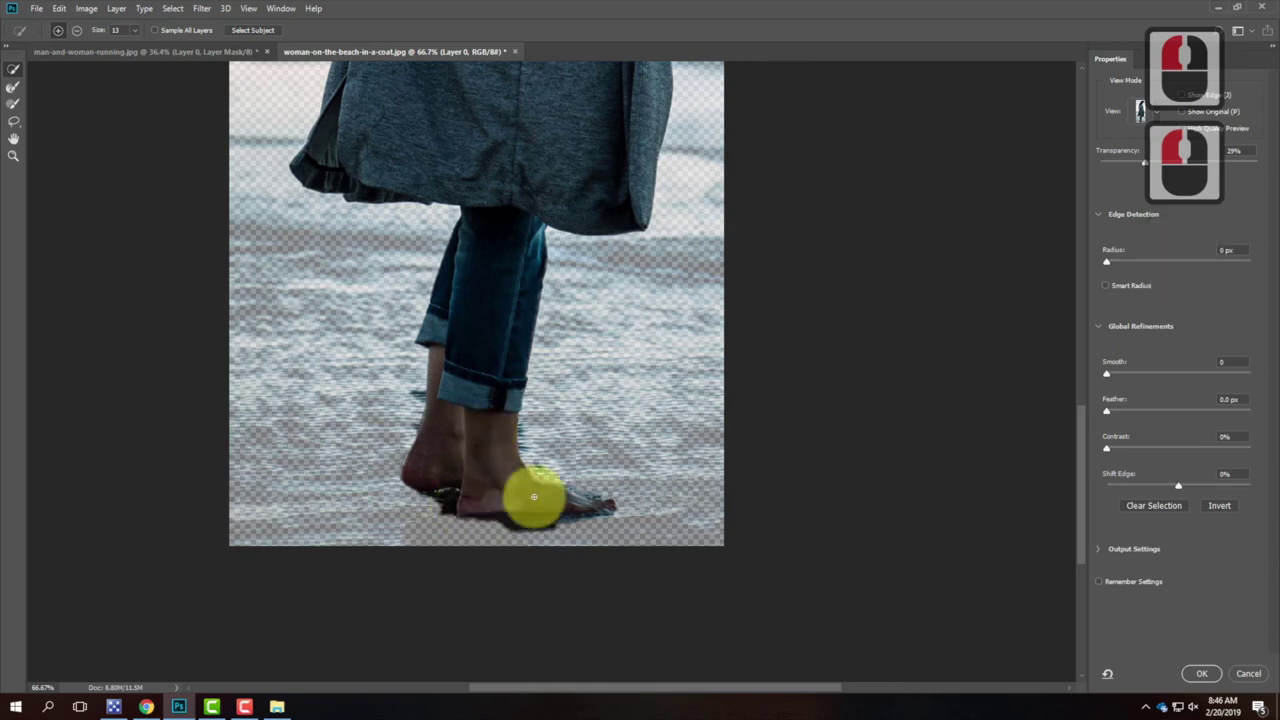
# - Preview the selection On Black and subtract the bright background gap in the hair above the forehead
pyautogui.scroll(20, 531, 157)
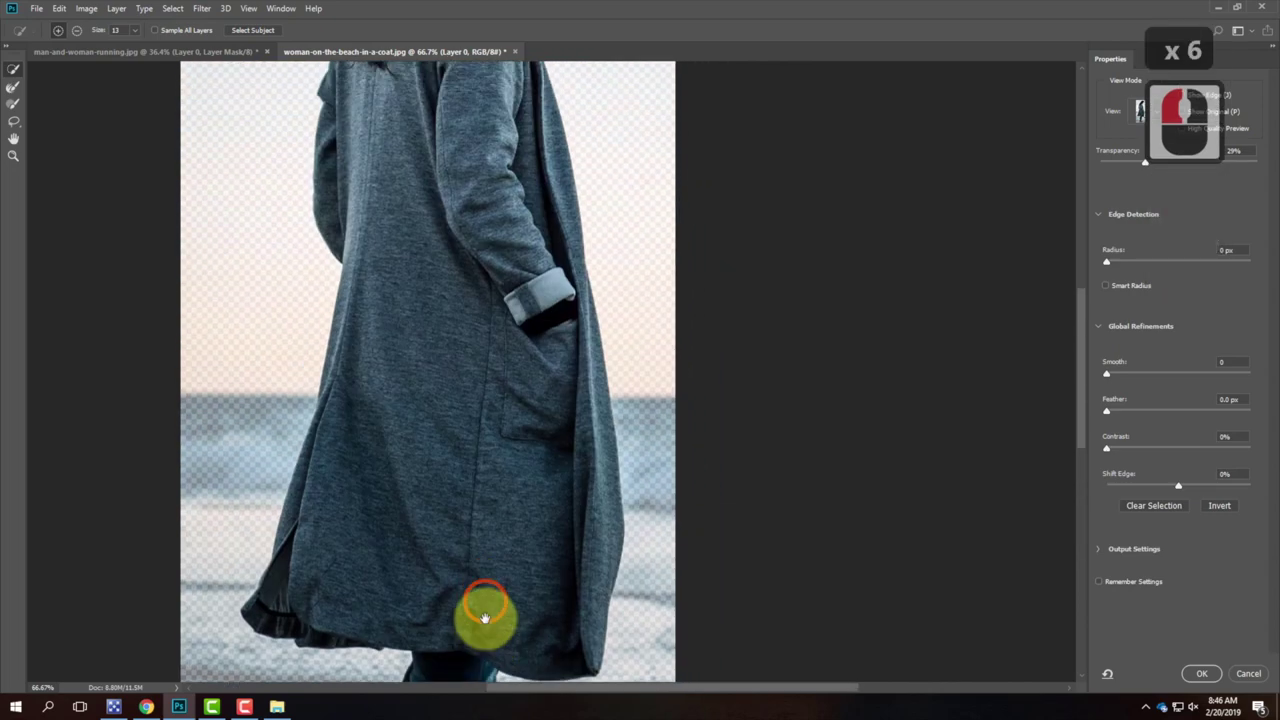
pyautogui.scroll(11, 496, 464)
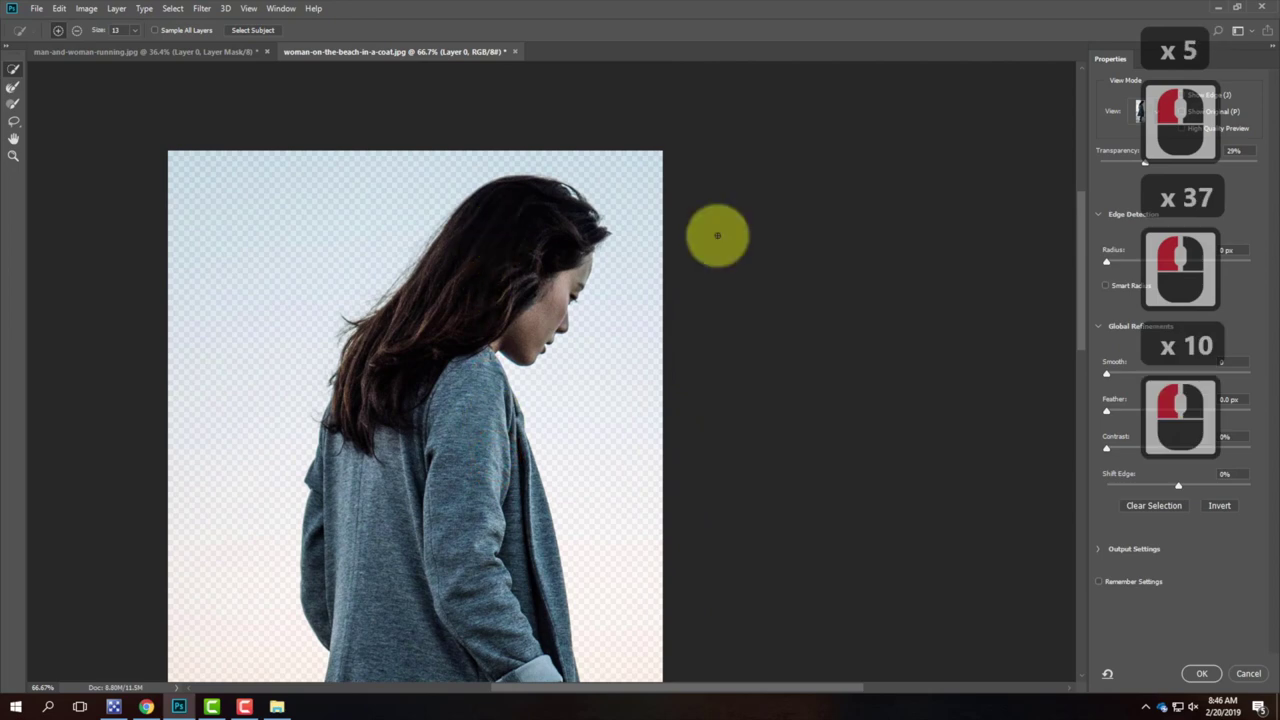
pyautogui.hotkey('ctrl', '=')
pyautogui.hotkey('ctrl', '=')
pyautogui.scroll(11, 263, 294)
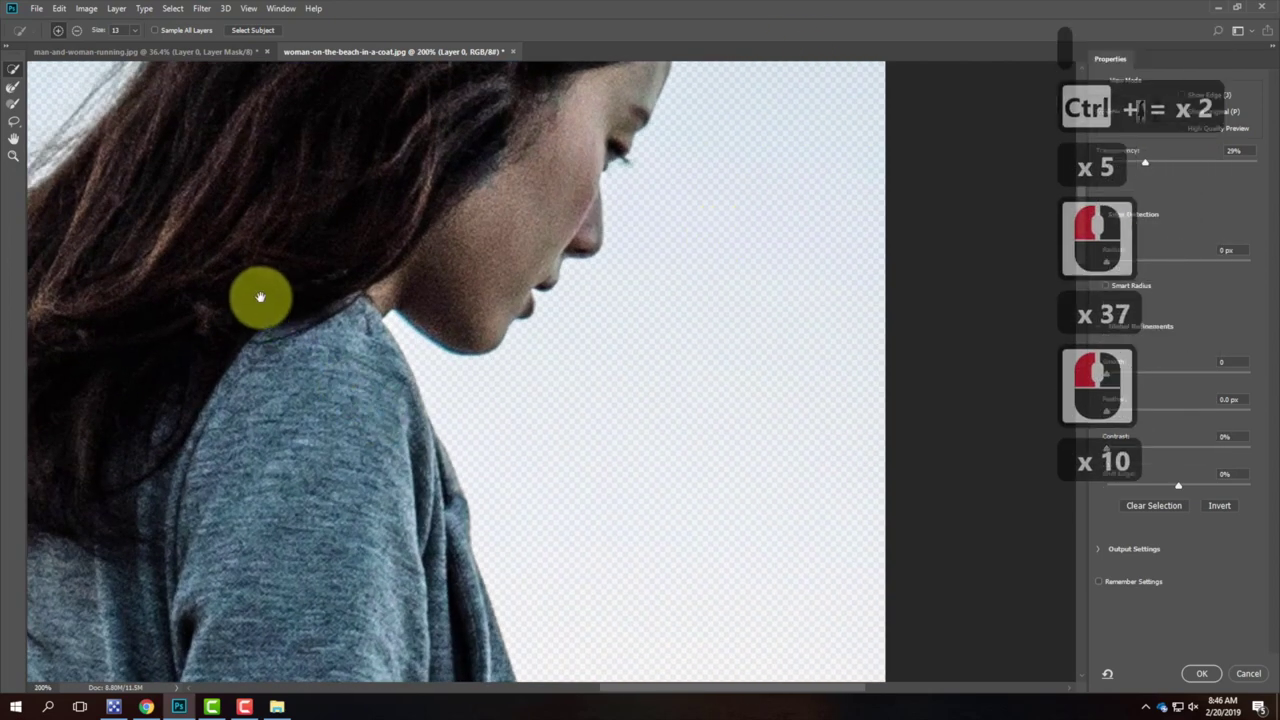
pyautogui.scroll(3, 754, 515)
pyautogui.hotkey('ctrl', '-')
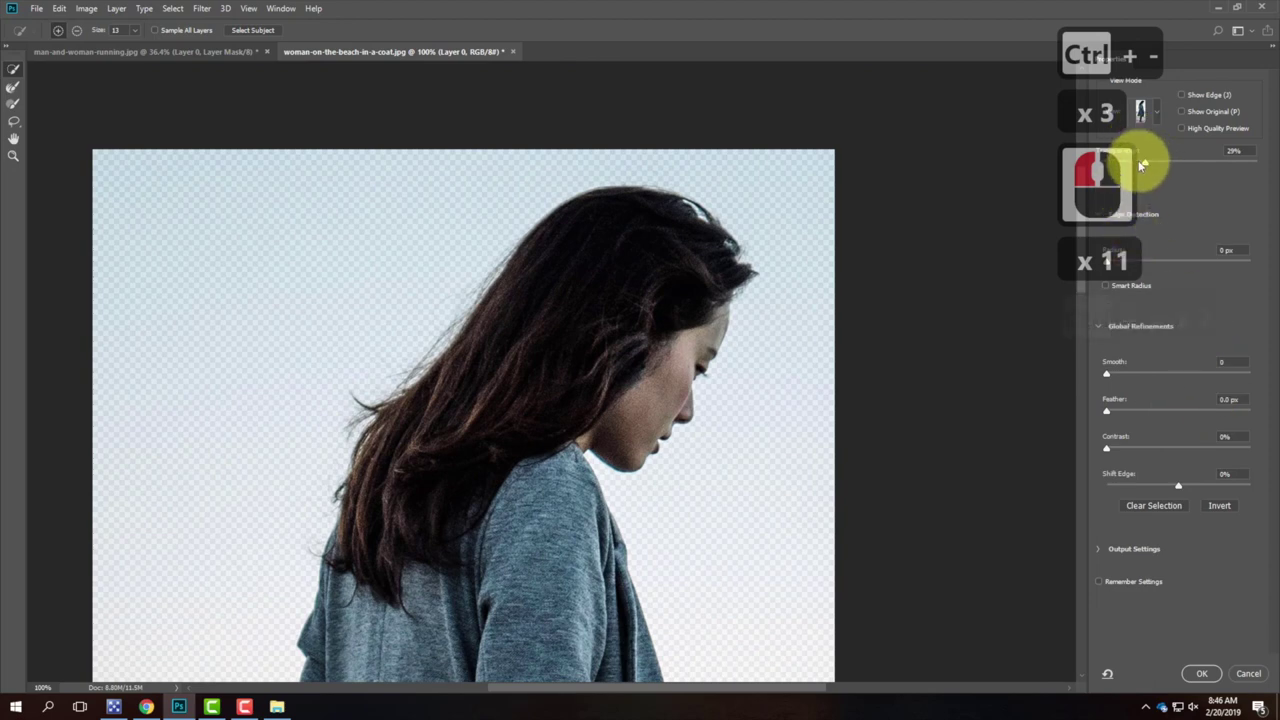
pyautogui.click(1158, 117)
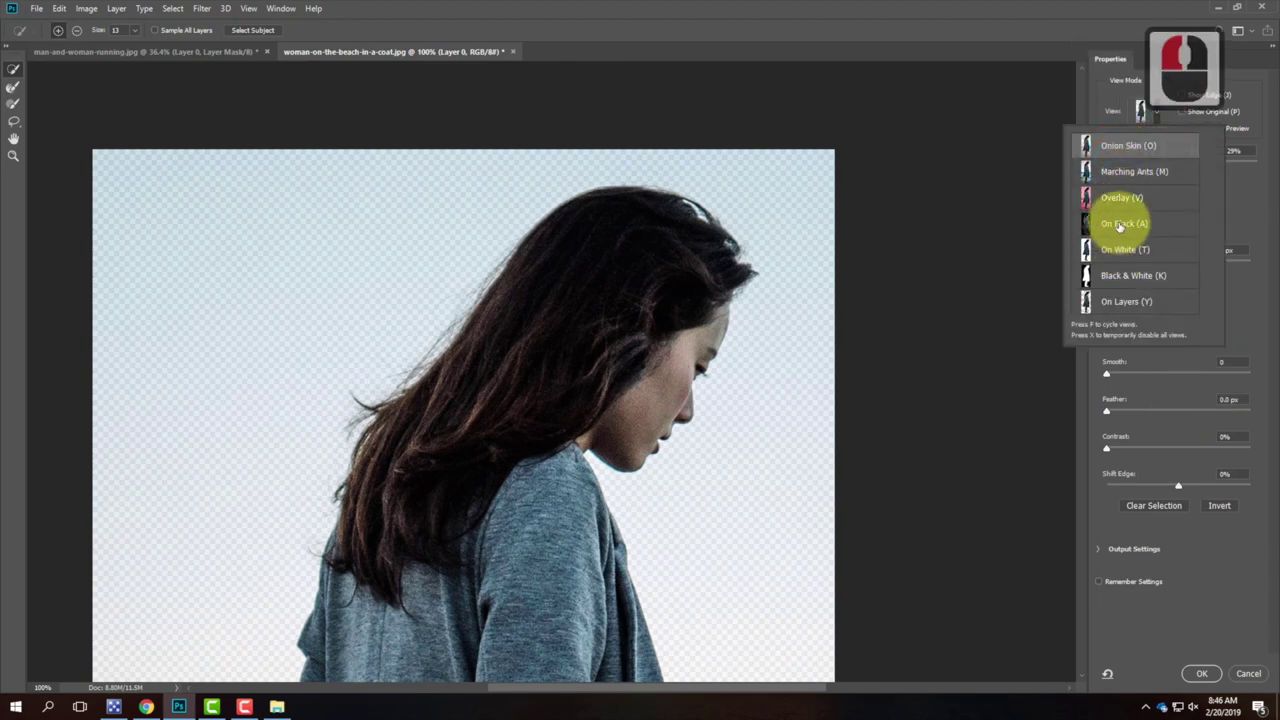
pyautogui.click(1118, 224)
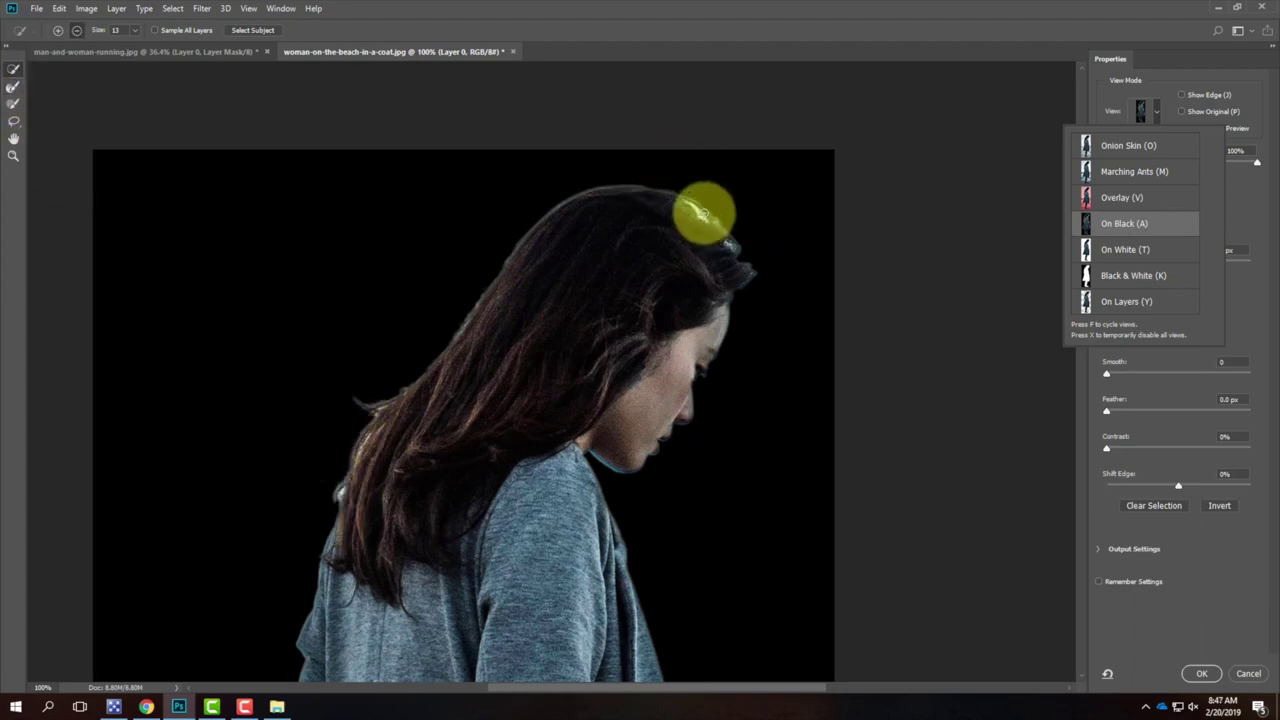
pyautogui.click(701, 215)
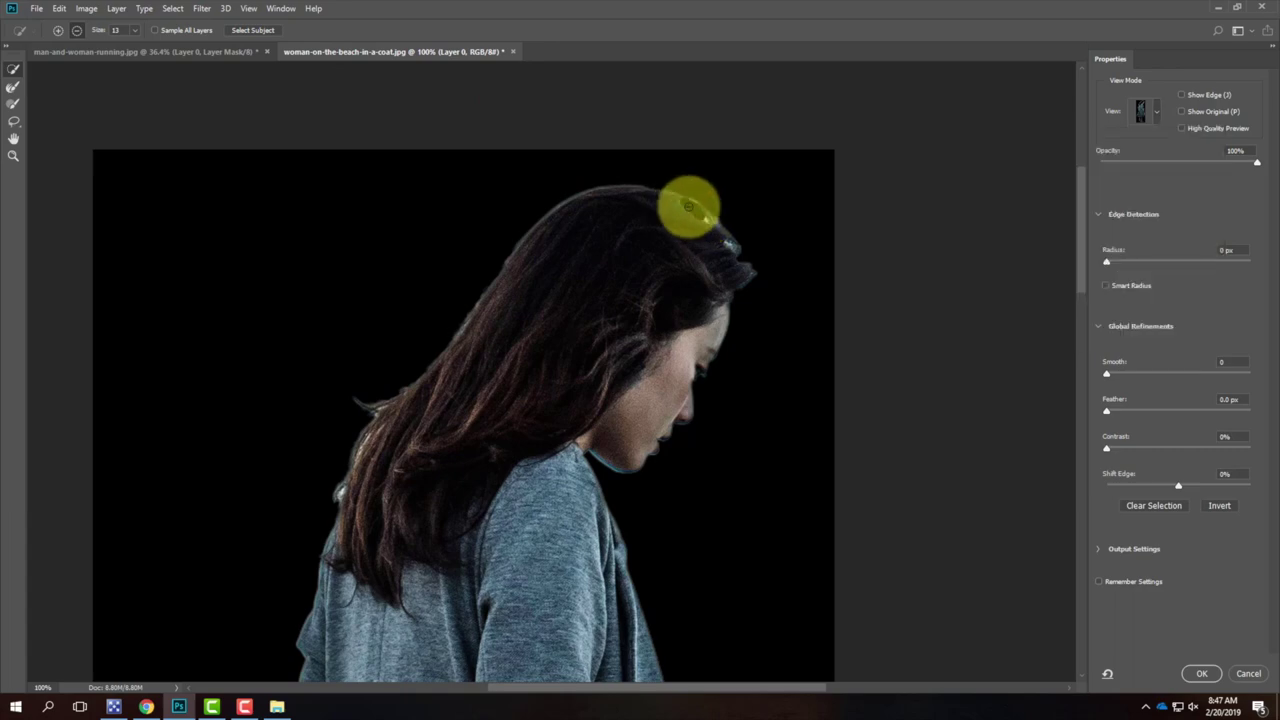
pyautogui.moveTo(708, 221)
pyautogui.keyDown('alt'); pyautogui.mouseDown()
pyautogui.moveTo(780, 283)
pyautogui.moveTo(744, 258)
pyautogui.moveTo(810, 261)
pyautogui.moveTo(753, 254)
pyautogui.moveTo(700, 214)
pyautogui.mouseUp(); pyautogui.keyUp('alt')
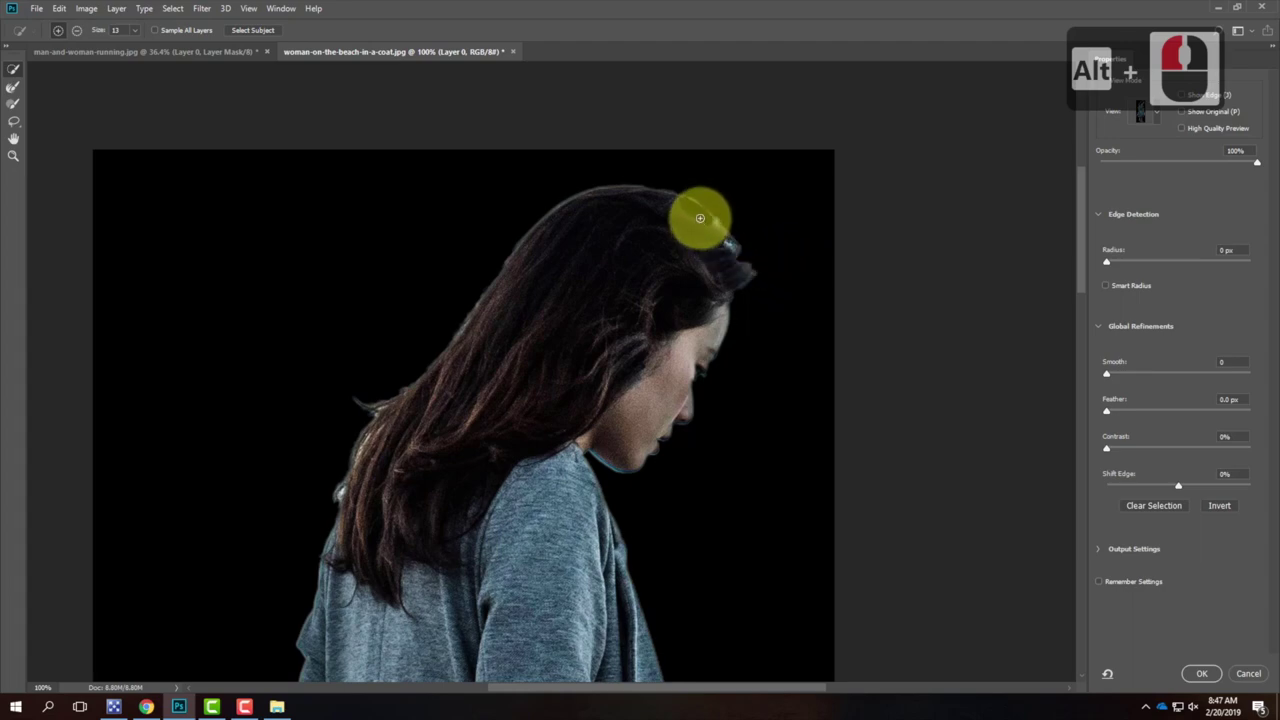
# - Paint with the Refine Edge Brush along the back of the hair, the flyaway strands and the crown
pyautogui.click(13, 95)
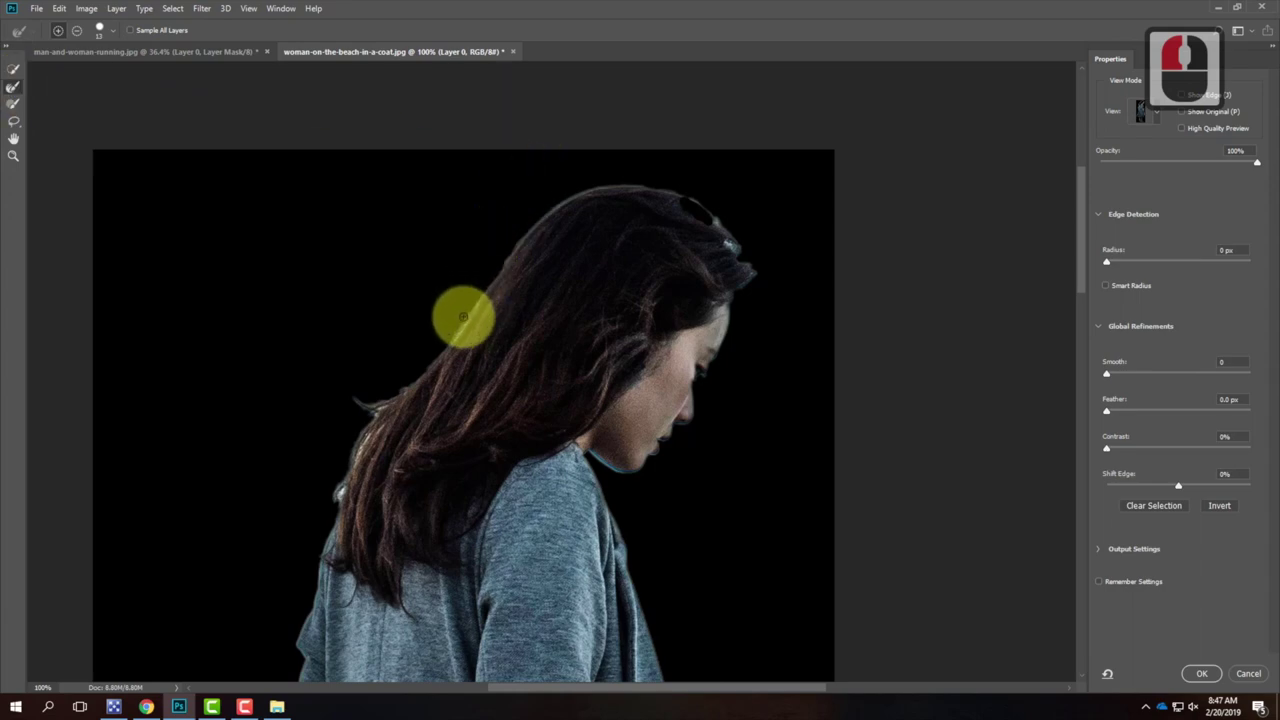
pyautogui.moveTo(480, 298); pyautogui.dragTo(508, 263)
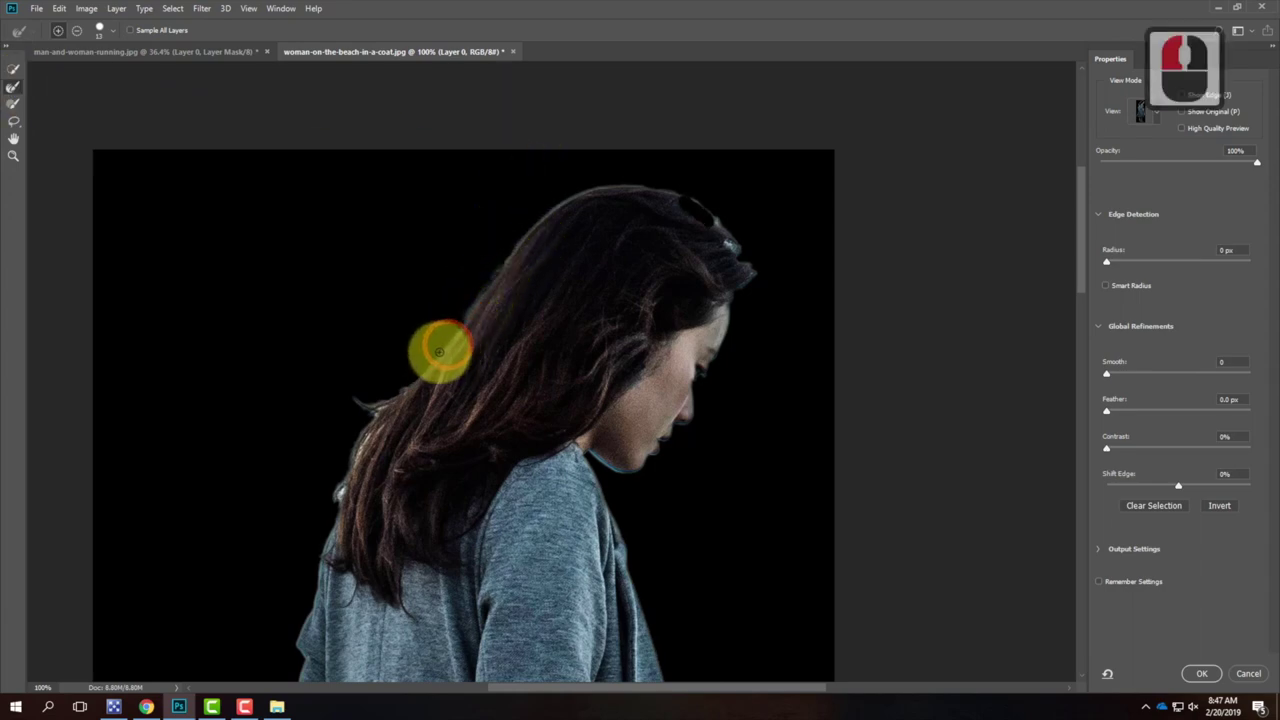
pyautogui.moveTo(441, 348); pyautogui.dragTo(451, 371)
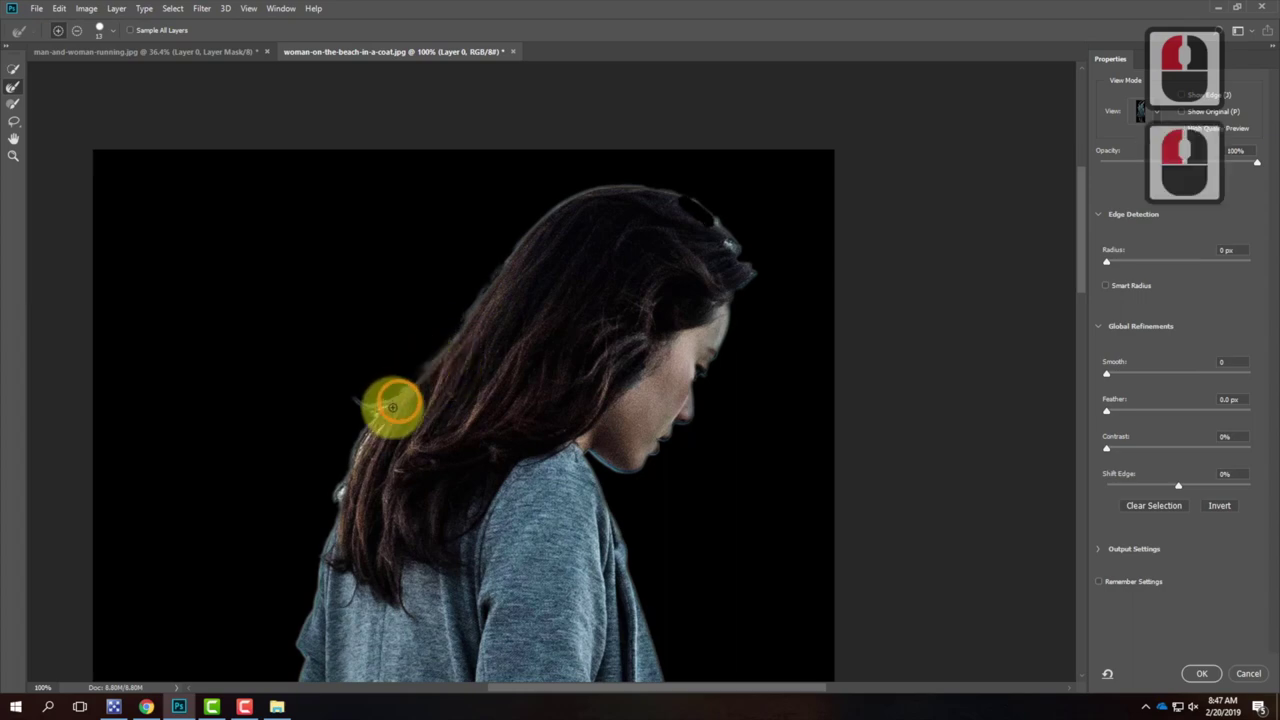
pyautogui.moveTo(368, 414)
pyautogui.mouseDown()
pyautogui.moveTo(400, 394)
pyautogui.moveTo(383, 406)
pyautogui.moveTo(404, 411)
pyautogui.mouseUp()
pyautogui.moveTo(348, 451)
pyautogui.mouseDown()
pyautogui.moveTo(386, 411)
pyautogui.moveTo(349, 471)
pyautogui.moveTo(359, 443)
pyautogui.moveTo(529, 257)
pyautogui.moveTo(703, 211)
pyautogui.moveTo(756, 276)
pyautogui.moveTo(766, 271)
pyautogui.moveTo(742, 283)
pyautogui.moveTo(691, 209)
pyautogui.moveTo(647, 191)
pyautogui.mouseUp()
pyautogui.moveTo(555, 210)
pyautogui.mouseDown()
pyautogui.moveTo(595, 189)
pyautogui.moveTo(521, 245)
pyautogui.moveTo(586, 192)
pyautogui.moveTo(534, 230)
pyautogui.moveTo(512, 260)
pyautogui.moveTo(525, 274)
pyautogui.moveTo(519, 245)
pyautogui.moveTo(396, 431)
pyautogui.moveTo(358, 429)
pyautogui.moveTo(345, 395)
pyautogui.mouseUp()
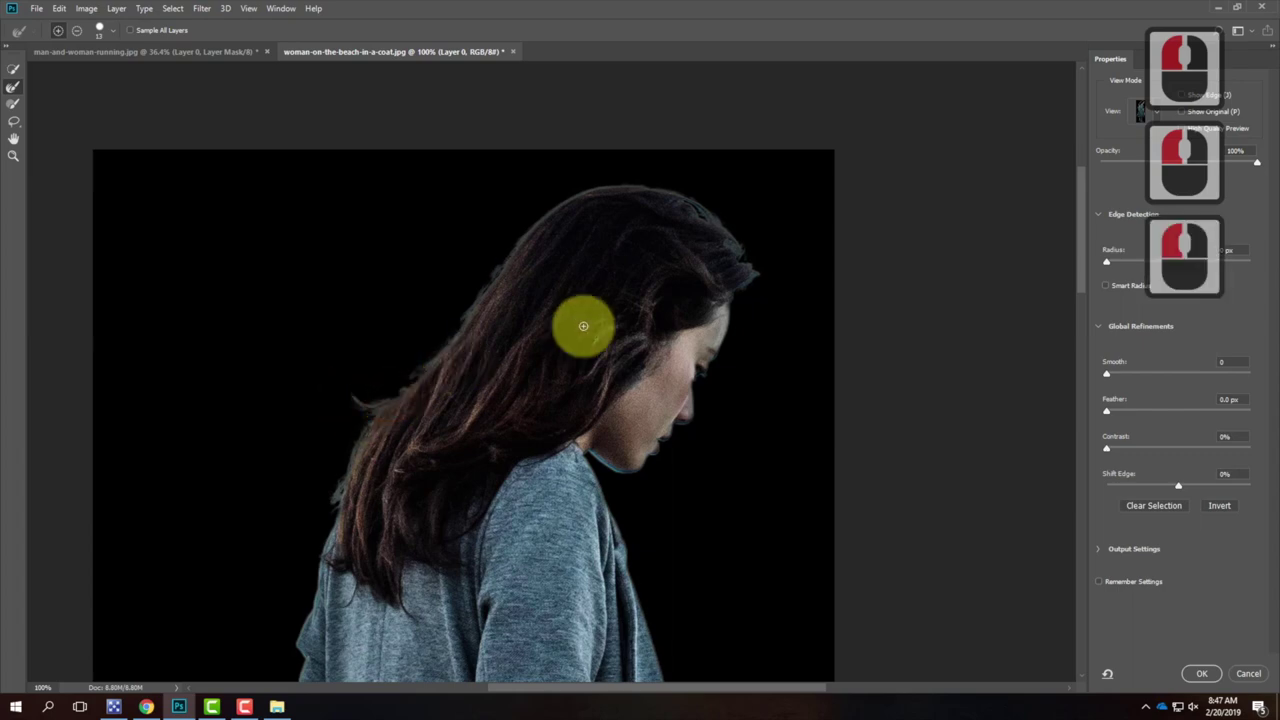
# - Check the cut-out On White and switch the preview to Black & White
pyautogui.click(1157, 117)
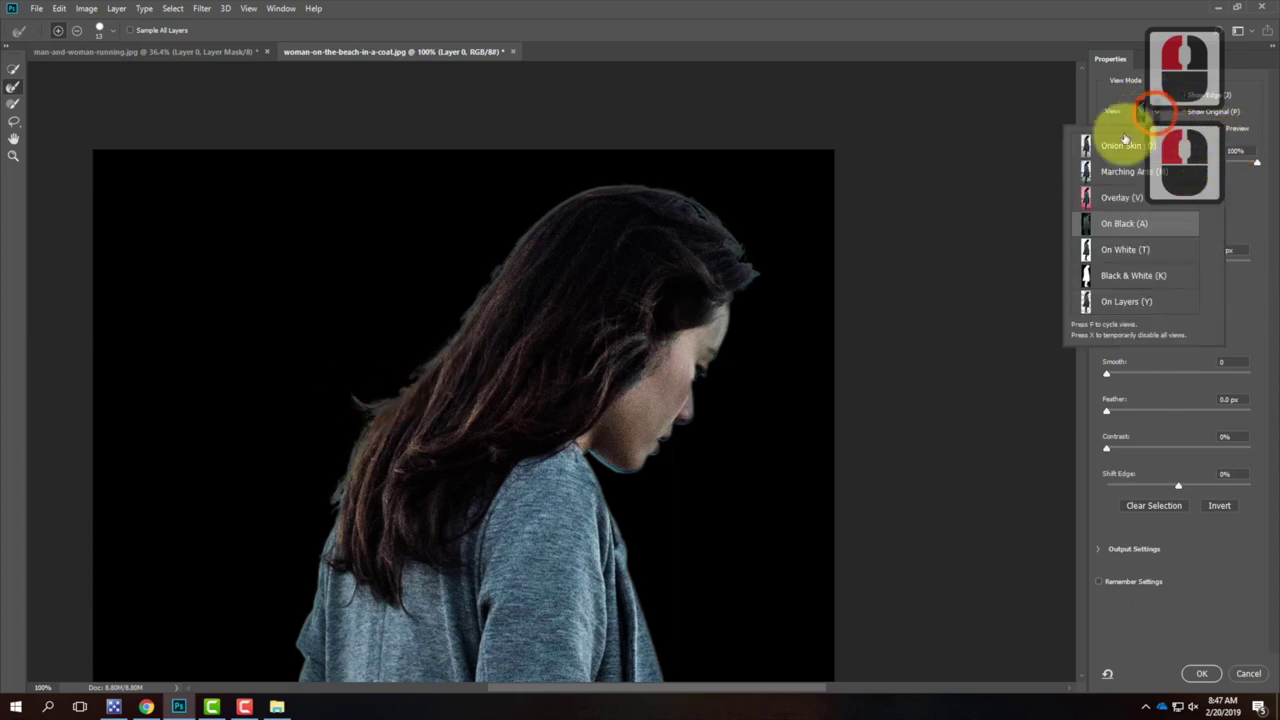
pyautogui.click(1114, 249)
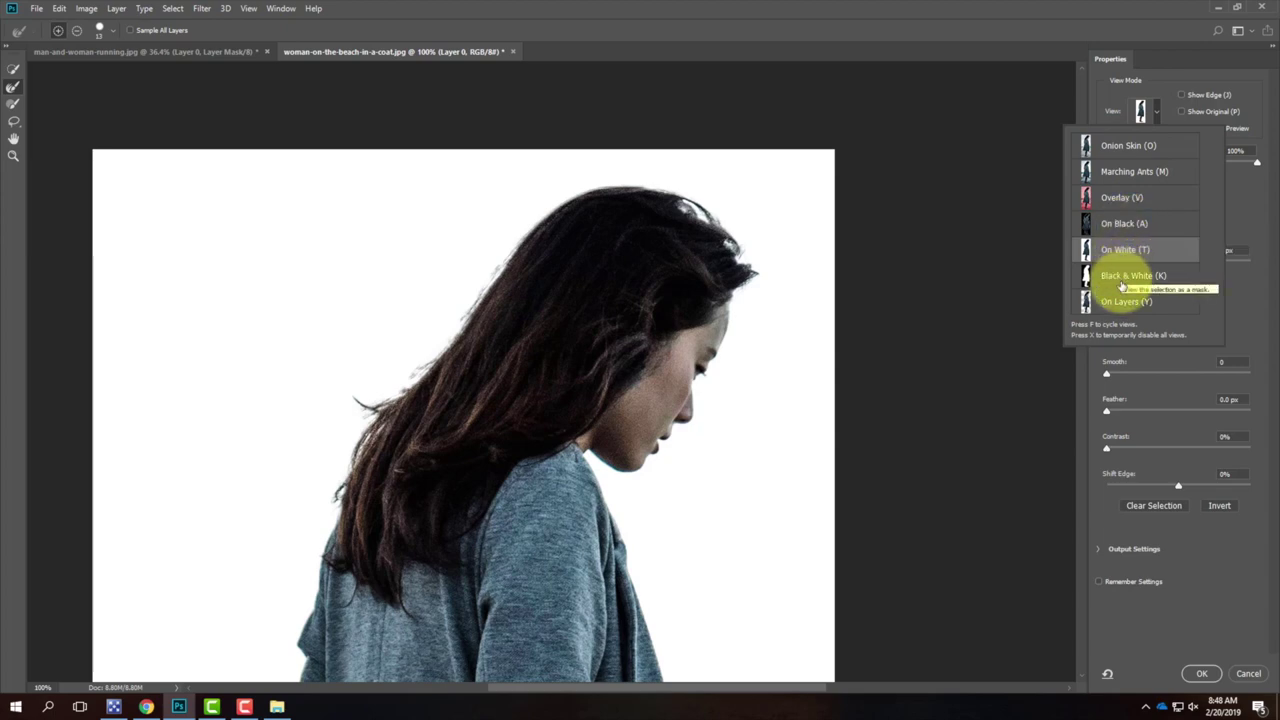
pyautogui.click(1121, 281)
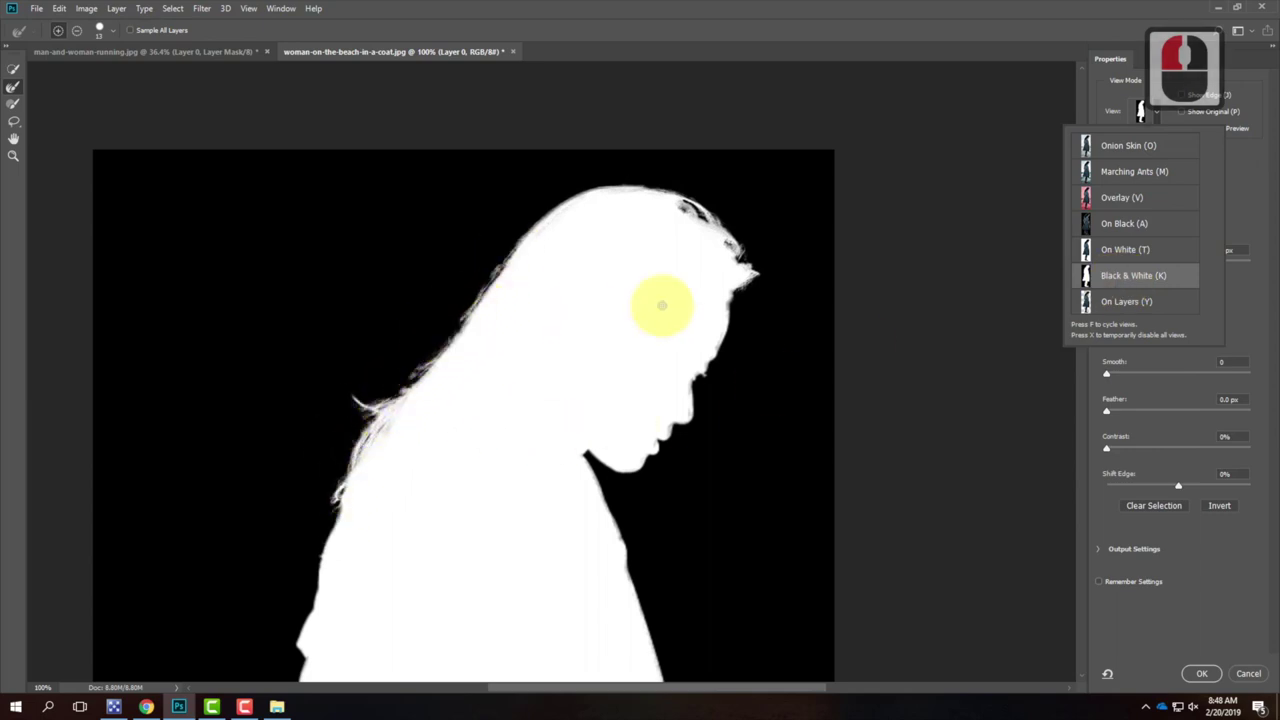
pyautogui.hotkey('ctrl', '=')
pyautogui.hotkey('ctrl', '=')
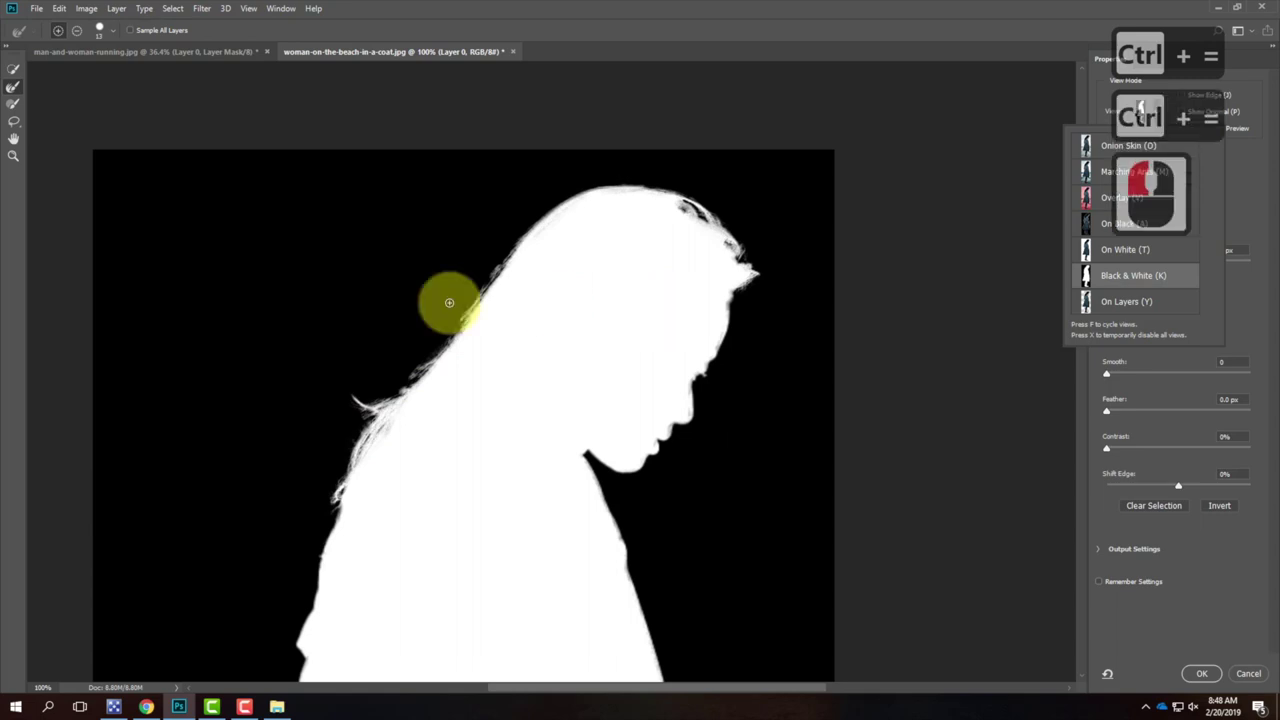
pyautogui.click(1240, 207)
pyautogui.click(1263, 193)
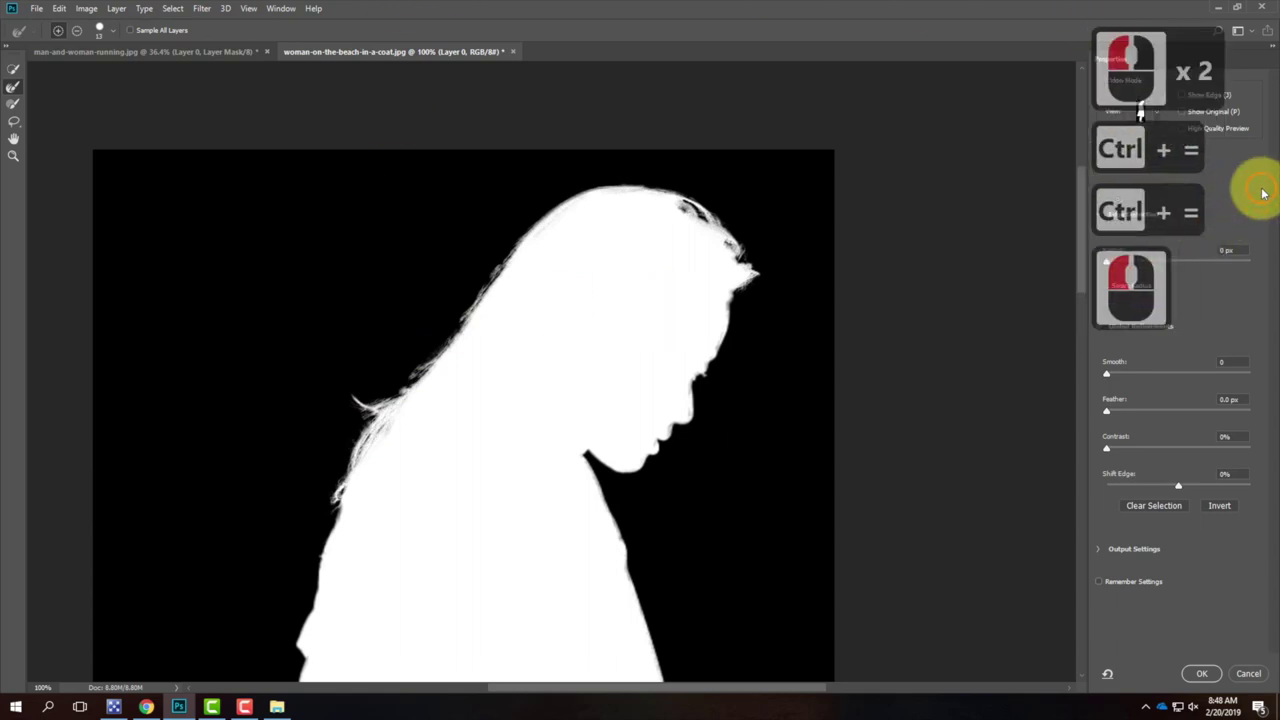
# - Set Feather to 0.3 px and Smooth to 3 while viewing the hair edge up close
pyautogui.moveTo(715, 295); pyautogui.dragTo(758, 296)
pyautogui.hotkey('ctrl', '=')
pyautogui.hotkey('ctrl', '=')
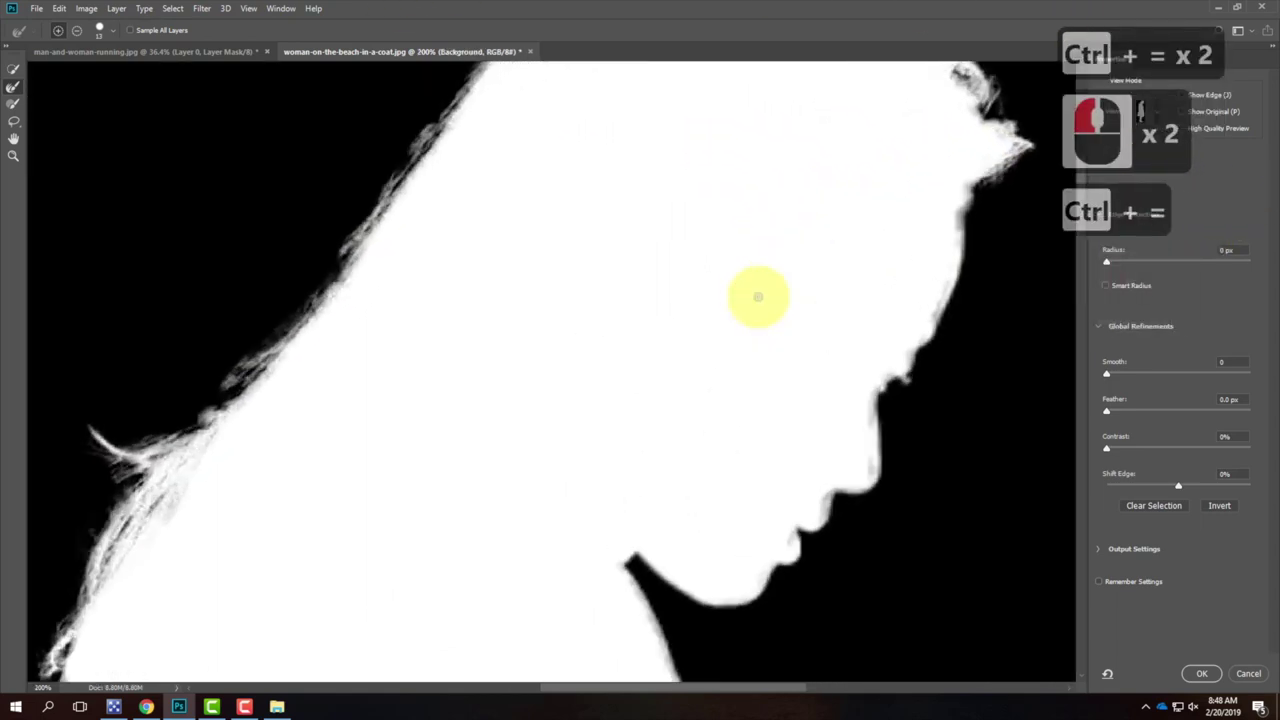
pyautogui.moveTo(517, 271); pyautogui.dragTo(650, 487)
pyautogui.click(1133, 285)
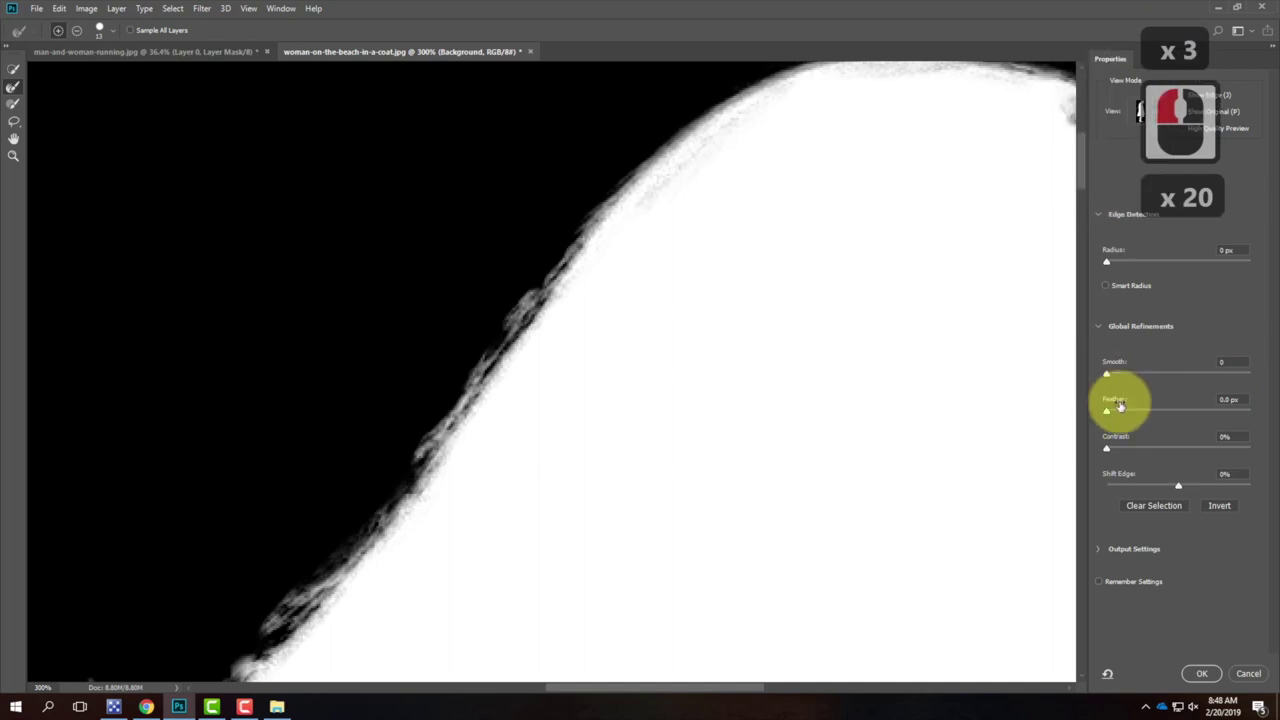
pyautogui.click(1205, 401)
pyautogui.write('0.3')
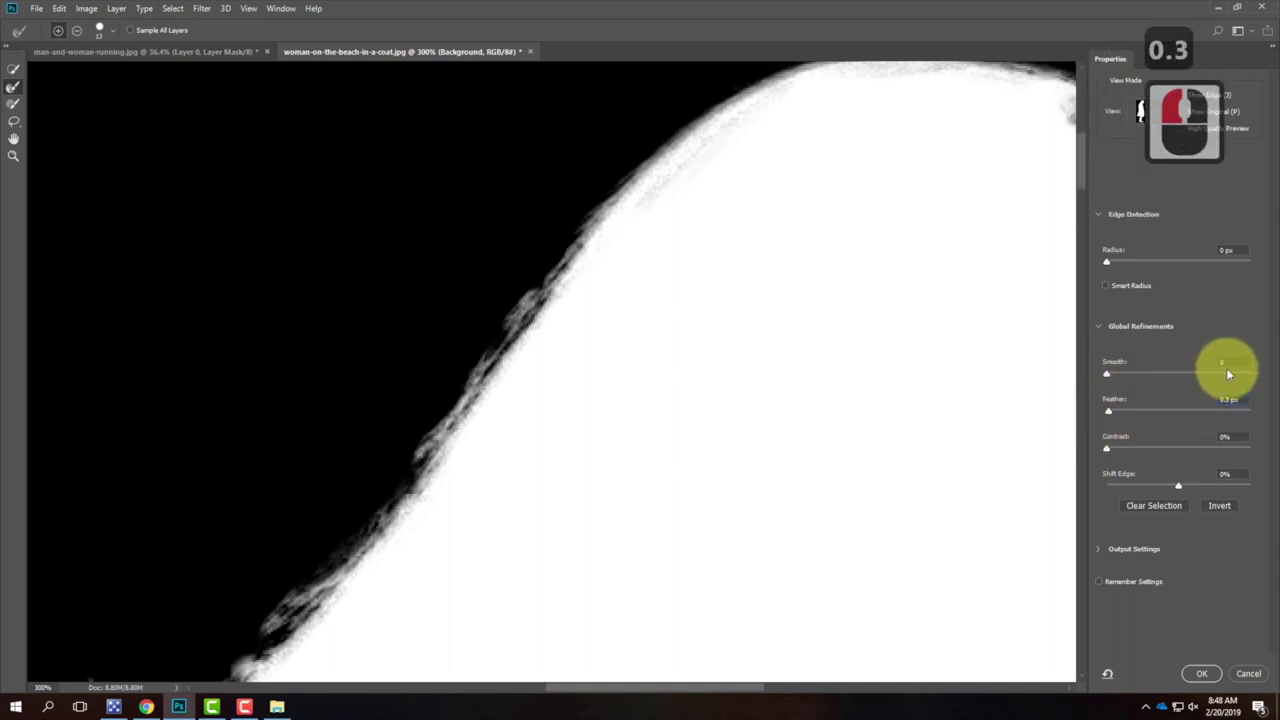
pyautogui.doubleClick(1226, 366)
pyautogui.write('3')
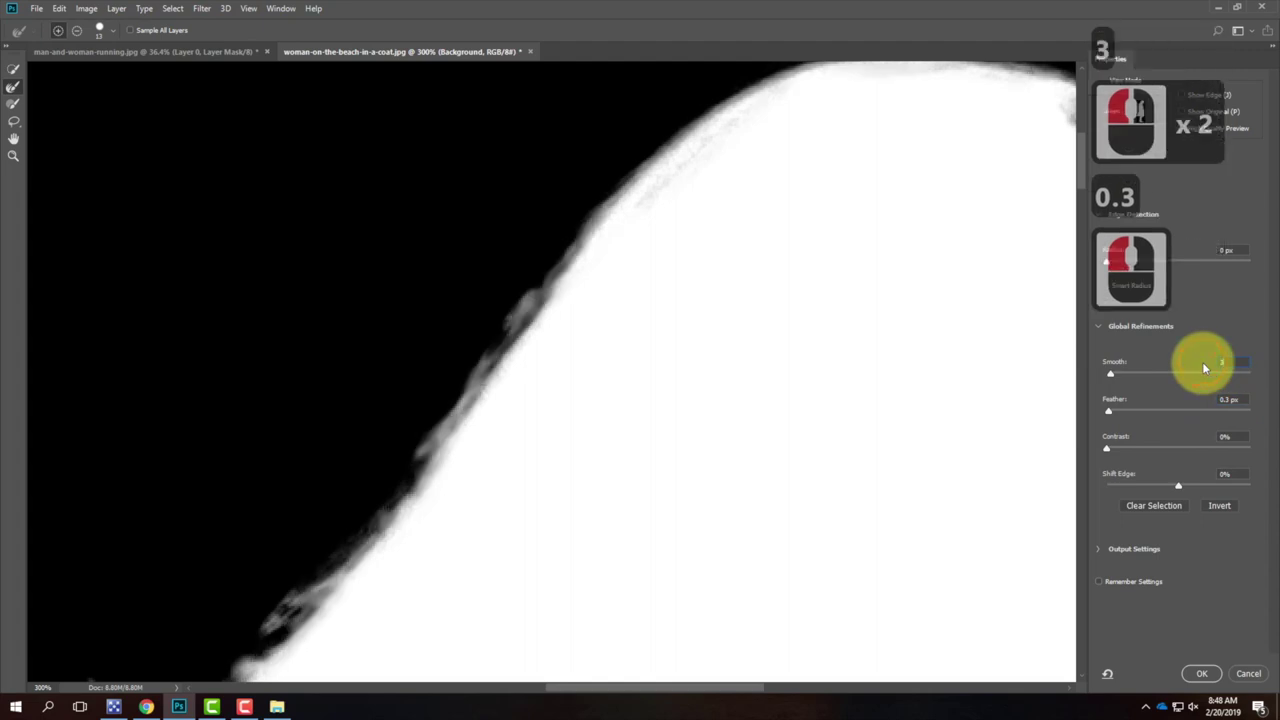
# - Refine the hair edge along the back of the head and set Smooth to 1
pyautogui.moveTo(550, 297)
pyautogui.mouseDown()
pyautogui.moveTo(453, 409)
pyautogui.moveTo(577, 270)
pyautogui.moveTo(528, 307)
pyautogui.moveTo(578, 217)
pyautogui.moveTo(638, 168)
pyautogui.moveTo(552, 266)
pyautogui.moveTo(494, 391)
pyautogui.moveTo(458, 418)
pyautogui.moveTo(478, 393)
pyautogui.moveTo(315, 593)
pyautogui.moveTo(393, 485)
pyautogui.moveTo(480, 414)
pyautogui.mouseUp()
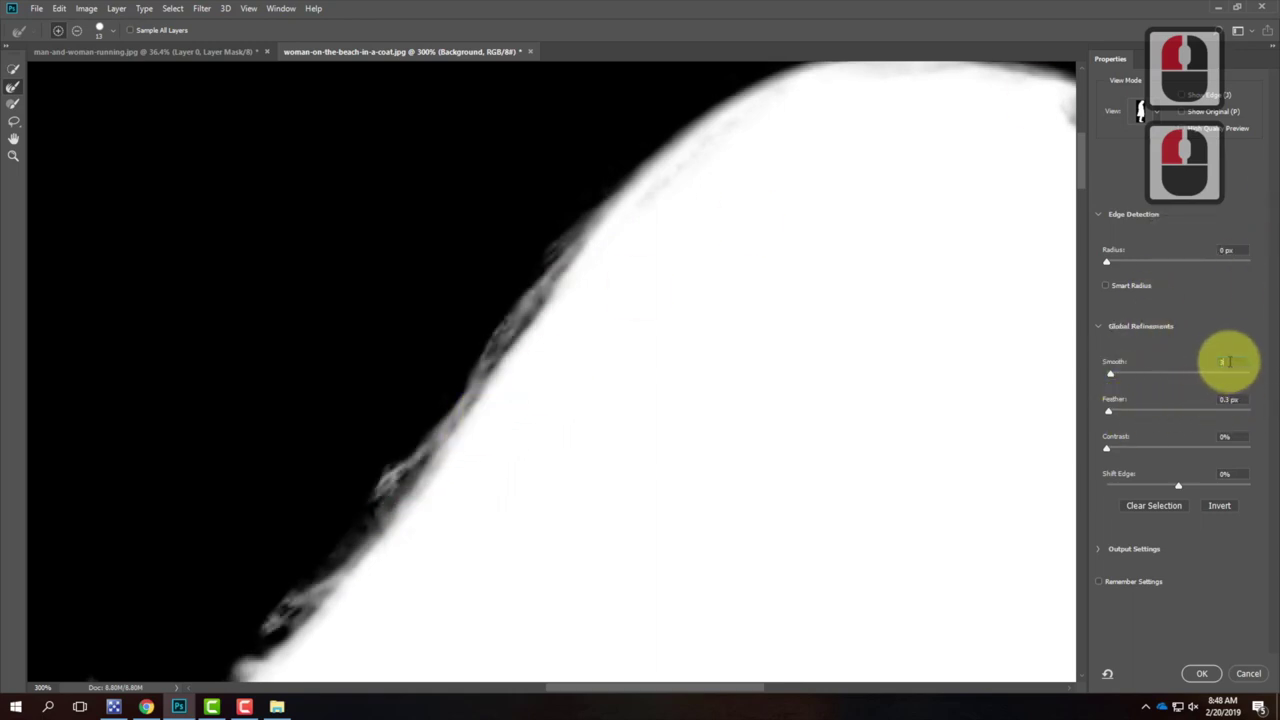
pyautogui.write('1')
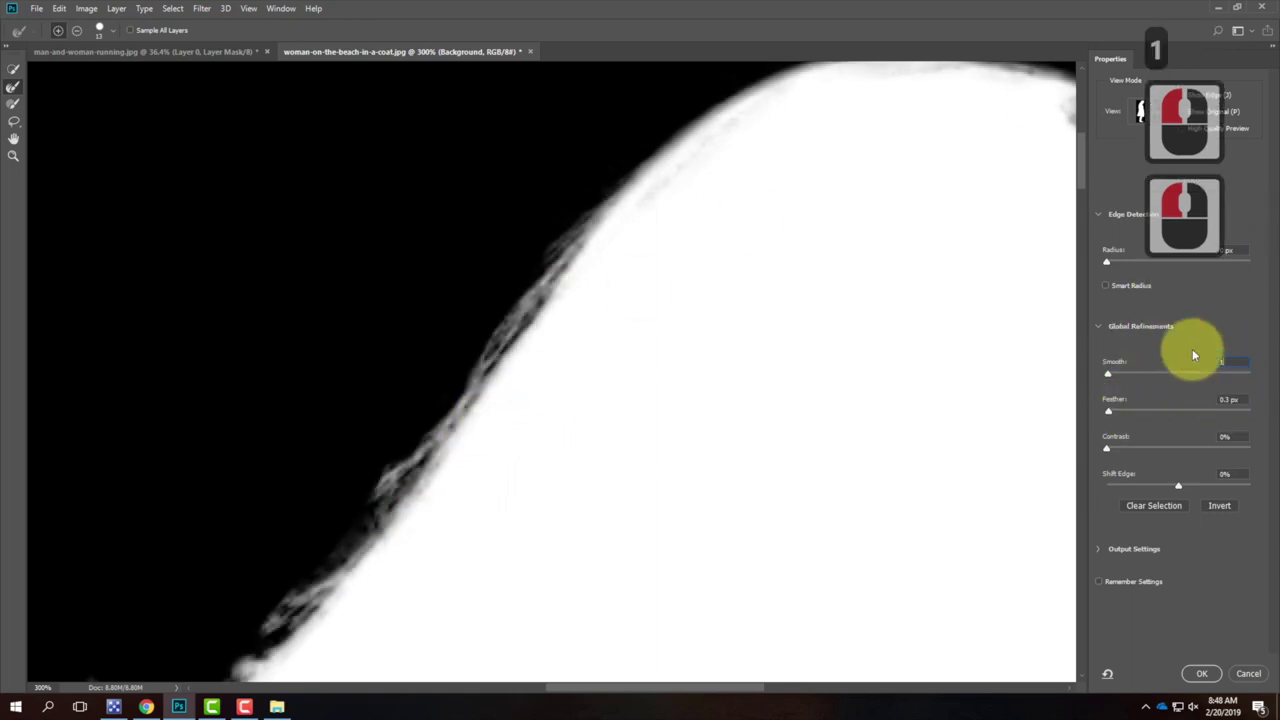
pyautogui.moveTo(538, 288)
pyautogui.mouseDown()
pyautogui.moveTo(562, 244)
pyautogui.moveTo(490, 360)
pyautogui.moveTo(558, 249)
pyautogui.moveTo(702, 108)
pyautogui.moveTo(373, 483)
pyautogui.moveTo(425, 470)
pyautogui.moveTo(437, 424)
pyautogui.moveTo(395, 502)
pyautogui.moveTo(283, 605)
pyautogui.moveTo(398, 492)
pyautogui.moveTo(464, 458)
pyautogui.moveTo(483, 378)
pyautogui.moveTo(412, 440)
pyautogui.moveTo(477, 413)
pyautogui.moveTo(372, 560)
pyautogui.mouseUp()
# - Brush the Refine Edge tool down the middle back hair edge and around the flyaway strands
pyautogui.scroll(-10, 486, 391)
pyautogui.hscroll(-2, 400, 434)
pyautogui.moveTo(407, 430)
pyautogui.mouseDown()
pyautogui.moveTo(443, 400)
pyautogui.moveTo(370, 468)
pyautogui.moveTo(525, 447)
pyautogui.moveTo(386, 451)
pyautogui.moveTo(323, 509)
pyautogui.moveTo(243, 551)
pyautogui.mouseUp()
pyautogui.moveTo(320, 512)
pyautogui.mouseDown()
pyautogui.moveTo(390, 448)
pyautogui.moveTo(381, 484)
pyautogui.moveTo(201, 511)
pyautogui.moveTo(183, 491)
pyautogui.moveTo(270, 534)
pyautogui.moveTo(302, 534)
pyautogui.moveTo(273, 575)
pyautogui.moveTo(313, 520)
pyautogui.moveTo(354, 497)
pyautogui.moveTo(235, 517)
pyautogui.moveTo(220, 484)
pyautogui.moveTo(288, 551)
pyautogui.moveTo(312, 555)
pyautogui.moveTo(281, 568)
pyautogui.moveTo(217, 655)
pyautogui.moveTo(257, 610)
pyautogui.moveTo(425, 522)
pyautogui.moveTo(397, 500)
pyautogui.moveTo(600, 157)
pyautogui.mouseUp()
pyautogui.moveTo(515, 217); pyautogui.dragTo(433, 332)
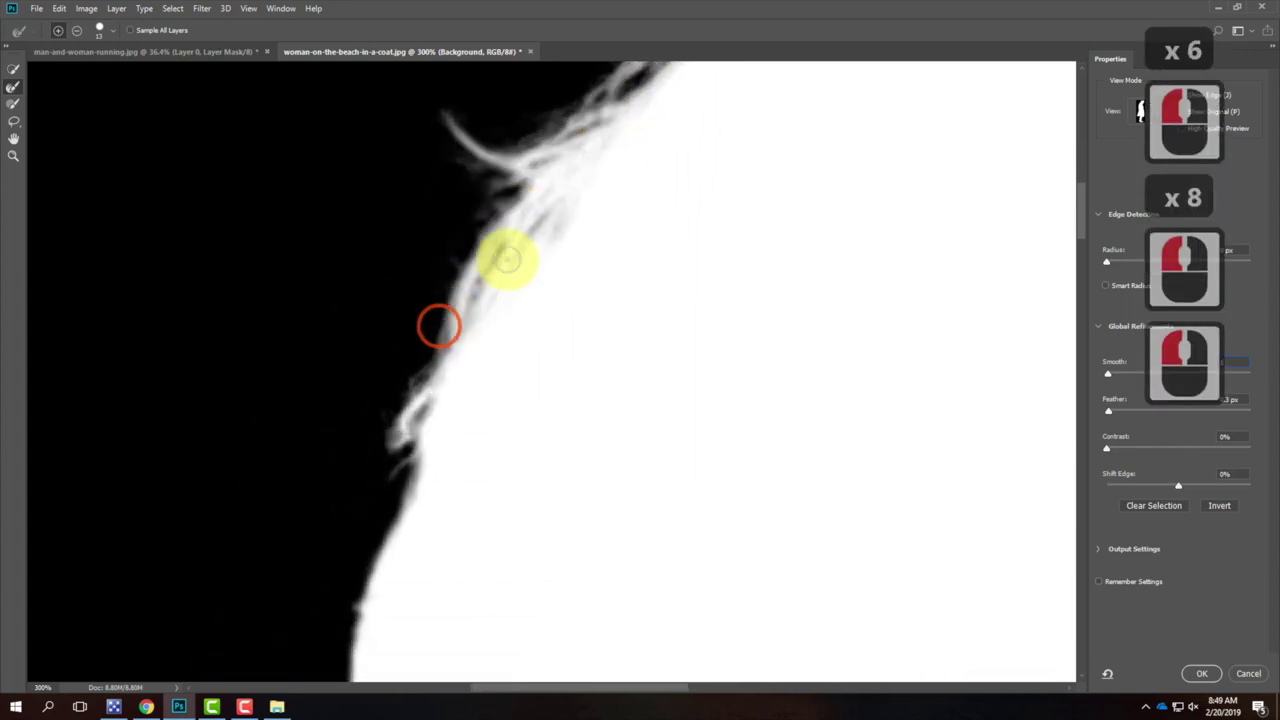
pyautogui.moveTo(565, 180)
pyautogui.mouseDown()
pyautogui.moveTo(399, 397)
pyautogui.moveTo(380, 450)
pyautogui.moveTo(450, 336)
pyautogui.moveTo(409, 466)
pyautogui.mouseUp()
# - Refine the edge around the wispy lower hair strands where the hair meets the coat's back
pyautogui.click(409, 466)
pyautogui.click(443, 291)
pyautogui.moveTo(443, 291); pyautogui.dragTo(383, 380)
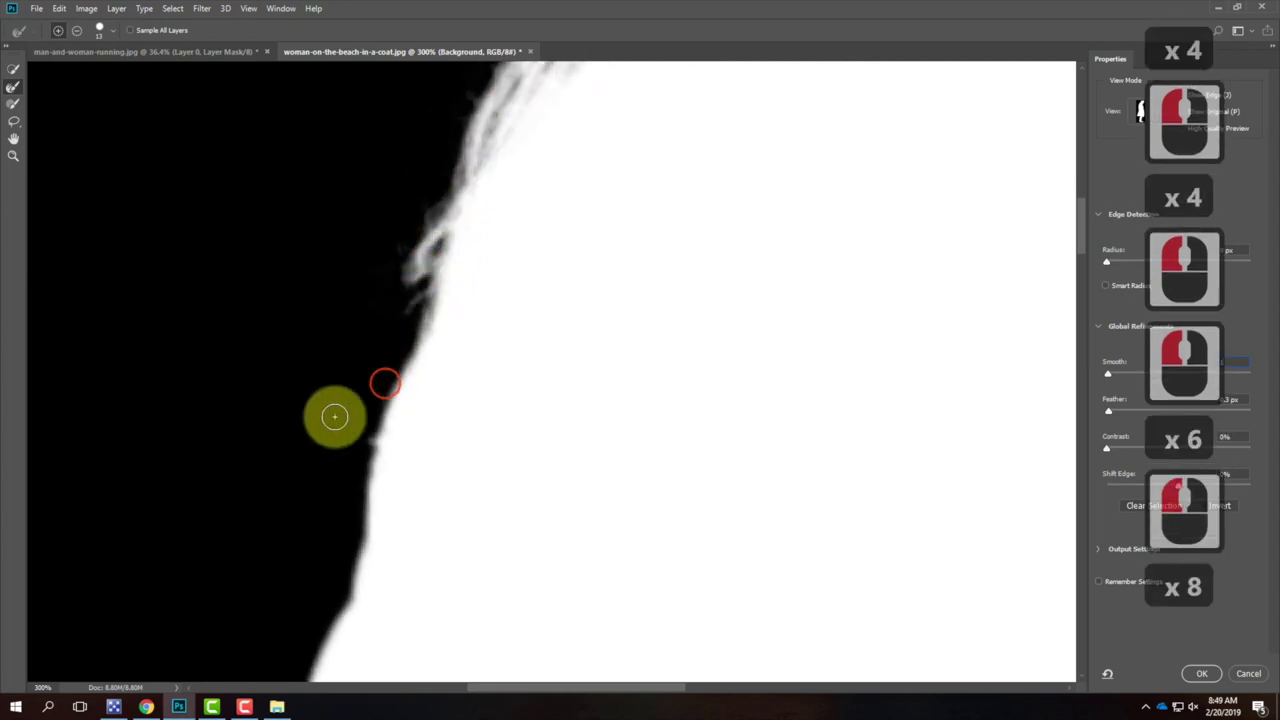
pyautogui.click(425, 285)
pyautogui.click(357, 414)
pyautogui.click(343, 363)
pyautogui.moveTo(329, 377)
pyautogui.mouseDown()
pyautogui.moveTo(303, 398)
pyautogui.moveTo(320, 355)
pyautogui.moveTo(452, 376)
pyautogui.moveTo(448, 438)
pyautogui.moveTo(372, 377)
pyautogui.moveTo(325, 436)
pyautogui.moveTo(420, 376)
pyautogui.mouseUp()
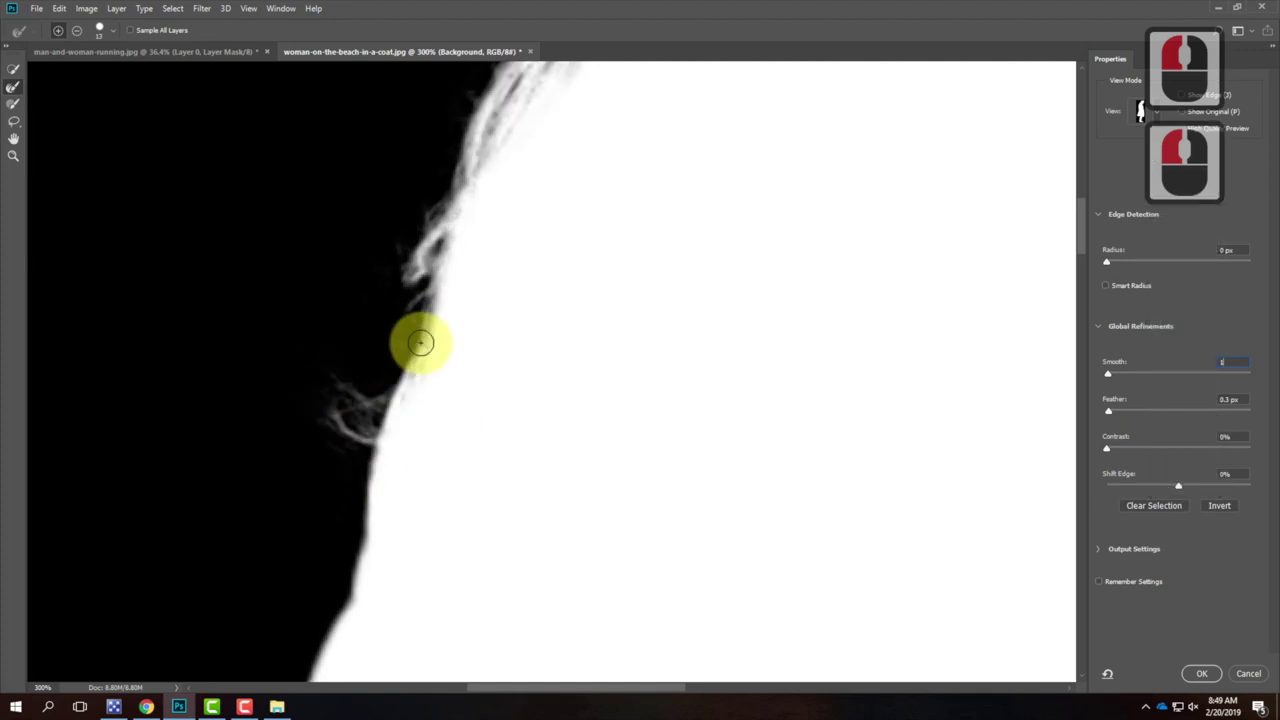
# - Brush the Refine Edge tool over the remaining lower hair wisps and down onto the upper back edge of the coat
pyautogui.moveTo(406, 251)
pyautogui.mouseDown()
pyautogui.moveTo(414, 277)
pyautogui.moveTo(343, 400)
pyautogui.moveTo(363, 477)
pyautogui.moveTo(356, 560)
pyautogui.mouseUp()
pyautogui.moveTo(364, 405); pyautogui.dragTo(364, 456)
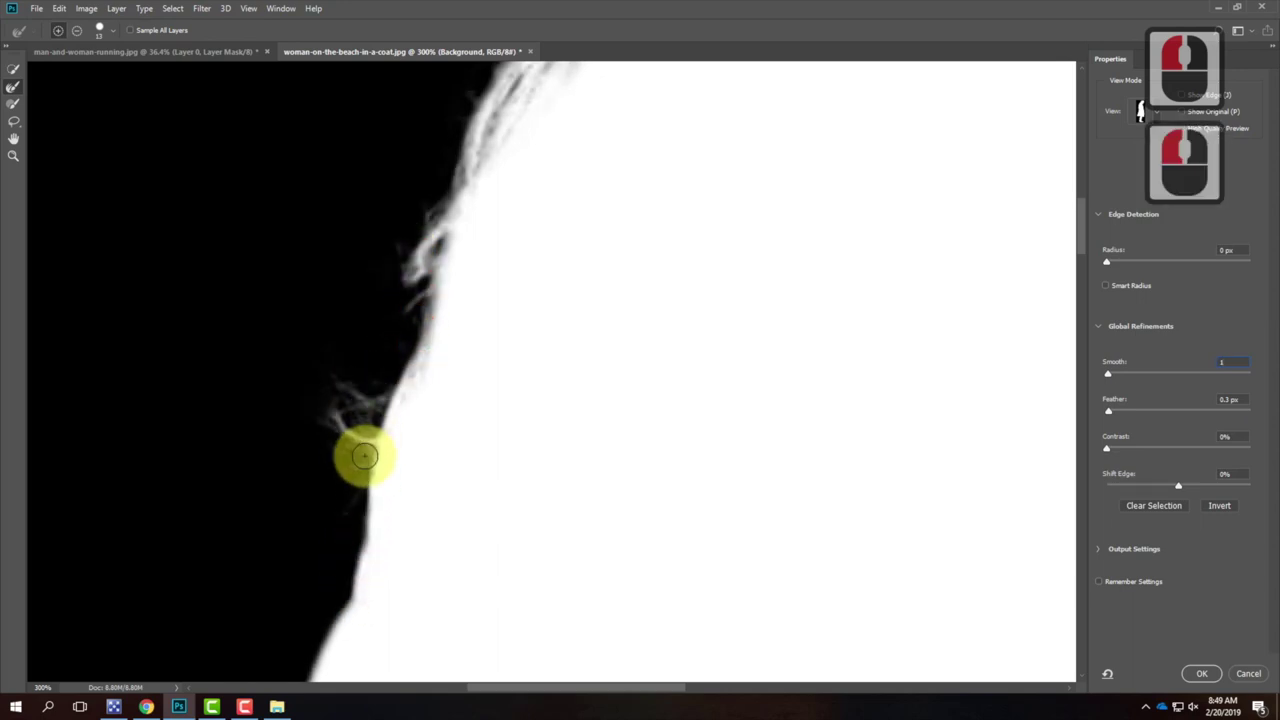
pyautogui.moveTo(380, 549)
pyautogui.mouseDown()
pyautogui.moveTo(374, 500)
pyautogui.moveTo(383, 597)
pyautogui.moveTo(408, 601)
pyautogui.mouseUp()
pyautogui.scroll(-4, 408, 601)
pyautogui.moveTo(460, 320)
pyautogui.mouseDown()
pyautogui.moveTo(409, 294)
pyautogui.moveTo(383, 349)
pyautogui.moveTo(395, 232)
pyautogui.mouseUp()
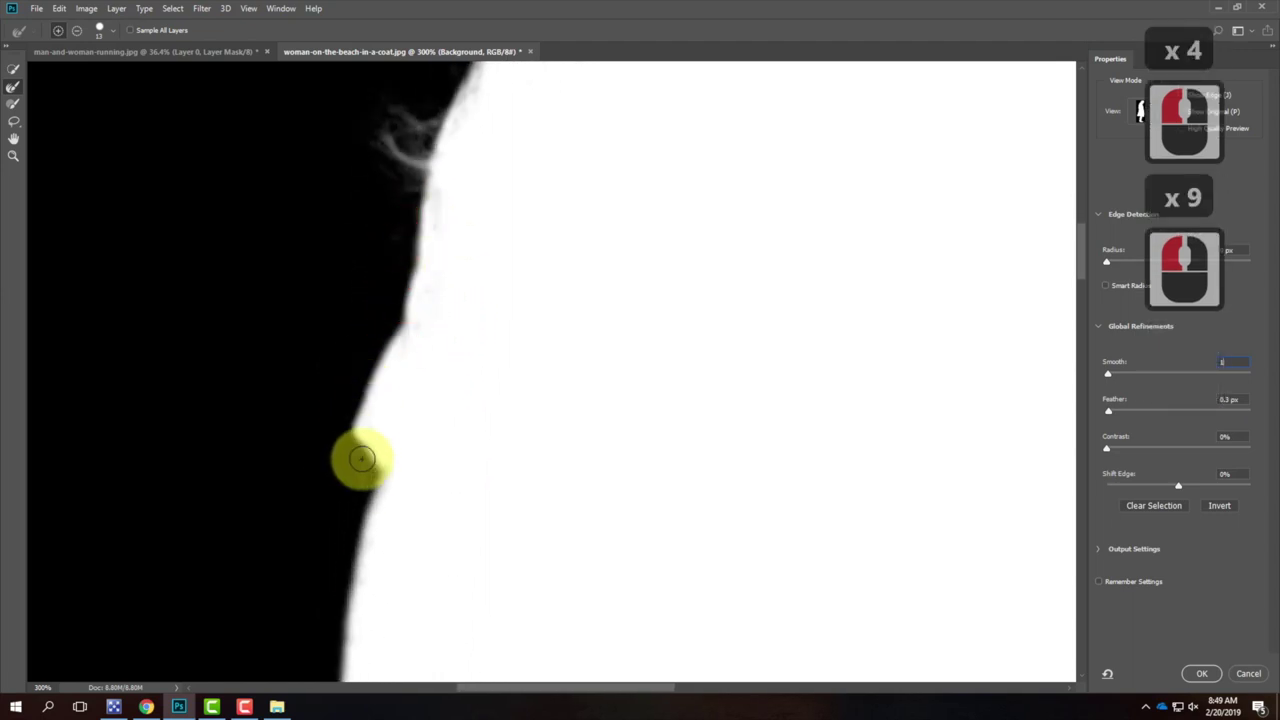
# - Refine the coat's back edge around the small notch below the hair and along the edge beneath it
pyautogui.moveTo(363, 414); pyautogui.dragTo(364, 482)
pyautogui.moveTo(351, 406); pyautogui.dragTo(346, 489)
pyautogui.scroll(-5, 356, 565)
pyautogui.moveTo(380, 380); pyautogui.dragTo(371, 349)
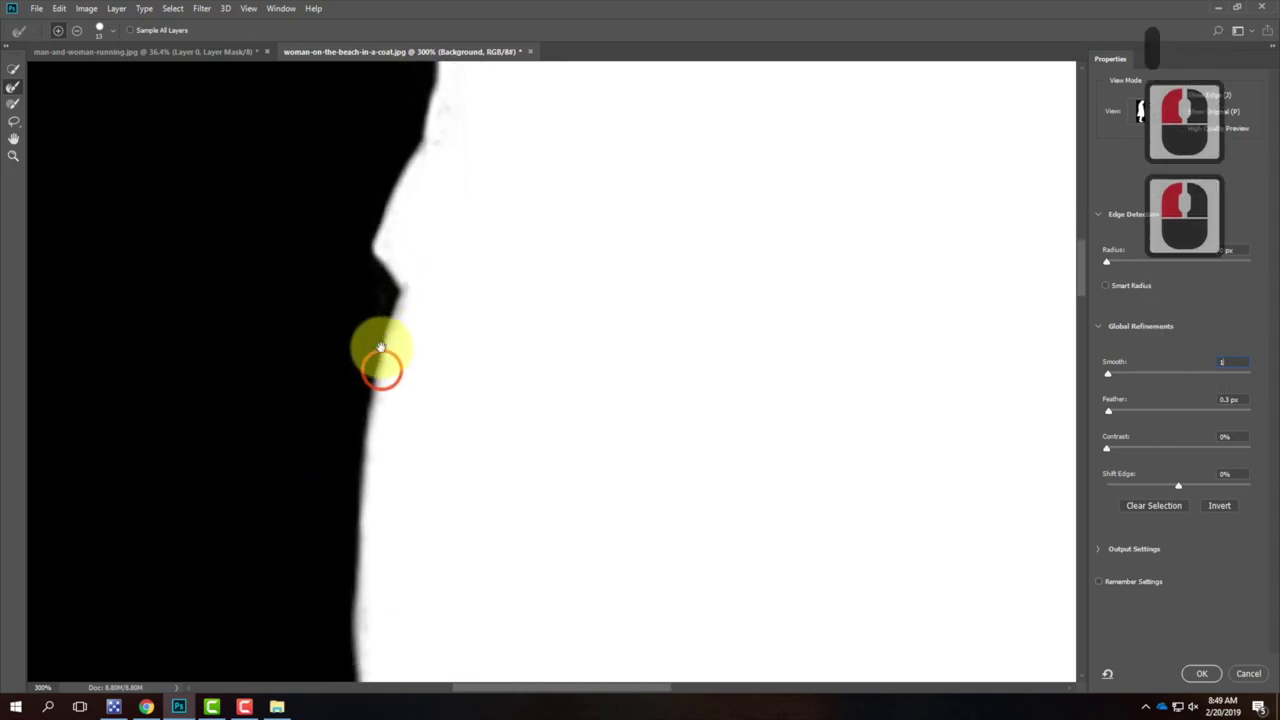
pyautogui.scroll(-3, 380, 320)
pyautogui.moveTo(360, 440); pyautogui.dragTo(366, 377)
pyautogui.moveTo(424, 292); pyautogui.dragTo(448, 288)
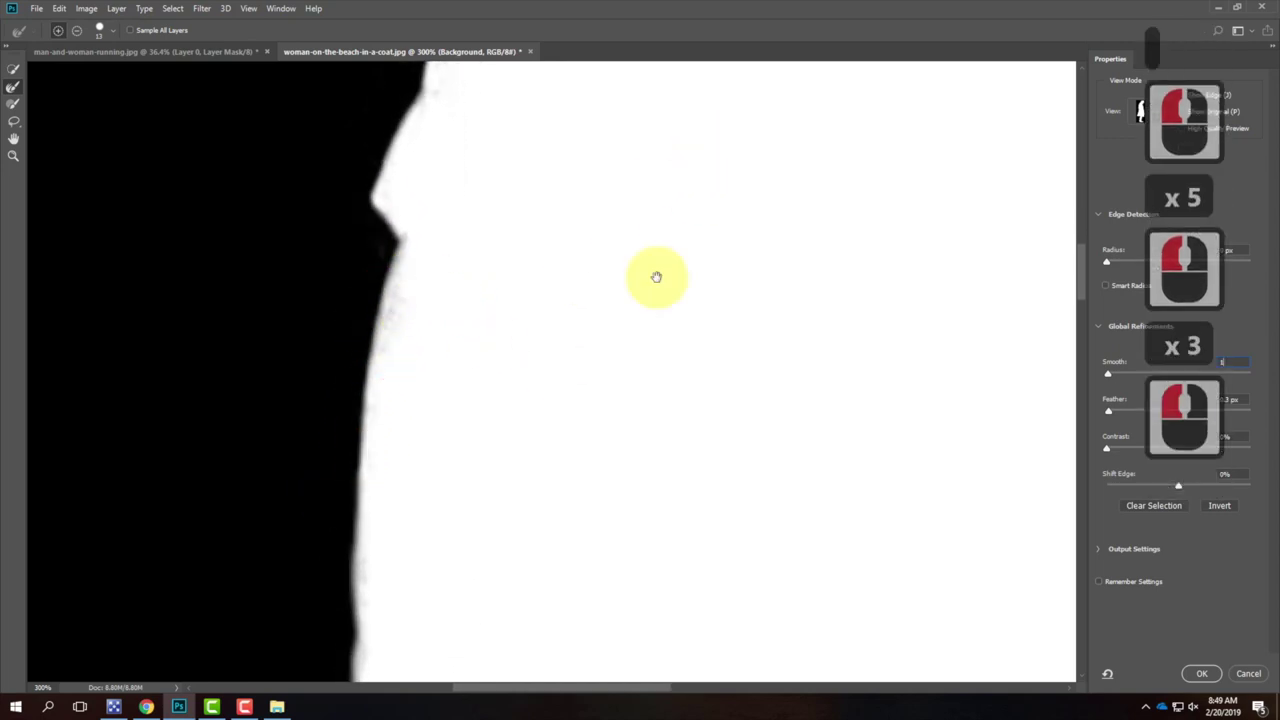
# - Refine the hair edge over the crown and around the loose strands and pointed tuft above the forehead
pyautogui.scroll(20, 694, 186)
pyautogui.scroll(4, 567, 293)
pyautogui.scroll(20, 567, 293)
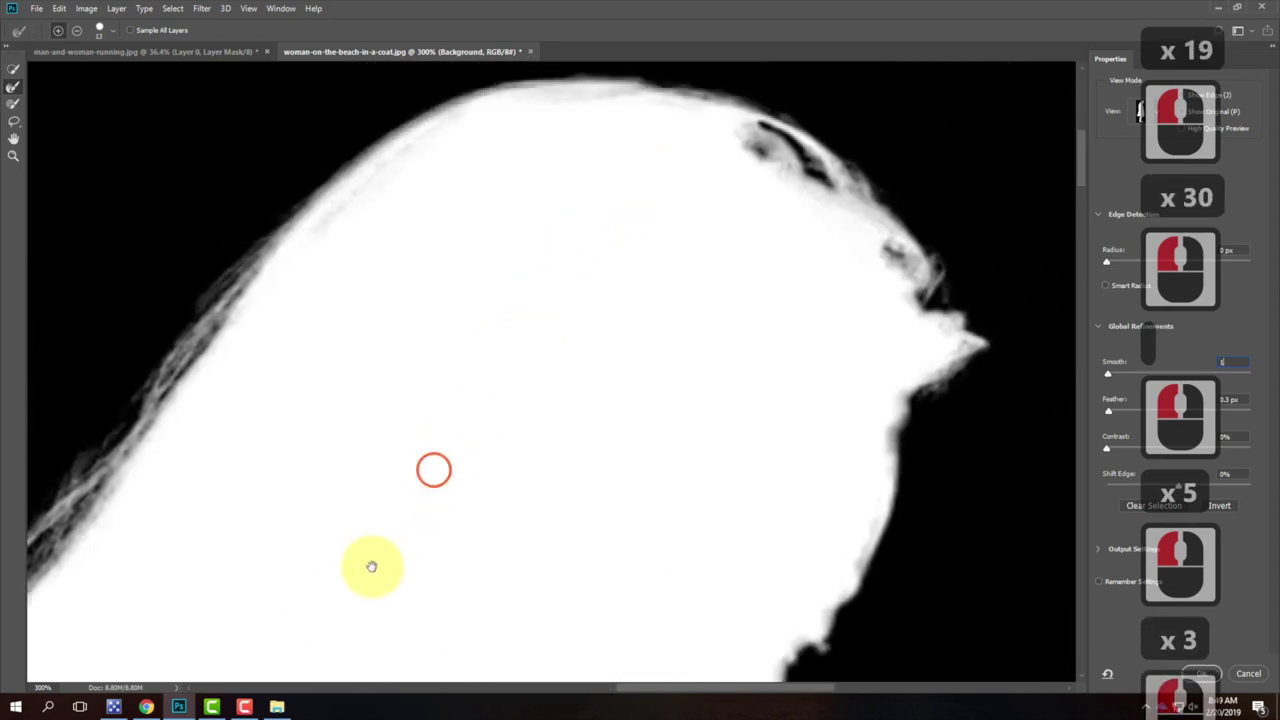
pyautogui.moveTo(583, 246)
pyautogui.mouseDown()
pyautogui.moveTo(499, 173)
pyautogui.moveTo(462, 168)
pyautogui.moveTo(688, 155)
pyautogui.moveTo(697, 164)
pyautogui.moveTo(595, 160)
pyautogui.moveTo(687, 178)
pyautogui.moveTo(788, 241)
pyautogui.moveTo(688, 192)
pyautogui.moveTo(793, 240)
pyautogui.moveTo(817, 270)
pyautogui.moveTo(870, 286)
pyautogui.moveTo(750, 200)
pyautogui.moveTo(794, 206)
pyautogui.moveTo(835, 242)
pyautogui.moveTo(770, 182)
pyautogui.moveTo(859, 282)
pyautogui.moveTo(830, 266)
pyautogui.moveTo(884, 326)
pyautogui.moveTo(816, 258)
pyautogui.moveTo(890, 371)
pyautogui.moveTo(885, 309)
pyautogui.moveTo(877, 382)
pyautogui.moveTo(894, 301)
pyautogui.moveTo(891, 380)
pyautogui.moveTo(904, 396)
pyautogui.moveTo(893, 385)
pyautogui.moveTo(924, 382)
pyautogui.moveTo(931, 392)
pyautogui.moveTo(896, 384)
pyautogui.moveTo(946, 429)
pyautogui.mouseUp()
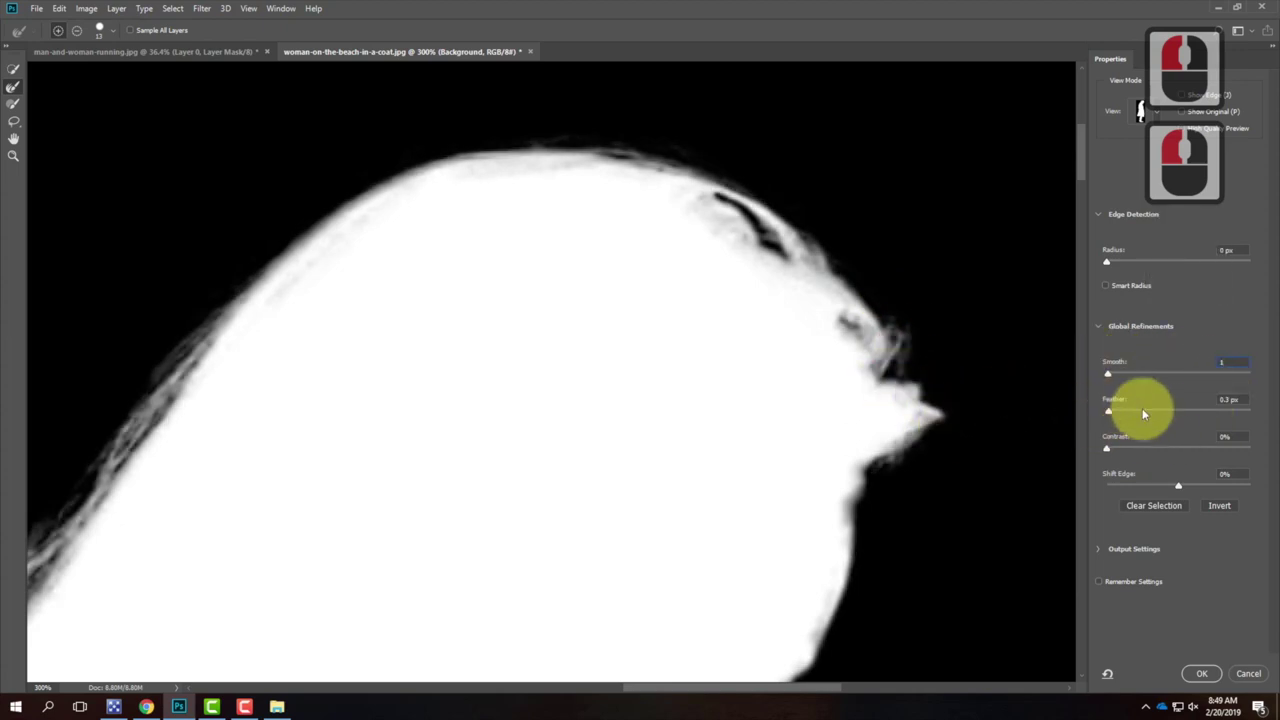
pyautogui.moveTo(957, 397)
pyautogui.mouseDown()
pyautogui.moveTo(862, 365)
pyautogui.moveTo(918, 375)
pyautogui.moveTo(902, 390)
pyautogui.moveTo(854, 389)
pyautogui.moveTo(943, 404)
pyautogui.moveTo(904, 379)
pyautogui.moveTo(946, 414)
pyautogui.moveTo(860, 483)
pyautogui.moveTo(871, 456)
pyautogui.moveTo(967, 402)
pyautogui.moveTo(883, 490)
pyautogui.moveTo(864, 466)
pyautogui.mouseUp()
pyautogui.moveTo(918, 427)
pyautogui.mouseDown()
pyautogui.moveTo(909, 479)
pyautogui.moveTo(888, 498)
pyautogui.moveTo(899, 447)
pyautogui.moveTo(919, 446)
pyautogui.moveTo(914, 477)
pyautogui.mouseUp()
pyautogui.scroll(-5, 900, 430)
pyautogui.click(845, 322)
# - Preview the cutout in the On Black, Marching Ants and Onion Skin views, and set the view mode to On White
pyautogui.click(1140, 112)
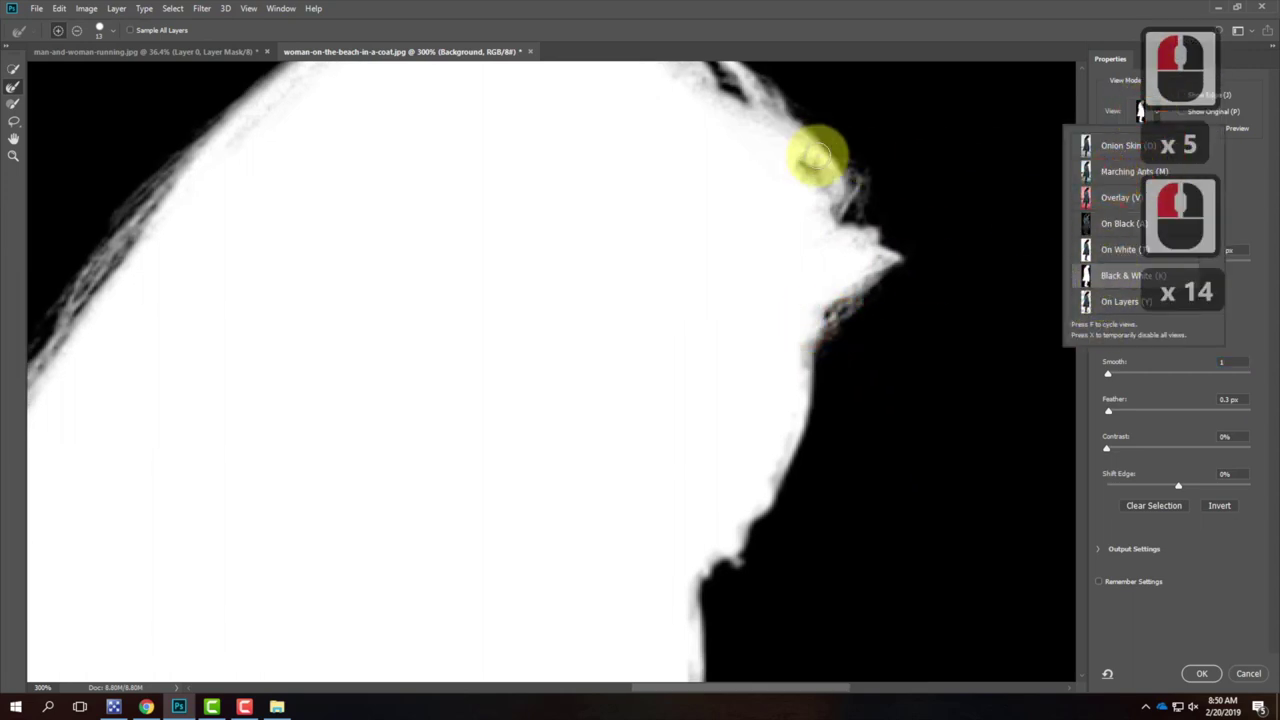
pyautogui.click(1124, 223)
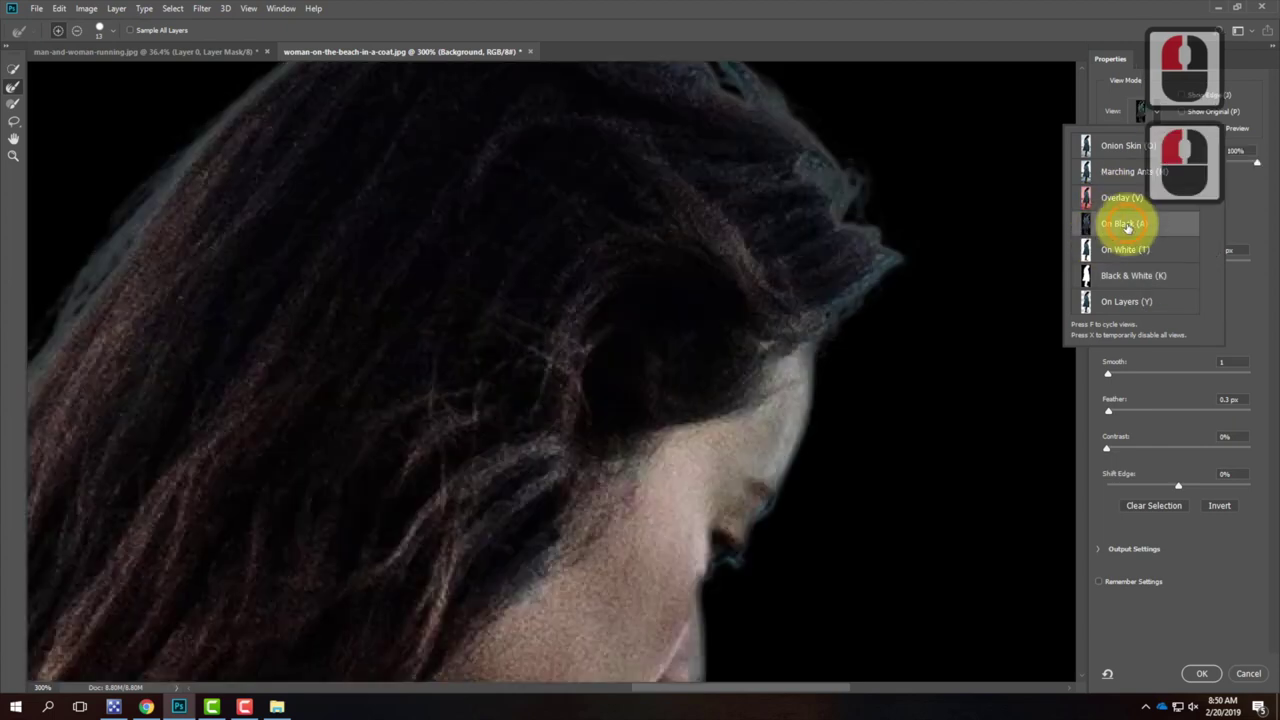
pyautogui.click(1115, 172)
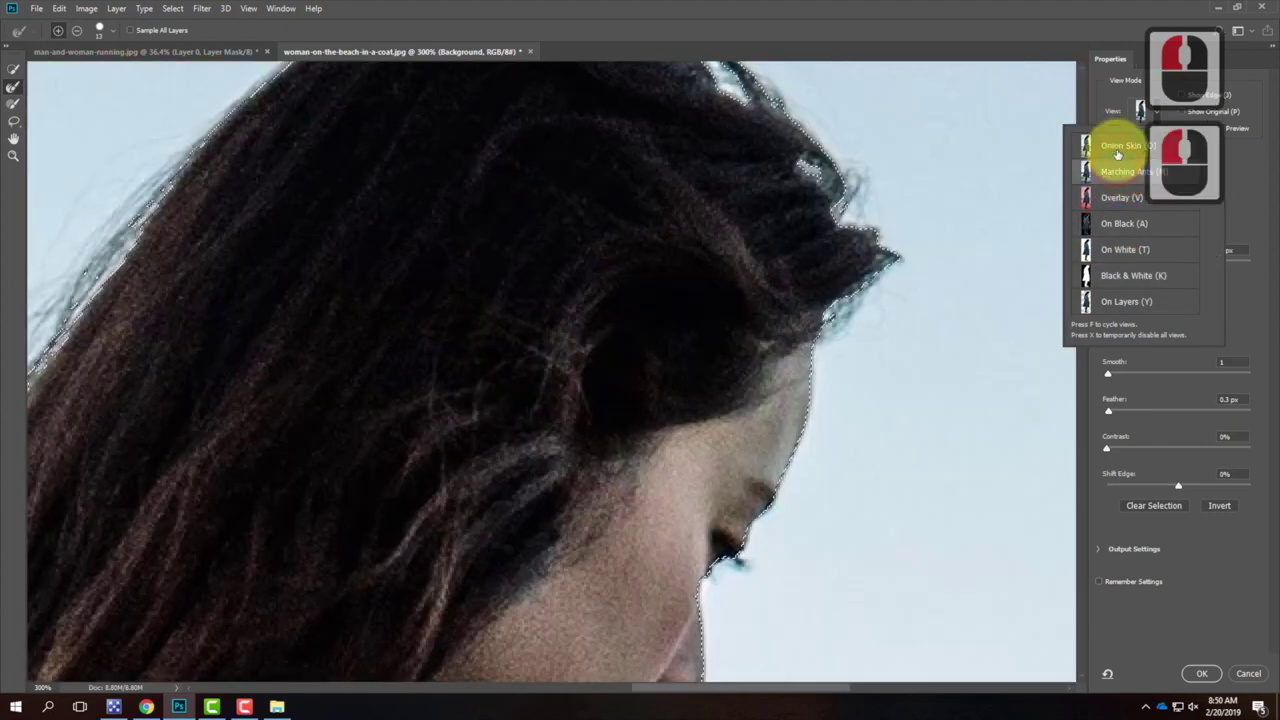
pyautogui.click(1118, 147)
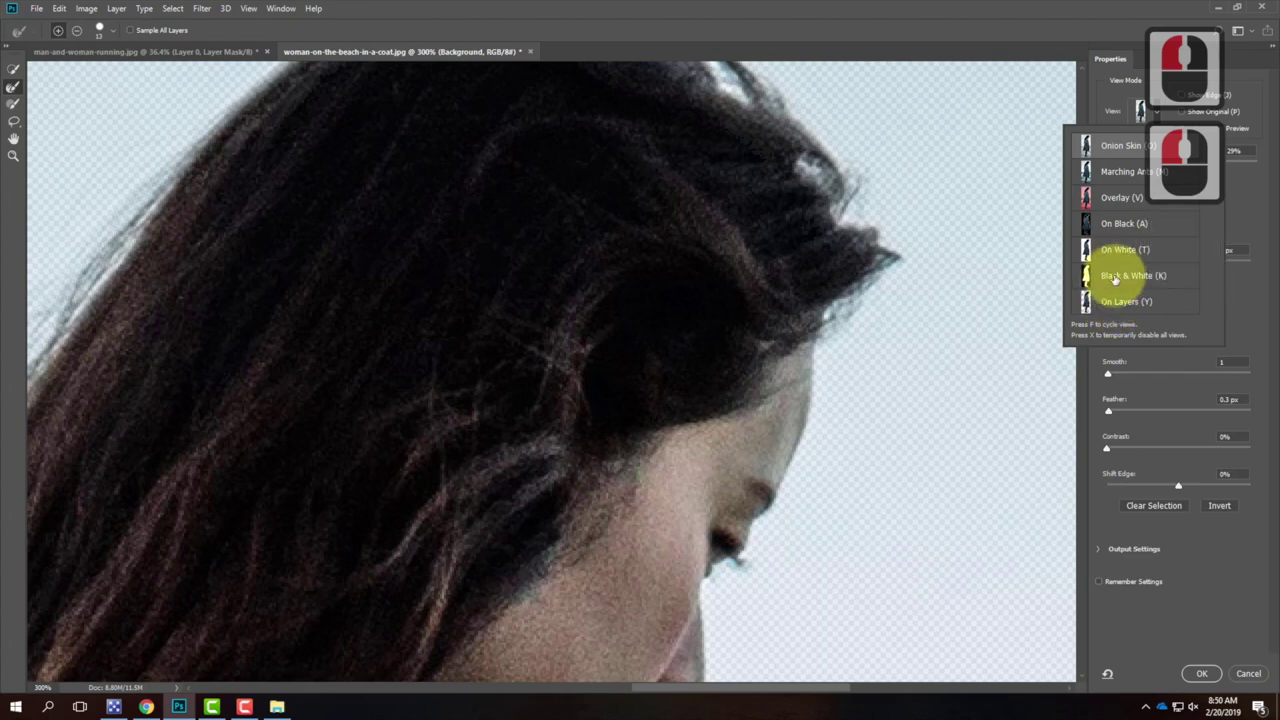
pyautogui.click(1119, 250)
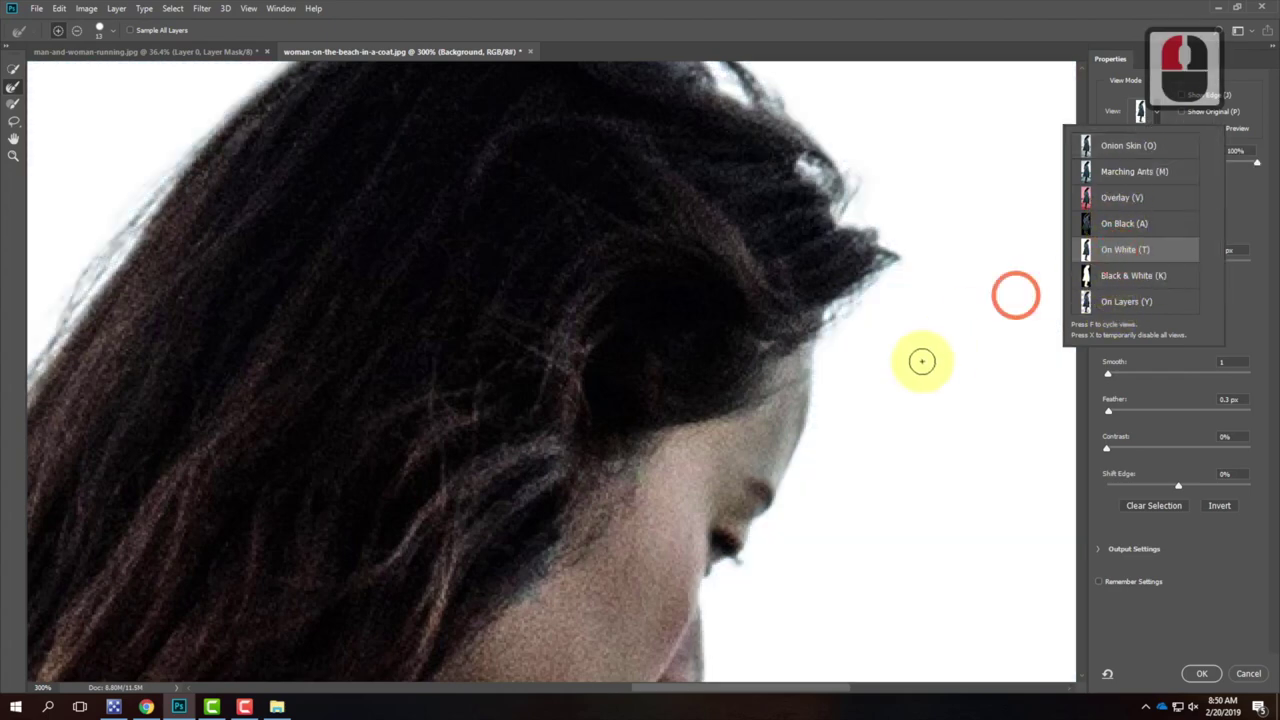
# - Examine the cutout edge down the woman's front, from the face along the coat and jeans to the feet
pyautogui.scroll(-20, 874, 424)
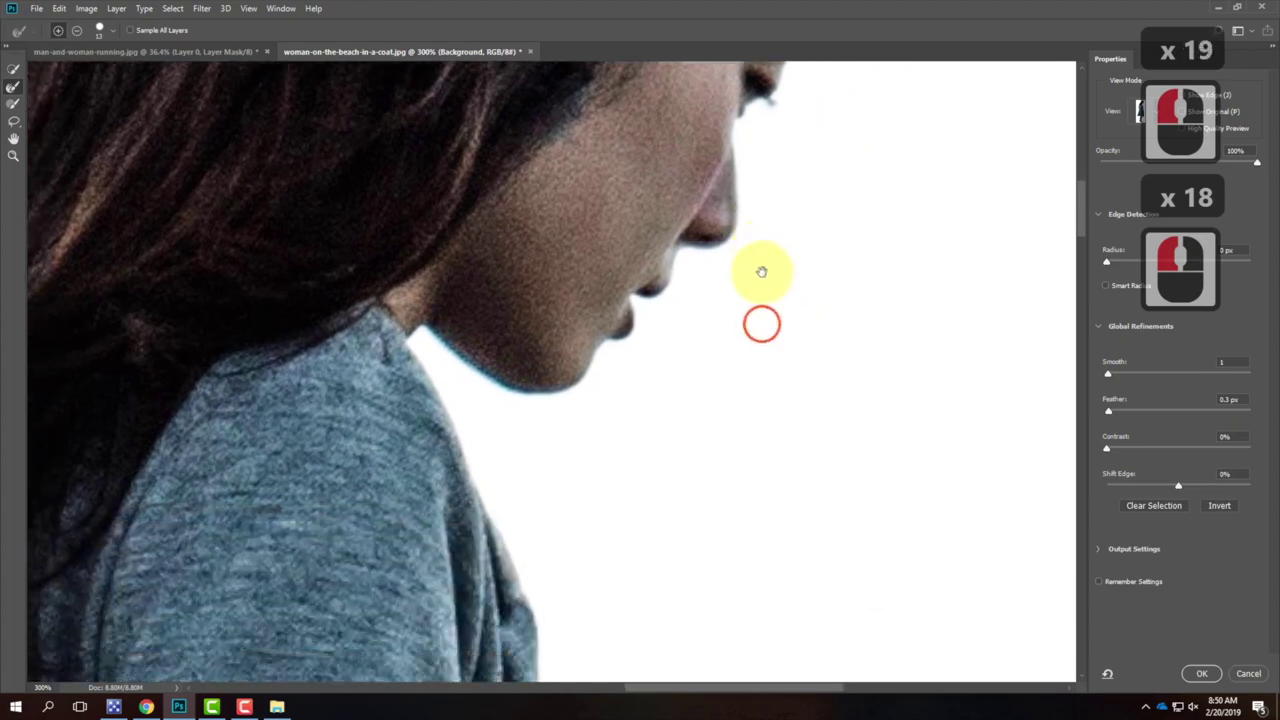
pyautogui.scroll(-13, 745, 509)
pyautogui.hscroll(20, 689, 266)
pyautogui.scroll(-20, 786, 306)
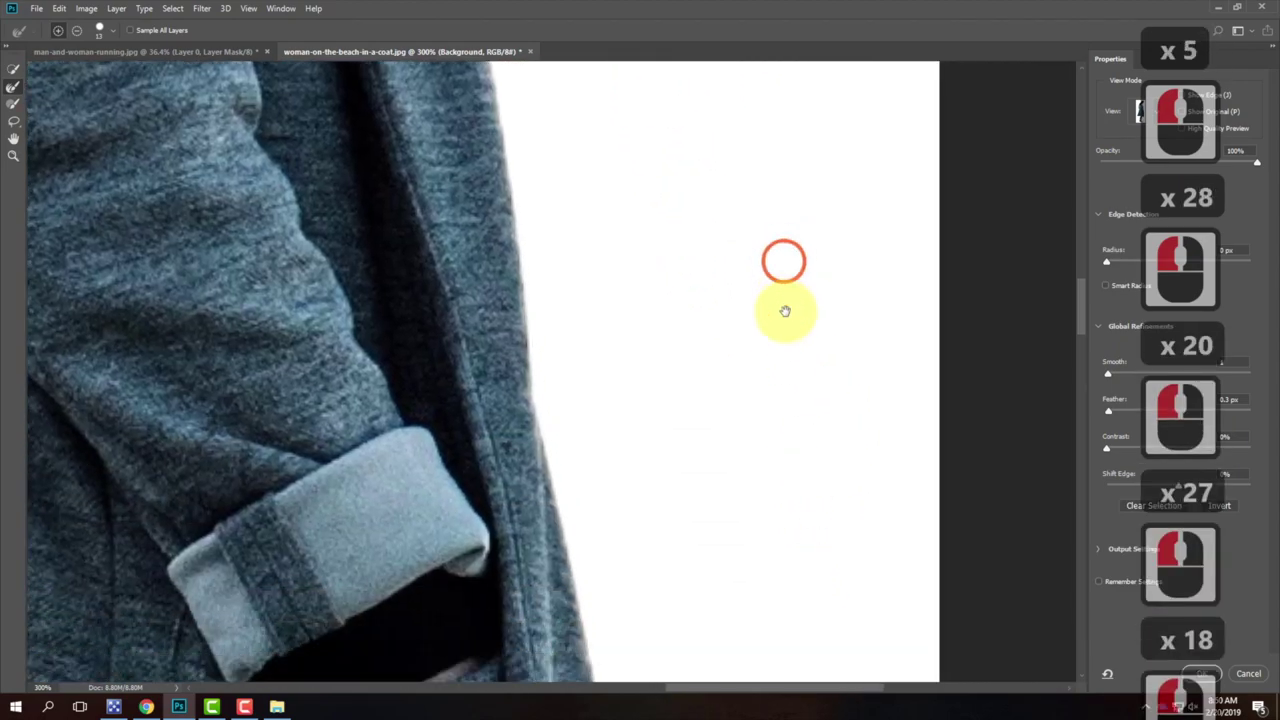
pyautogui.scroll(-6, 737, 384)
pyautogui.hscroll(17, 751, 457)
pyautogui.scroll(-20, 680, 400)
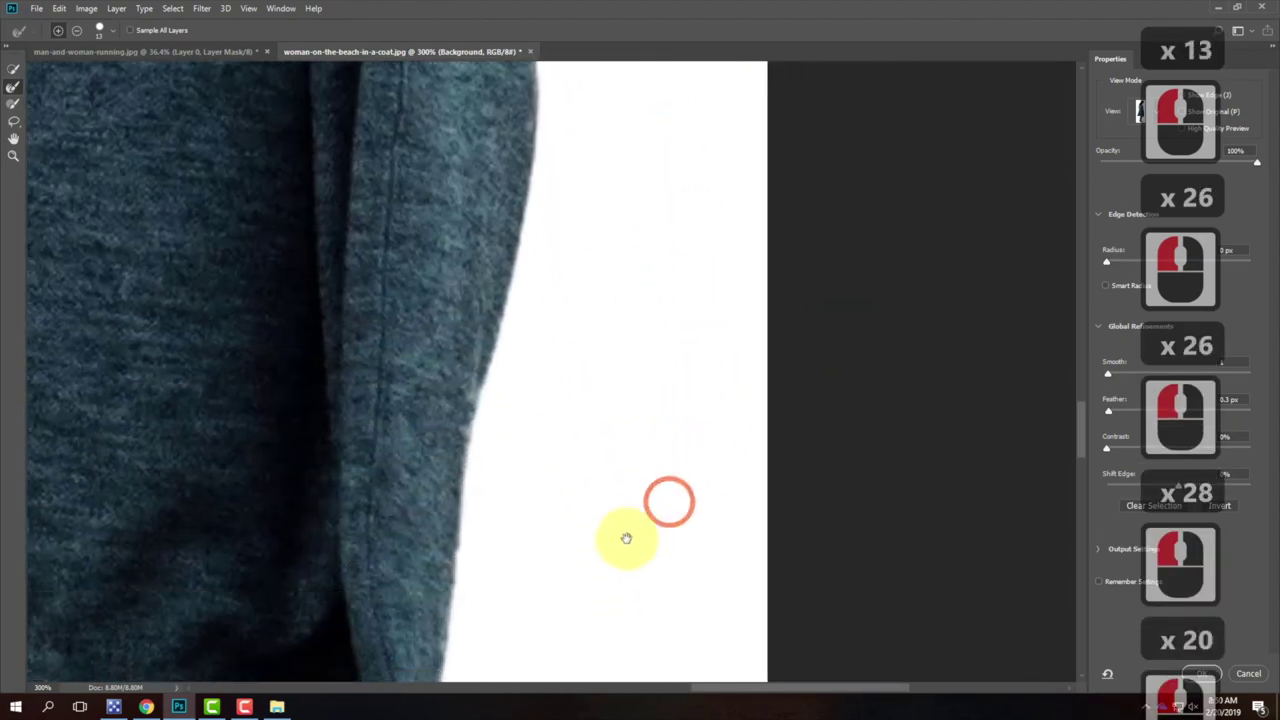
pyautogui.scroll(-16, 480, 349)
pyautogui.hscroll(-19, 634, 451)
pyautogui.scroll(-16, 663, 217)
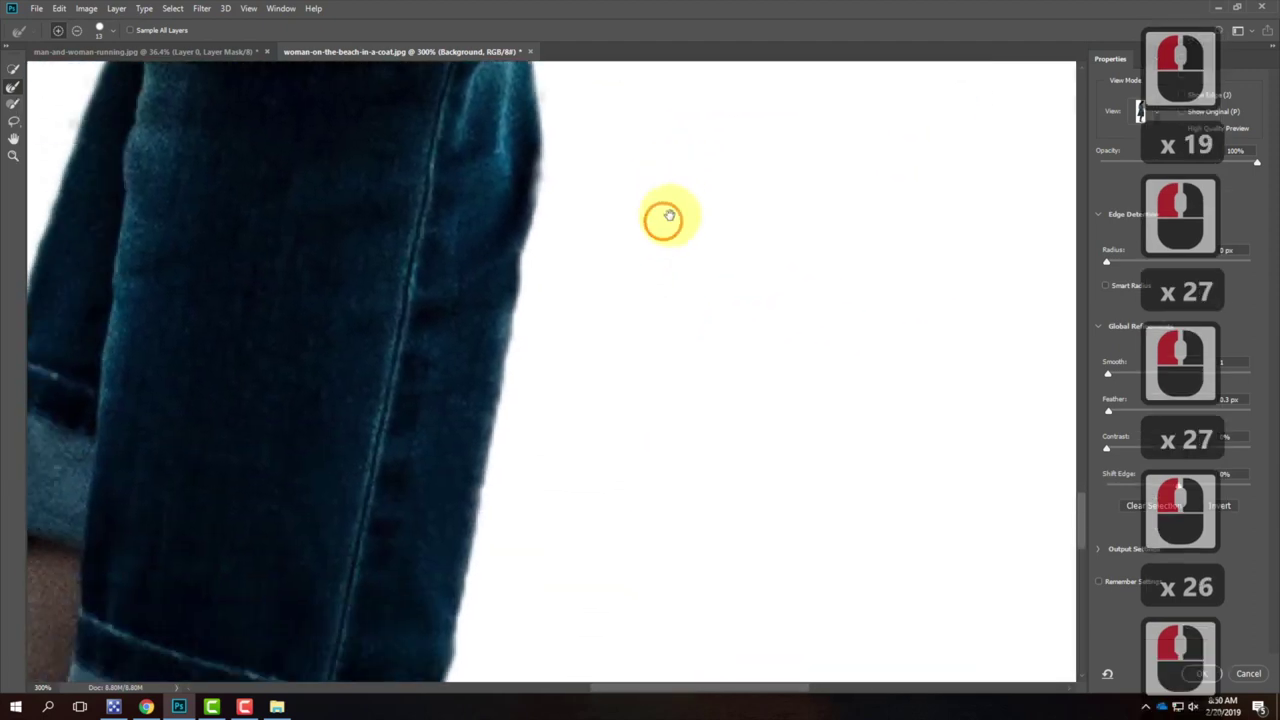
pyautogui.scroll(-20, 620, 400)
pyautogui.hscroll(8, 640, 286)
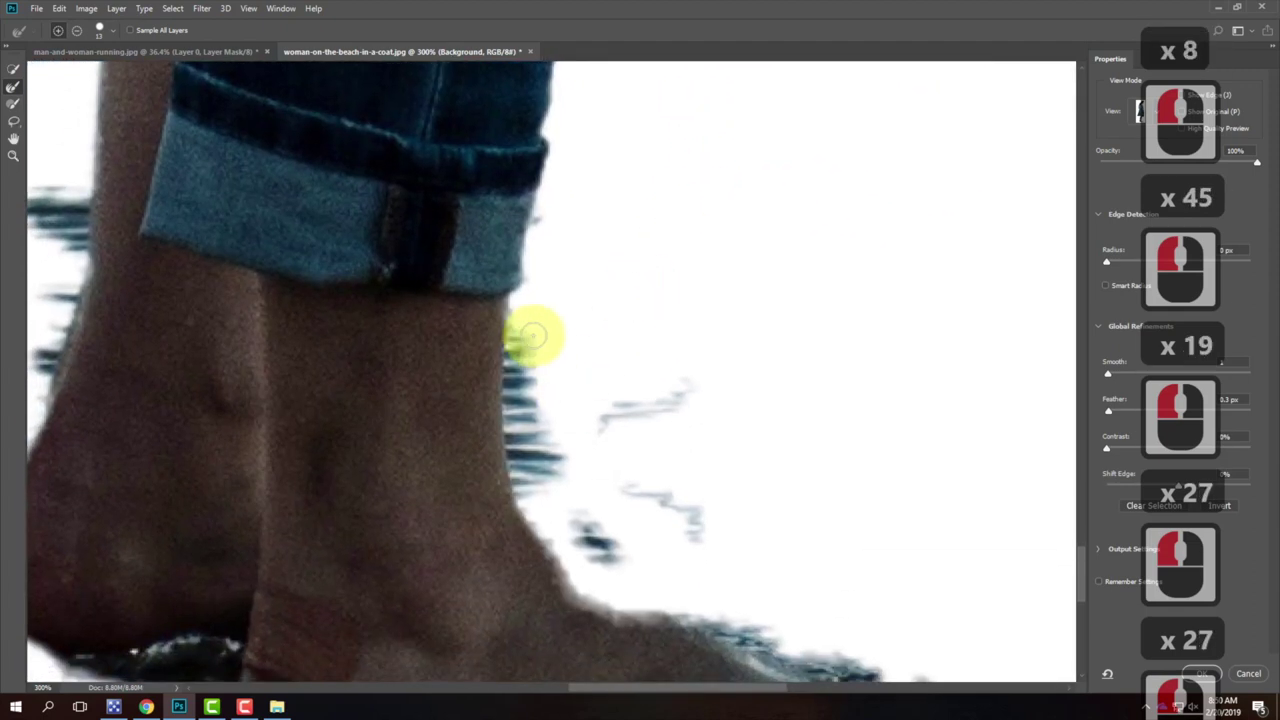
pyautogui.scroll(-20, 620, 420)
pyautogui.hscroll(-12, 700, 370)
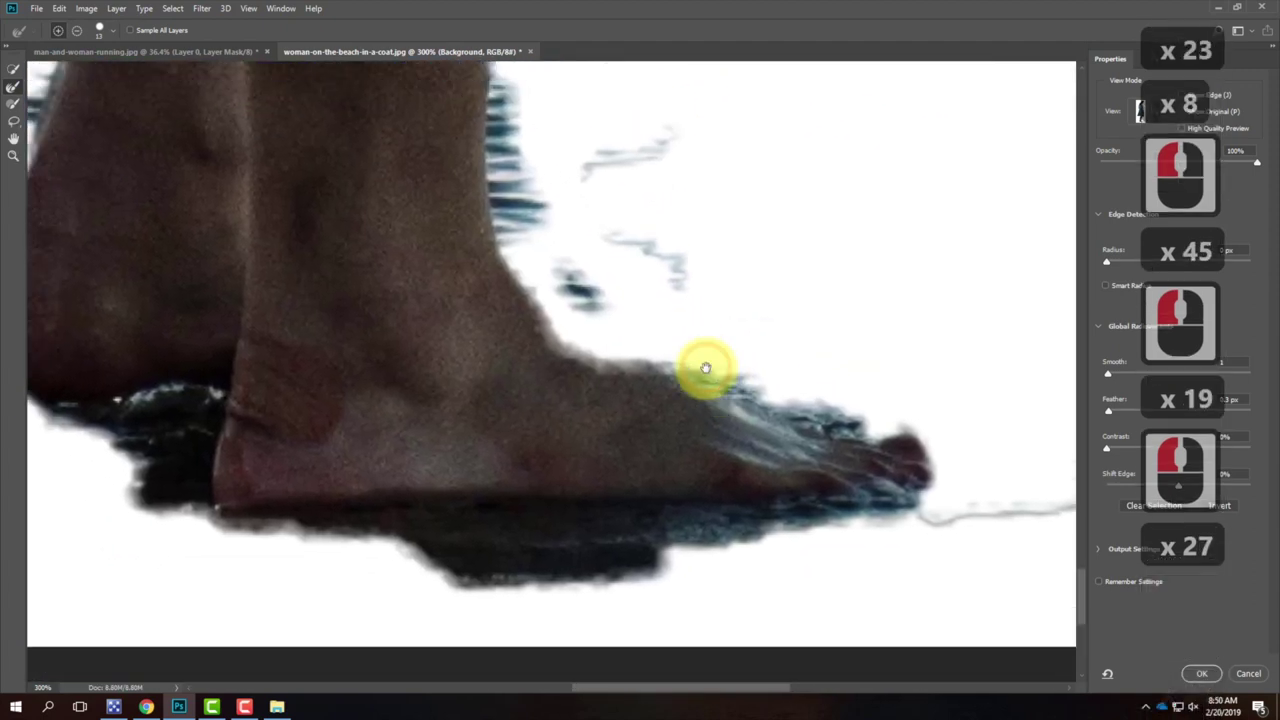
pyautogui.scroll(-20, 580, 420)
pyautogui.scroll(-20, 617, 452)
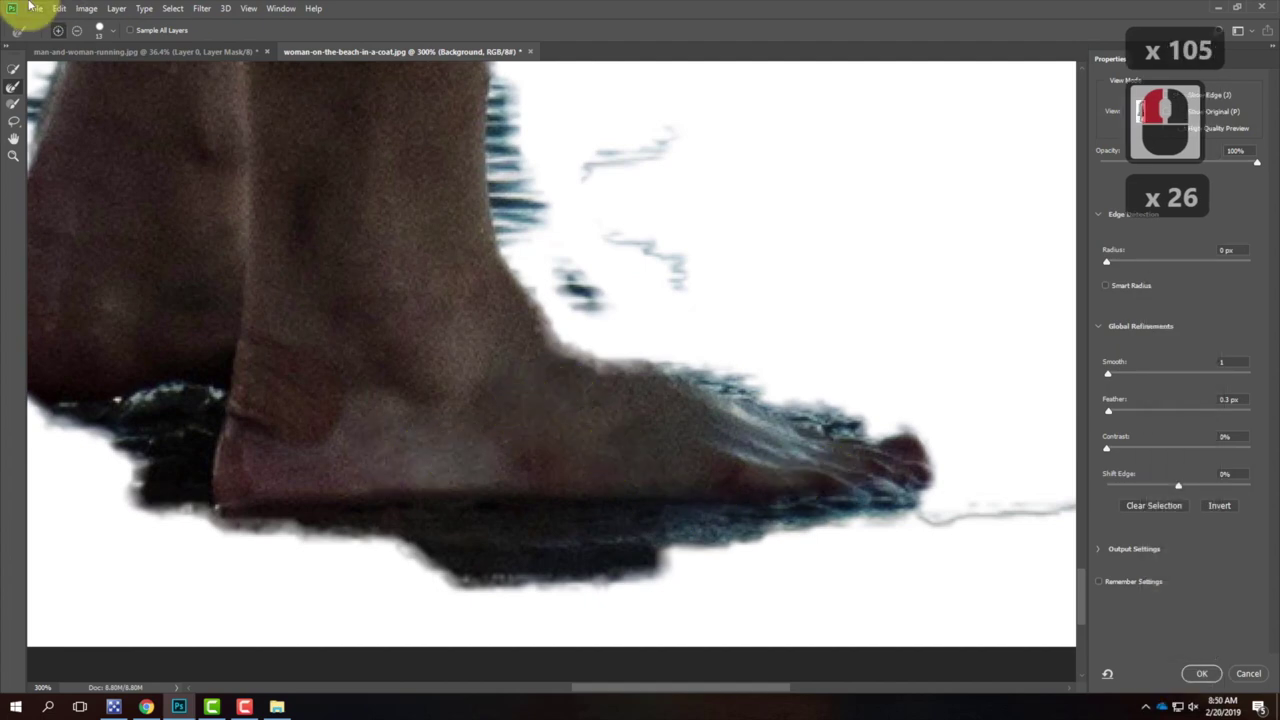
# - Examine the cutout edge up the woman's back, from the feet along the jeans and coat to the crown
pyautogui.hscroll(-9, 537, 469)
pyautogui.hscroll(-7, 537, 469)
pyautogui.scroll(20, 530, 300)
pyautogui.scroll(20, 543, 457)
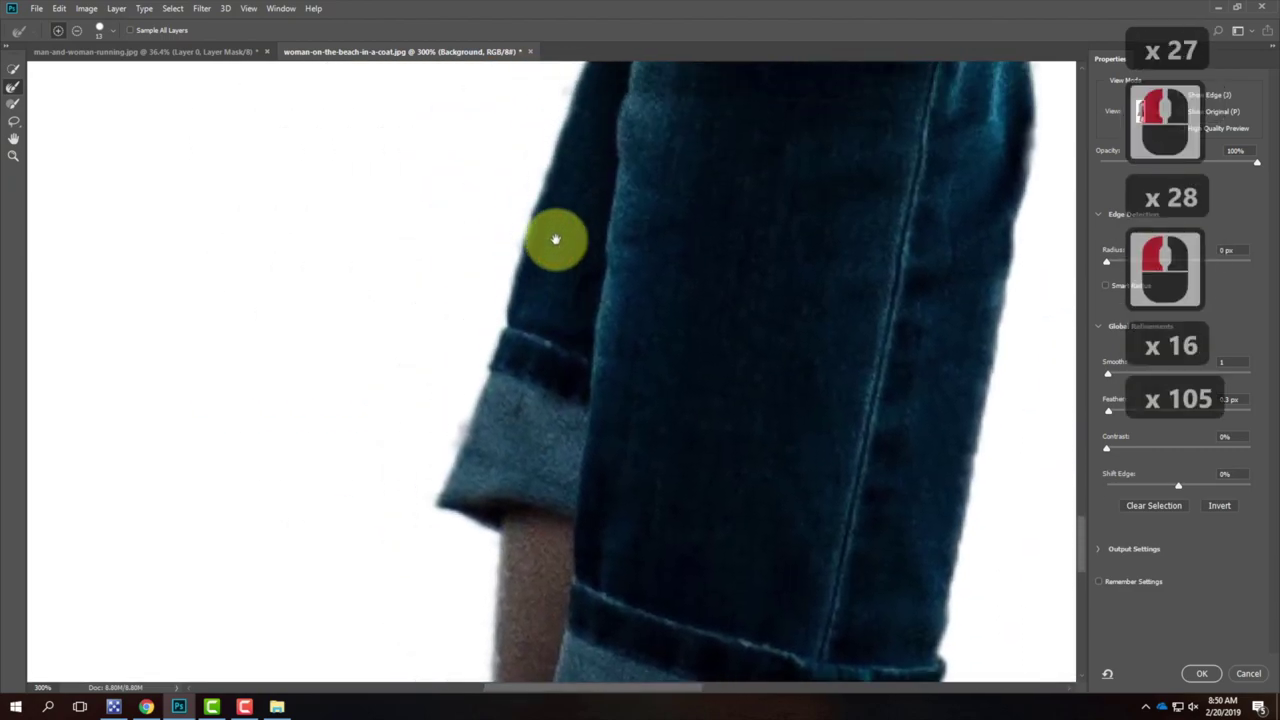
pyautogui.scroll(12, 540, 370)
pyautogui.scroll(20, 523, 500)
pyautogui.hscroll(-20, 577, 306)
pyautogui.scroll(20, 565, 530)
pyautogui.scroll(20, 626, 334)
pyautogui.scroll(12, 566, 300)
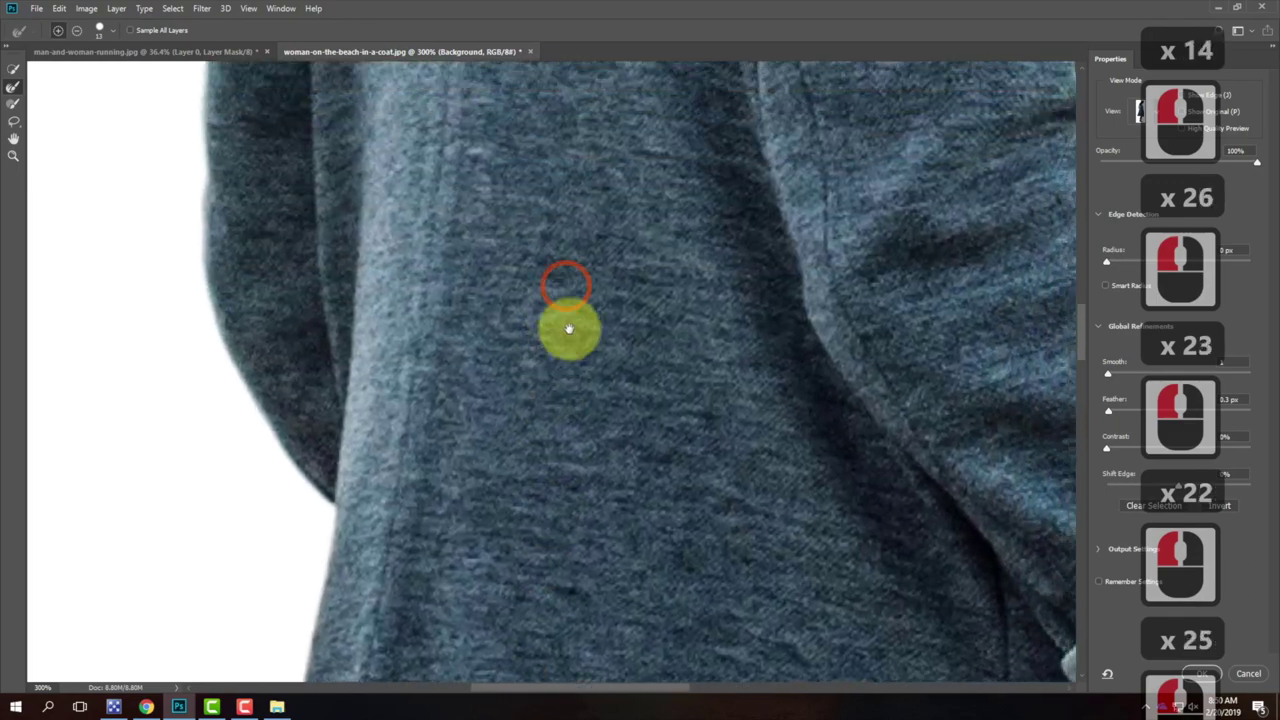
pyautogui.scroll(12, 566, 300)
pyautogui.scroll(20, 631, 509)
pyautogui.scroll(20, 623, 514)
pyautogui.scroll(20, 621, 574)
pyautogui.hscroll(20, 677, 274)
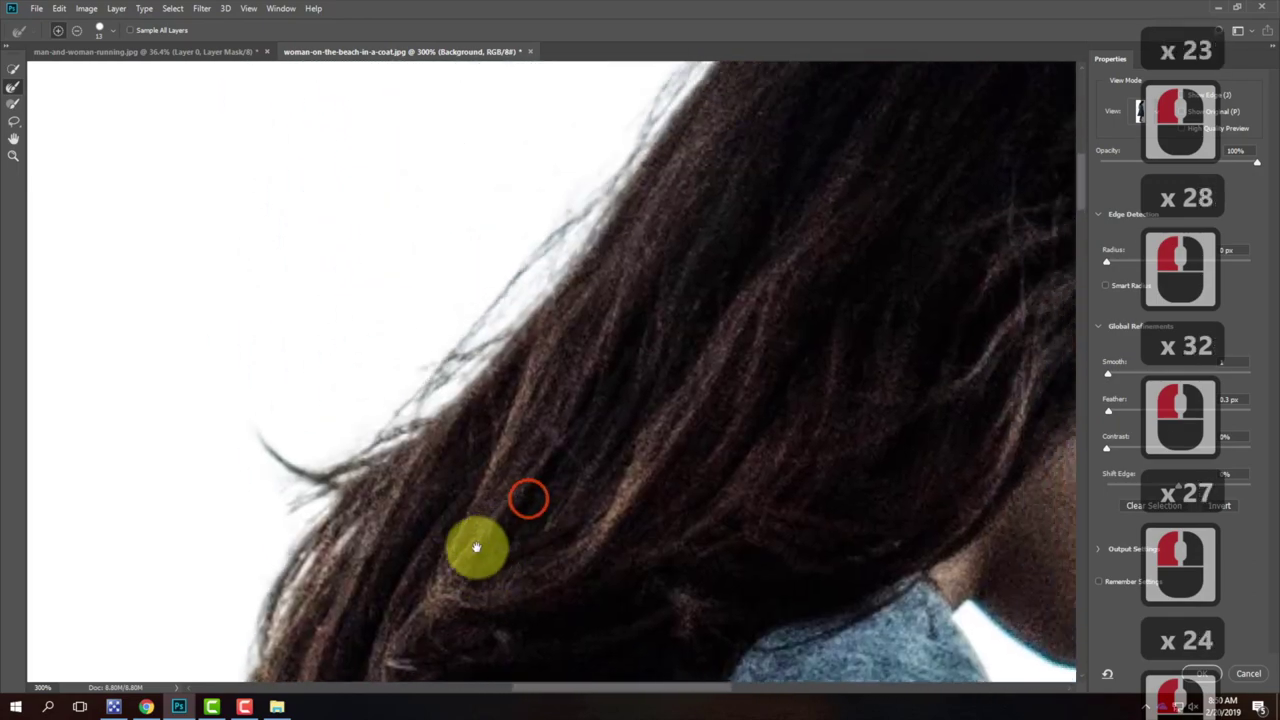
pyautogui.hscroll(5, 492, 532)
pyautogui.scroll(20, 731, 286)
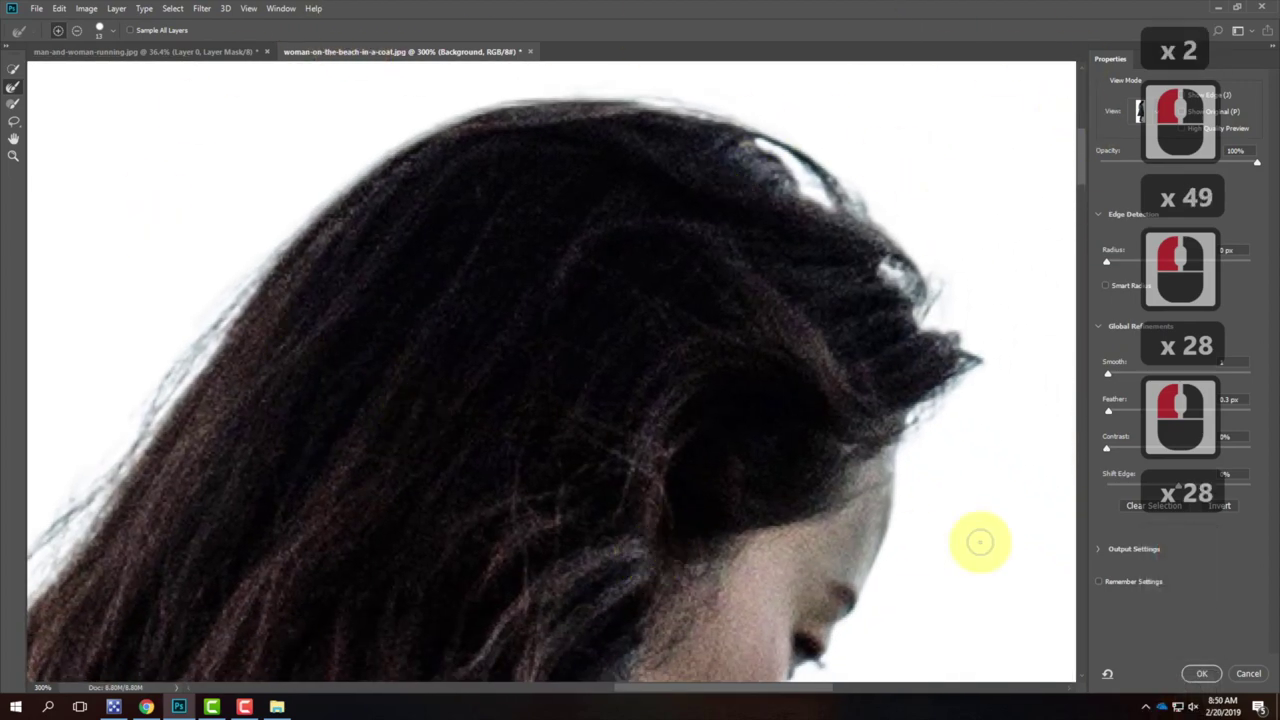
# - Apply the Select and Mask refinement to the woman's layer as a layer mask and show the whole figure
pyautogui.click(1201, 673)
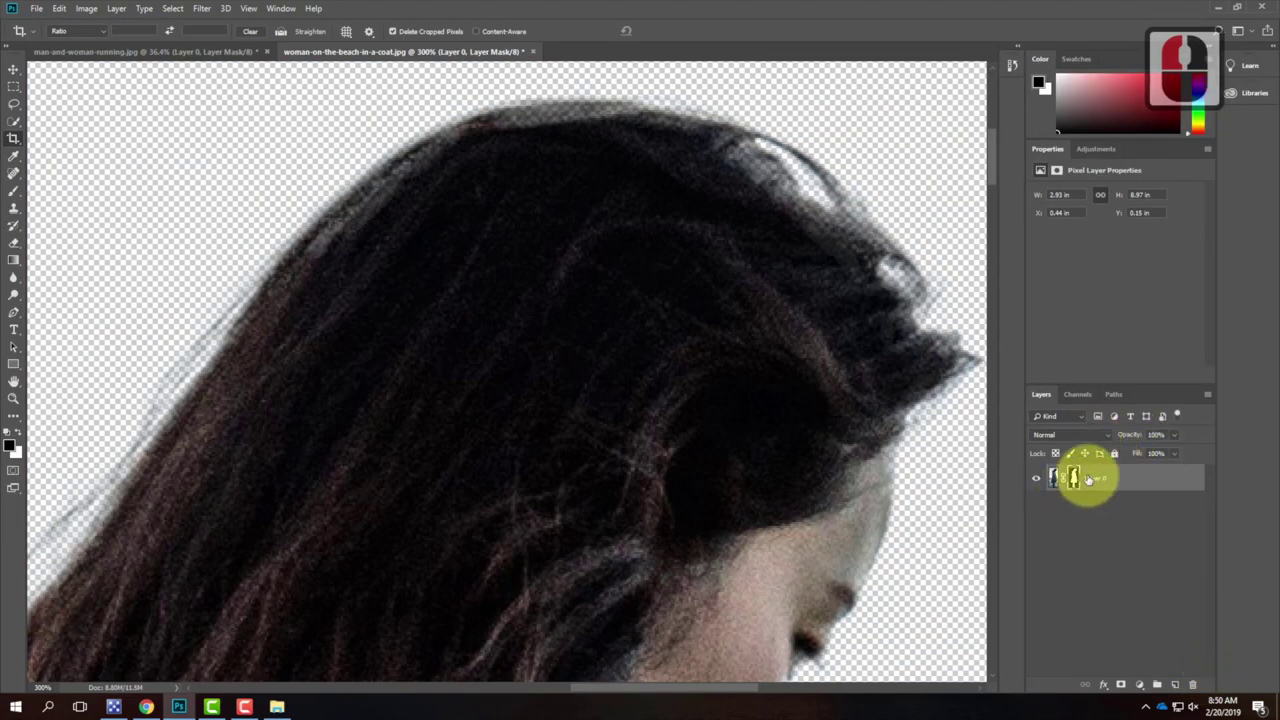
pyautogui.hotkey('ctrl', '0')
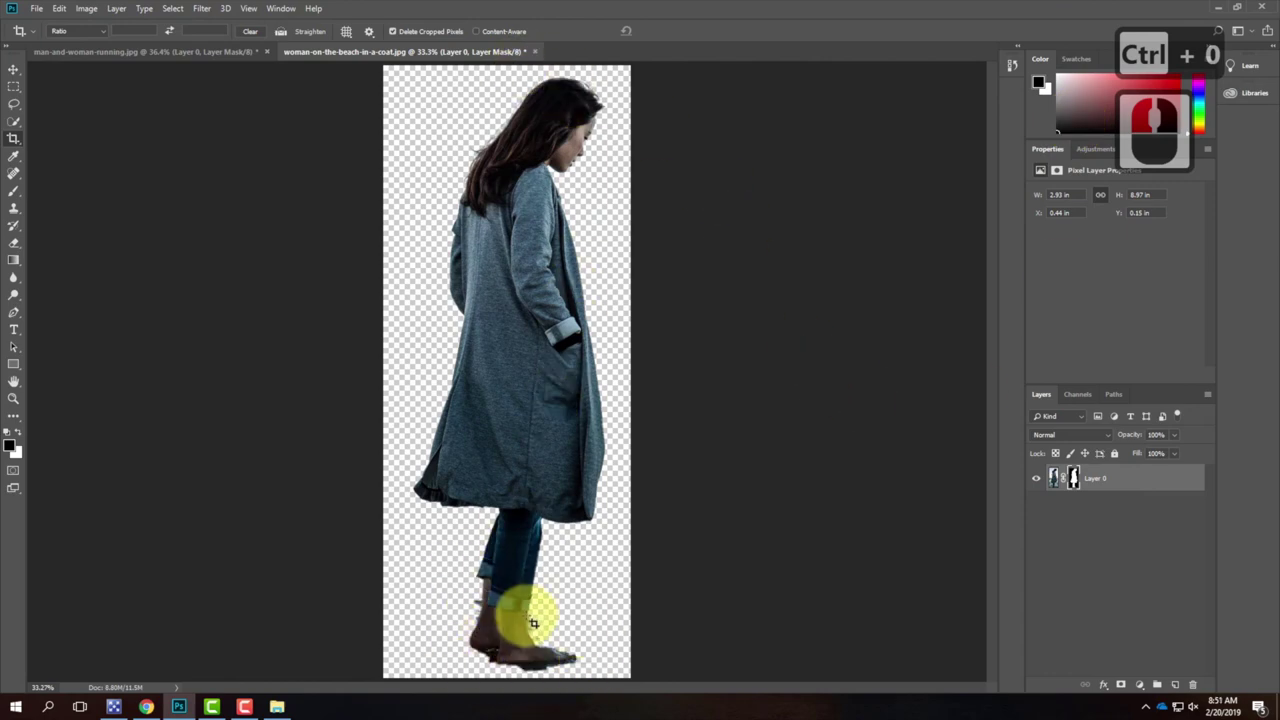
# - Paint black on the layer mask with the Brush tool to hide the dark water beneath the front foot, from heel to toes
pyautogui.click(1073, 480)
pyautogui.hotkey('ctrl', '=')
pyautogui.hotkey('ctrl', '=')
pyautogui.hotkey('ctrl', '=')
pyautogui.hotkey('ctrl', '=')
pyautogui.hotkey('ctrl', '=')
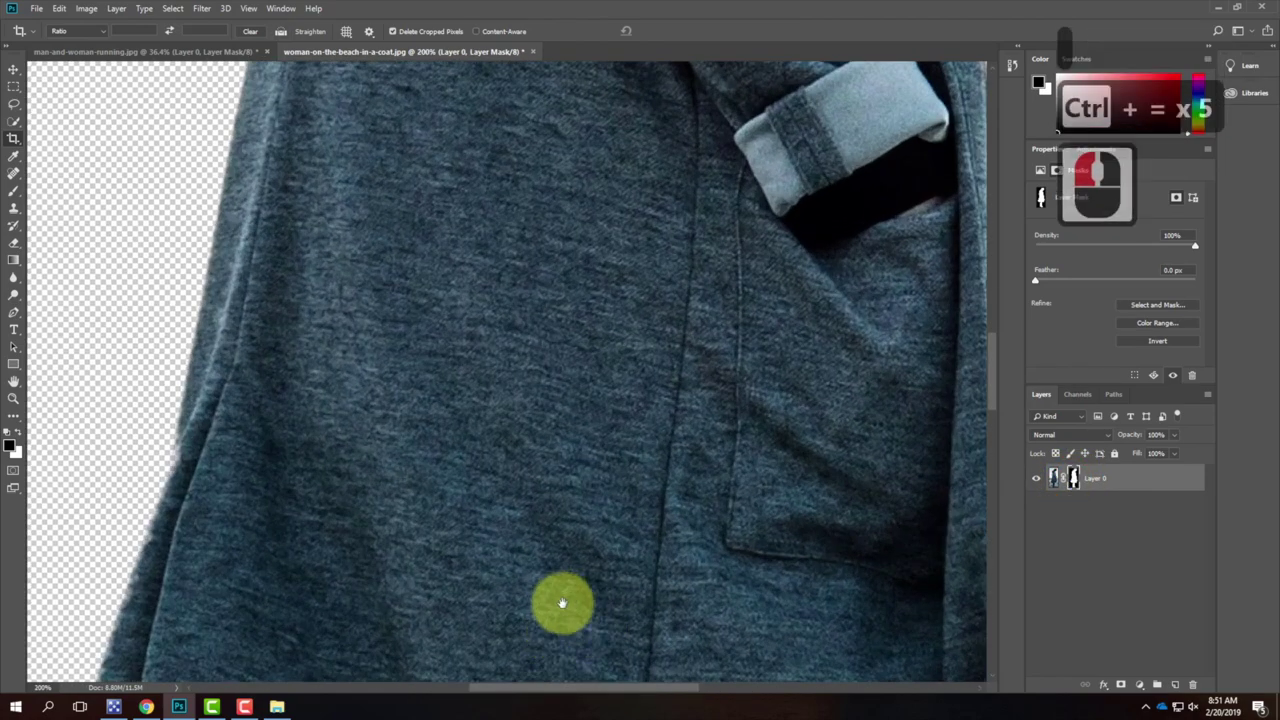
pyautogui.scroll(-20, 563, 603)
pyautogui.scroll(-20, 575, 283)
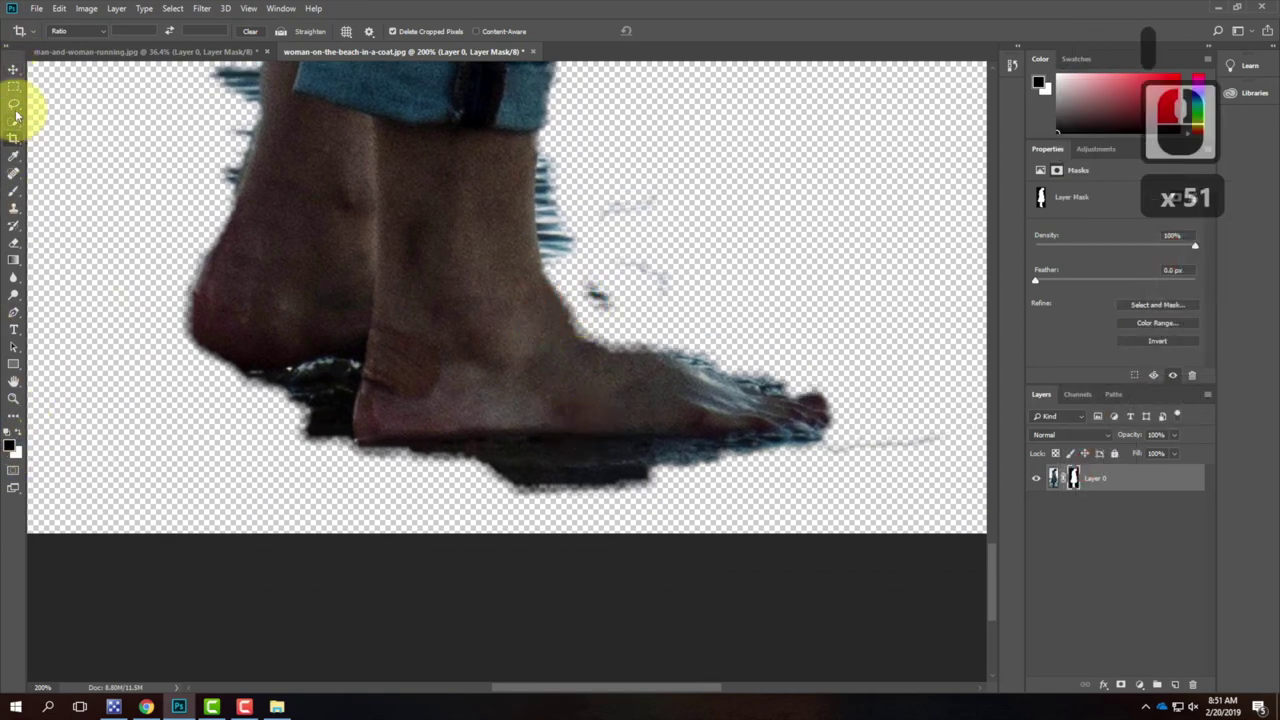
pyautogui.click(14, 191)
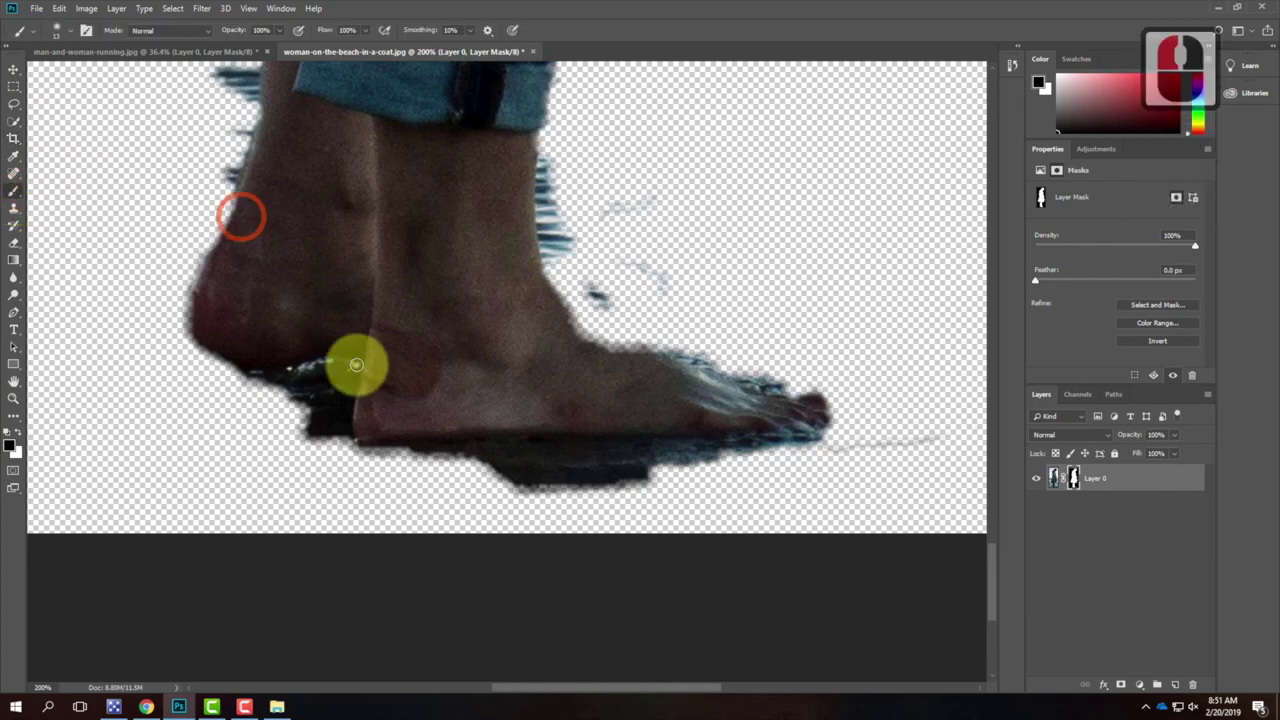
pyautogui.moveTo(403, 456)
pyautogui.mouseDown()
pyautogui.moveTo(451, 443)
pyautogui.moveTo(346, 448)
pyautogui.moveTo(357, 443)
pyautogui.mouseUp()
pyautogui.moveTo(459, 452)
pyautogui.mouseDown()
pyautogui.moveTo(672, 451)
pyautogui.moveTo(482, 474)
pyautogui.moveTo(631, 476)
pyautogui.moveTo(457, 476)
pyautogui.moveTo(693, 488)
pyautogui.moveTo(456, 490)
pyautogui.moveTo(584, 468)
pyautogui.moveTo(447, 468)
pyautogui.moveTo(744, 459)
pyautogui.moveTo(685, 458)
pyautogui.moveTo(830, 440)
pyautogui.mouseUp()
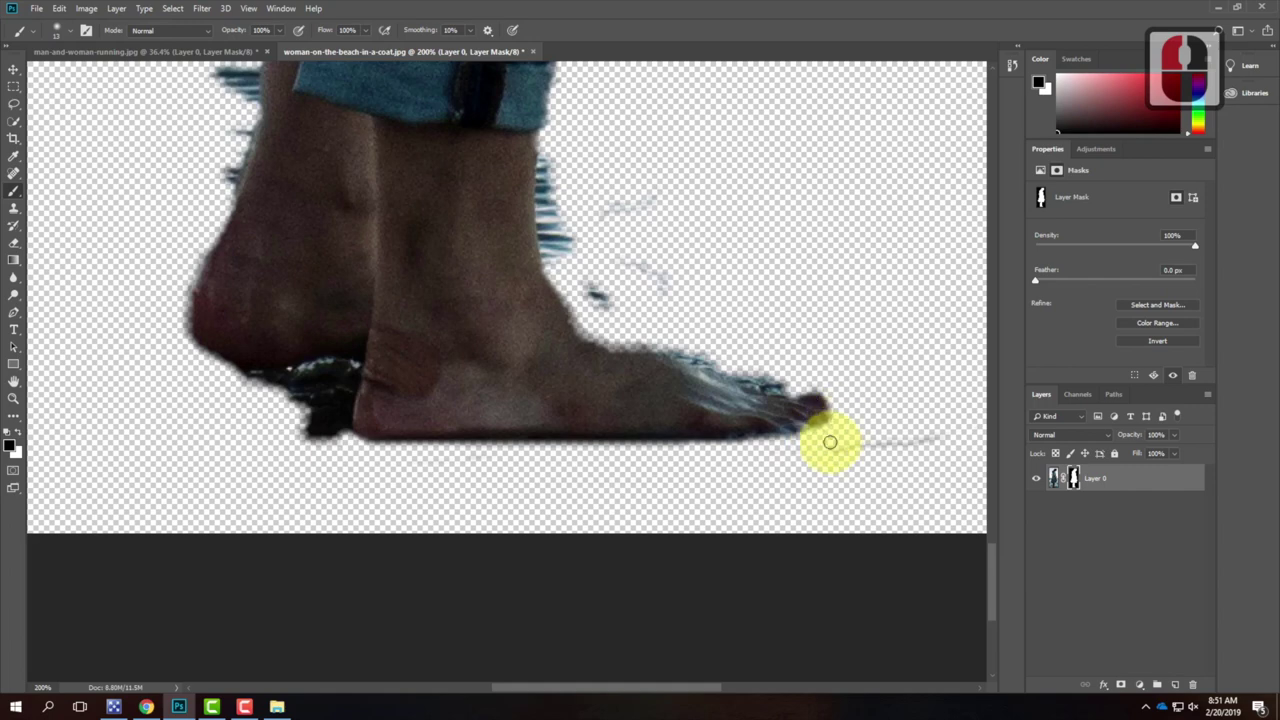
# - Trim the dark fringe along the front foot's sole and around its heel on the layer mask
pyautogui.scroll(5, 894, 410)
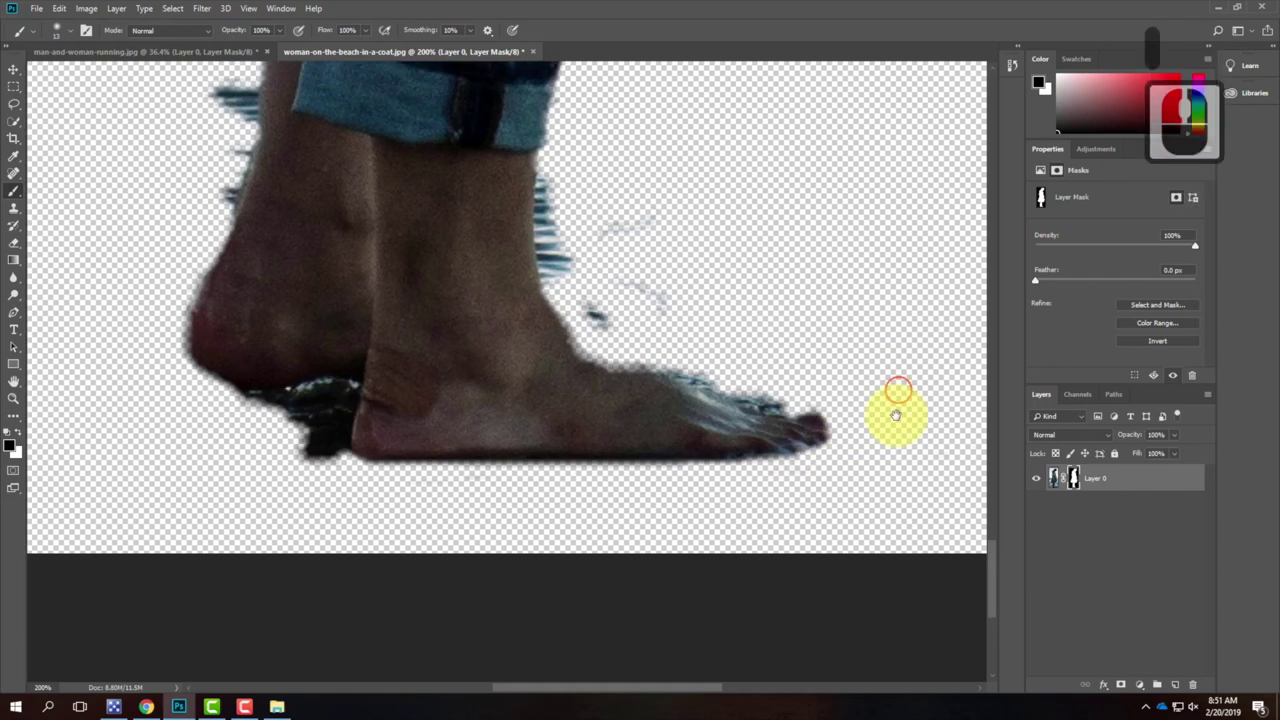
pyautogui.tripleClick(580, 583)
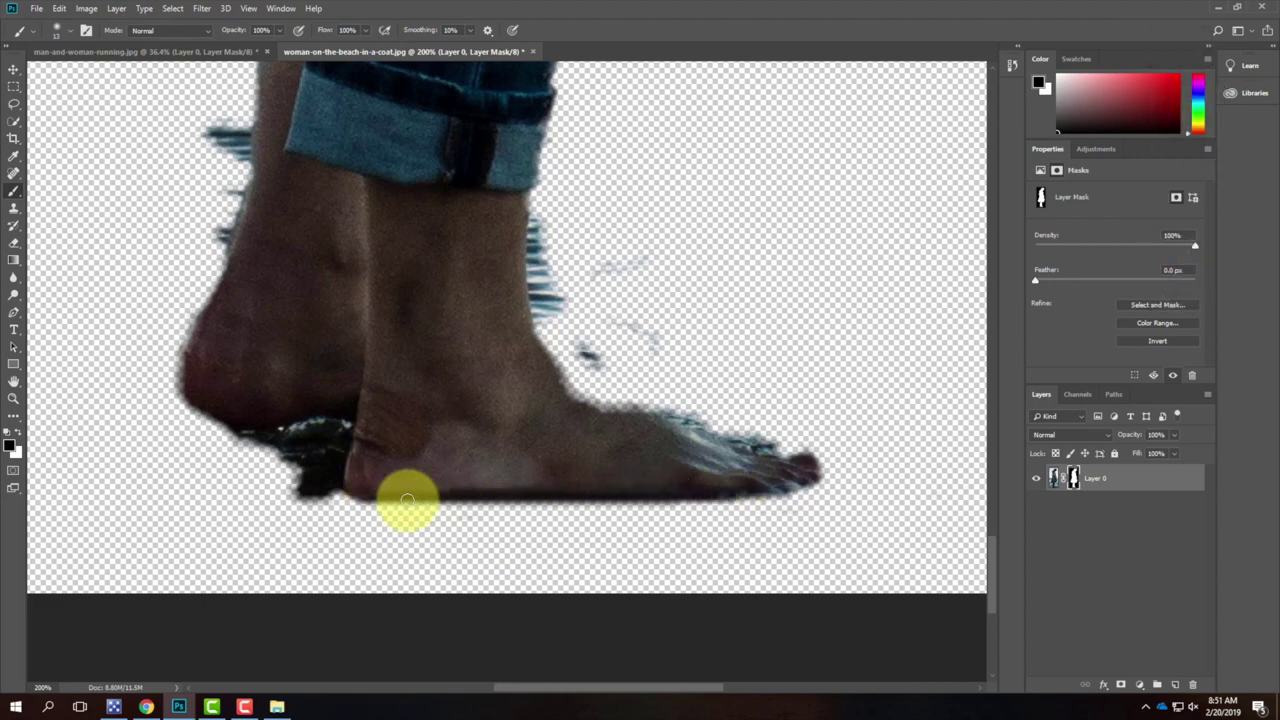
pyautogui.click(440, 505)
pyautogui.moveTo(481, 505)
pyautogui.mouseDown()
pyautogui.moveTo(533, 504)
pyautogui.moveTo(459, 504)
pyautogui.moveTo(535, 502)
pyautogui.moveTo(334, 496)
pyautogui.moveTo(769, 499)
pyautogui.moveTo(512, 499)
pyautogui.mouseUp()
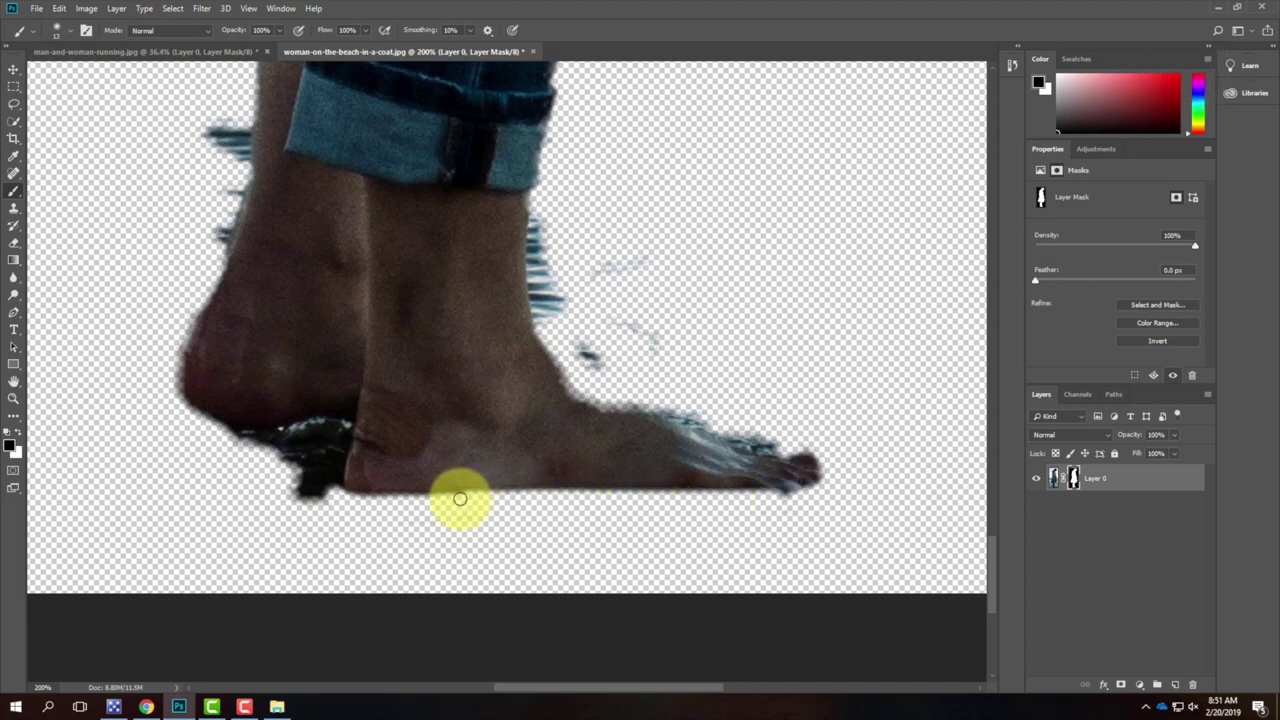
pyautogui.moveTo(326, 487); pyautogui.dragTo(396, 505)
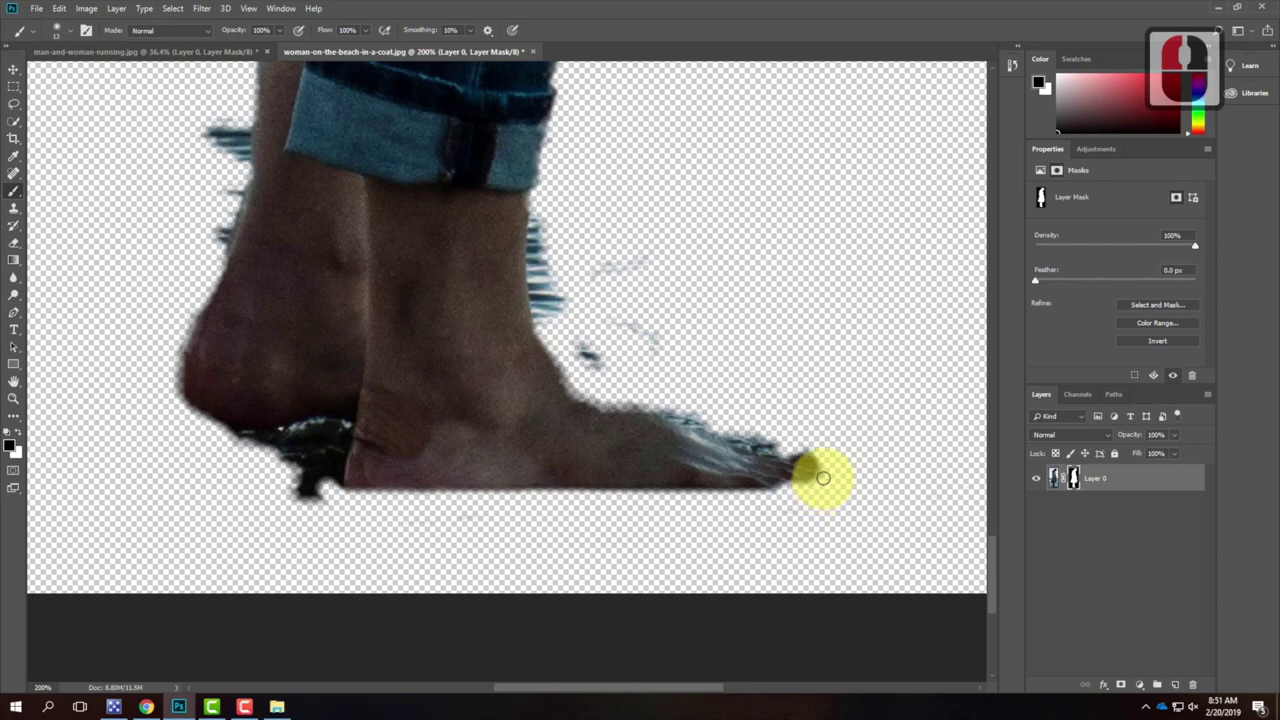
# - Mask out the water remnants above the front foot's toes and instep and along the front of the ankle
pyautogui.moveTo(825, 450)
pyautogui.mouseDown()
pyautogui.moveTo(748, 444)
pyautogui.moveTo(629, 405)
pyautogui.moveTo(695, 409)
pyautogui.moveTo(653, 408)
pyautogui.moveTo(786, 440)
pyautogui.moveTo(717, 437)
pyautogui.moveTo(583, 398)
pyautogui.moveTo(538, 204)
pyautogui.mouseUp()
pyautogui.moveTo(533, 260); pyautogui.dragTo(539, 320)
pyautogui.moveTo(564, 378)
pyautogui.mouseDown()
pyautogui.moveTo(580, 400)
pyautogui.moveTo(657, 386)
pyautogui.moveTo(593, 345)
pyautogui.mouseUp()
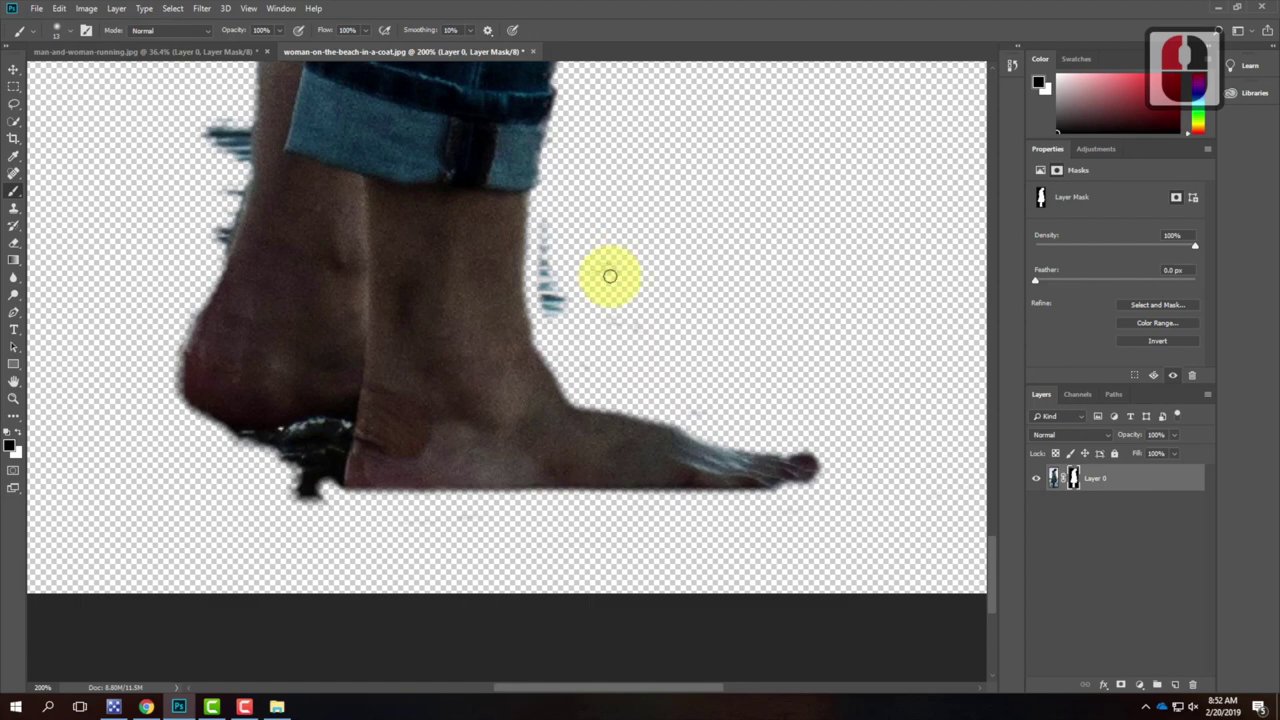
pyautogui.moveTo(557, 289)
pyautogui.mouseDown()
pyautogui.moveTo(552, 241)
pyautogui.moveTo(535, 307)
pyautogui.moveTo(545, 213)
pyautogui.moveTo(548, 336)
pyautogui.moveTo(554, 261)
pyautogui.mouseUp()
pyautogui.moveTo(615, 335); pyautogui.dragTo(530, 364)
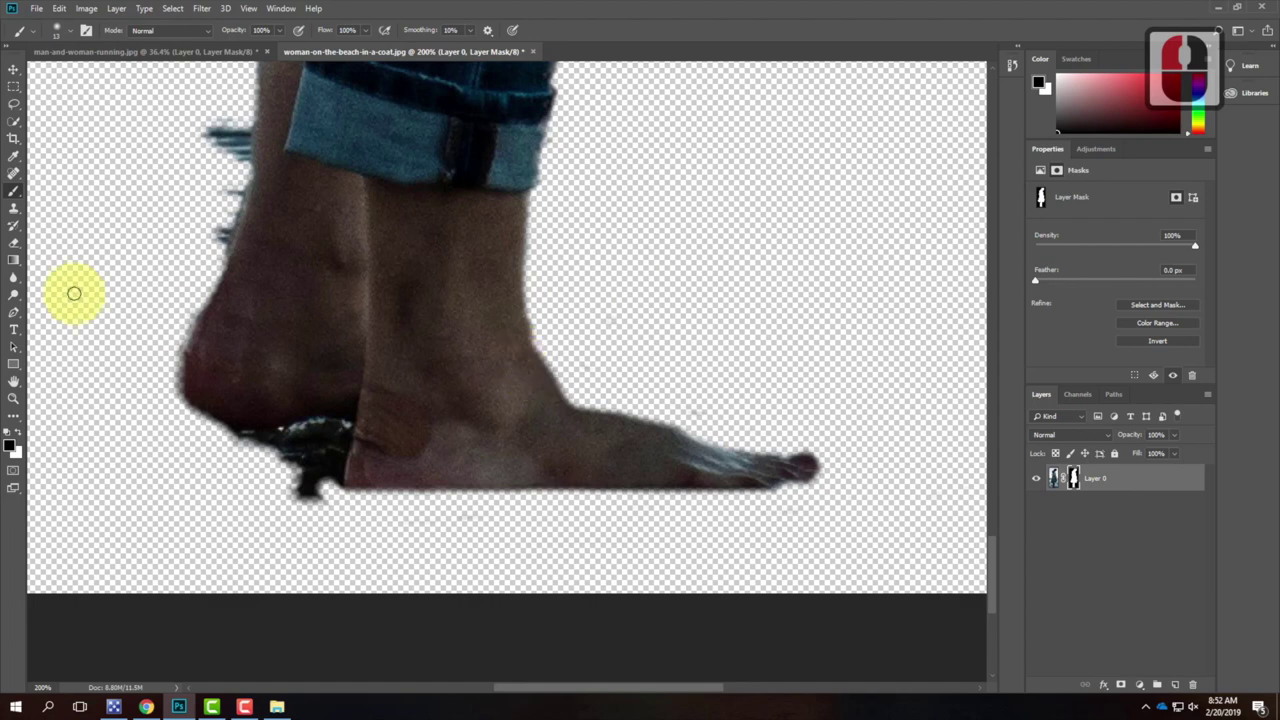
# - Paint white on the mask to restore the upper edge of the front foot, and return the brush colour to black
pyautogui.click(17, 432)
pyautogui.moveTo(638, 430)
pyautogui.mouseDown()
pyautogui.moveTo(676, 432)
pyautogui.moveTo(524, 373)
pyautogui.moveTo(594, 423)
pyautogui.moveTo(529, 352)
pyautogui.moveTo(634, 426)
pyautogui.moveTo(571, 397)
pyautogui.moveTo(604, 414)
pyautogui.moveTo(687, 411)
pyautogui.mouseUp()
pyautogui.moveTo(531, 427)
pyautogui.mouseDown()
pyautogui.moveTo(648, 405)
pyautogui.moveTo(703, 423)
pyautogui.moveTo(630, 410)
pyautogui.mouseUp()
pyautogui.click(20, 432)
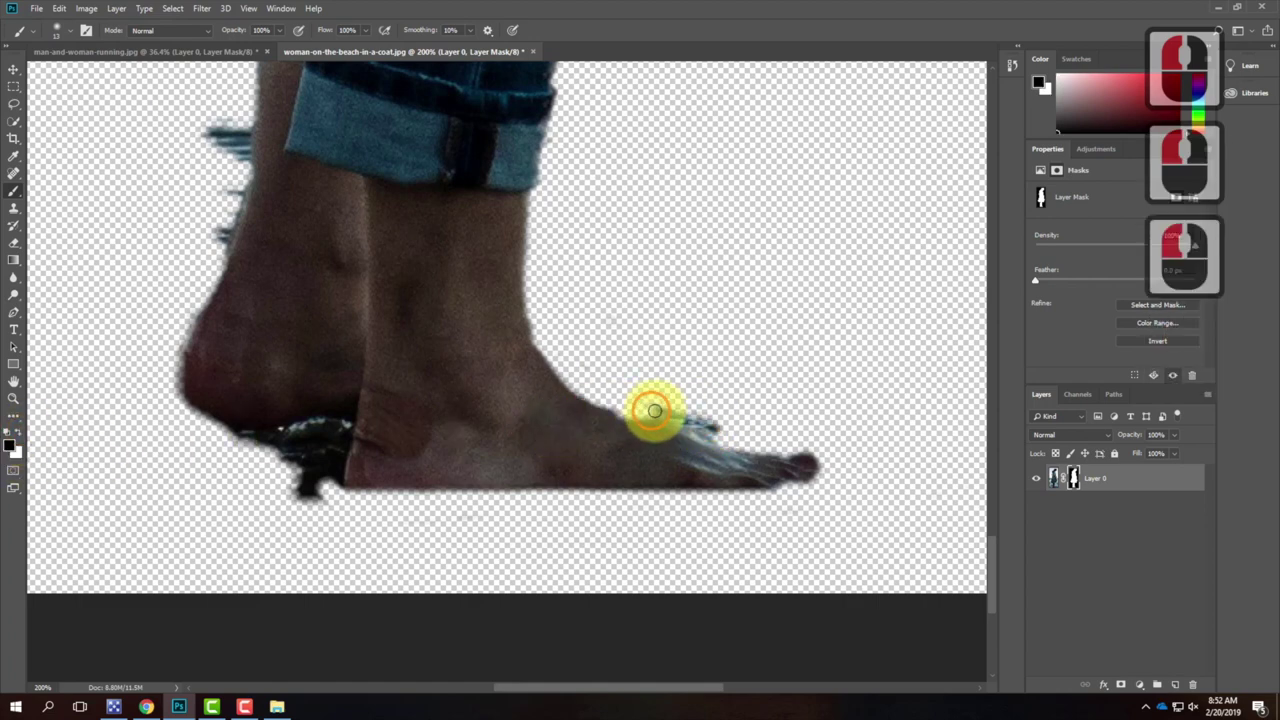
# - Mask out the water remnant above the front foot's toes, restore the instep with white, and return the brush colour to black
pyautogui.click(665, 411)
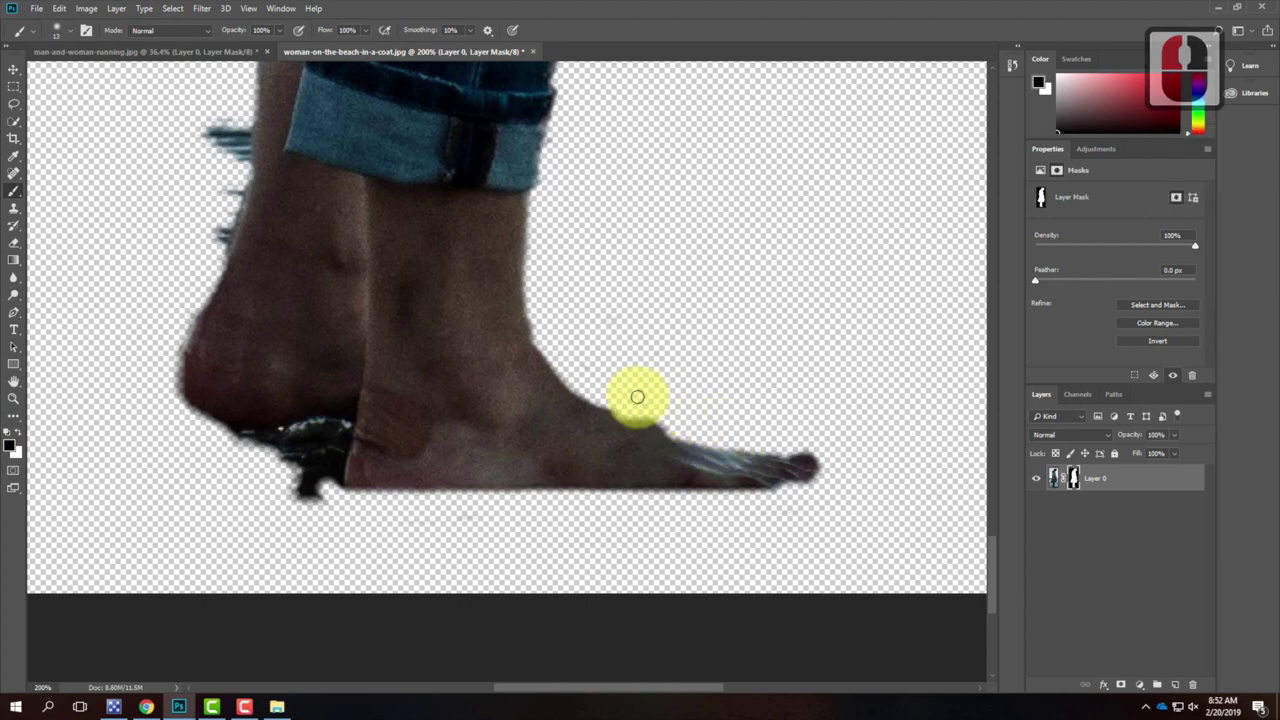
pyautogui.moveTo(191, 429)
pyautogui.mouseDown()
pyautogui.moveTo(634, 420)
pyautogui.moveTo(540, 414)
pyautogui.mouseUp()
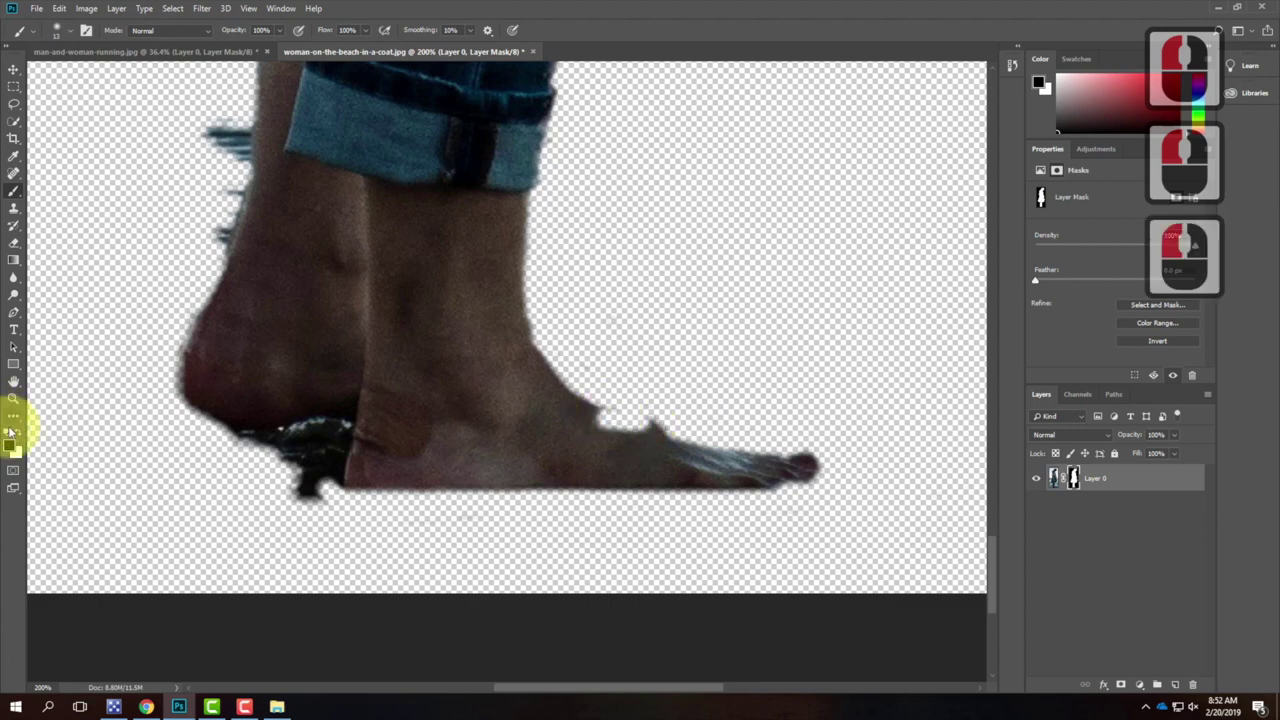
pyautogui.click(17, 434)
pyautogui.moveTo(443, 449)
pyautogui.mouseDown()
pyautogui.moveTo(500, 449)
pyautogui.moveTo(589, 417)
pyautogui.moveTo(660, 430)
pyautogui.moveTo(614, 437)
pyautogui.moveTo(678, 438)
pyautogui.moveTo(443, 486)
pyautogui.moveTo(306, 434)
pyautogui.moveTo(266, 457)
pyautogui.moveTo(297, 450)
pyautogui.moveTo(104, 455)
pyautogui.mouseUp()
pyautogui.click(12, 452)
pyautogui.click(17, 432)
# - Paint black on the mask to hide the dark water beneath the rear foot and trim the sole and back of its heel
pyautogui.moveTo(255, 418)
pyautogui.mouseDown()
pyautogui.moveTo(234, 437)
pyautogui.moveTo(309, 437)
pyautogui.moveTo(286, 429)
pyautogui.moveTo(343, 449)
pyautogui.moveTo(349, 434)
pyautogui.moveTo(342, 468)
pyautogui.mouseUp()
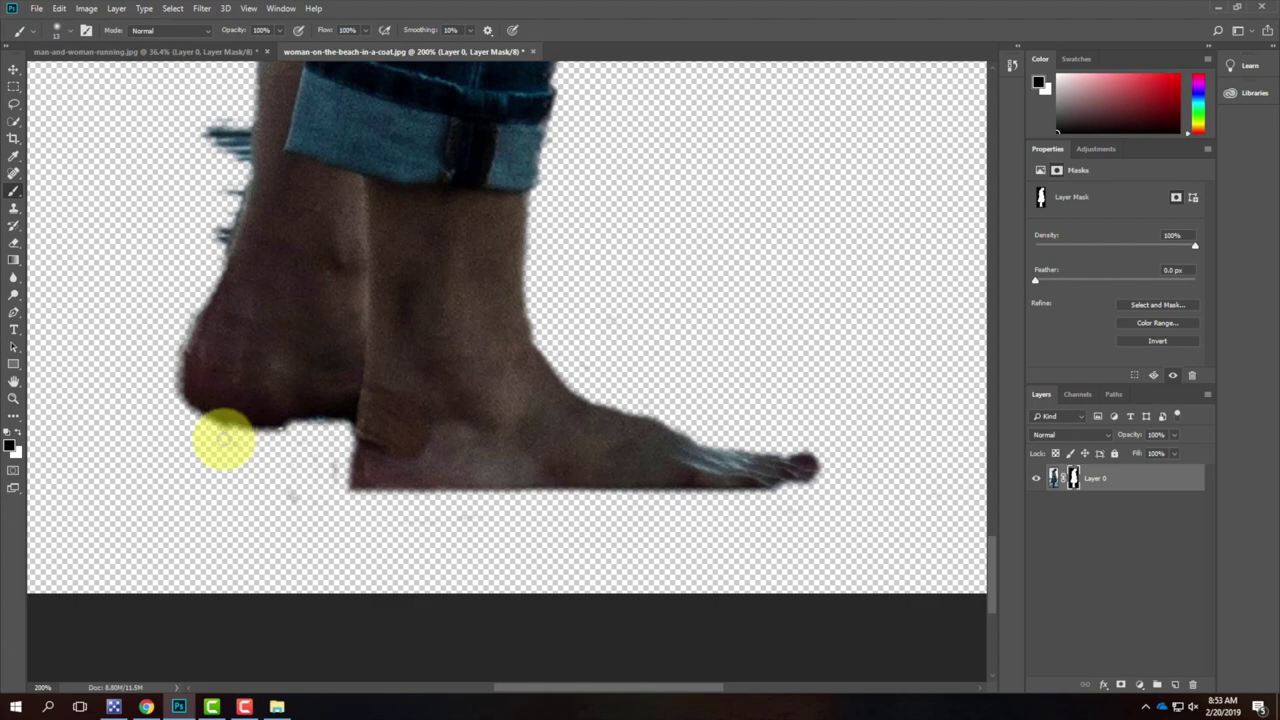
pyautogui.moveTo(288, 446); pyautogui.dragTo(207, 423)
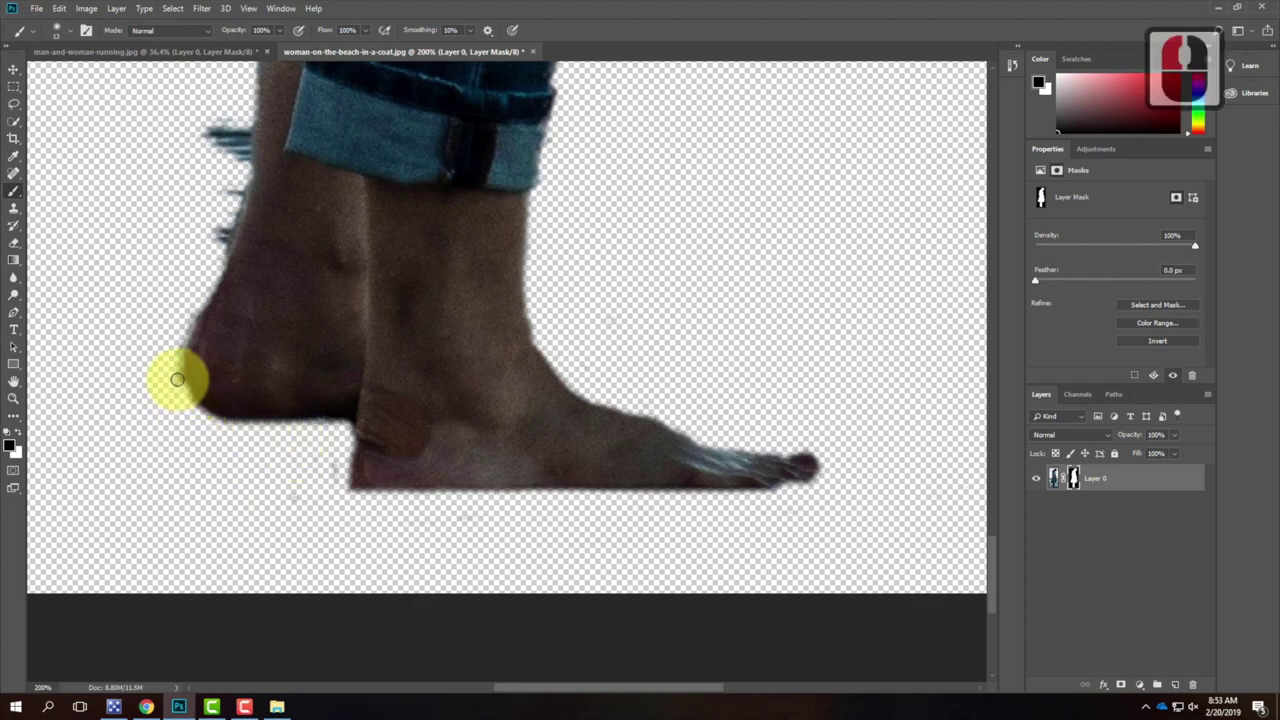
pyautogui.moveTo(174, 352); pyautogui.dragTo(186, 323)
# - Mask out the blue water streaks behind the rear ankle and fit the whole image in view
pyautogui.scroll(5, 252, 330)
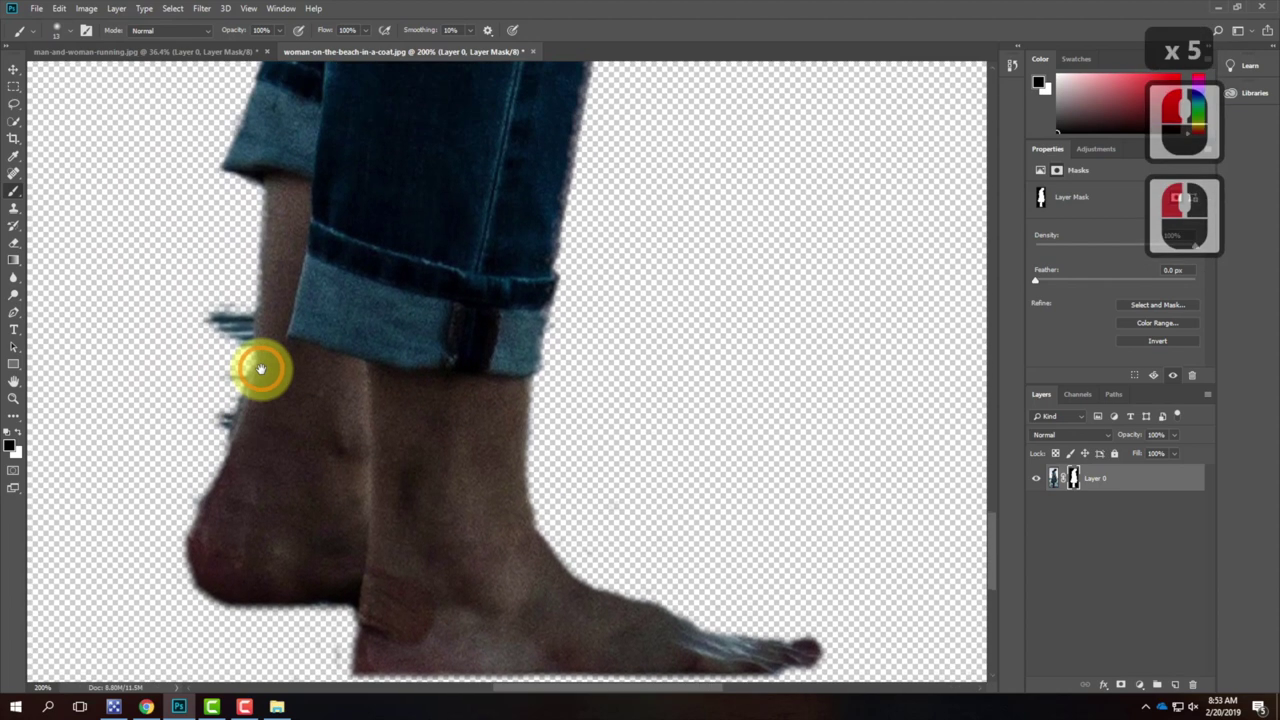
pyautogui.click(246, 331)
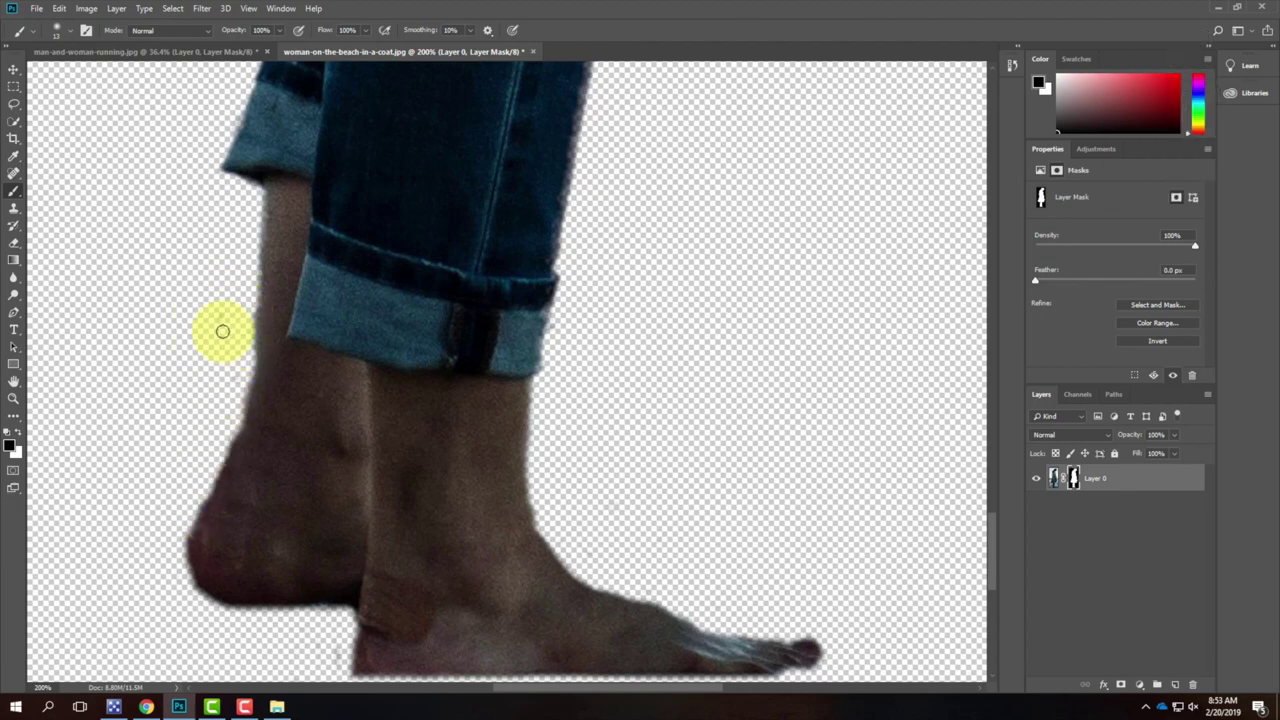
pyautogui.scroll(1, 297, 261)
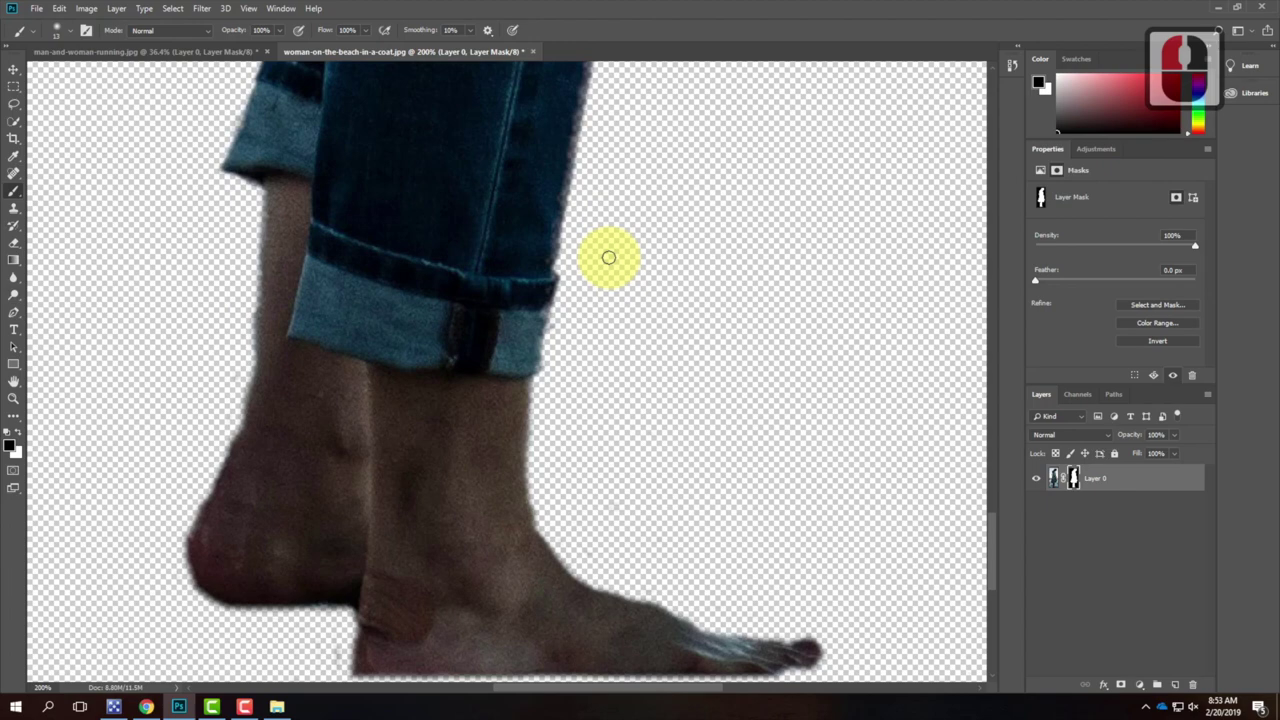
pyautogui.hotkey('ctrl', '0')
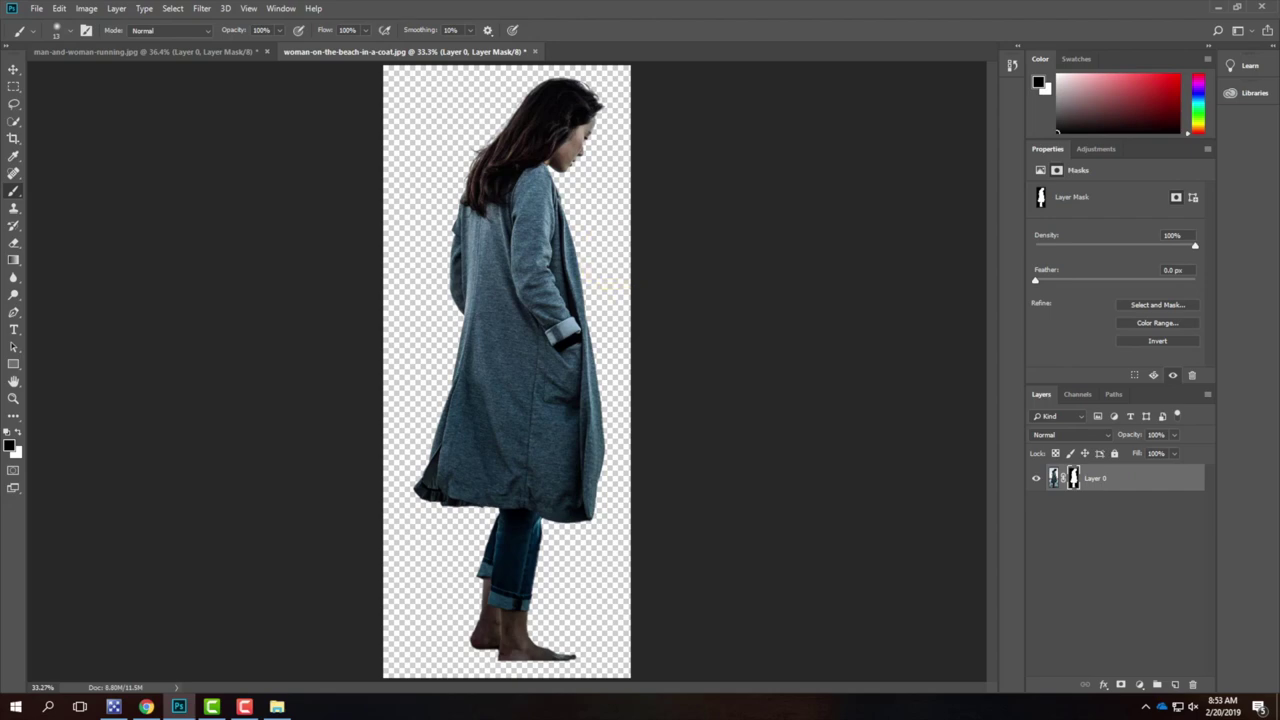
# - Start a Save for Web (Legacy) export of the woman cutout and set the file format to PNG-24
pyautogui.click(44, 10)
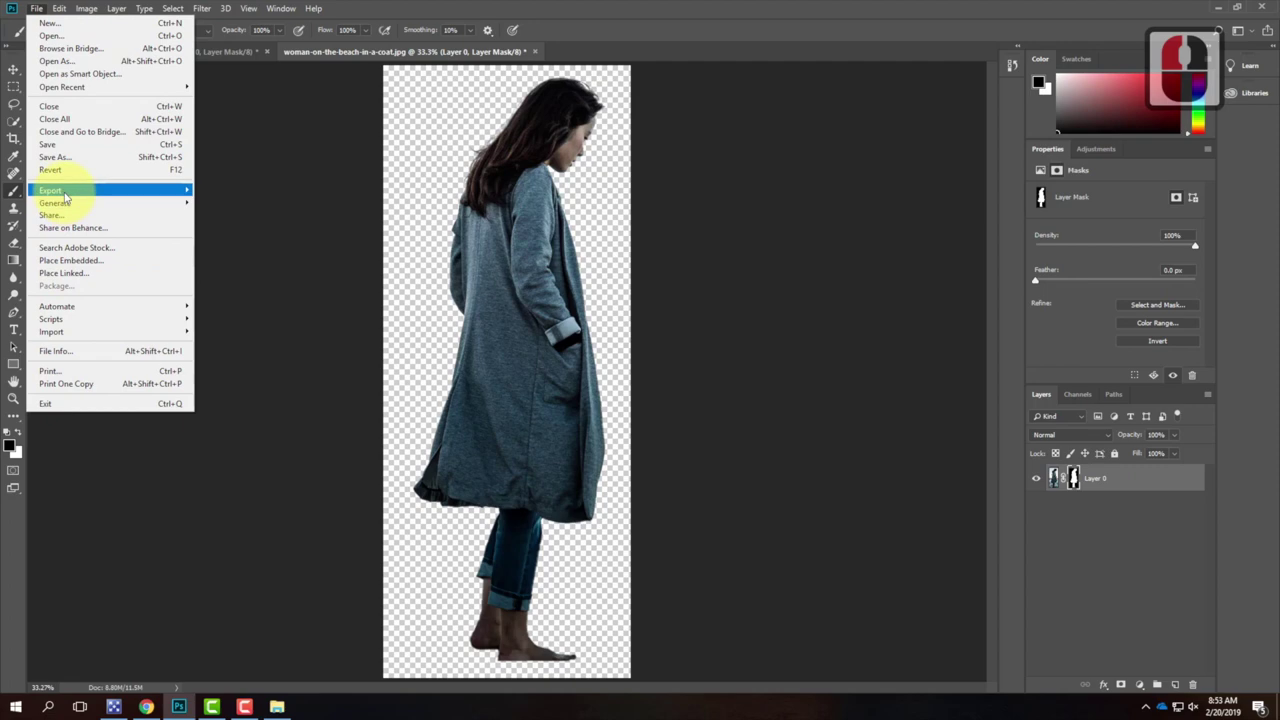
pyautogui.moveTo(65, 190)
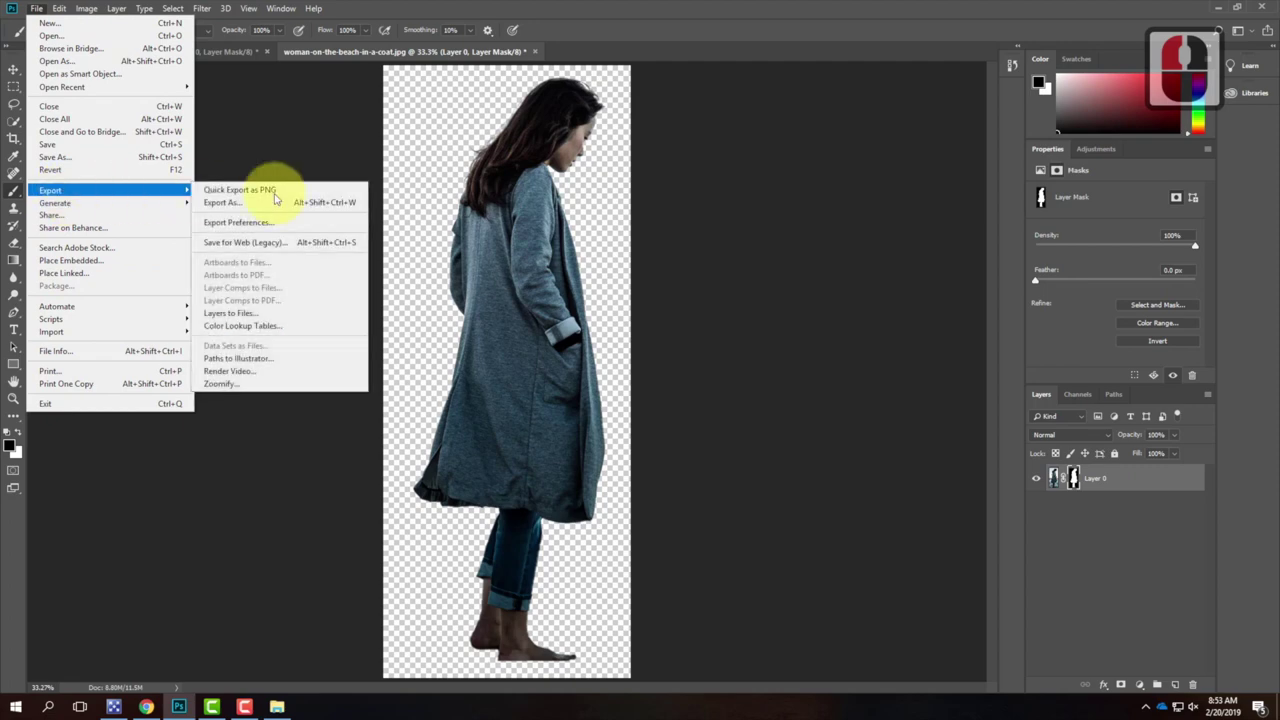
pyautogui.click(284, 244)
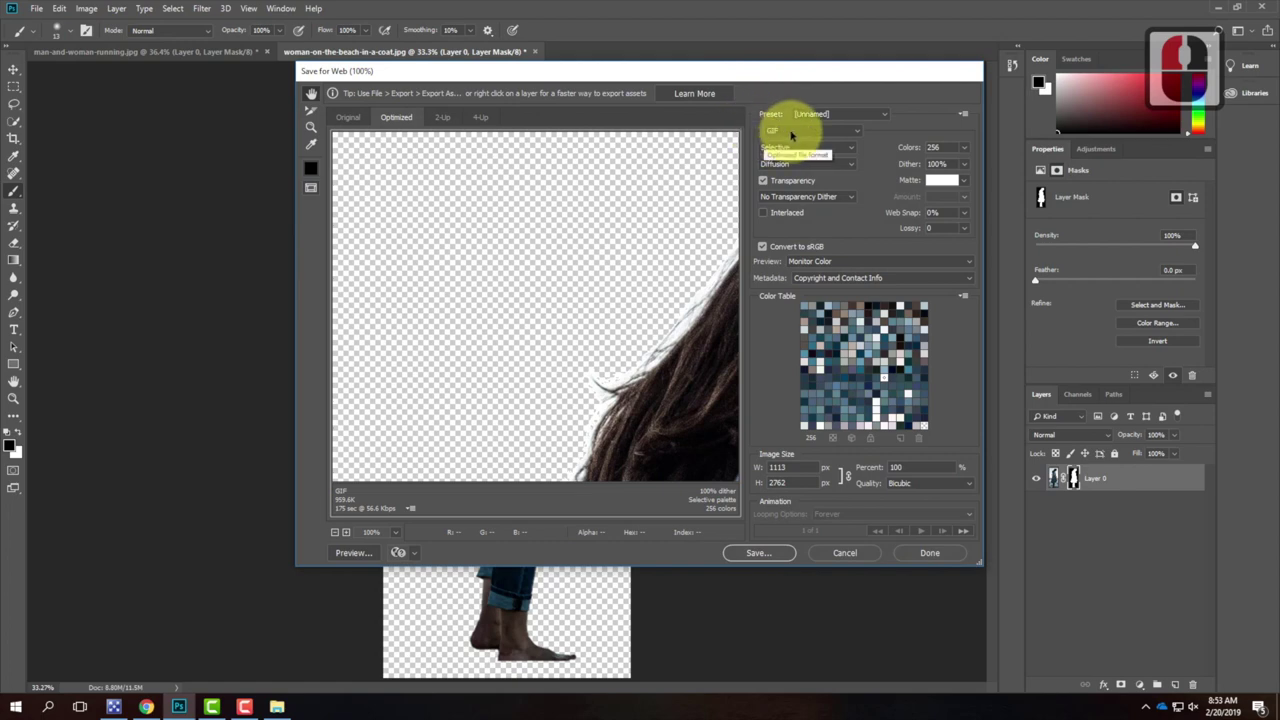
pyautogui.click(791, 135)
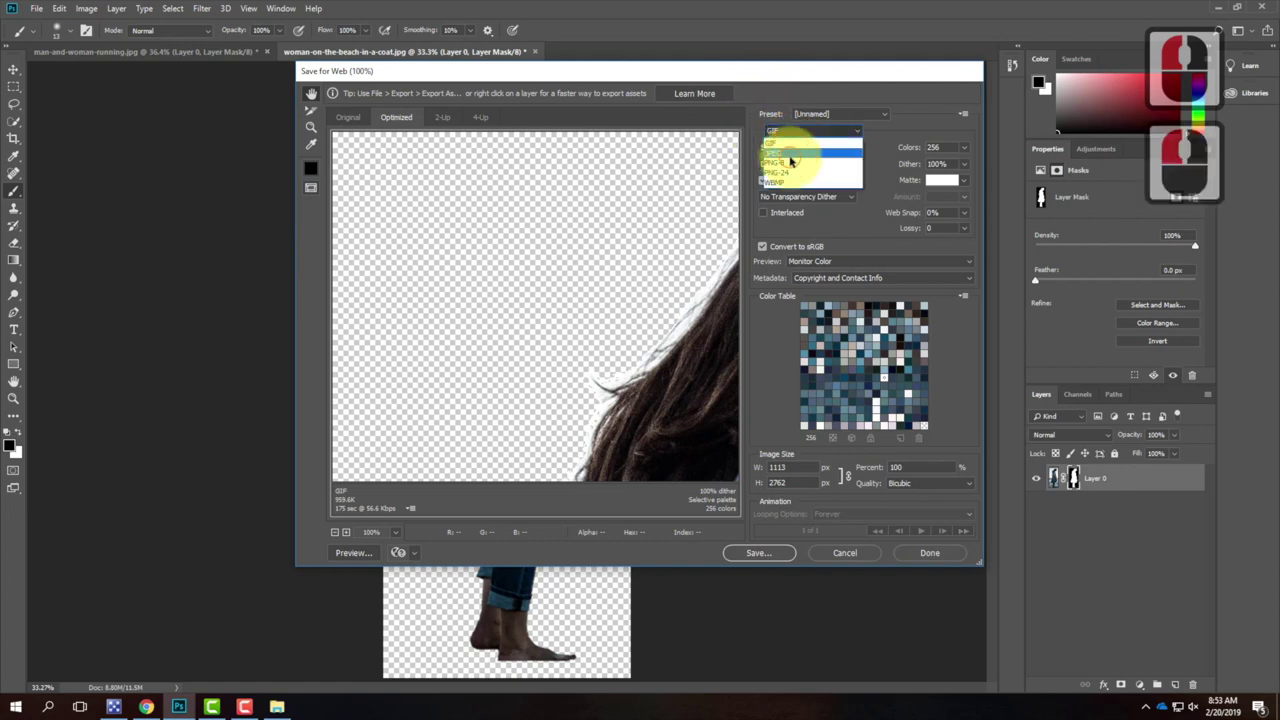
pyautogui.click(790, 160)
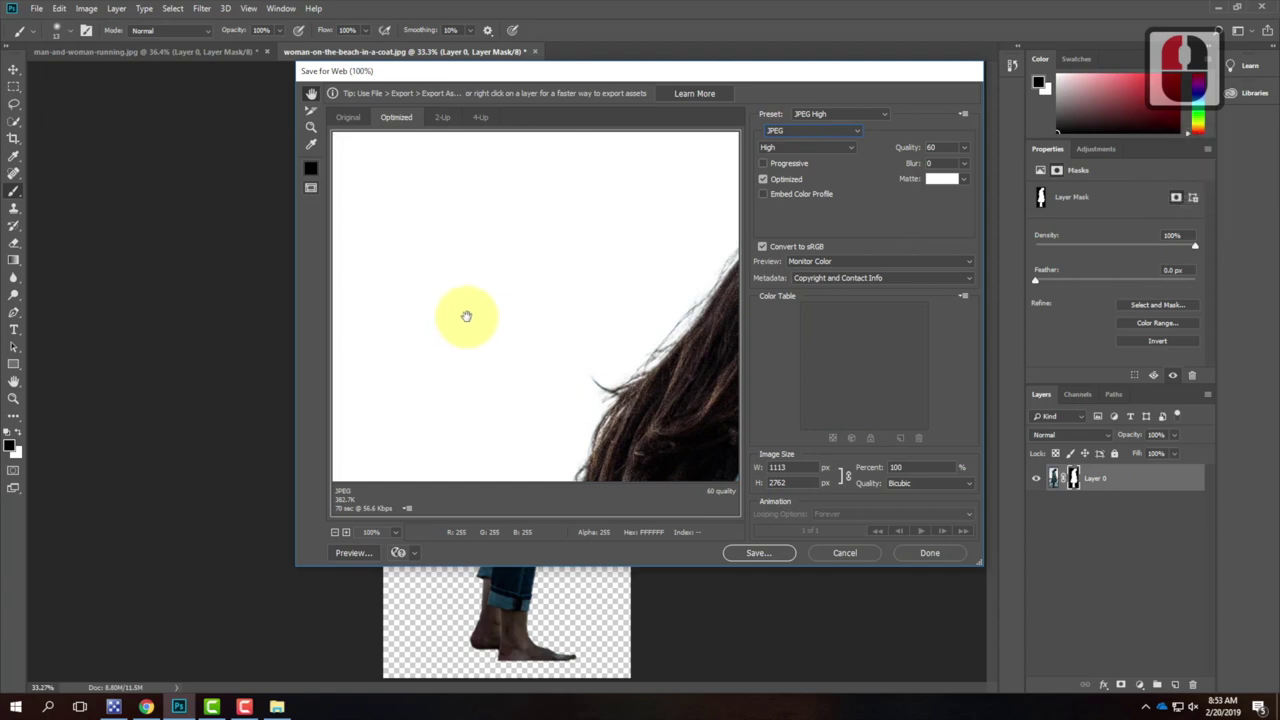
pyautogui.click(815, 133)
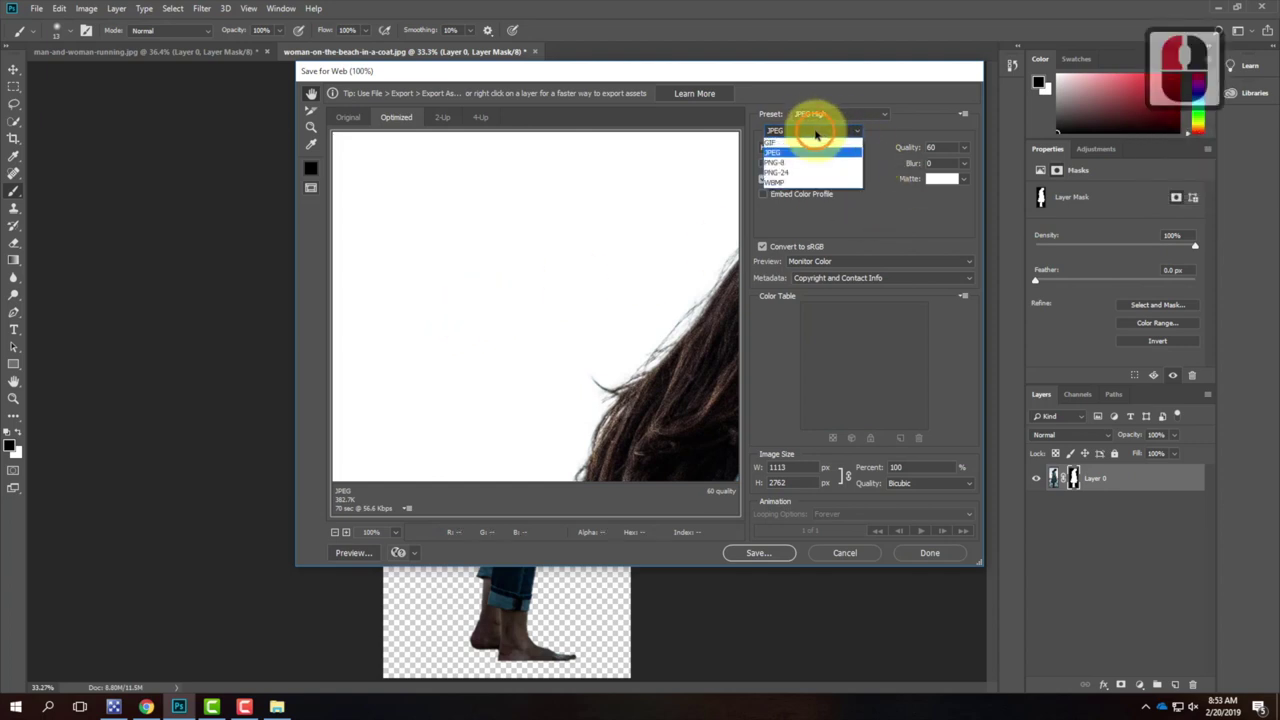
pyautogui.click(778, 173)
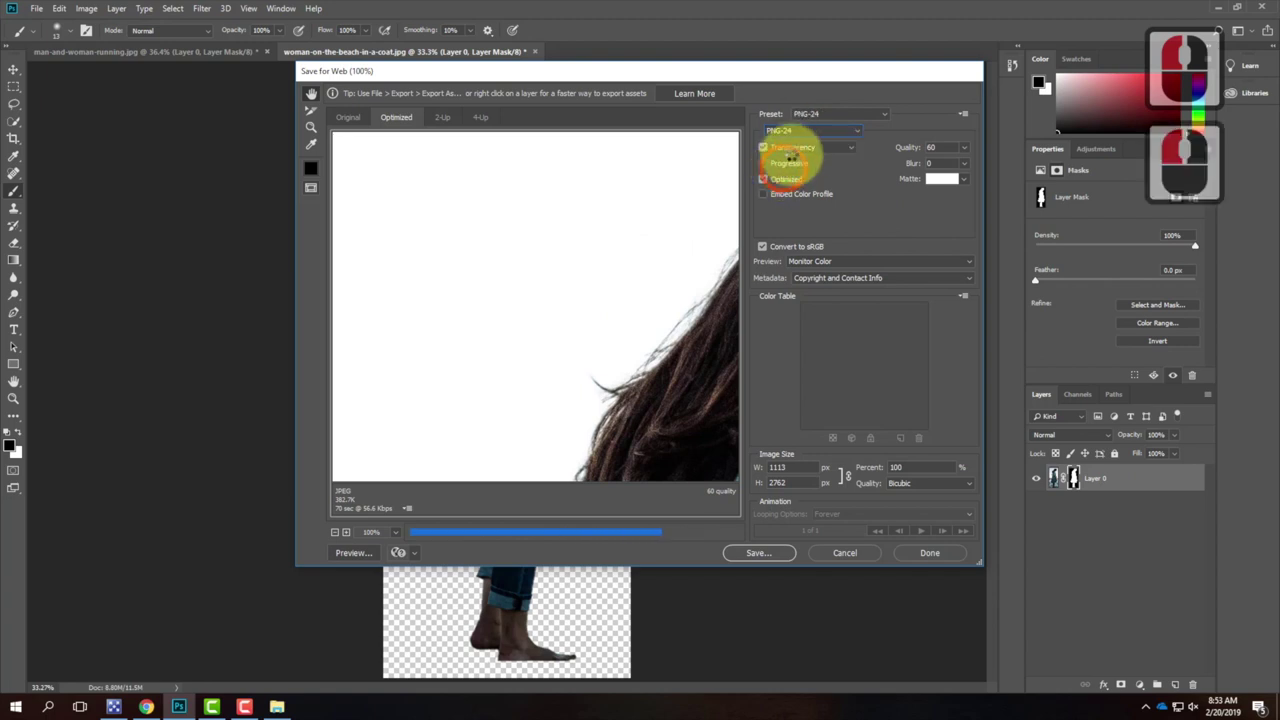
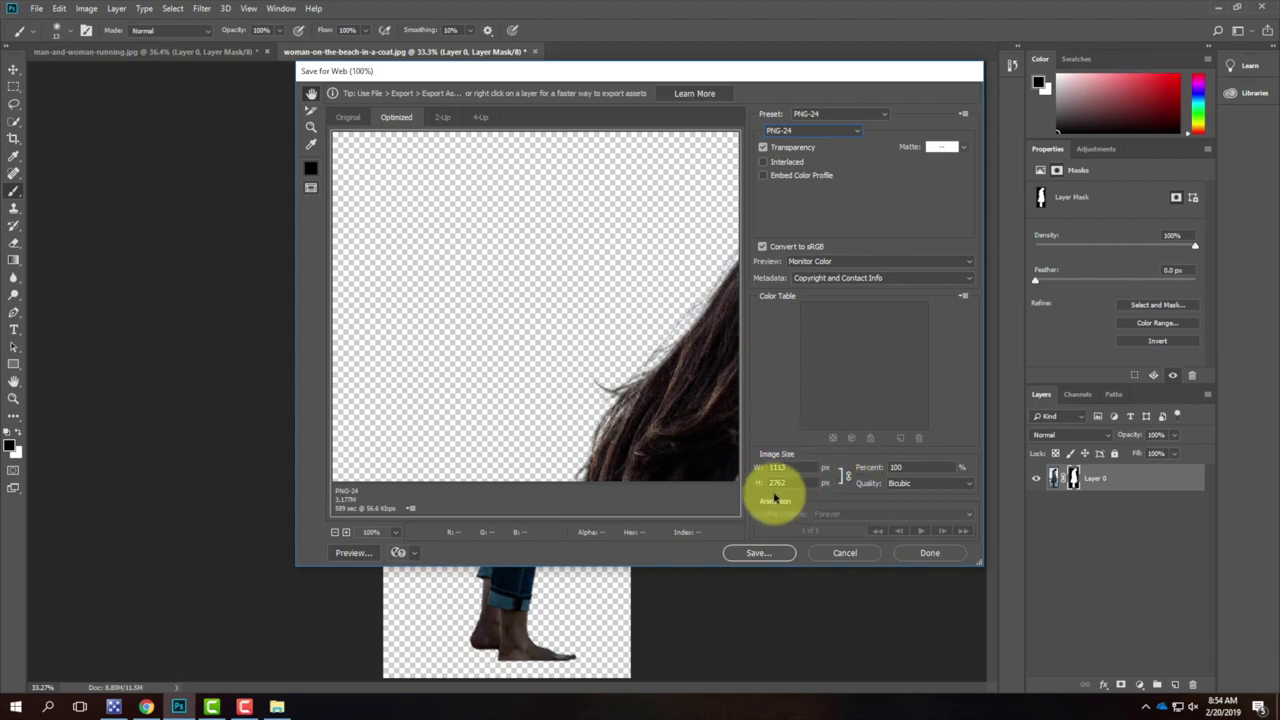
# - Choose the Ex107 - Cutouts folder, under Live Demonstrations in the college OneDrive, as the save location for the optimized image
pyautogui.click(755, 553)
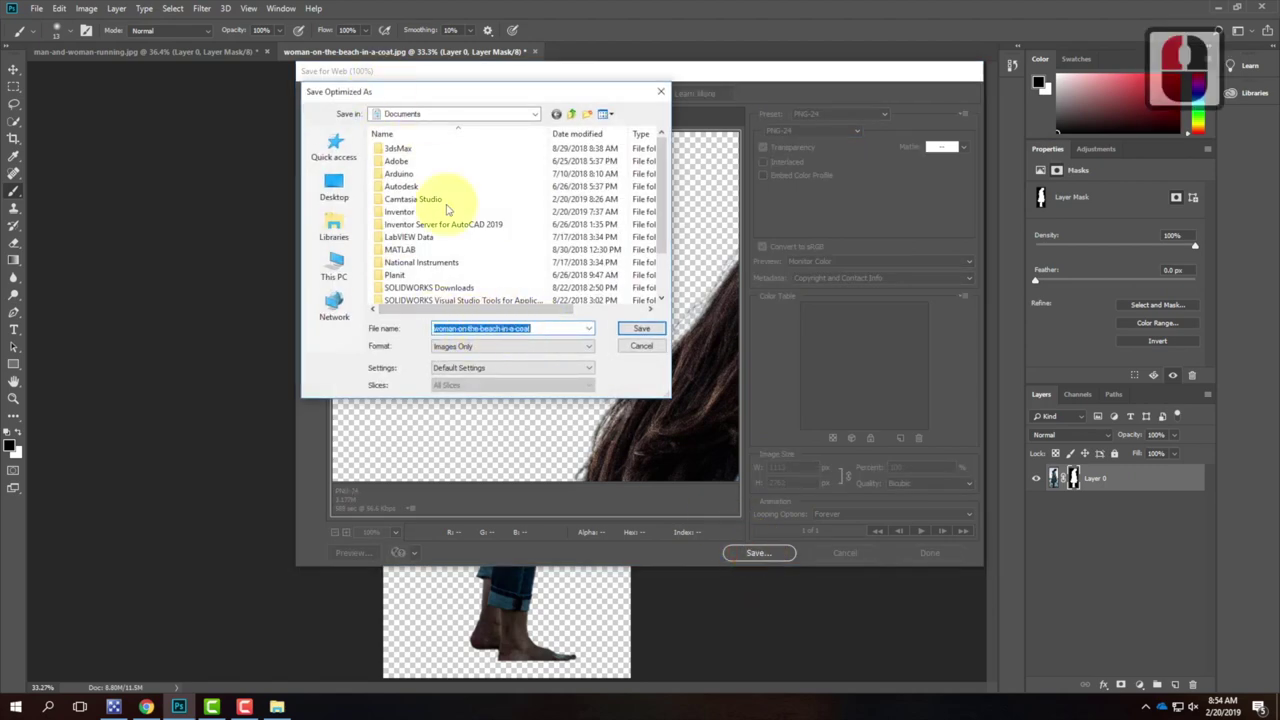
pyautogui.click(415, 116)
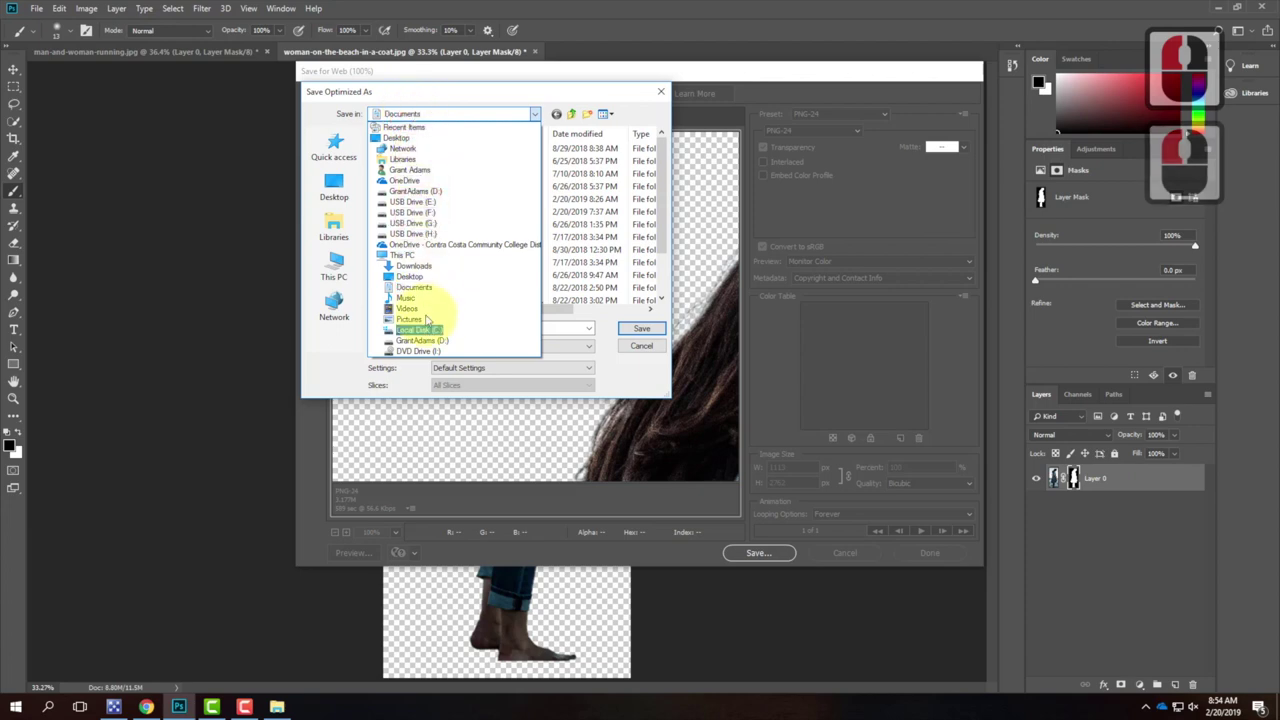
pyautogui.click(410, 244)
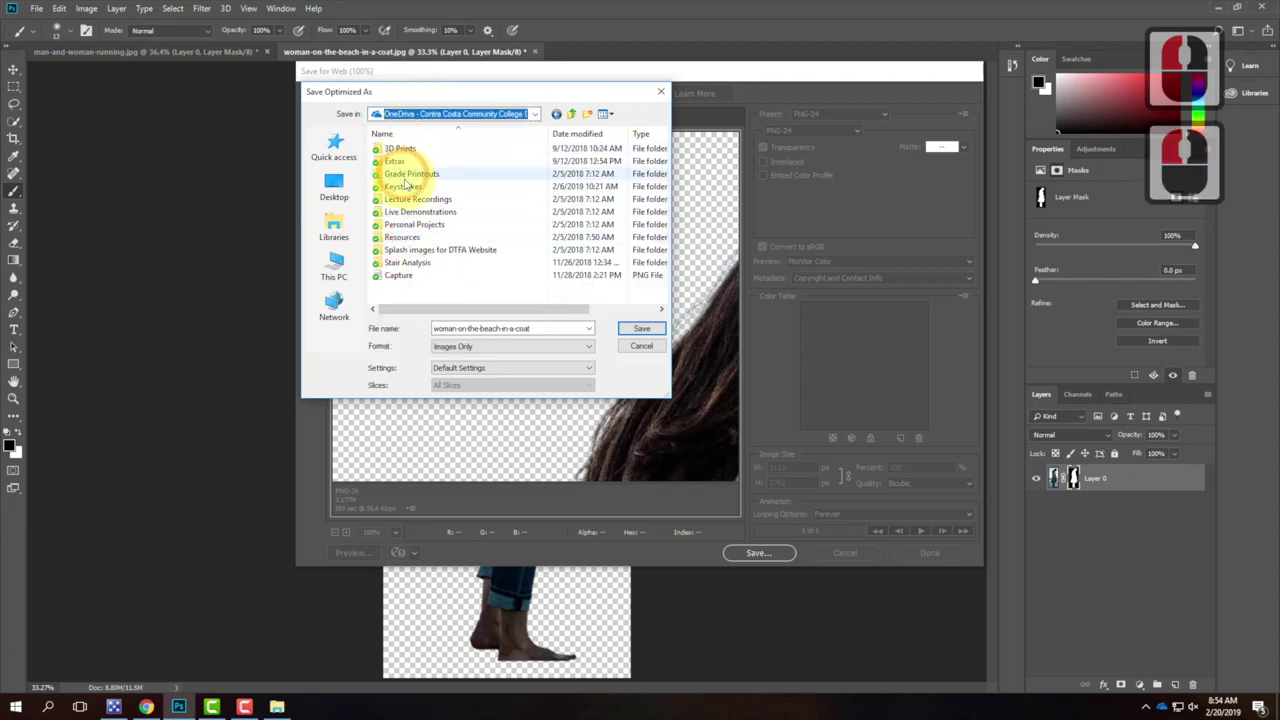
pyautogui.doubleClick(415, 211)
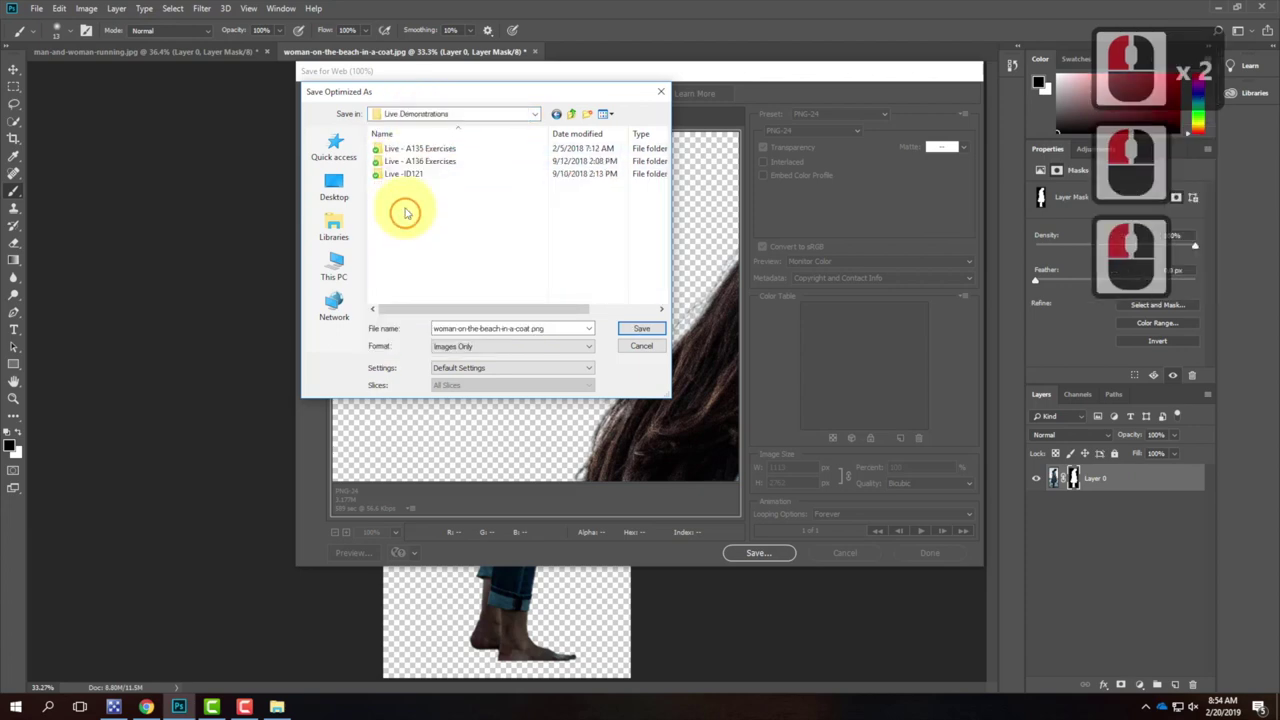
pyautogui.doubleClick(430, 148)
pyautogui.doubleClick(400, 211)
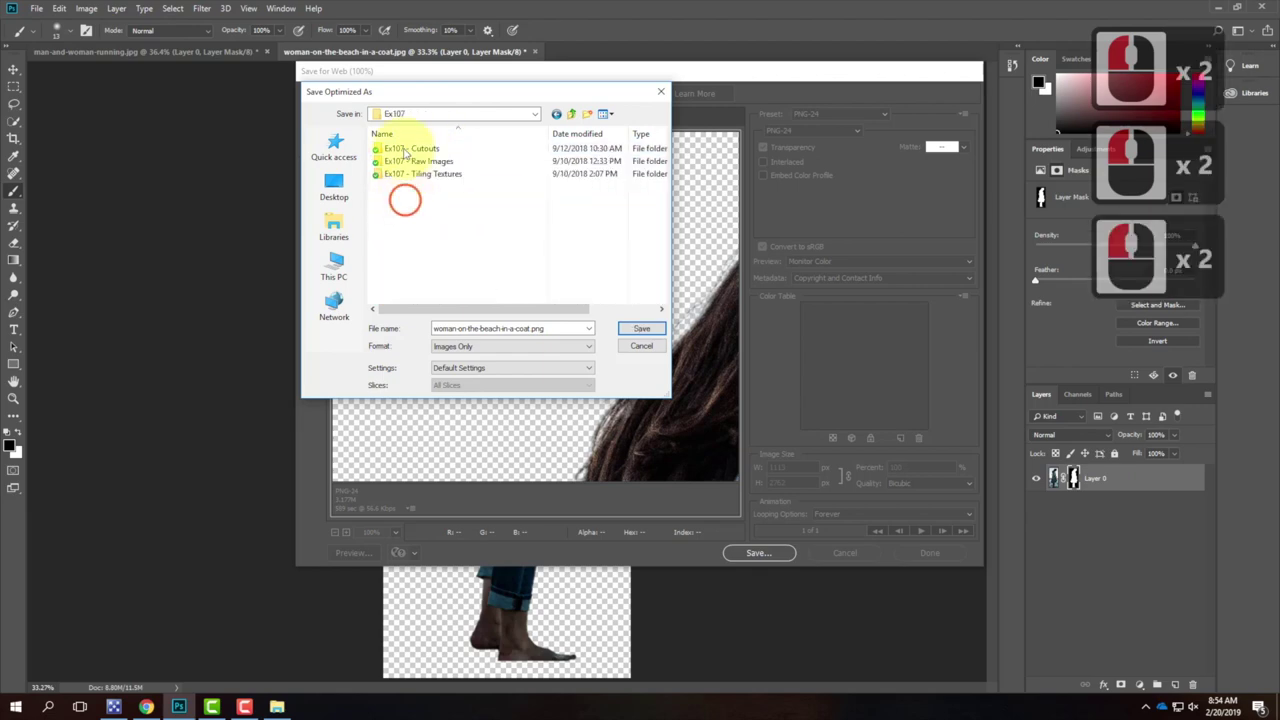
pyautogui.doubleClick(410, 148)
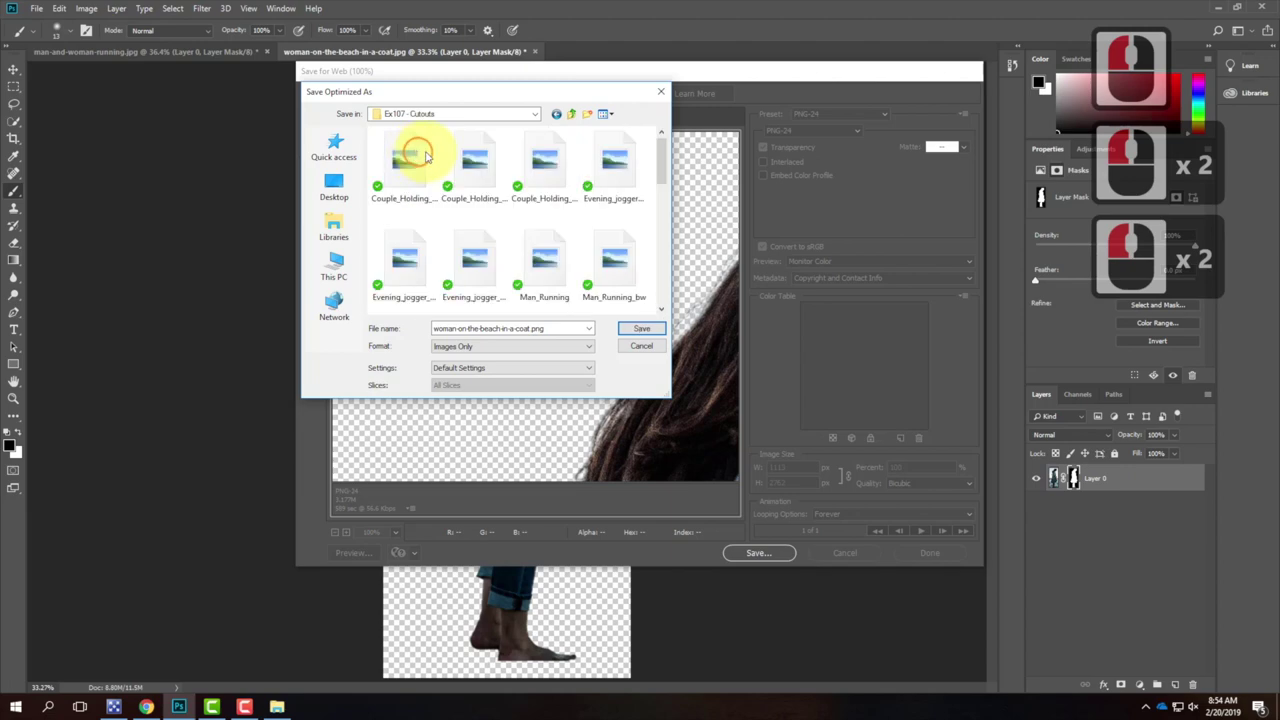
# - Name the exported file woman-on-the-beach-in-a-coat_color.png and save it
pyautogui.doubleClick(543, 328)
pyautogui.click(537, 328)
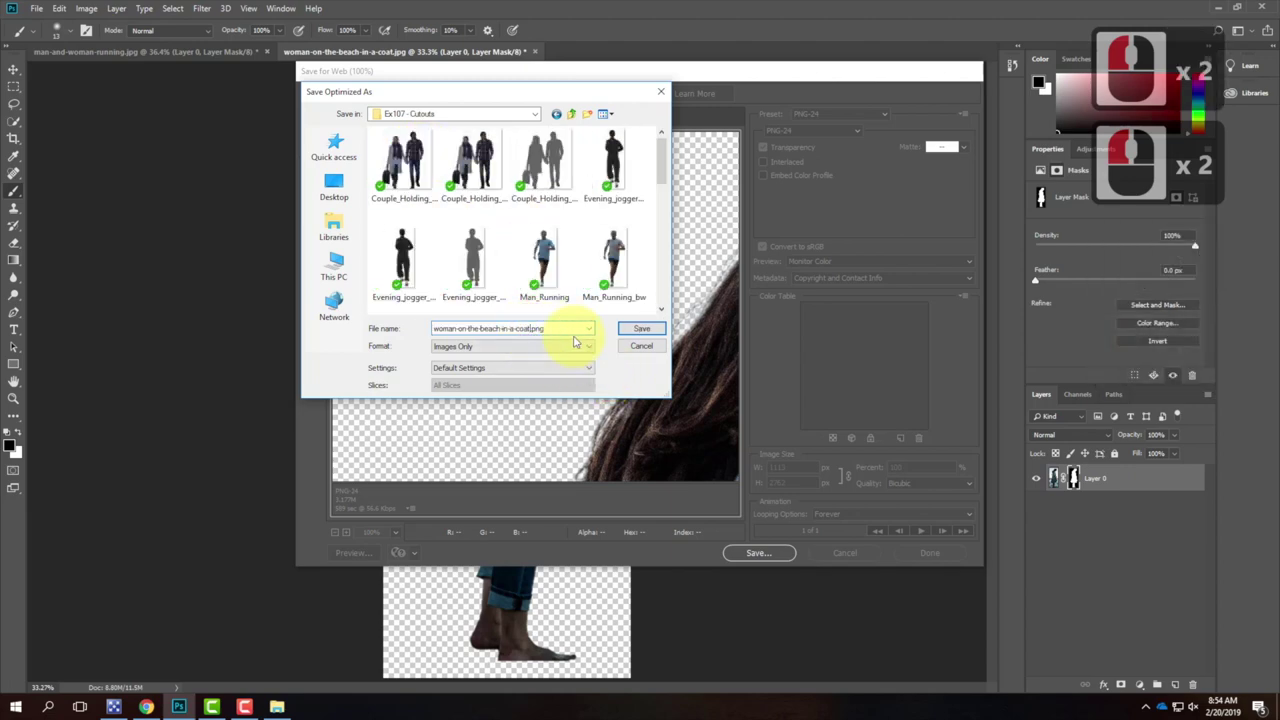
pyautogui.press('Left')
pyautogui.press('Right')
pyautogui.write('_')
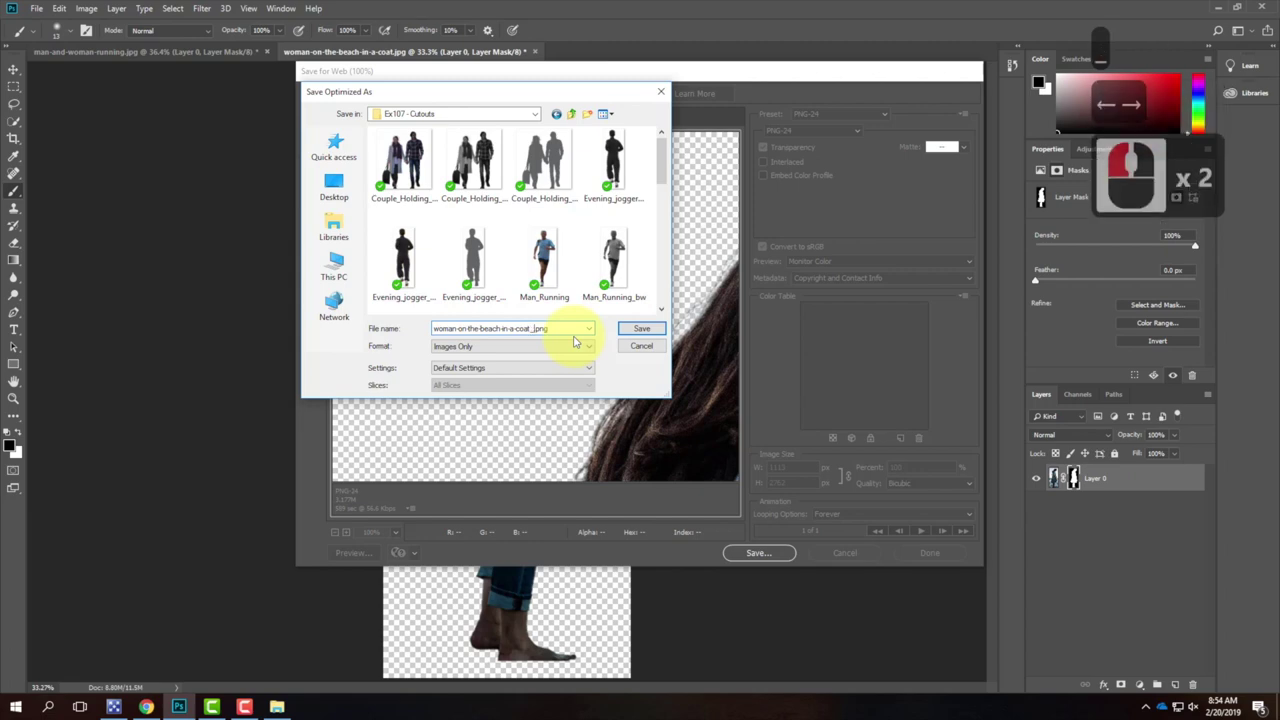
pyautogui.write('color')
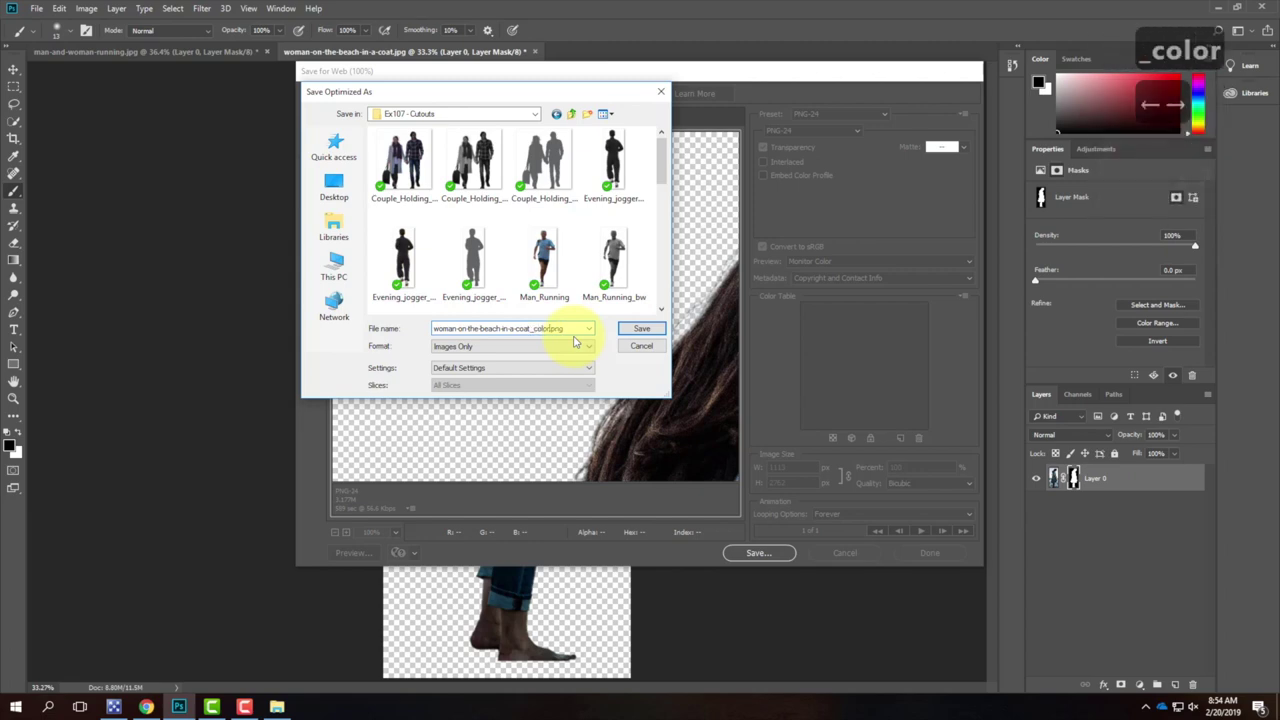
pyautogui.click(641, 330)
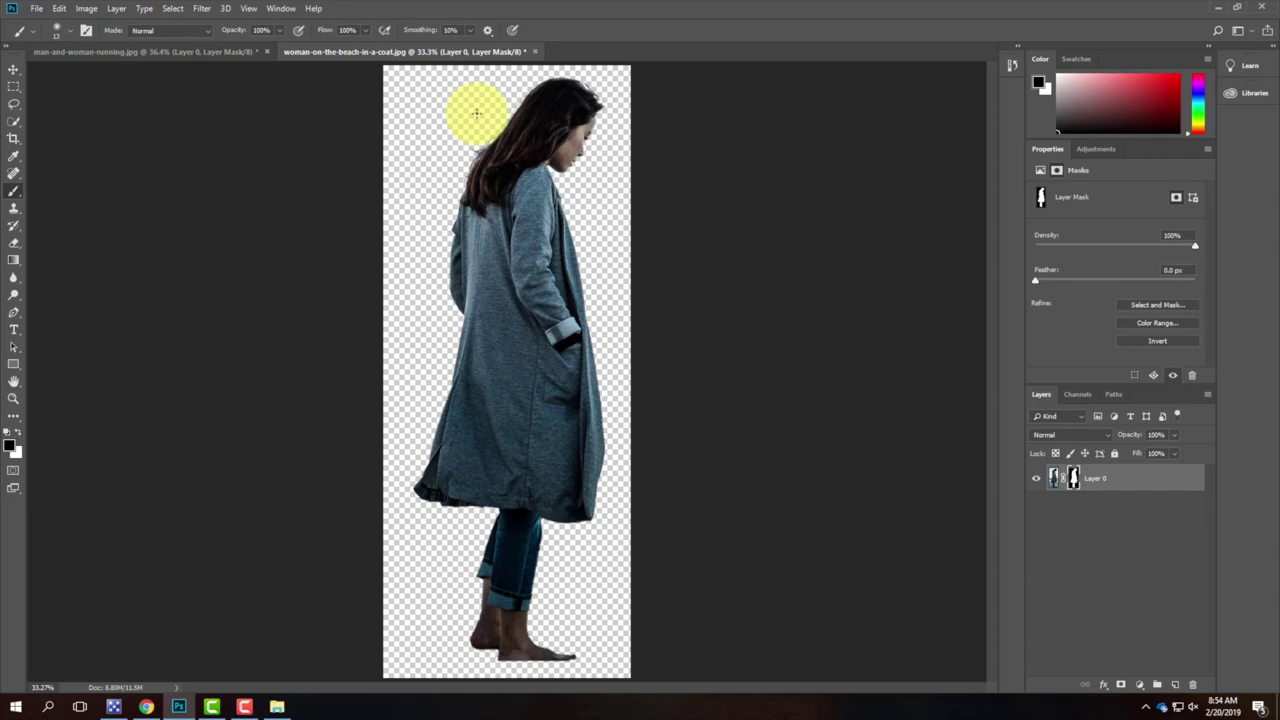
# - Add a Channel Mixer adjustment layer above the woman cutout, turn on Monochrome and open its list of presets
pyautogui.click(116, 10)
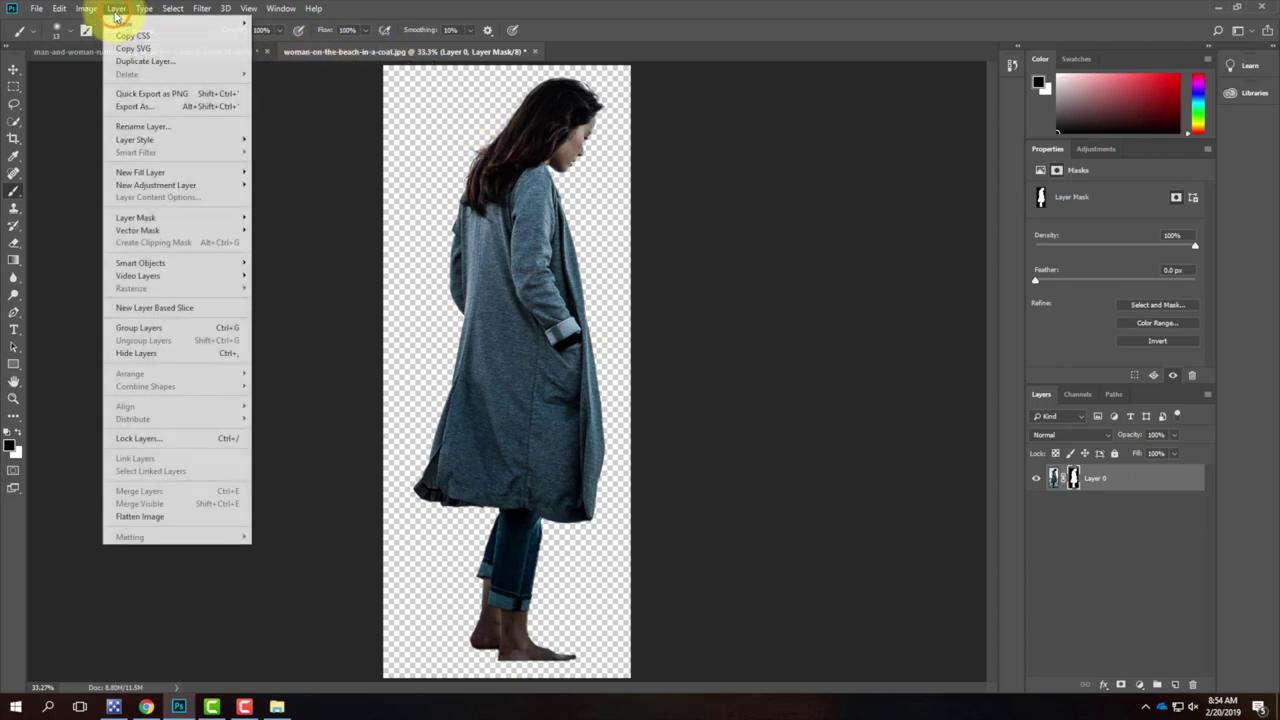
pyautogui.moveTo(156, 187)
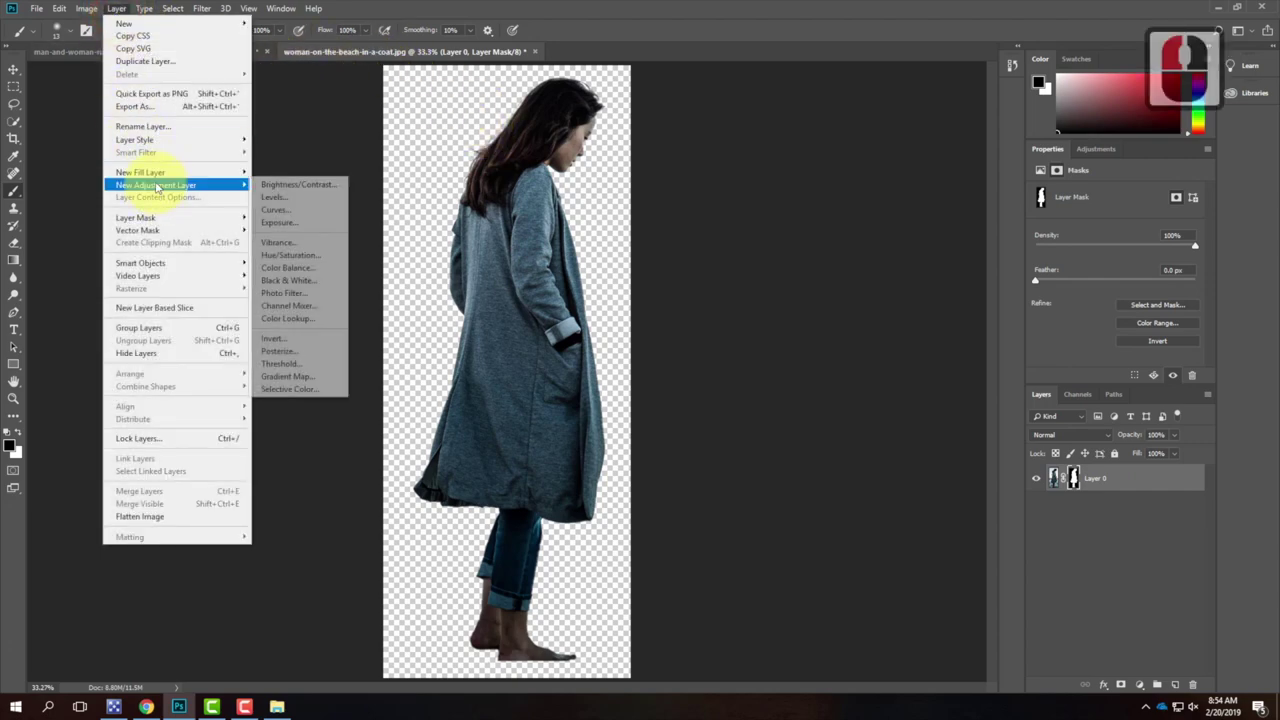
pyautogui.click(300, 306)
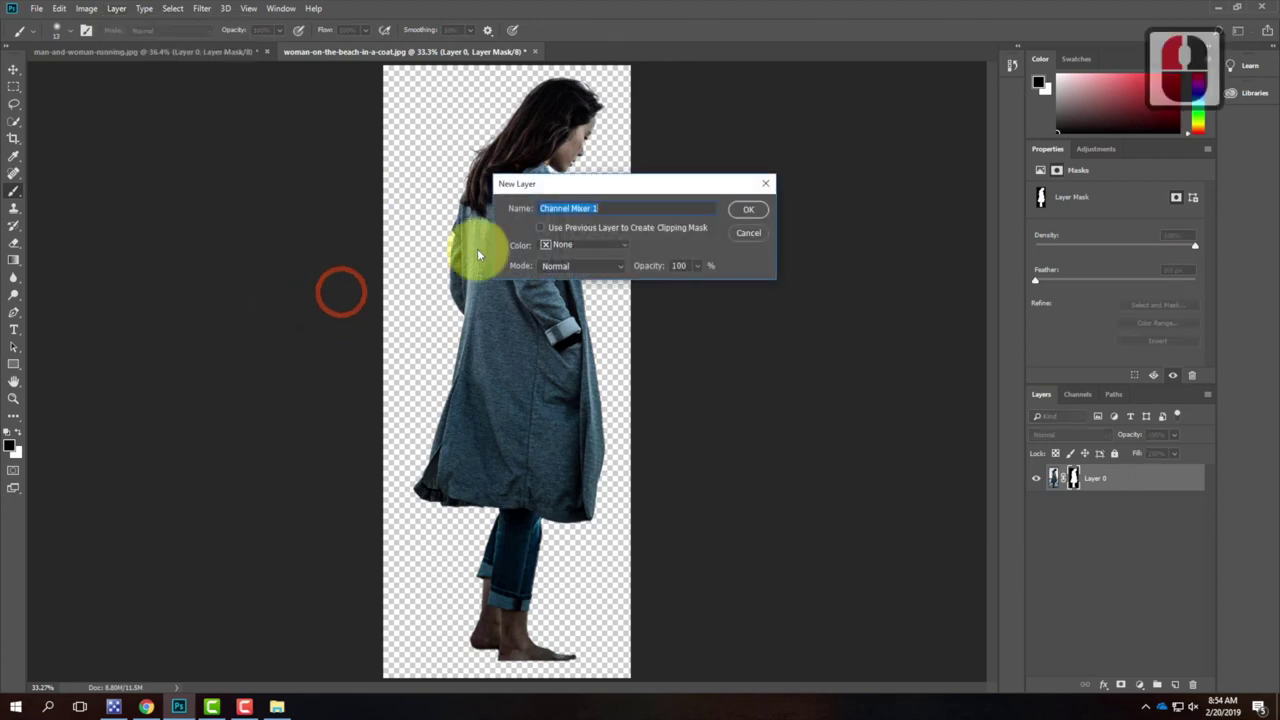
pyautogui.click(758, 211)
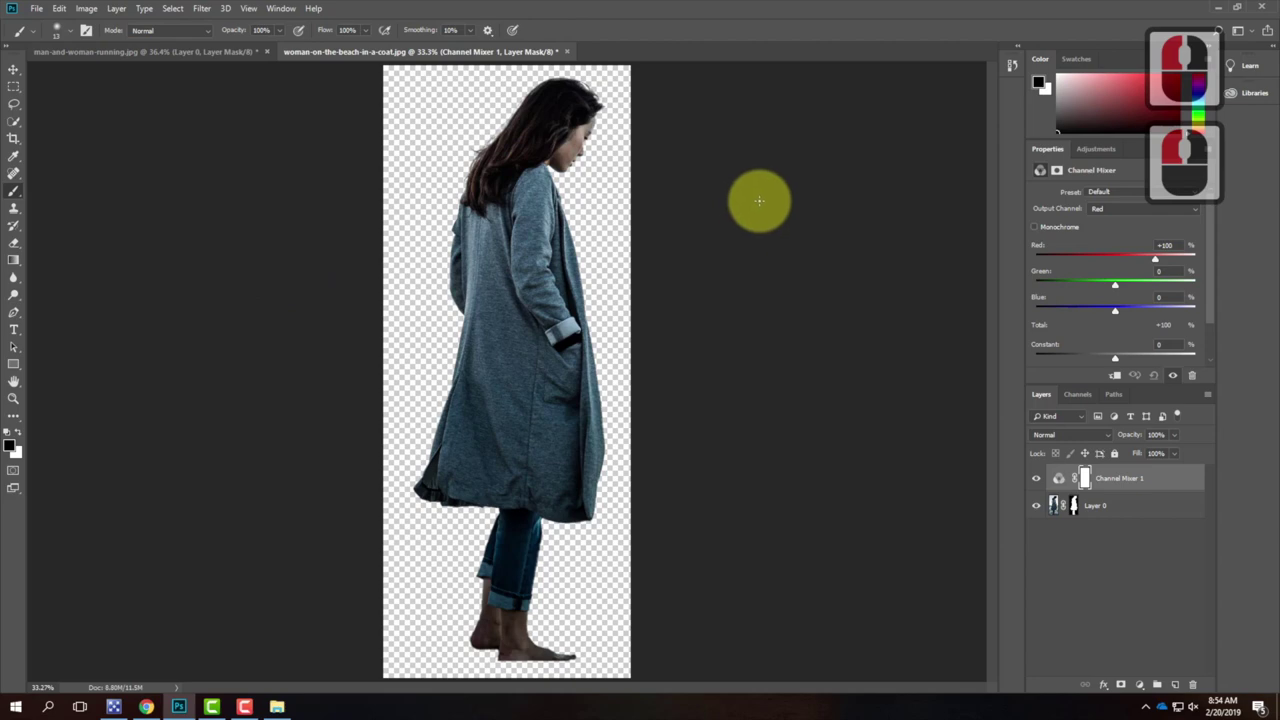
pyautogui.click(1035, 228)
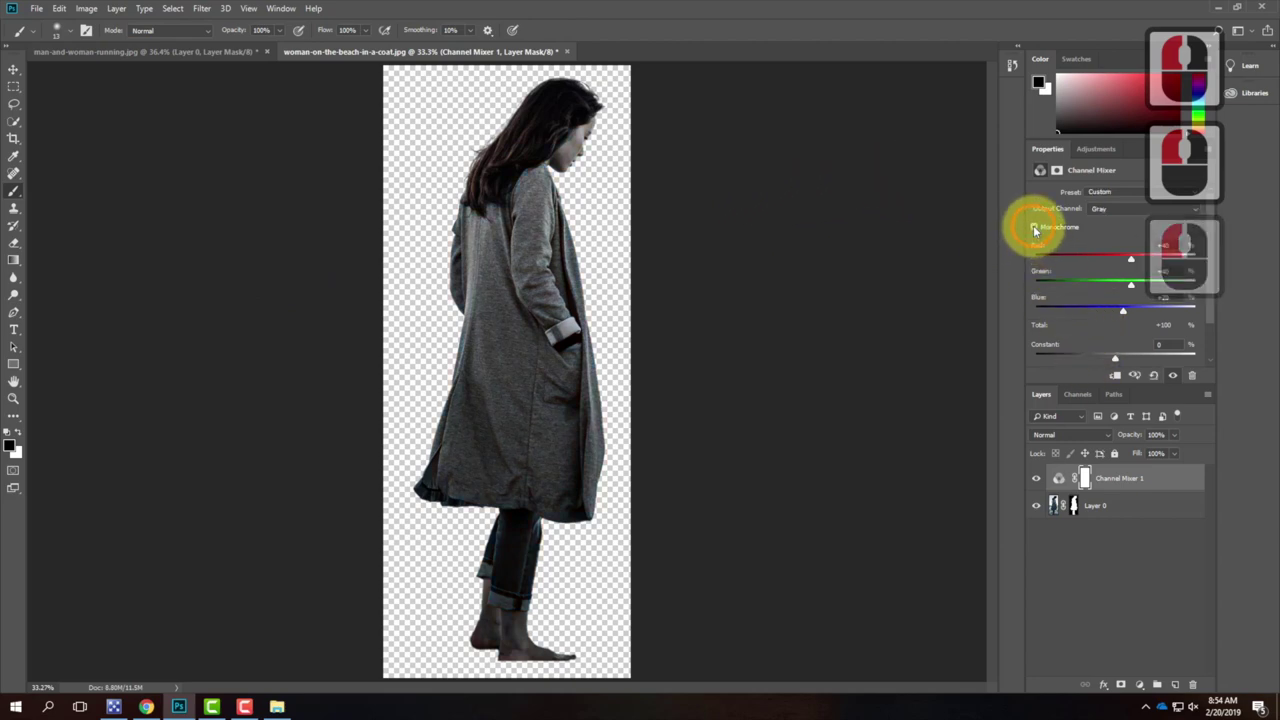
pyautogui.click(1119, 192)
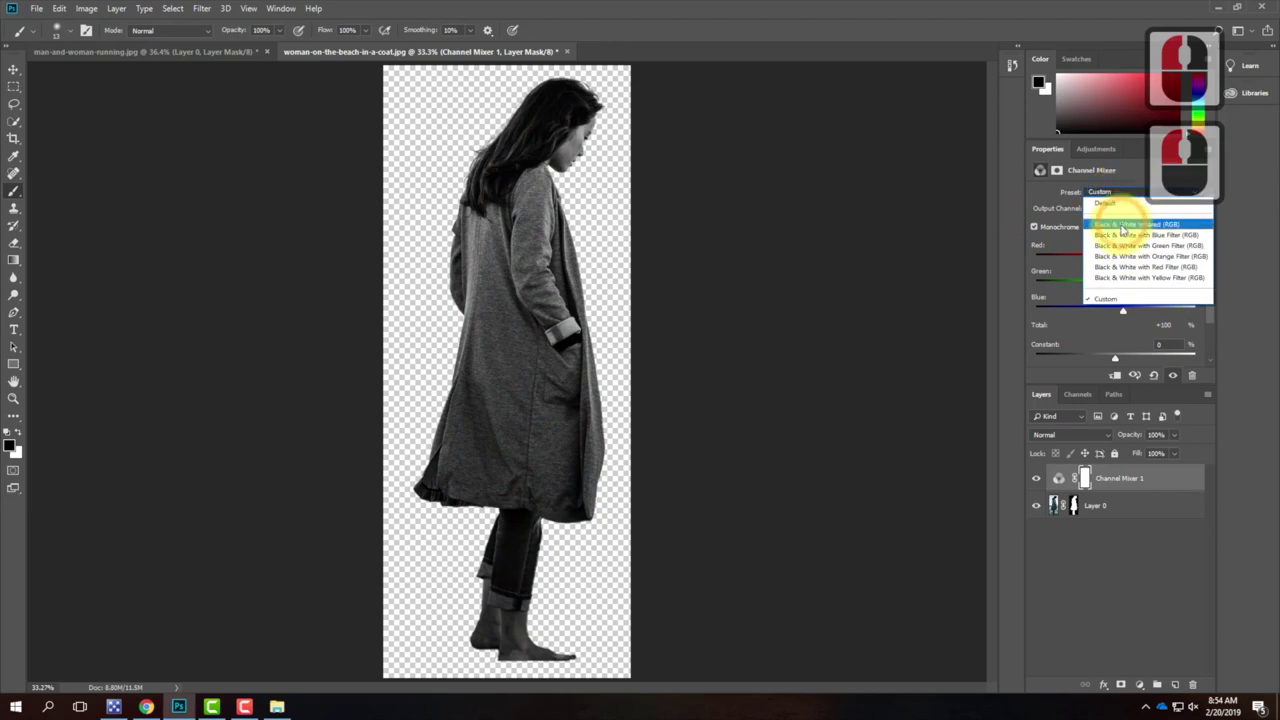
# - Try the Channel Mixer's black and white infrared, blue, green, orange, red and yellow filter presets on the woman cutout
pyautogui.click(1118, 206)
pyautogui.click(1117, 195)
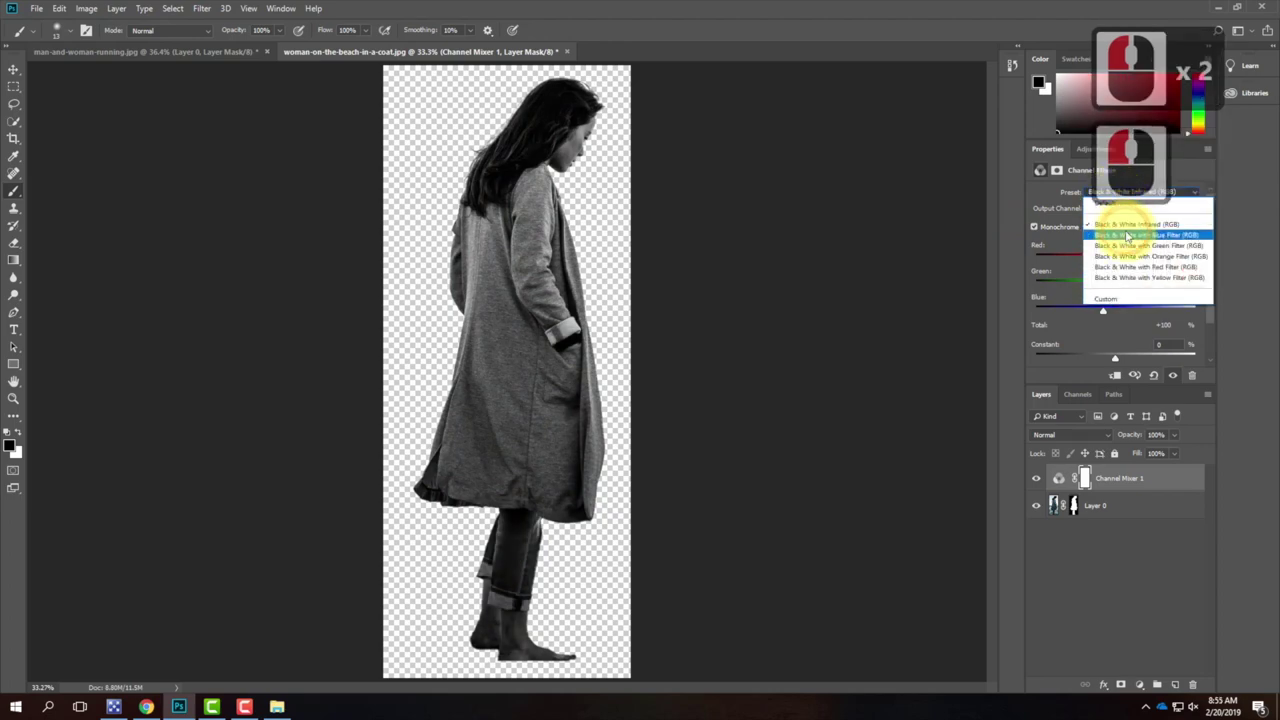
pyautogui.click(1132, 238)
pyautogui.click(1098, 193)
pyautogui.click(1115, 240)
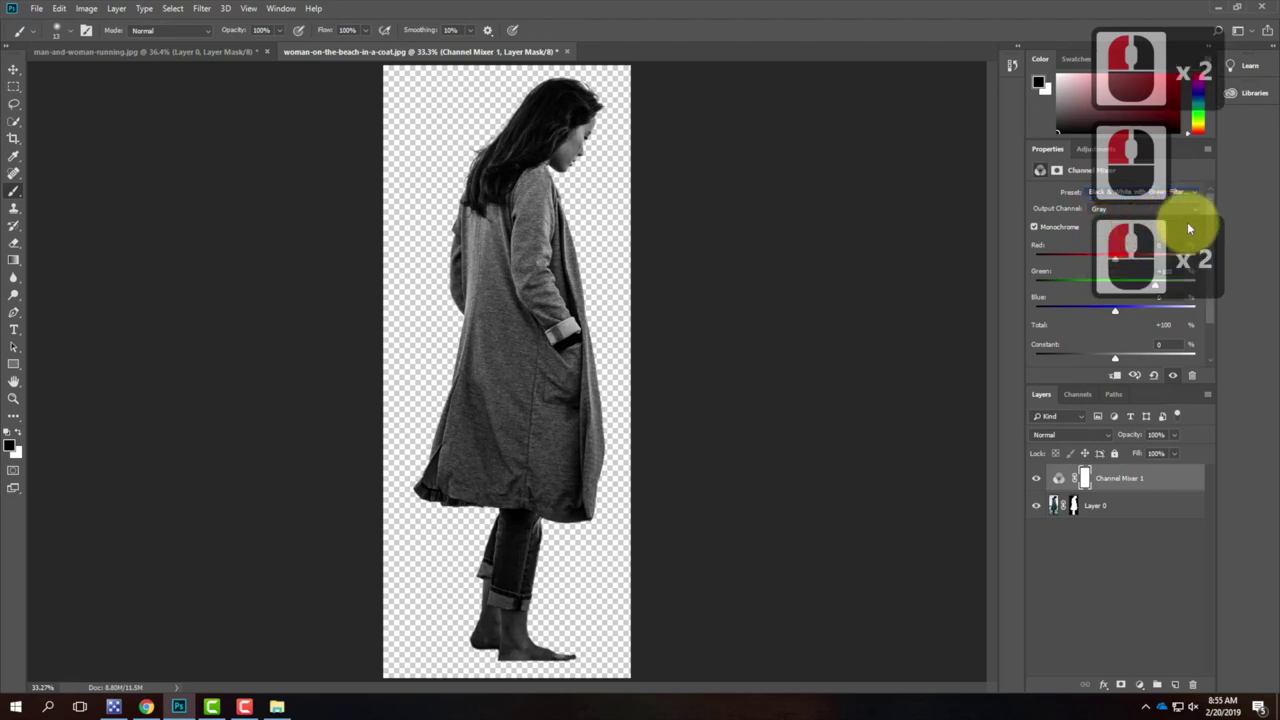
pyautogui.click(1178, 207)
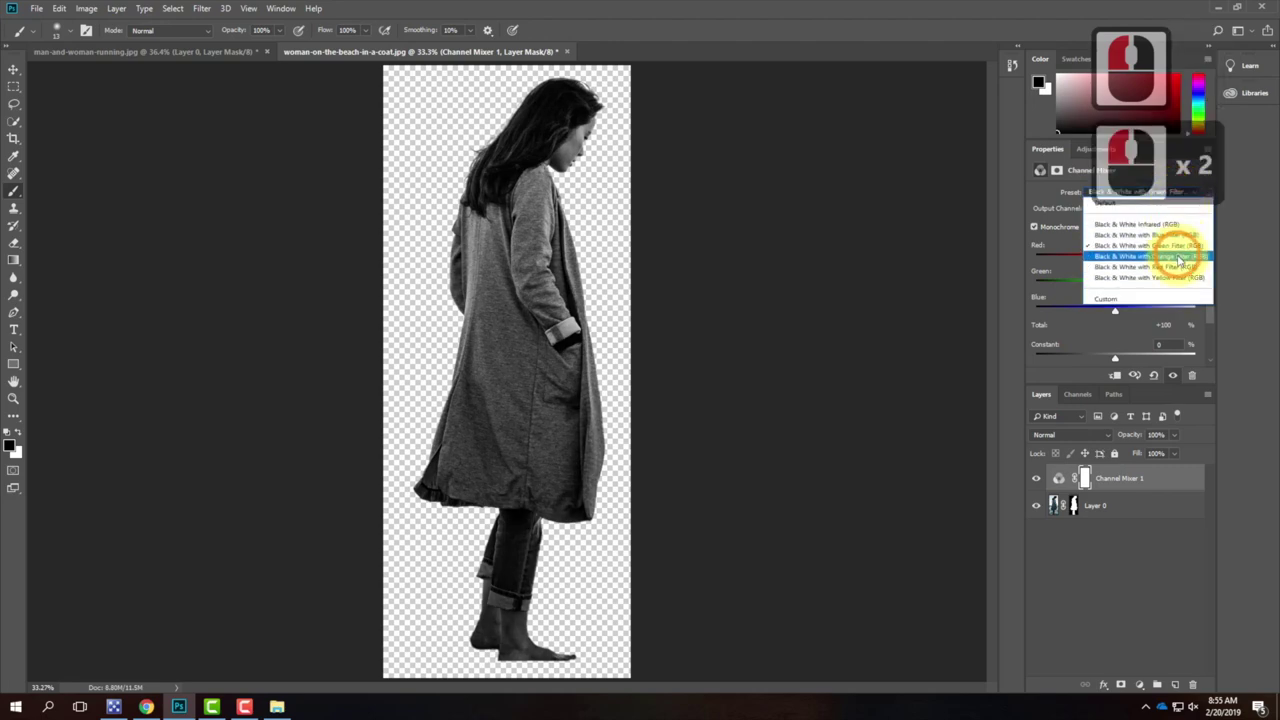
pyautogui.click(1171, 250)
pyautogui.click(1172, 192)
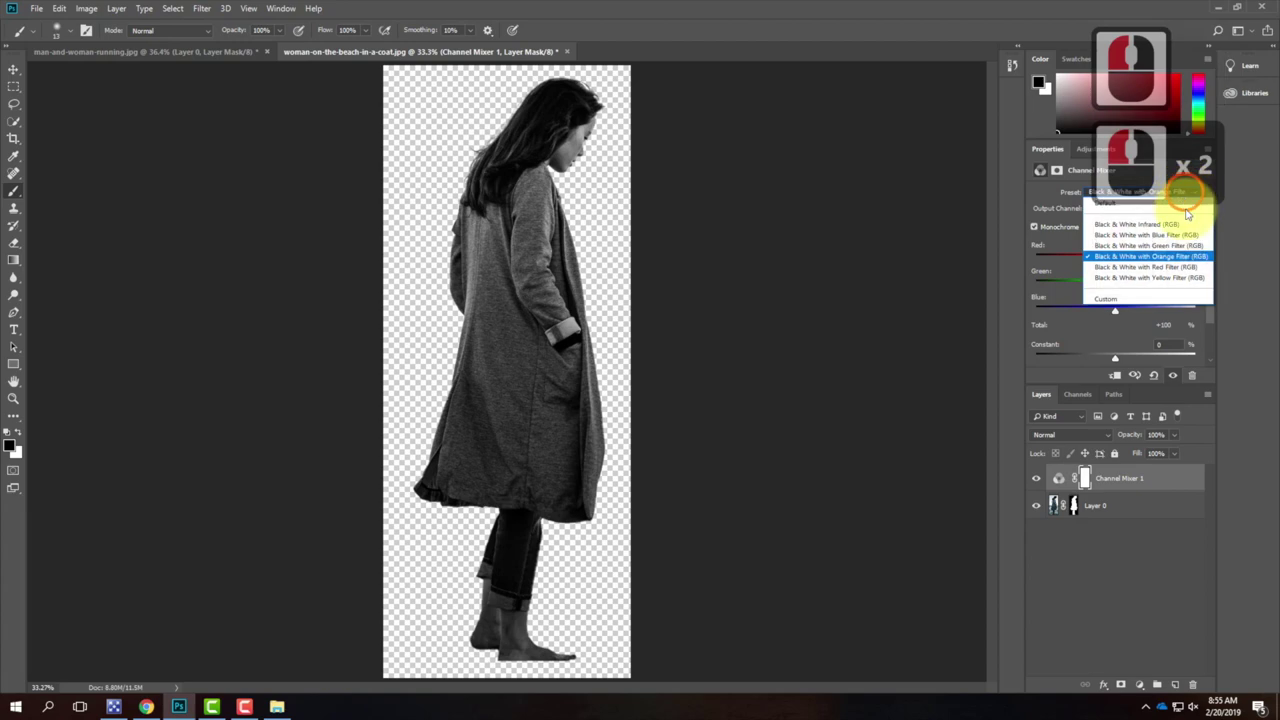
pyautogui.click(1172, 268)
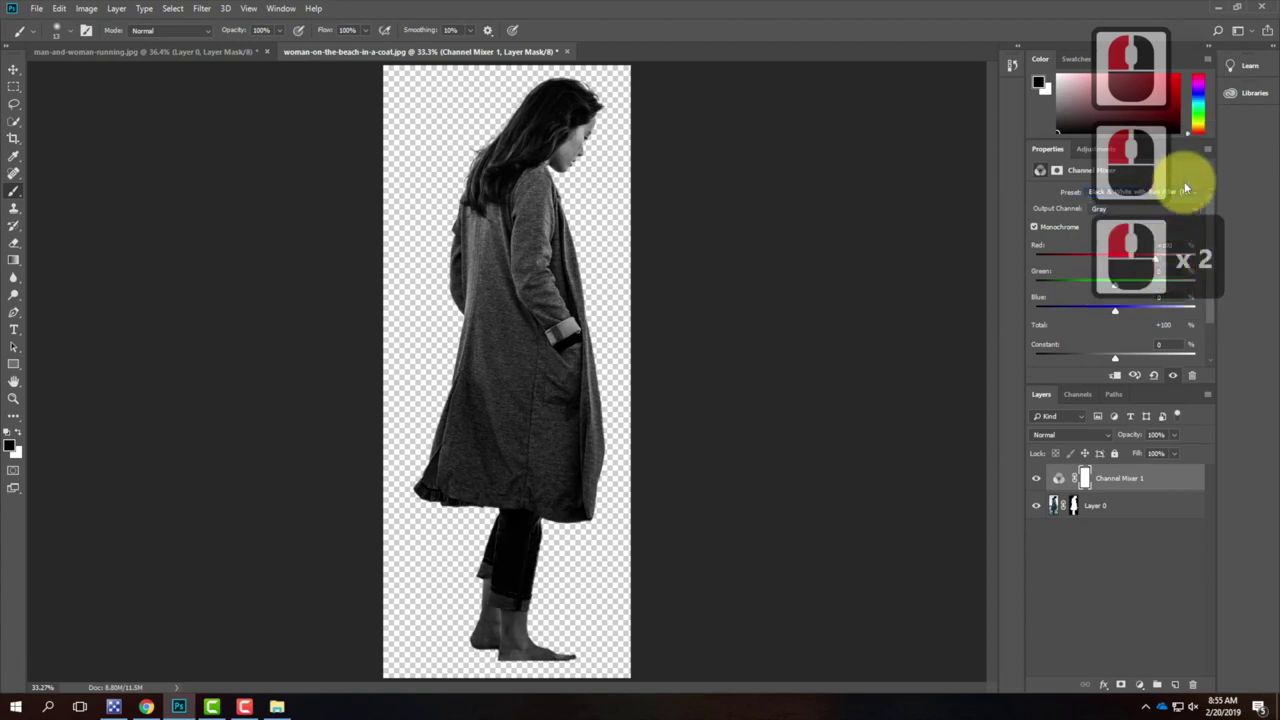
pyautogui.click(1180, 196)
pyautogui.click(1183, 262)
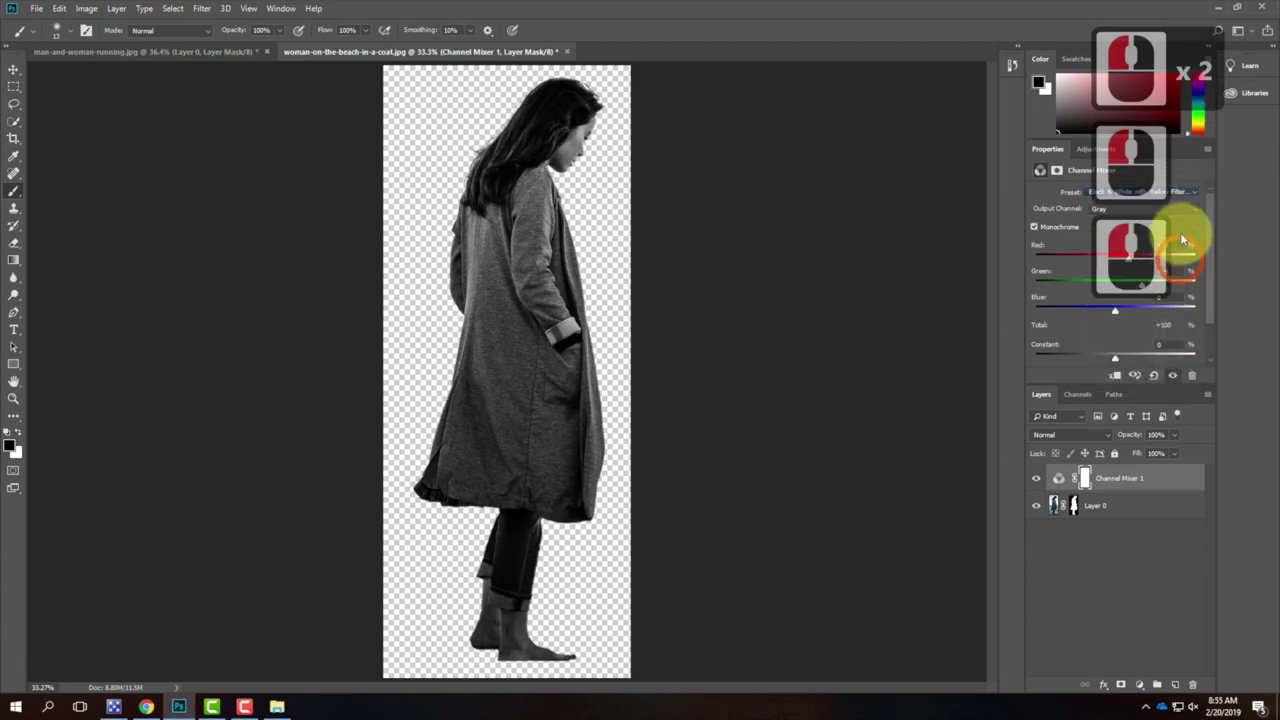
# - Set the Channel Mixer preset to Black & White with Blue Filter
pyautogui.click(1178, 196)
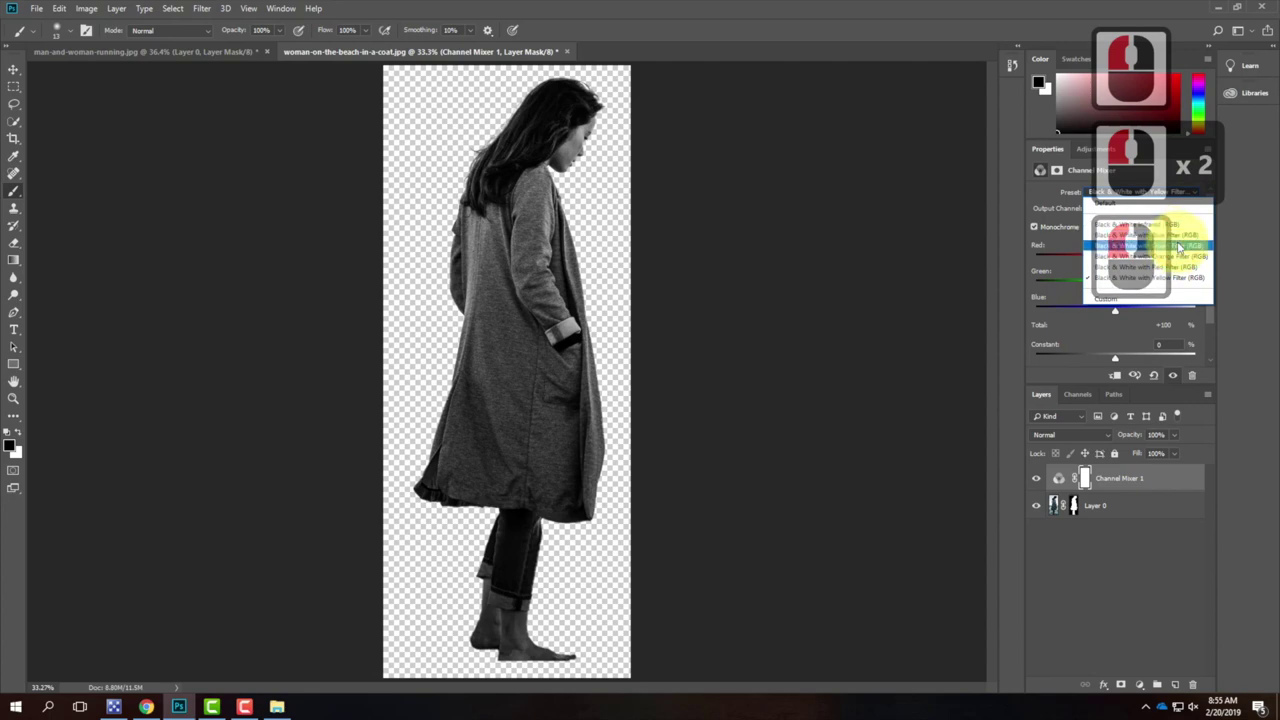
pyautogui.click(1175, 245)
pyautogui.click(1178, 196)
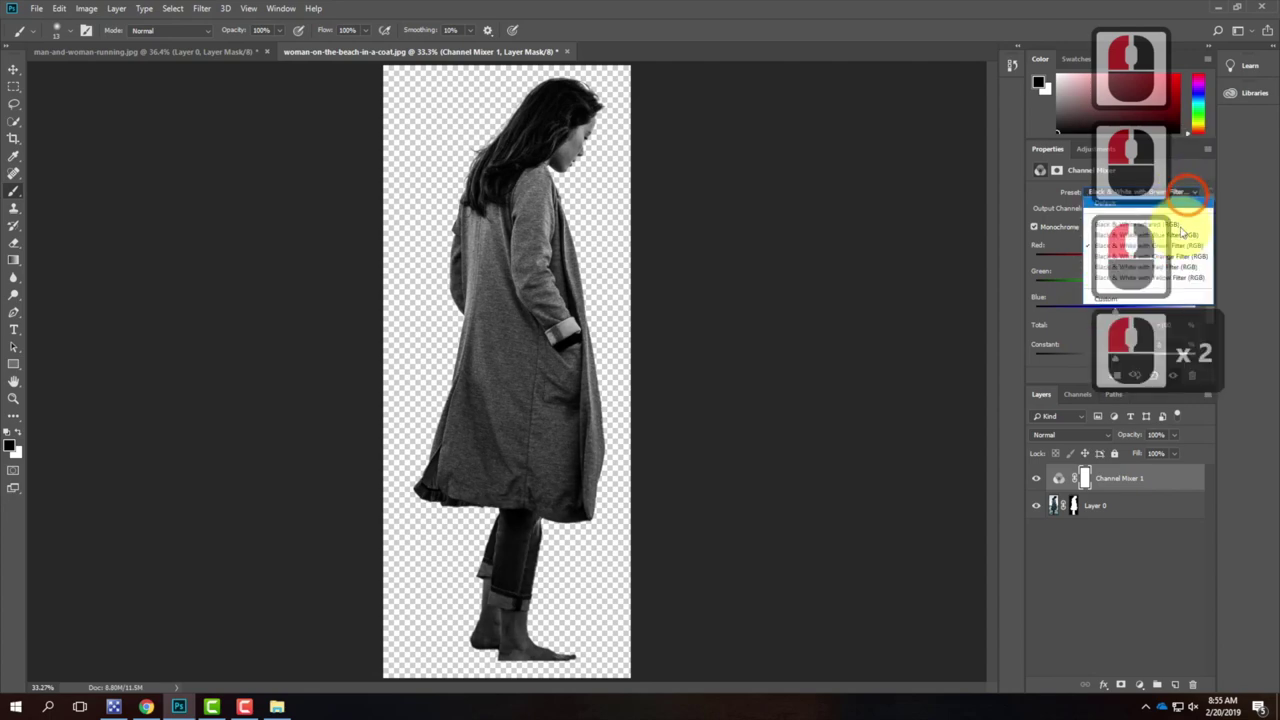
pyautogui.click(1173, 242)
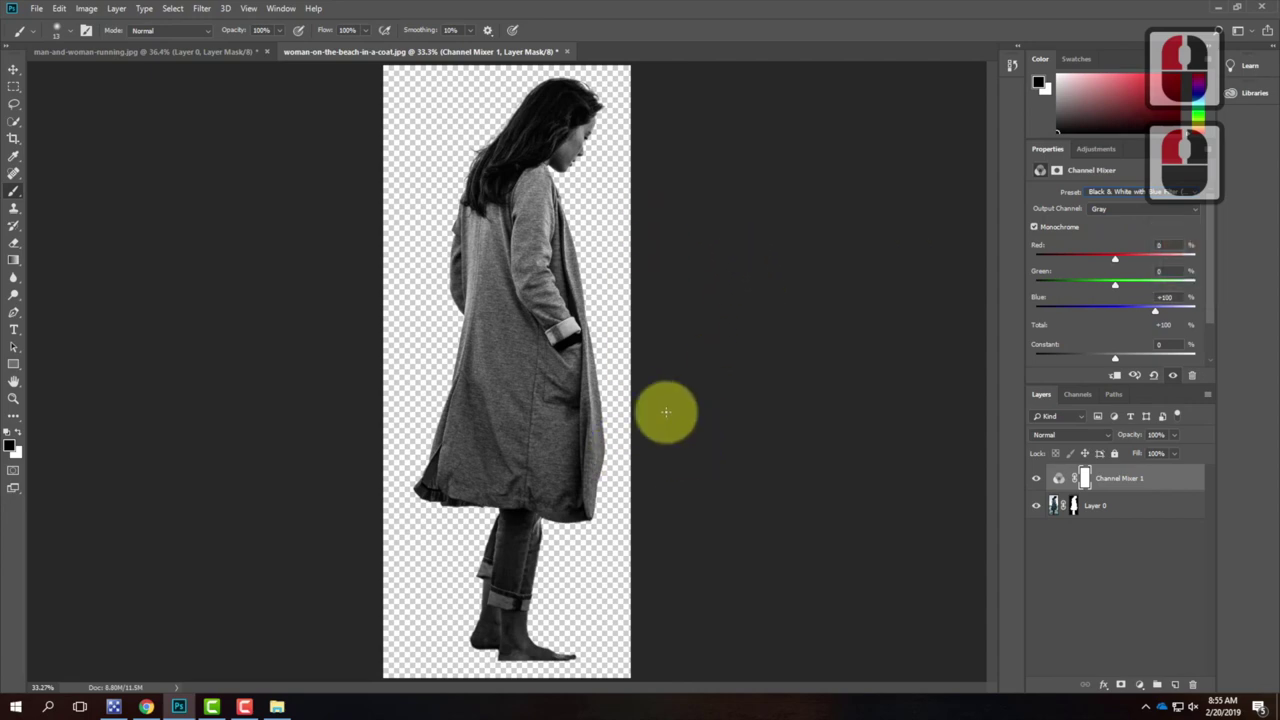
# - Export the black and white cutout with Save for Web as a PNG-24 named woman-on-the-beach-in-a-coat_bw in the Ex107 - Cutouts folder
pyautogui.click(36, 9)
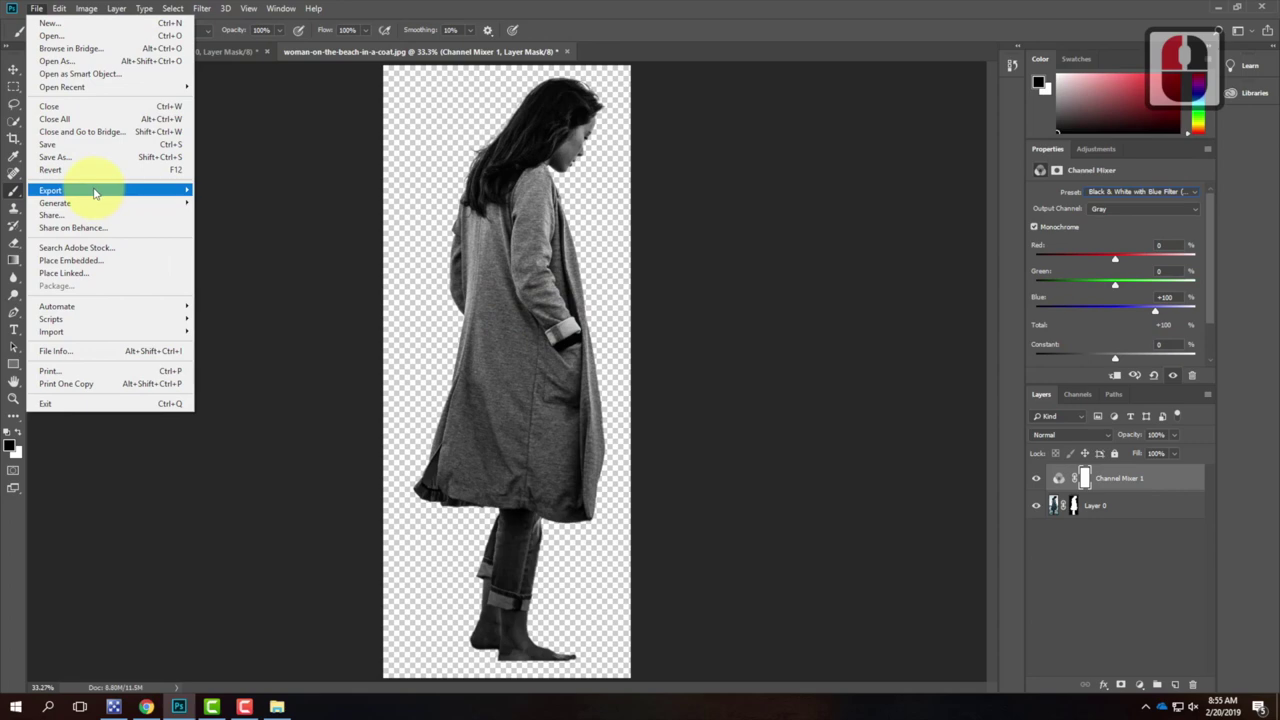
pyautogui.moveTo(95, 190)
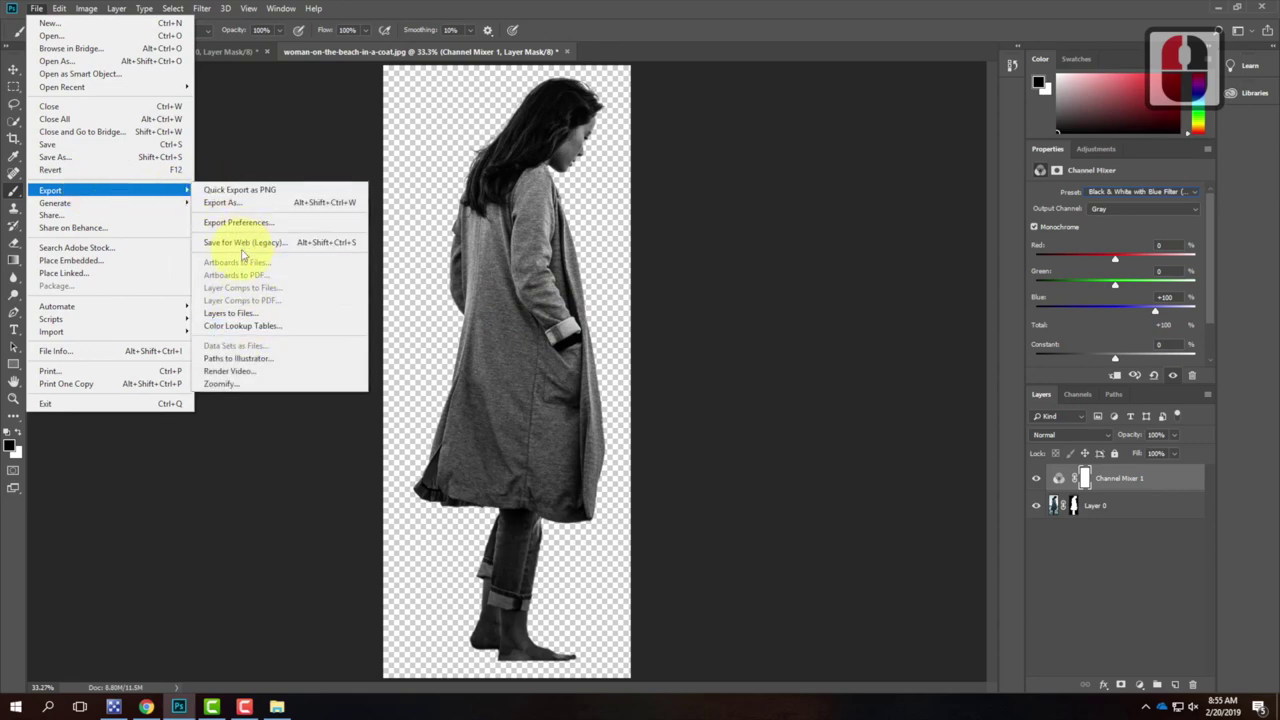
pyautogui.click(243, 242)
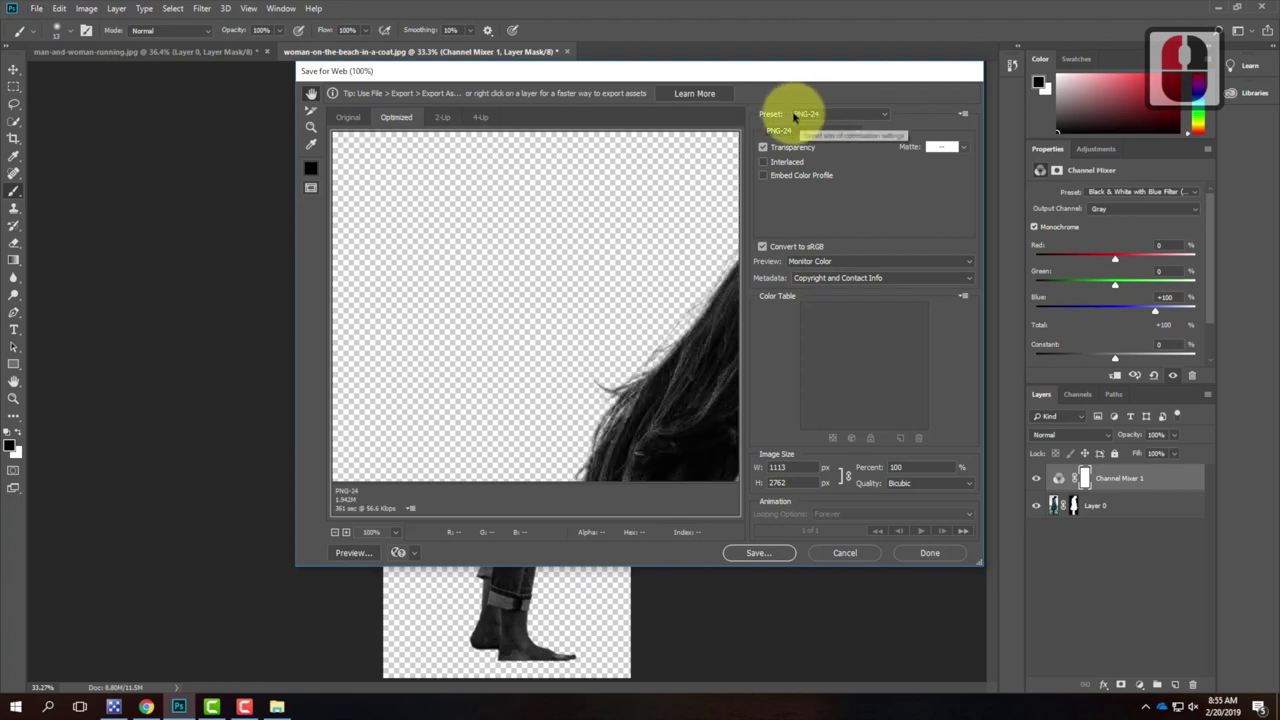
pyautogui.click(760, 553)
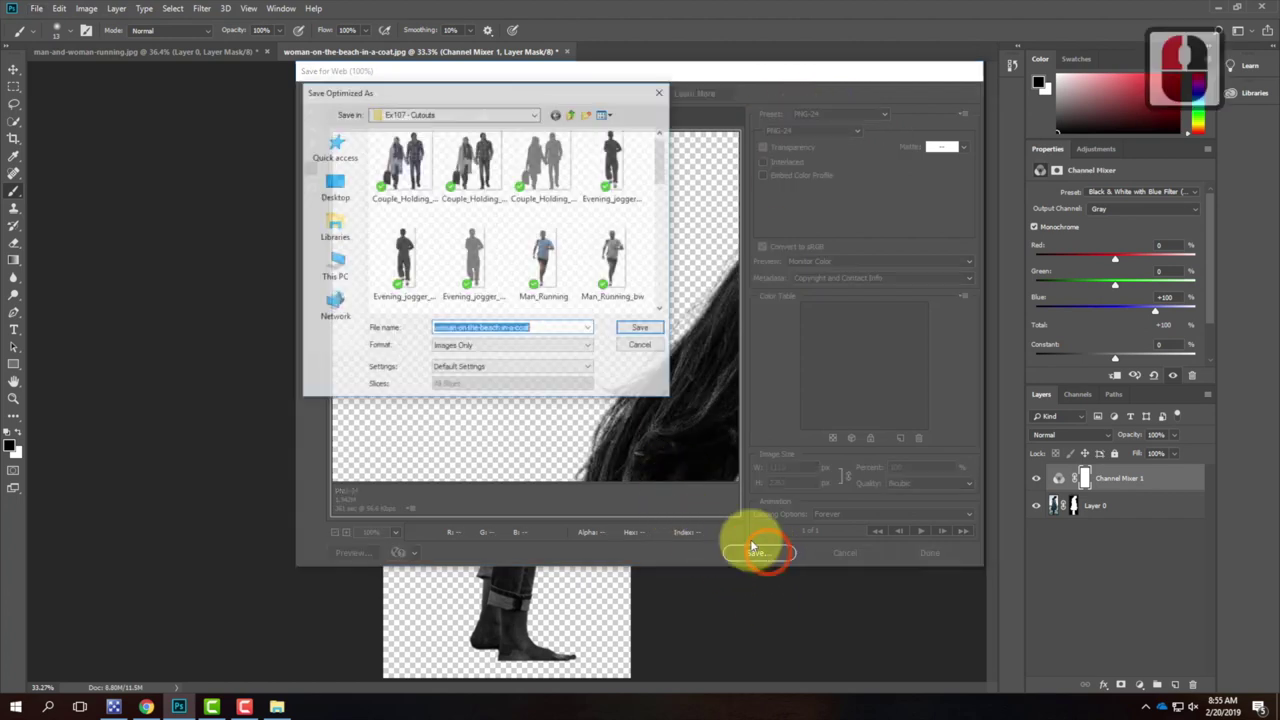
pyautogui.click(539, 330)
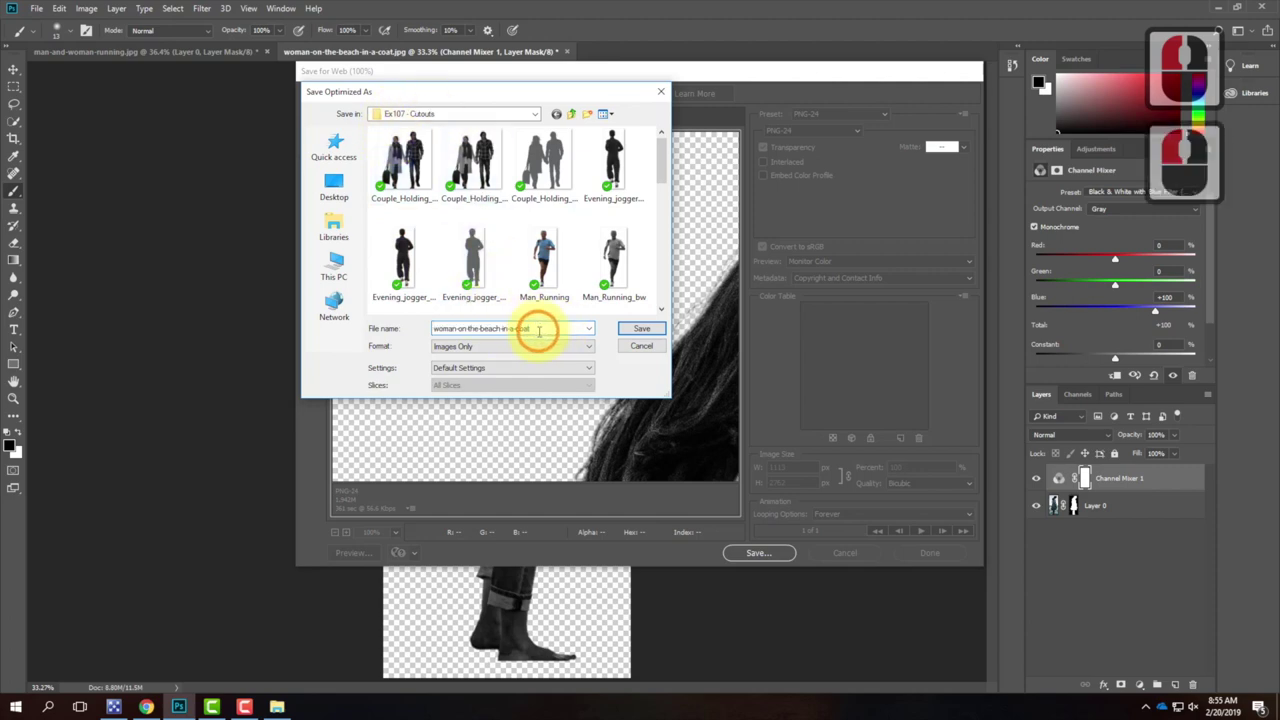
pyautogui.write('_')
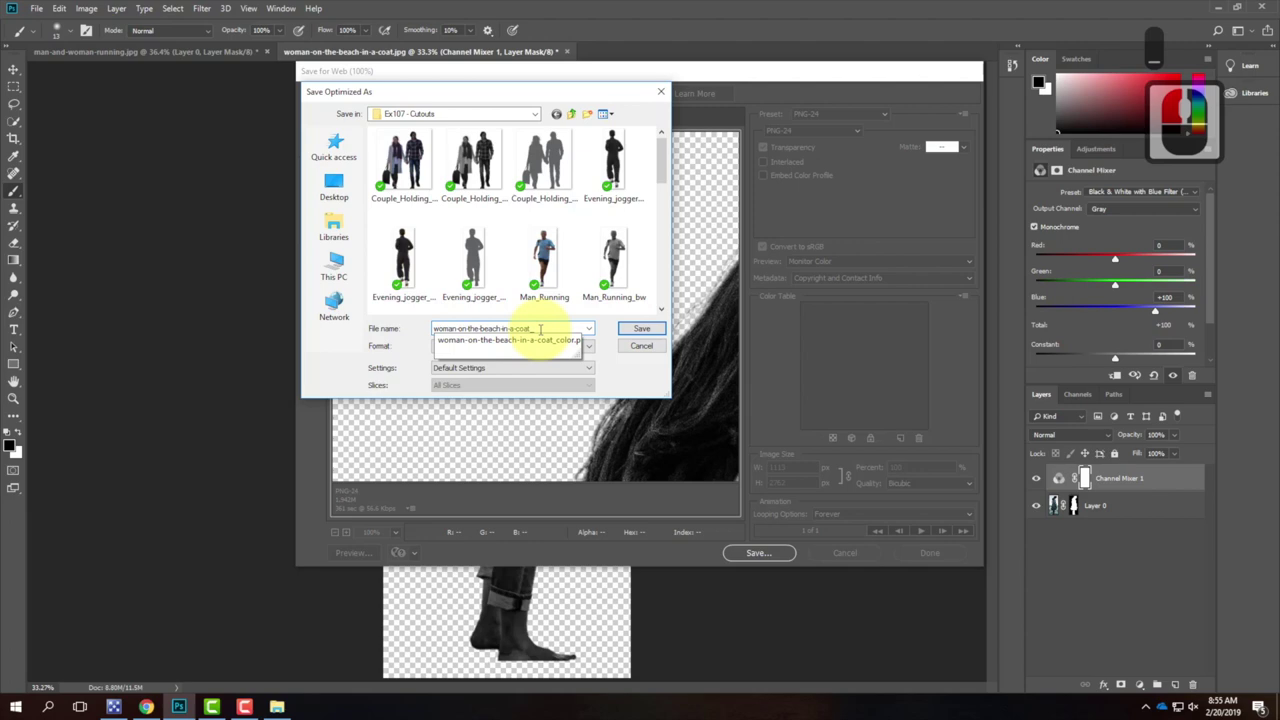
pyautogui.write('bw')
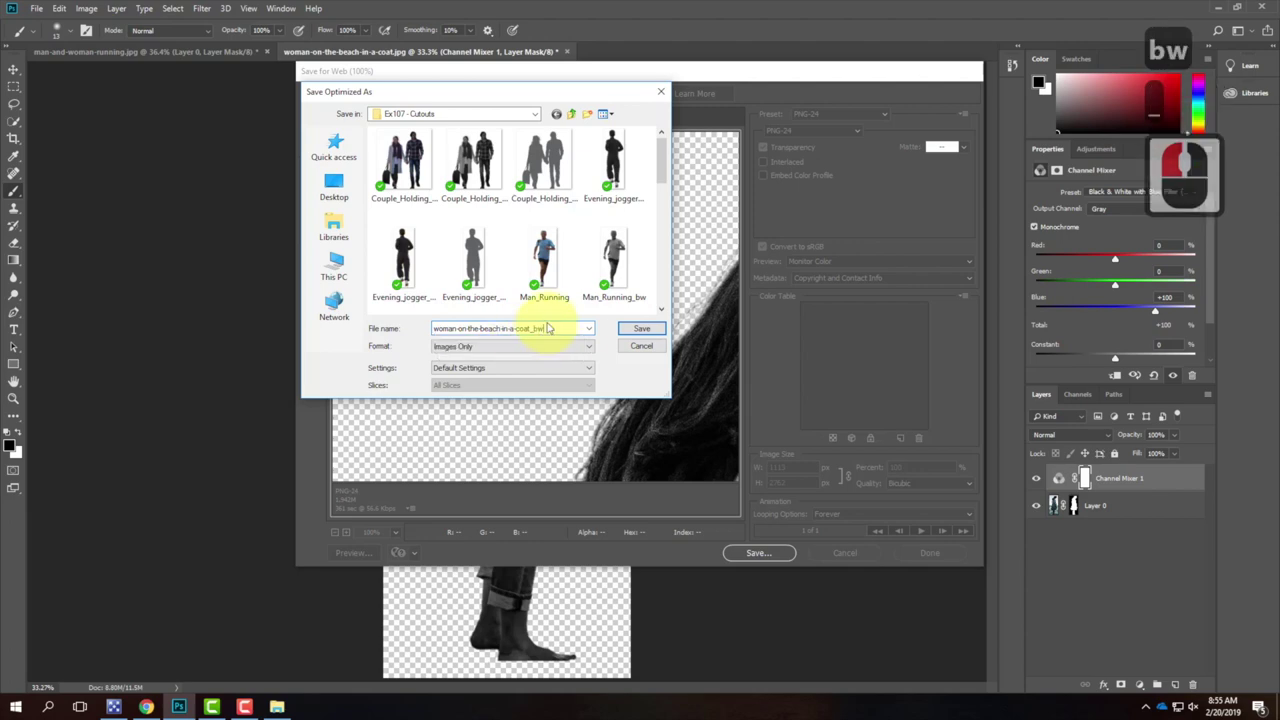
pyautogui.click(641, 330)
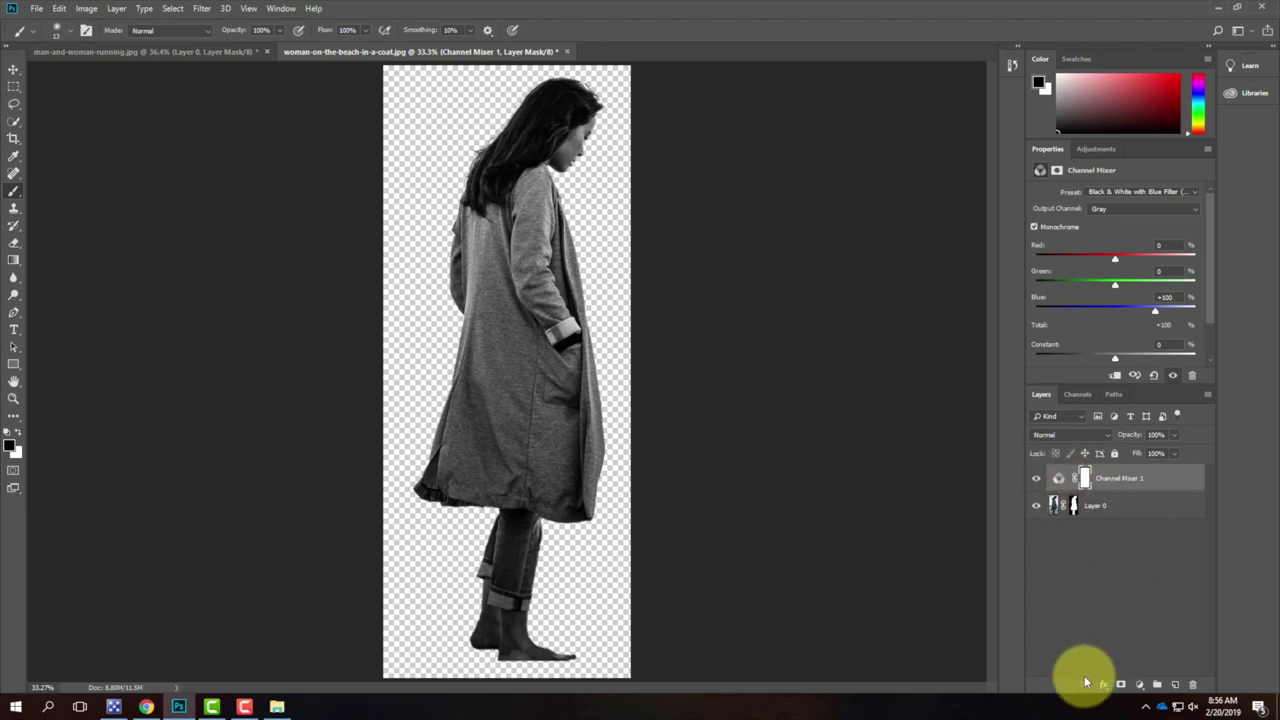
# - Add a new empty layer above the Channel Mixer adjustment layer
pyautogui.click(1175, 687)
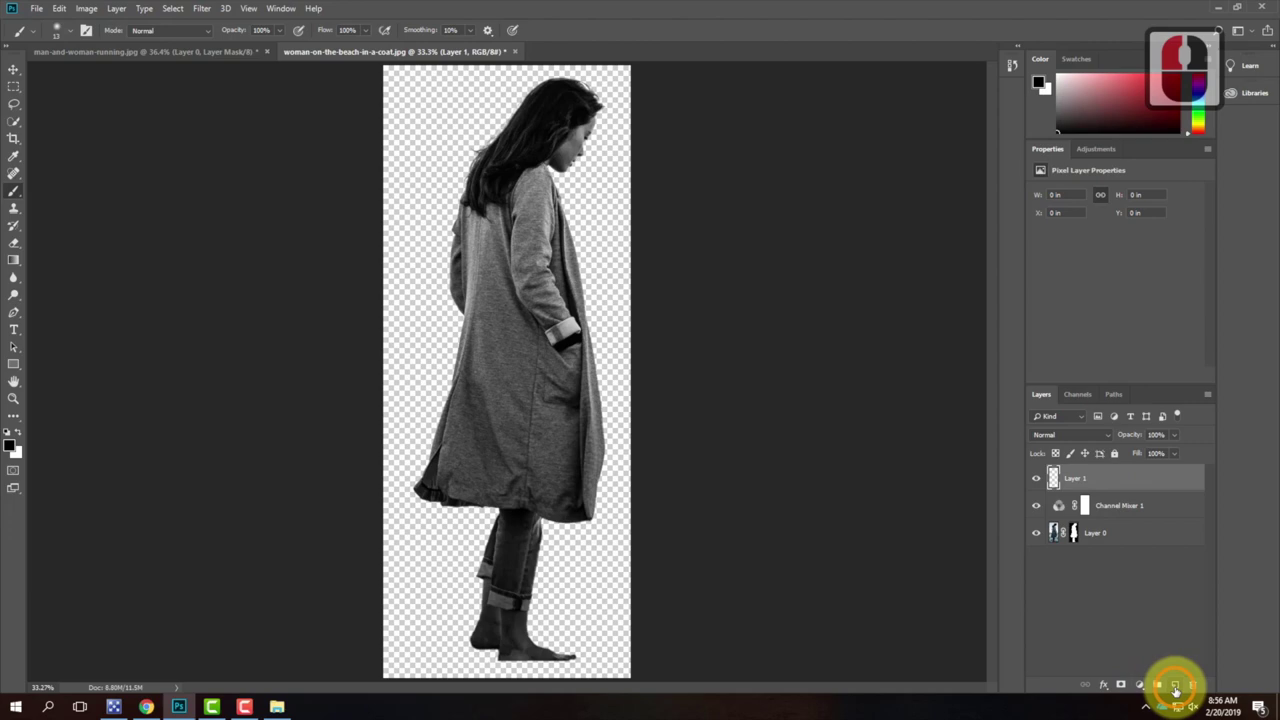
pyautogui.click(116, 8)
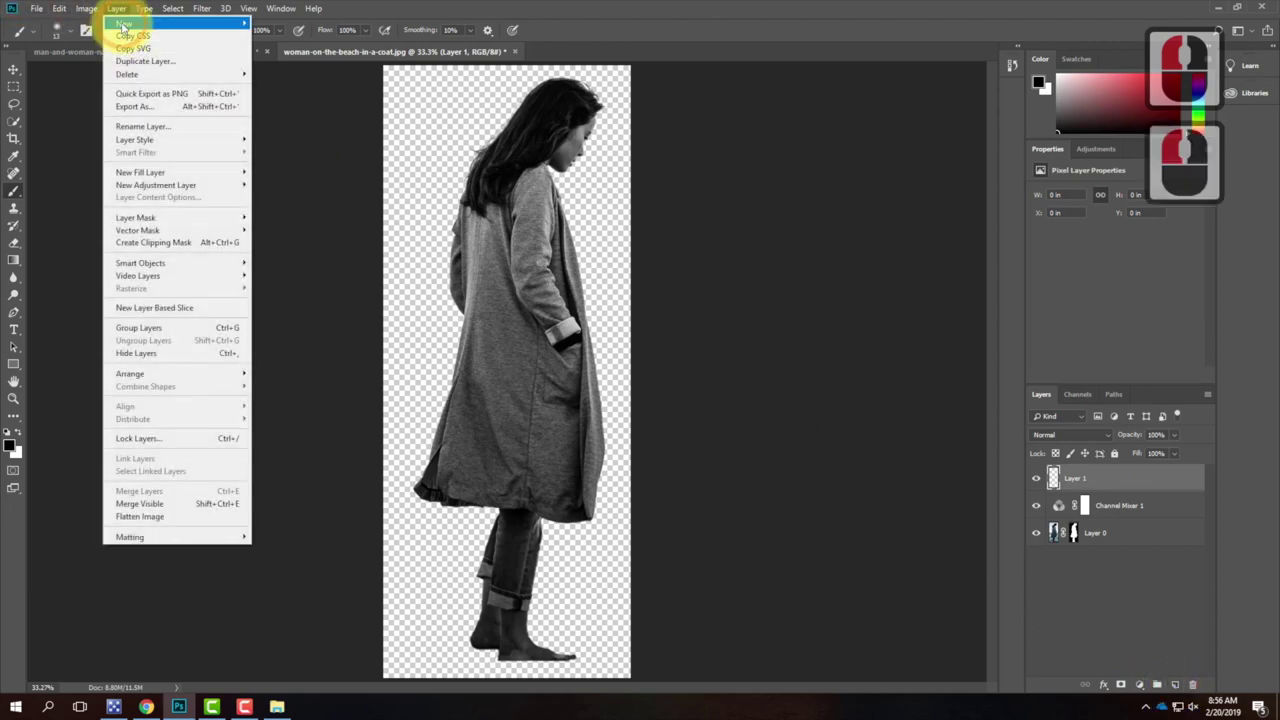
pyautogui.moveTo(130, 22)
pyautogui.click(118, 11)
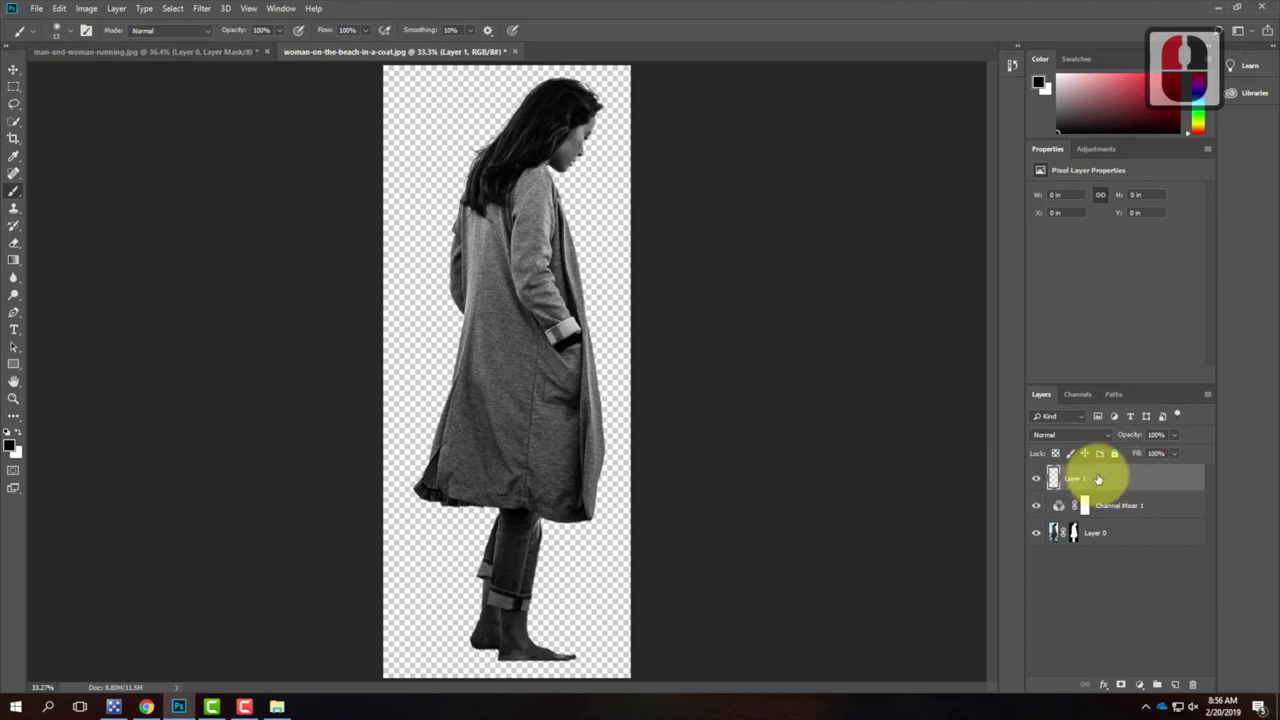
# - Set the foreground color to a dark gray with CMYK values 0, 0, 0 and 75%
pyautogui.click(14, 191)
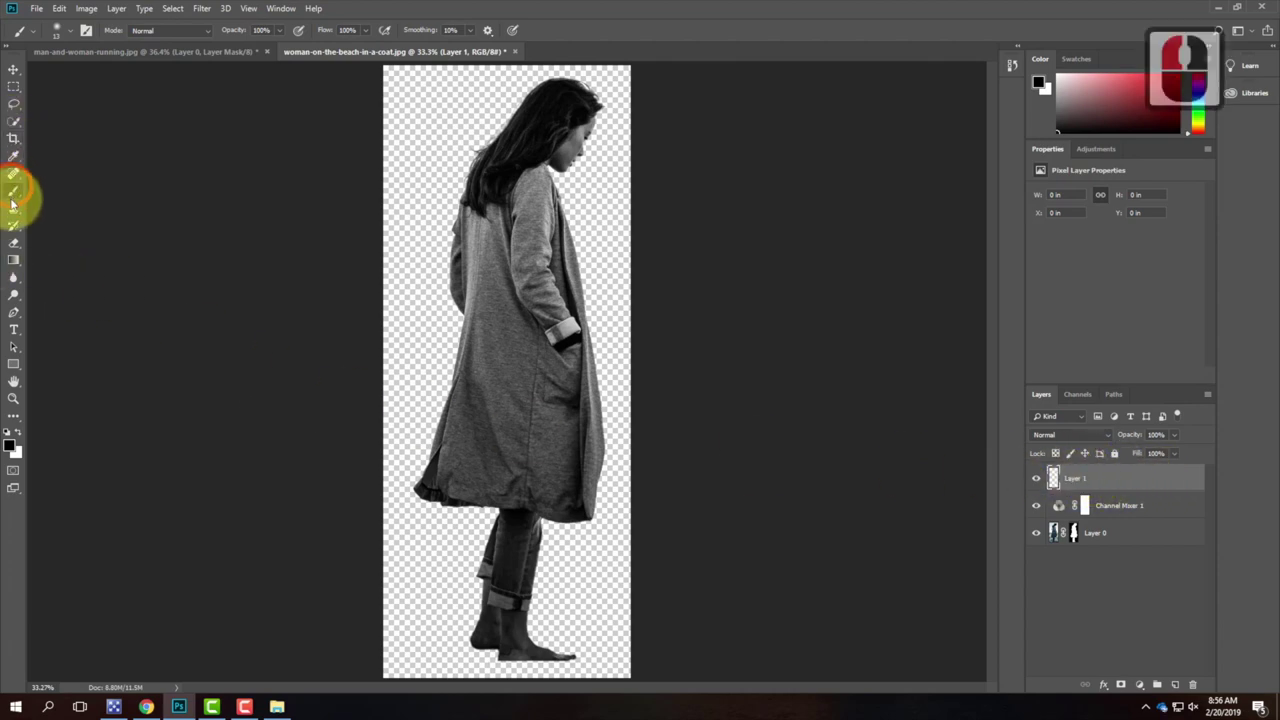
pyautogui.click(12, 446)
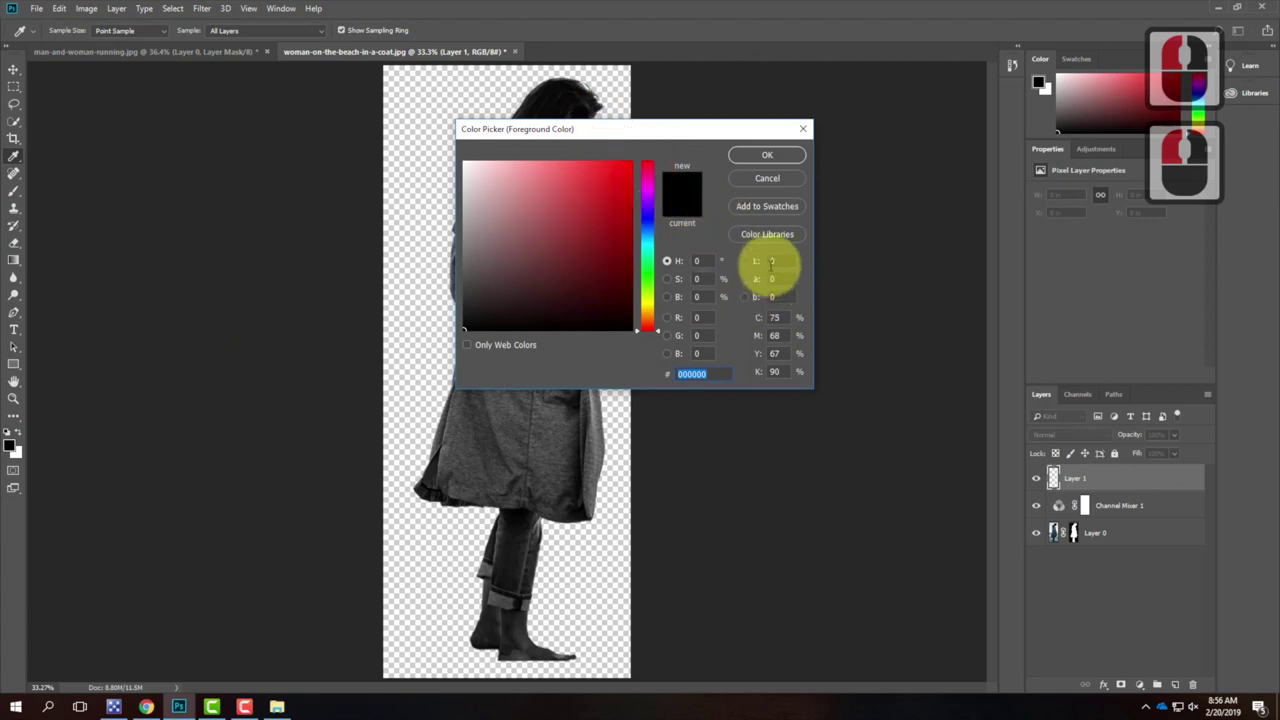
pyautogui.doubleClick(775, 317)
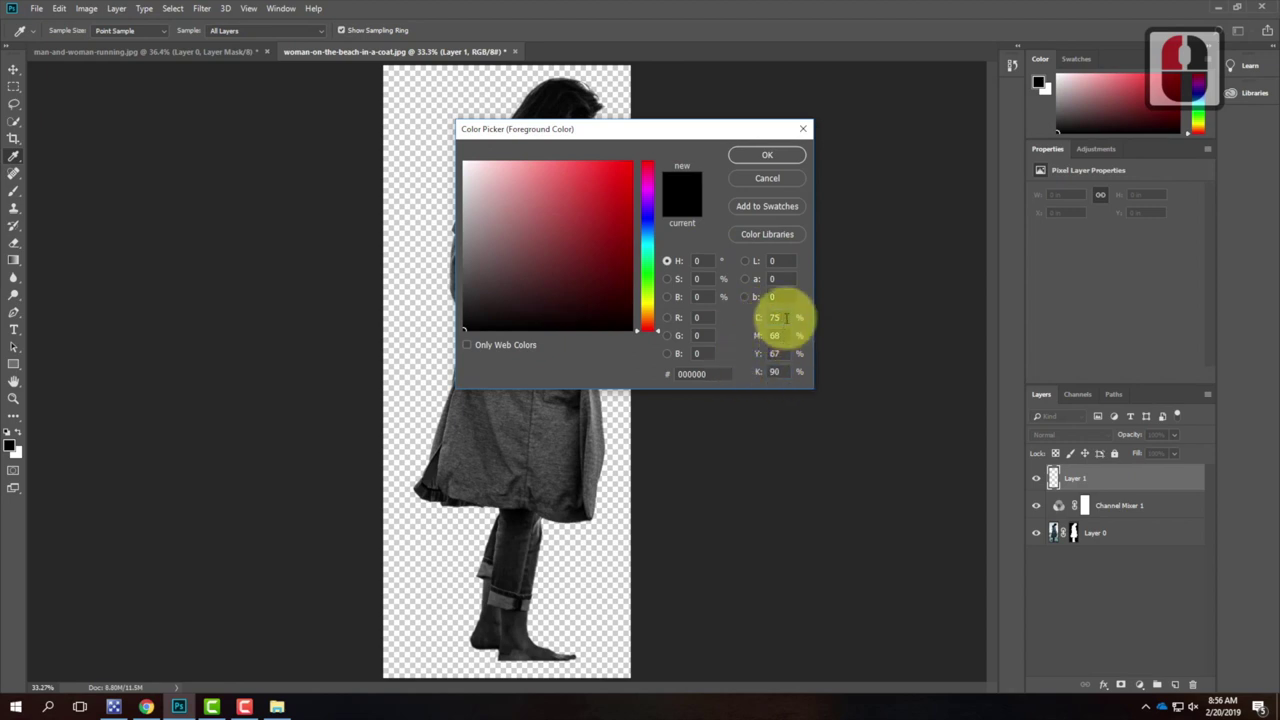
pyautogui.write('0')
pyautogui.press('Tab')
pyautogui.write('0')
pyautogui.press('Tab')
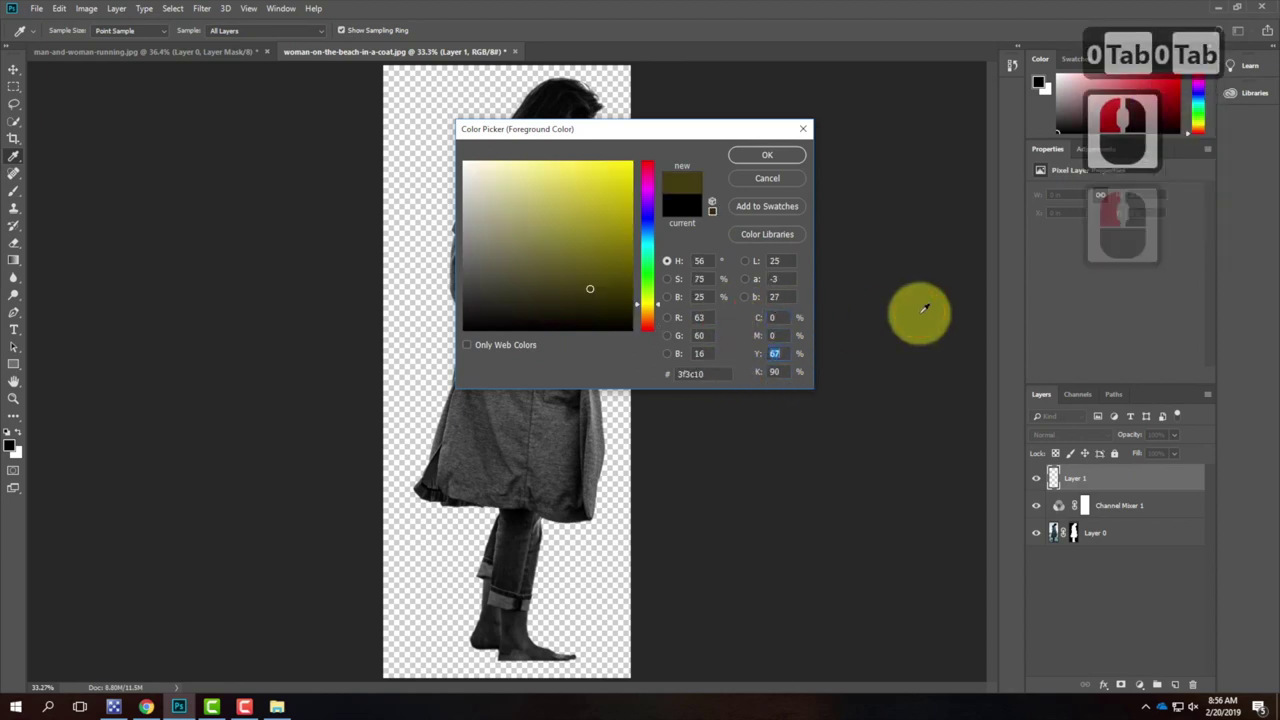
pyautogui.write('0')
pyautogui.press('Tab')
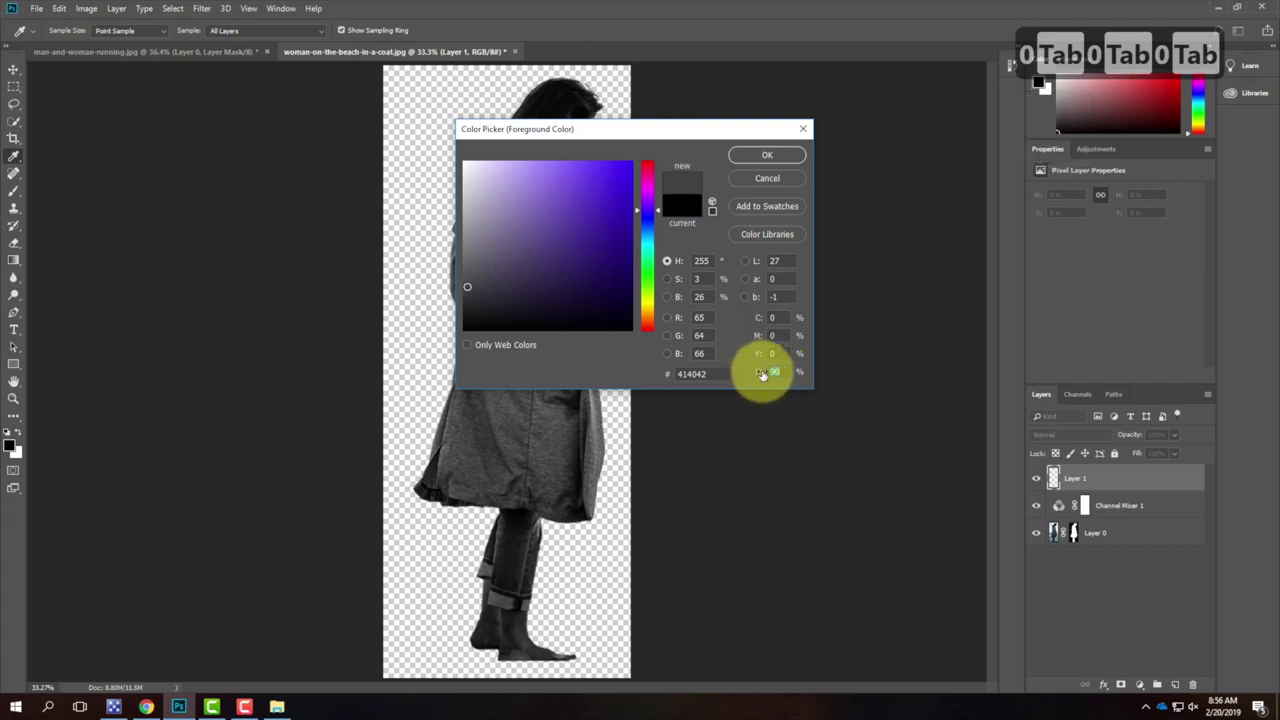
pyautogui.write('75')
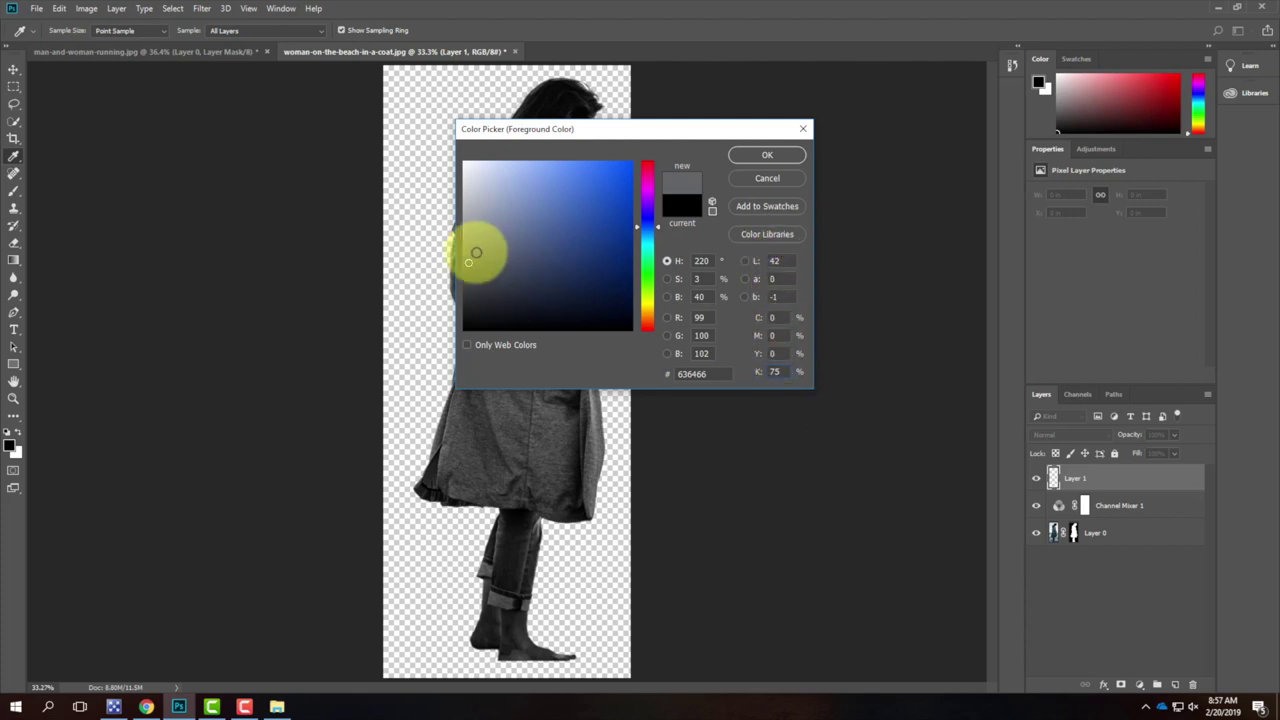
pyautogui.click(774, 158)
# - Enlarge the brush to 291 px and paint the whole canvas gray on the new layer
pyautogui.press('b')
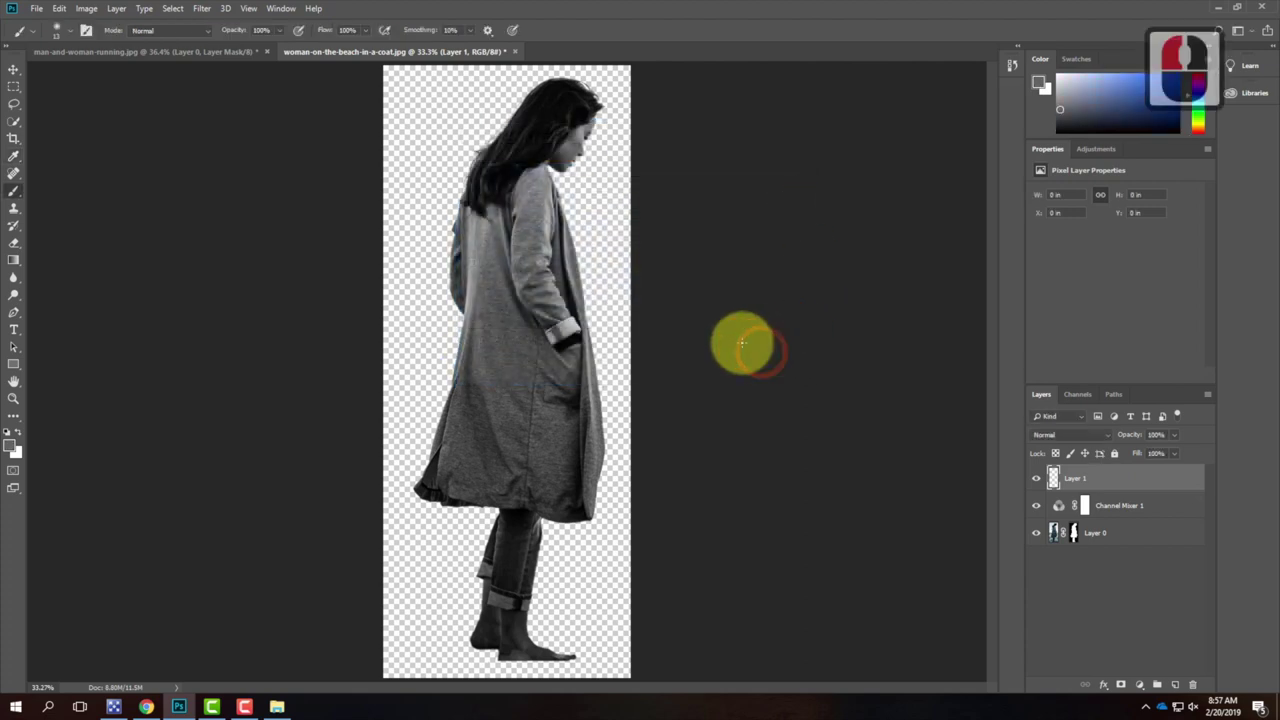
pyautogui.click(66, 30)
pyautogui.moveTo(75, 82)
pyautogui.mouseDown()
pyautogui.moveTo(86, 71)
pyautogui.moveTo(143, 80)
pyautogui.mouseUp()
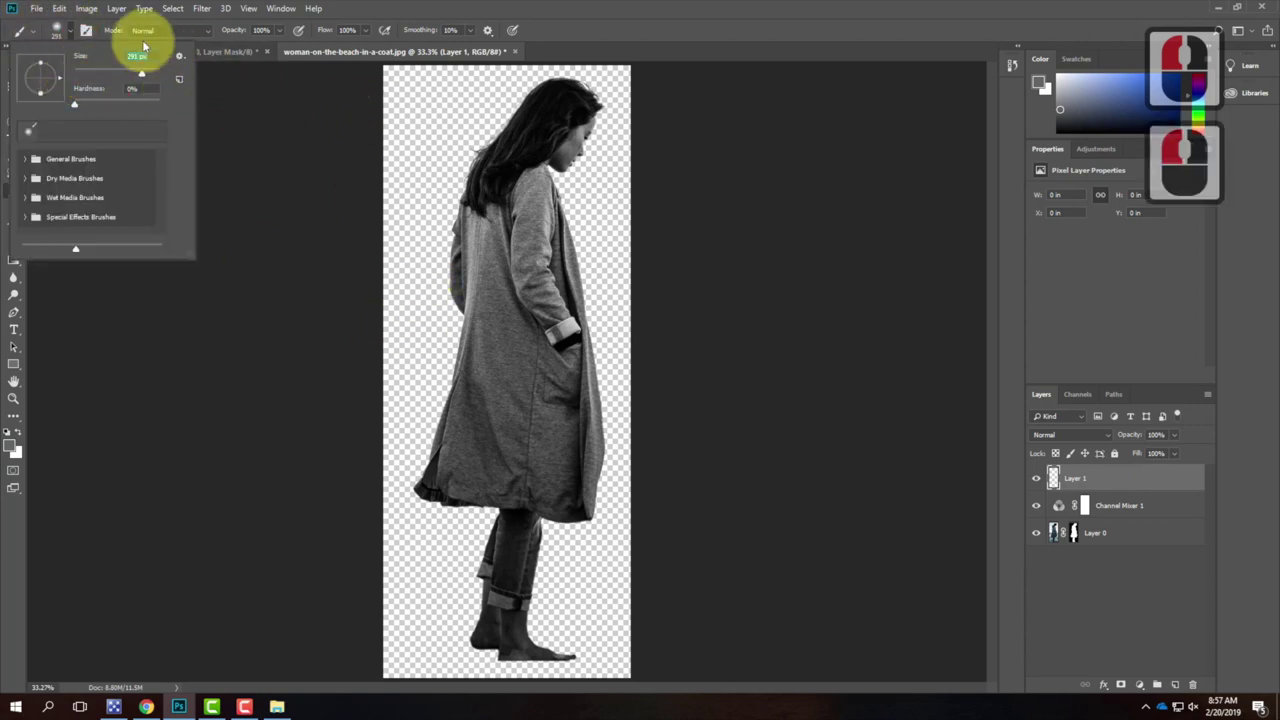
pyautogui.click(63, 29)
pyautogui.moveTo(557, 129)
pyautogui.mouseDown()
pyautogui.moveTo(588, 95)
pyautogui.moveTo(300, 92)
pyautogui.moveTo(595, 88)
pyautogui.moveTo(145, 122)
pyautogui.moveTo(497, 145)
pyautogui.moveTo(553, 158)
pyautogui.moveTo(575, 190)
pyautogui.moveTo(175, 228)
pyautogui.moveTo(360, 272)
pyautogui.moveTo(824, 287)
pyautogui.moveTo(421, 337)
pyautogui.moveTo(452, 383)
pyautogui.moveTo(526, 425)
pyautogui.moveTo(262, 444)
pyautogui.moveTo(567, 516)
pyautogui.moveTo(303, 558)
pyautogui.moveTo(606, 580)
pyautogui.moveTo(580, 600)
pyautogui.moveTo(267, 640)
pyautogui.moveTo(732, 666)
pyautogui.moveTo(307, 679)
pyautogui.moveTo(624, 587)
pyautogui.moveTo(536, 661)
pyautogui.moveTo(604, 703)
pyautogui.moveTo(628, 667)
pyautogui.moveTo(630, 558)
pyautogui.moveTo(576, 6)
pyautogui.moveTo(579, 118)
pyautogui.moveTo(546, 153)
pyautogui.moveTo(589, 147)
pyautogui.moveTo(629, 200)
pyautogui.moveTo(626, 391)
pyautogui.mouseUp()
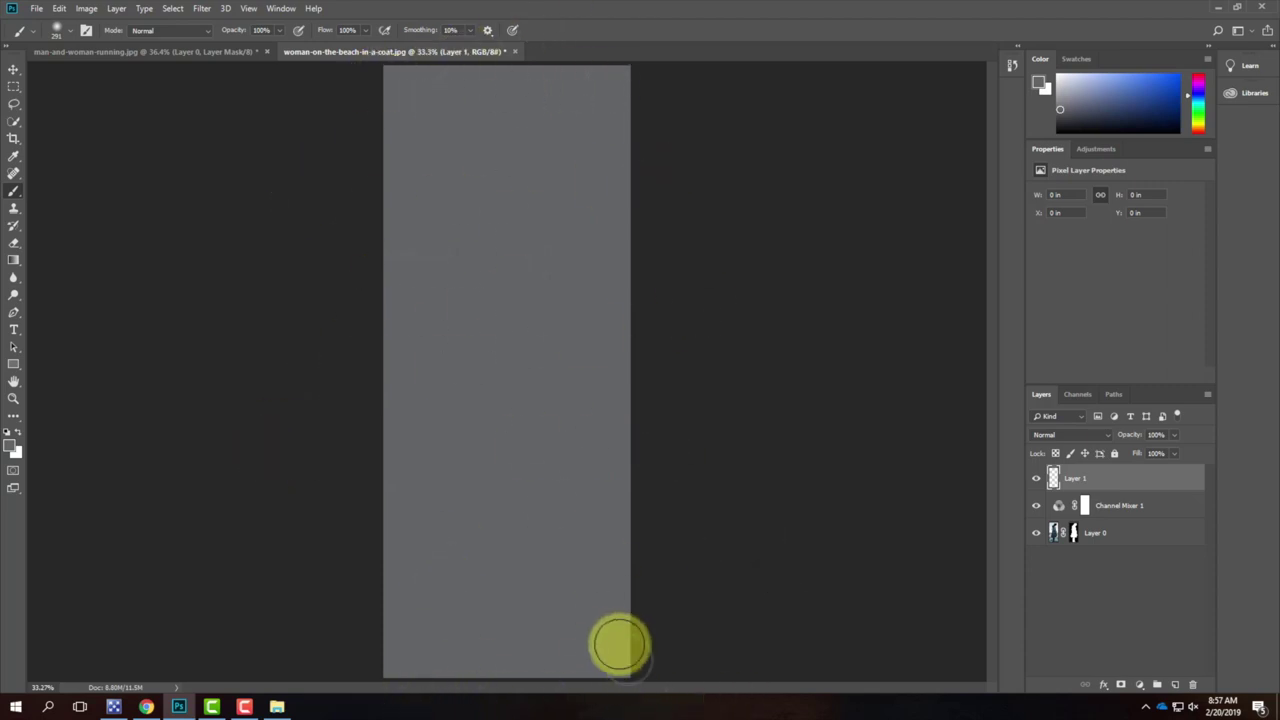
pyautogui.click(626, 657)
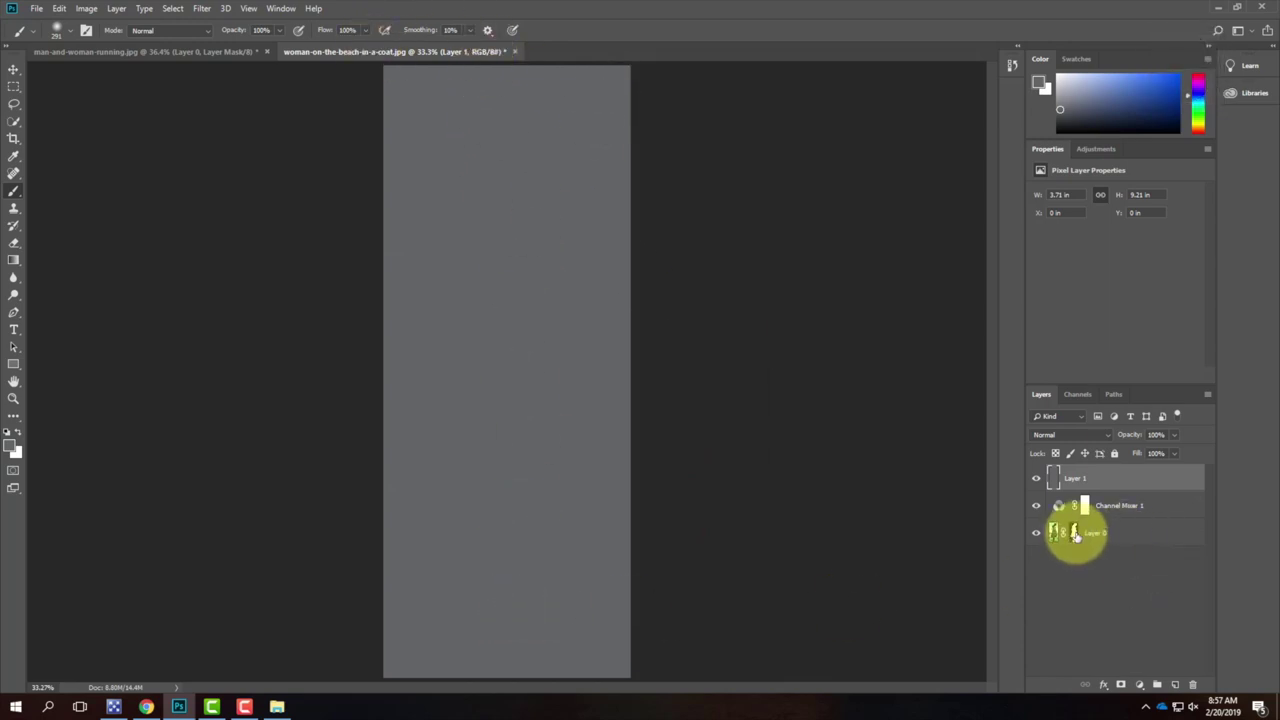
# - Copy the woman's layer mask from Layer 0 onto the gray Layer 1
pyautogui.click(1074, 533)
pyautogui.click(1074, 533)
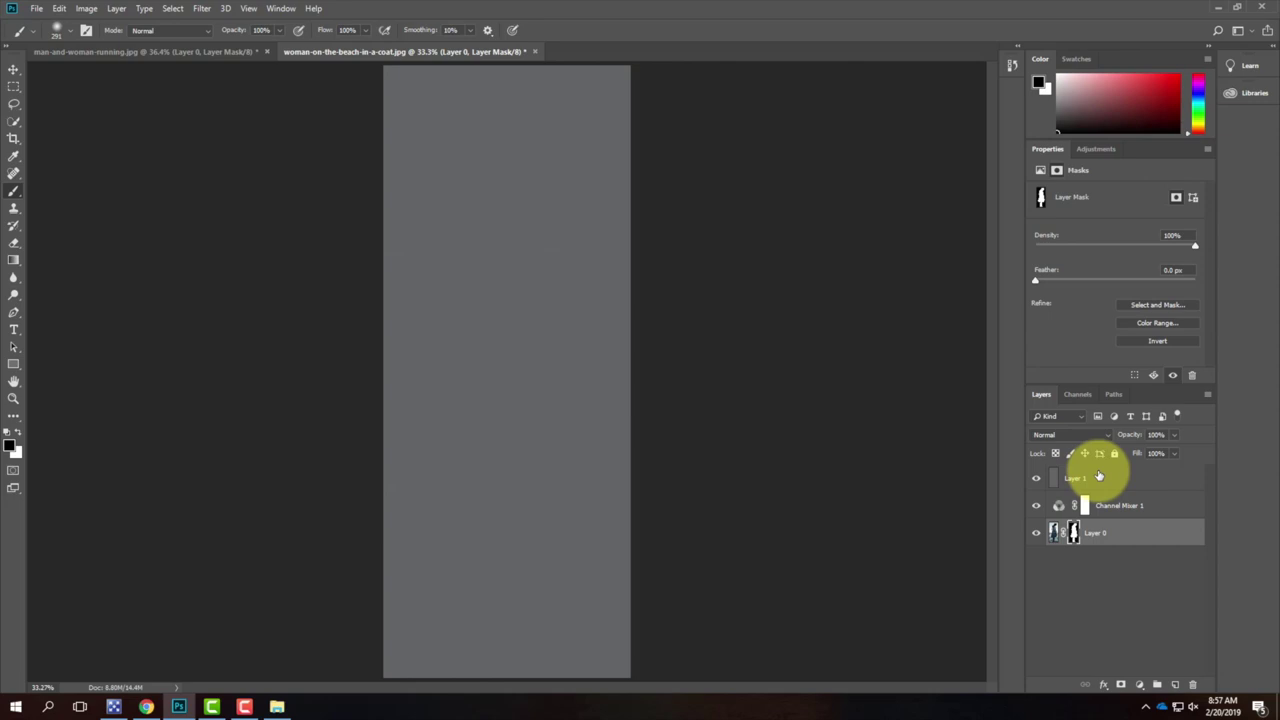
pyautogui.moveTo(1099, 476); pyautogui.dragTo(1066, 480)
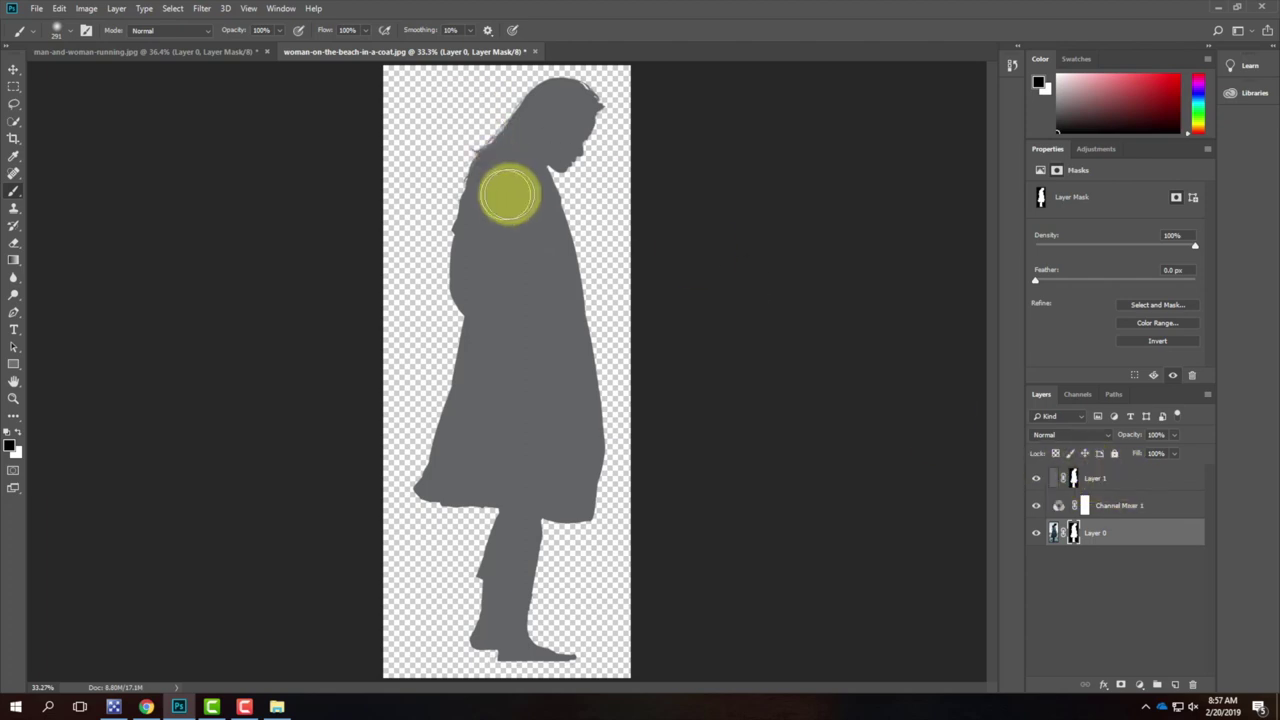
# - Export the gray silhouette for web as a transparent PNG-24 named woman-on-the-beach-in-a-coat_gray in the Ex107 - Cutouts folder
pyautogui.click(38, 9)
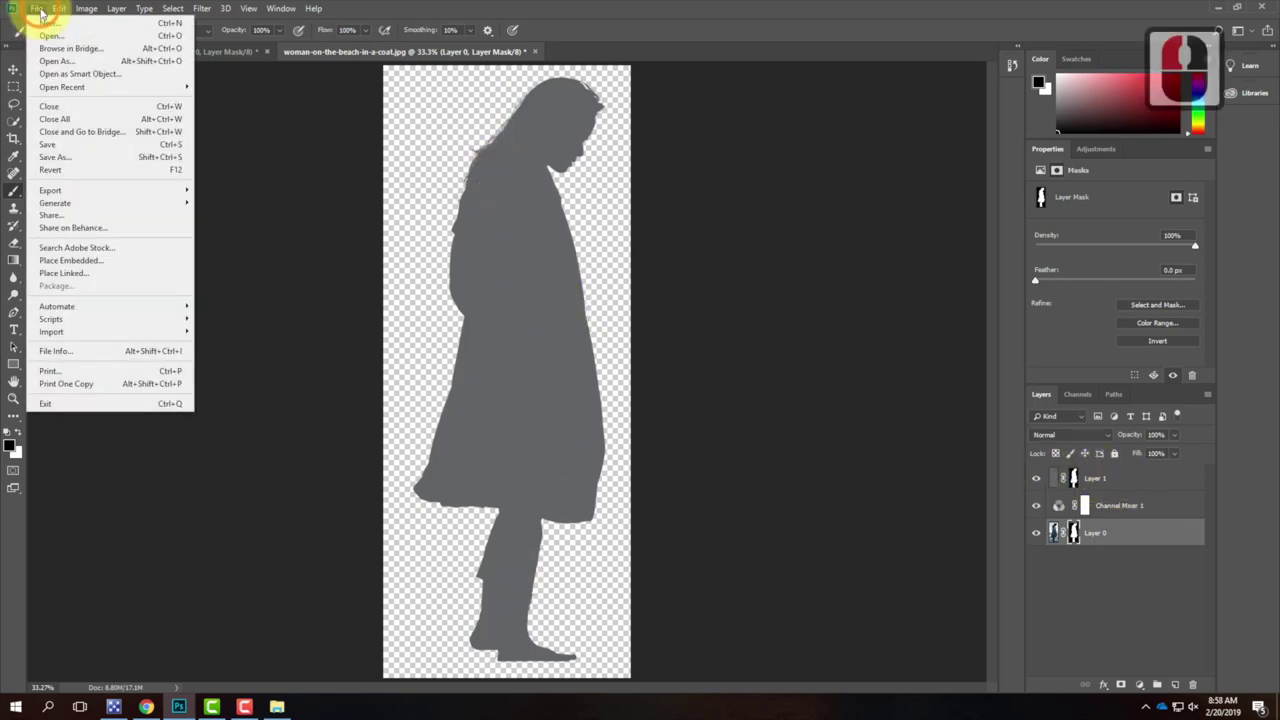
pyautogui.click(84, 195)
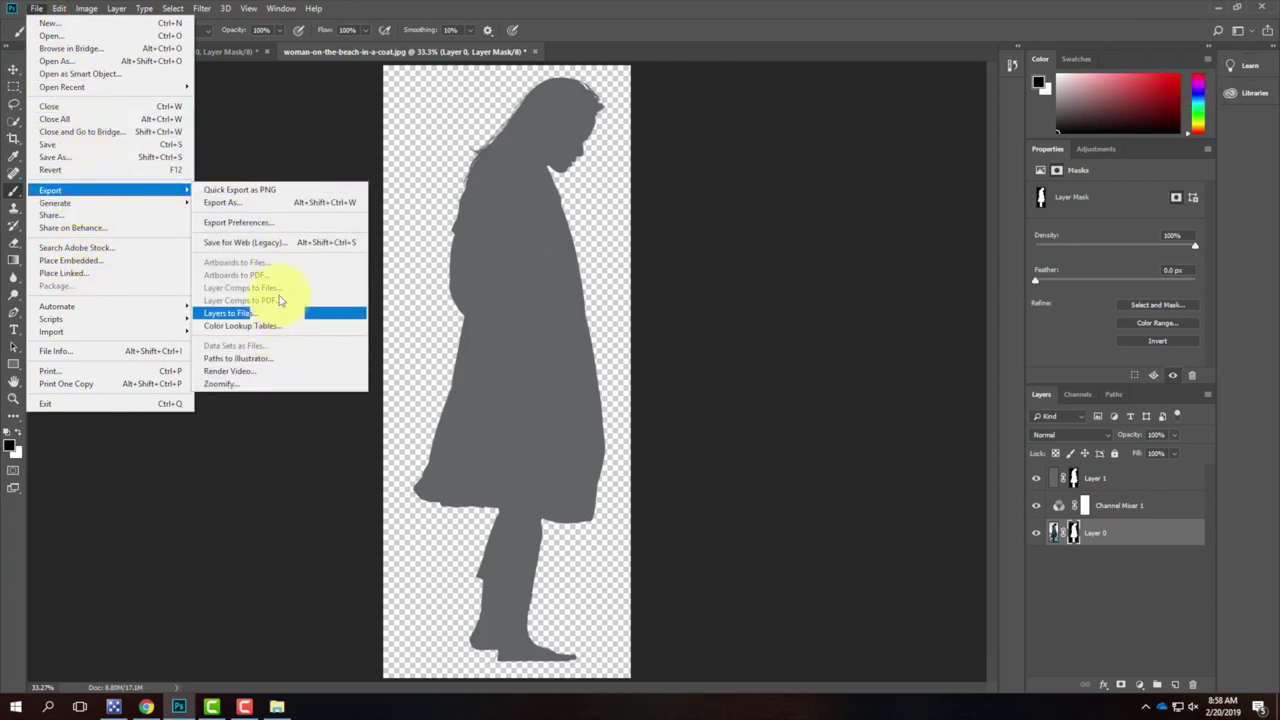
pyautogui.click(279, 247)
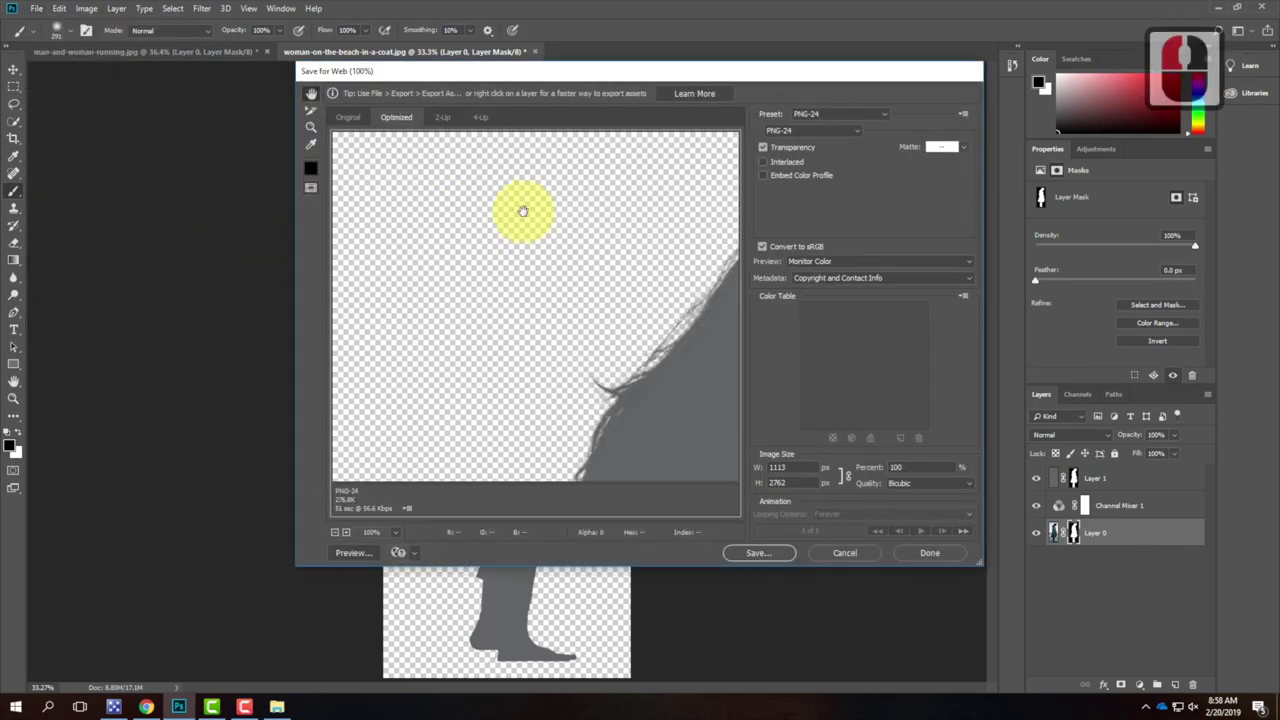
pyautogui.click(762, 554)
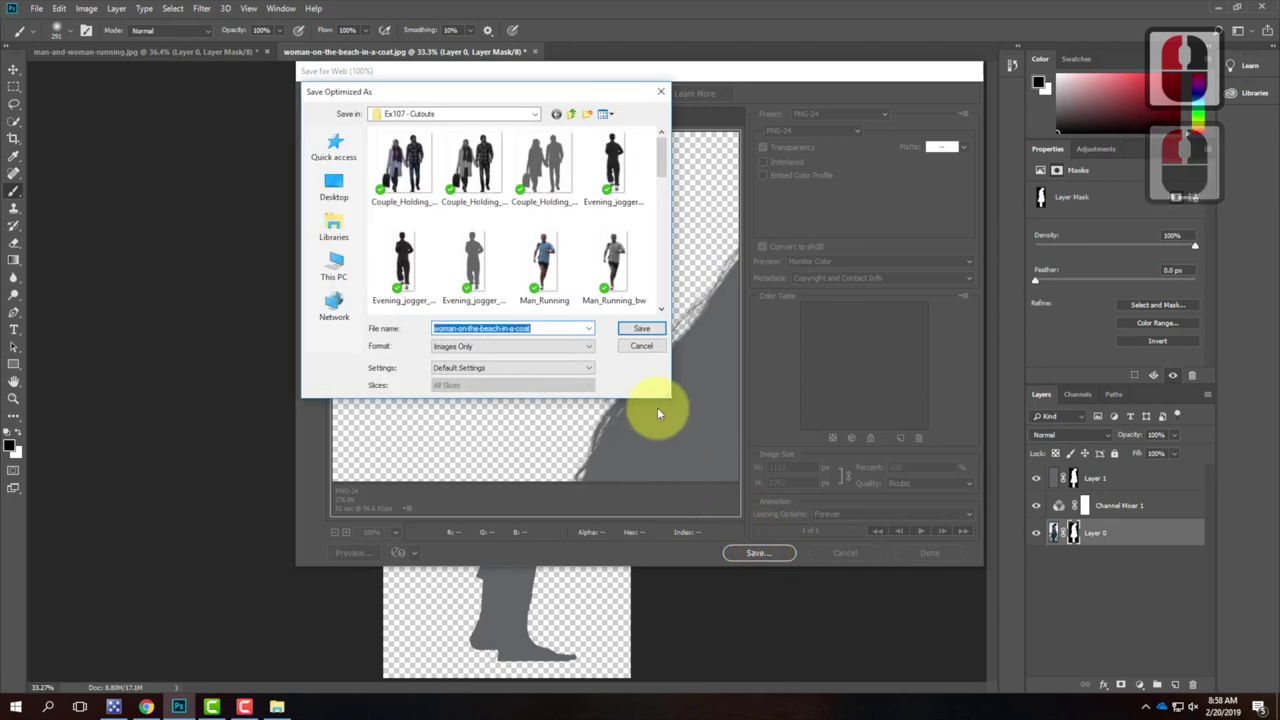
pyautogui.click(545, 327)
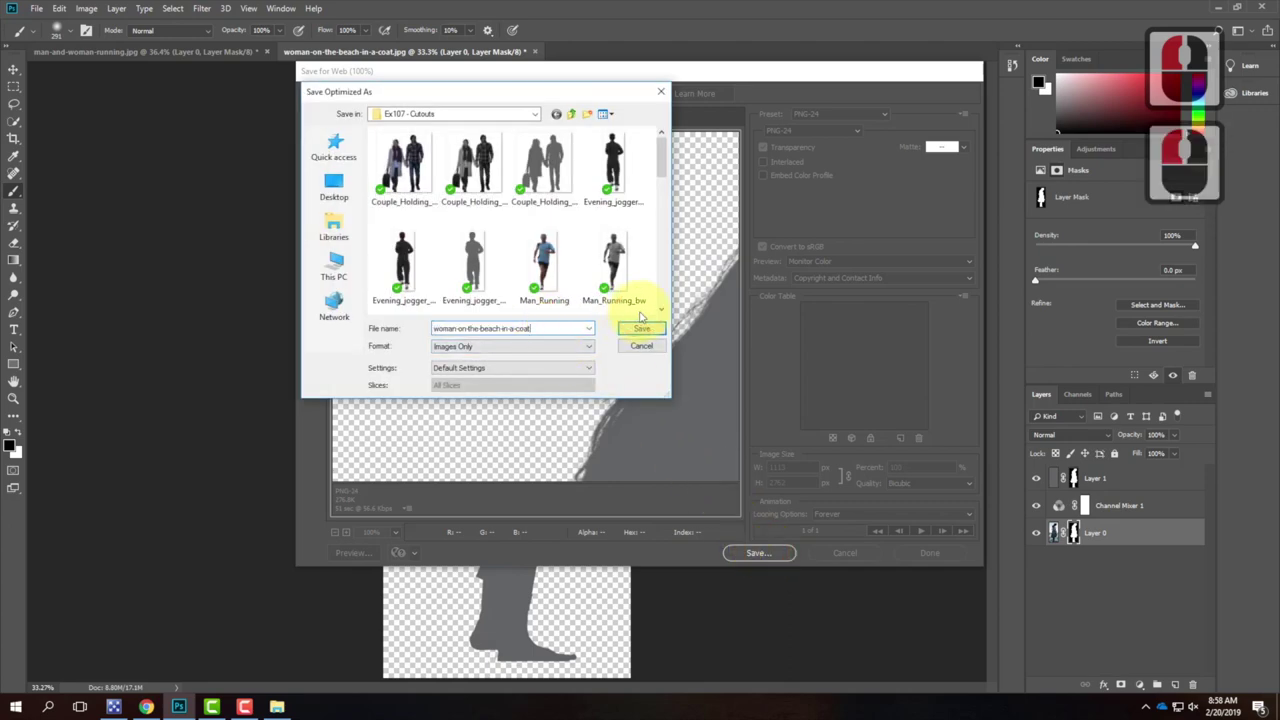
pyautogui.write('_')
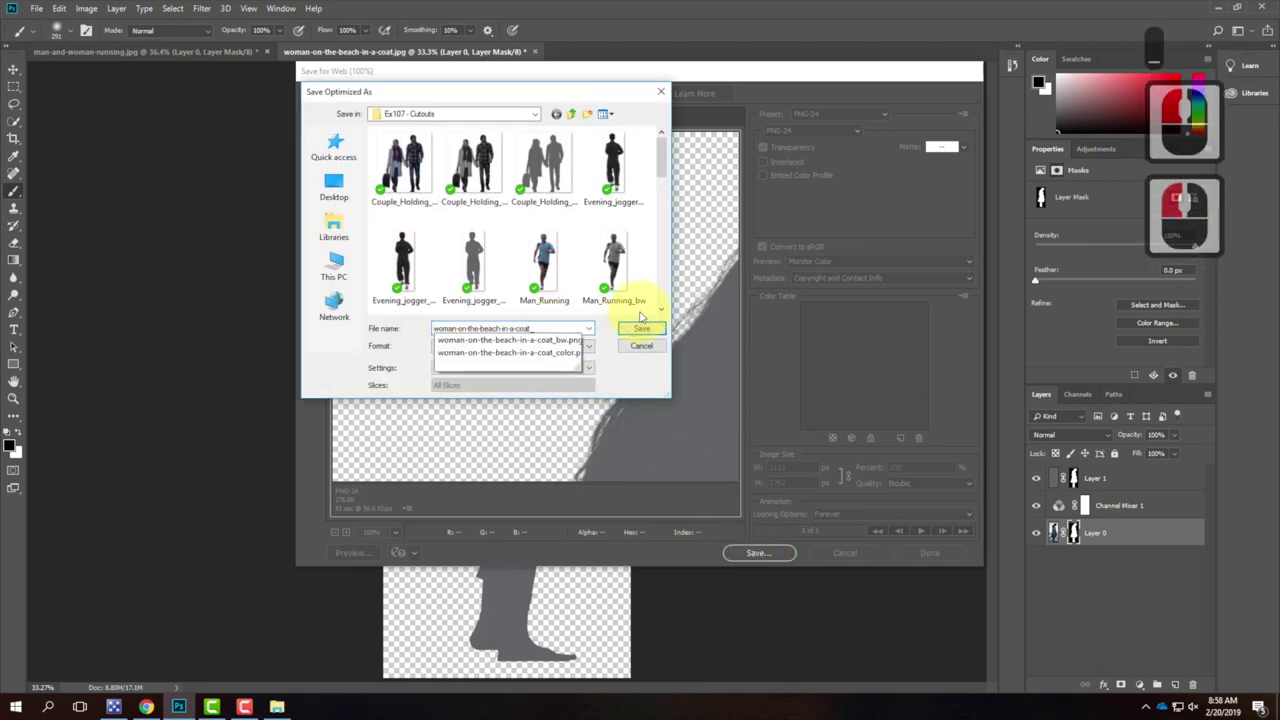
pyautogui.write('gray')
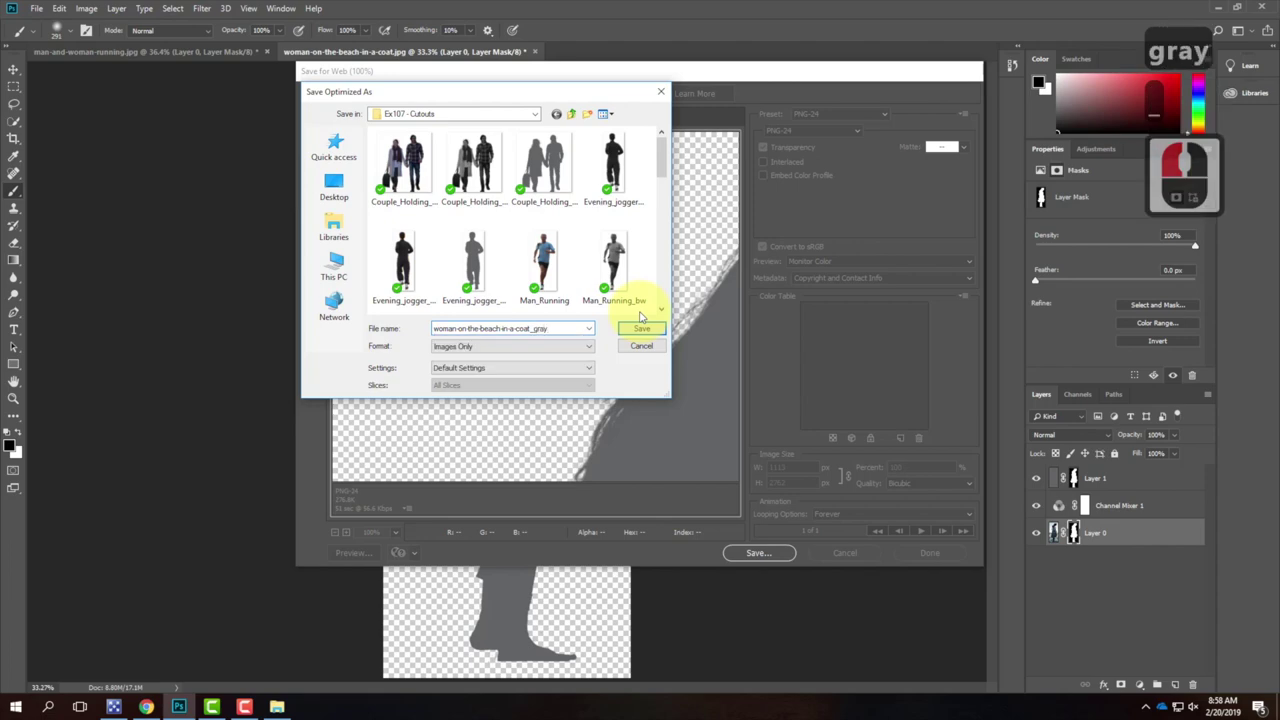
pyautogui.click(645, 330)
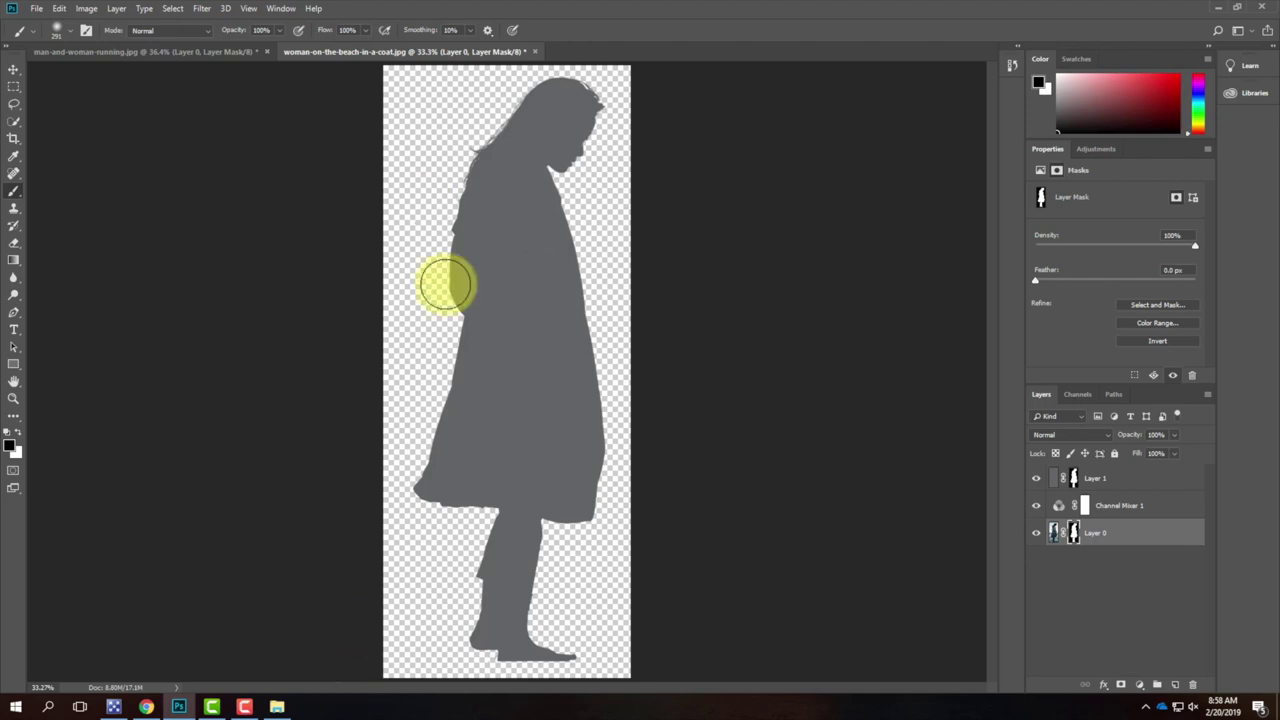
# - Switch to Chrome and start a new post on the Digital Tools for Designers & Architects site
pyautogui.click(1220, 8)
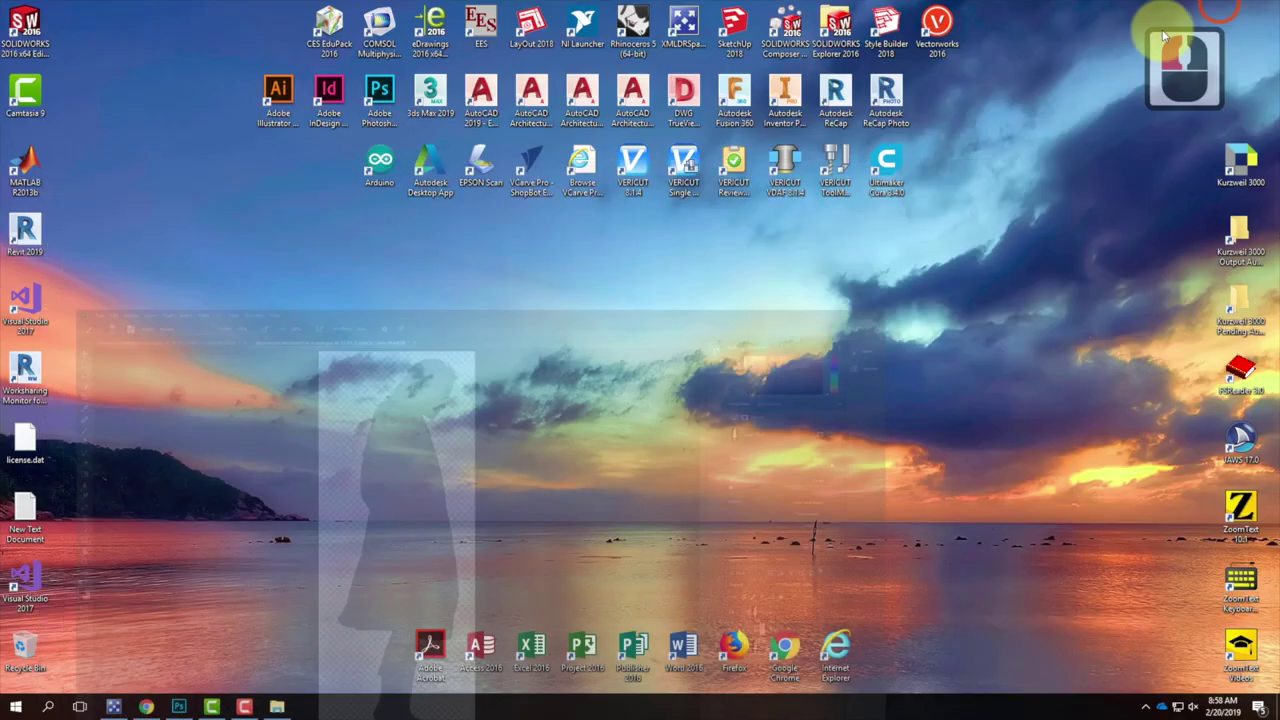
pyautogui.click(146, 706)
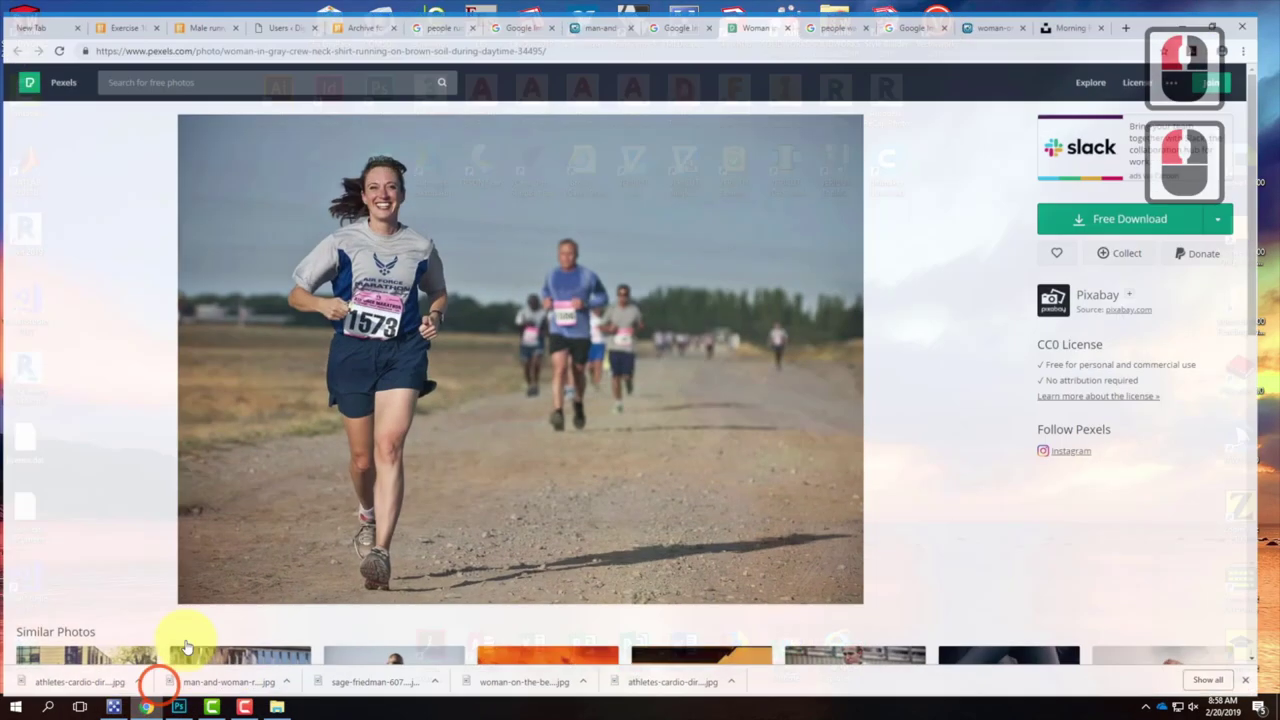
pyautogui.click(114, 12)
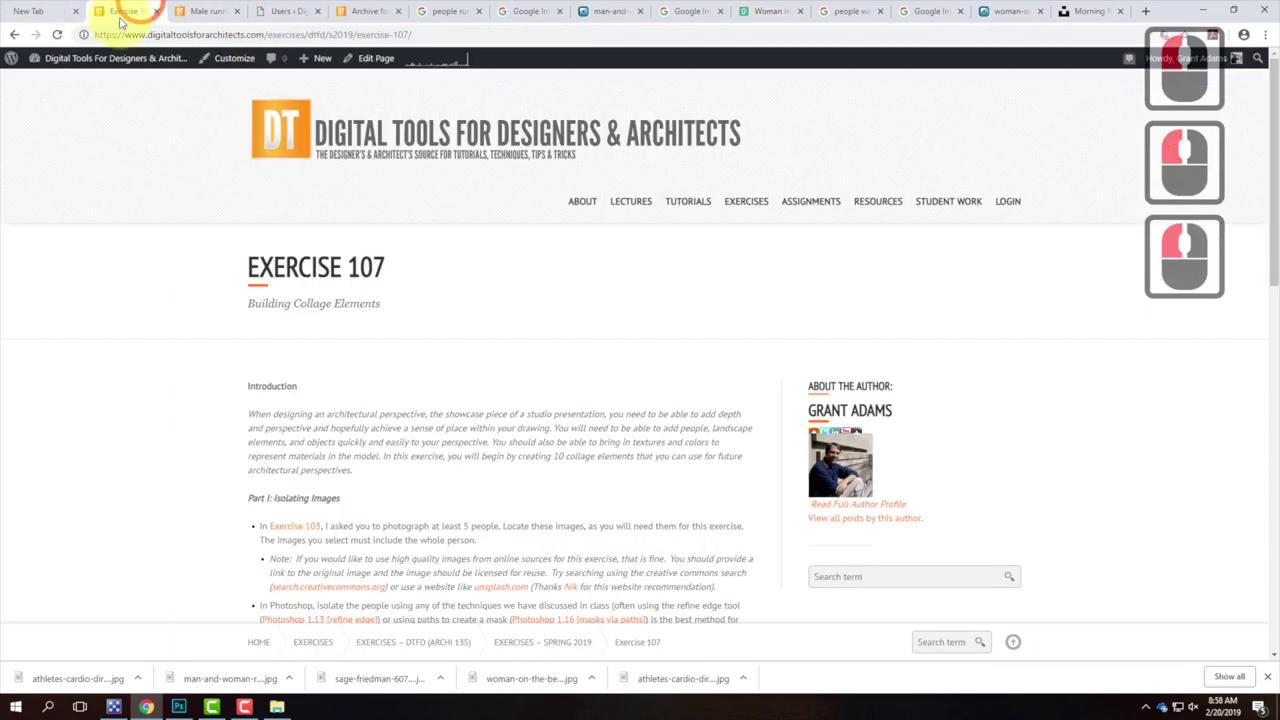
pyautogui.click(307, 83)
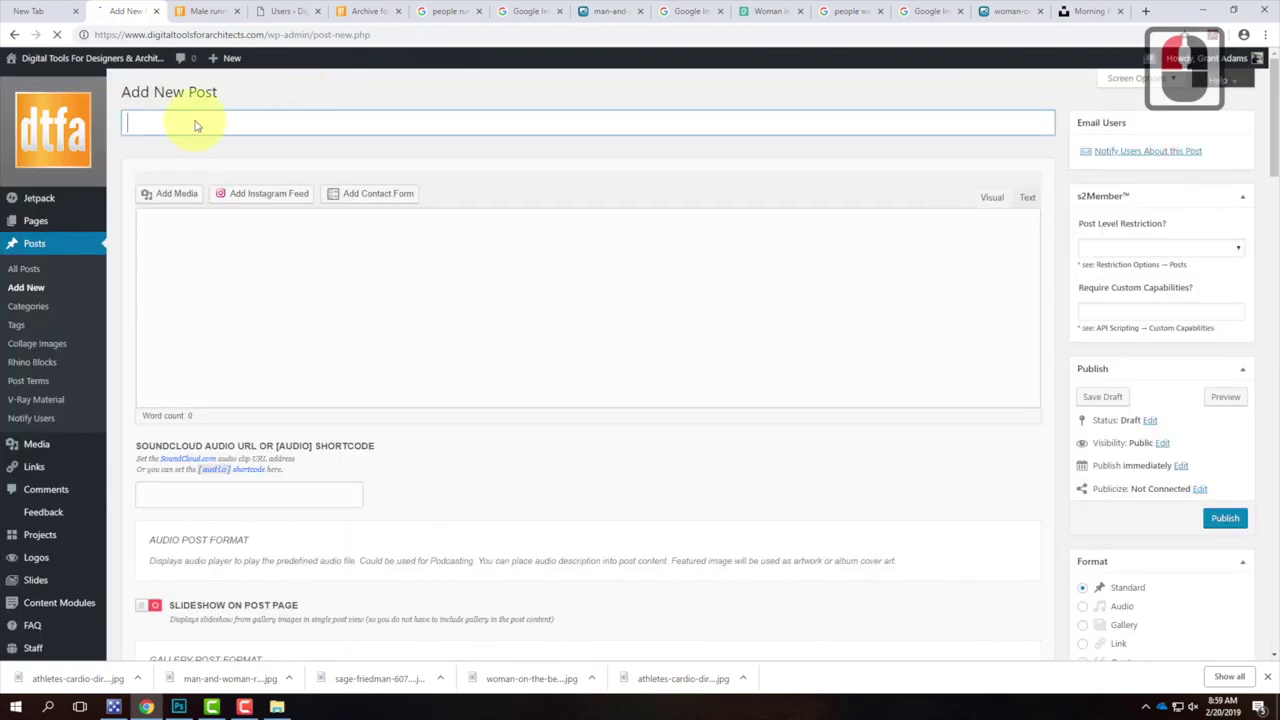
pyautogui.click(196, 121)
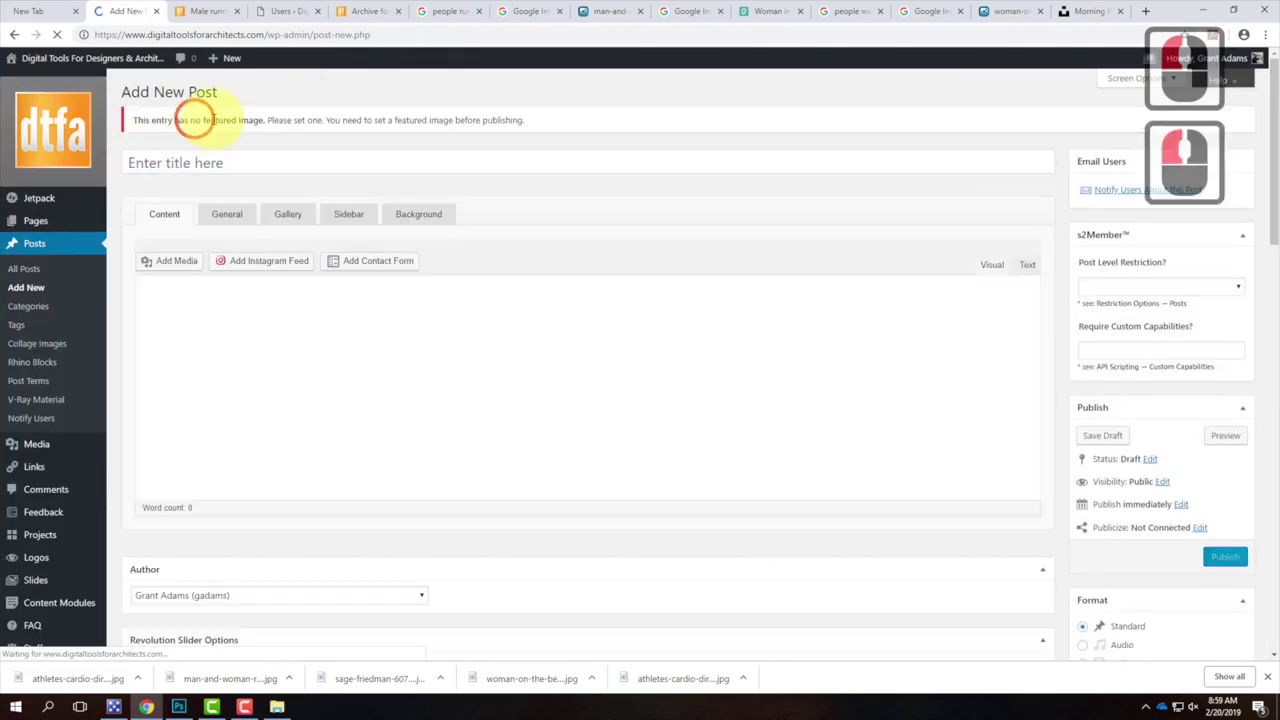
pyautogui.click(237, 160)
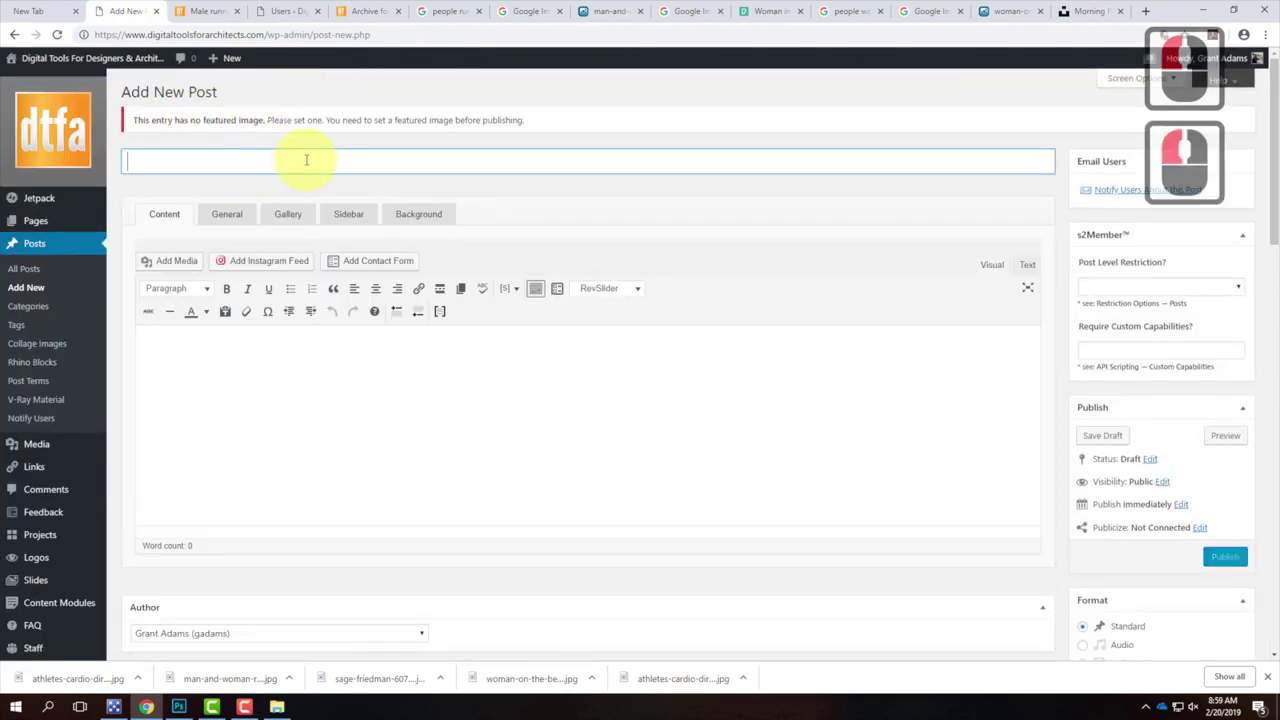
pyautogui.write('Wo')
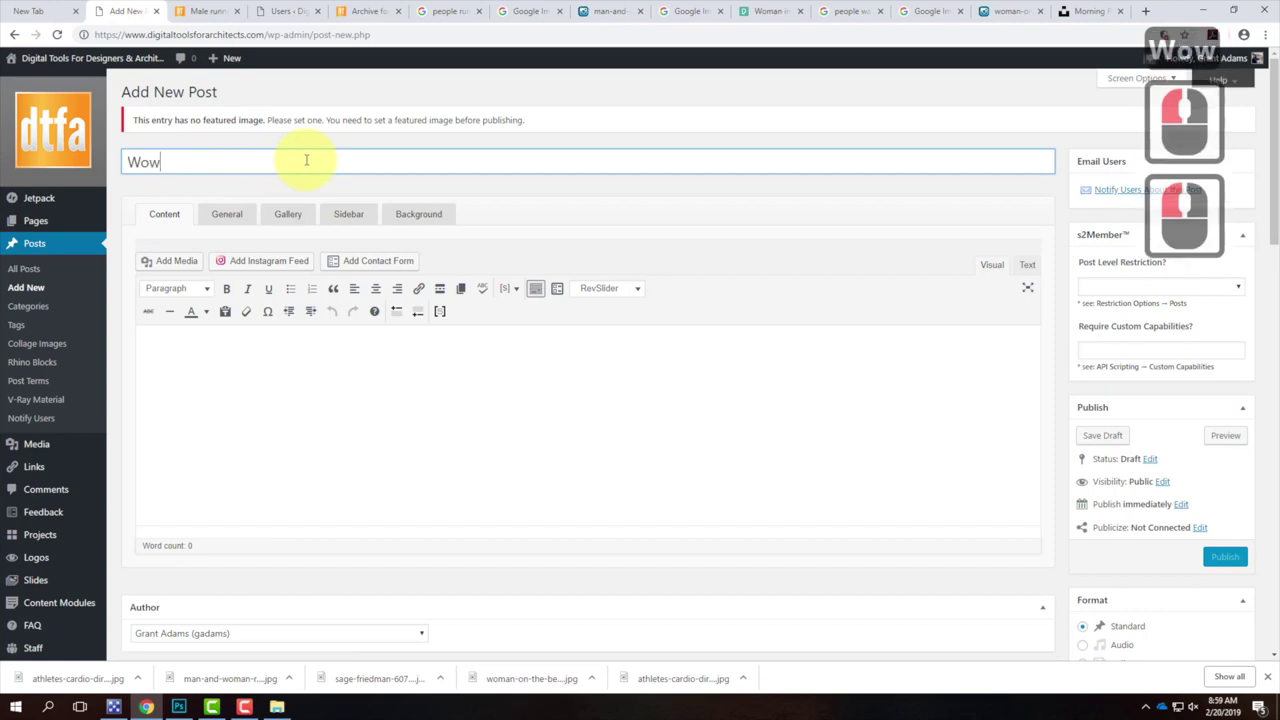
pyautogui.write('w')
pyautogui.press('BackSpace')
pyautogui.write('manb')
pyautogui.press('BackSpace')
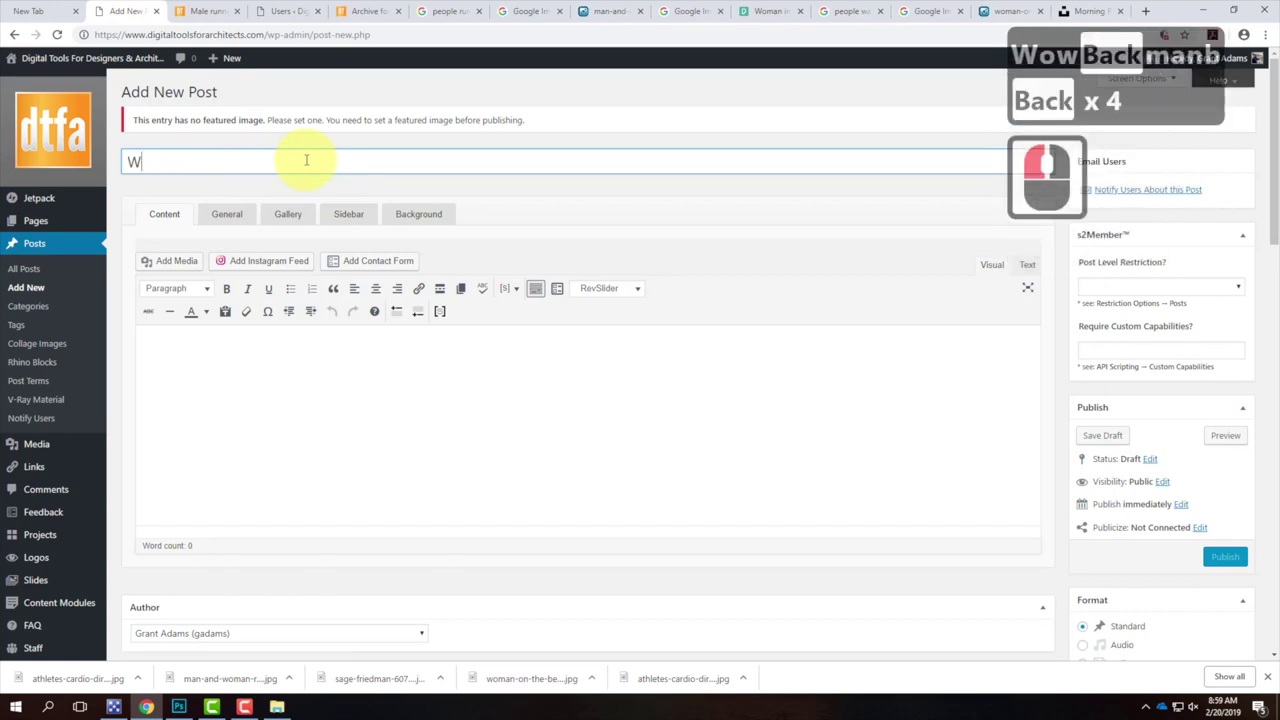
# - Switch to File Explorer and look up the color coat cutout's file name in the Ex107 - Cutouts folder
pyautogui.click(279, 706)
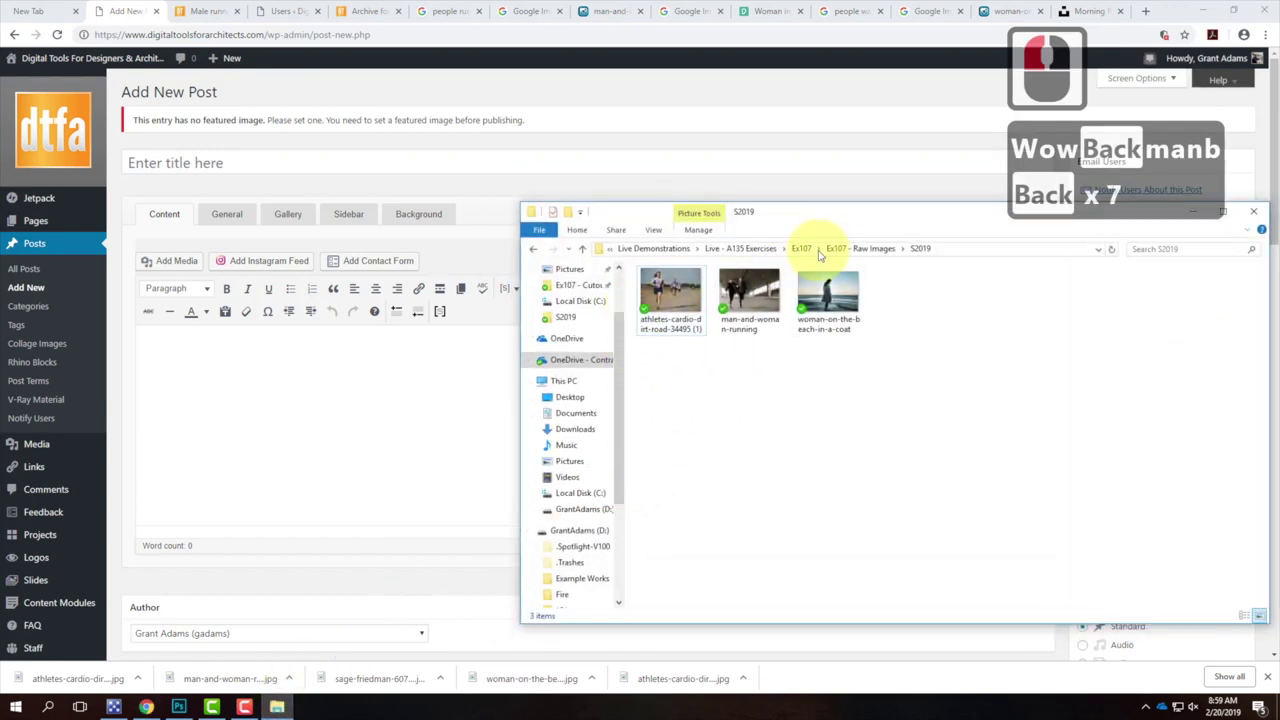
pyautogui.click(815, 248)
pyautogui.click(800, 248)
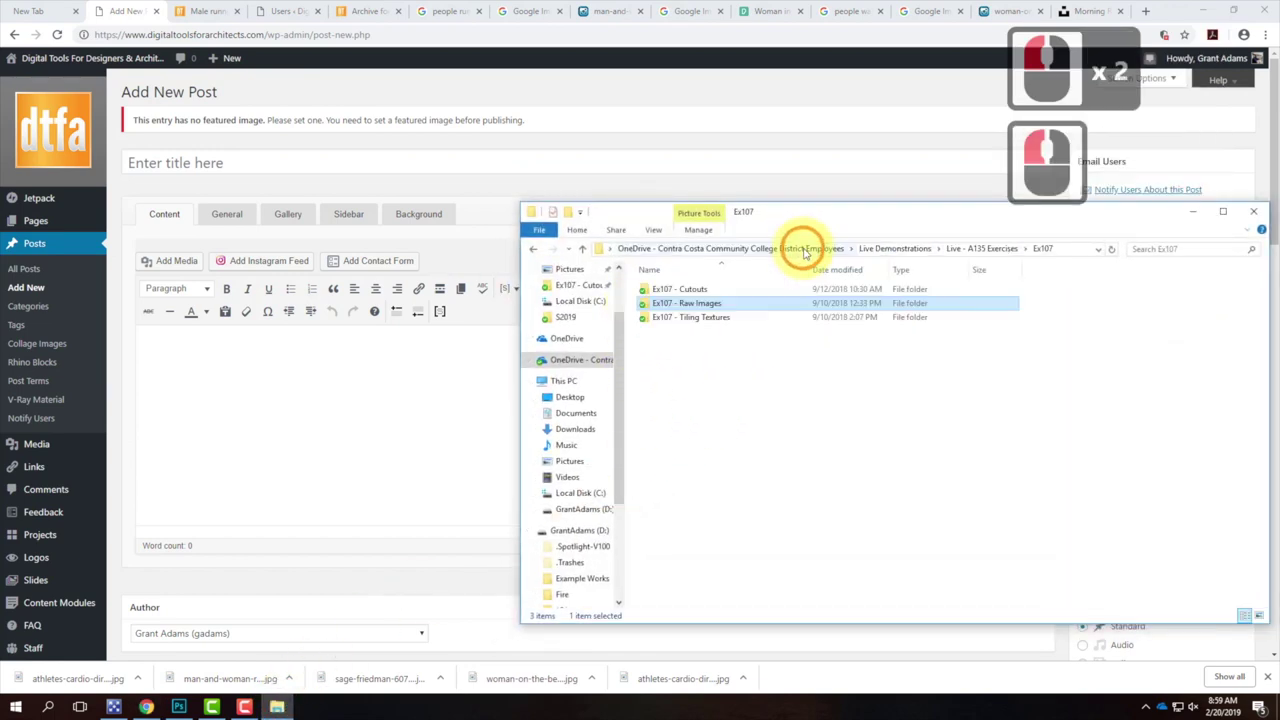
pyautogui.doubleClick(675, 291)
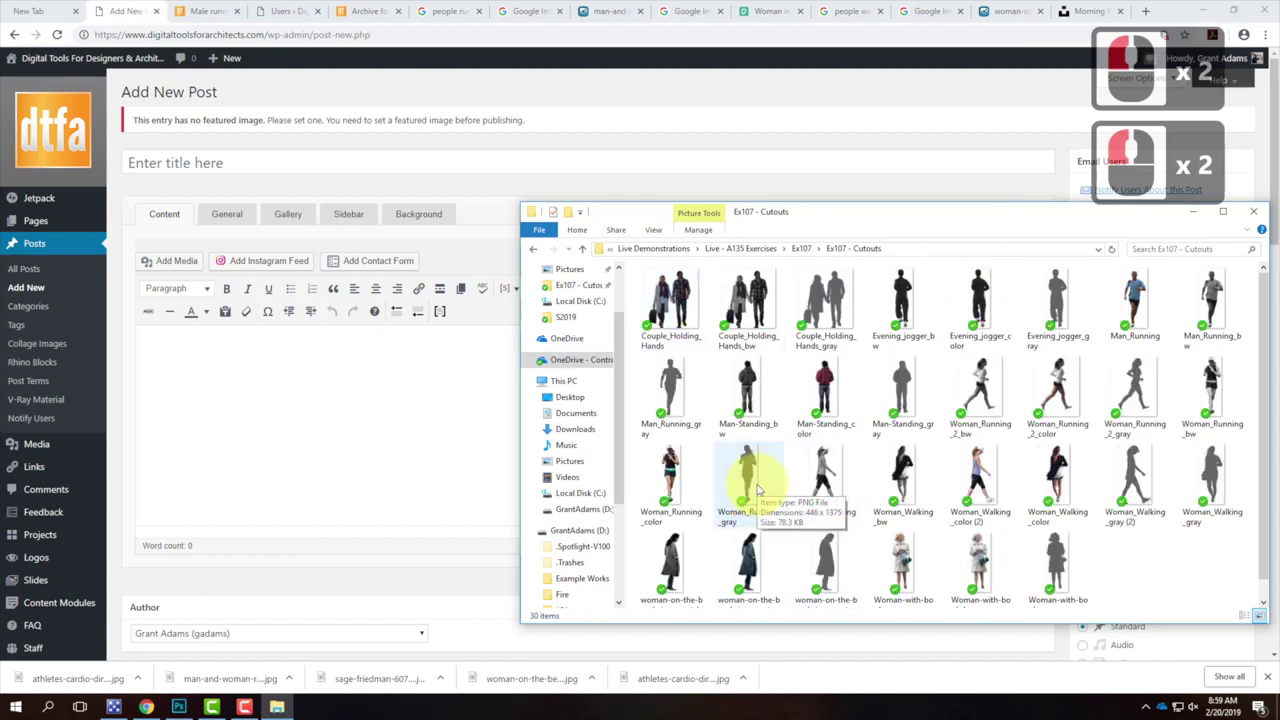
pyautogui.click(752, 606)
pyautogui.click(752, 595)
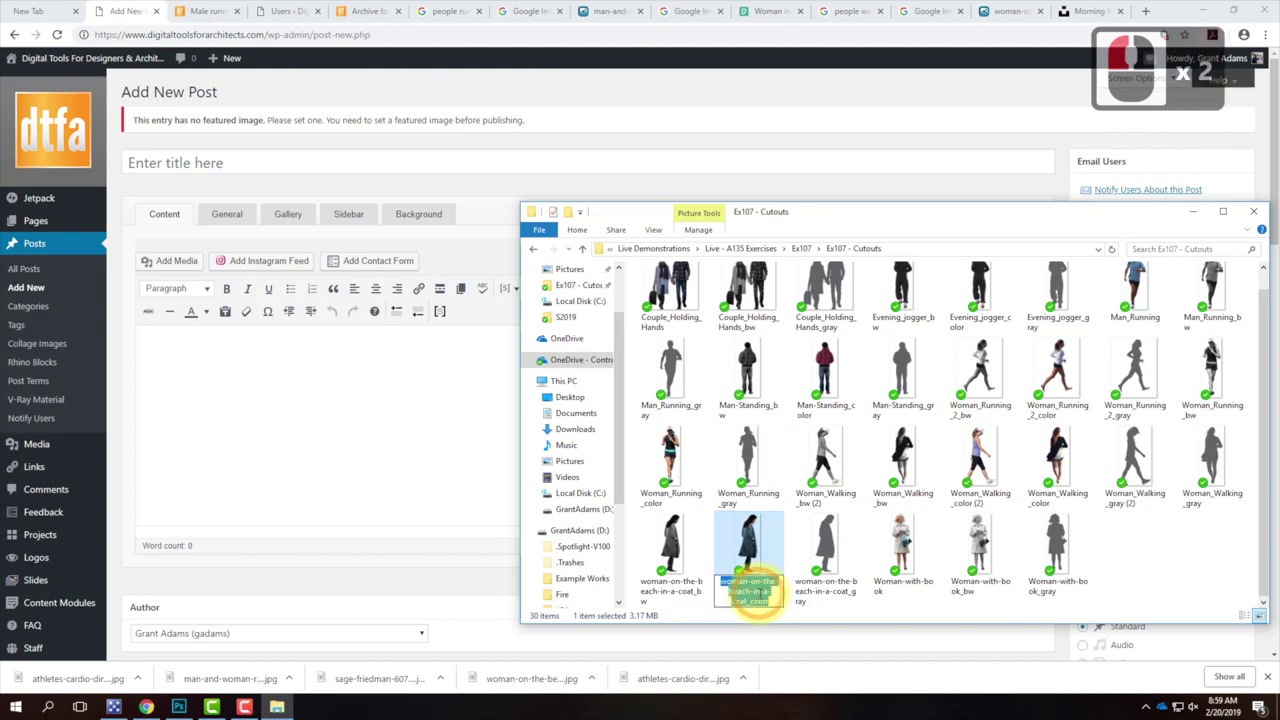
# - Title the new post "Woman on a beach in a coat - Exercise 107"
pyautogui.click(175, 164)
pyautogui.write('Woman on a ')
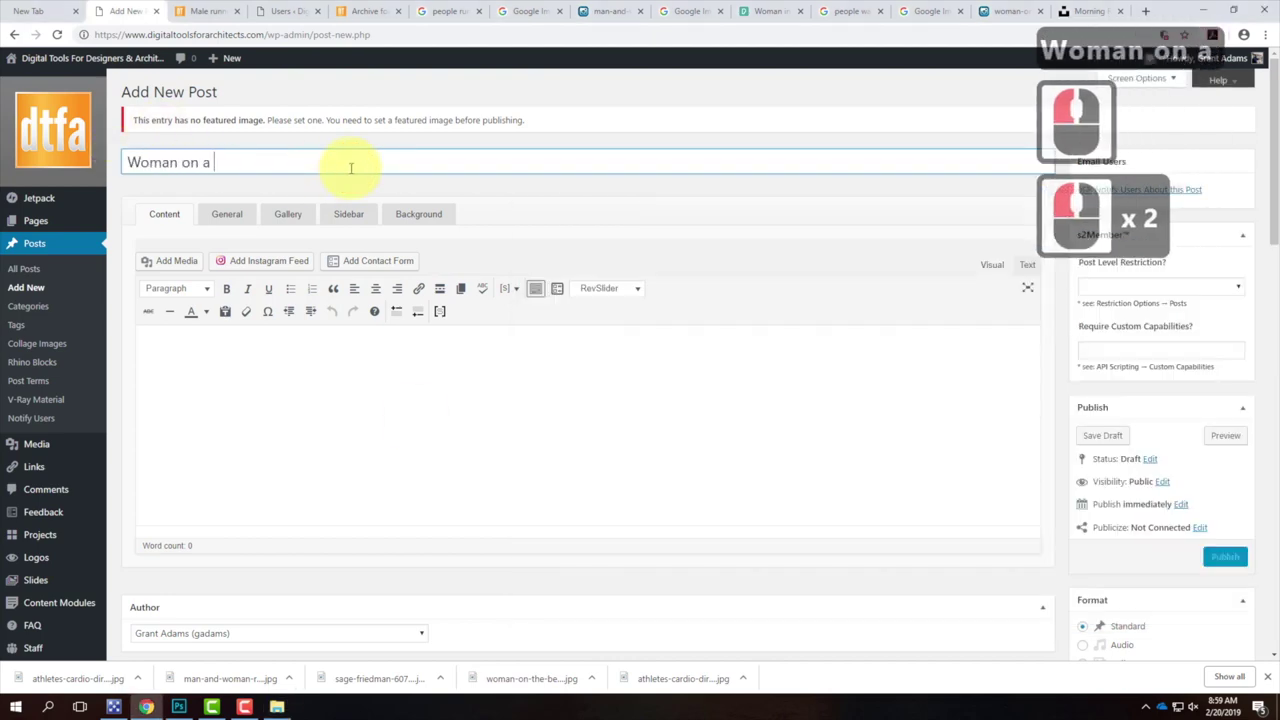
pyautogui.write('beach in a co')
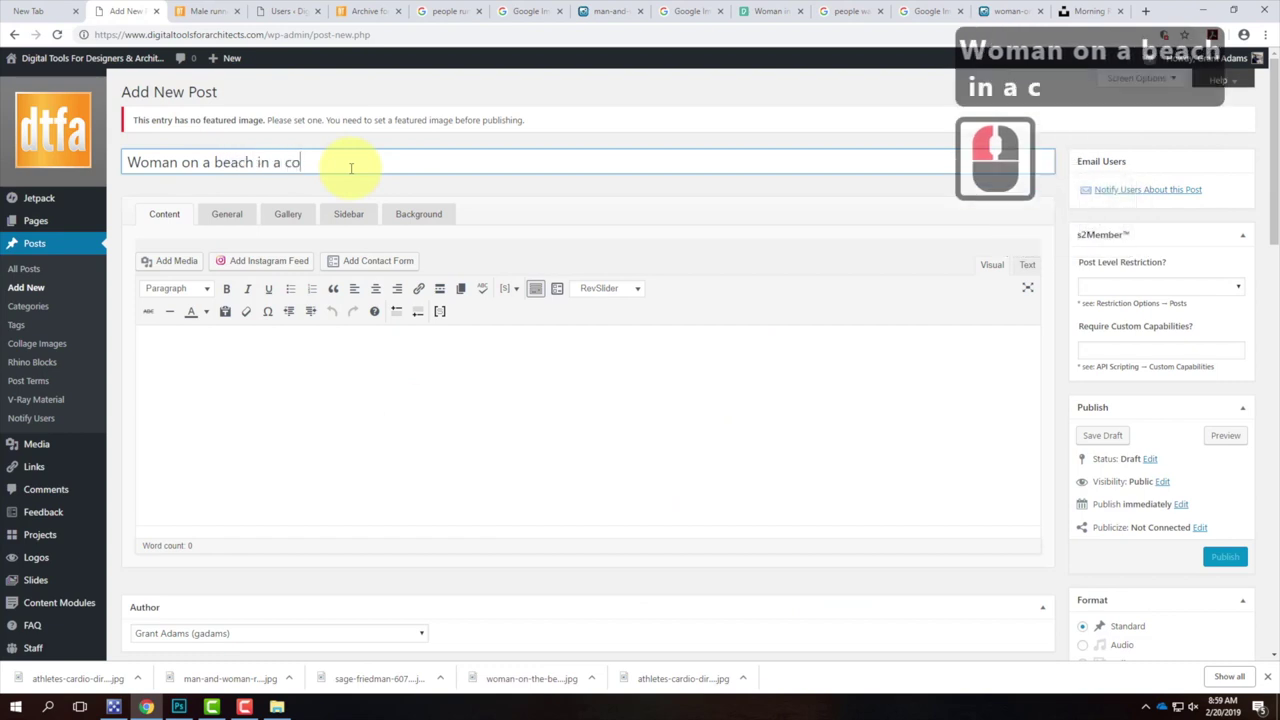
pyautogui.write('at -')
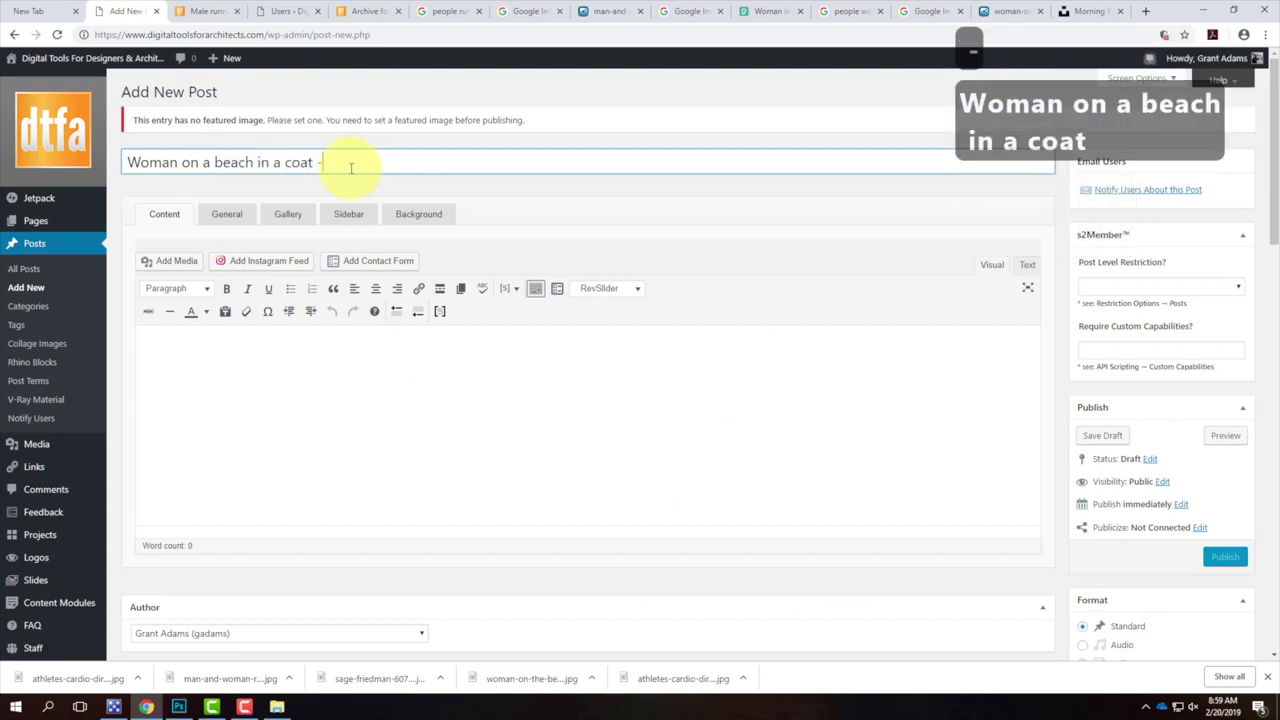
pyautogui.write(' Exercise ')
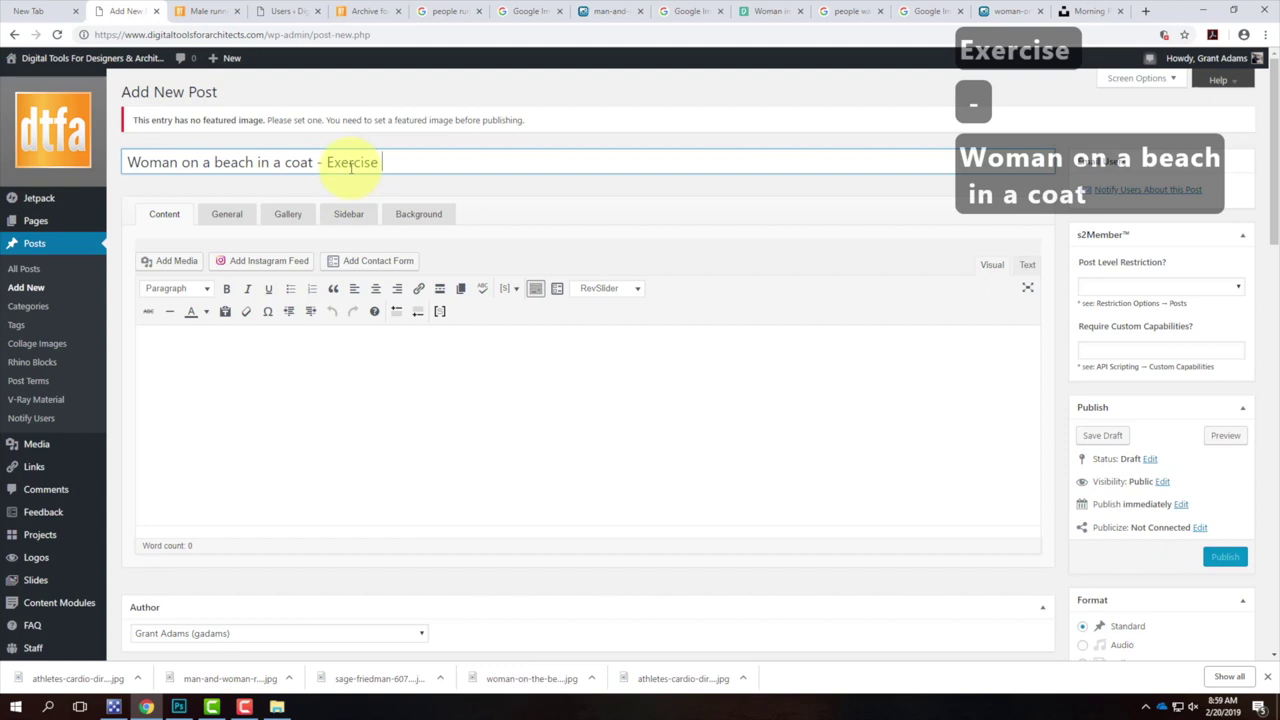
pyautogui.write('10')
# - Upload the bw, color and gray woman-on-the-beach-in-a-coat images from the Ex107 - Cutouts folder as media for the post
pyautogui.click(234, 330)
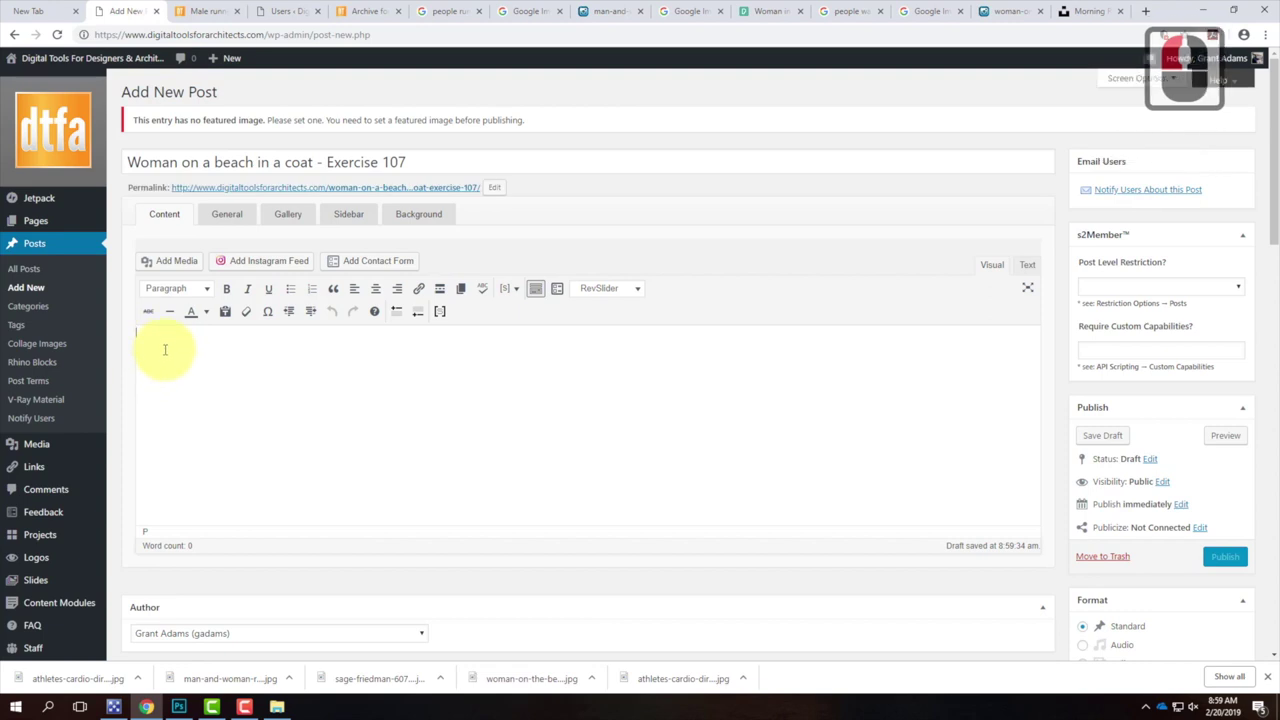
pyautogui.click(178, 266)
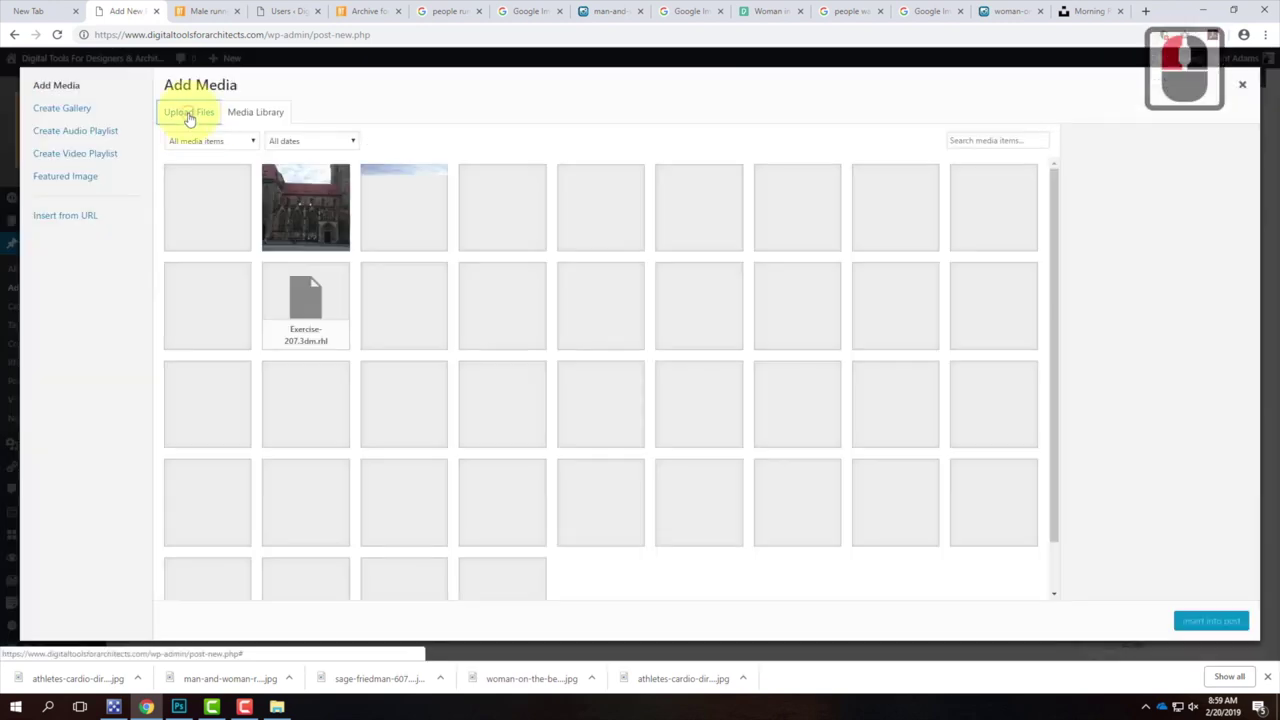
pyautogui.click(189, 115)
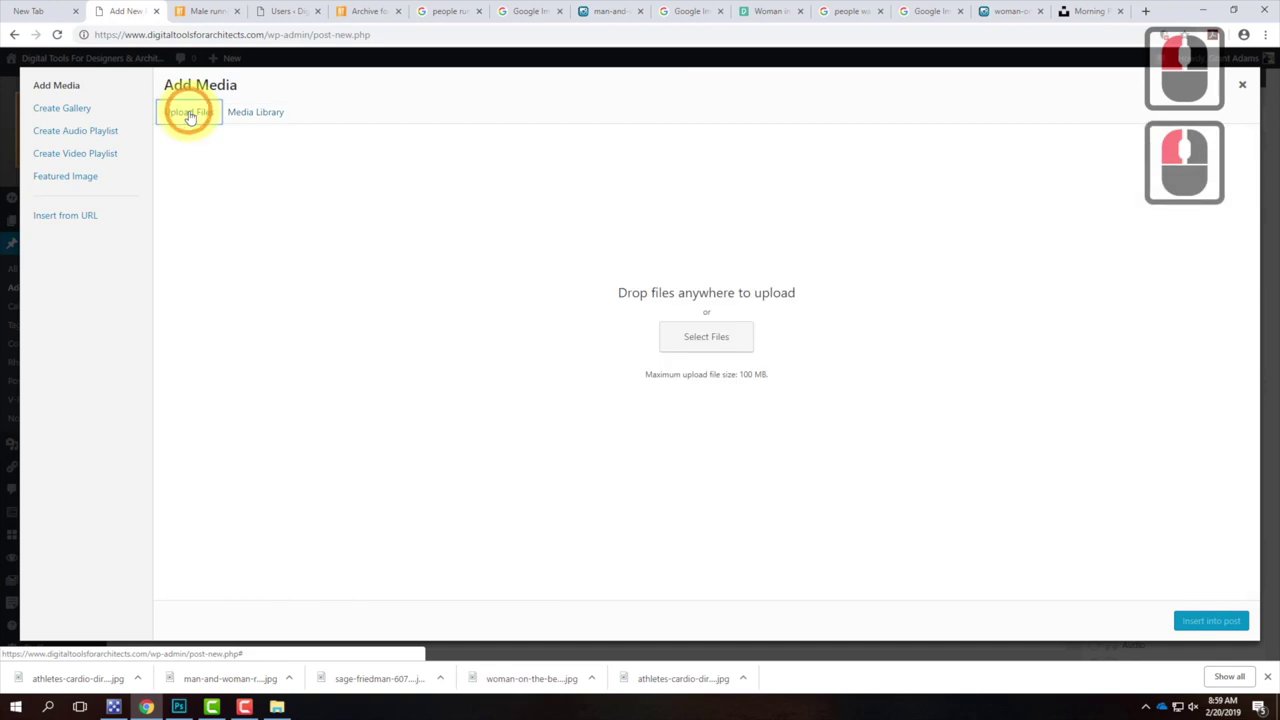
pyautogui.click(707, 340)
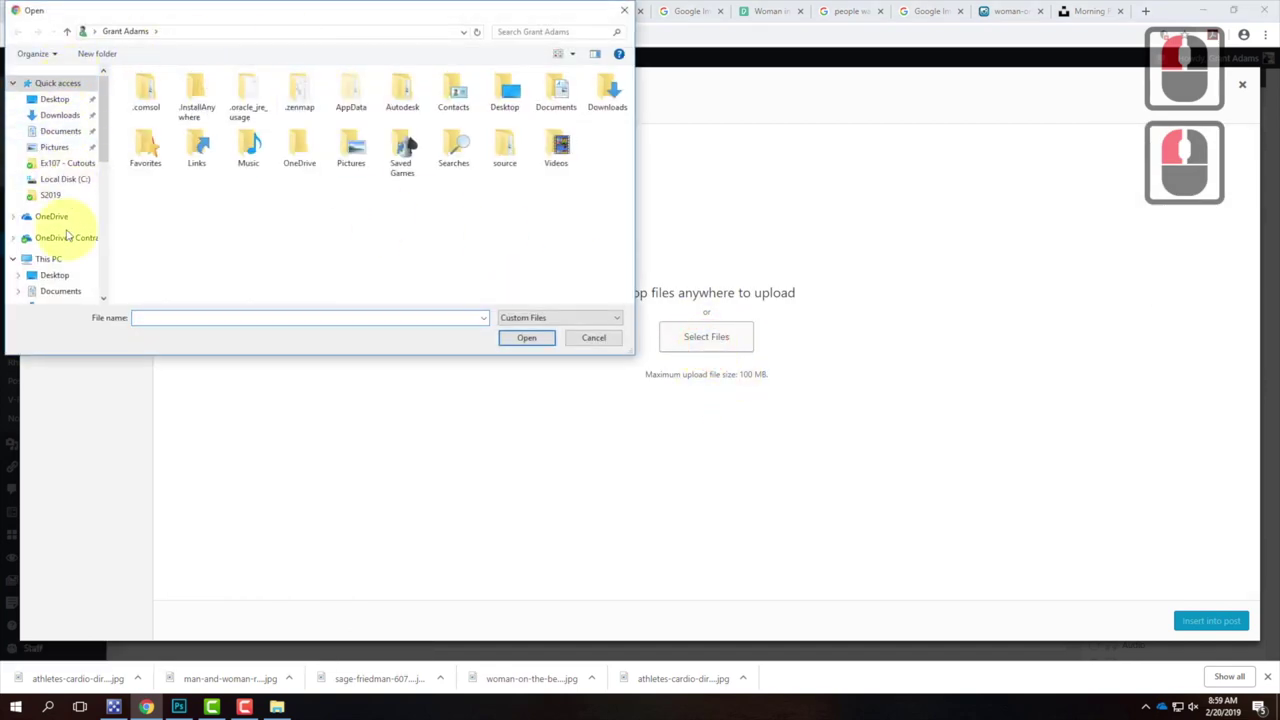
pyautogui.click(67, 163)
pyautogui.scroll(-5, 460, 230)
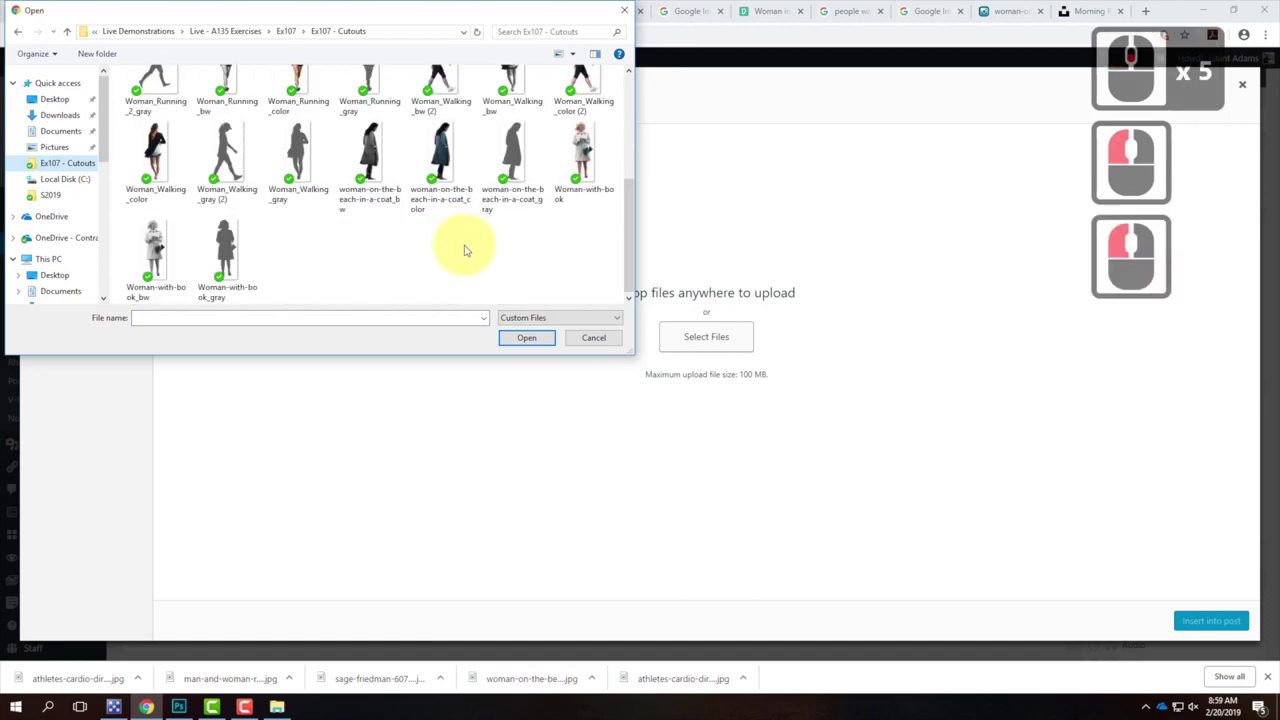
pyautogui.click(375, 145)
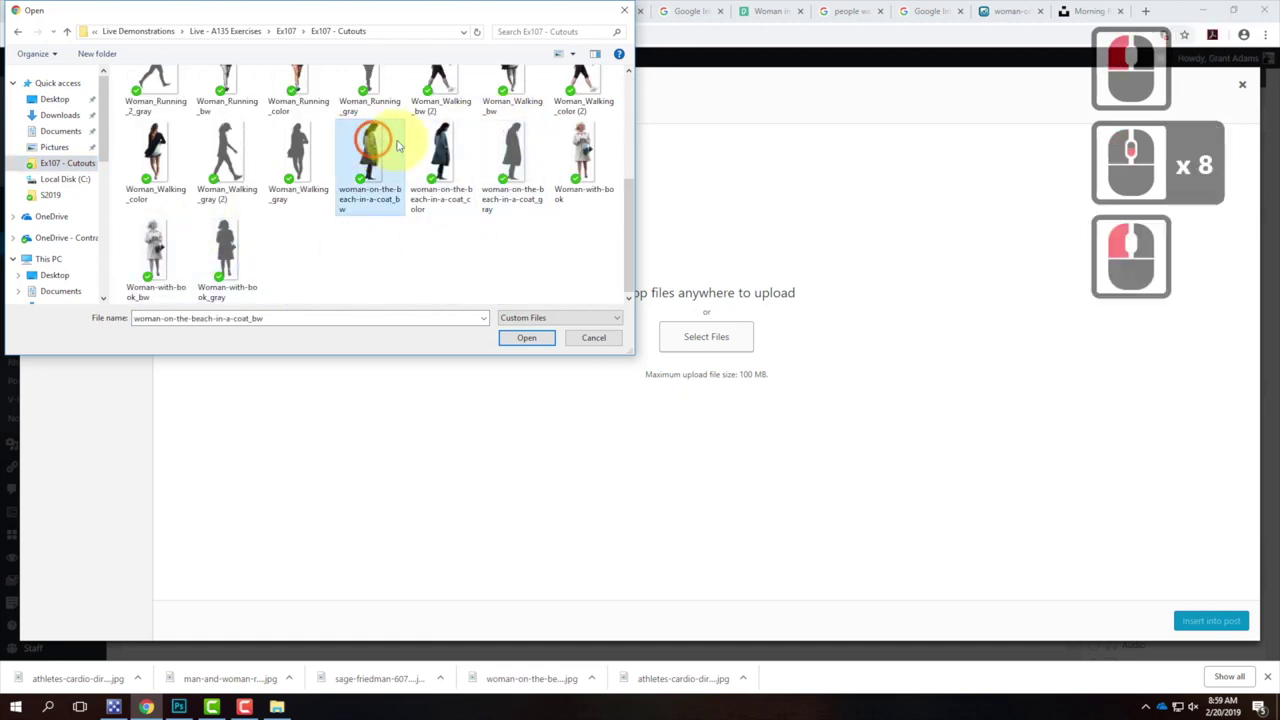
pyautogui.keyDown('ctrl'); pyautogui.click(447, 160); pyautogui.keyUp('ctrl')
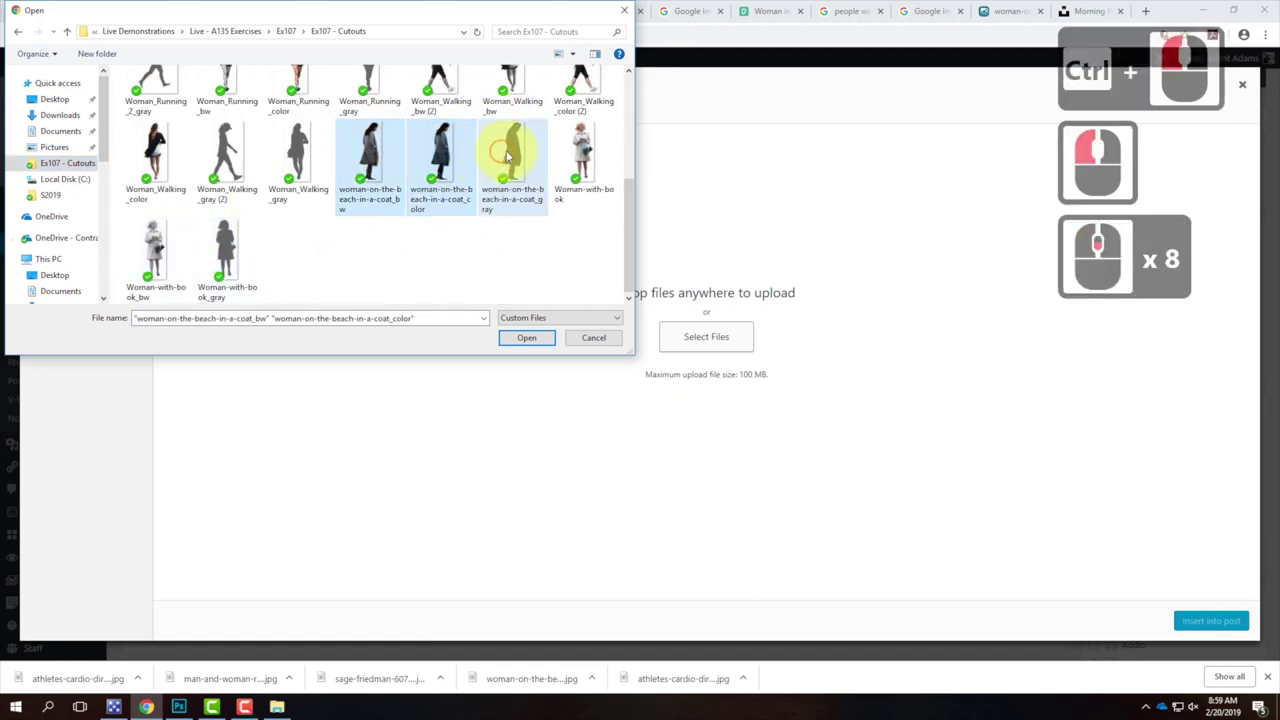
pyautogui.keyDown('ctrl'); pyautogui.click(510, 152); pyautogui.keyUp('ctrl')
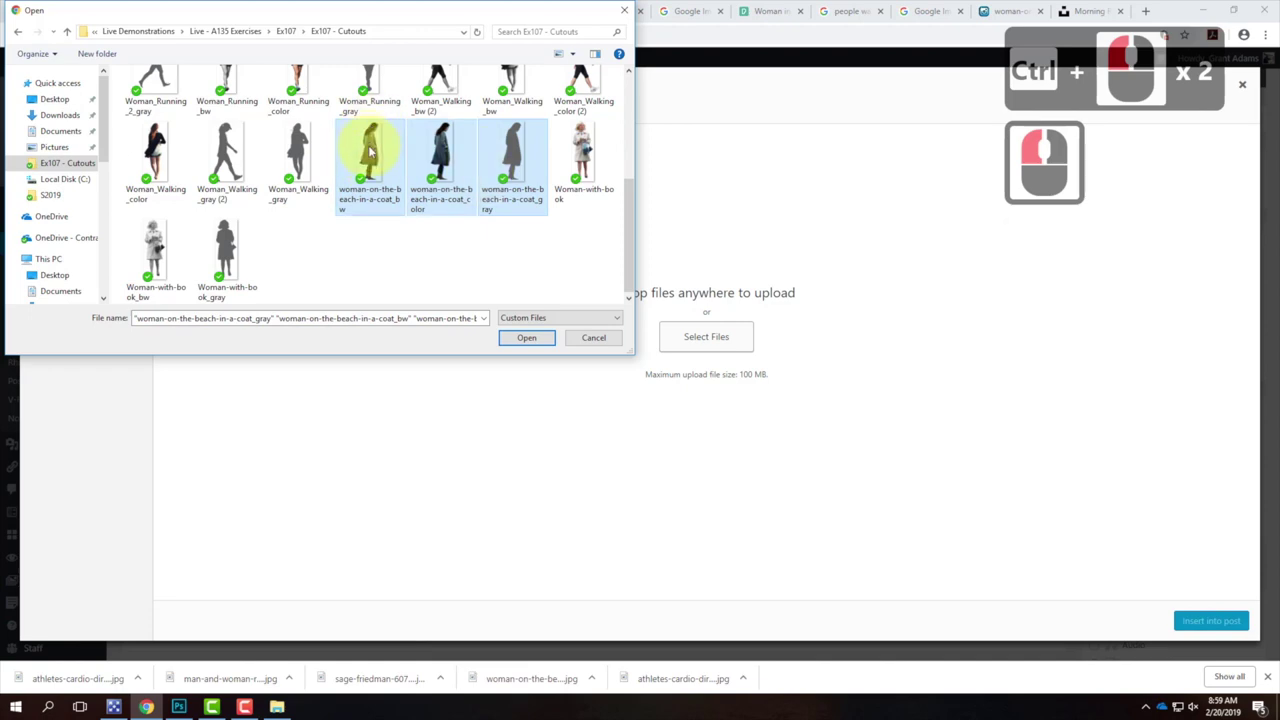
pyautogui.click(526, 337)
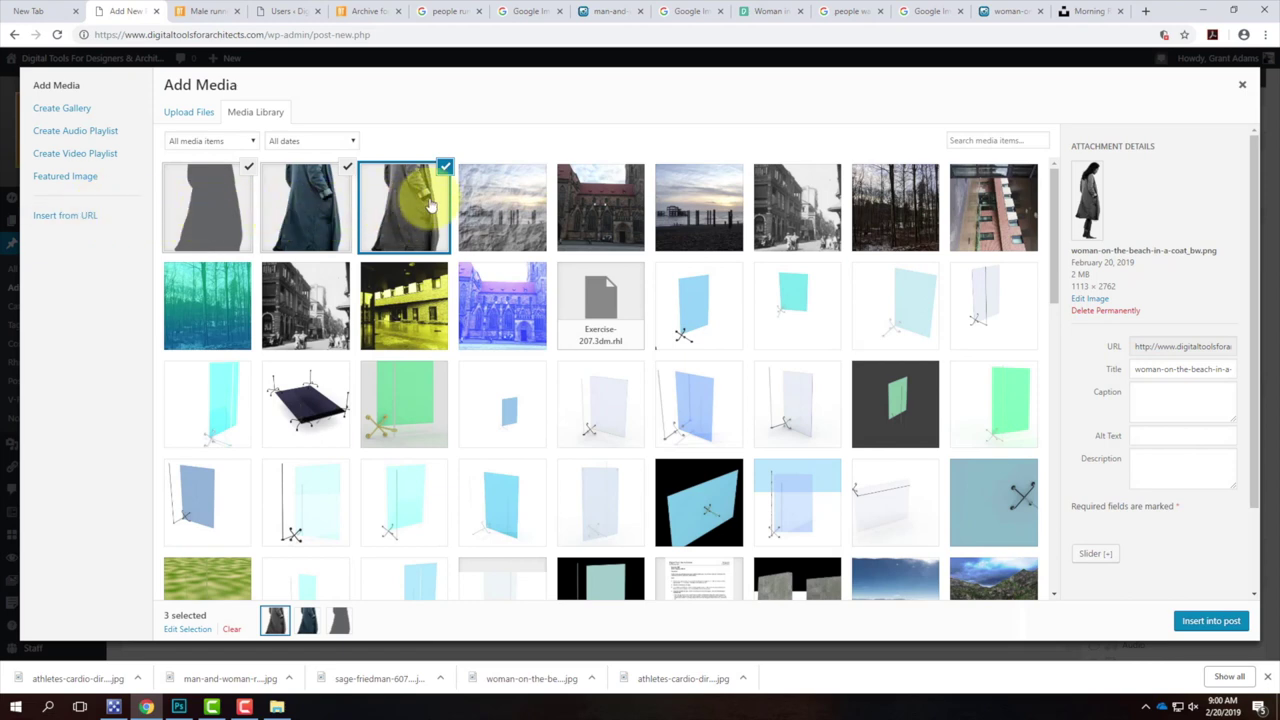
# - Insert the three uploaded coat cutout images into the post body
pyautogui.click(1236, 631)
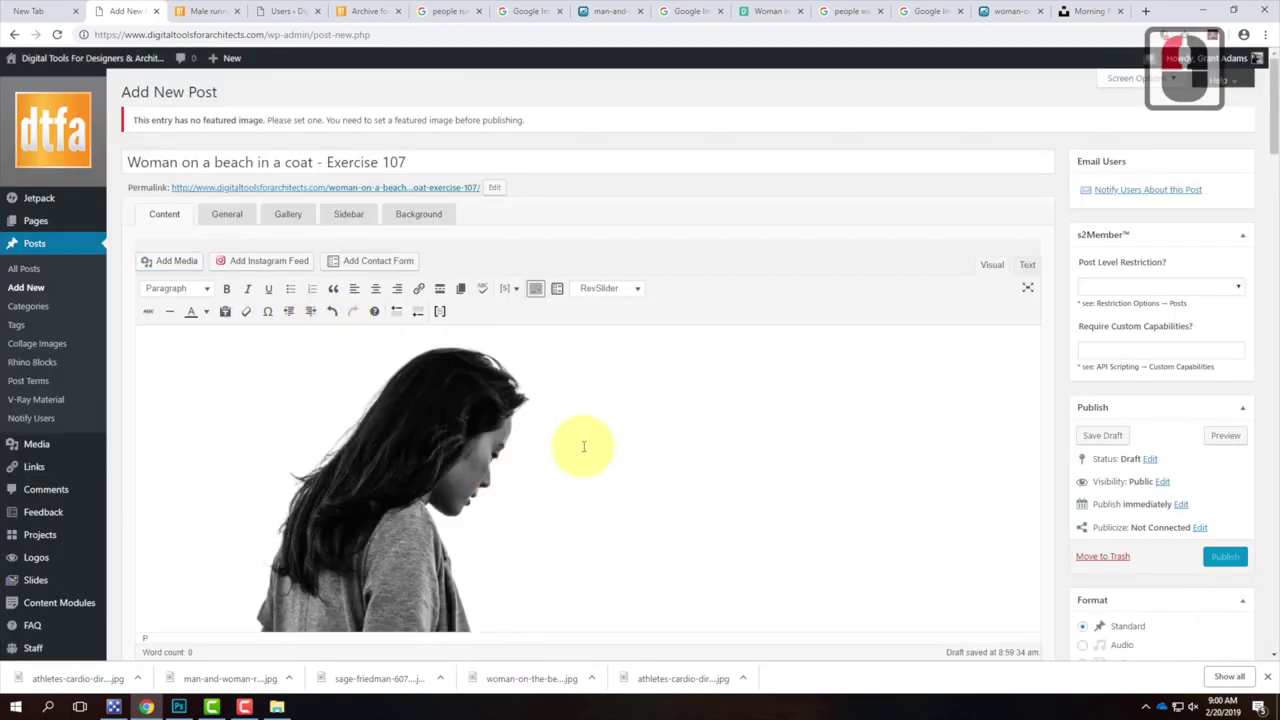
pyautogui.scroll(-20, 590, 455)
pyautogui.scroll(-20, 606, 482)
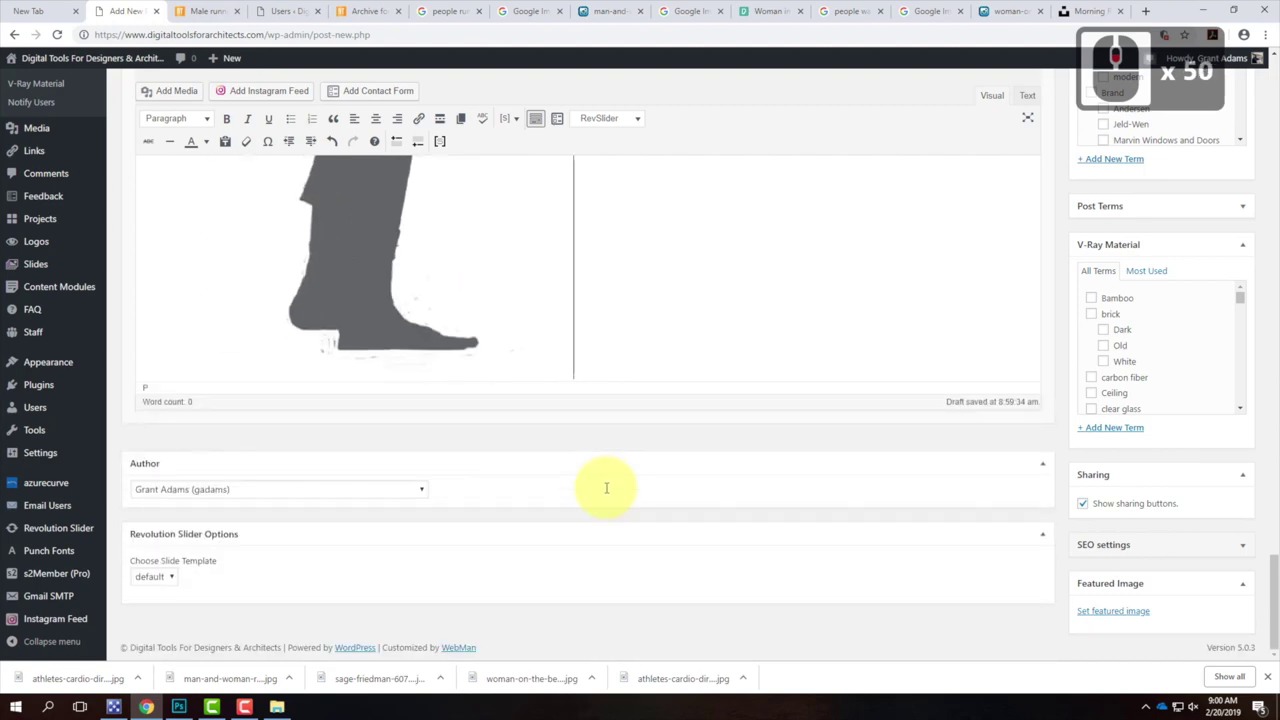
# - Set the color woman-on-the-beach-in-a-coat cutout as the post's featured image
pyautogui.scroll(12, 606, 487)
pyautogui.moveTo(1272, 443); pyautogui.dragTo(1272, 614)
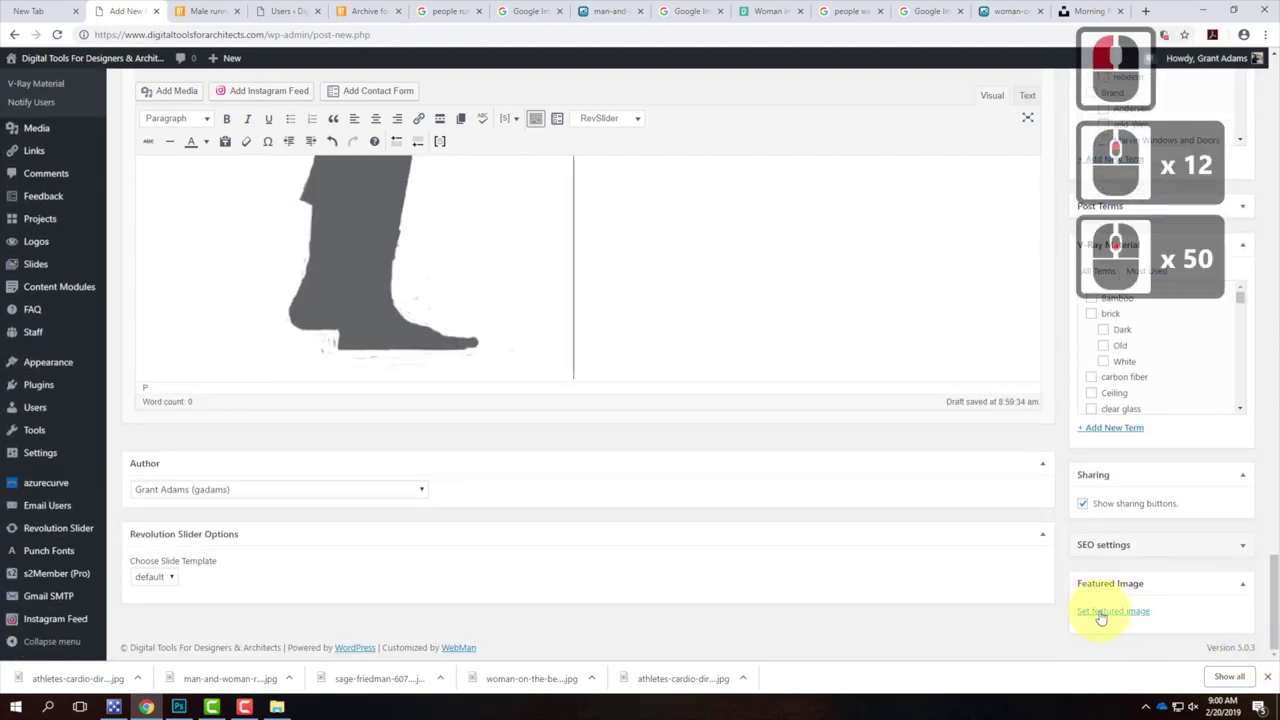
pyautogui.click(1110, 612)
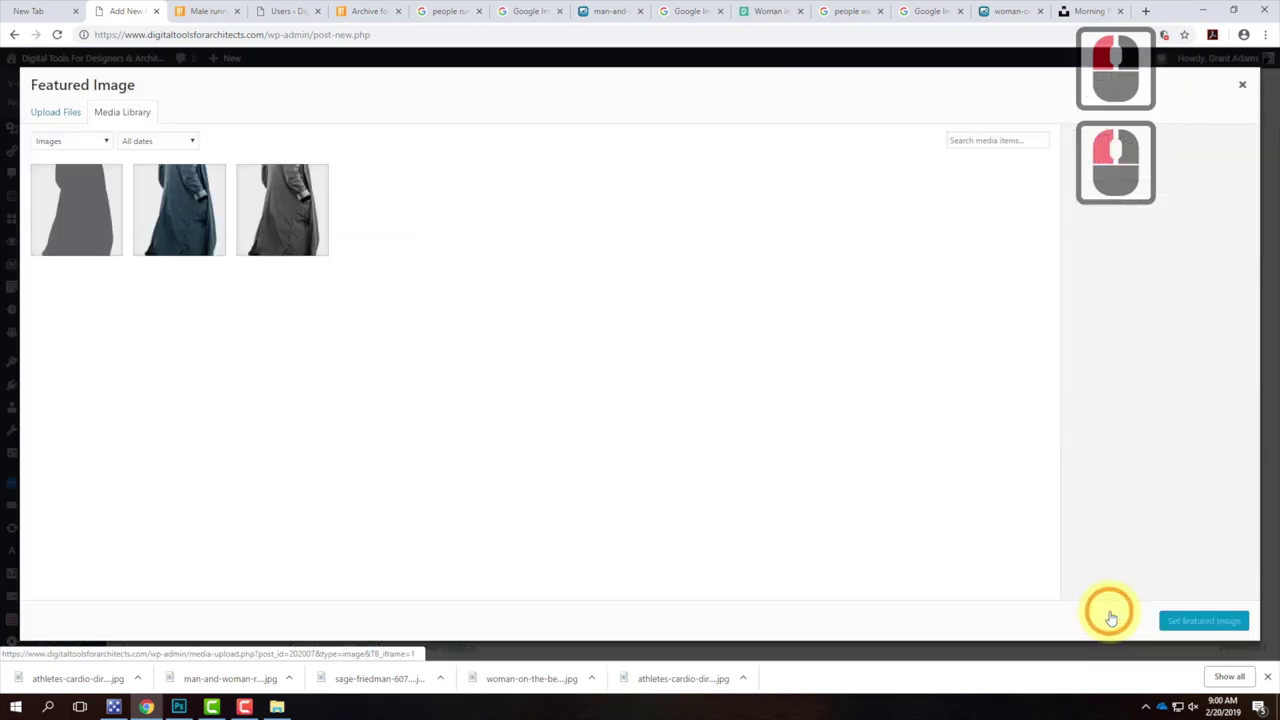
pyautogui.click(150, 205)
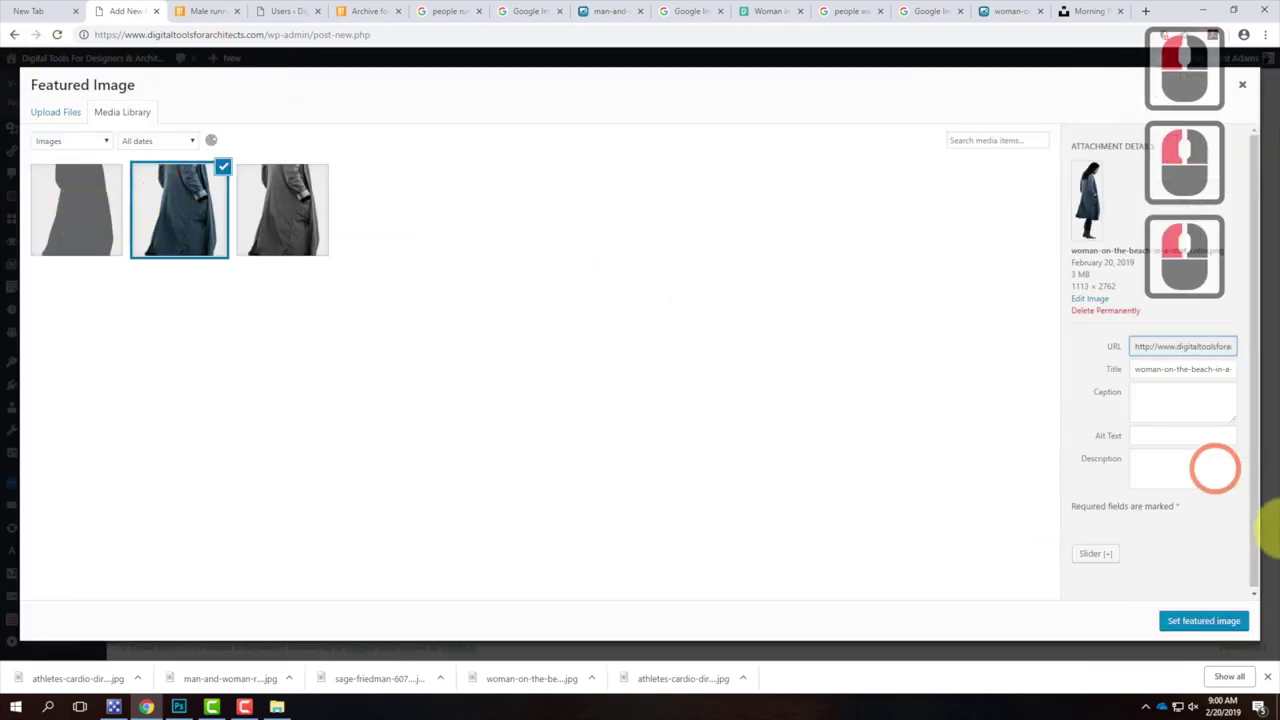
pyautogui.click(1206, 625)
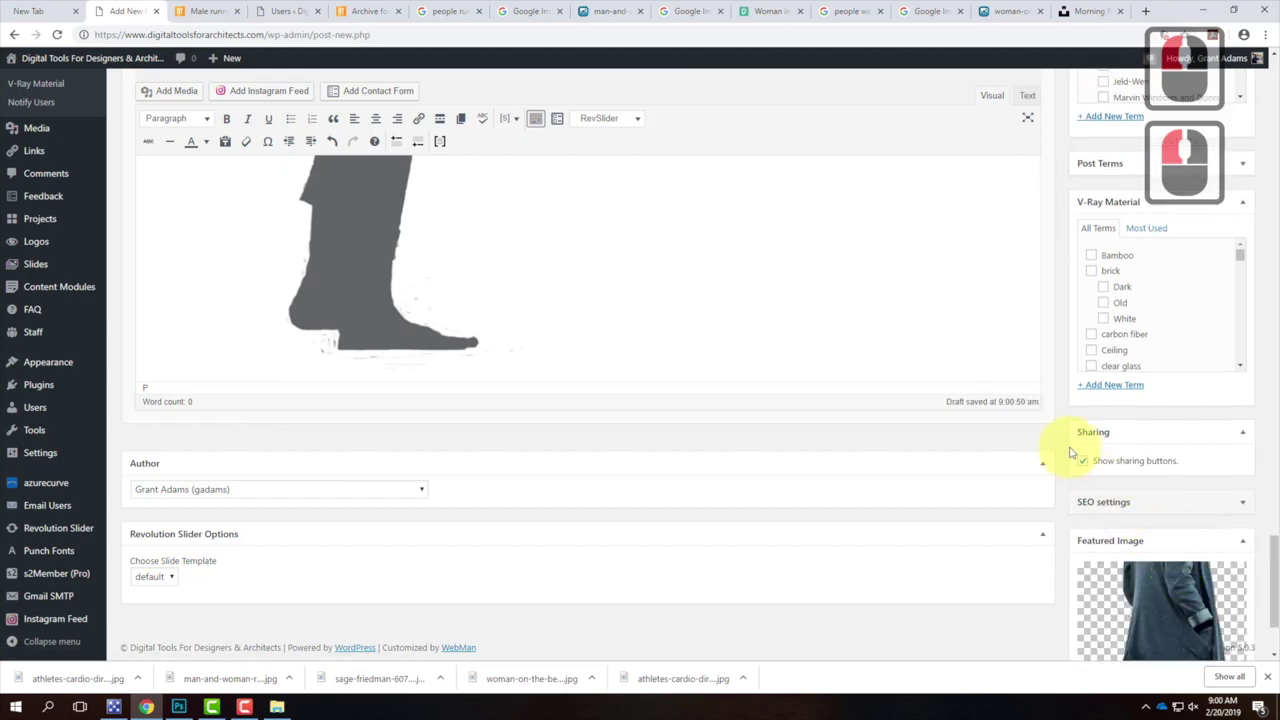
# - Assign the post to the Exercise 107 category under Exercises (Archi 135)
pyautogui.scroll(11, 1070, 453)
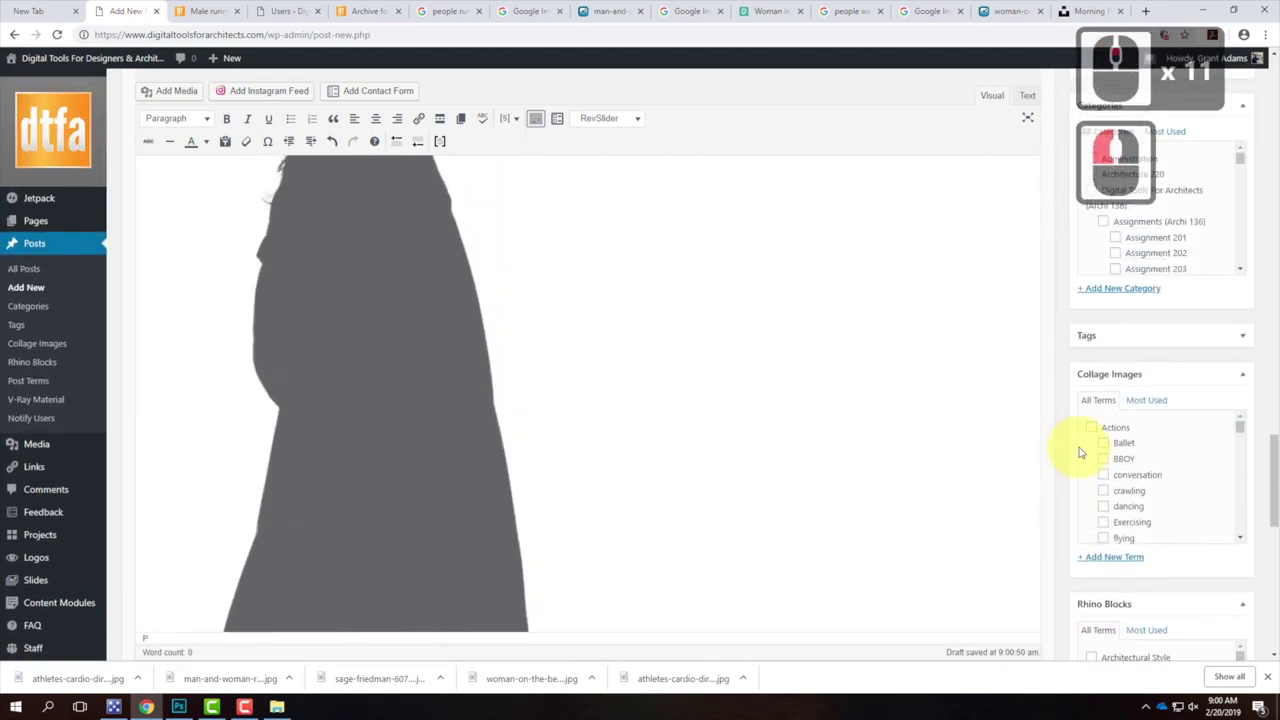
pyautogui.scroll(3, 1078, 450)
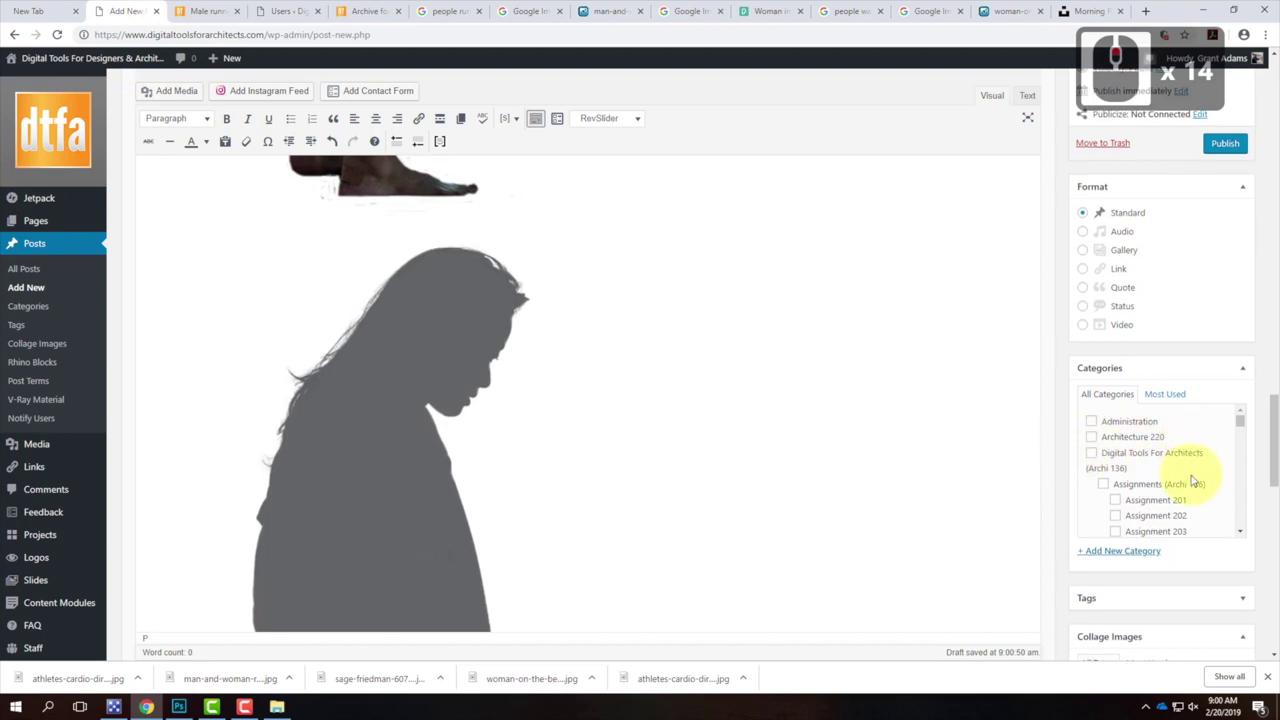
pyautogui.scroll(-11, 1192, 481)
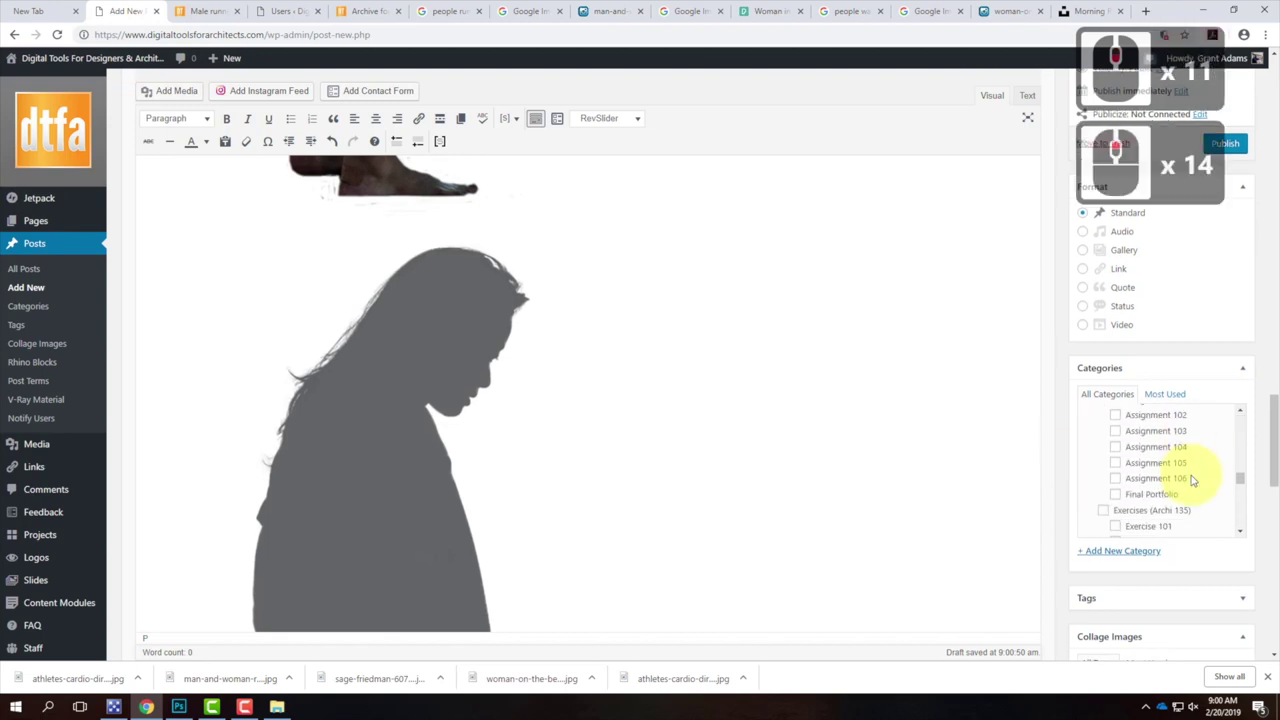
pyautogui.scroll(-2, 1193, 480)
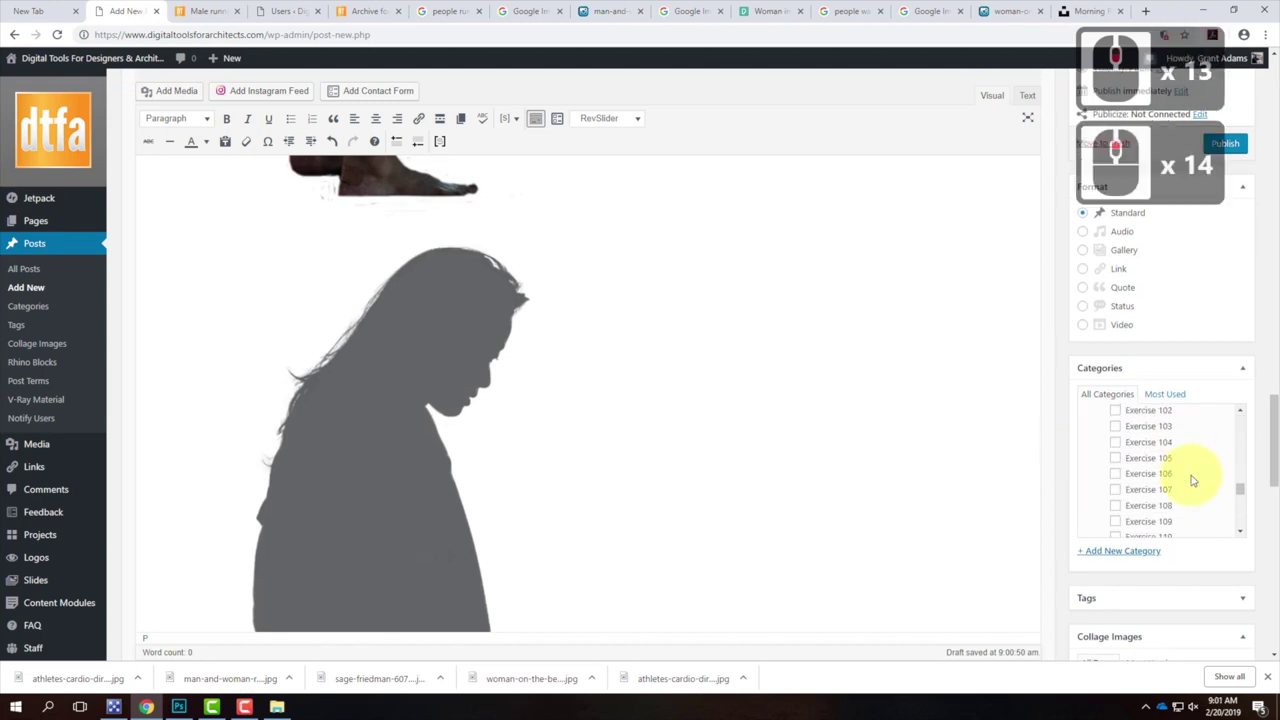
pyautogui.click(1115, 488)
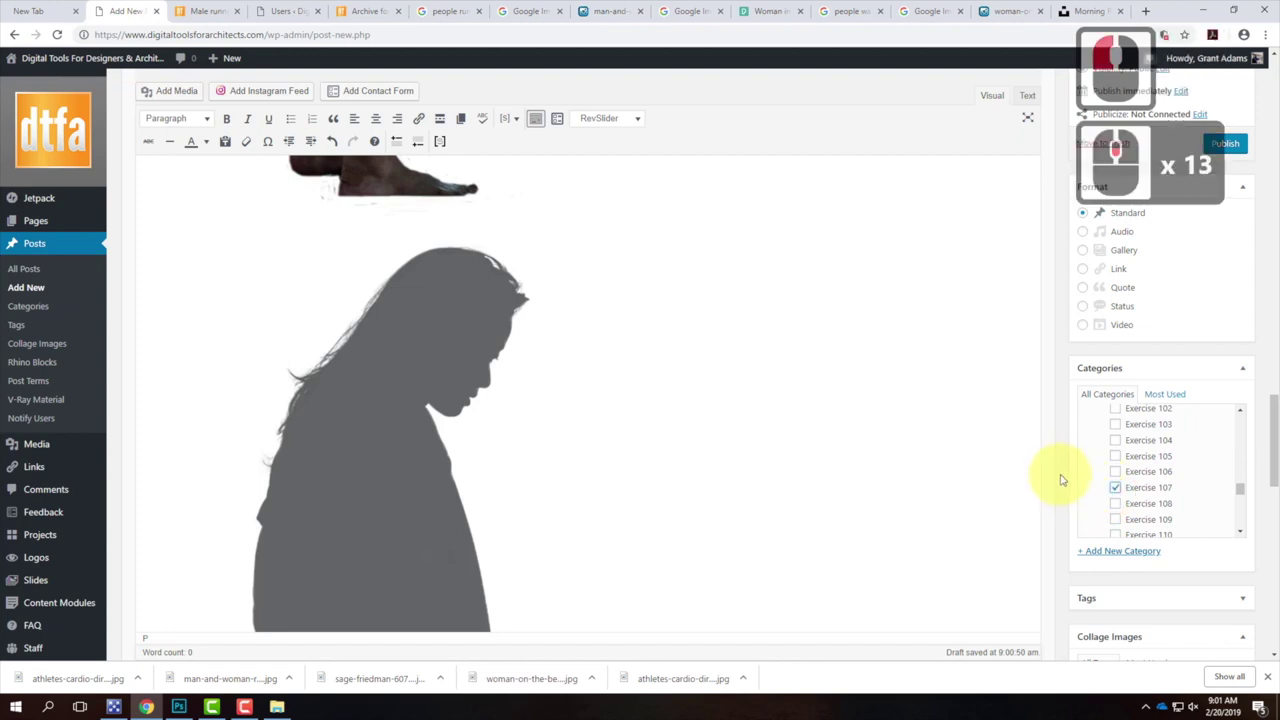
# - Assign the Walking term, under Actions in Collage Images, to the post
pyautogui.scroll(-3, 1062, 480)
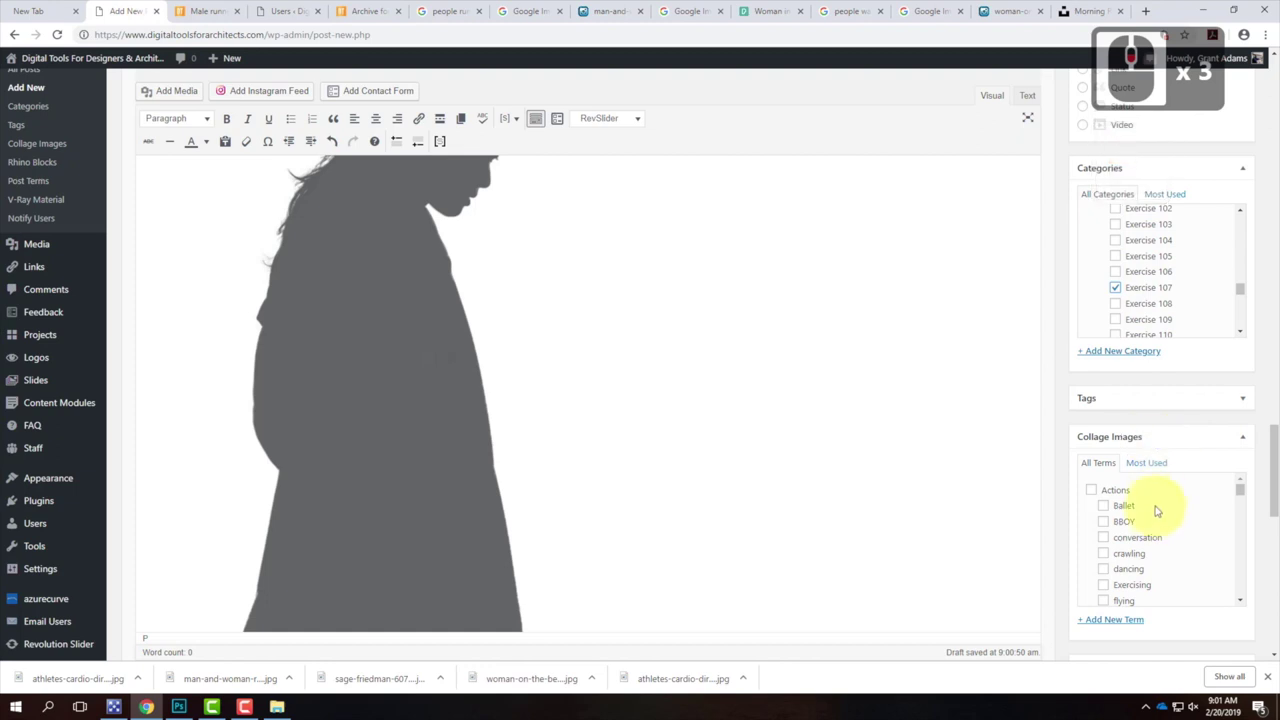
pyautogui.scroll(-5, 1157, 514)
pyautogui.scroll(10, 1157, 517)
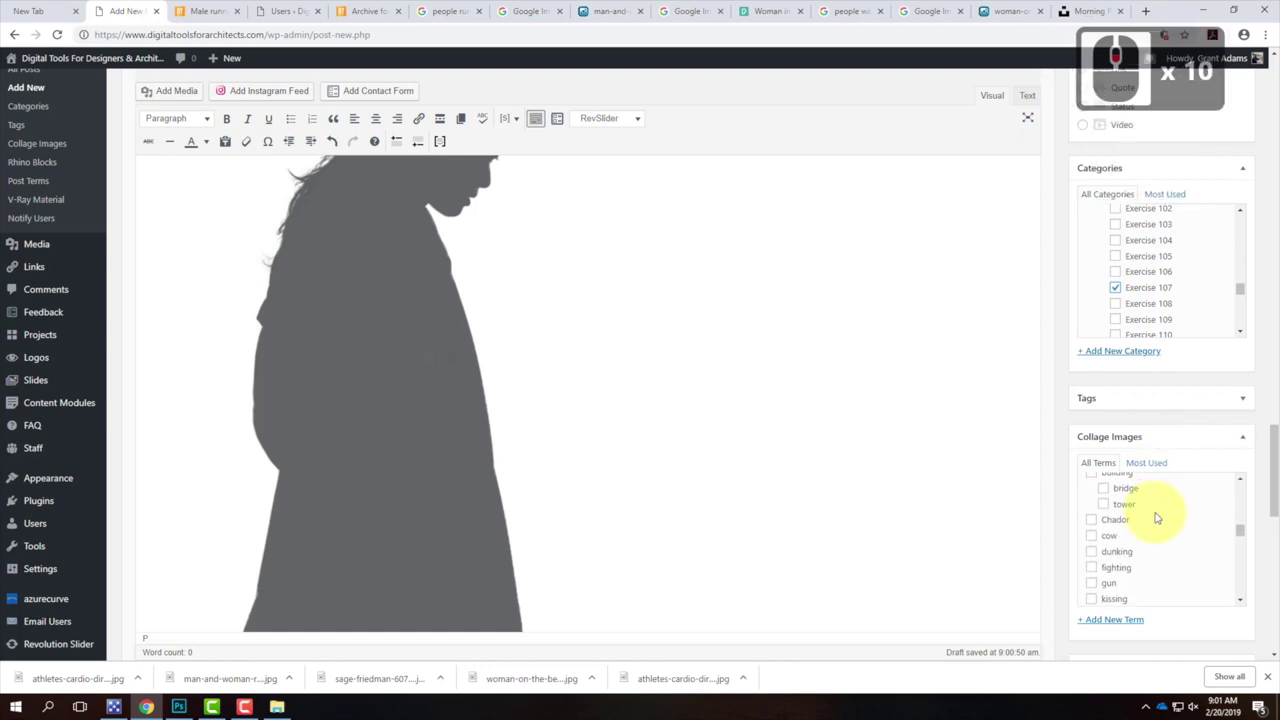
pyautogui.scroll(4, 1157, 517)
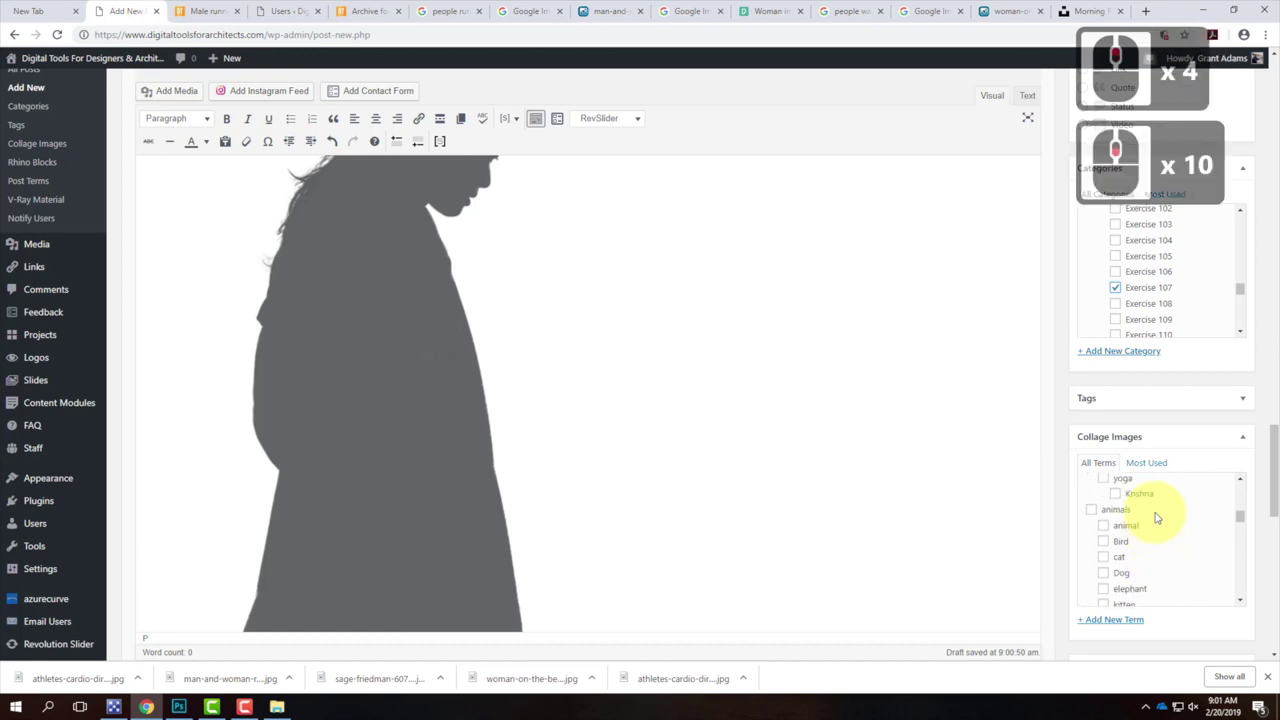
pyautogui.scroll(4, 1145, 517)
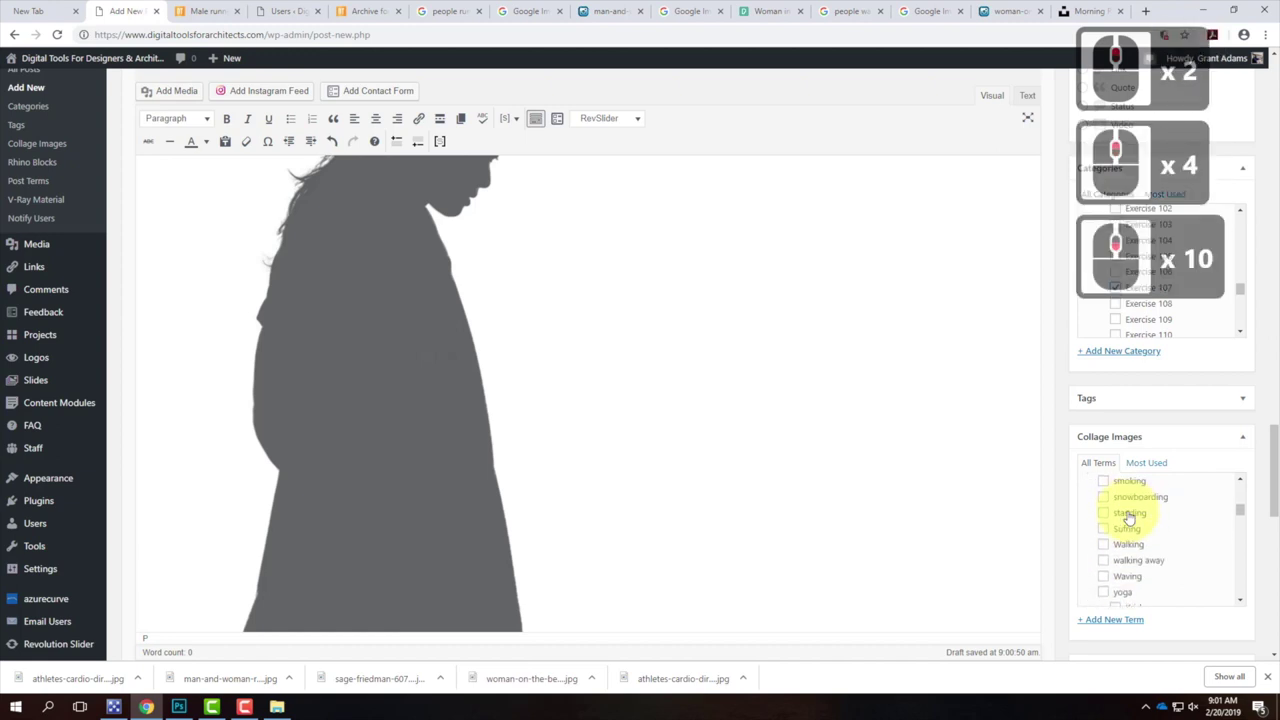
pyautogui.scroll(2, 1150, 530)
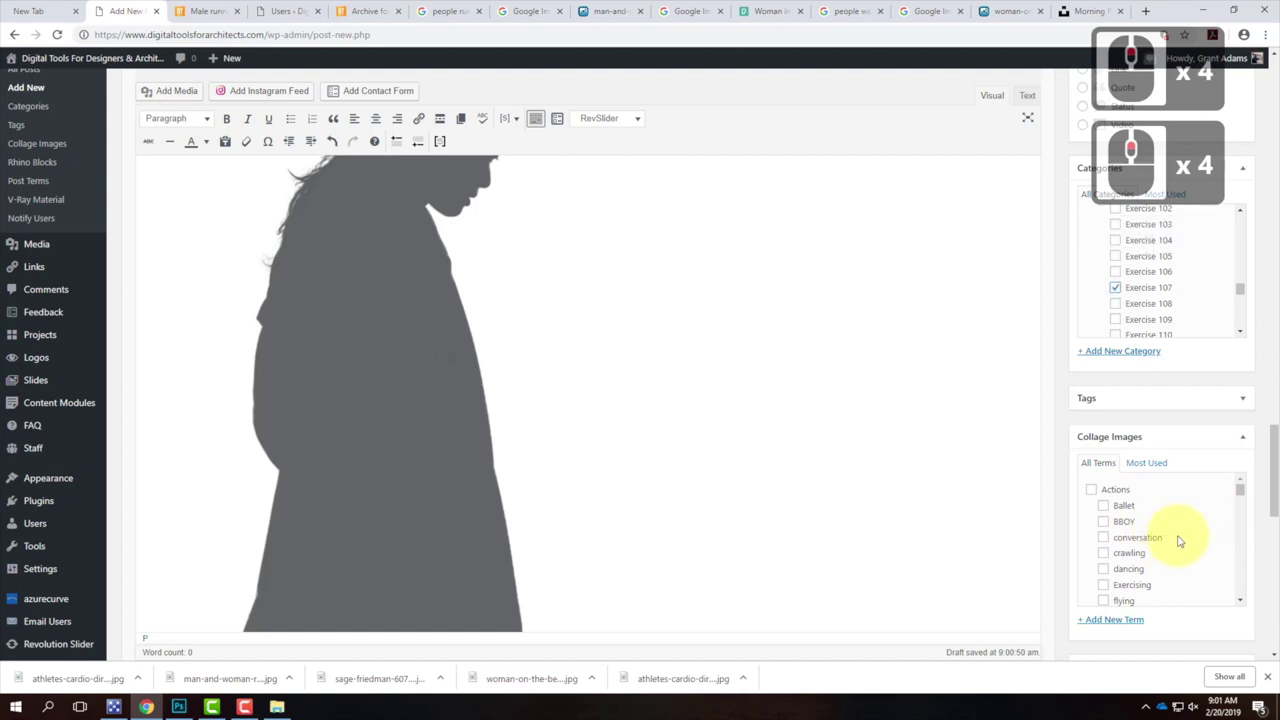
pyautogui.scroll(-1, 1178, 542)
pyautogui.scroll(-2, 1180, 541)
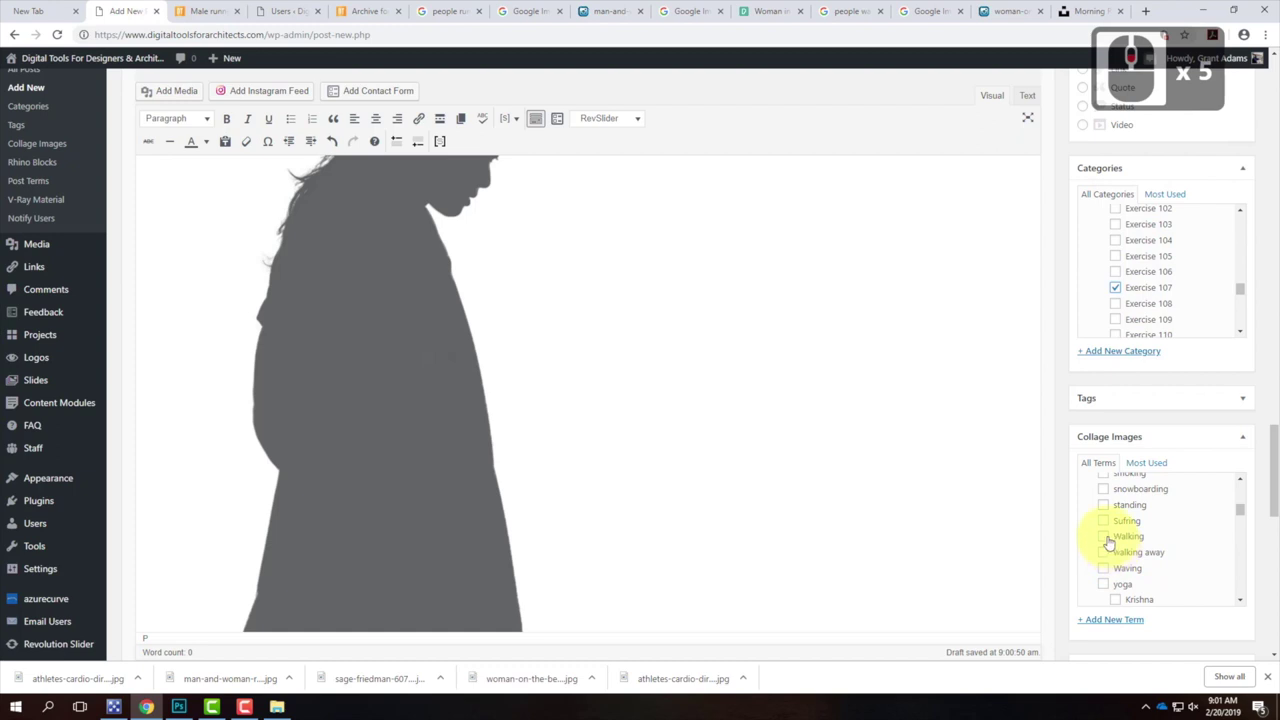
pyautogui.click(1125, 538)
# - Assign the Collage Images terms people, female and woman to the post
pyautogui.scroll(2, 1197, 548)
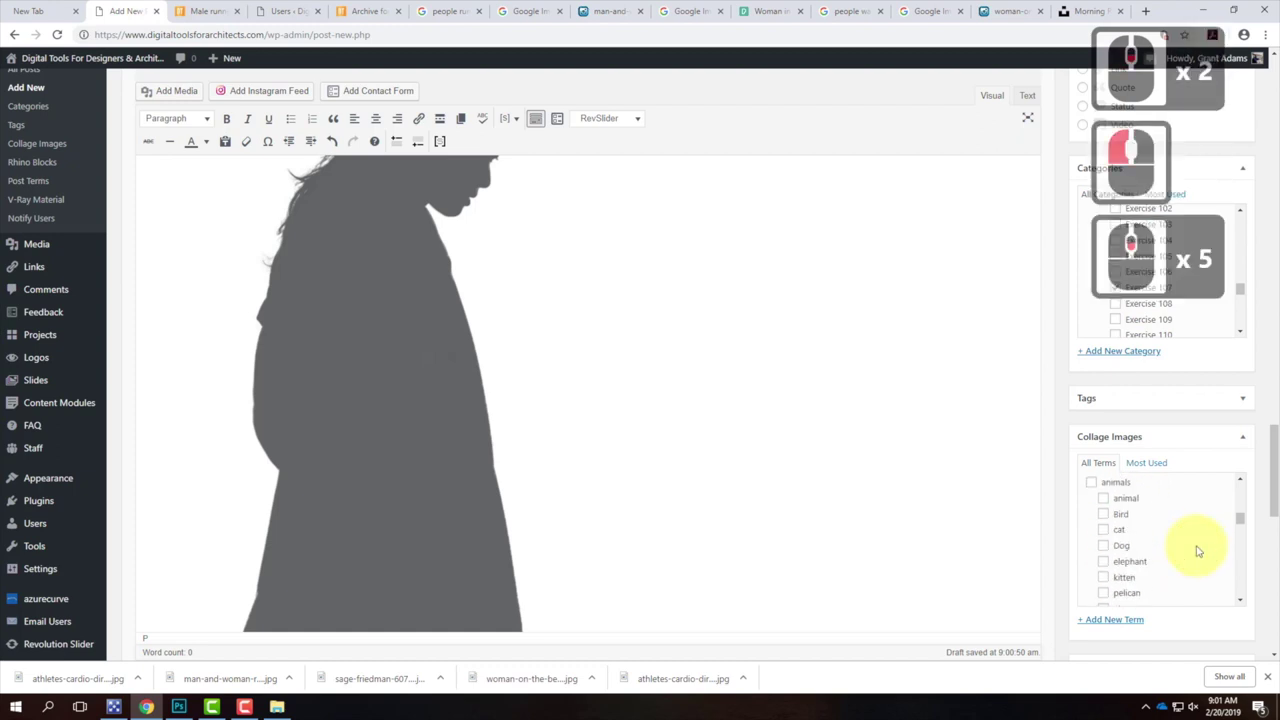
pyautogui.scroll(2, 1198, 550)
pyautogui.scroll(2, 1198, 550)
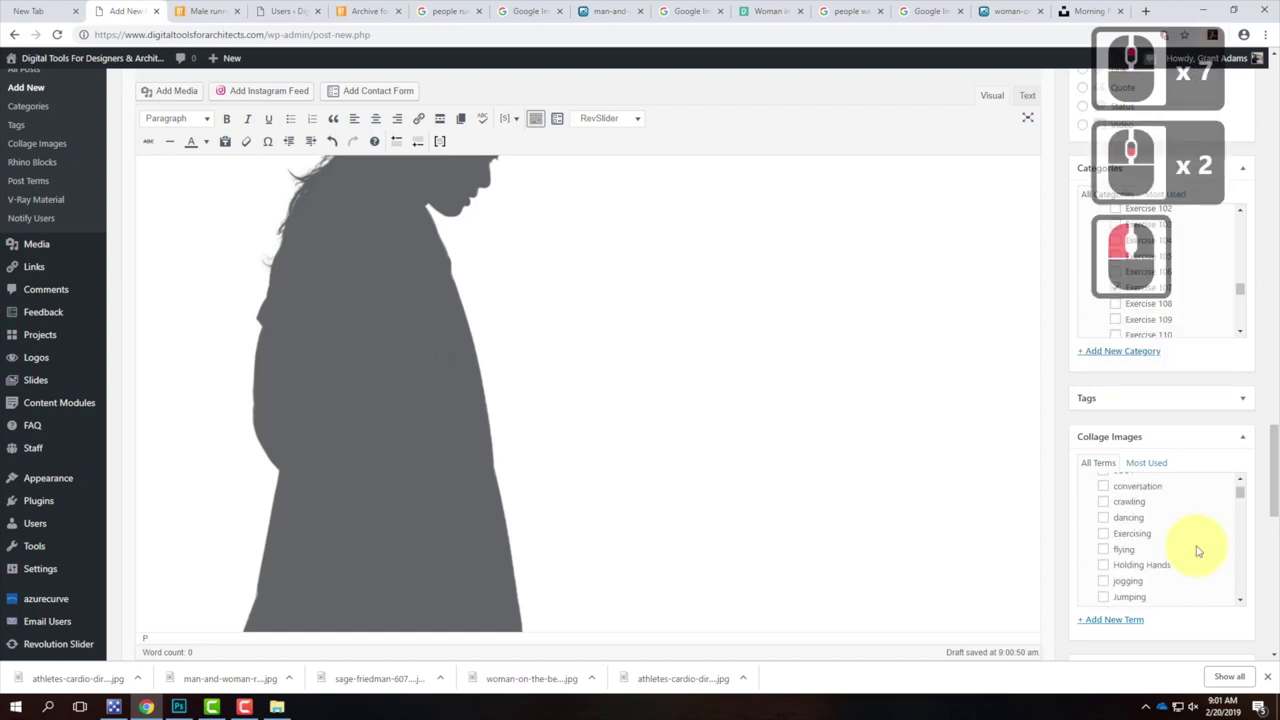
pyautogui.scroll(-10, 1198, 550)
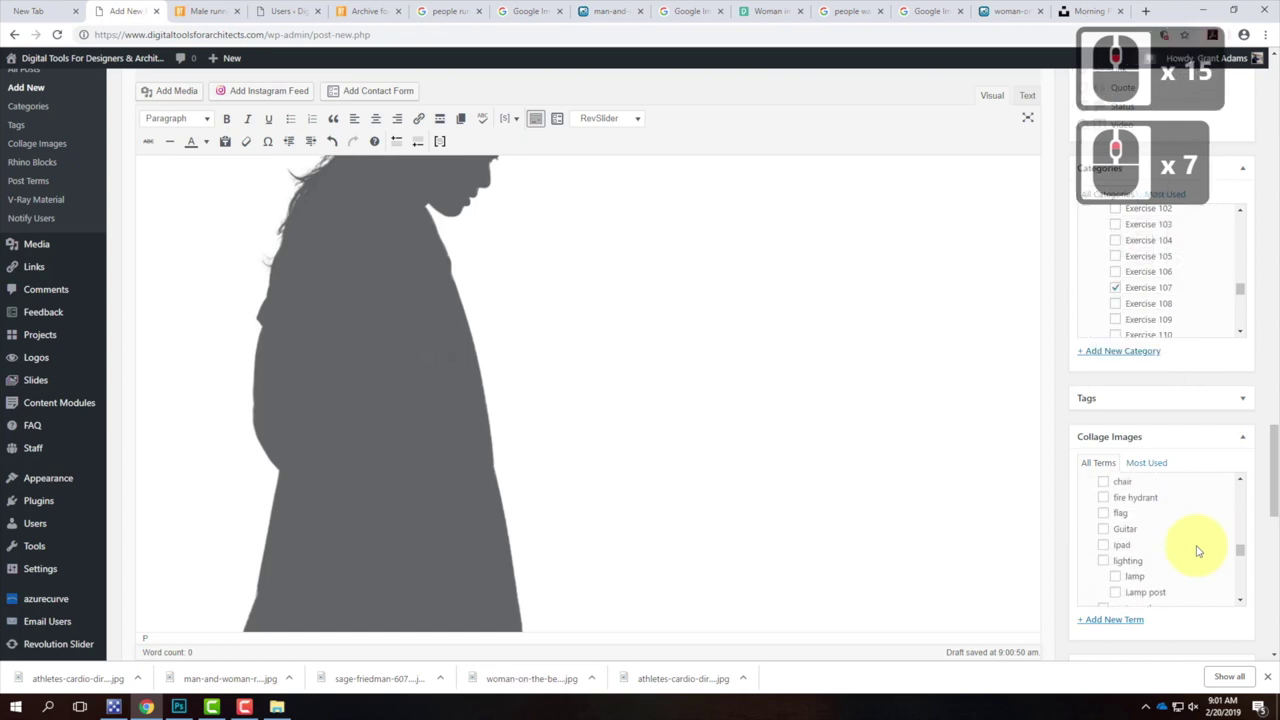
pyautogui.scroll(-3, 1198, 550)
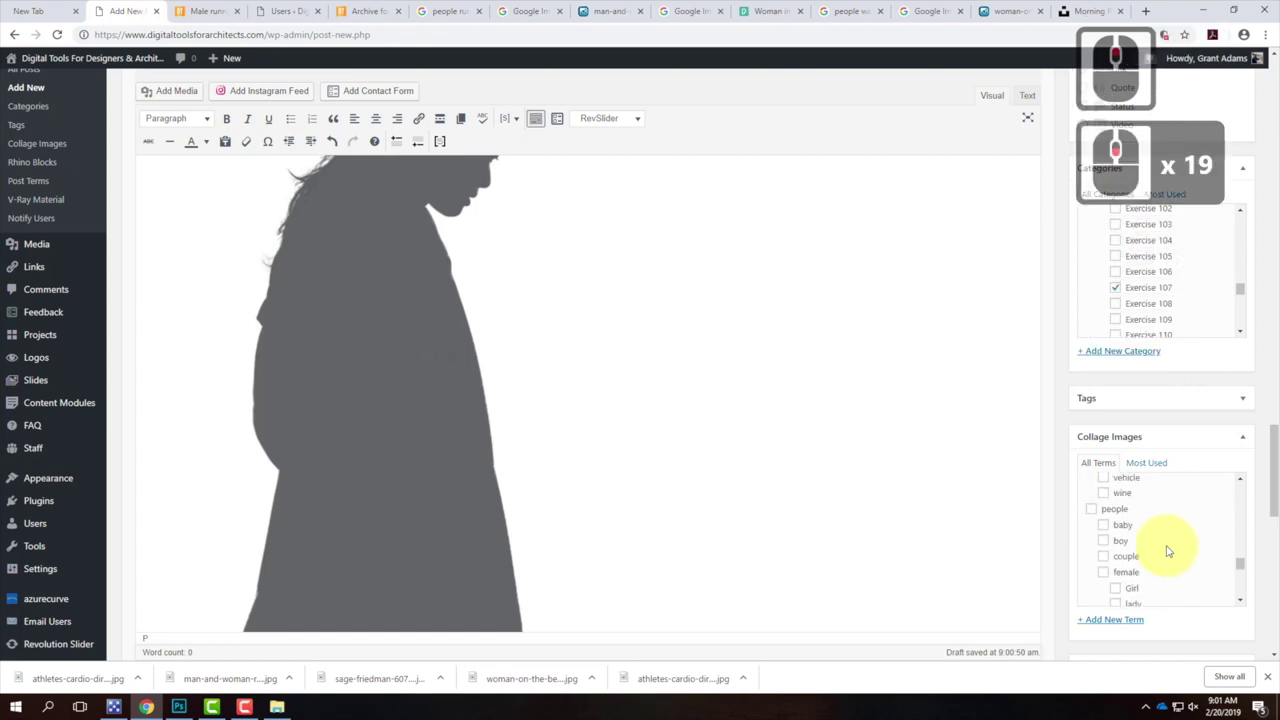
pyautogui.click(1092, 514)
pyautogui.scroll(-3, 1130, 545)
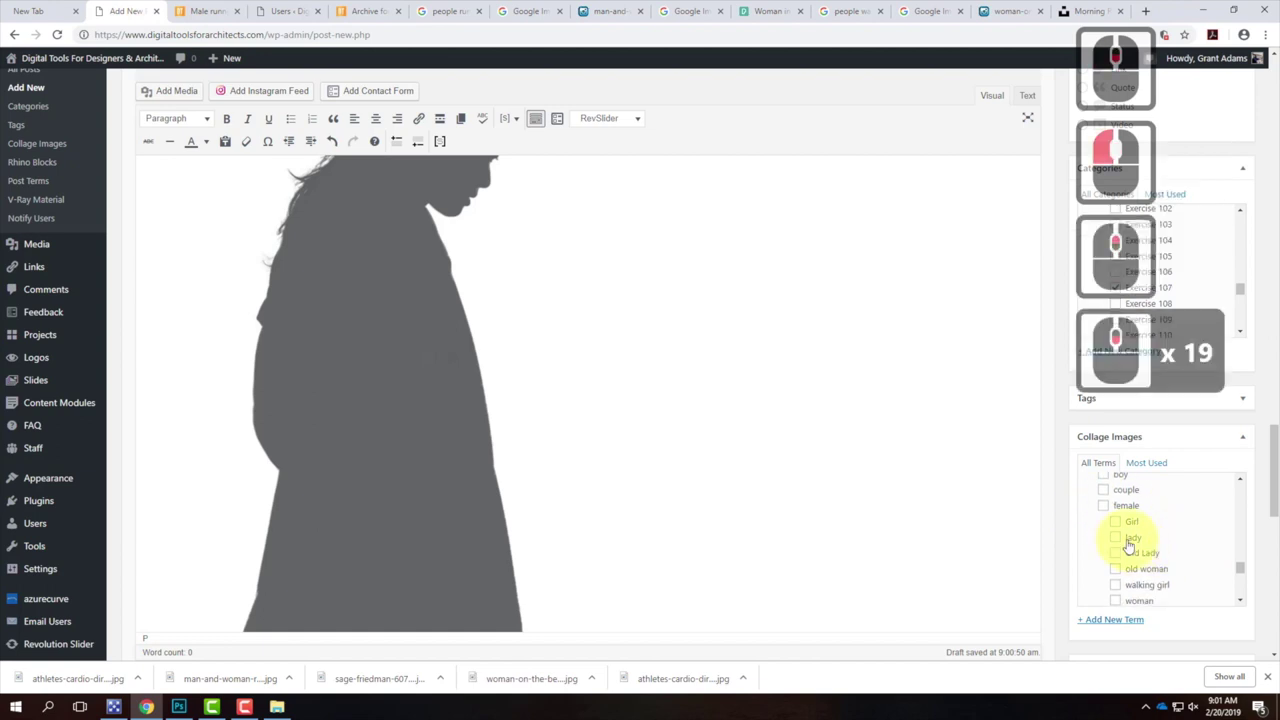
pyautogui.click(1105, 508)
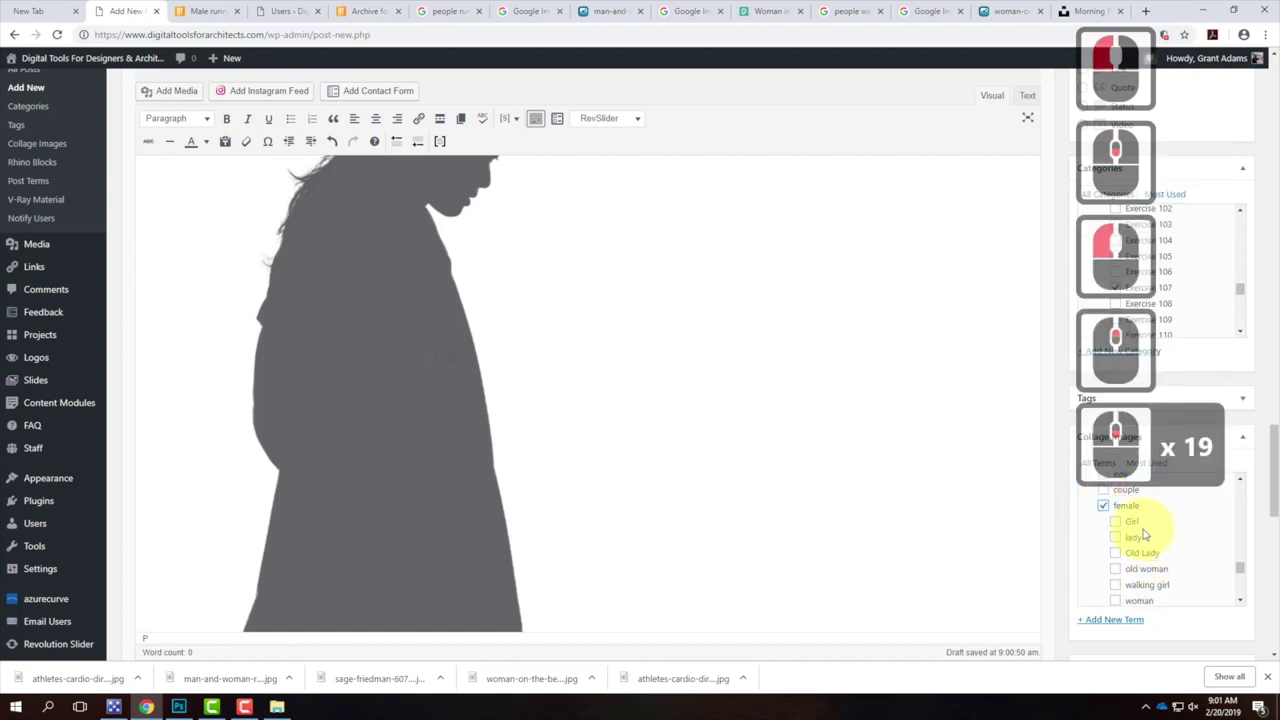
pyautogui.scroll(-1, 1140, 540)
pyautogui.click(1116, 535)
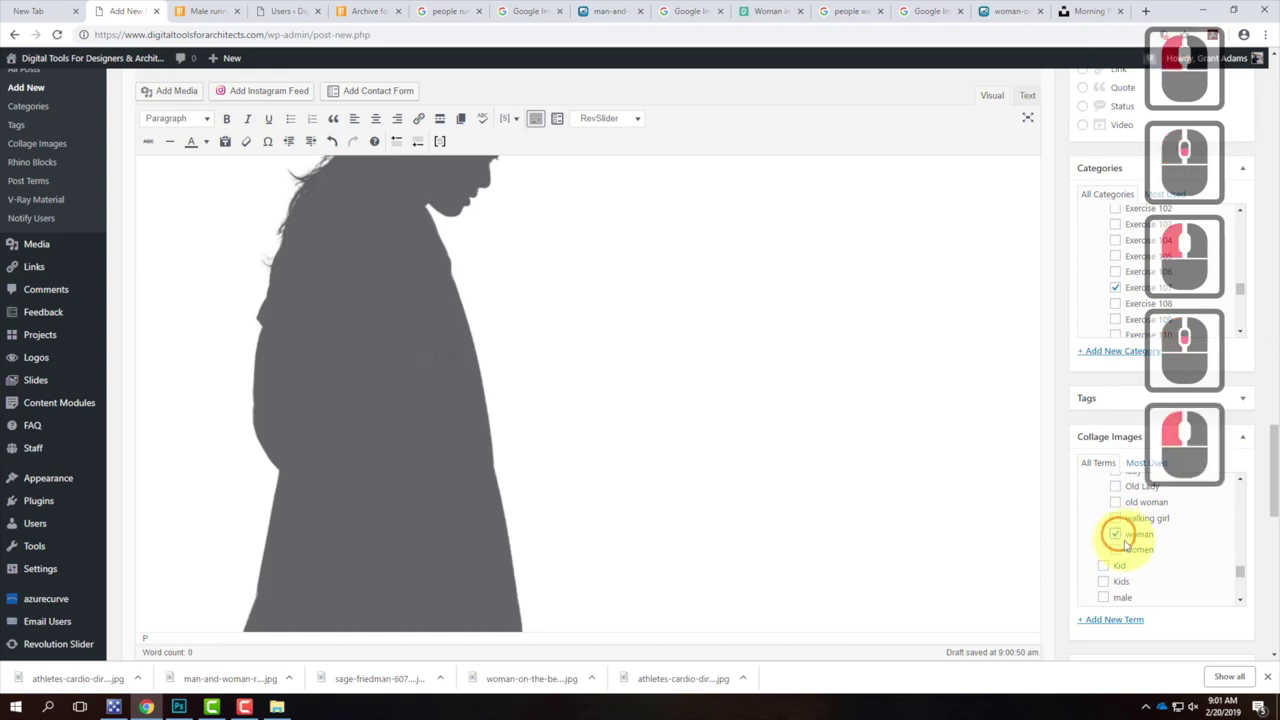
# - Look through the remaining Collage Images terms and open the entry for adding a new term
pyautogui.scroll(-4, 1171, 543)
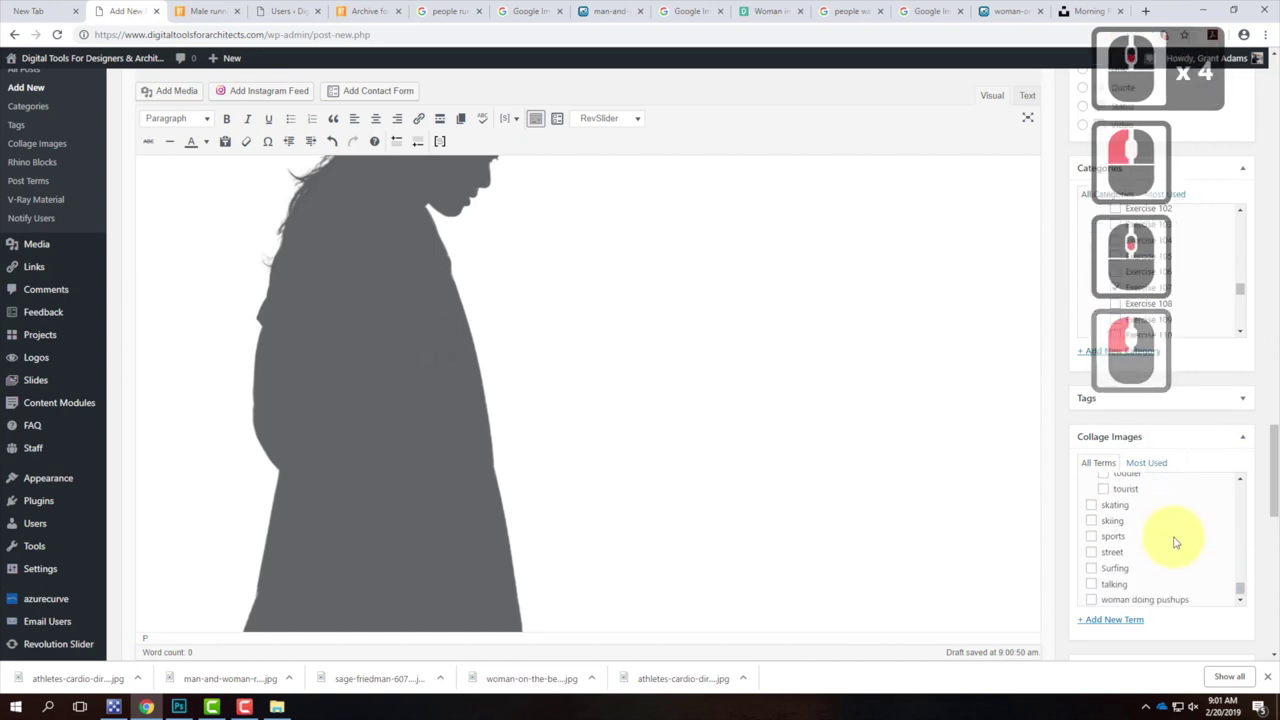
pyautogui.scroll(-2, 1170, 536)
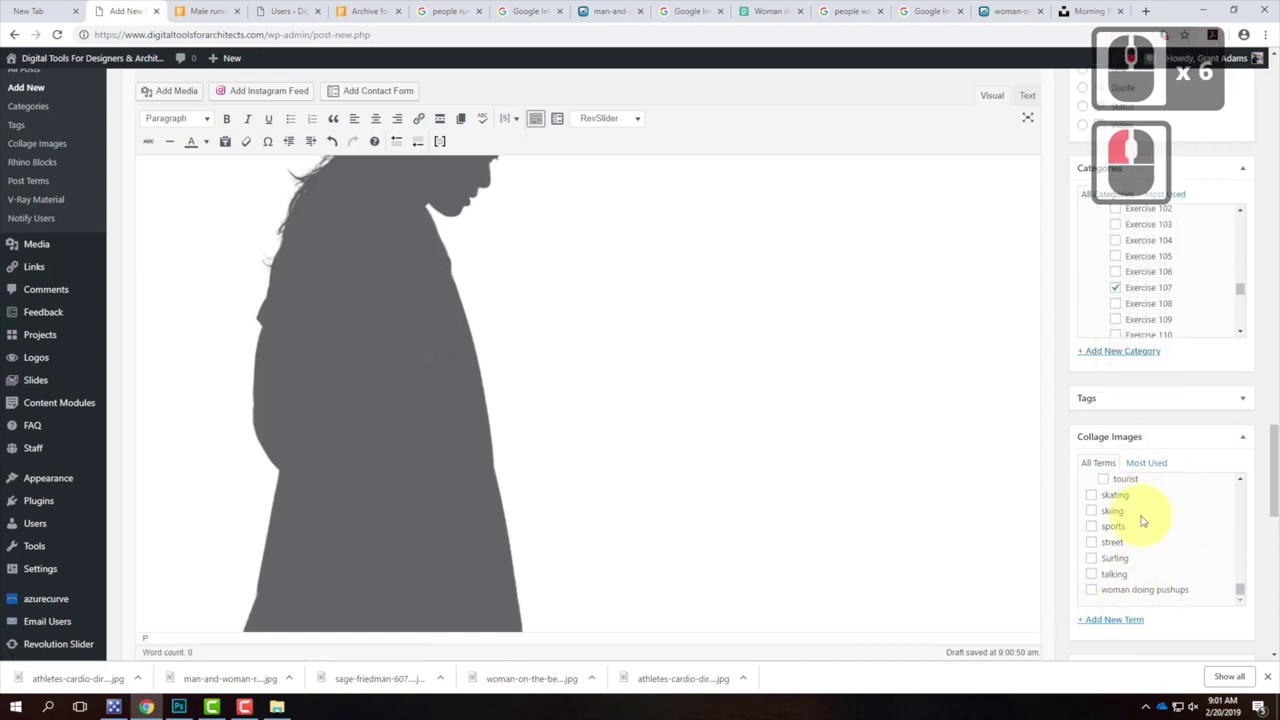
pyautogui.scroll(9, 1143, 508)
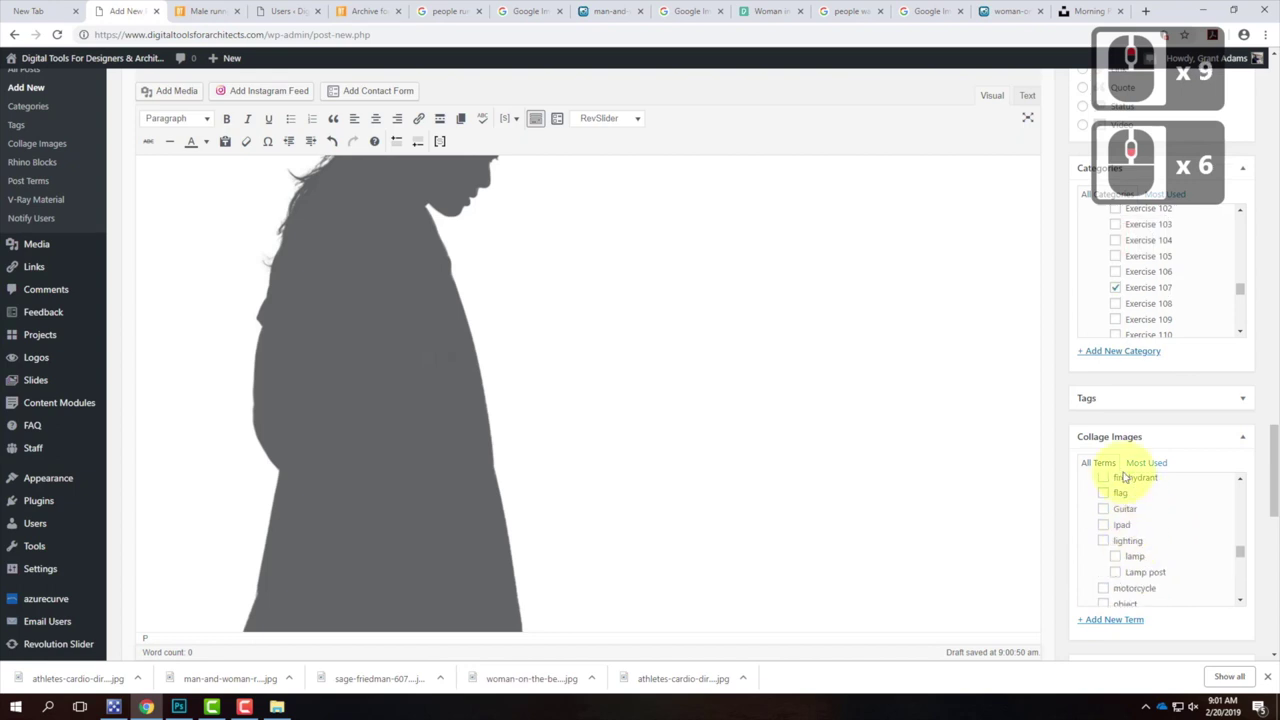
pyautogui.click(1107, 622)
pyautogui.click(1112, 650)
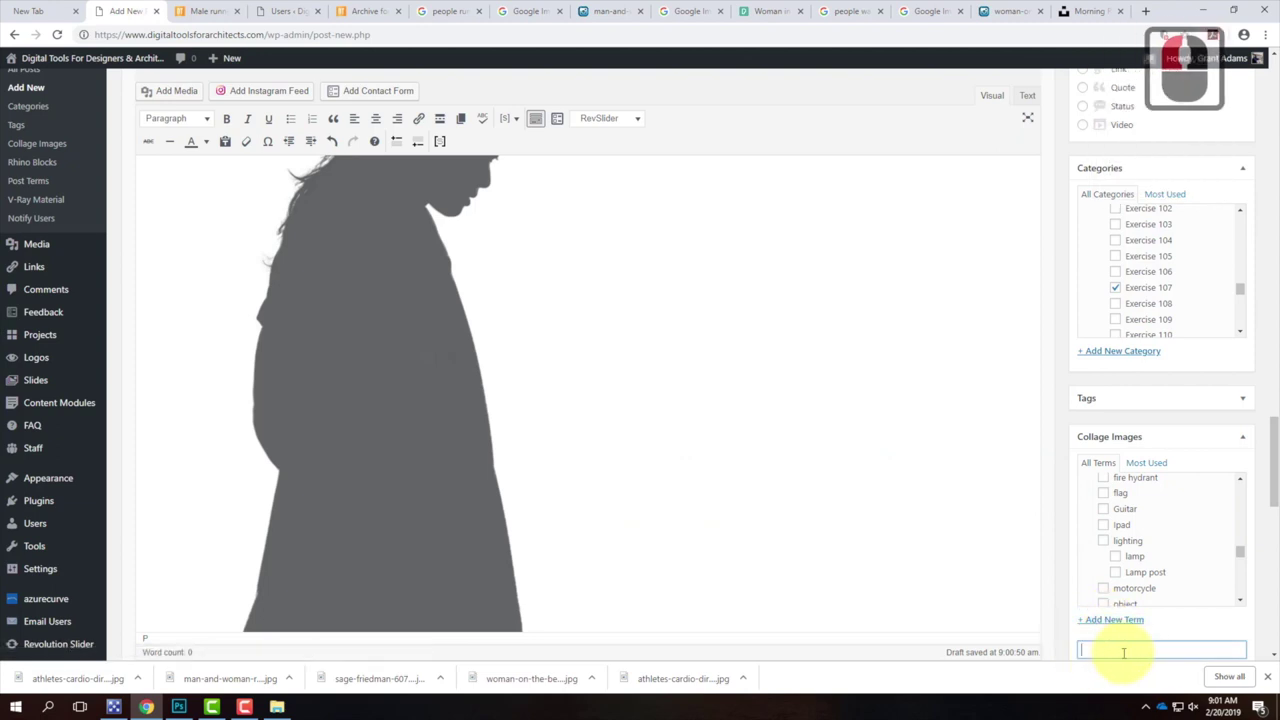
# - Publish the coat cutout post, dismissing the proofreading notice, and look over its images
pyautogui.moveTo(1272, 448); pyautogui.dragTo(1266, 400)
pyautogui.click(1222, 335)
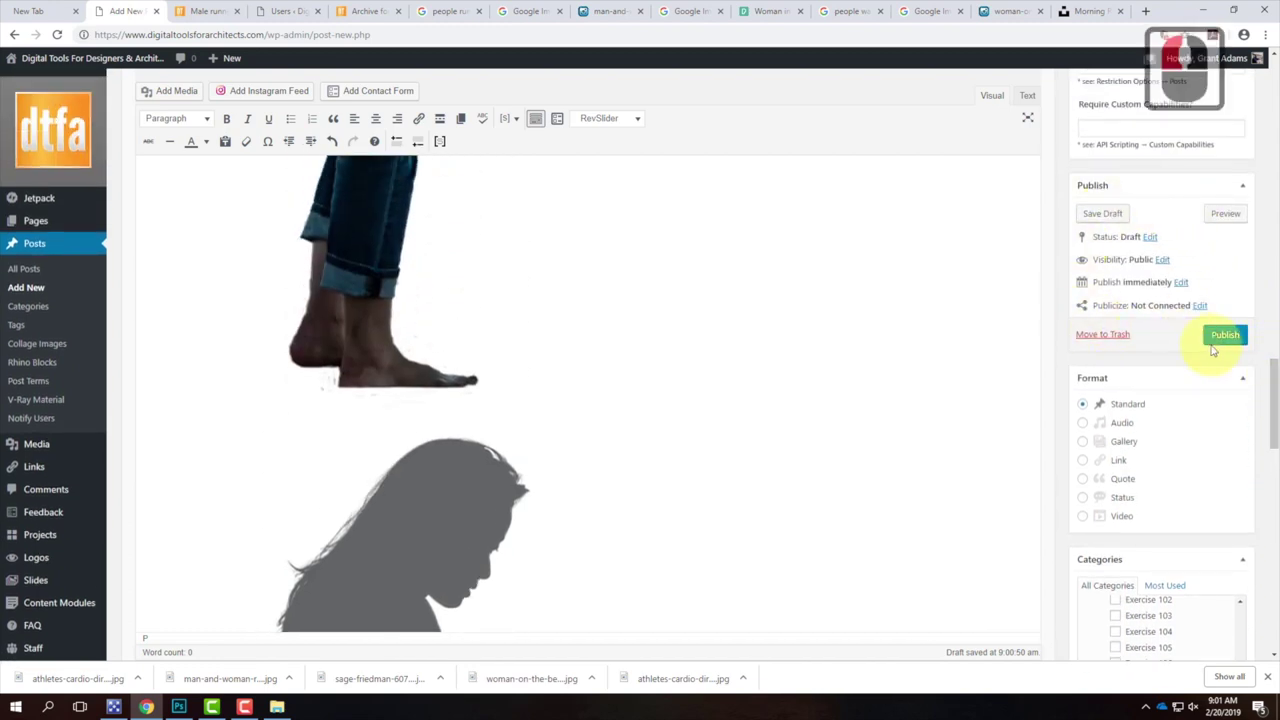
pyautogui.click(1222, 340)
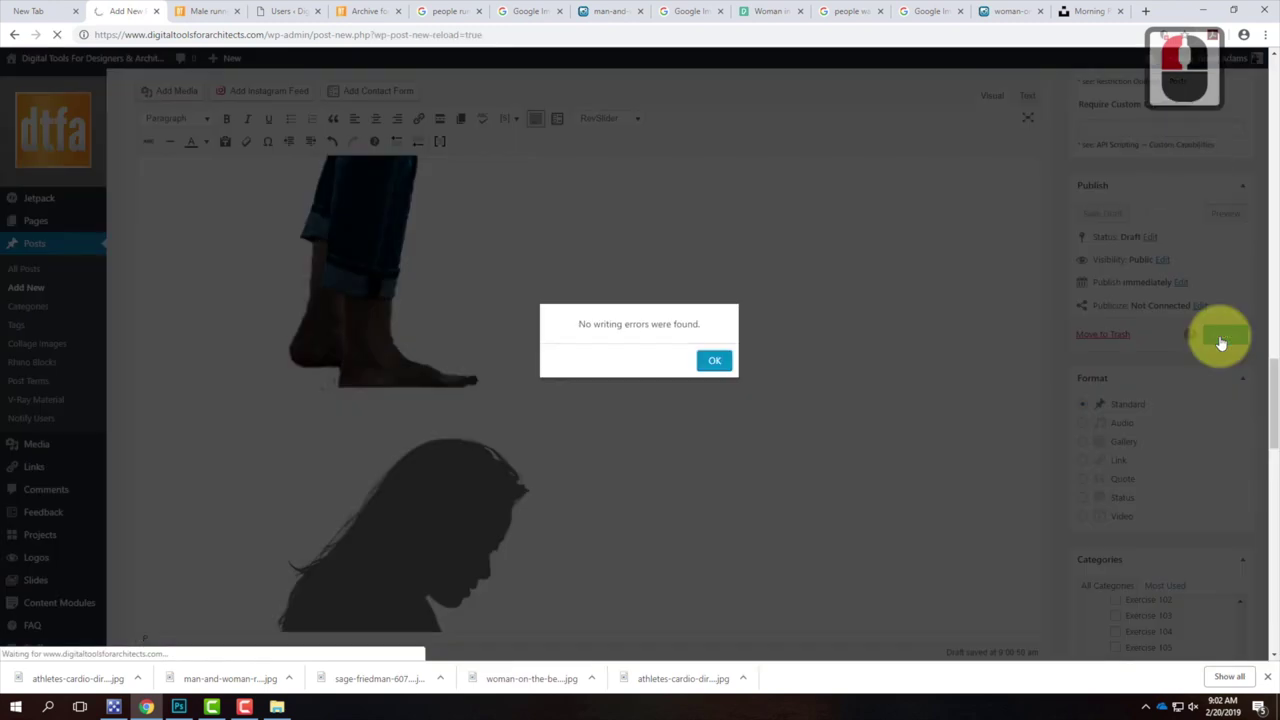
pyautogui.click(716, 362)
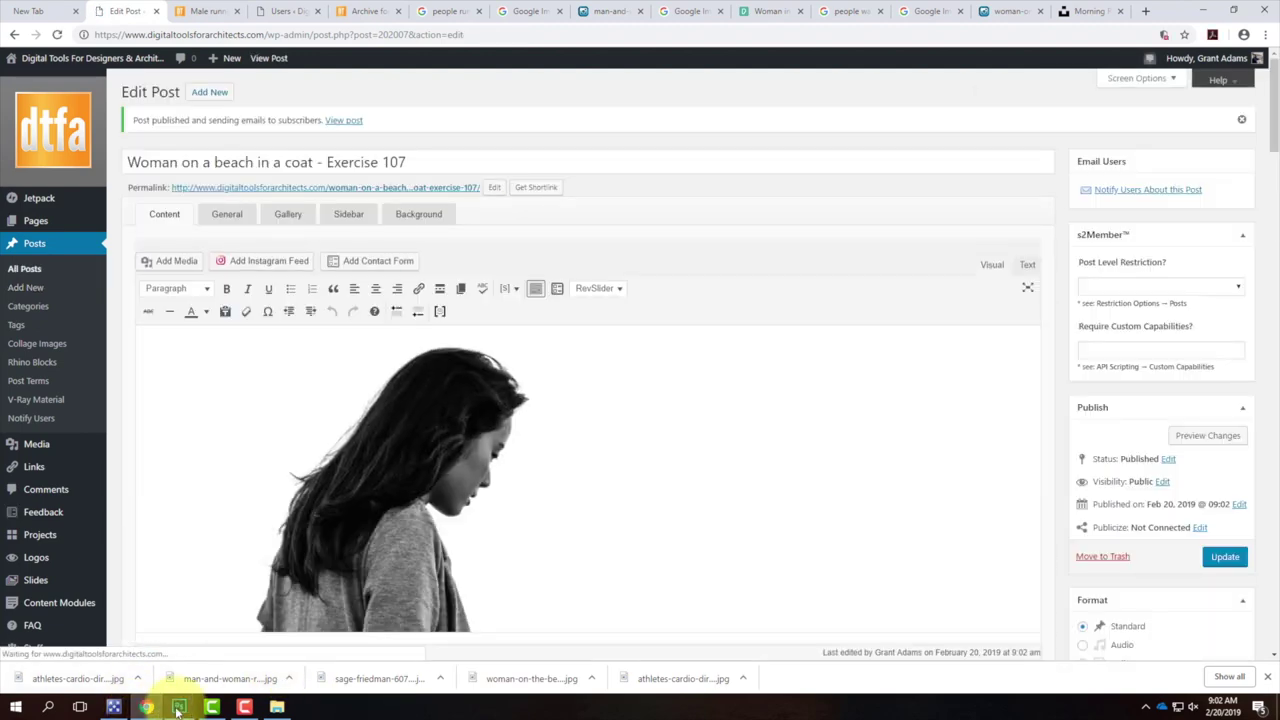
pyautogui.scroll(-20, 373, 523)
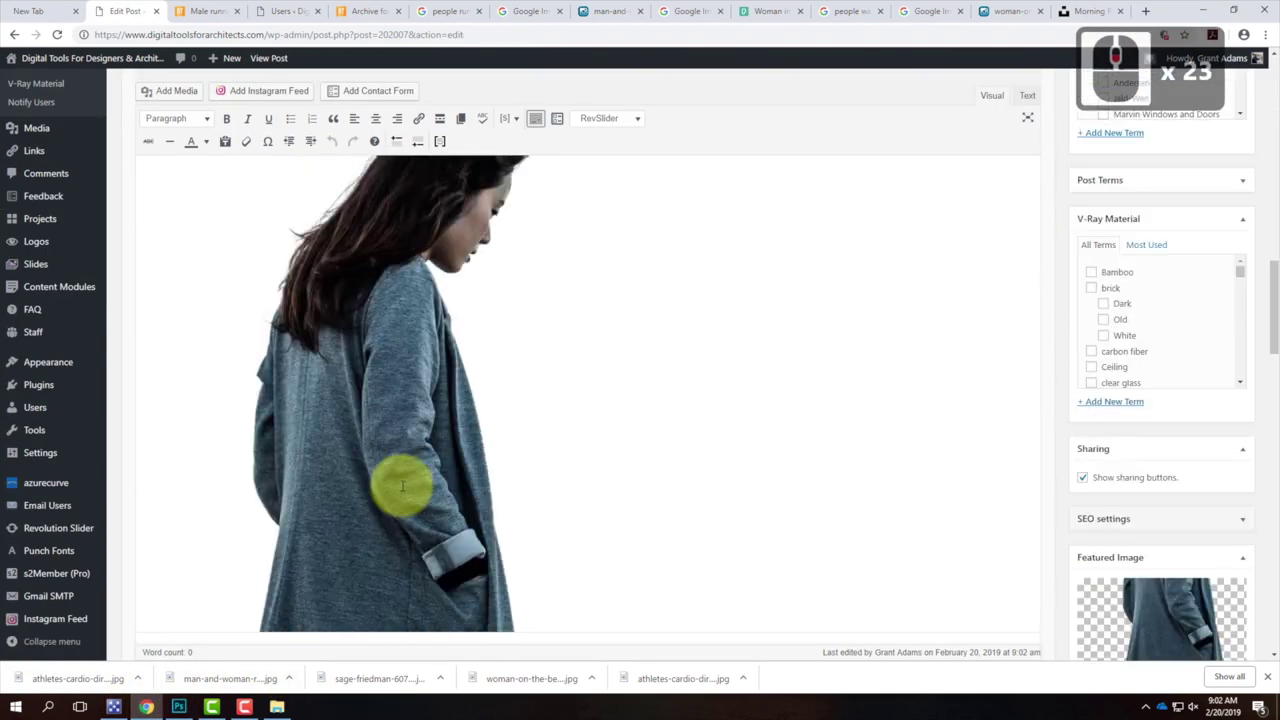
pyautogui.scroll(-20, 403, 490)
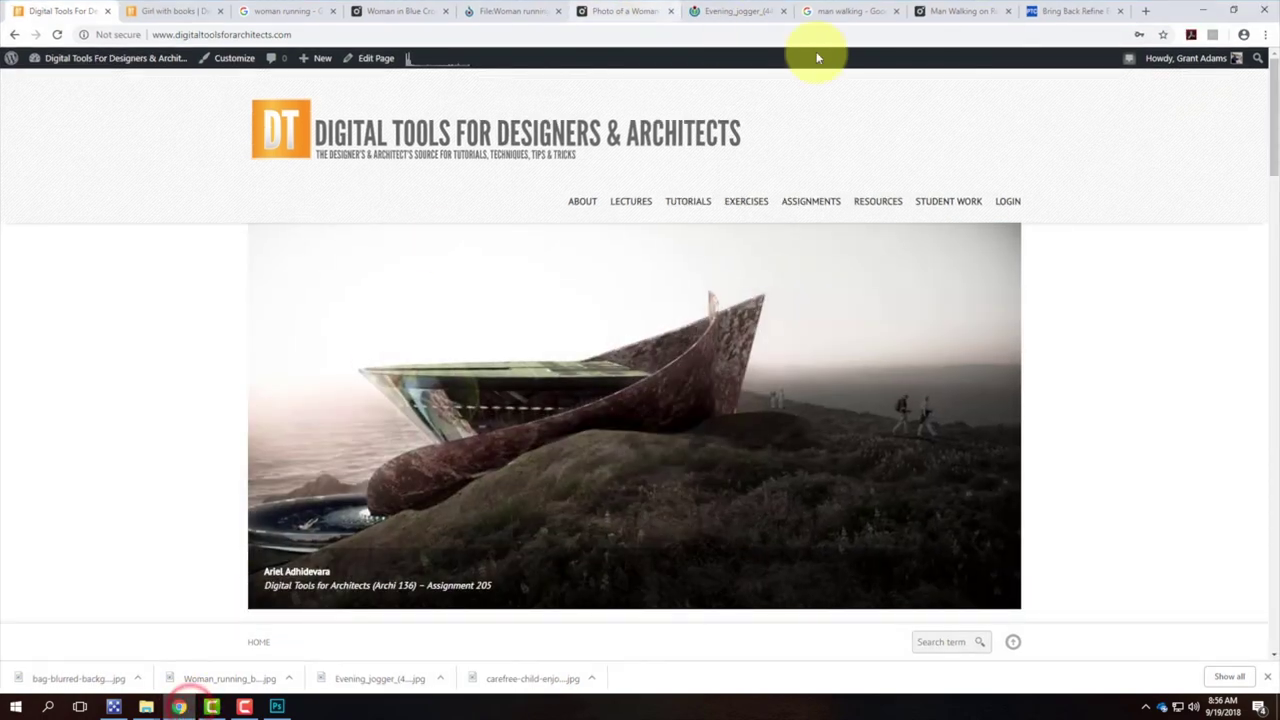
# - Open the Creative Commons search site, search.creativecommons.org, in a new browser tab
pyautogui.click(1145, 11)
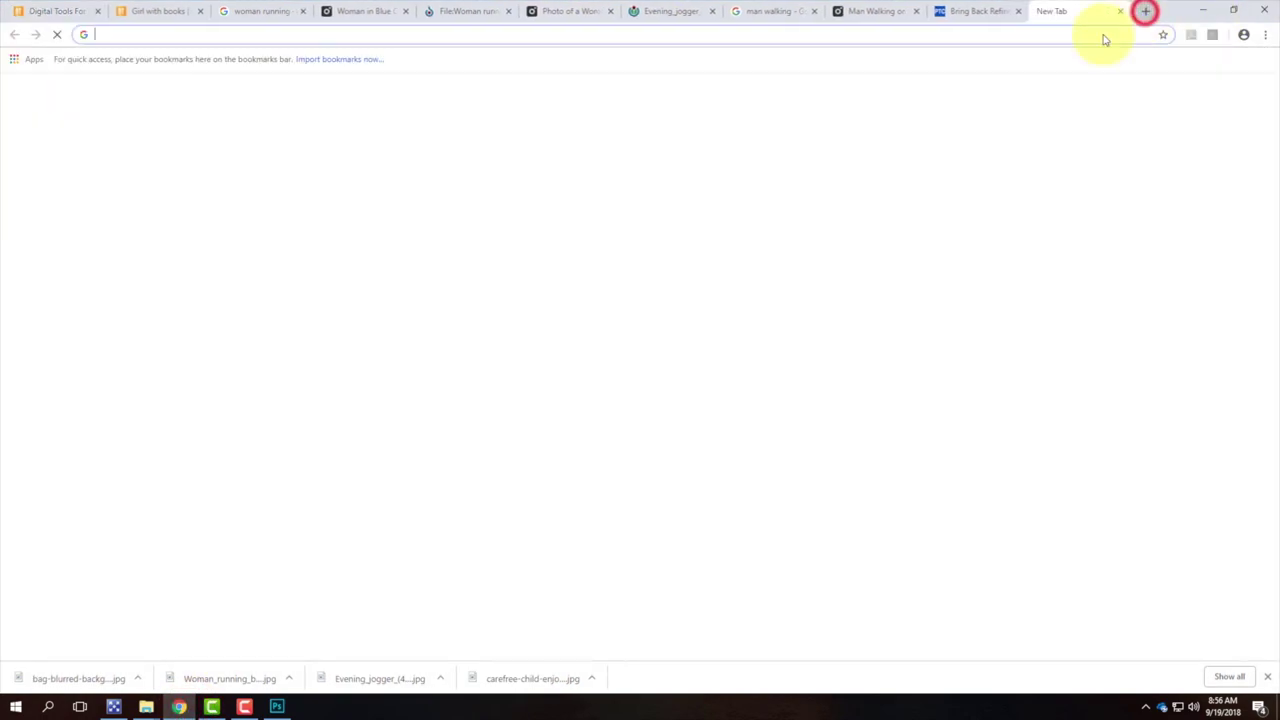
pyautogui.write('sear')
pyautogui.press('Return')
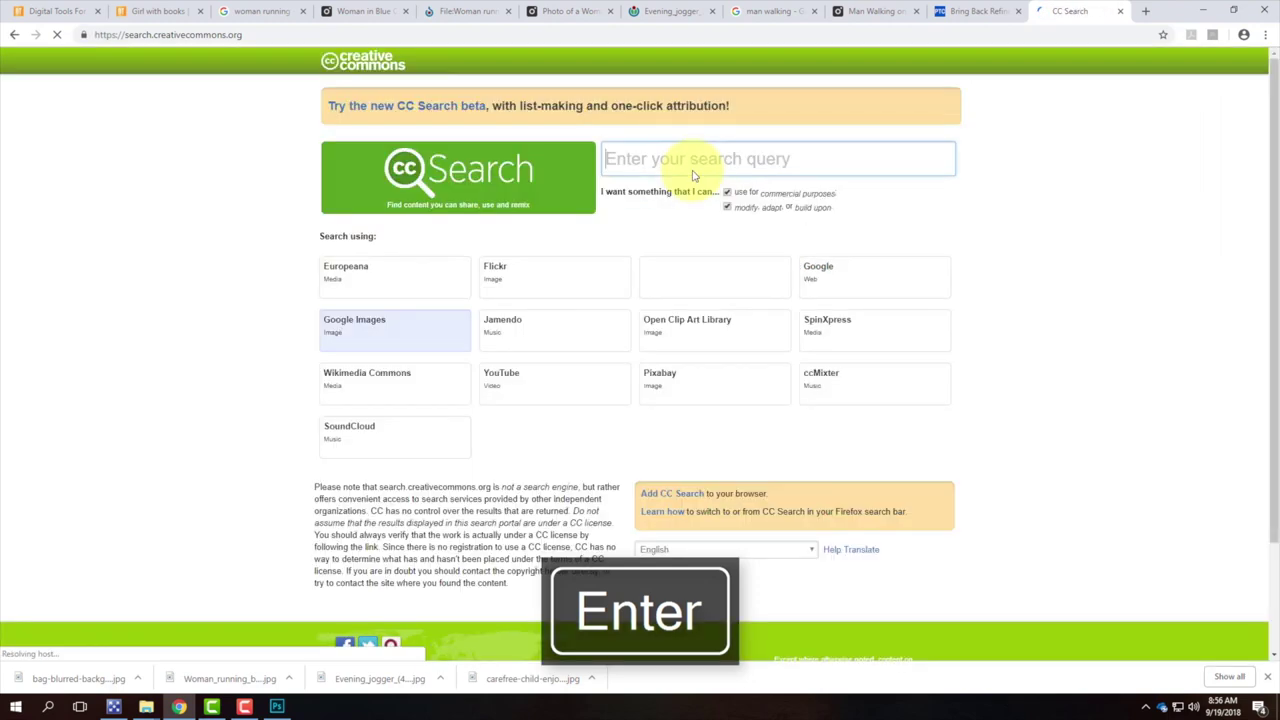
# - Search Google Images through CC Search for "wood plank siding"
pyautogui.click(619, 160)
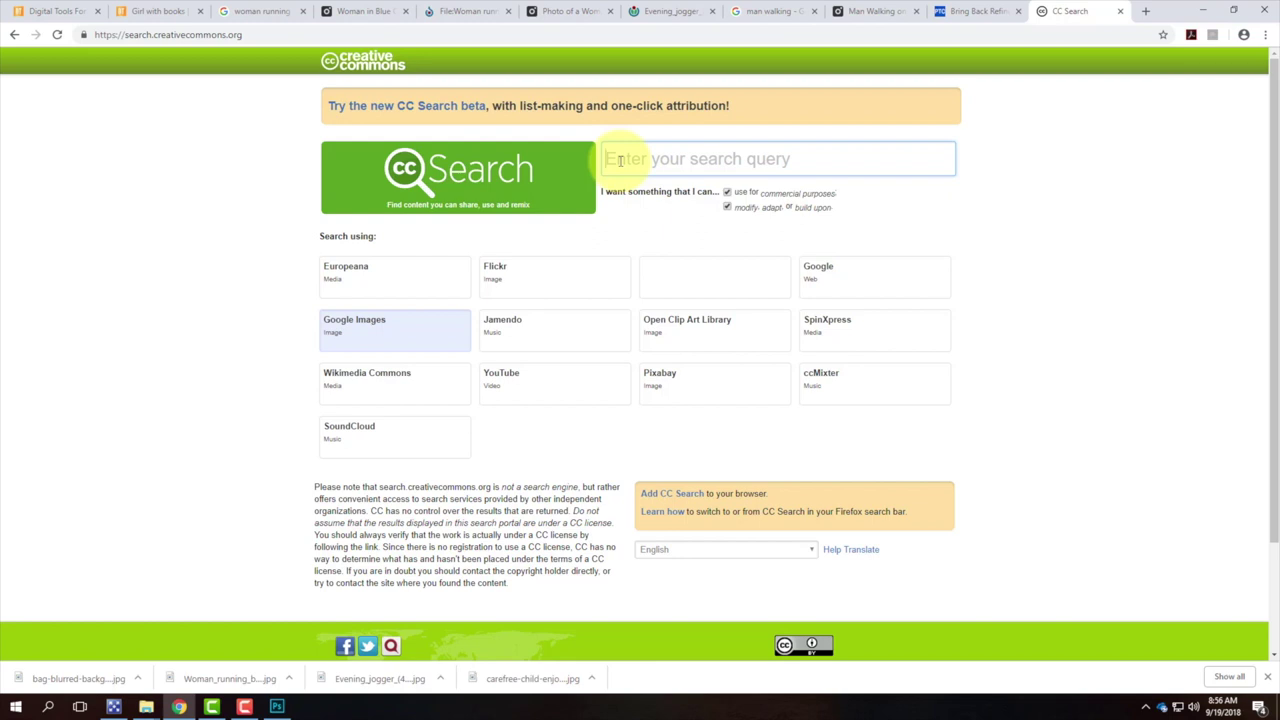
pyautogui.write('W')
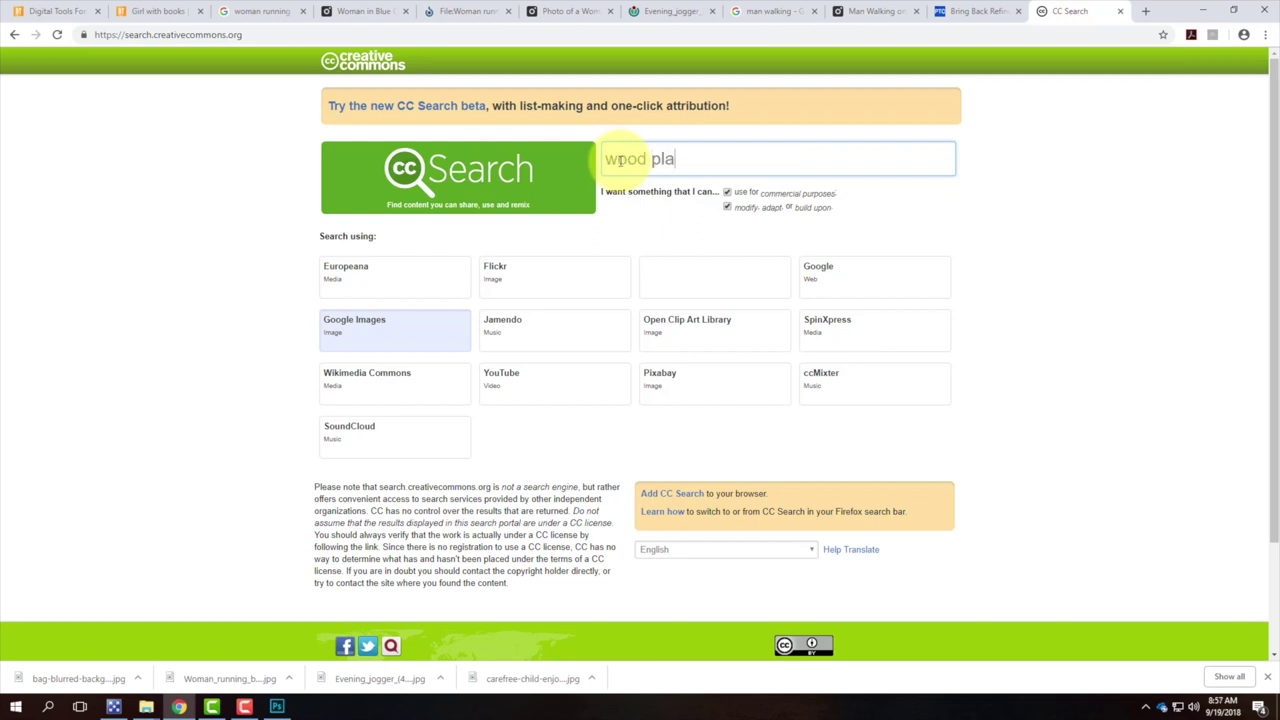
pyautogui.write('ood plank siding')
pyautogui.press('Return')
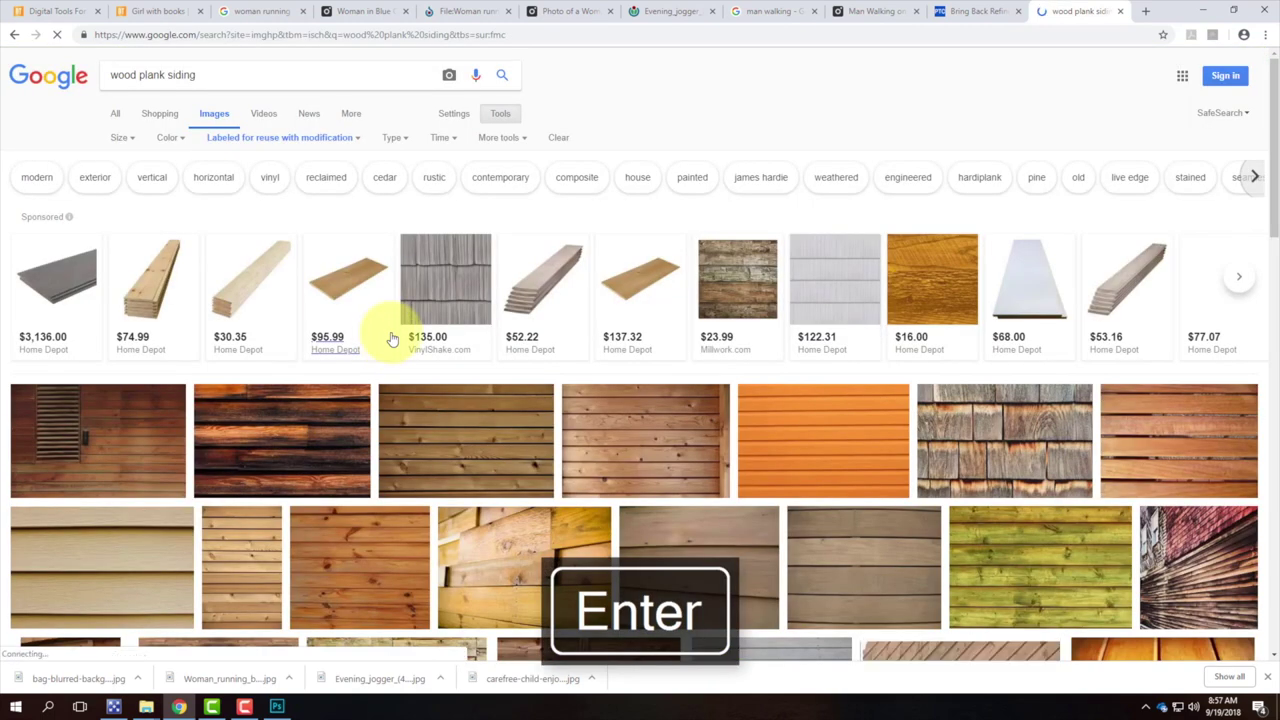
# - Limit the image results to sizes larger than 2 MP (1600×1200)
pyautogui.moveTo(307, 300)
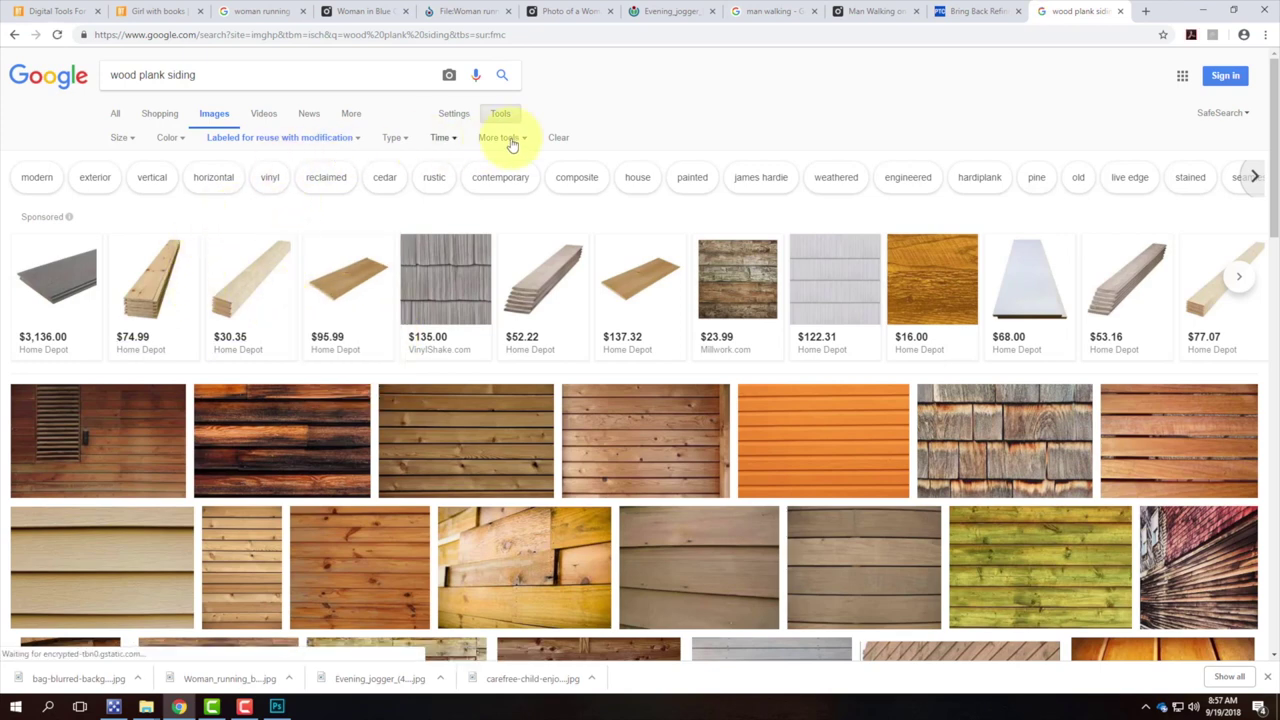
pyautogui.click(123, 140)
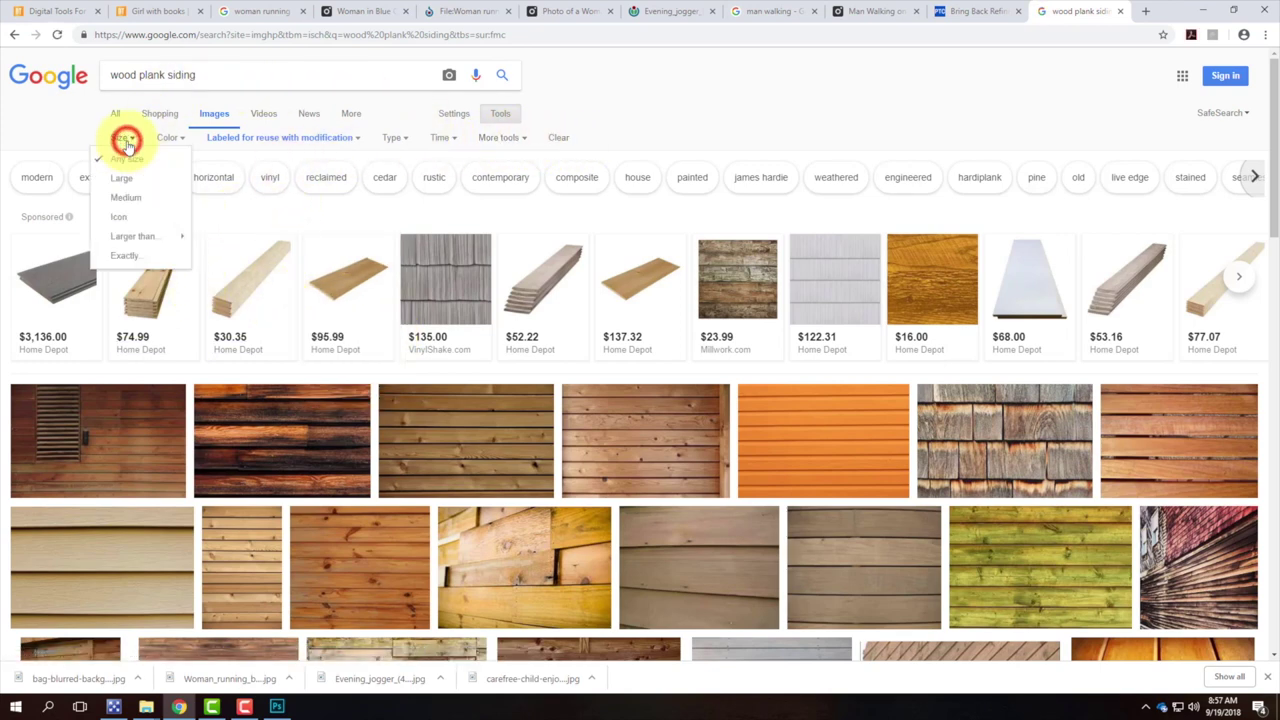
pyautogui.moveTo(133, 236)
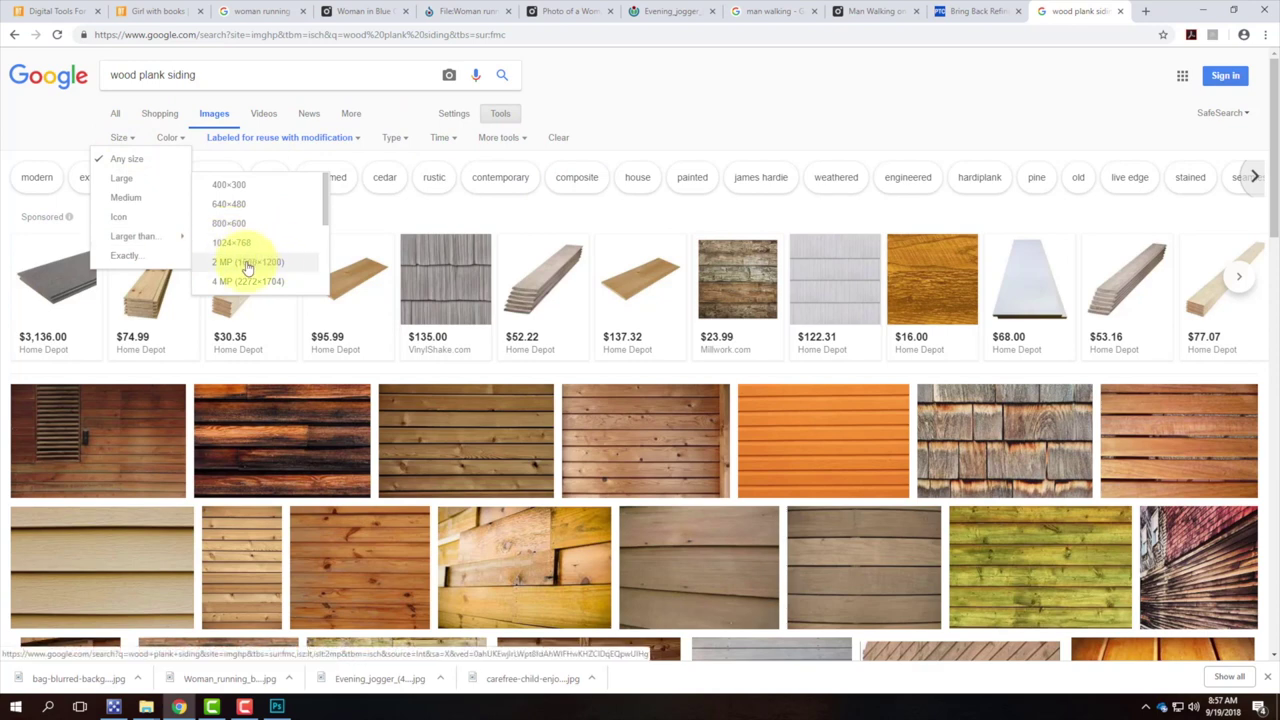
pyautogui.click(247, 263)
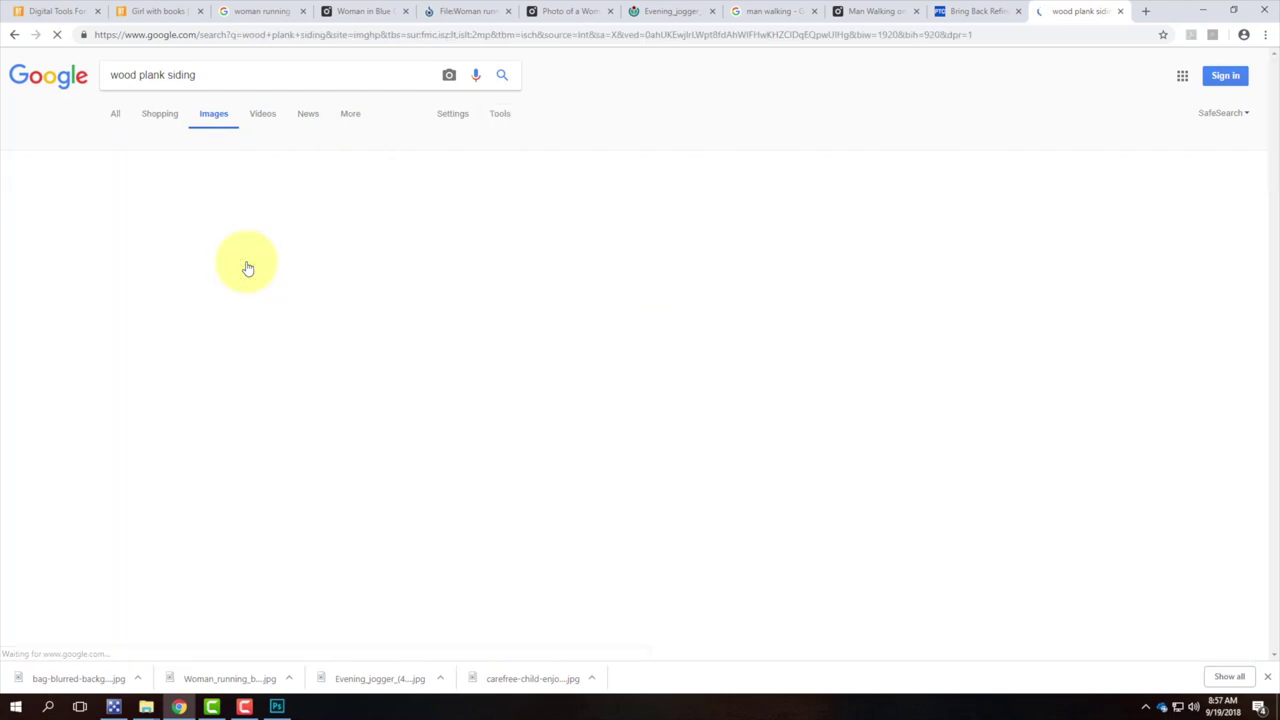
# - Look through the wood plank results and open the brown horizontal plank image from pixnio.com in a new tab
pyautogui.scroll(-2, 300, 266)
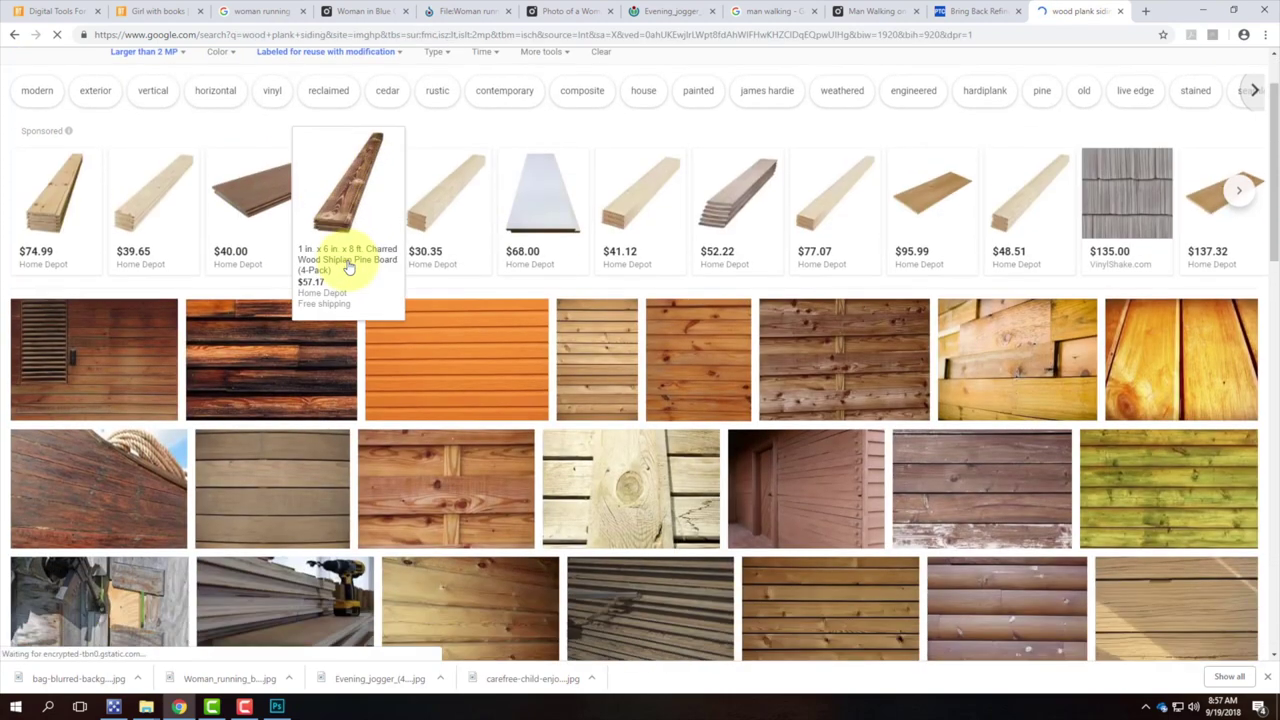
pyautogui.scroll(-4, 348, 266)
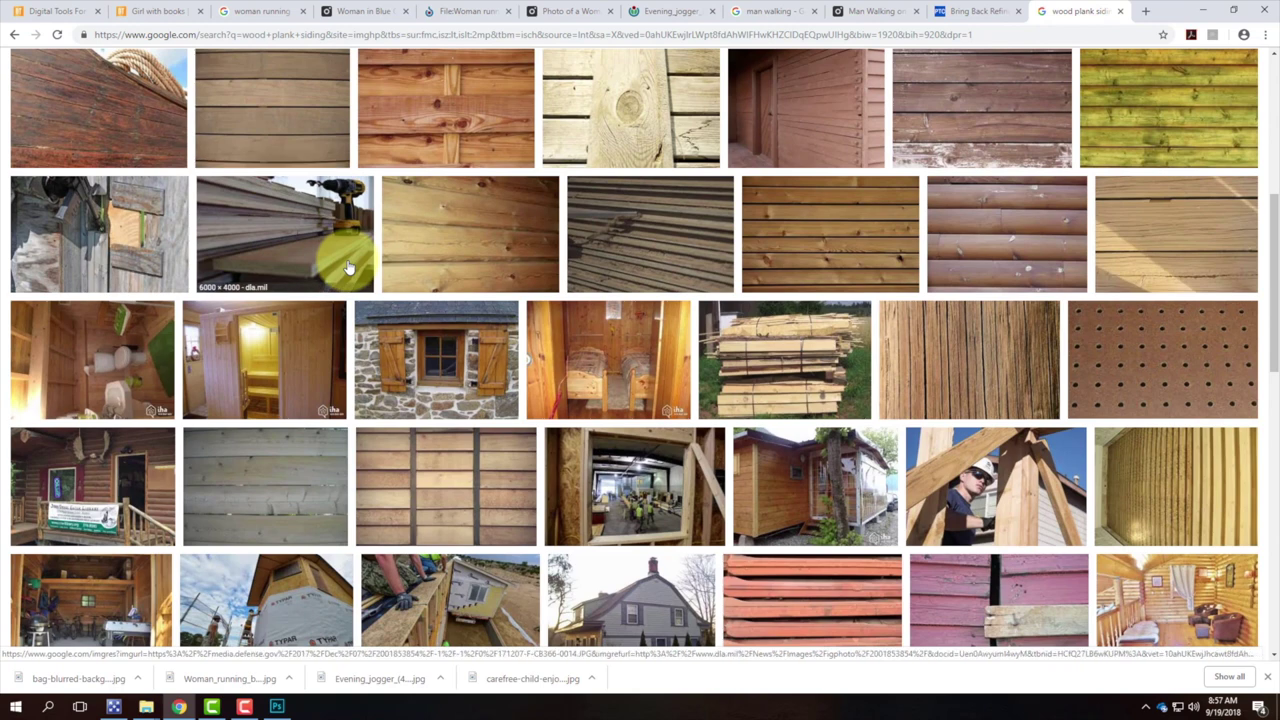
pyautogui.scroll(-3, 348, 266)
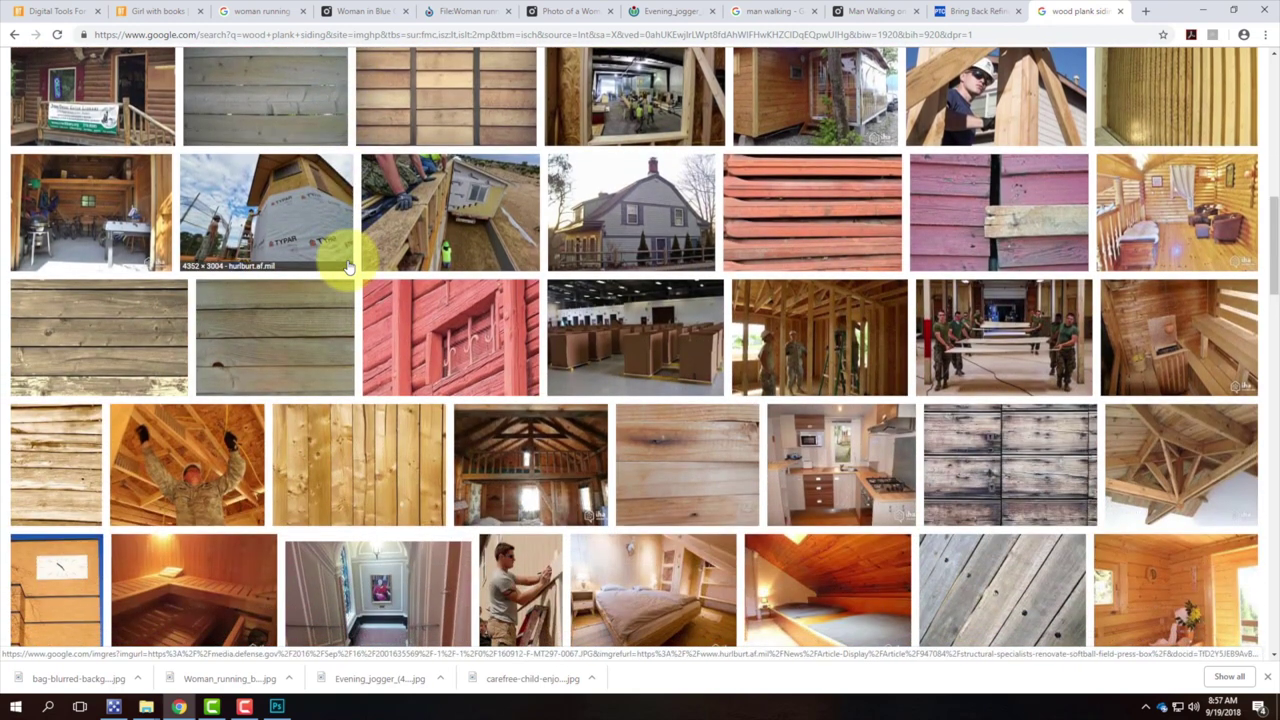
pyautogui.scroll(-1, 348, 266)
pyautogui.scroll(-1, 100, 280)
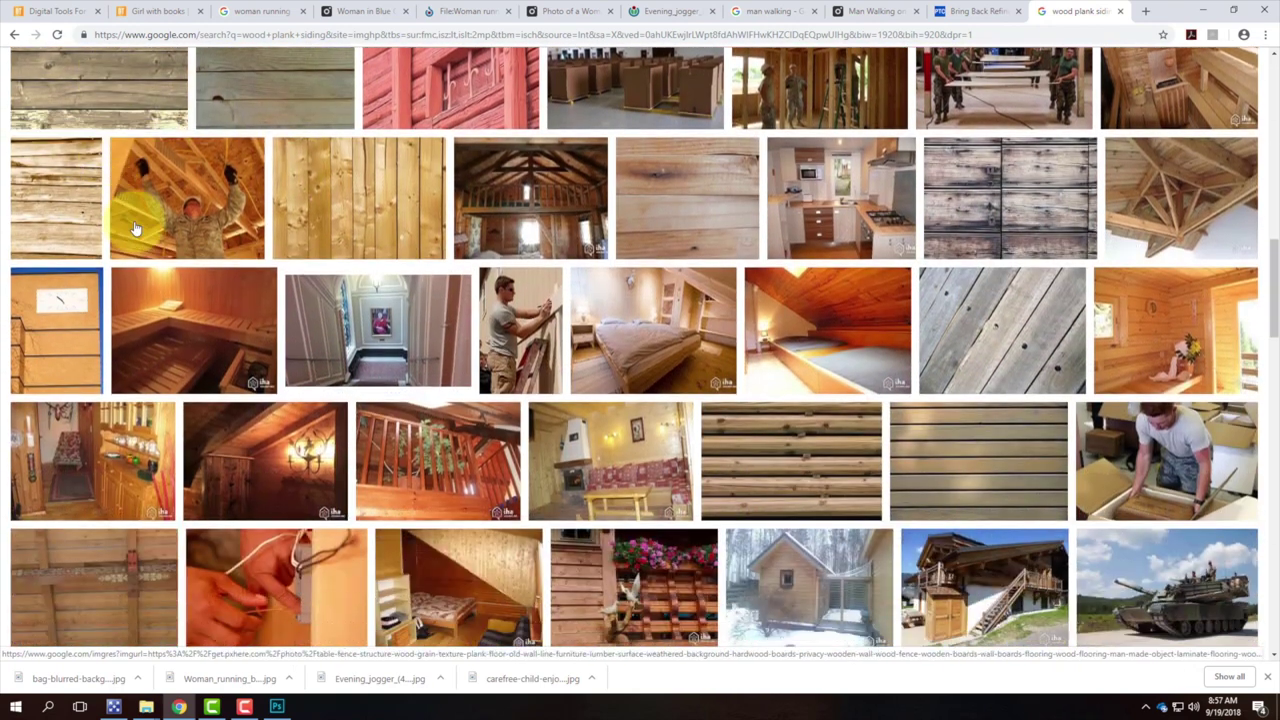
pyautogui.scroll(2, 115, 303)
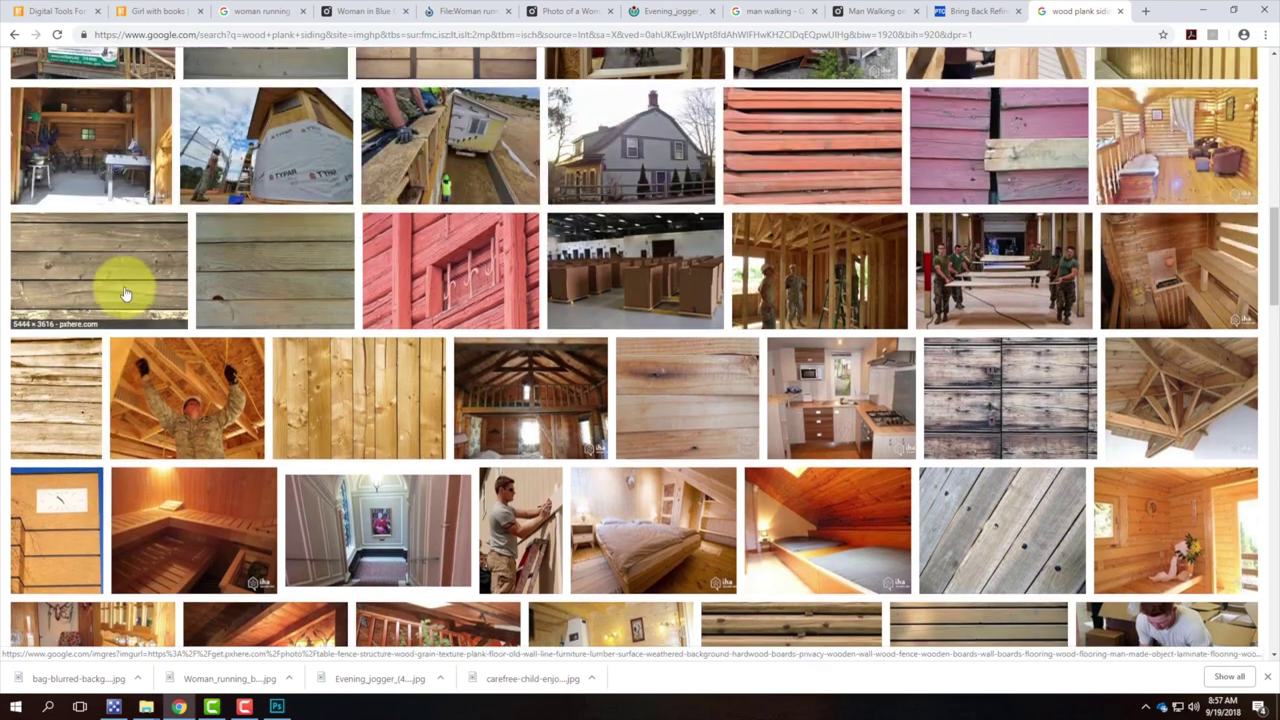
pyautogui.scroll(-5, 128, 312)
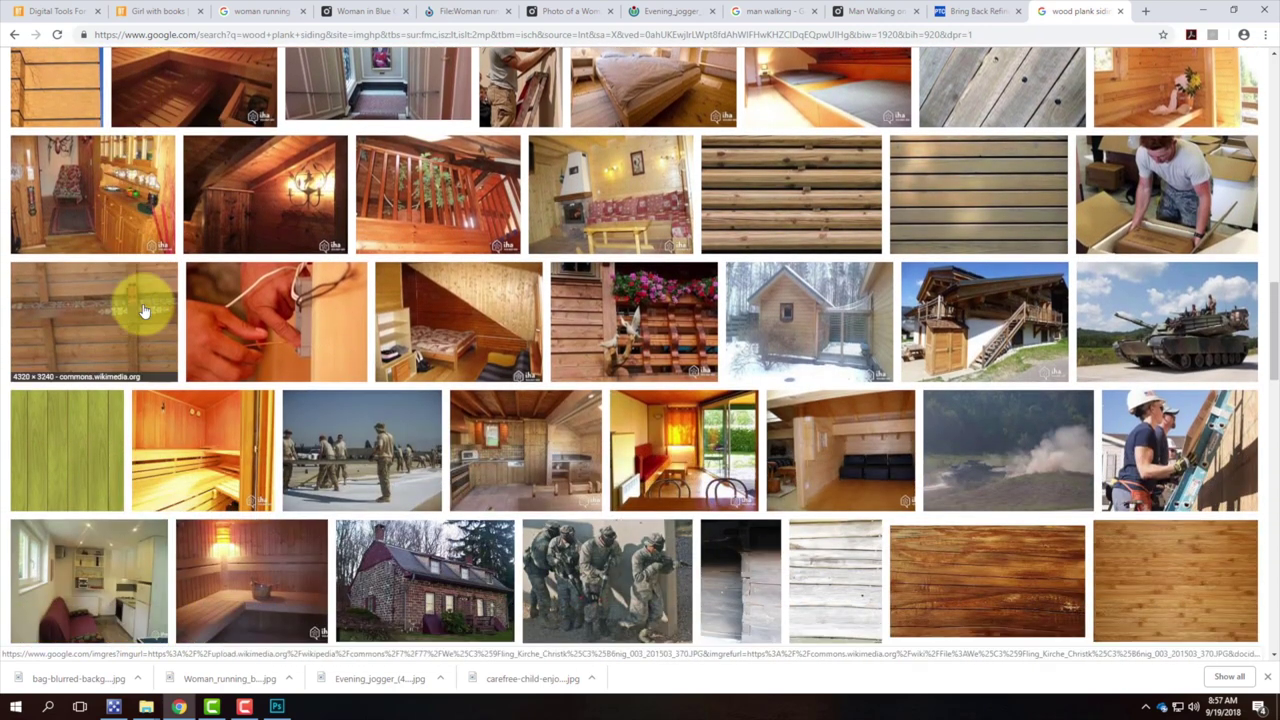
pyautogui.scroll(2, 423, 323)
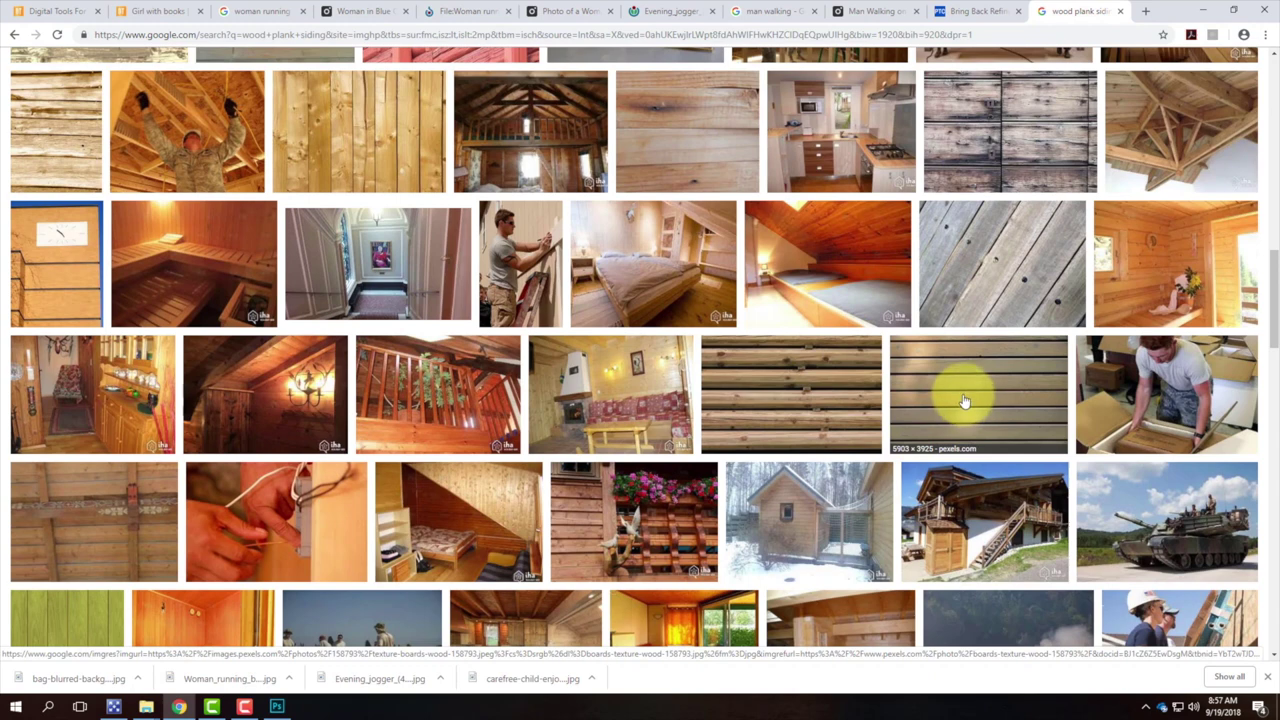
pyautogui.scroll(3, 964, 400)
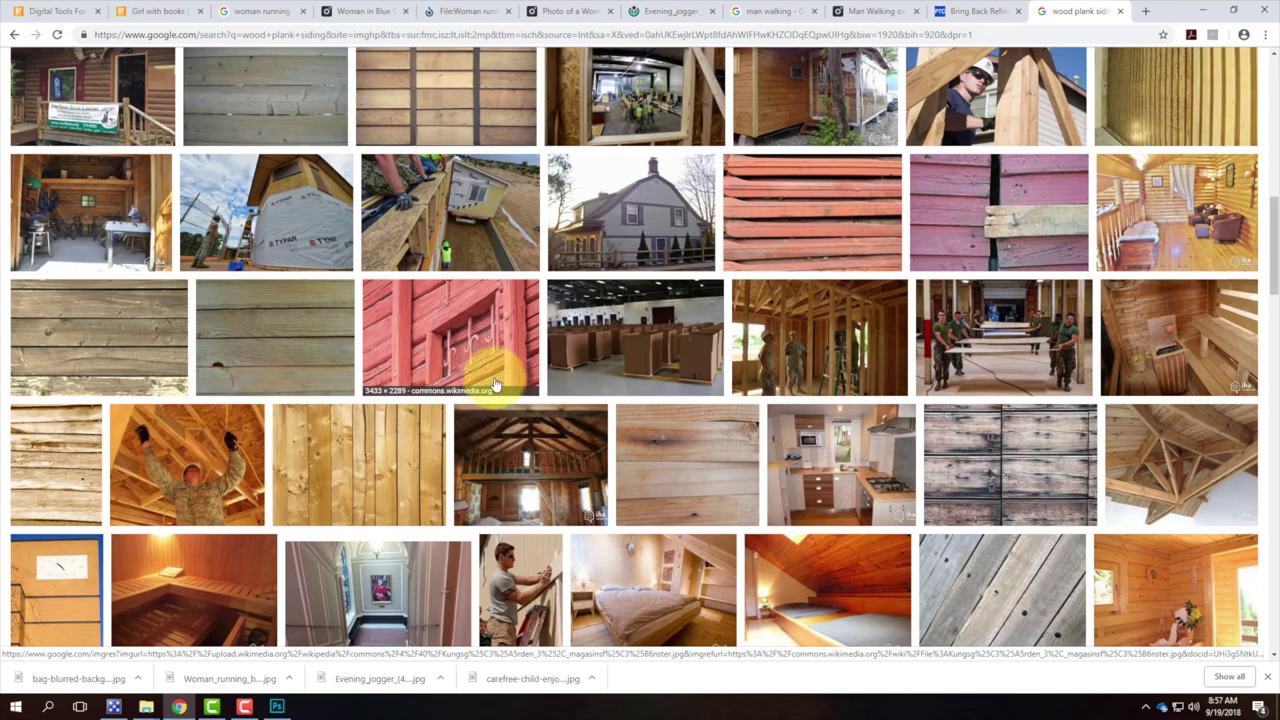
pyautogui.scroll(2, 480, 390)
pyautogui.scroll(1, 340, 425)
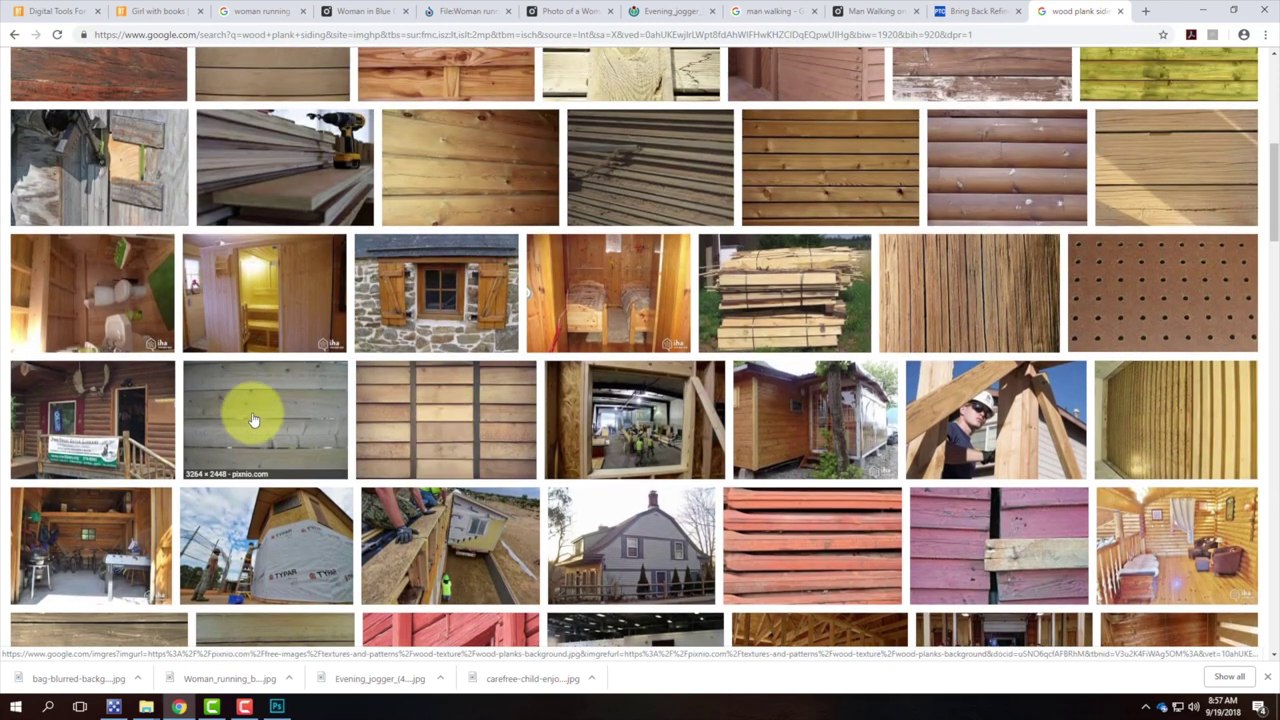
pyautogui.scroll(1, 471, 163)
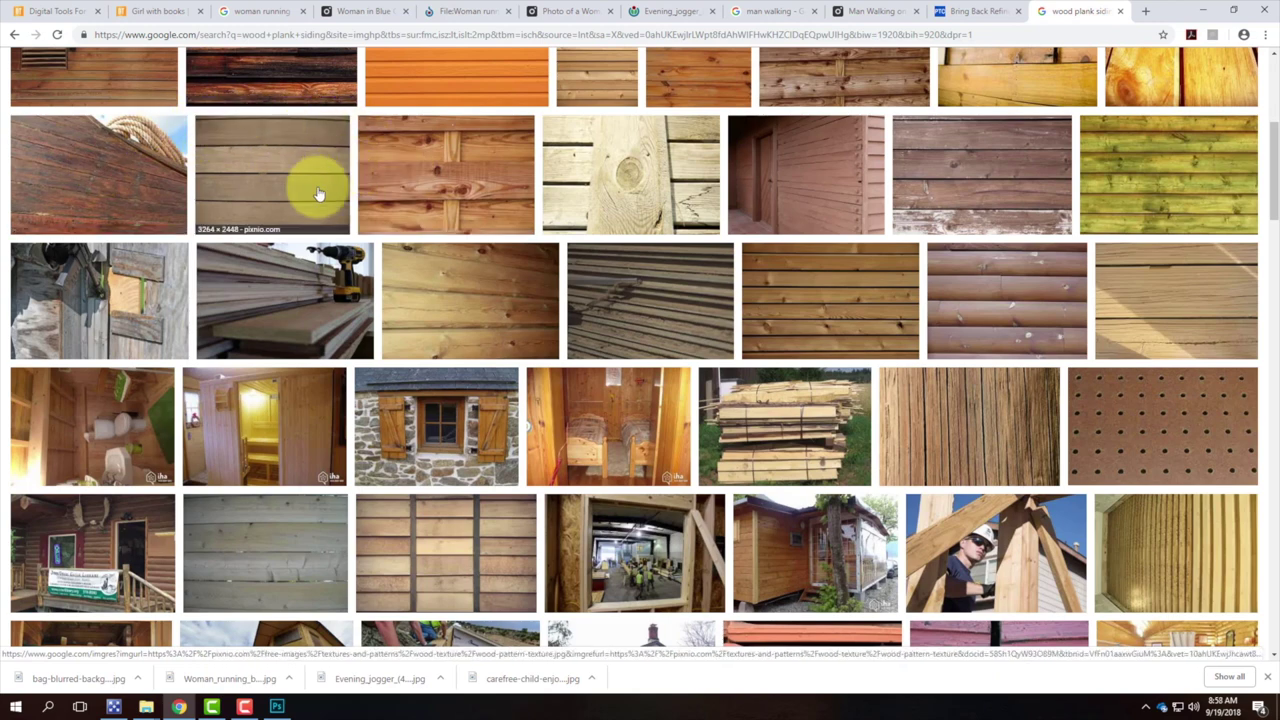
pyautogui.rightClick(270, 162)
pyautogui.click(305, 172)
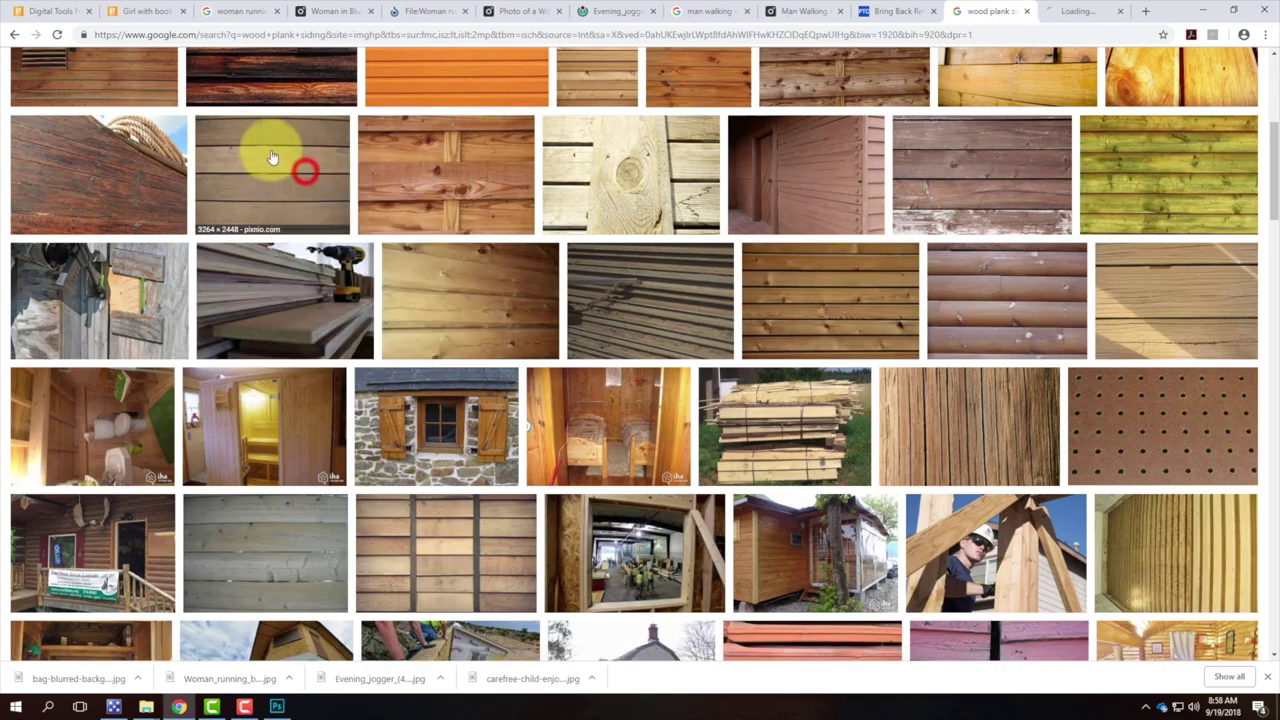
# - Find the tall weathered grey plank image from pxhere.com further down the results and open its source page in a new tab
pyautogui.scroll(-6, 270, 158)
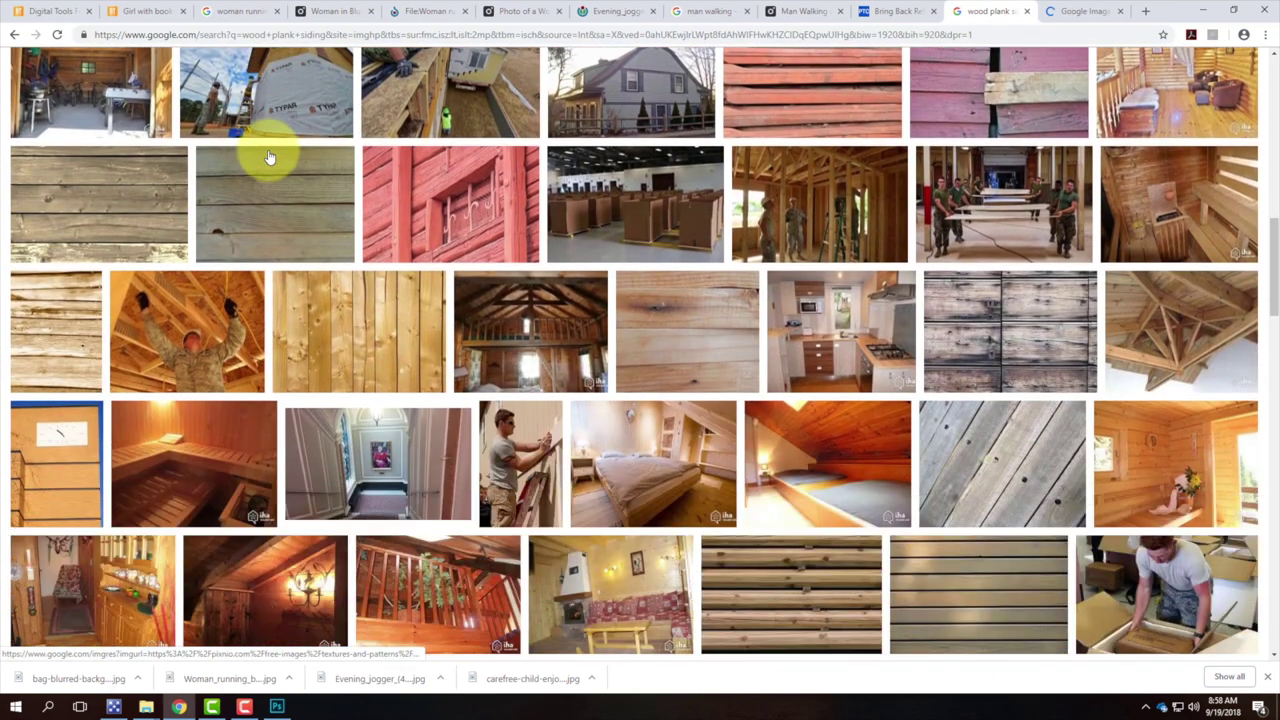
pyautogui.scroll(-2, 709, 271)
pyautogui.scroll(-1, 706, 283)
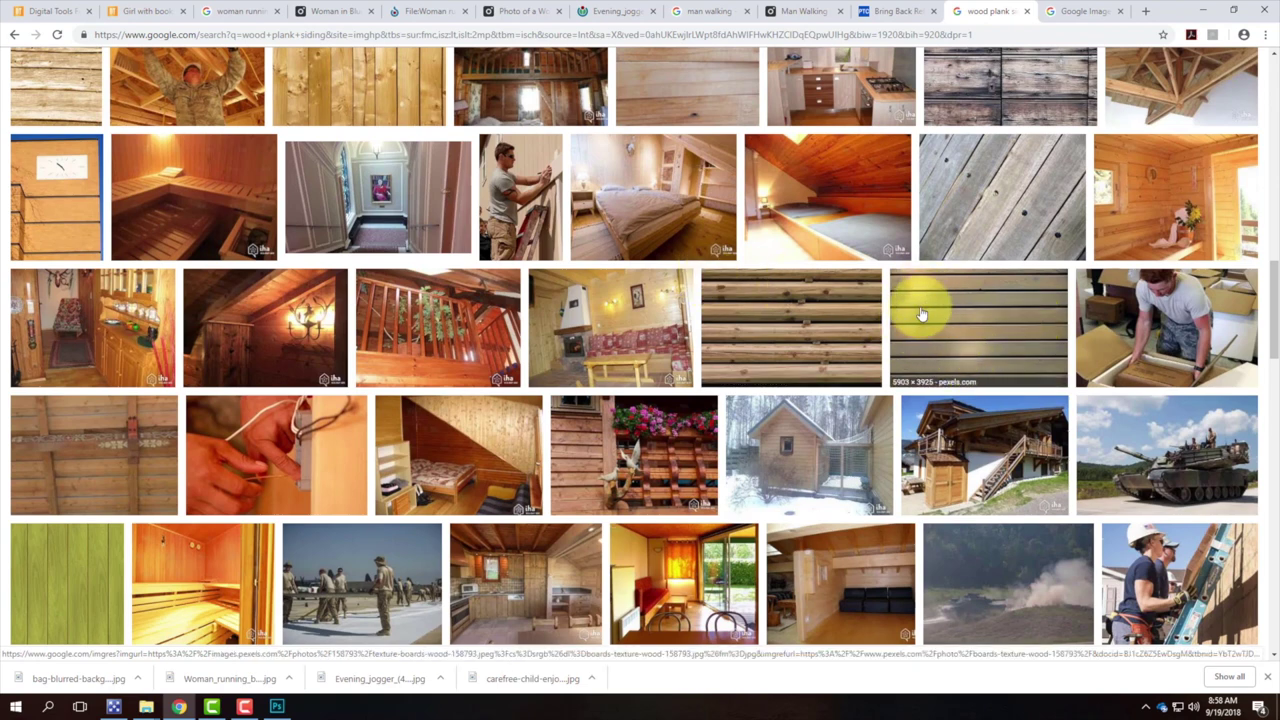
pyautogui.scroll(-6, 922, 315)
pyautogui.scroll(-3, 922, 315)
pyautogui.scroll(-4, 922, 315)
pyautogui.scroll(-5, 922, 313)
pyautogui.scroll(-5, 922, 312)
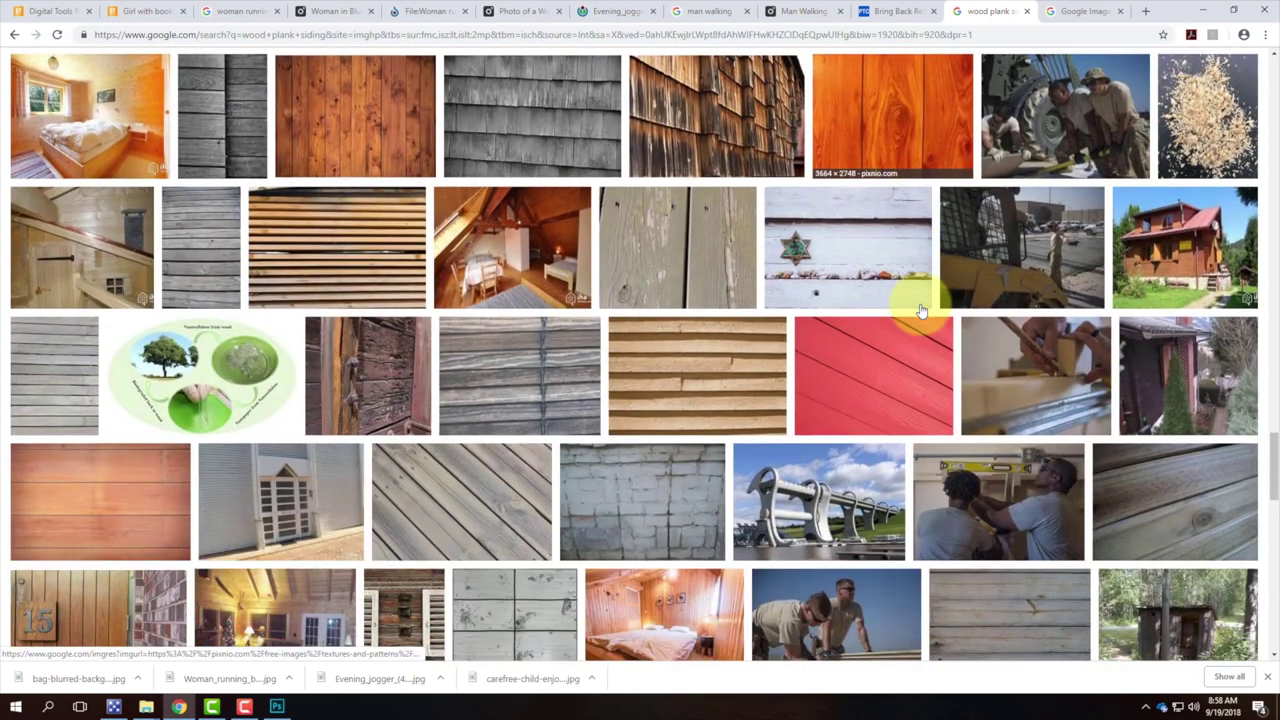
pyautogui.scroll(-2, 922, 312)
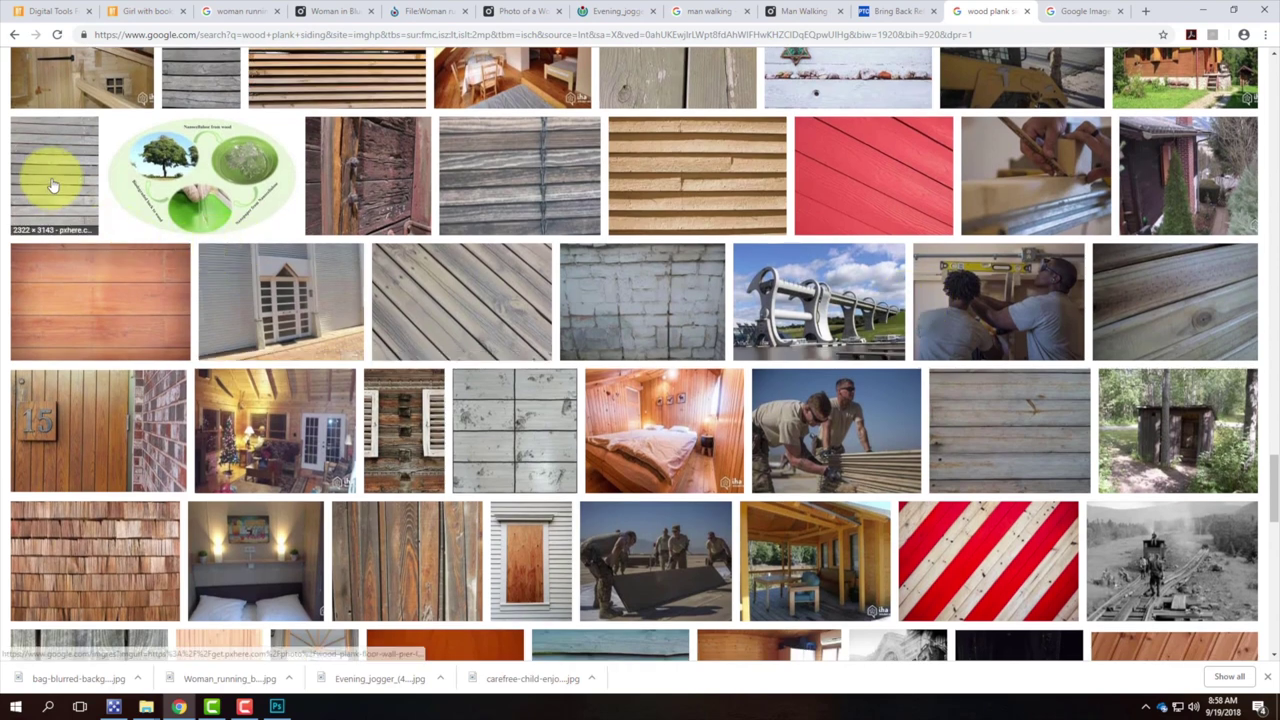
pyautogui.rightClick(51, 179)
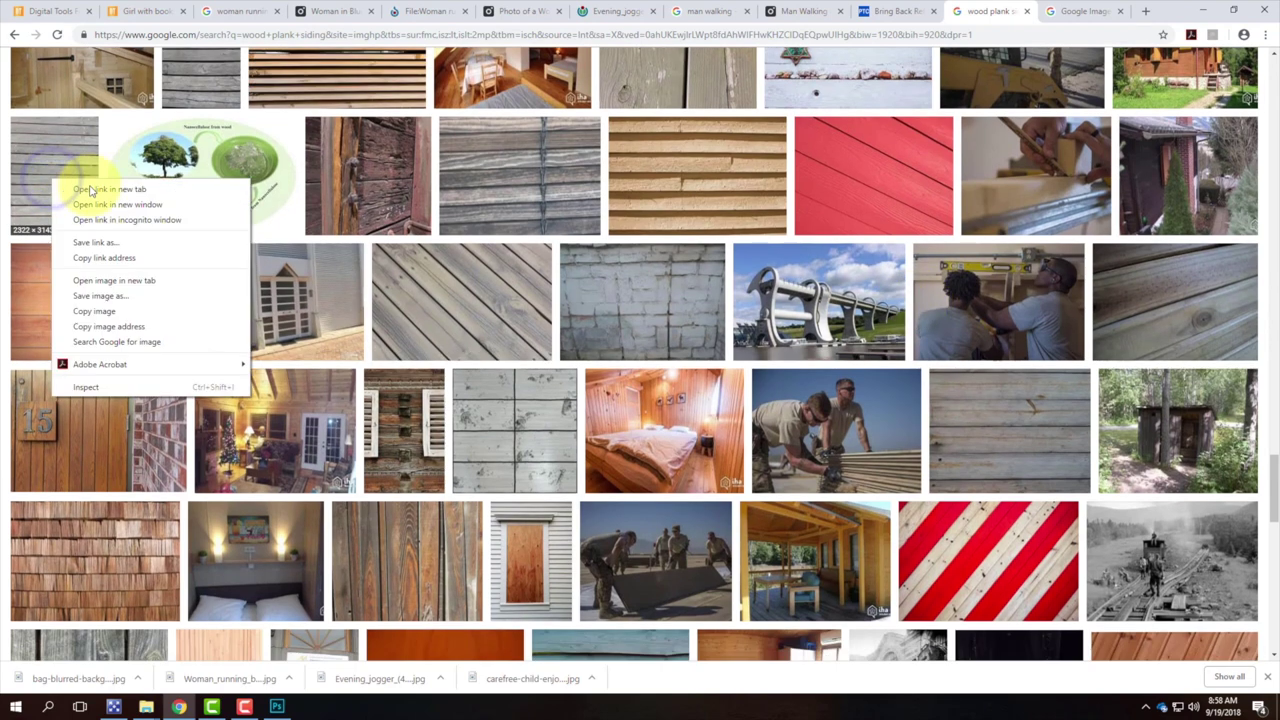
pyautogui.click(49, 154)
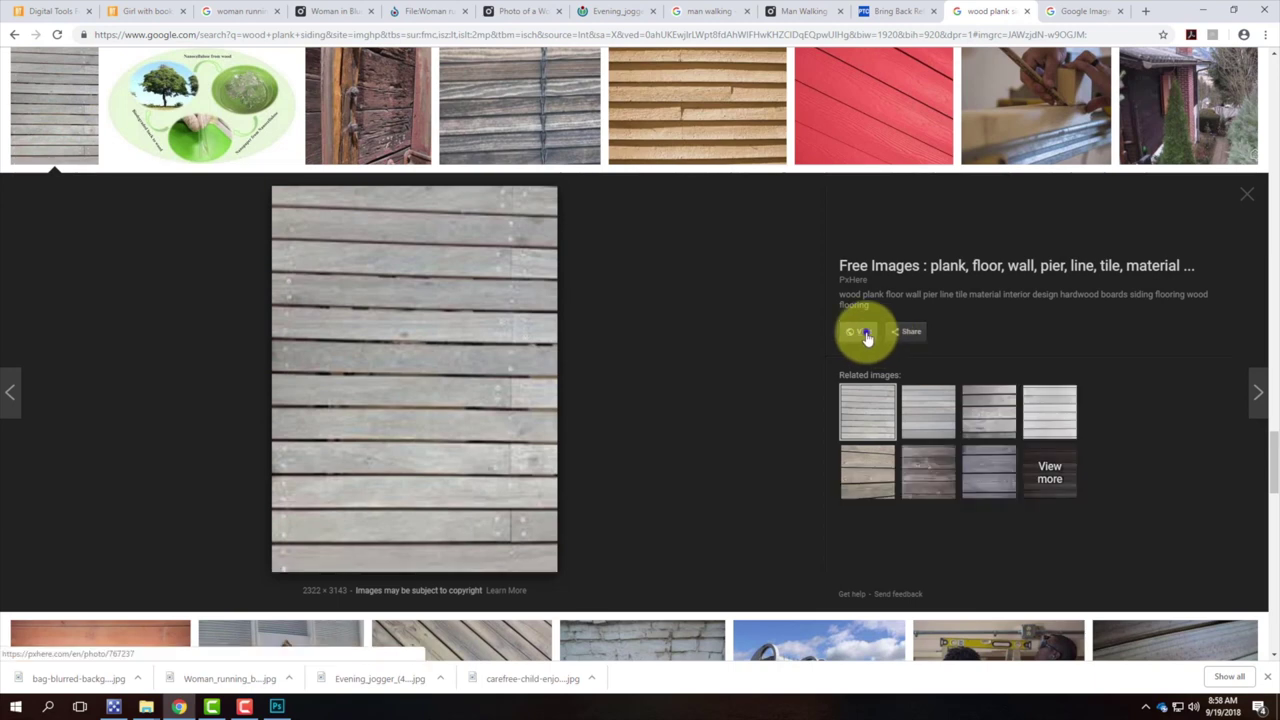
pyautogui.rightClick(866, 335)
pyautogui.click(910, 344)
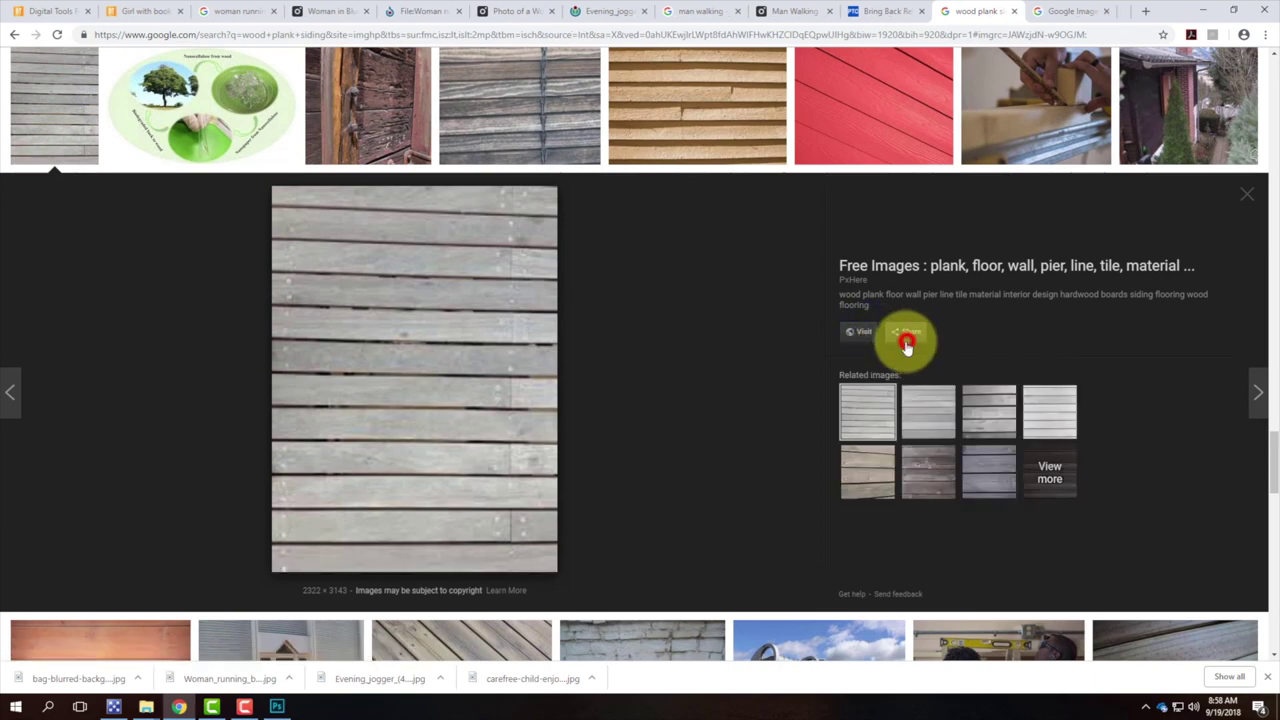
# - Visit the brown plank image's Pixnio page and download the picture at 3264 × 2448
pyautogui.click(998, 14)
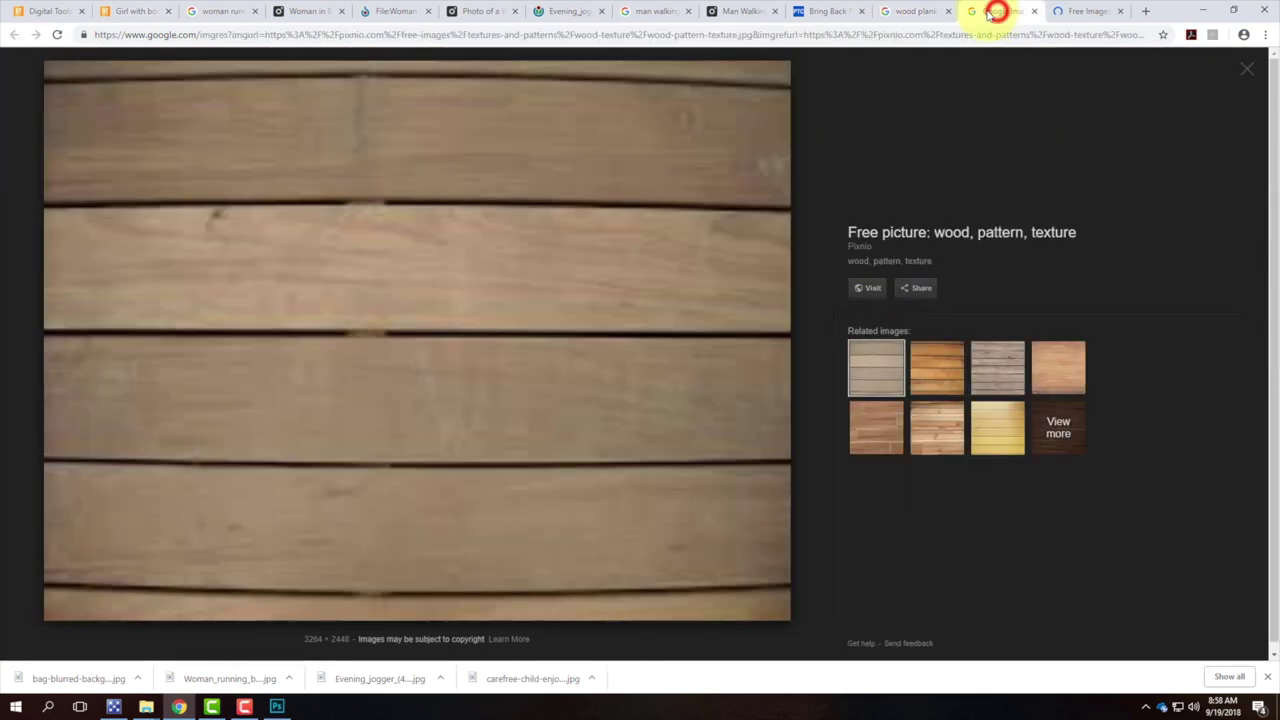
pyautogui.click(870, 289)
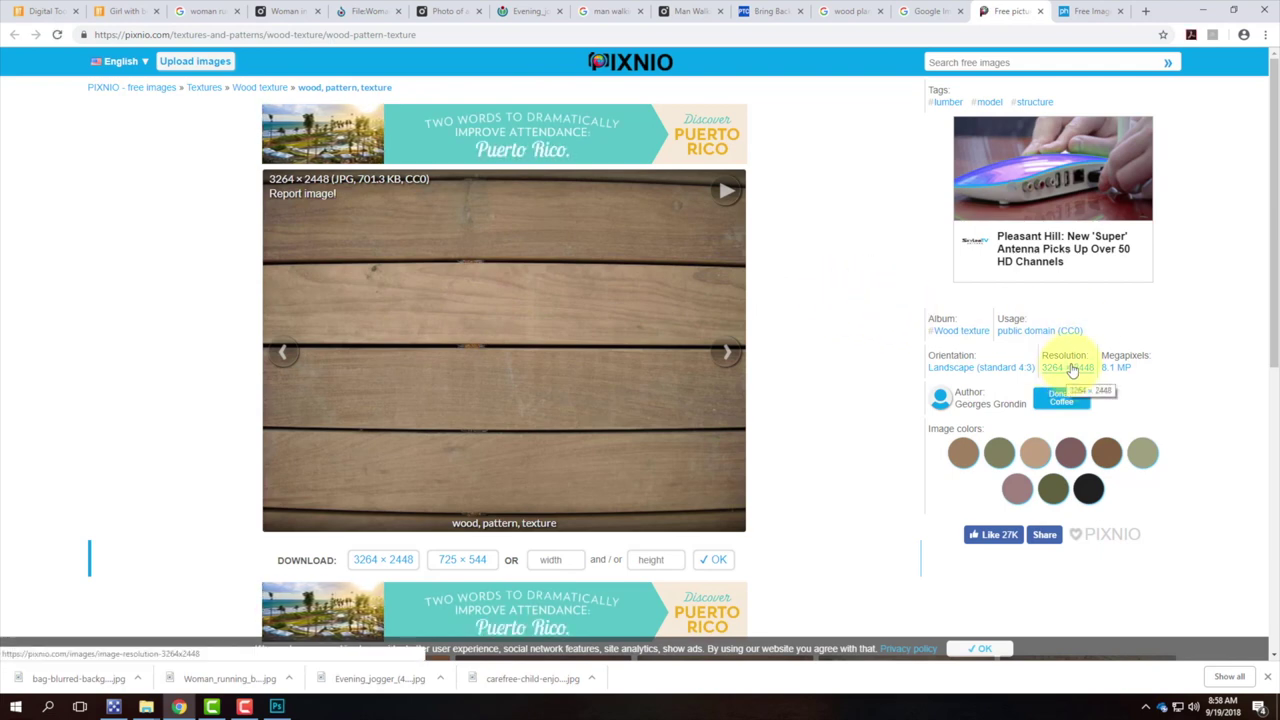
pyautogui.scroll(-1, 912, 338)
pyautogui.scroll(-1, 912, 338)
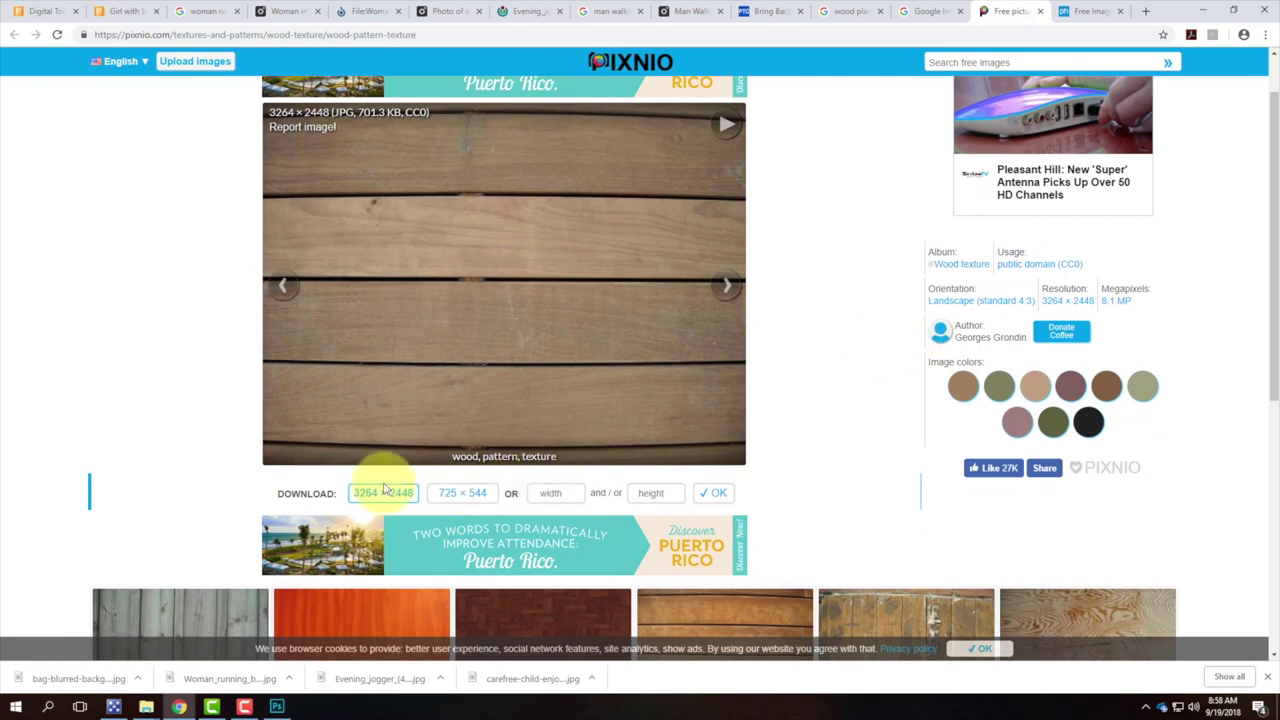
pyautogui.click(382, 492)
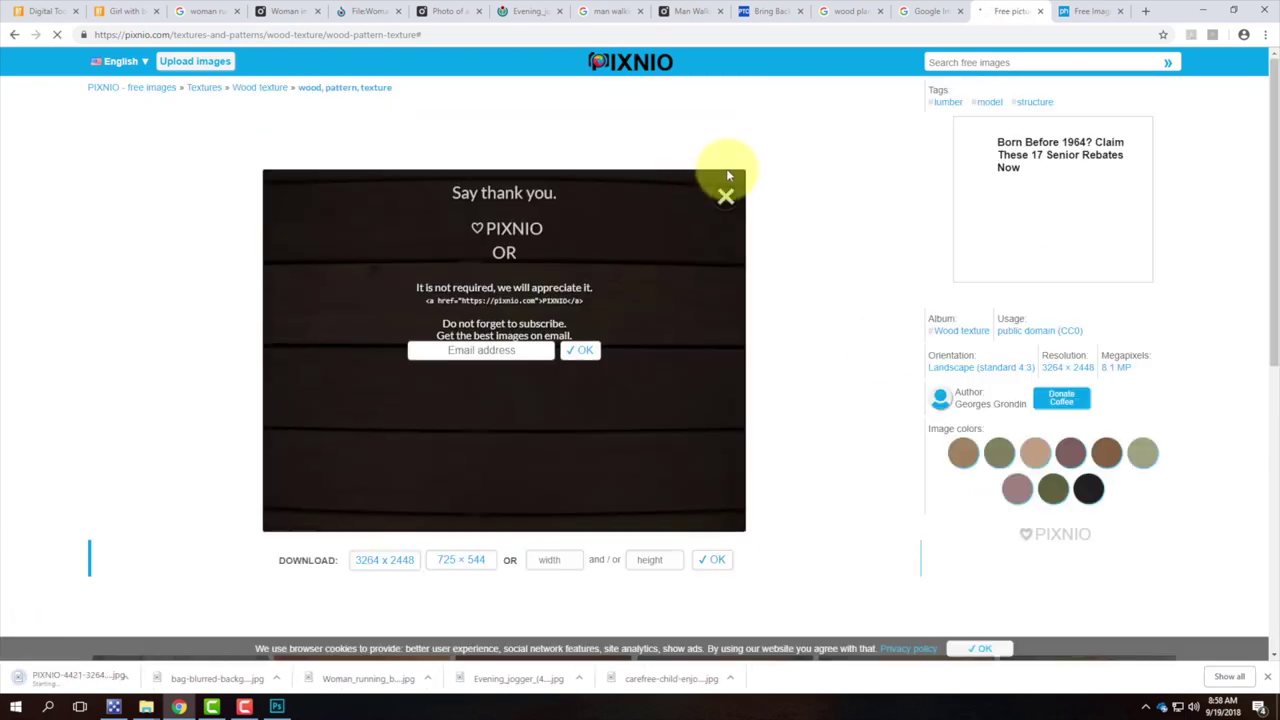
# - Set the Pixnio picture to open when its download is done and show the file in its folder
pyautogui.click(106, 670)
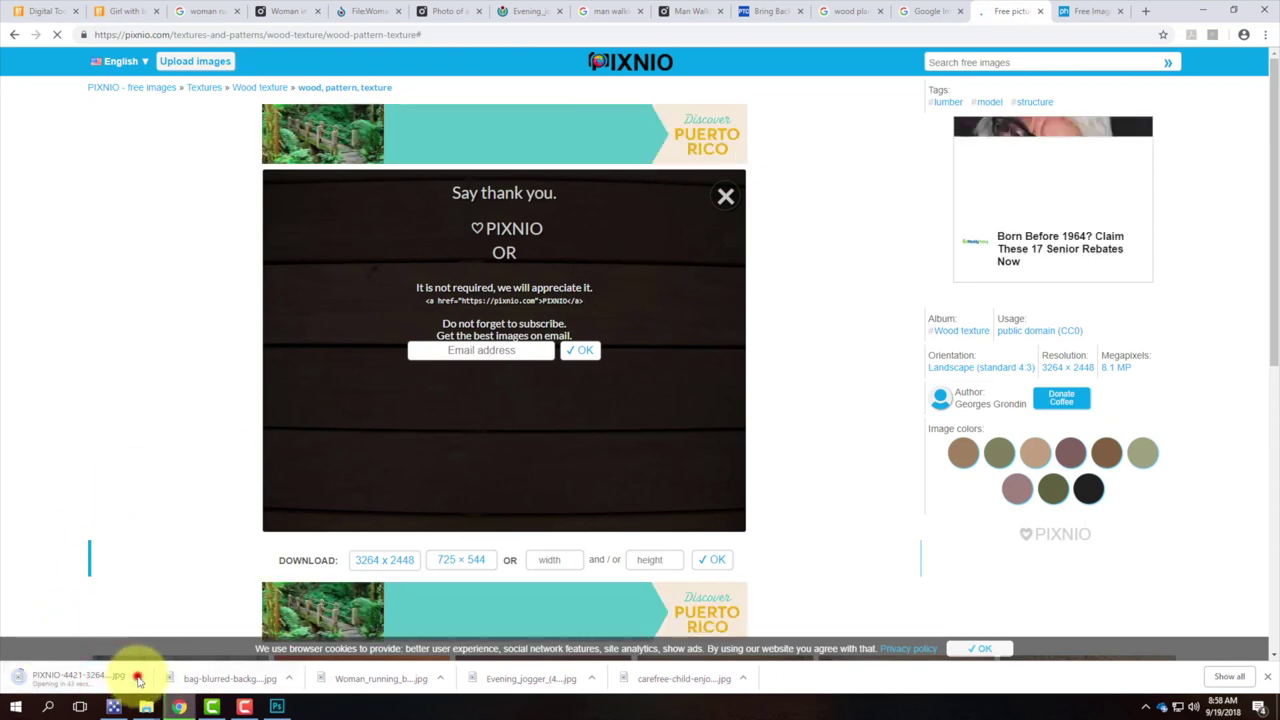
pyautogui.click(138, 678)
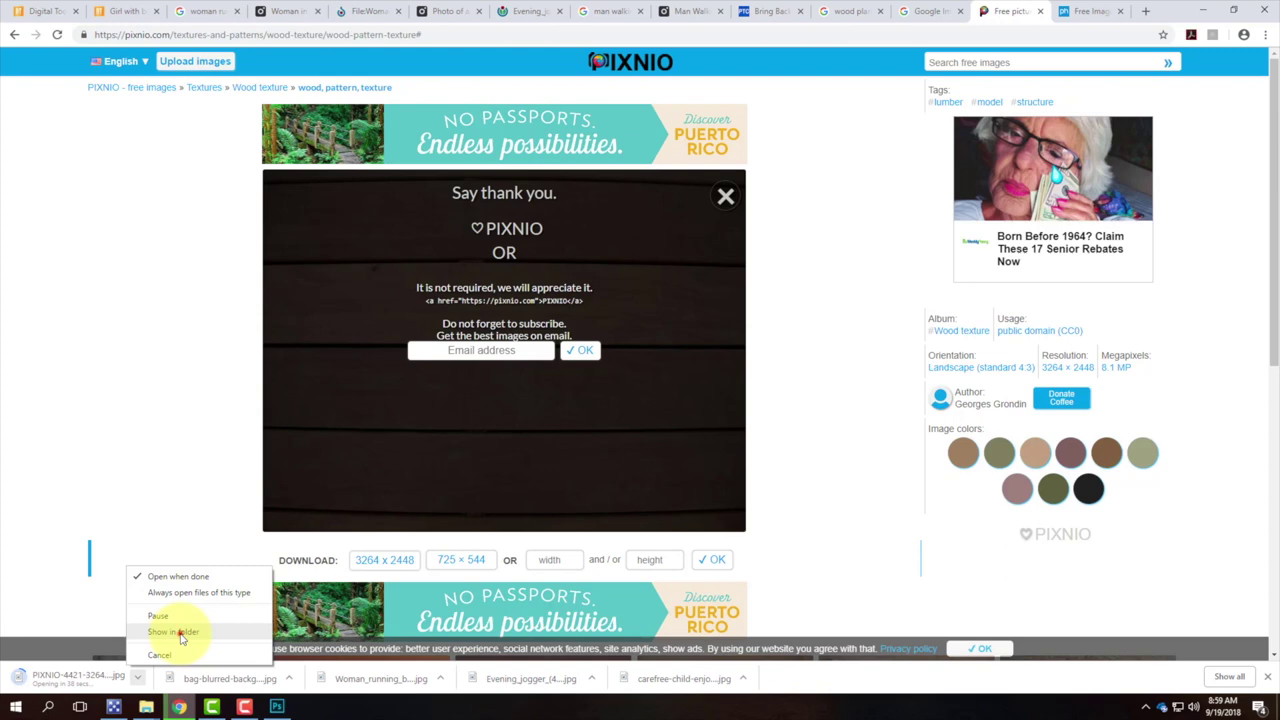
pyautogui.click(180, 633)
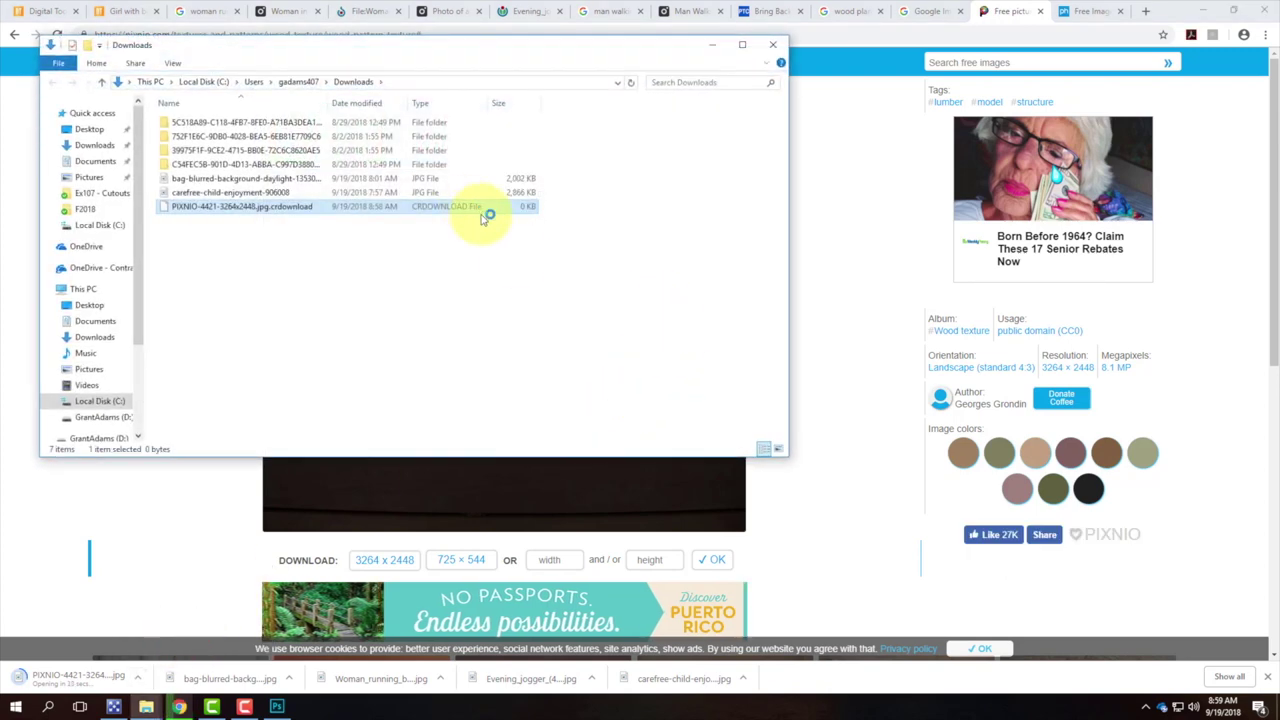
# - Close the Pixnio picture in Paint and try to download the grey plank picture from pxhere at its original size
pyautogui.click(1105, 12)
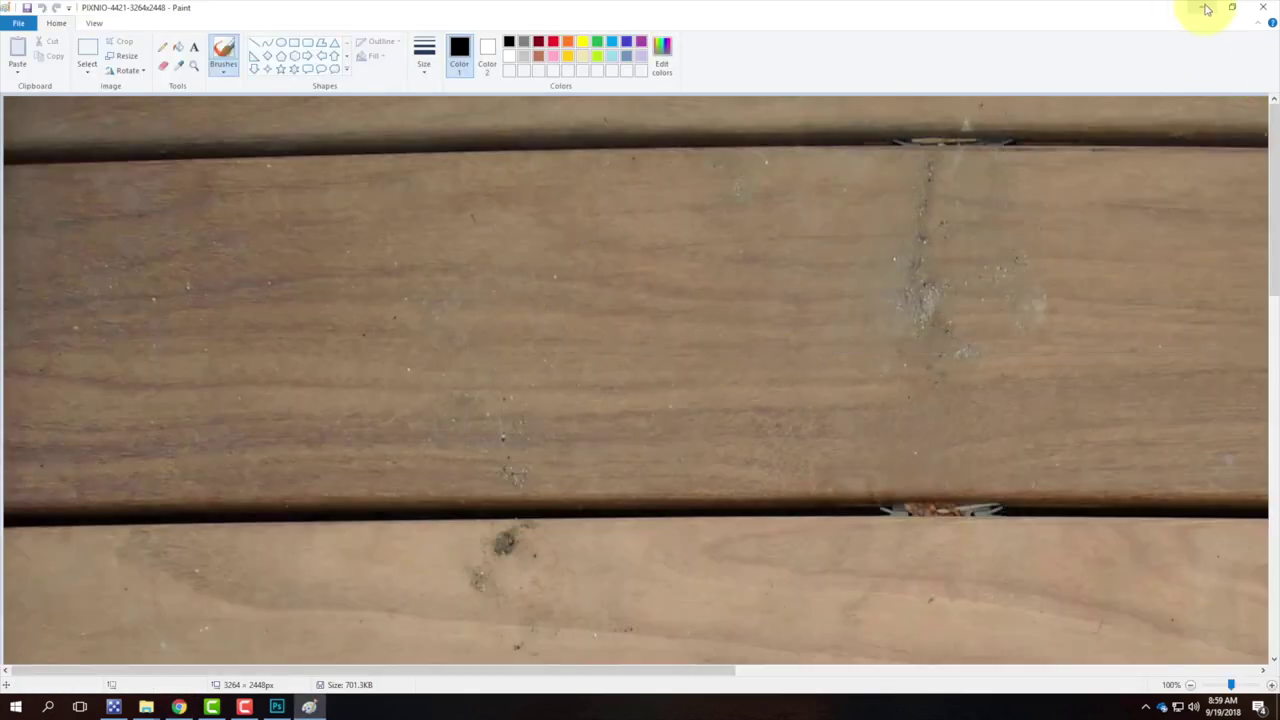
pyautogui.click(1263, 8)
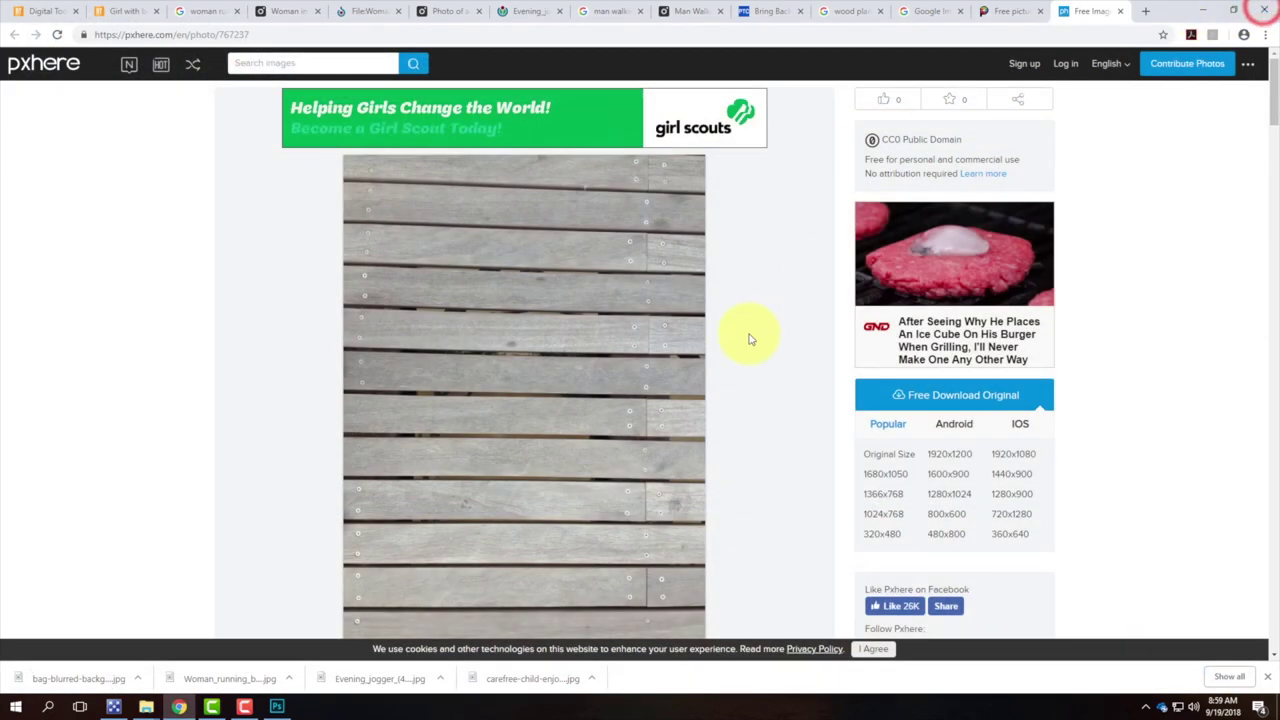
pyautogui.click(955, 397)
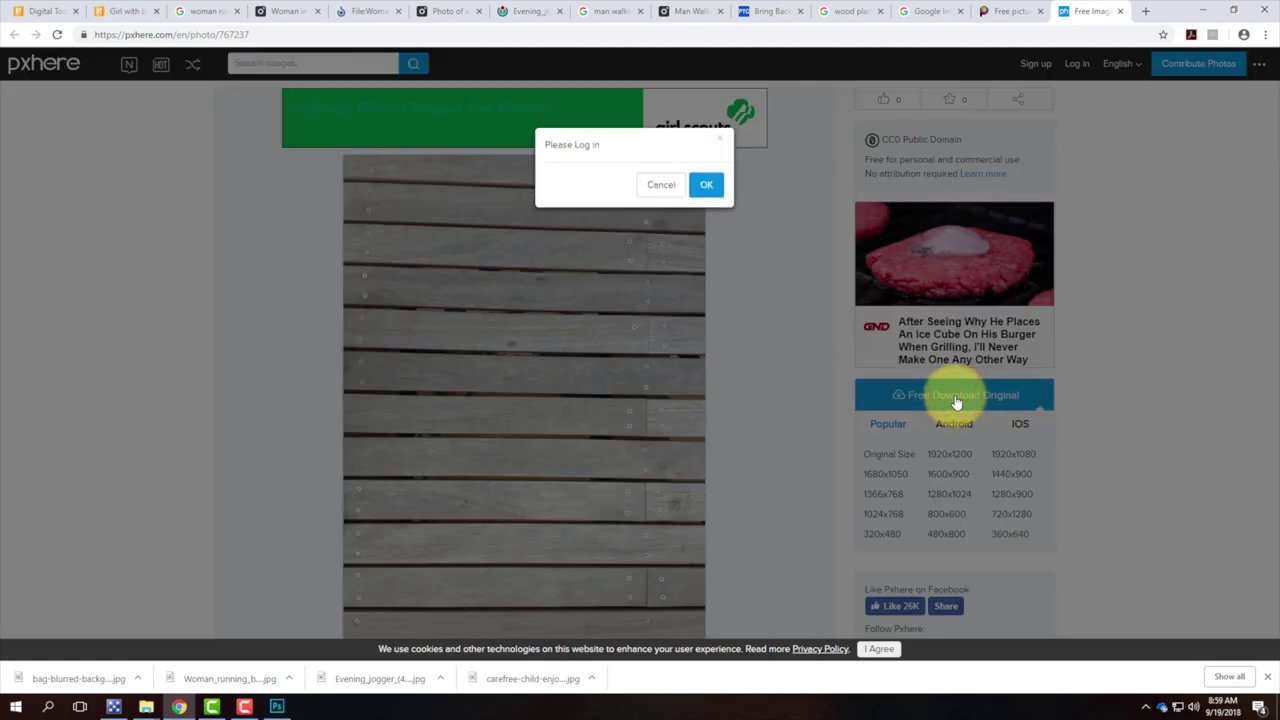
pyautogui.click(725, 140)
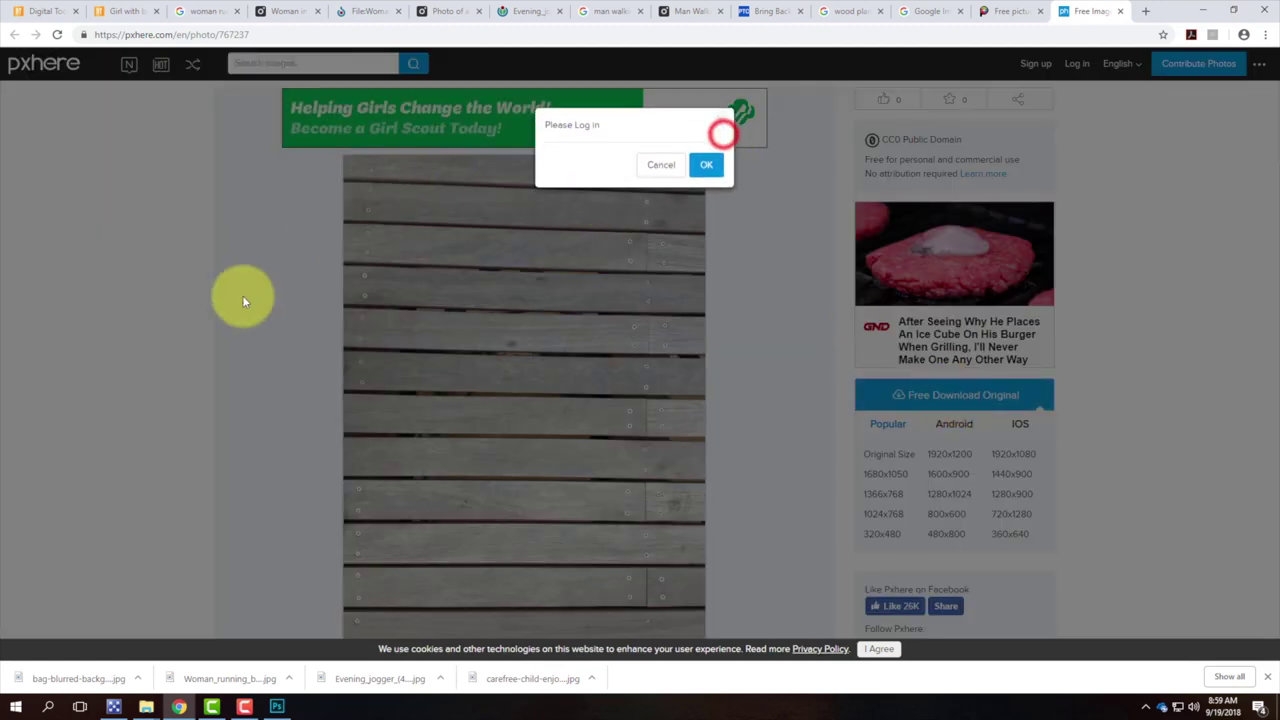
# - Show the Downloads folder and copy the PIXNIO-4421-3264x2448 picture
pyautogui.click(180, 707)
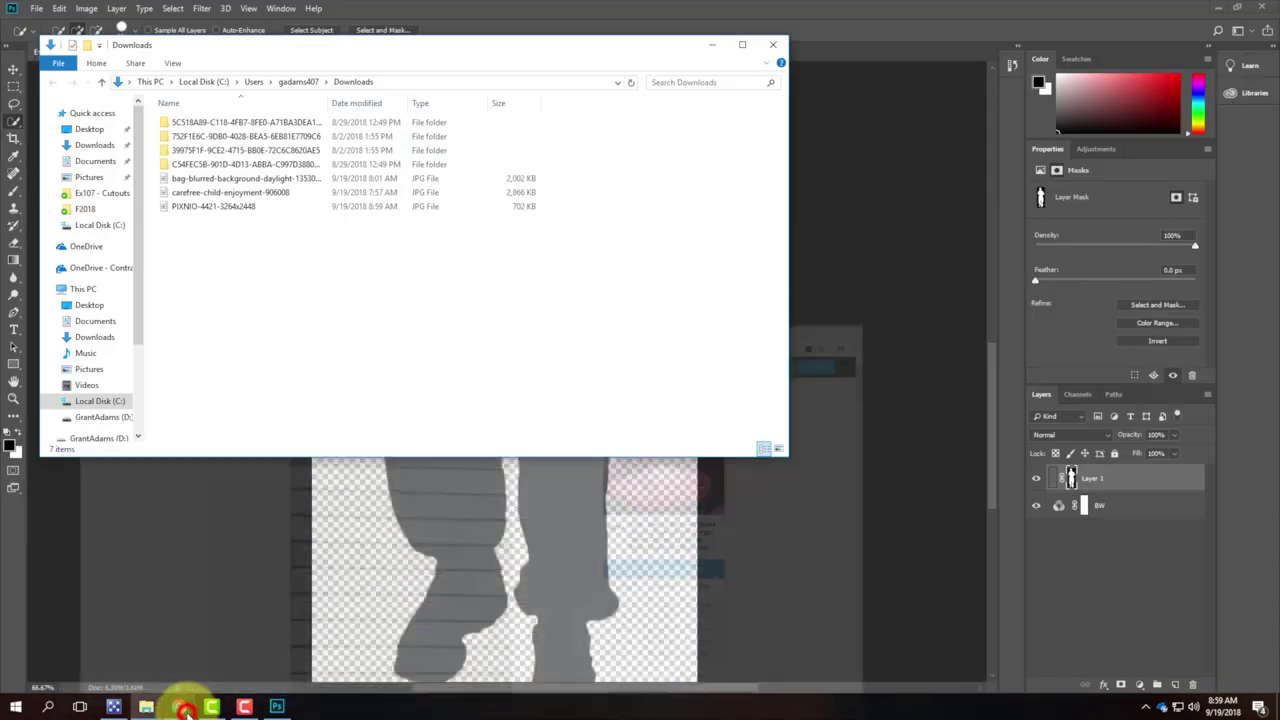
pyautogui.click(180, 707)
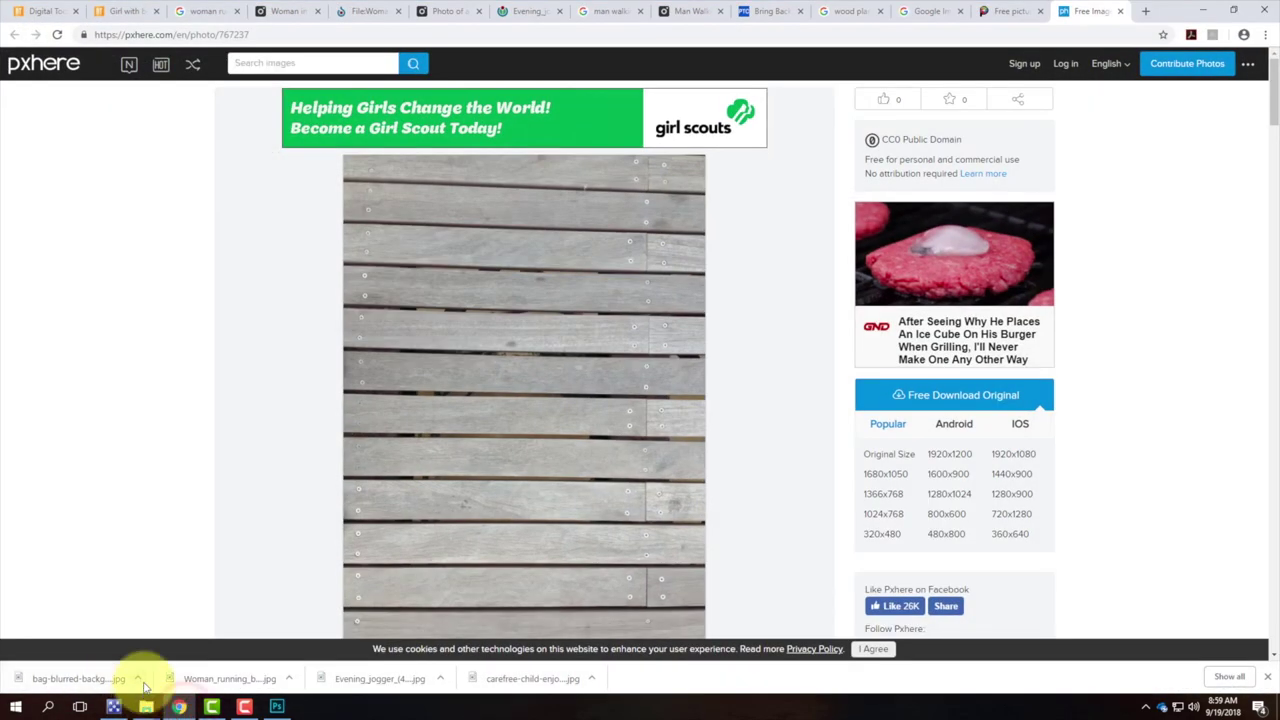
pyautogui.click(139, 679)
pyautogui.click(178, 634)
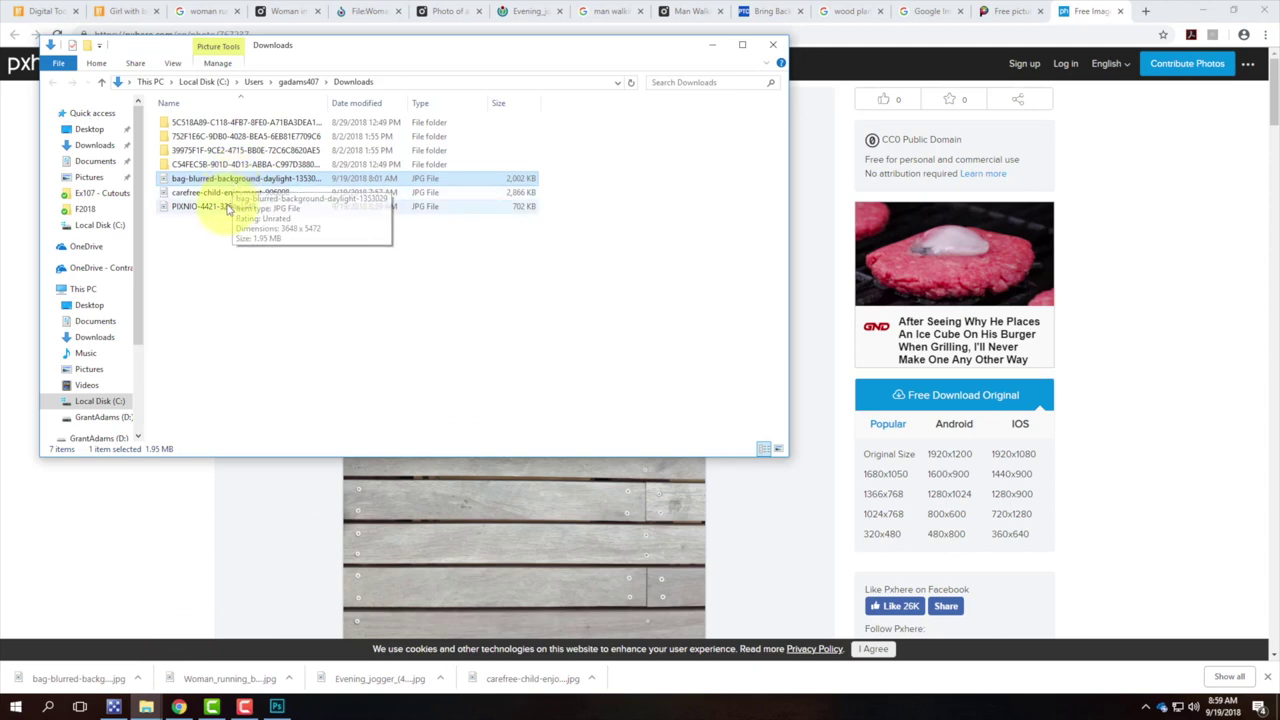
pyautogui.click(212, 210)
pyautogui.rightClick(213, 210)
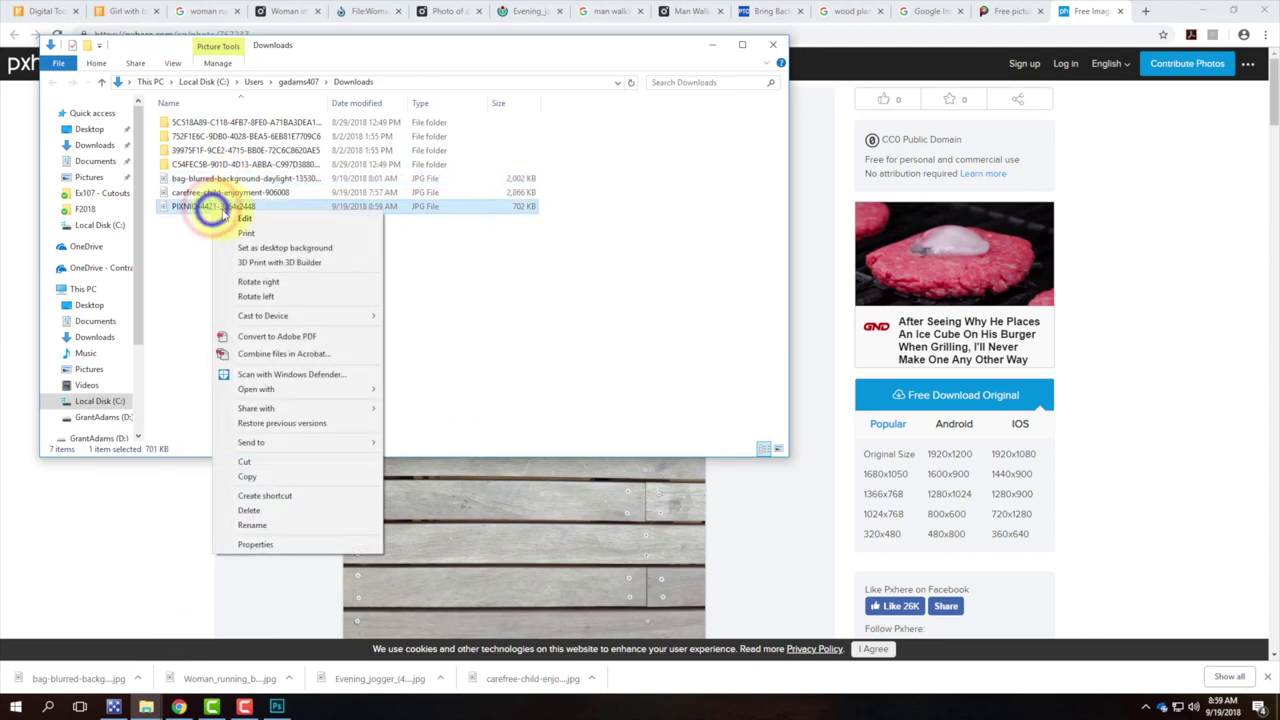
pyautogui.click(269, 477)
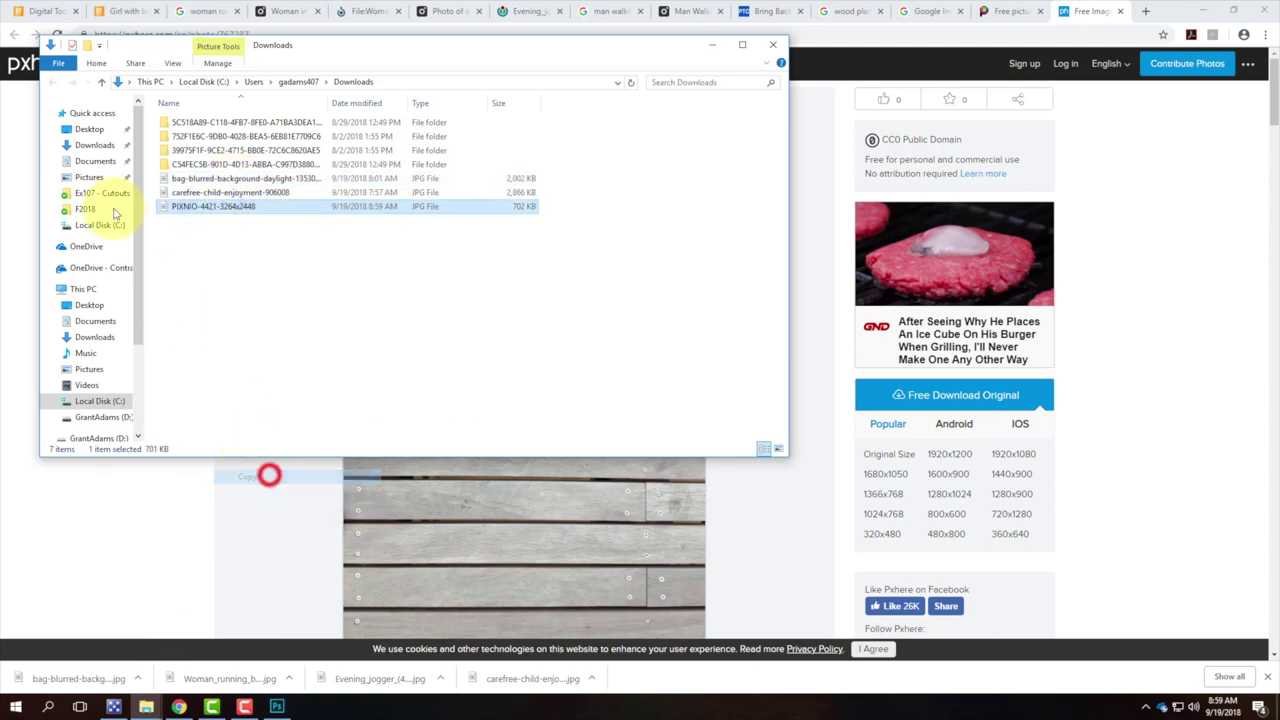
# - Paste the copied picture into OneDrive's Live Demonstrations > Live - A135 Exercises > Ex107 > Ex107 - Tiling Textures folder
pyautogui.click(103, 270)
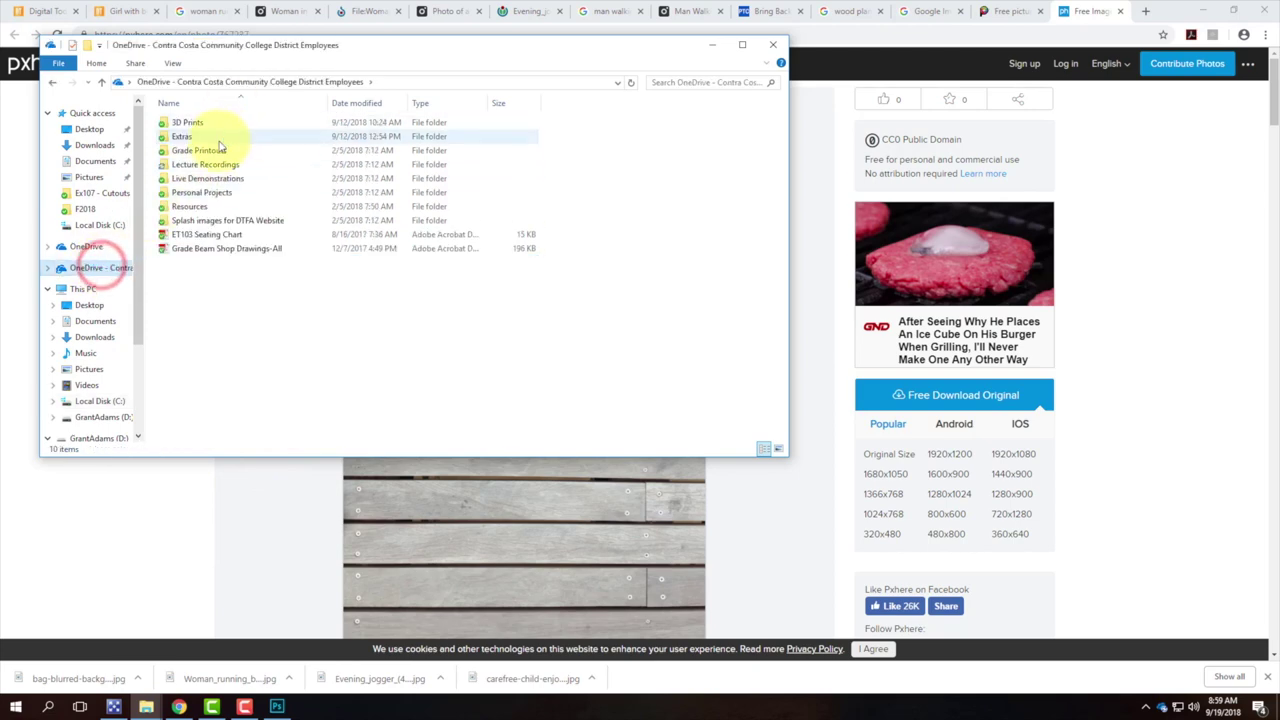
pyautogui.doubleClick(213, 180)
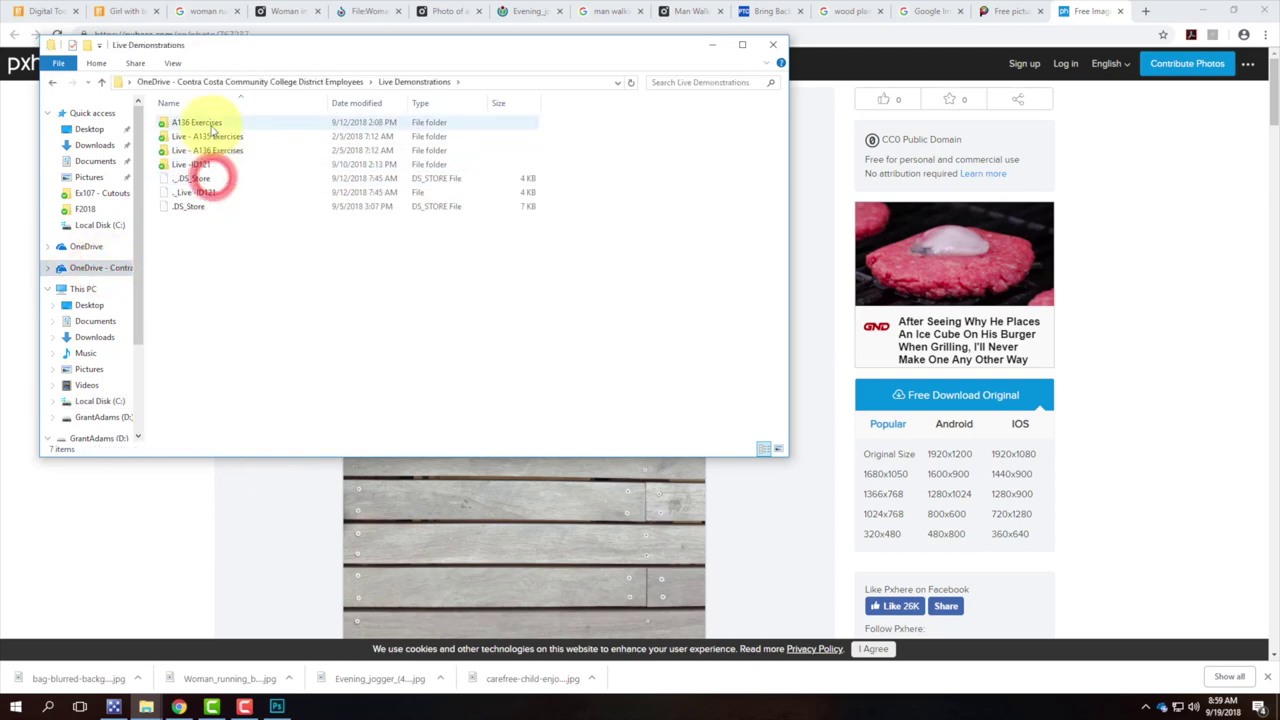
pyautogui.doubleClick(211, 136)
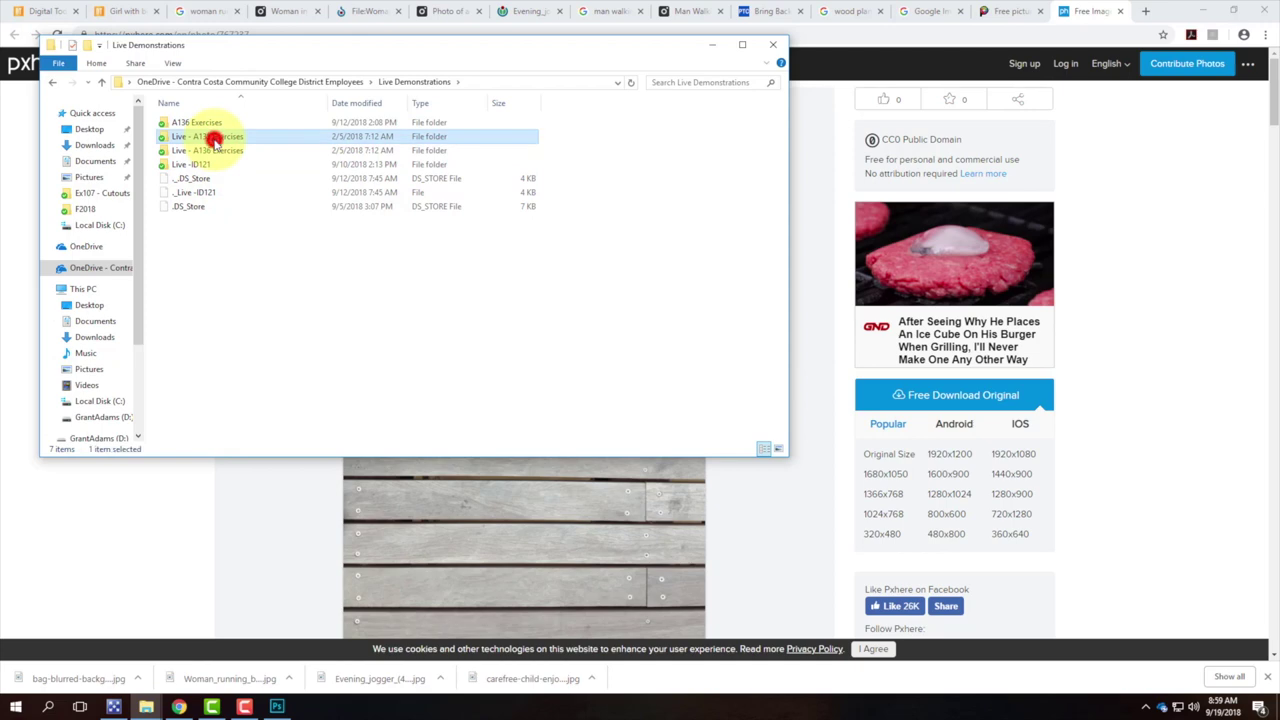
pyautogui.doubleClick(191, 193)
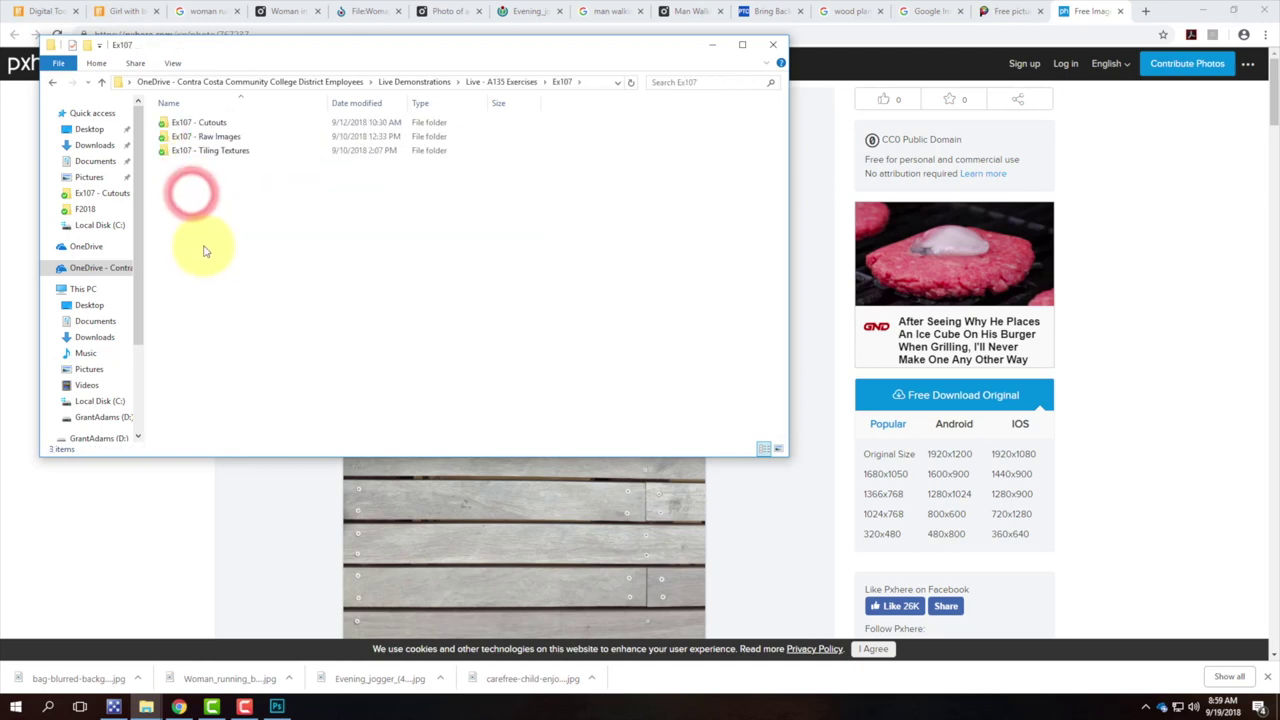
pyautogui.doubleClick(213, 152)
pyautogui.rightClick(347, 264)
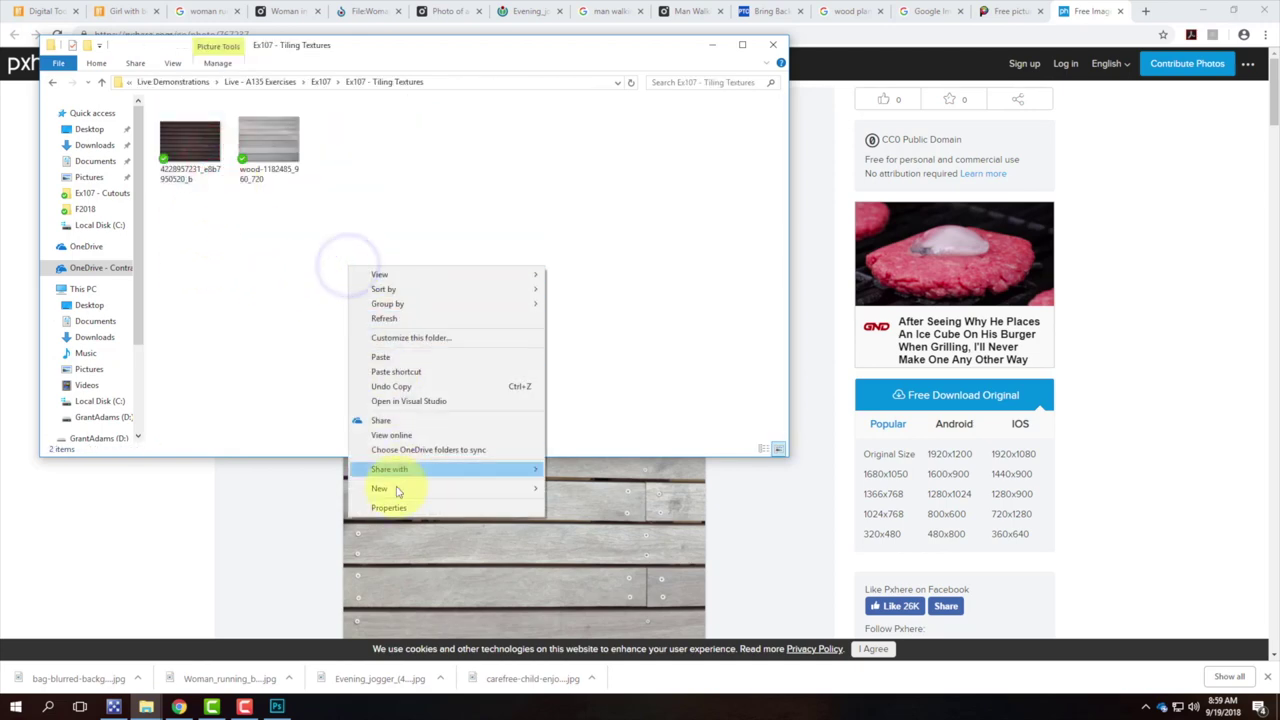
pyautogui.click(402, 364)
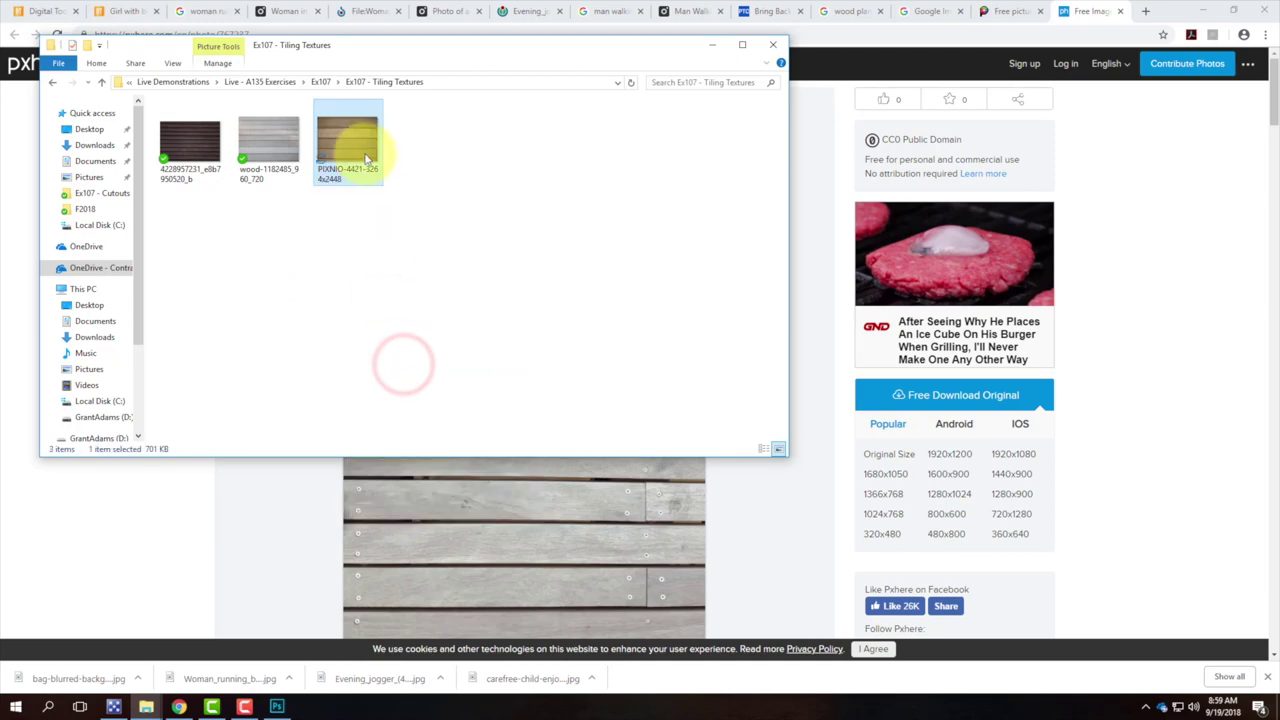
pyautogui.rightClick(355, 141)
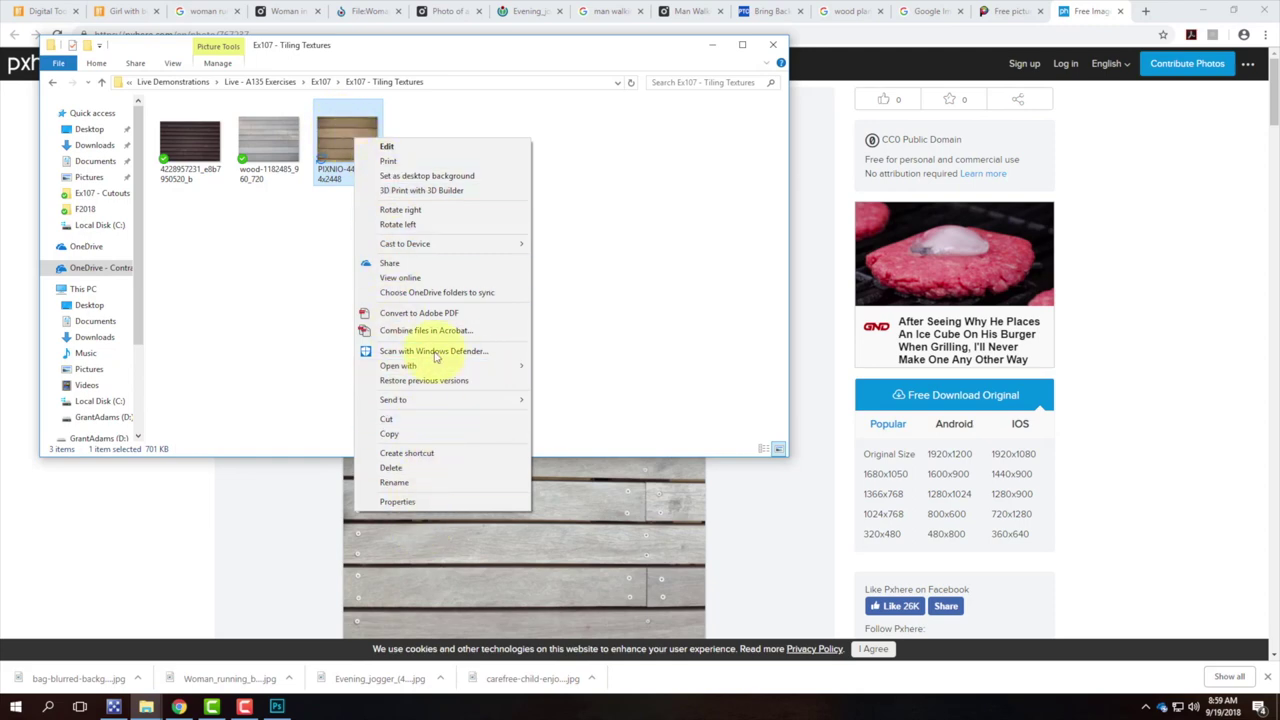
pyautogui.click(309, 256)
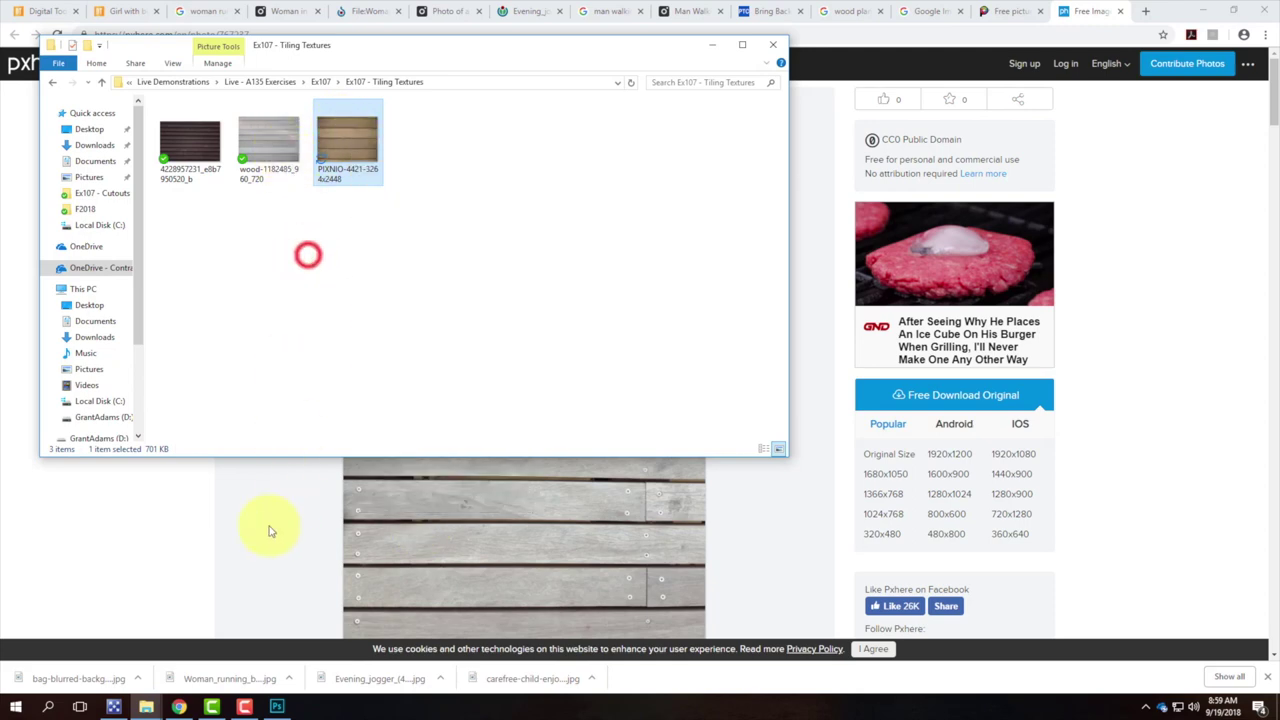
# - Switch to Photoshop and open PIXNIO-4421-3264x2448 from the Ex107 - Tiling Textures folder
pyautogui.click(277, 707)
pyautogui.click(36, 8)
pyautogui.click(49, 34)
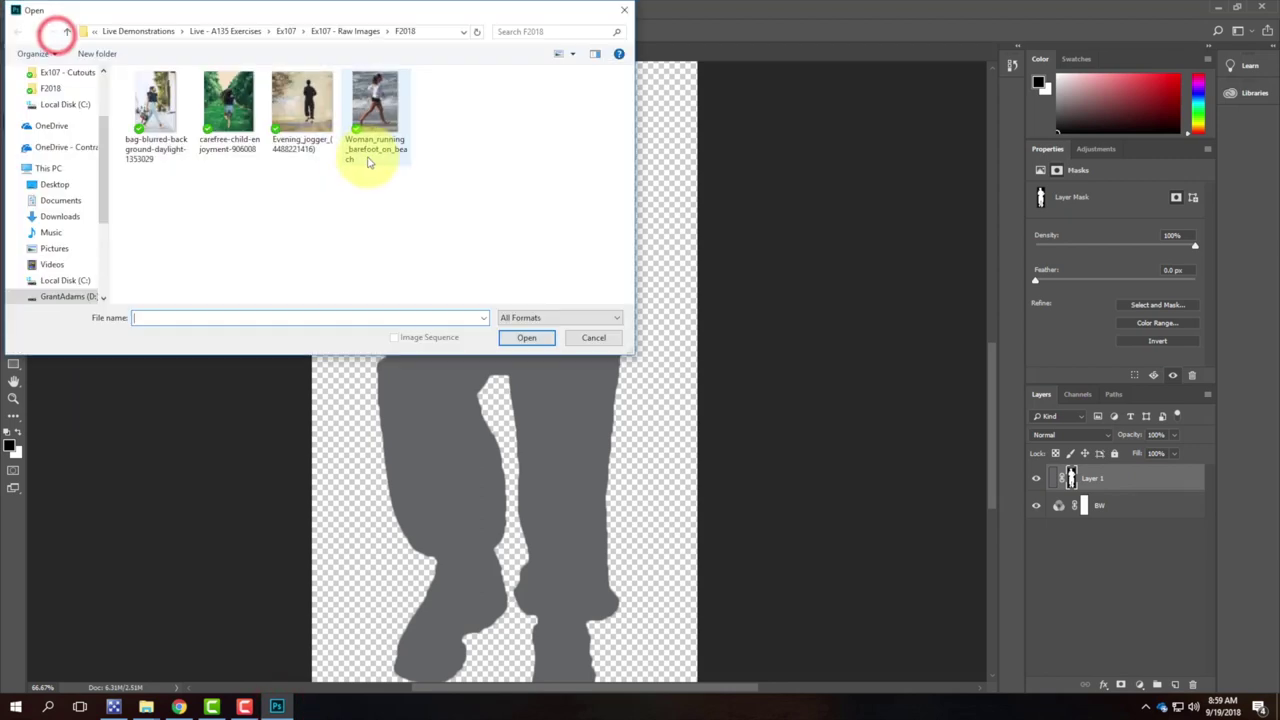
pyautogui.click(286, 31)
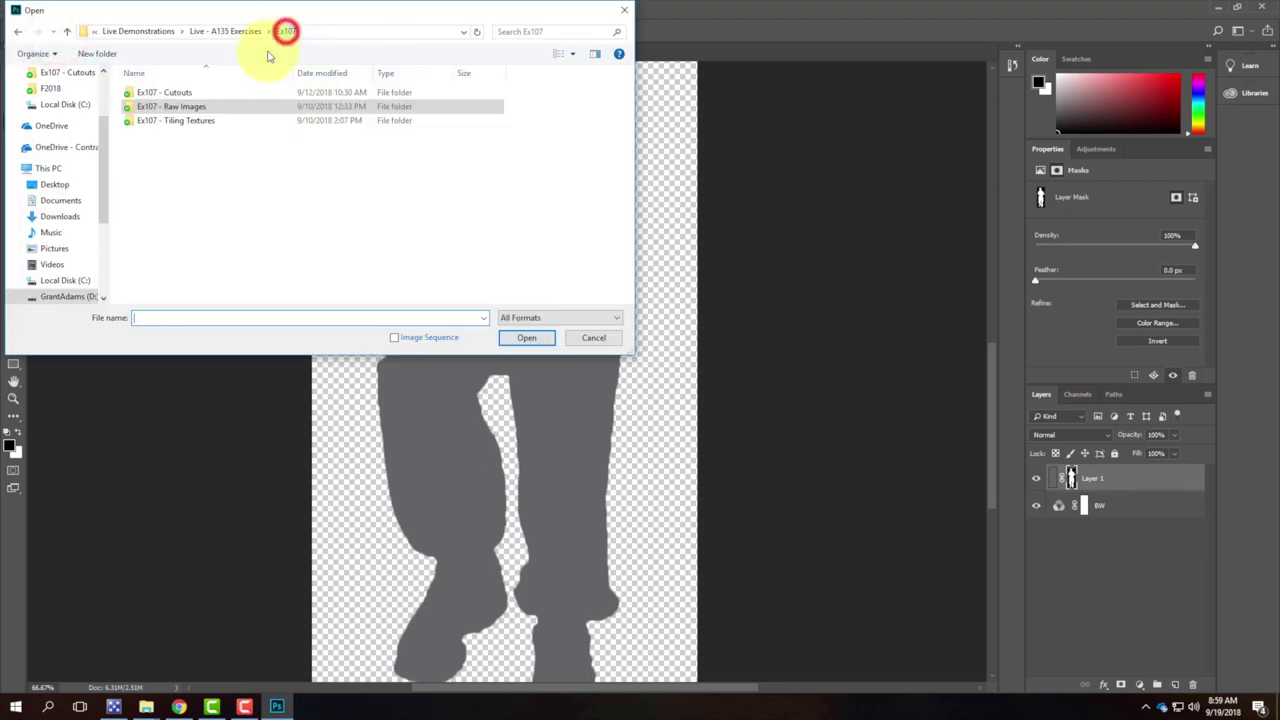
pyautogui.doubleClick(186, 126)
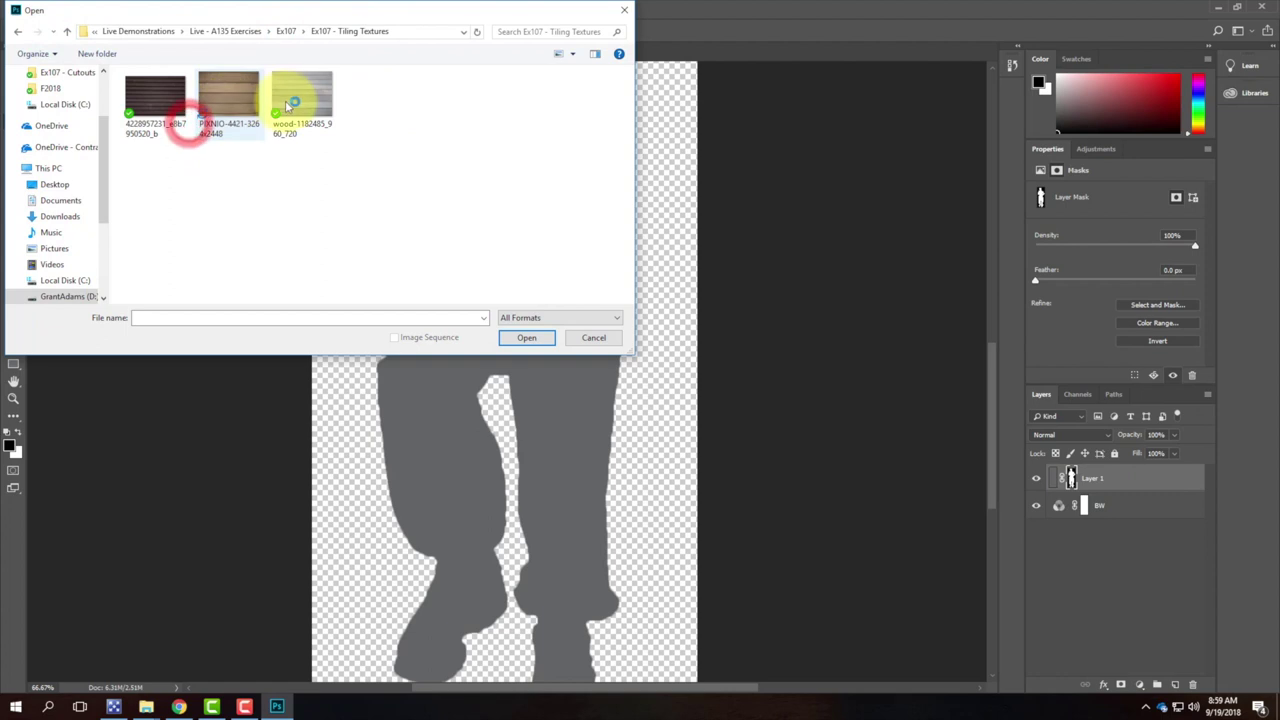
pyautogui.click(229, 90)
pyautogui.click(527, 337)
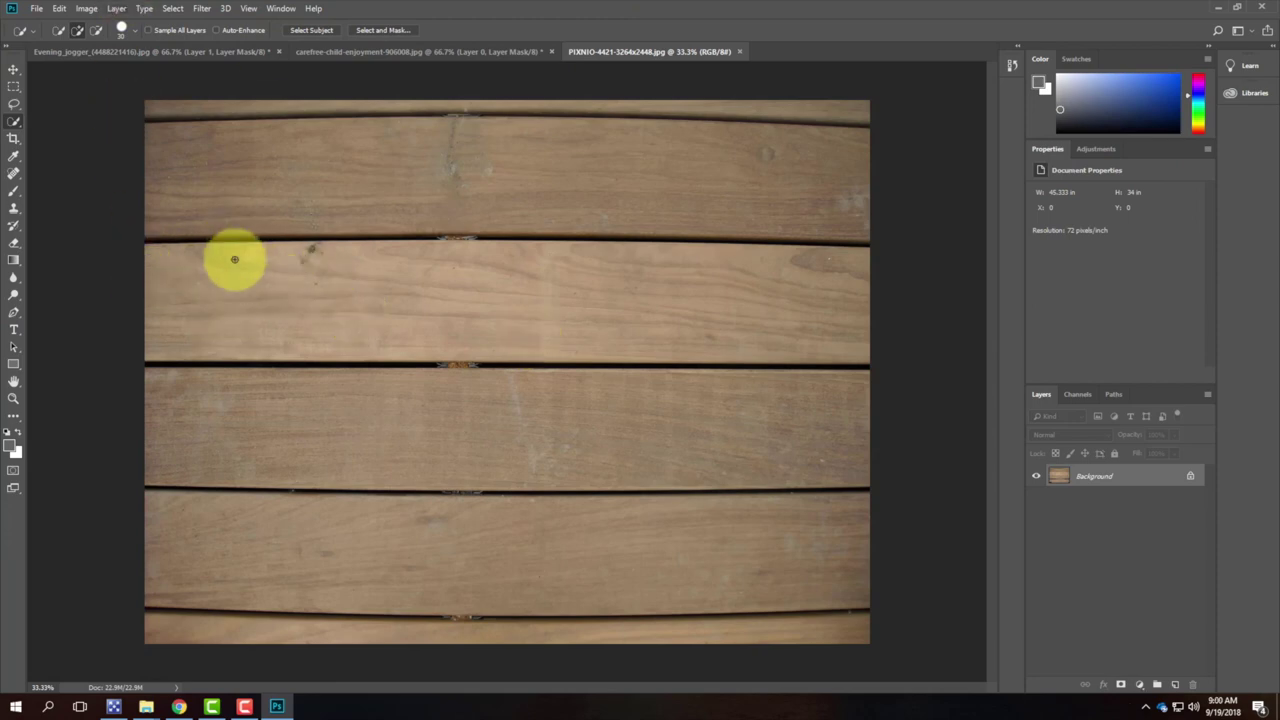
# - Try enlarging the plank picture's canvas to 100 × 100 inches while it is still a background layer
pyautogui.click(87, 8)
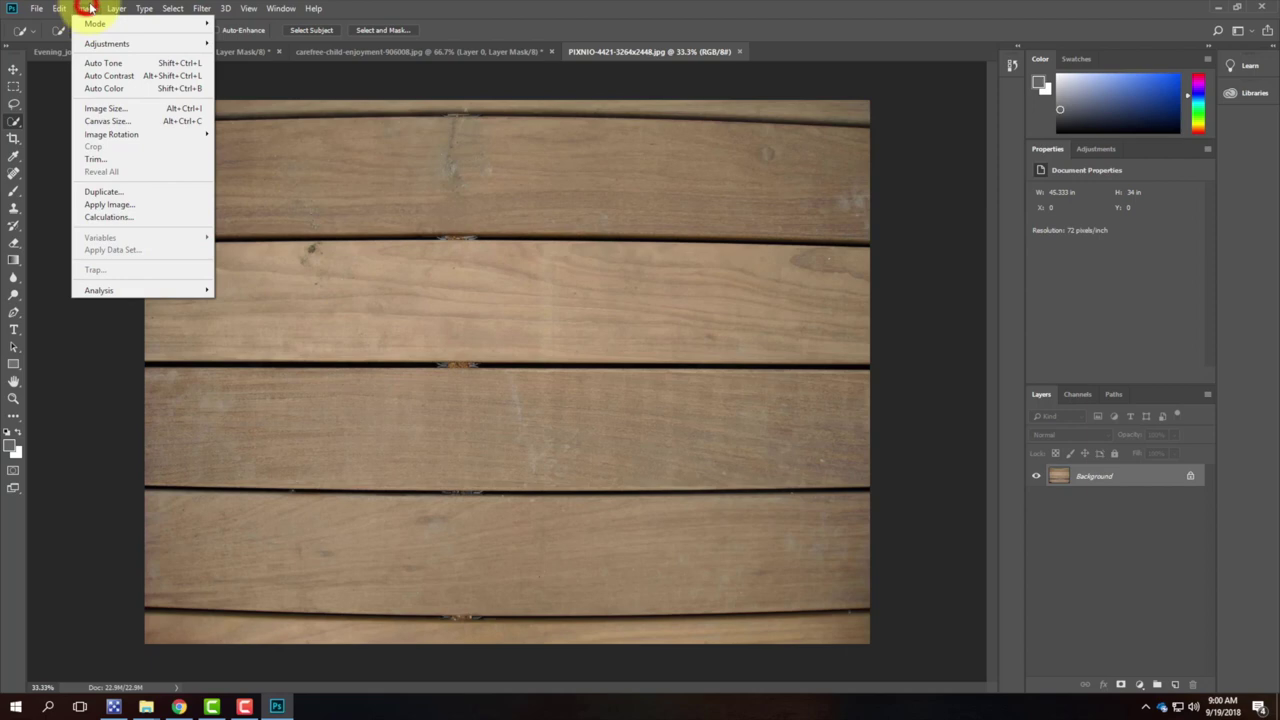
pyautogui.moveTo(111, 9)
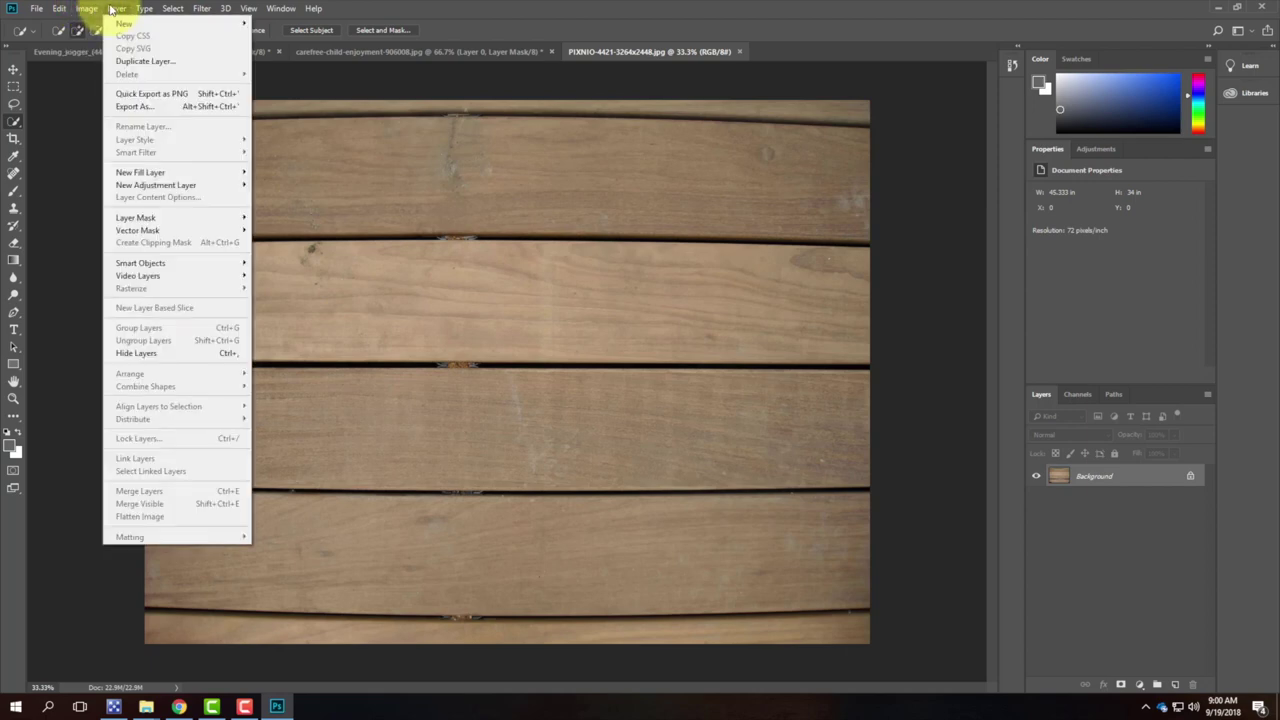
pyautogui.click(107, 121)
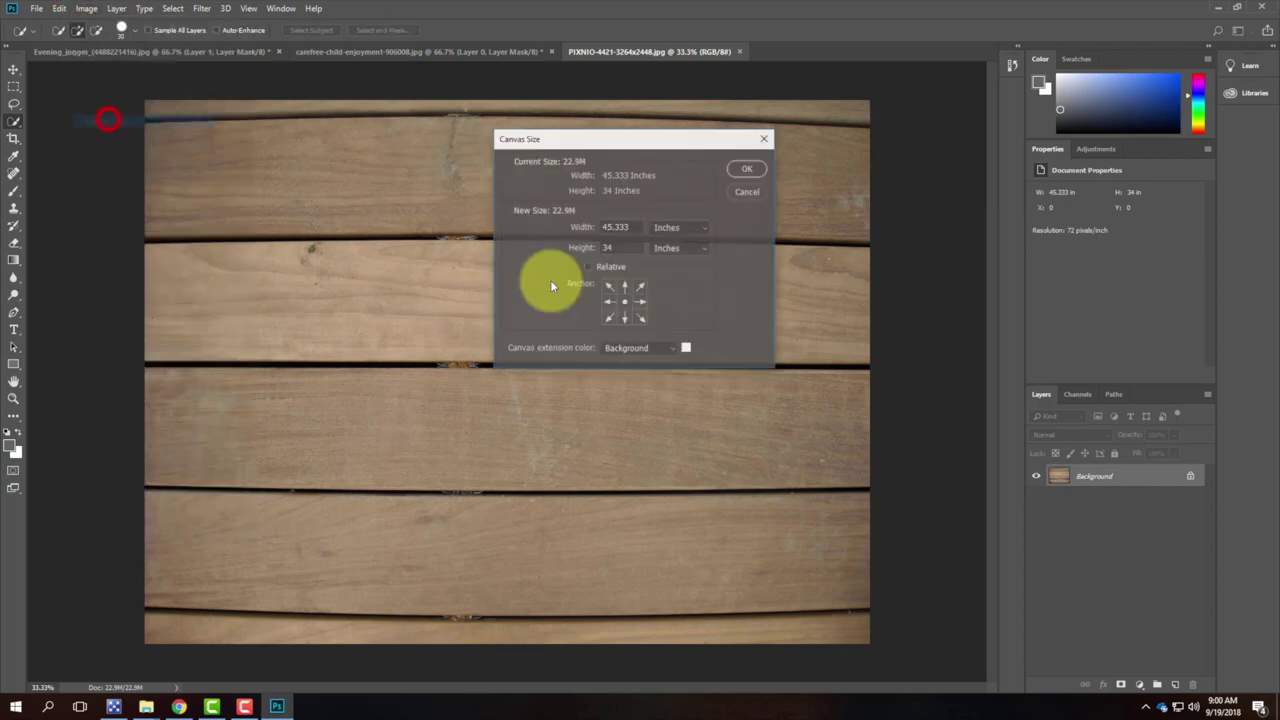
pyautogui.moveTo(630, 229); pyautogui.dragTo(507, 213)
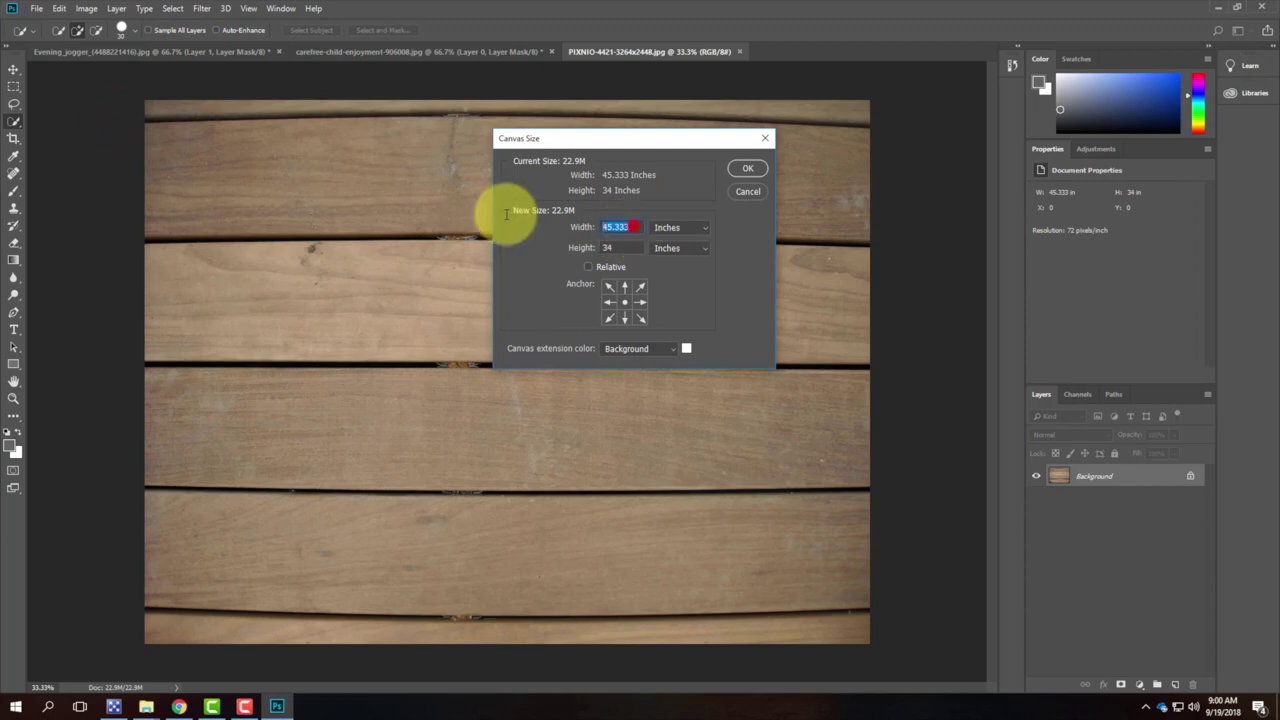
pyautogui.write('100')
pyautogui.press('Tab')
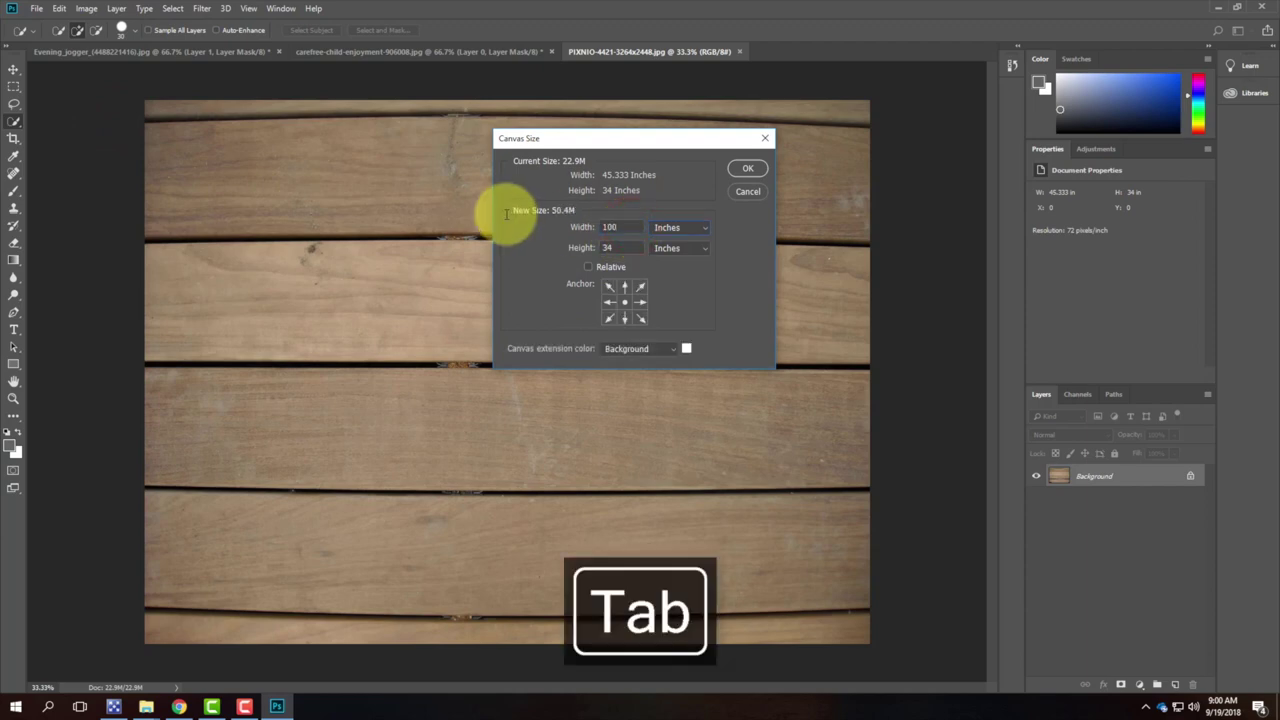
pyautogui.moveTo(626, 249); pyautogui.dragTo(555, 250)
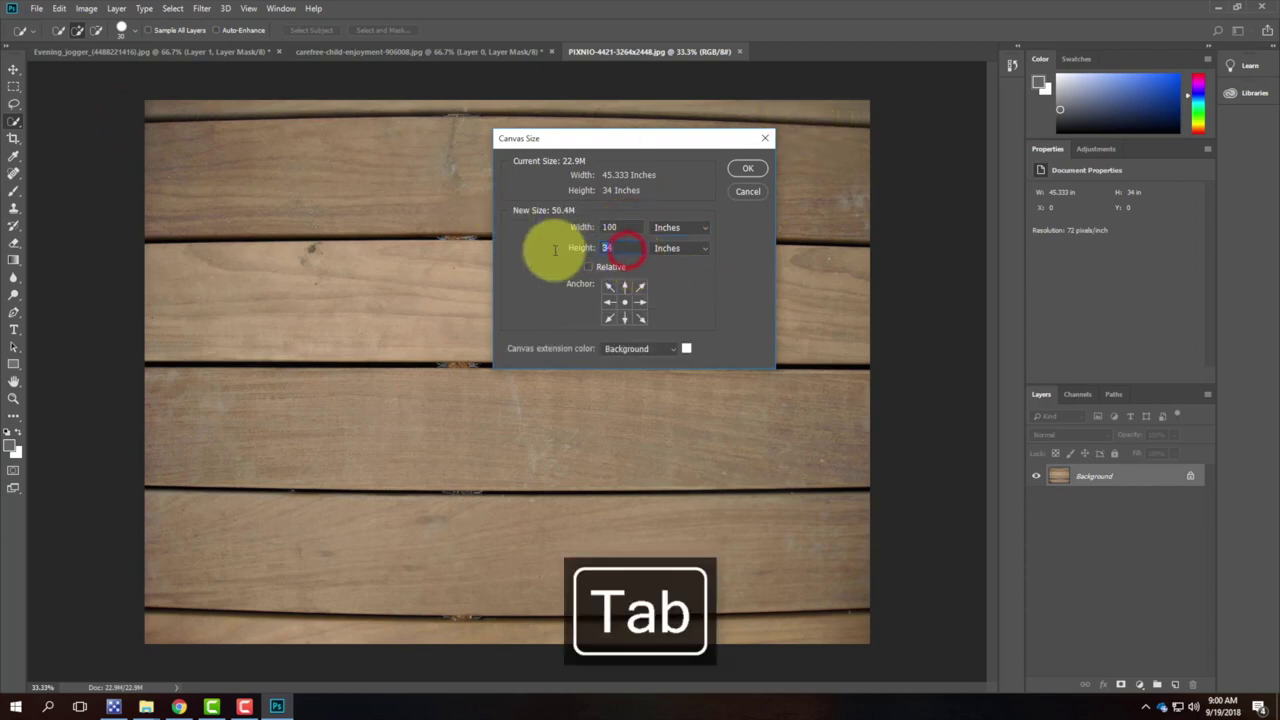
pyautogui.click(745, 167)
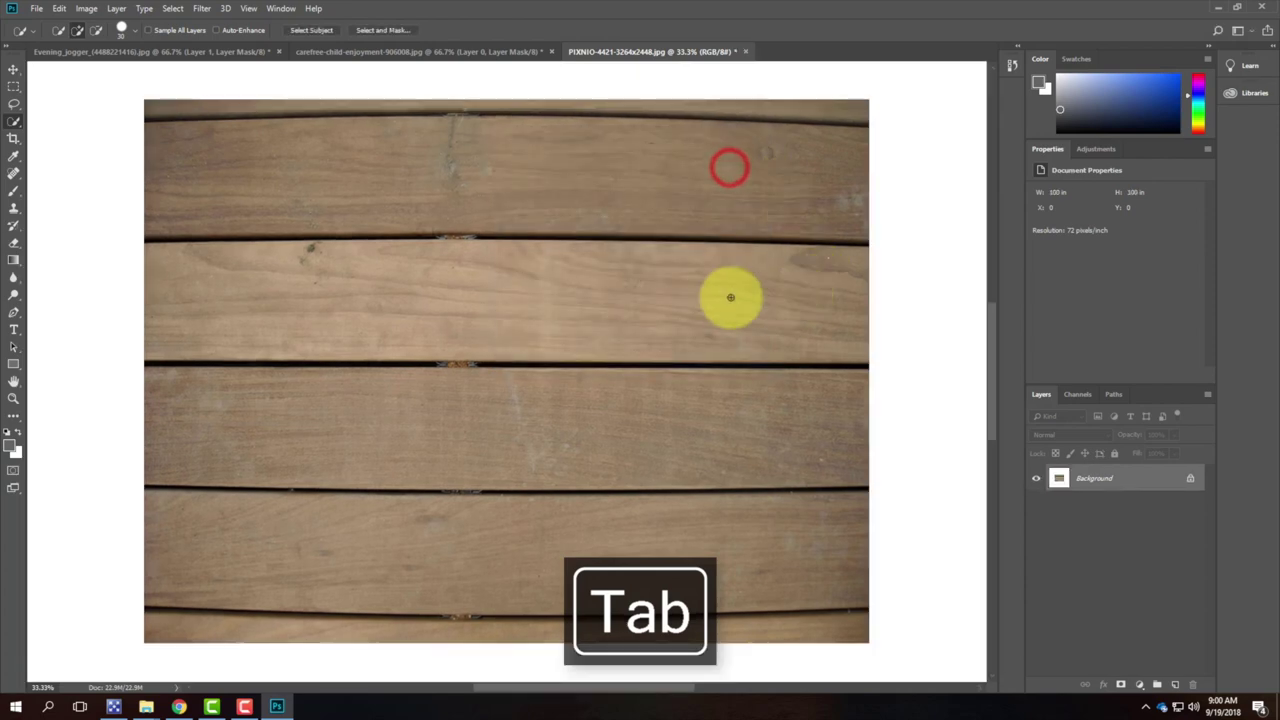
pyautogui.hotkey('ctrl', '-')
pyautogui.hotkey('ctrl', '-')
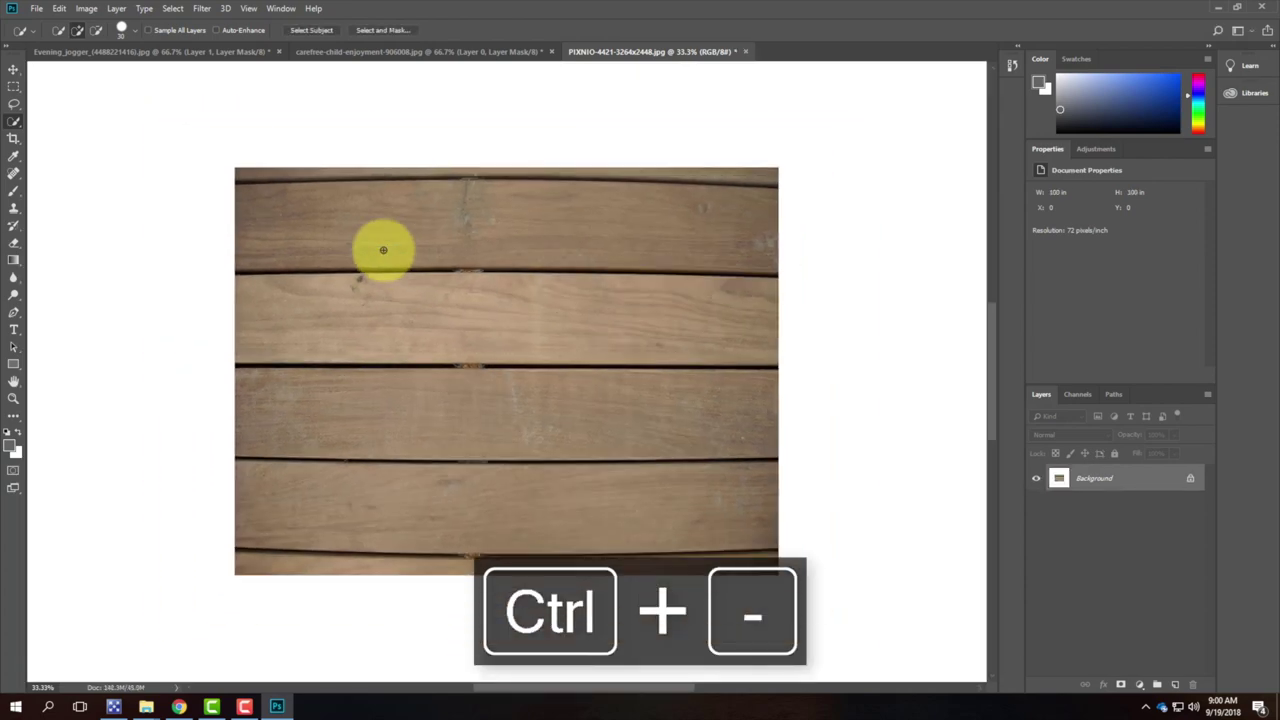
# - Cancel turning the background into a layer and undo the canvas enlargement
pyautogui.click(14, 88)
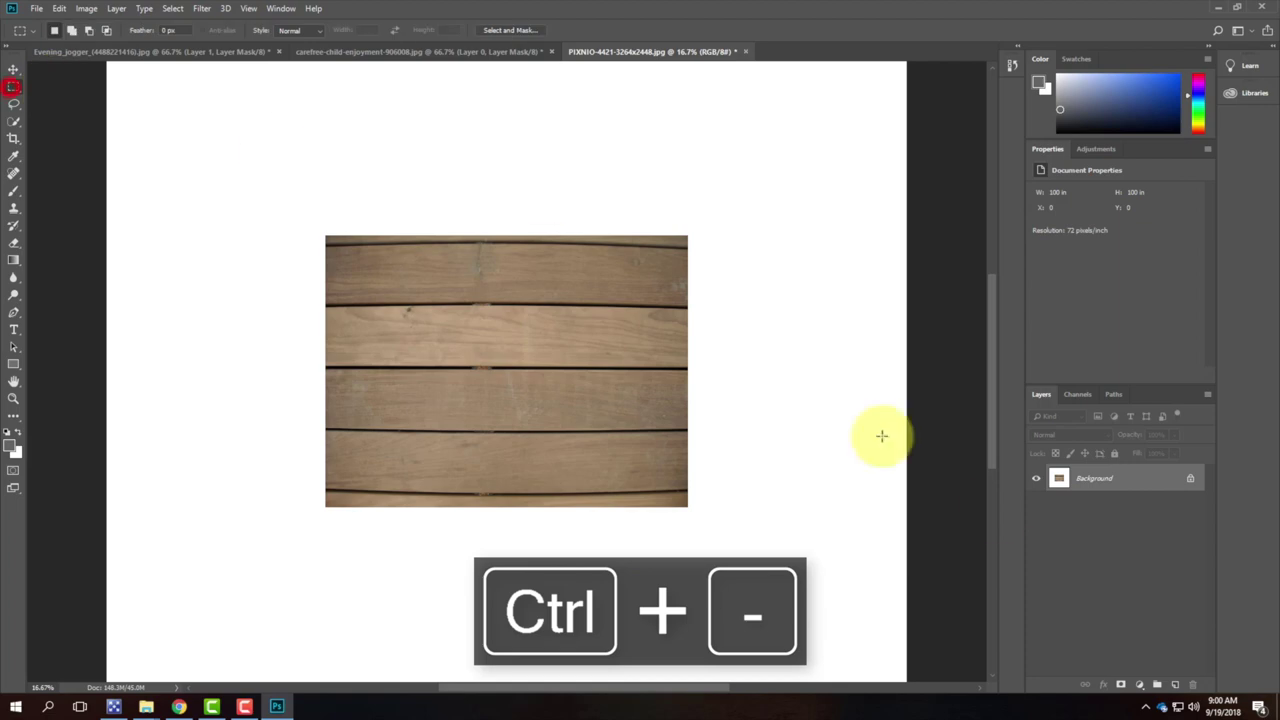
pyautogui.rightClick(1136, 480)
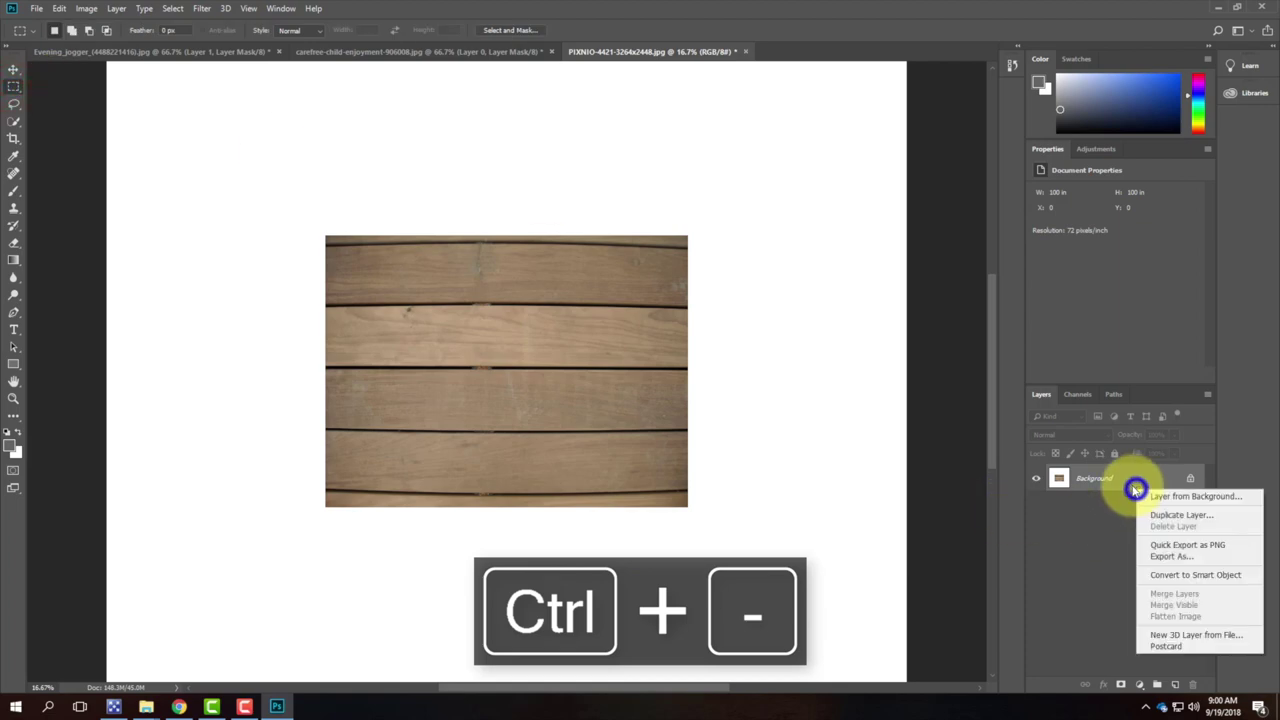
pyautogui.click(1185, 496)
pyautogui.click(748, 234)
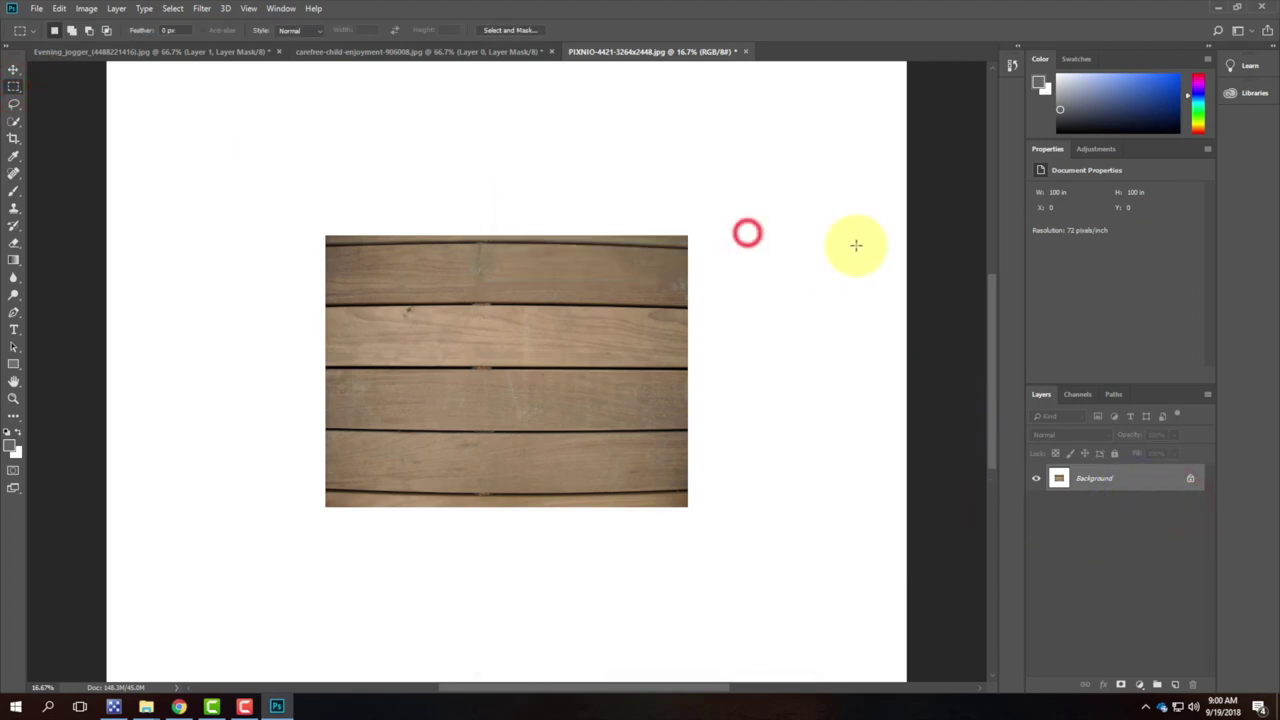
pyautogui.hotkey('ctrl', 'z')
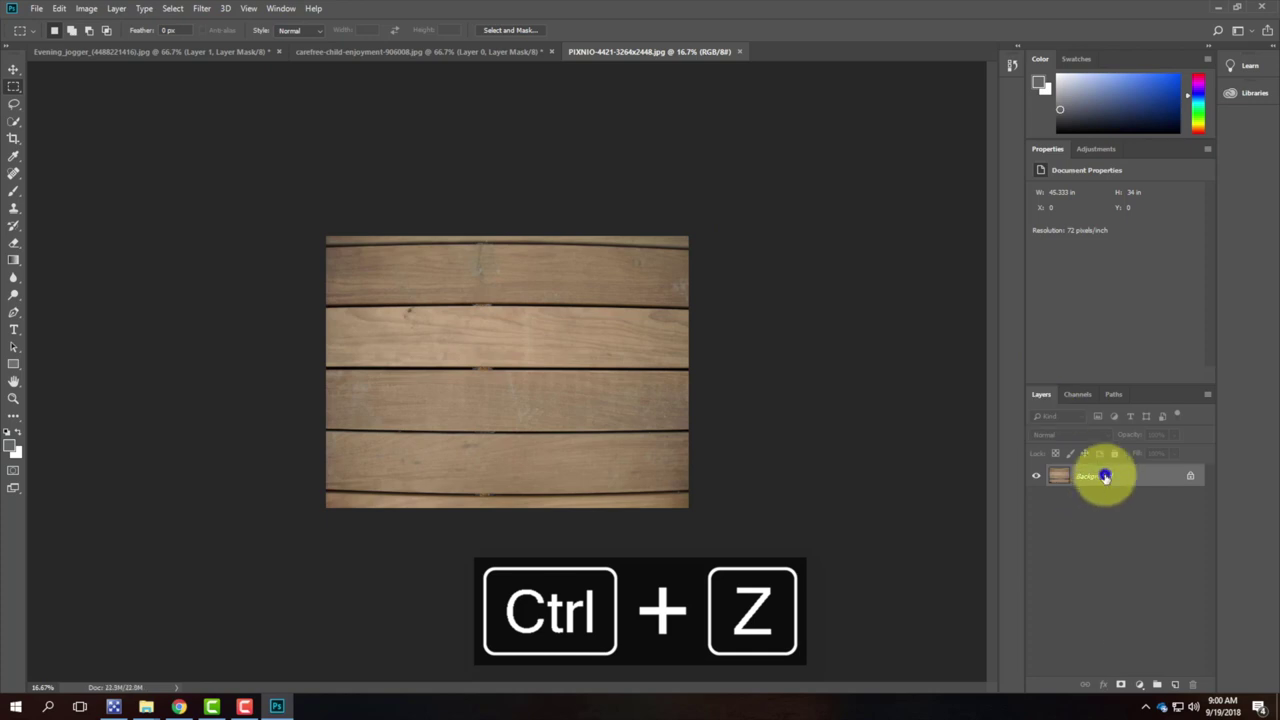
# - Convert the plank picture's Background into a regular layer named Layer 0 with Normal mode and 100% opacity
pyautogui.rightClick(1105, 478)
pyautogui.click(1133, 484)
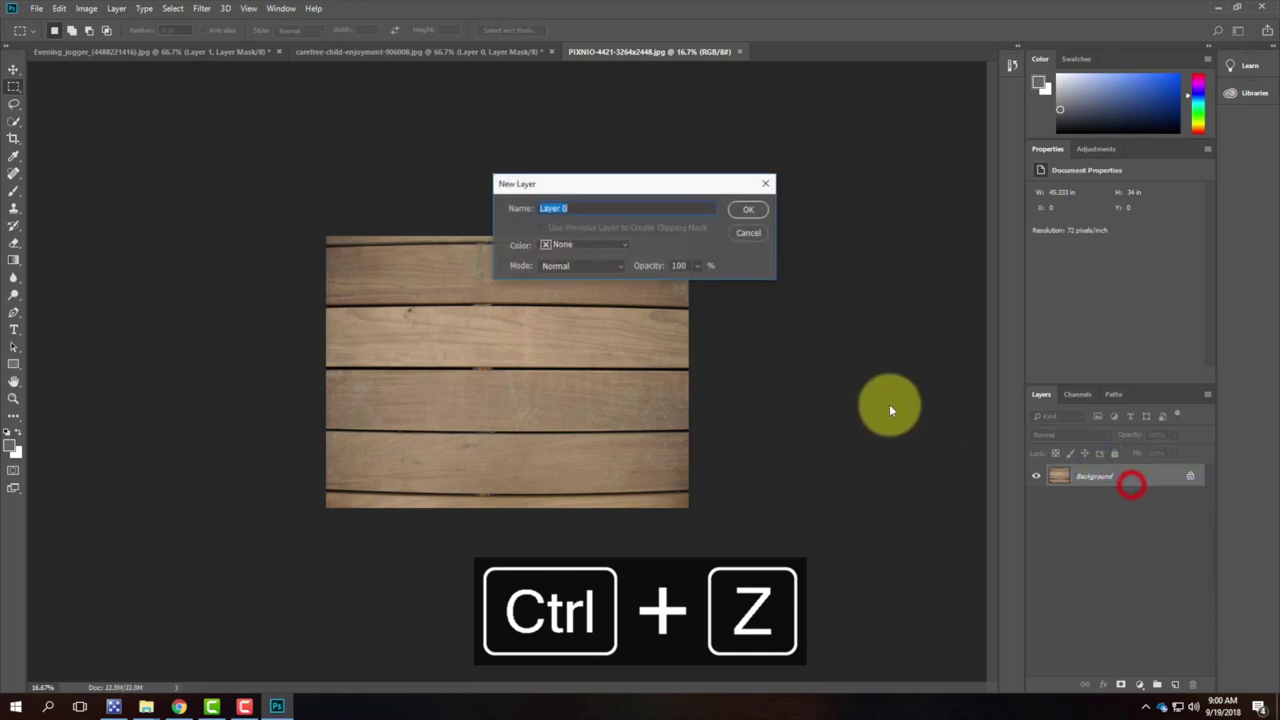
pyautogui.click(762, 210)
# - Enlarge the plank picture's canvas to 100 × 100 inches around Layer 0
pyautogui.click(86, 8)
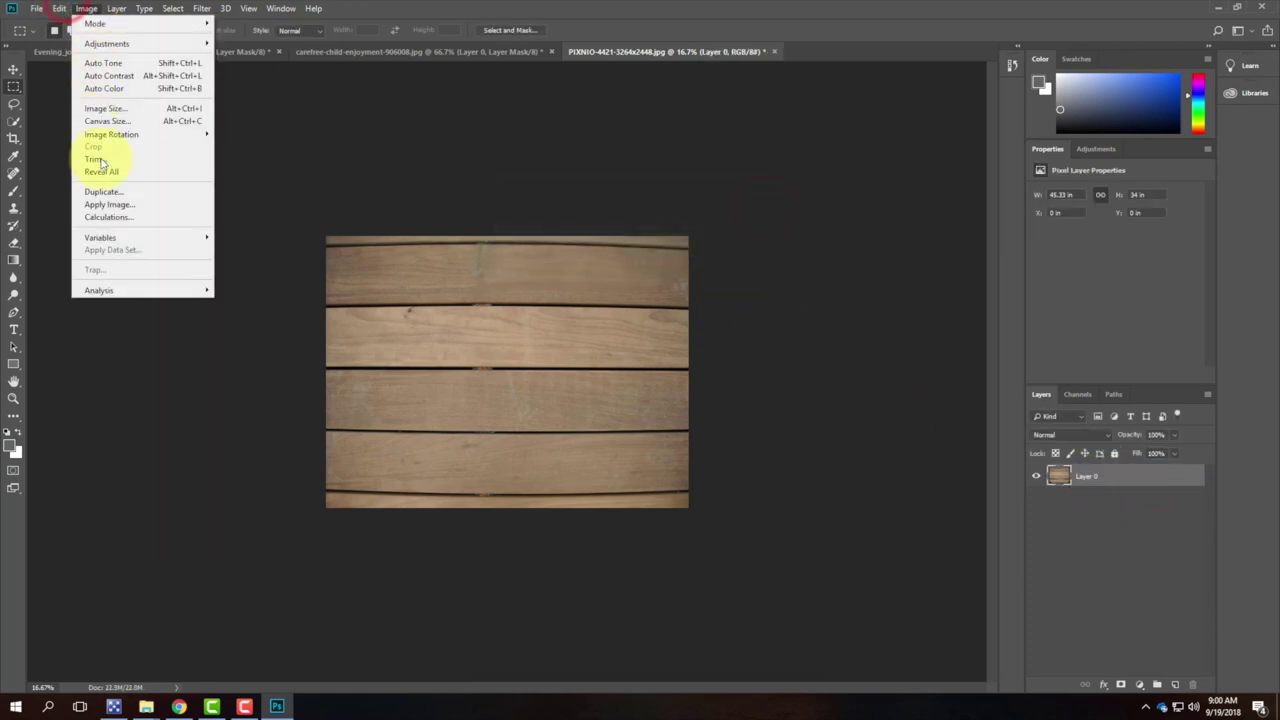
pyautogui.click(112, 121)
pyautogui.doubleClick(633, 228)
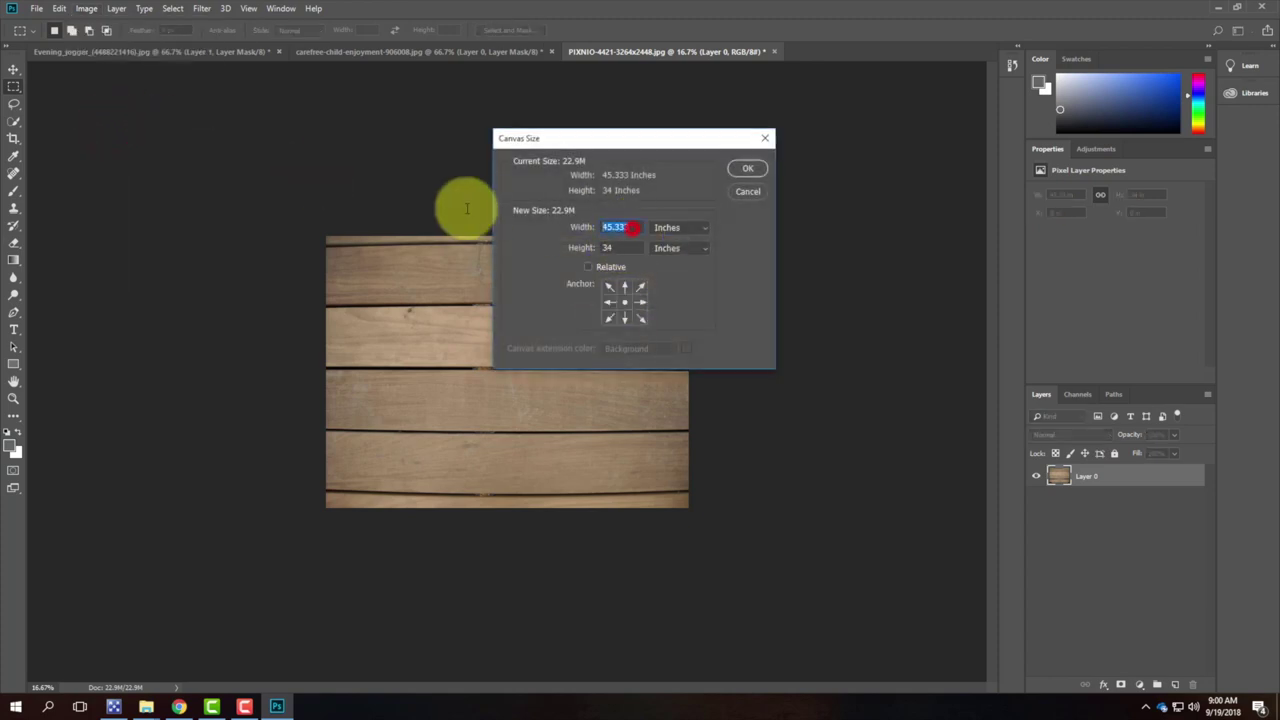
pyautogui.write('100')
pyautogui.press('Tab')
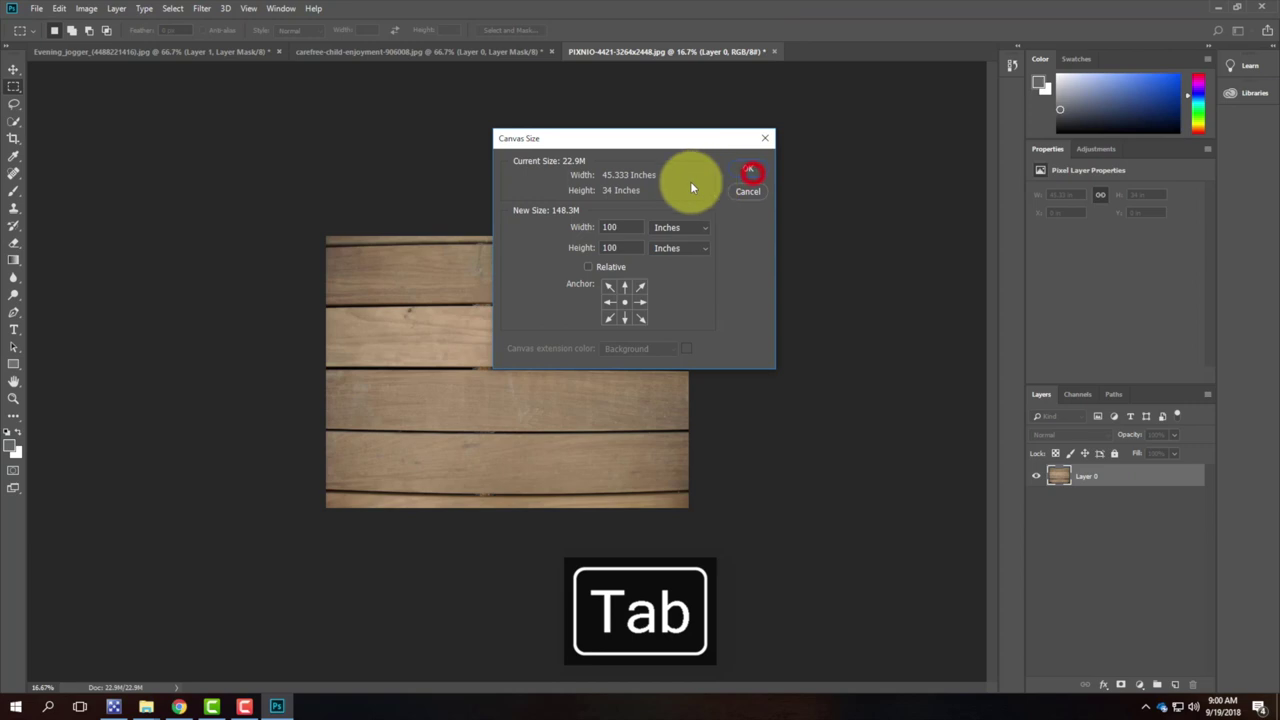
pyautogui.click(762, 169)
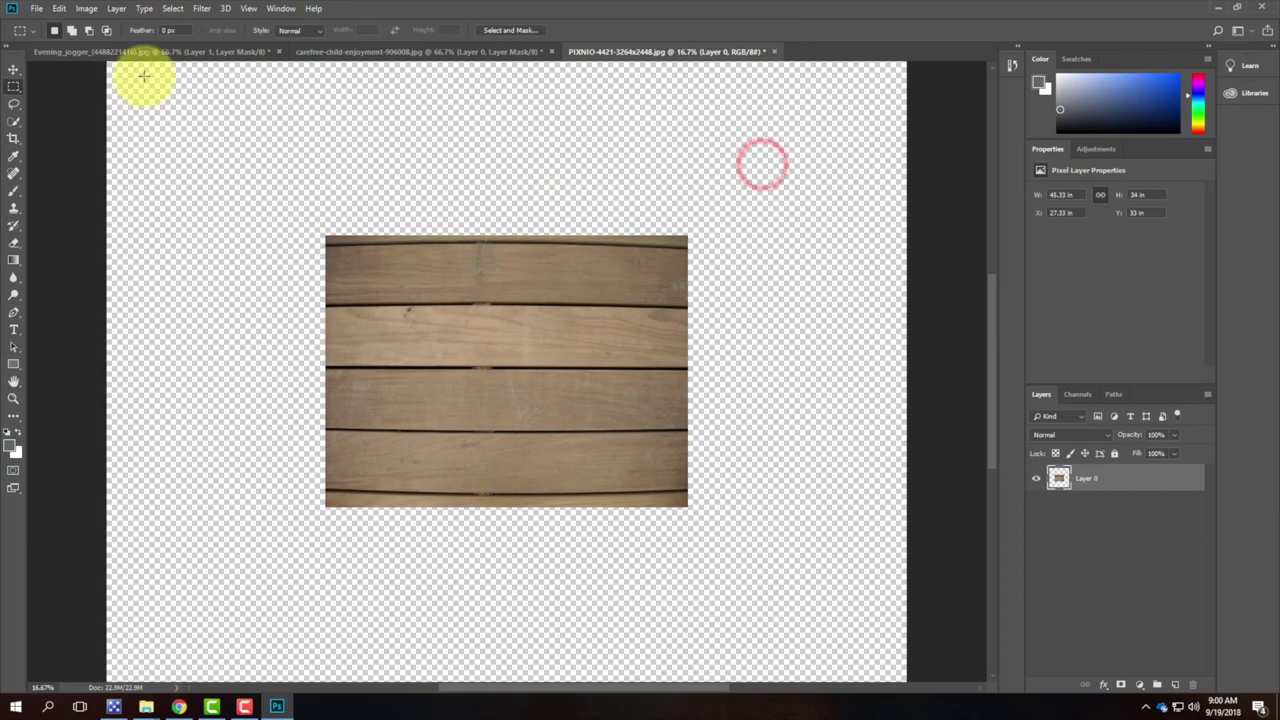
# - Select and copy the plank picture, paste it as a new layer, and align the copy directly above the original
pyautogui.moveTo(287, 206); pyautogui.dragTo(790, 585)
pyautogui.click(86, 8)
pyautogui.moveTo(59, 8)
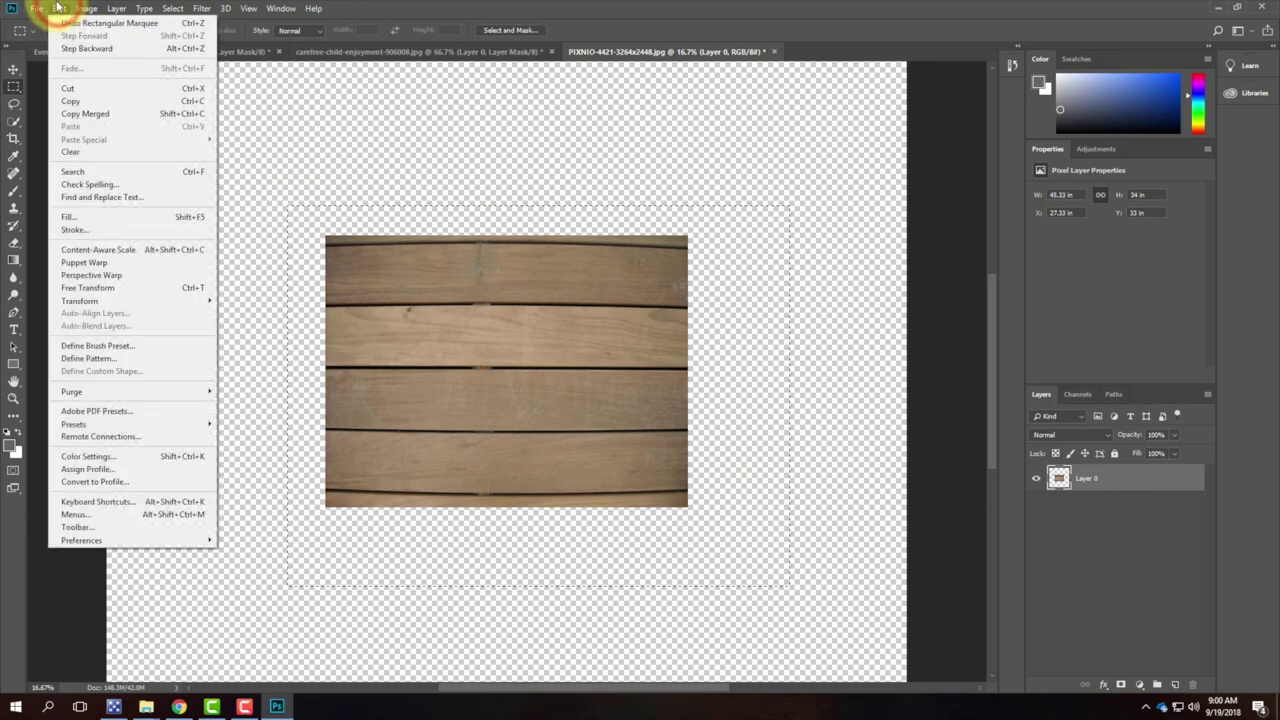
pyautogui.click(90, 101)
pyautogui.click(59, 8)
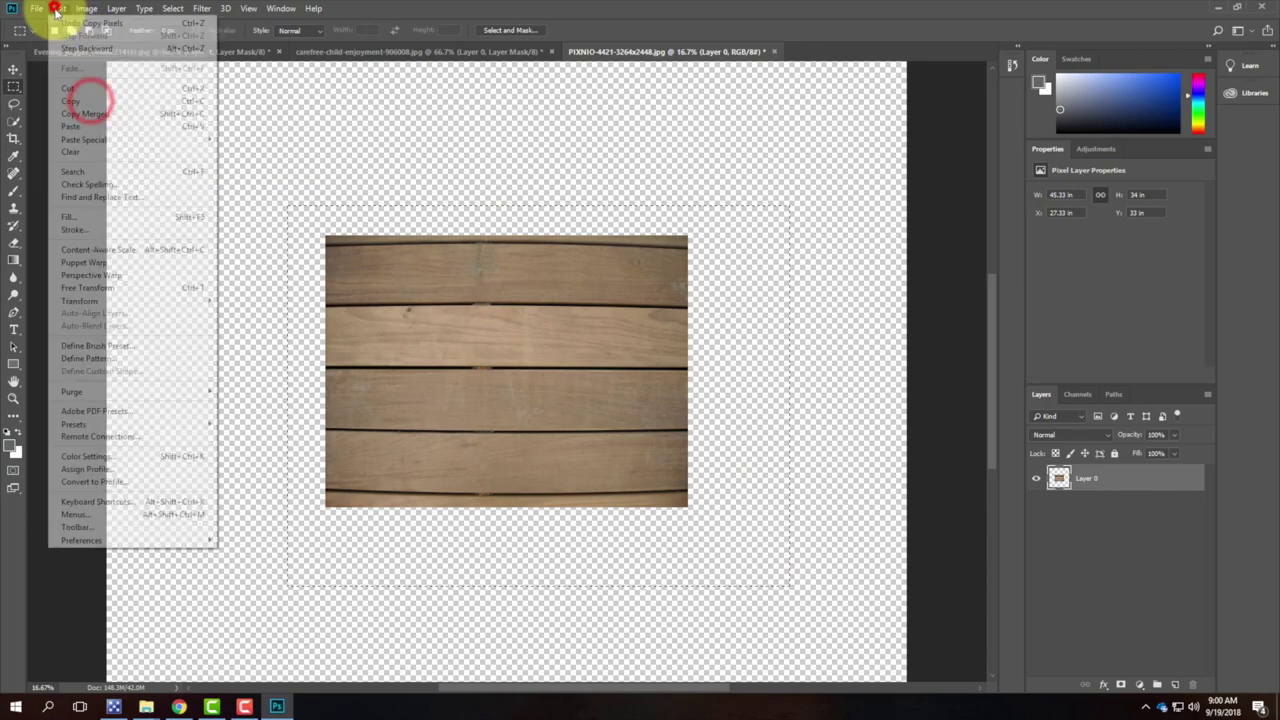
pyautogui.click(91, 126)
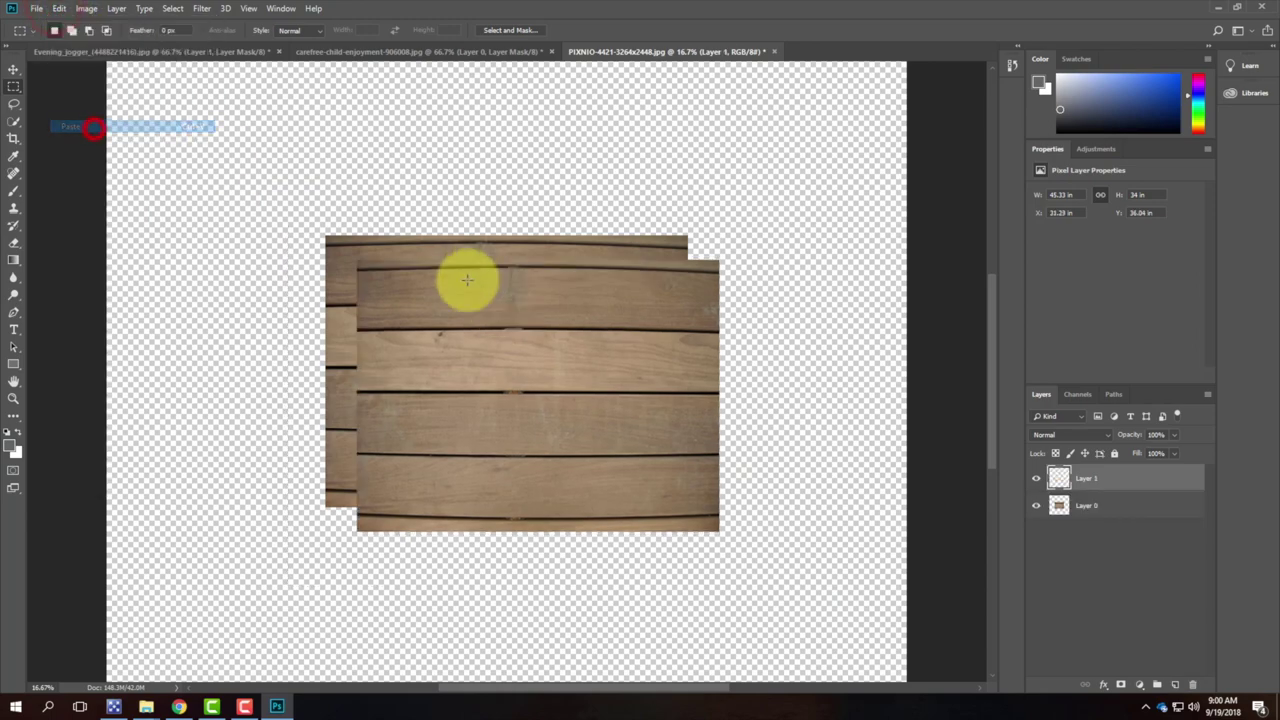
pyautogui.click(14, 68)
pyautogui.moveTo(477, 357); pyautogui.dragTo(487, 327)
pyautogui.moveTo(492, 101); pyautogui.dragTo(510, 170)
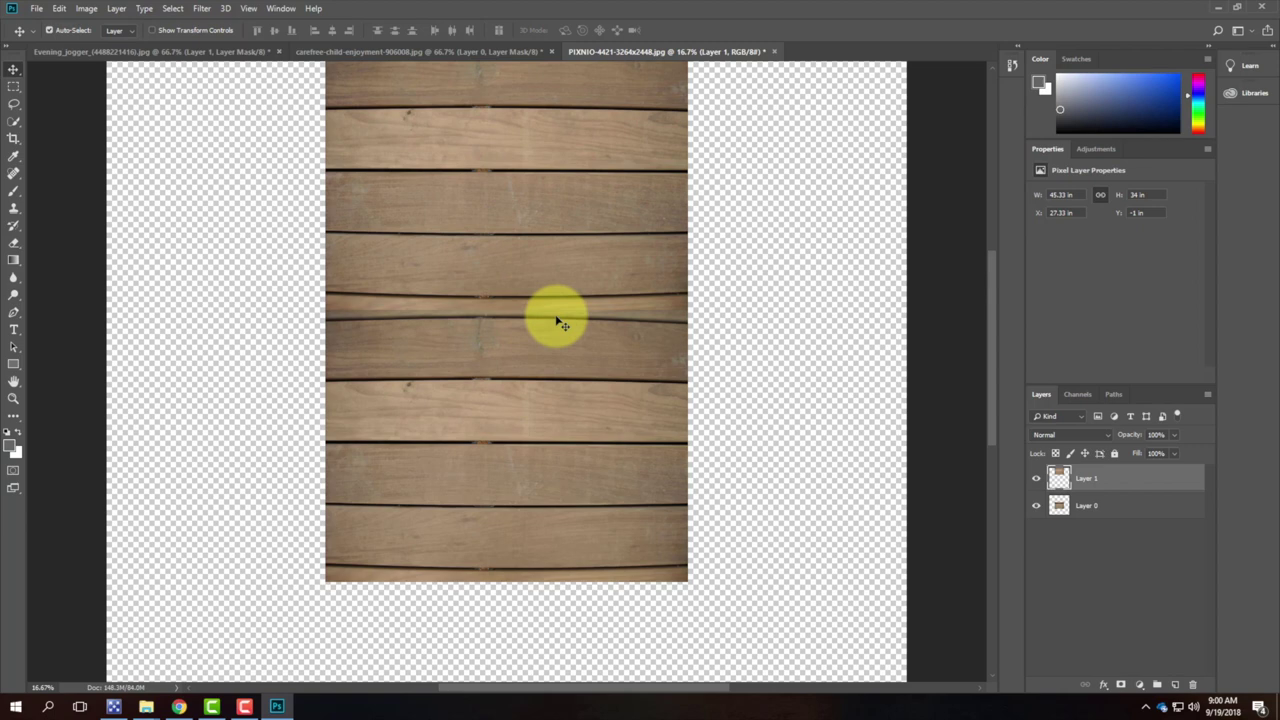
# - Paste two more plank copies and align them along the right edge of the stacked pair to preview the tiling
pyautogui.hotkey('ctrl', 'v')
pyautogui.moveTo(451, 381); pyautogui.dragTo(787, 320)
pyautogui.hotkey('ctrl', 'v')
pyautogui.moveTo(560, 440); pyautogui.dragTo(918, 232)
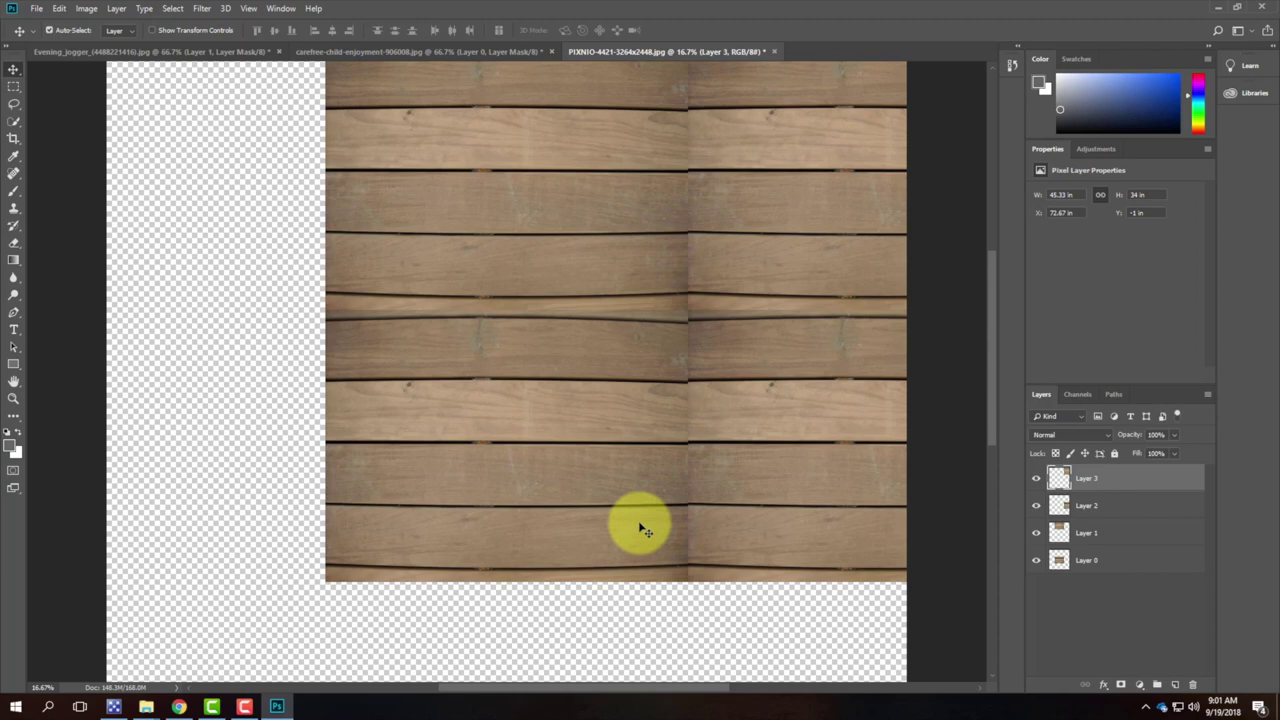
# - Undo the pasted plank copies and the canvas enlargement, leaving only Layer 0 at its original canvas size
pyautogui.hotkey('ctrl', 'z')
pyautogui.hotkey('ctrl', 'z')
pyautogui.hotkey('ctrl', 'z')
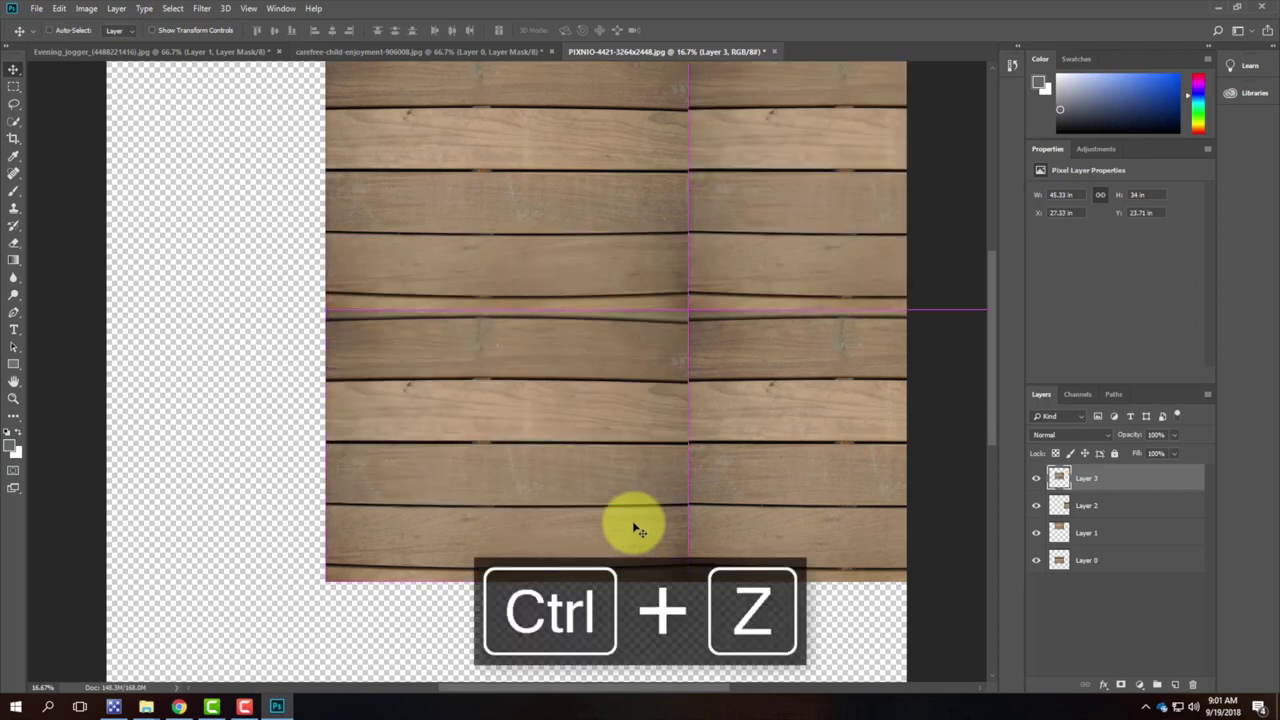
pyautogui.hotkey('ctrl', 'alt', 'z')
pyautogui.hotkey('ctrl', 'alt', 'z')
pyautogui.hotkey('ctrl', 'alt', 'z')
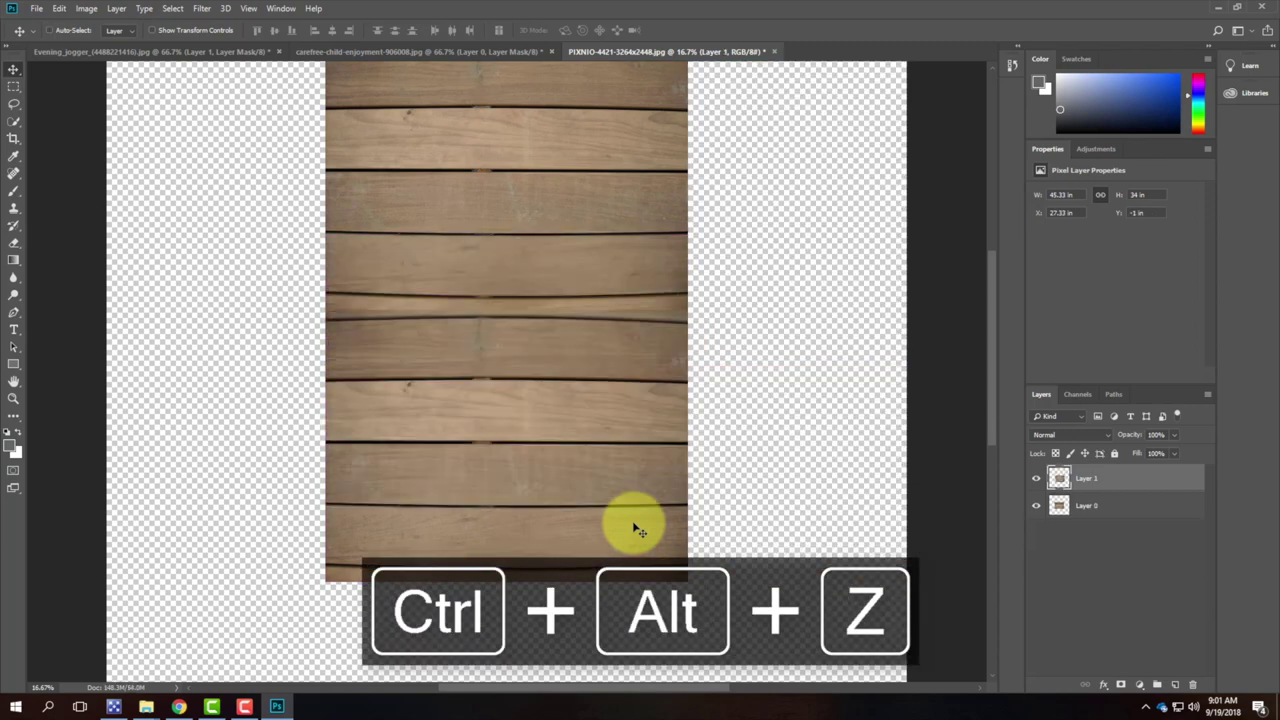
pyautogui.hotkey('ctrl', 'alt', 'z')
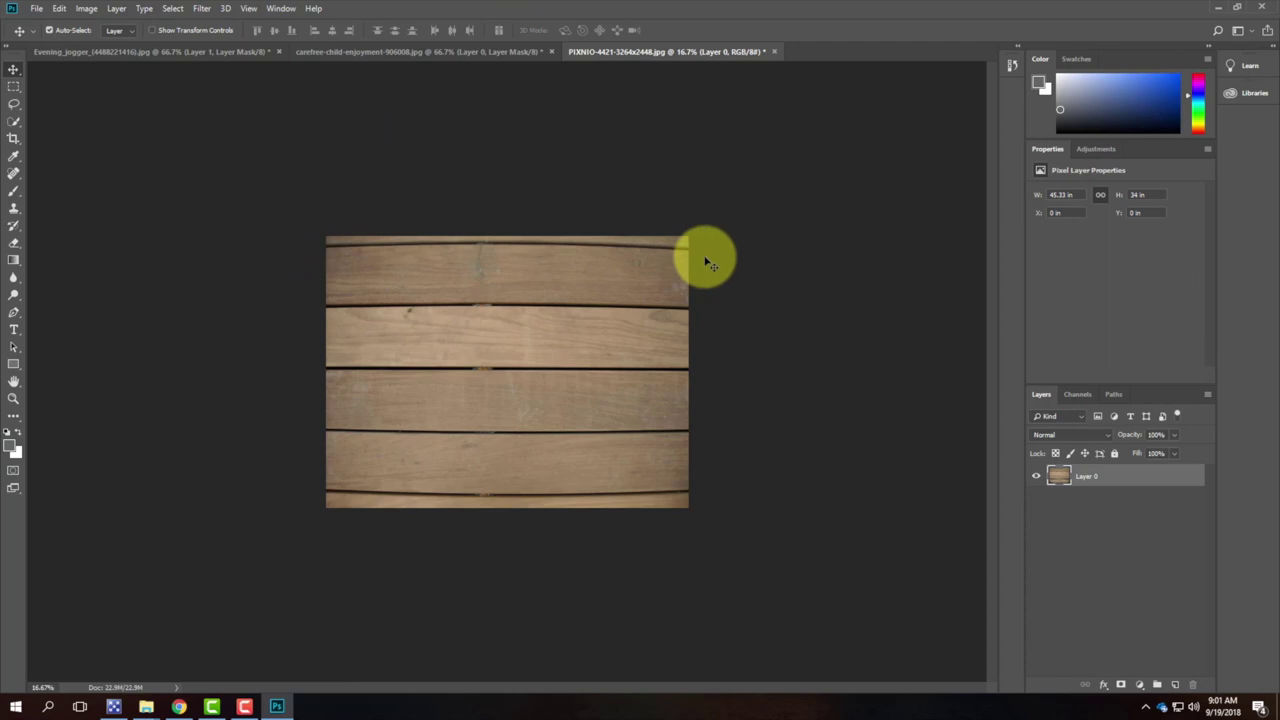
# - Try to straighten the planks by skewing Layer 0, pulling its four corners vertically outward beyond the canvas
pyautogui.click(59, 8)
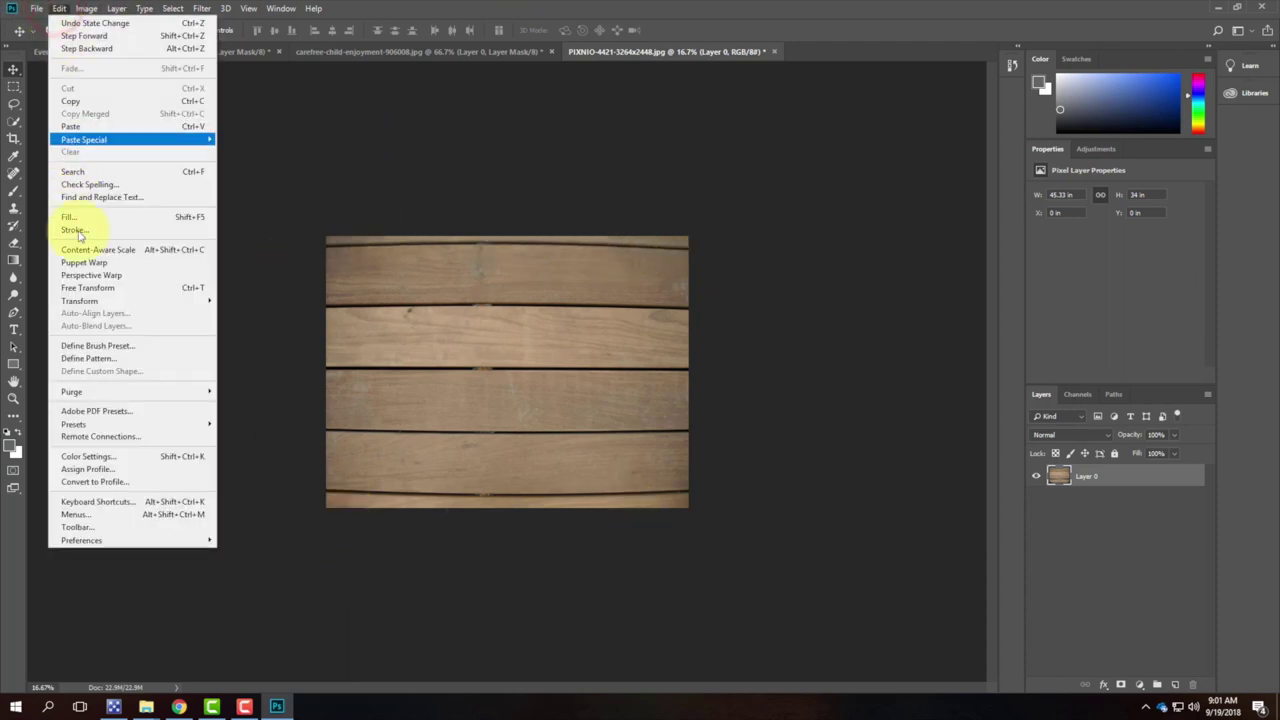
pyautogui.moveTo(177, 301)
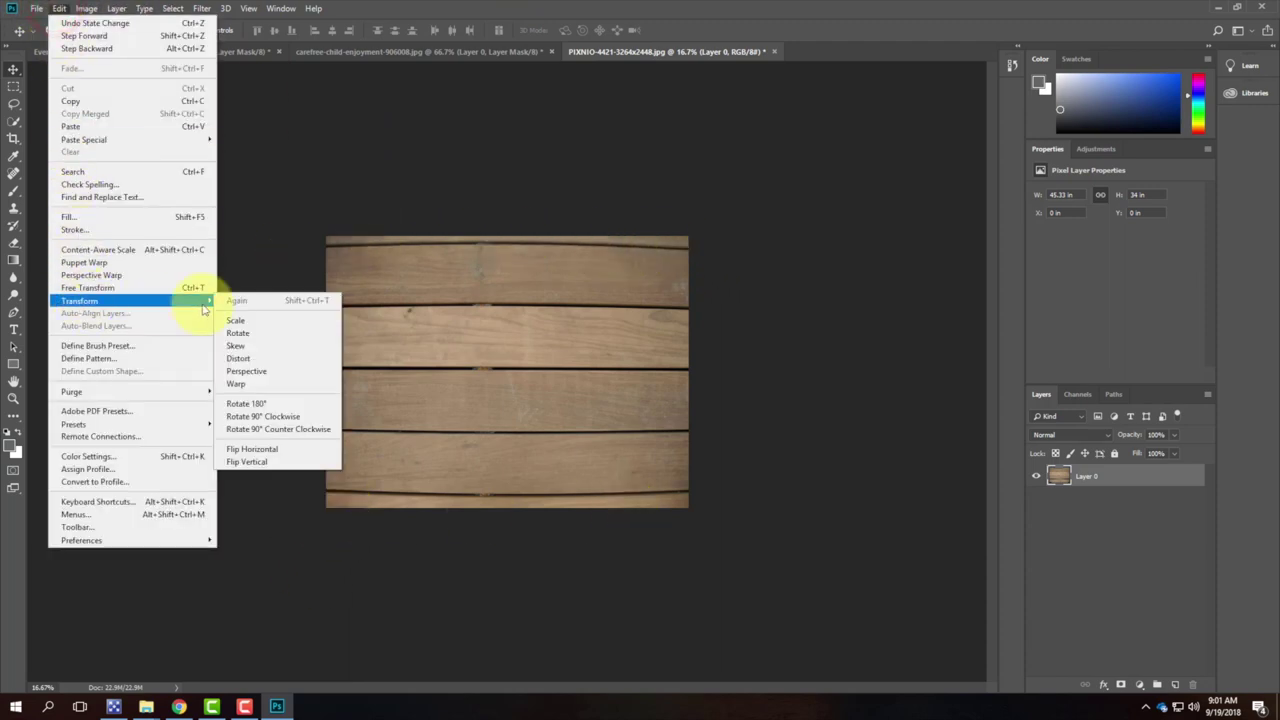
pyautogui.click(240, 346)
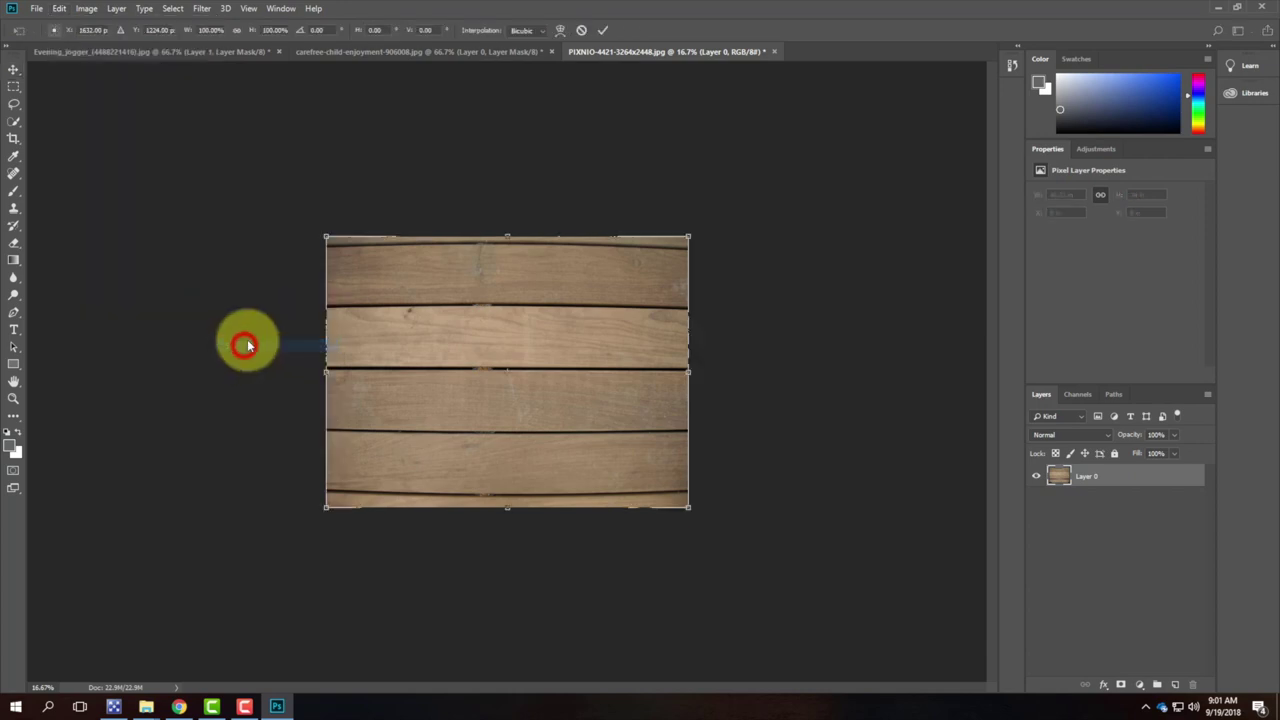
pyautogui.moveTo(326, 236); pyautogui.dragTo(327, 227)
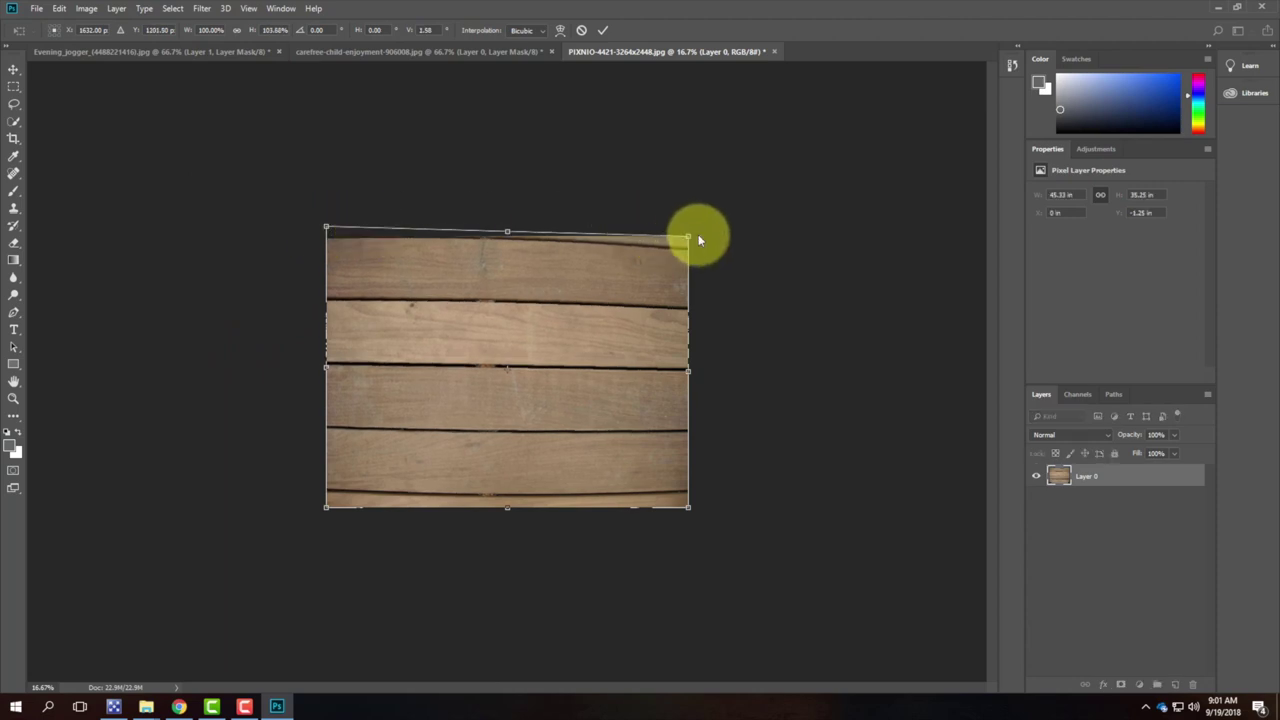
pyautogui.moveTo(688, 240); pyautogui.dragTo(688, 216)
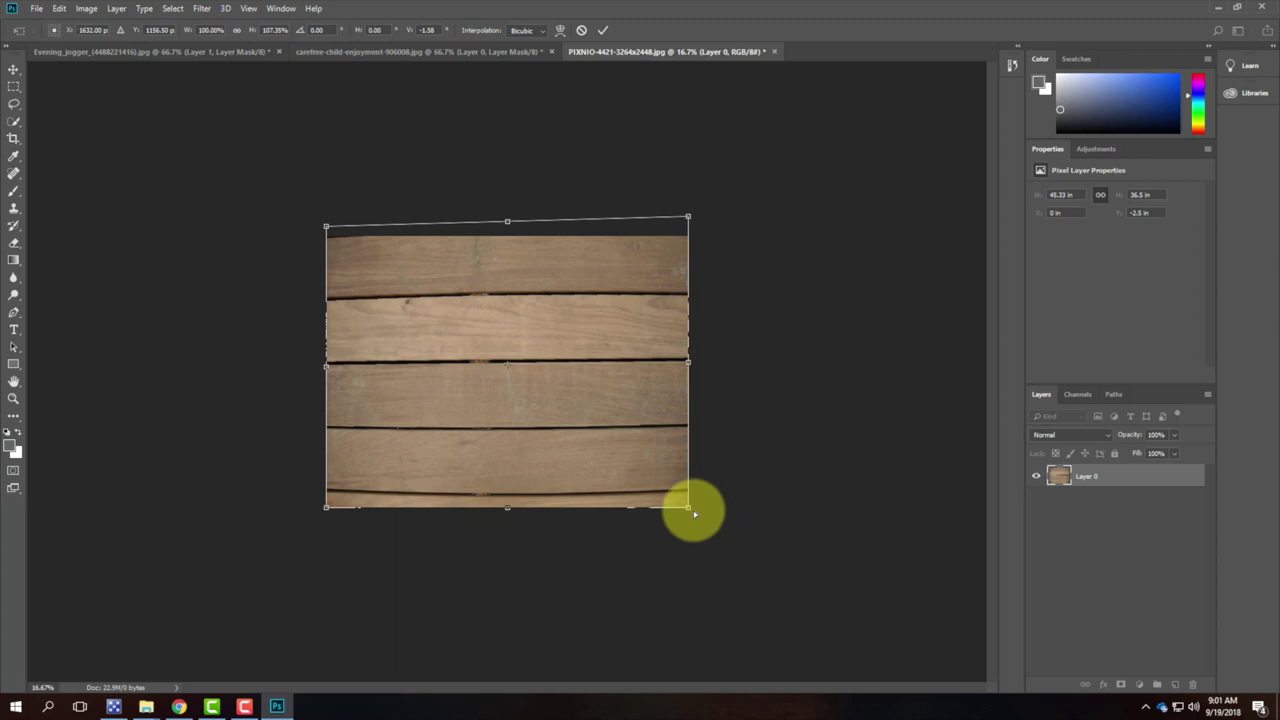
pyautogui.moveTo(688, 512); pyautogui.dragTo(688, 524)
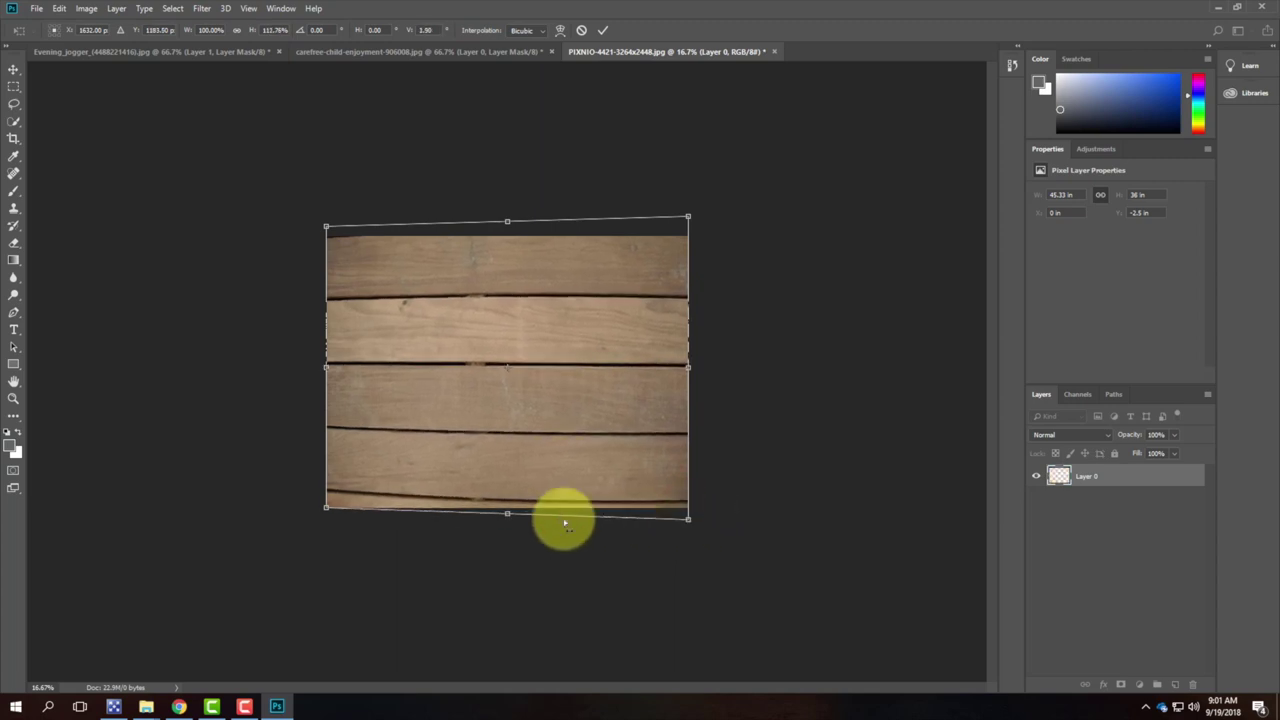
pyautogui.moveTo(326, 512); pyautogui.dragTo(326, 526)
pyautogui.moveTo(326, 225); pyautogui.dragTo(326, 218)
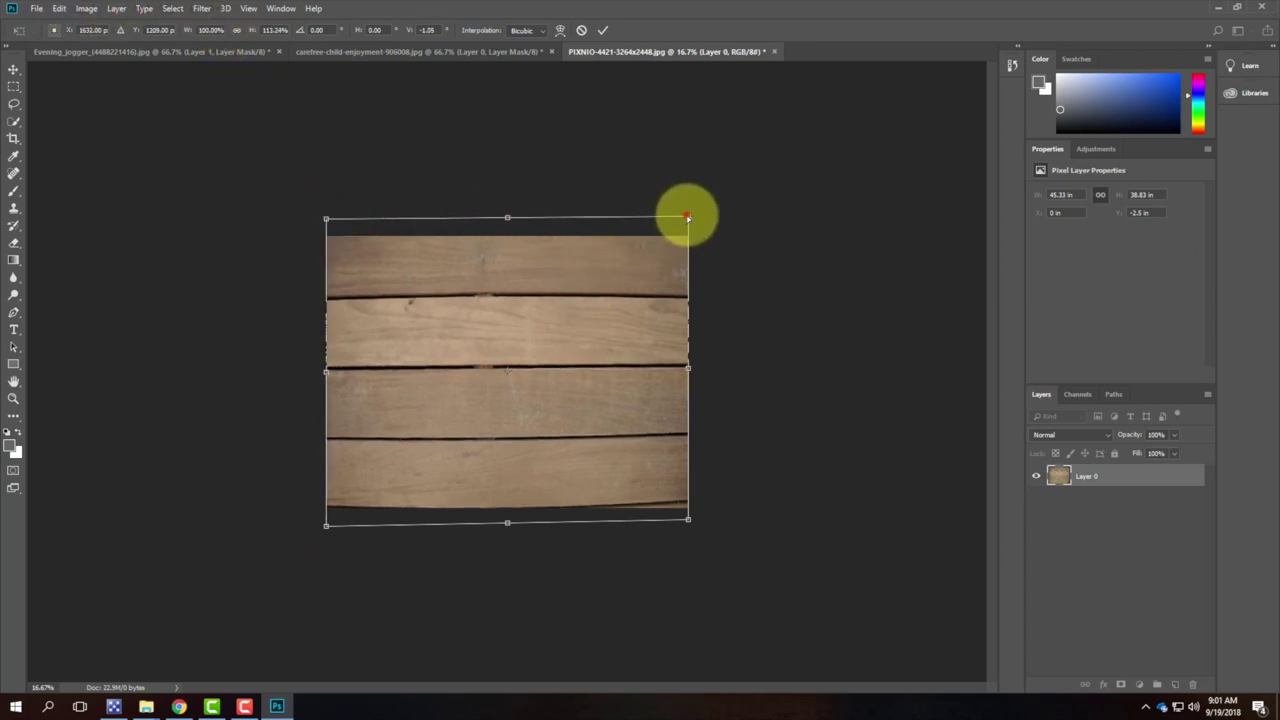
# - Skew the two upper corners much higher and the lower-left corner further down, and cancel the whole transform
pyautogui.moveTo(687, 216); pyautogui.dragTo(677, 154)
pyautogui.moveTo(328, 216); pyautogui.dragTo(326, 156)
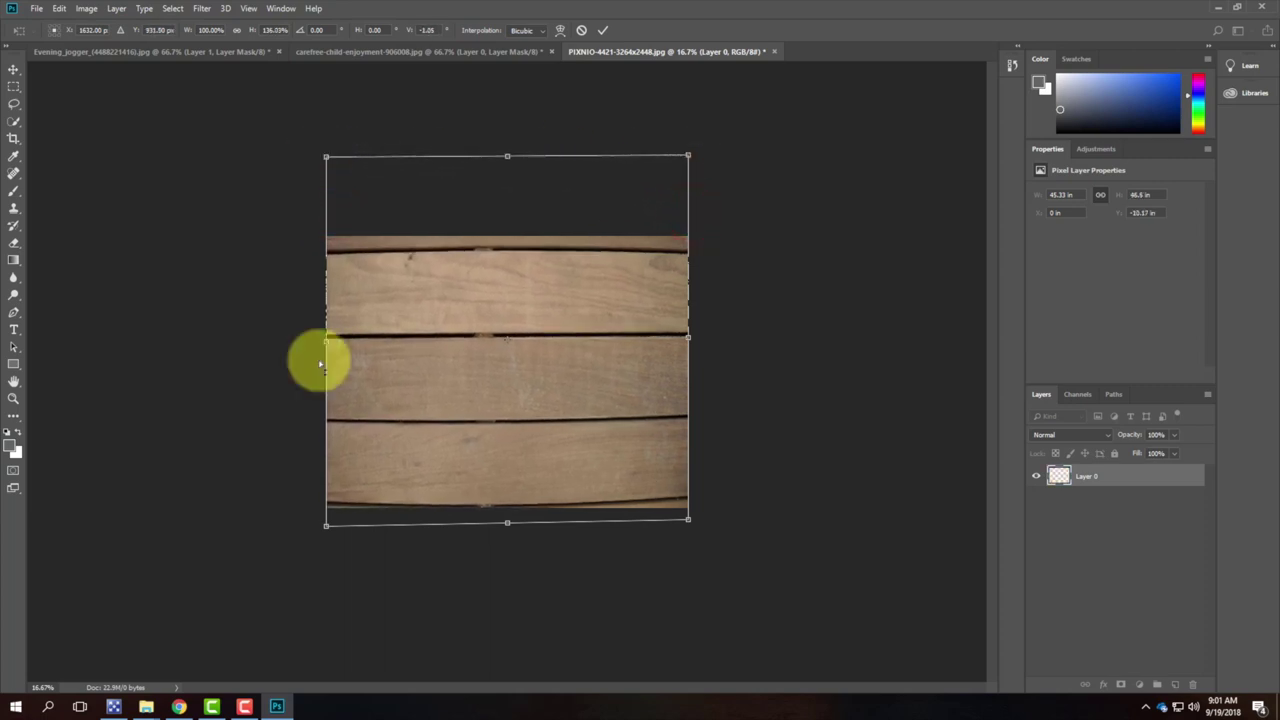
pyautogui.moveTo(326, 523)
pyautogui.mouseDown()
pyautogui.moveTo(329, 556)
pyautogui.moveTo(326, 545)
pyautogui.mouseUp()
pyautogui.click(86, 9)
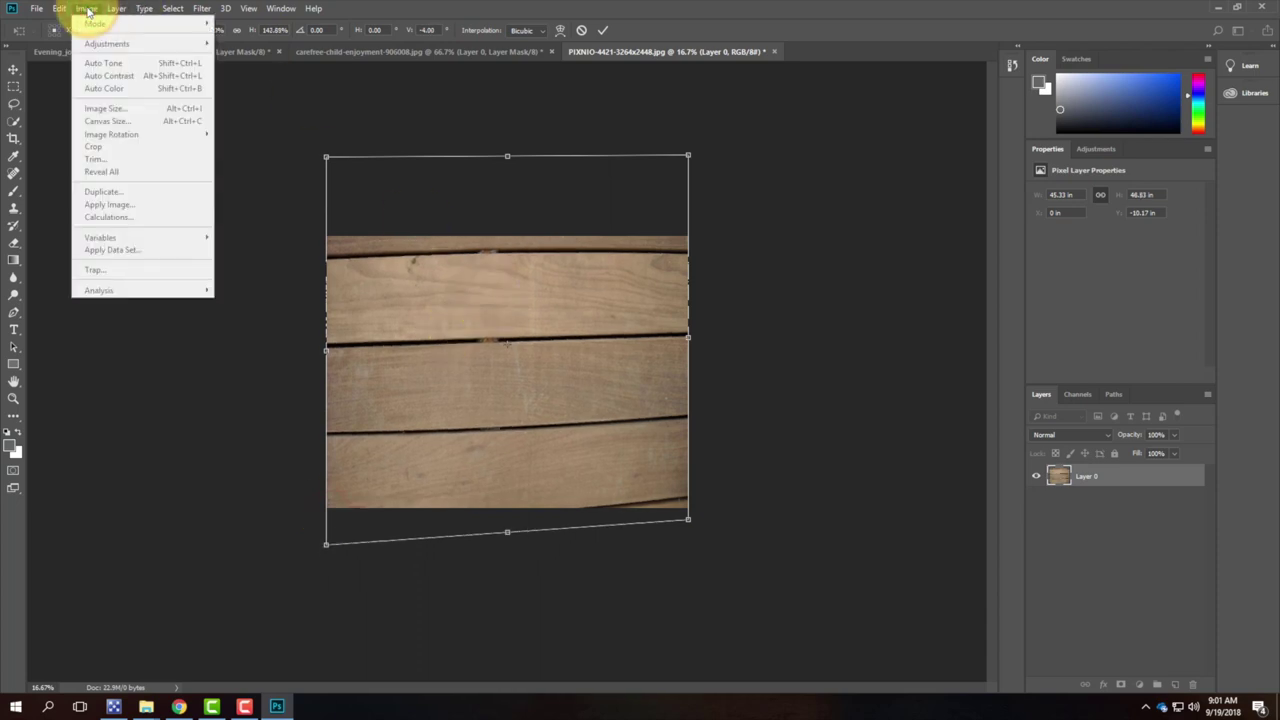
pyautogui.hotkey('ctrl', 'alt', 'z')
pyautogui.click(581, 30)
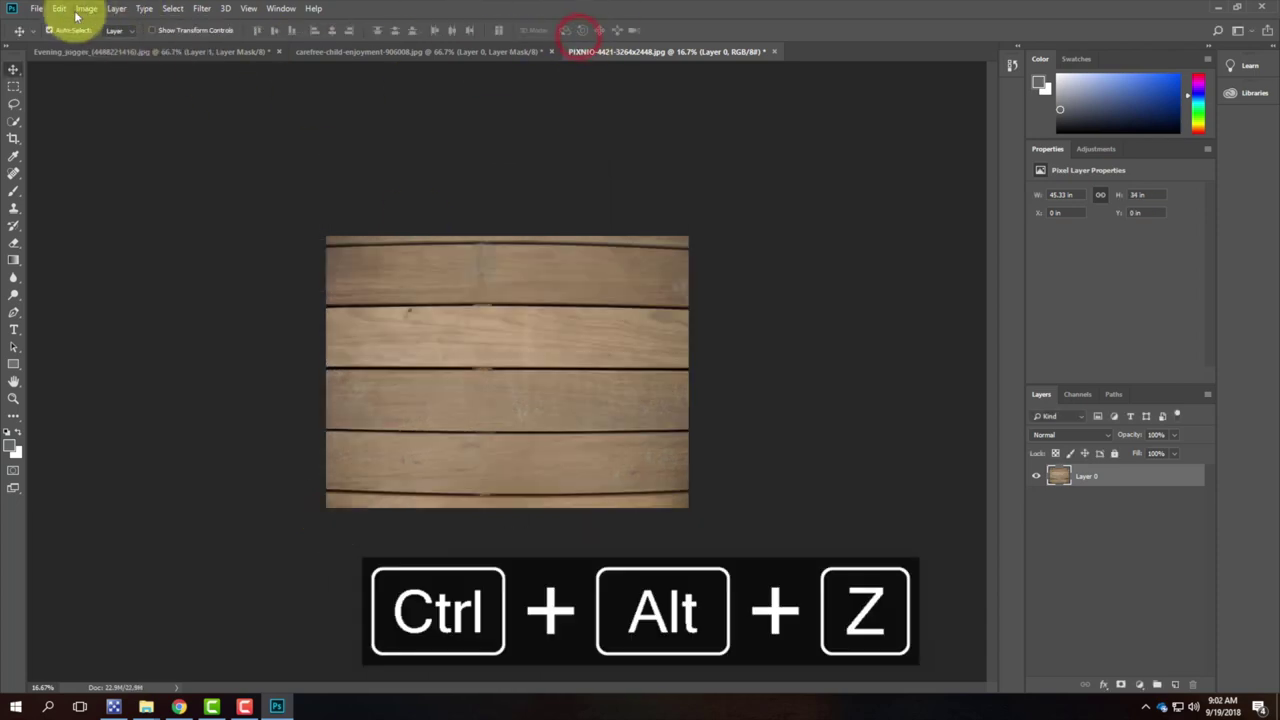
# - Warp Layer 0 by pulling its four corners slightly outward until the curved gaps between the planks run straight
pyautogui.click(59, 9)
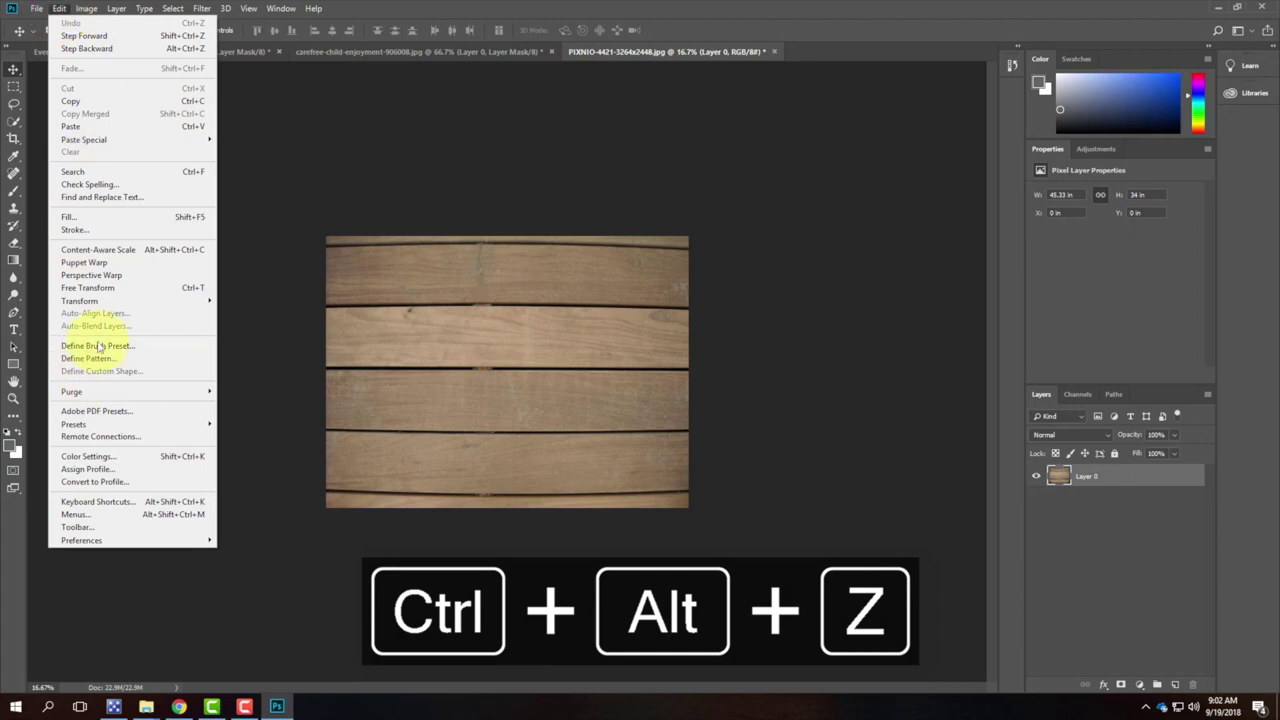
pyautogui.moveTo(105, 301)
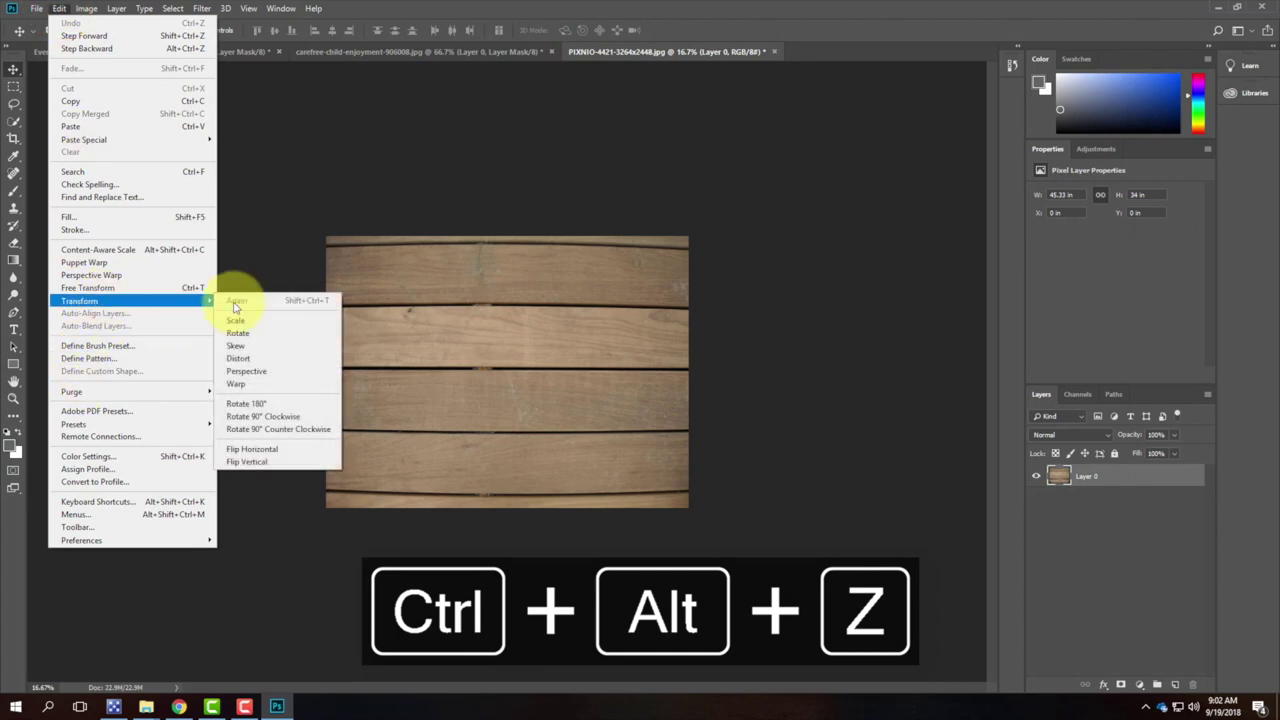
pyautogui.click(274, 388)
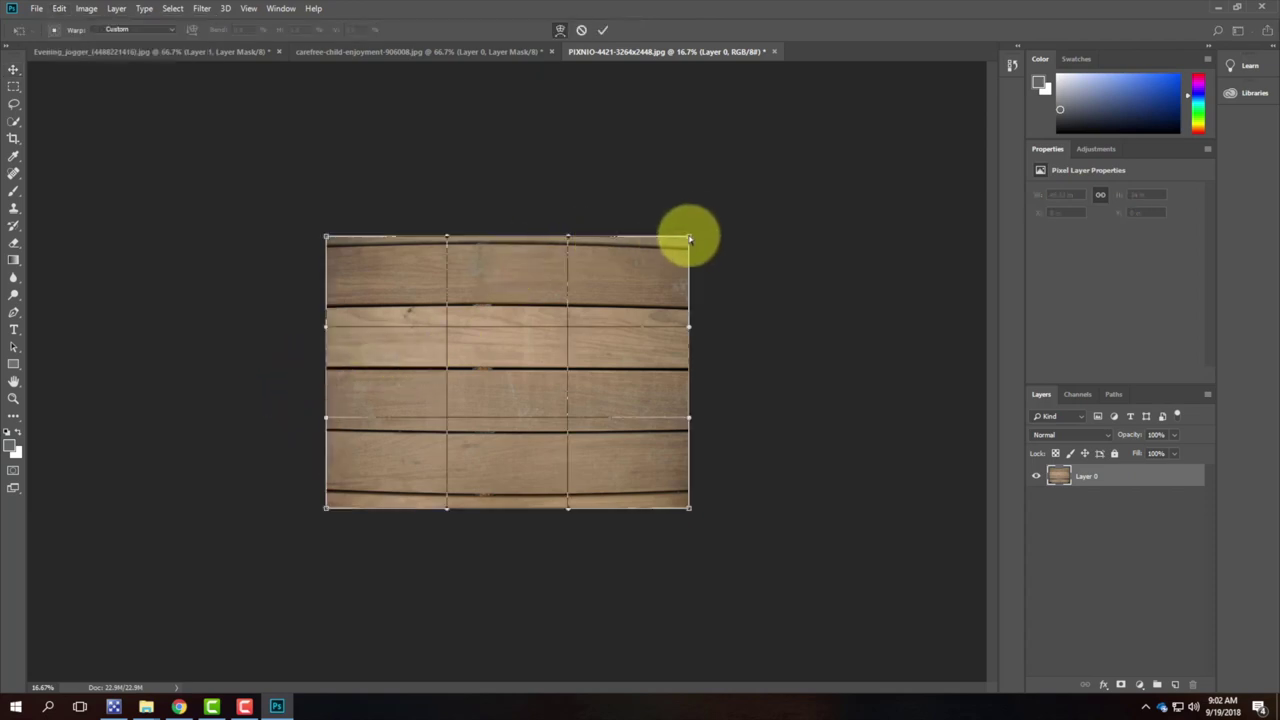
pyautogui.moveTo(689, 237); pyautogui.dragTo(688, 227)
pyautogui.moveTo(325, 239); pyautogui.dragTo(325, 233)
pyautogui.moveTo(690, 512); pyautogui.dragTo(688, 517)
pyautogui.moveTo(329, 507); pyautogui.dragTo(325, 516)
# - Show the rulers and place horizontal guides along the uppermost full plank's lower gap and the lowest plank gap
pyautogui.click(124, 12)
pyautogui.moveTo(208, 8)
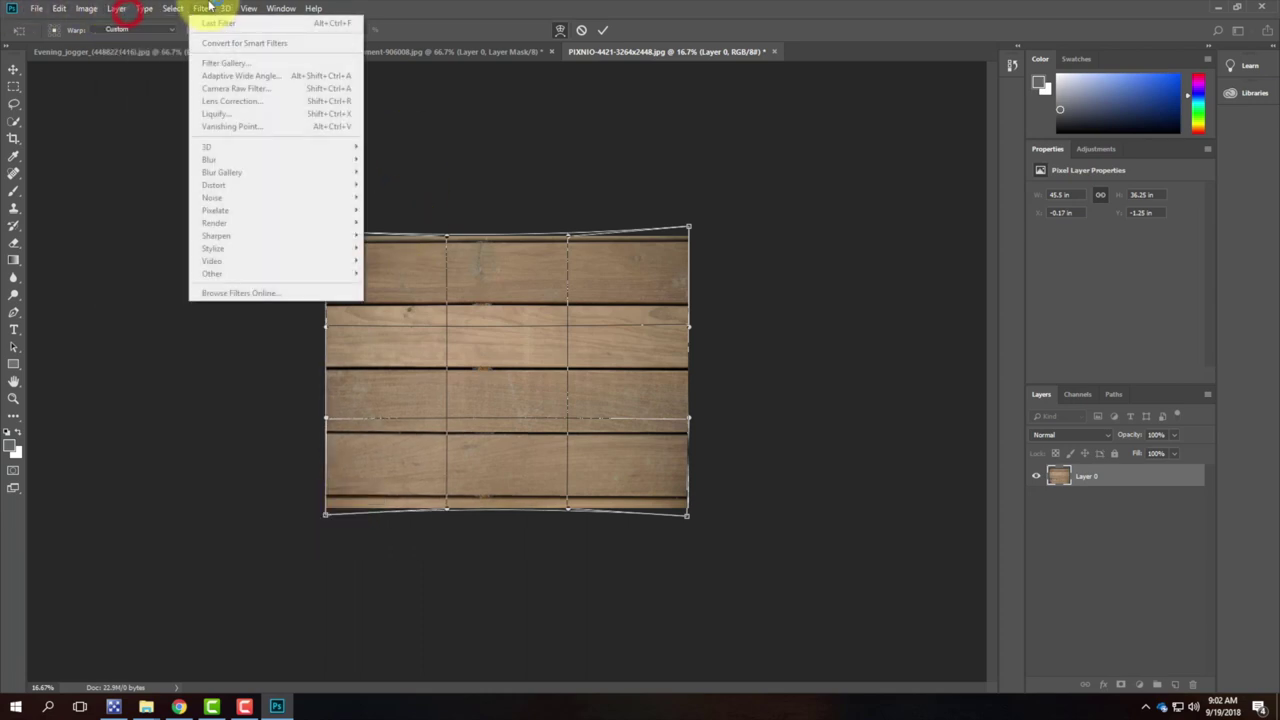
pyautogui.moveTo(256, 10)
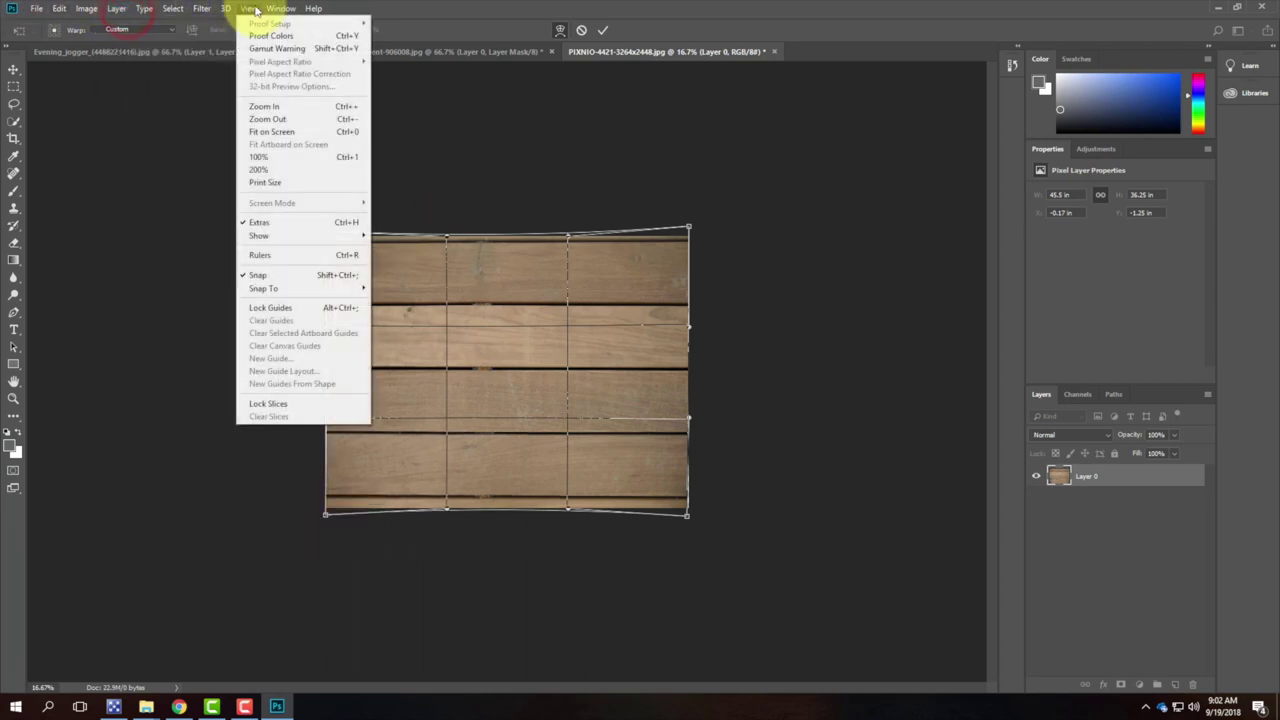
pyautogui.click(300, 256)
pyautogui.moveTo(518, 66); pyautogui.dragTo(723, 309)
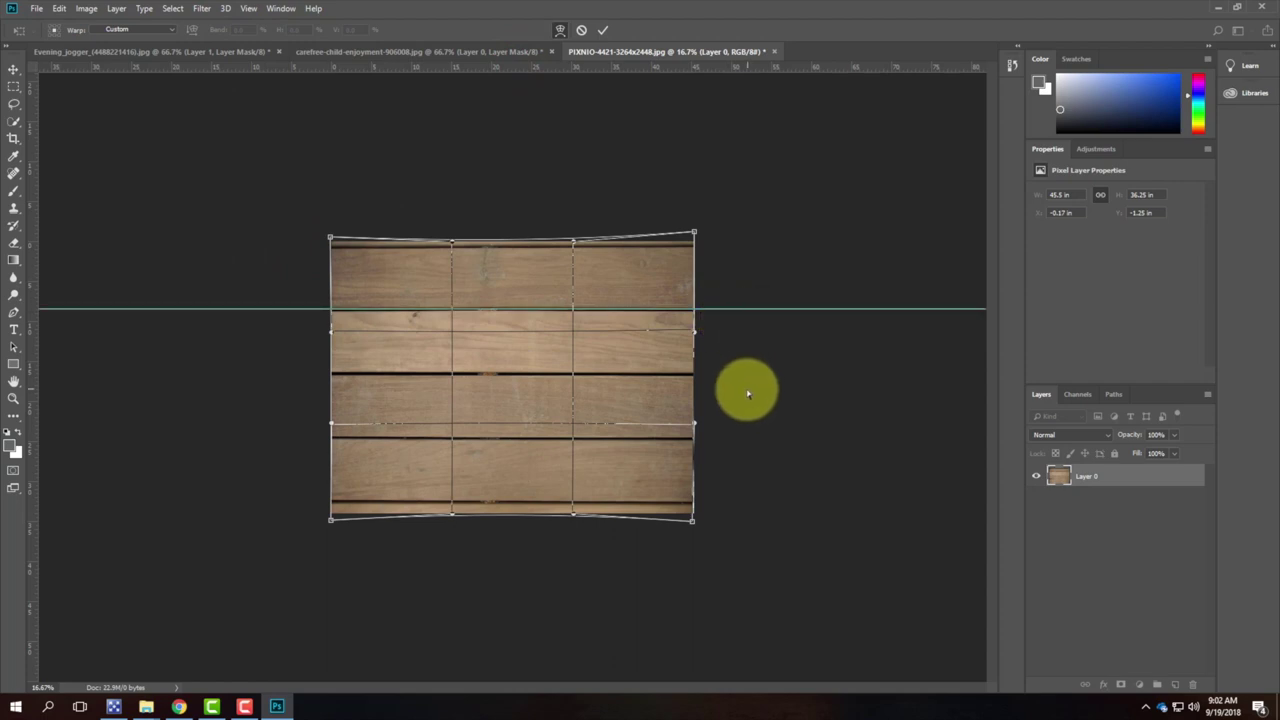
pyautogui.moveTo(505, 66); pyautogui.dragTo(514, 500)
# - Nudge the warp's lower-left corner, add a horizontal guide at the middle plank gap, and commit the warp
pyautogui.moveTo(331, 522); pyautogui.dragTo(332, 521)
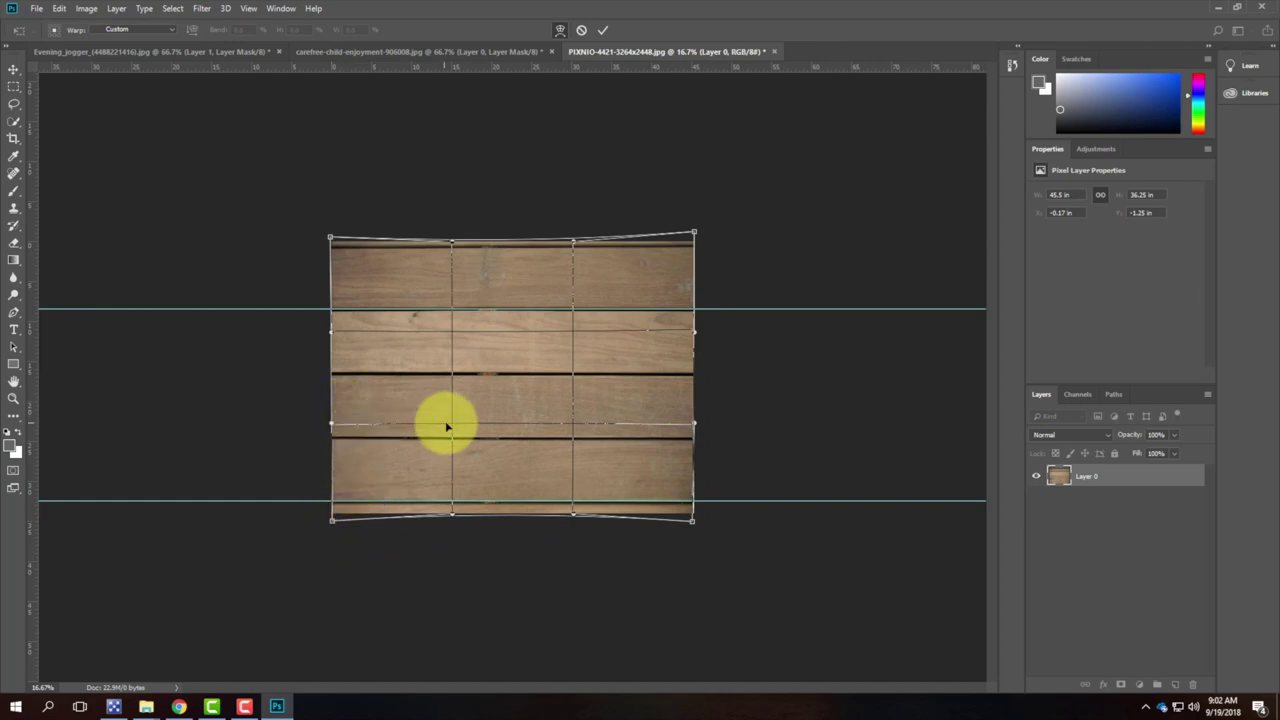
pyautogui.moveTo(534, 67); pyautogui.dragTo(566, 377)
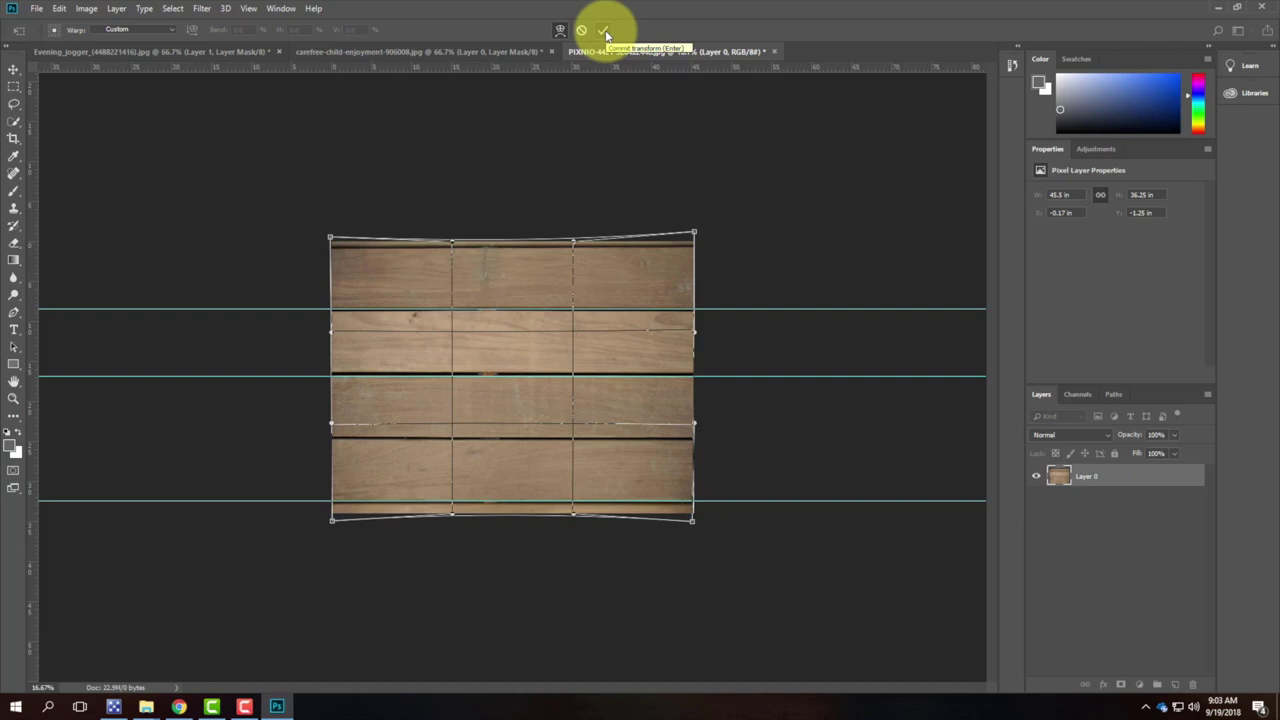
pyautogui.click(605, 33)
# - Hide the rulers and clear all guides from the plank picture
pyautogui.click(215, 8)
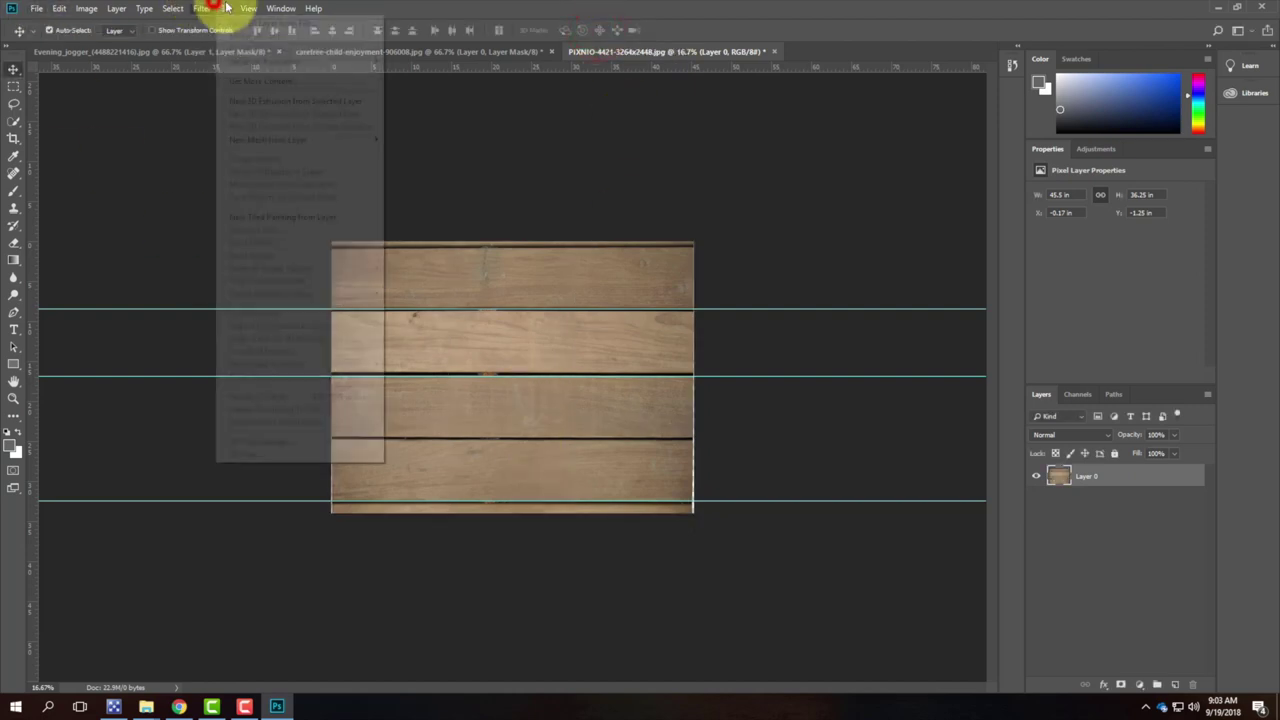
pyautogui.click(230, 8)
pyautogui.click(173, 8)
pyautogui.moveTo(250, 8)
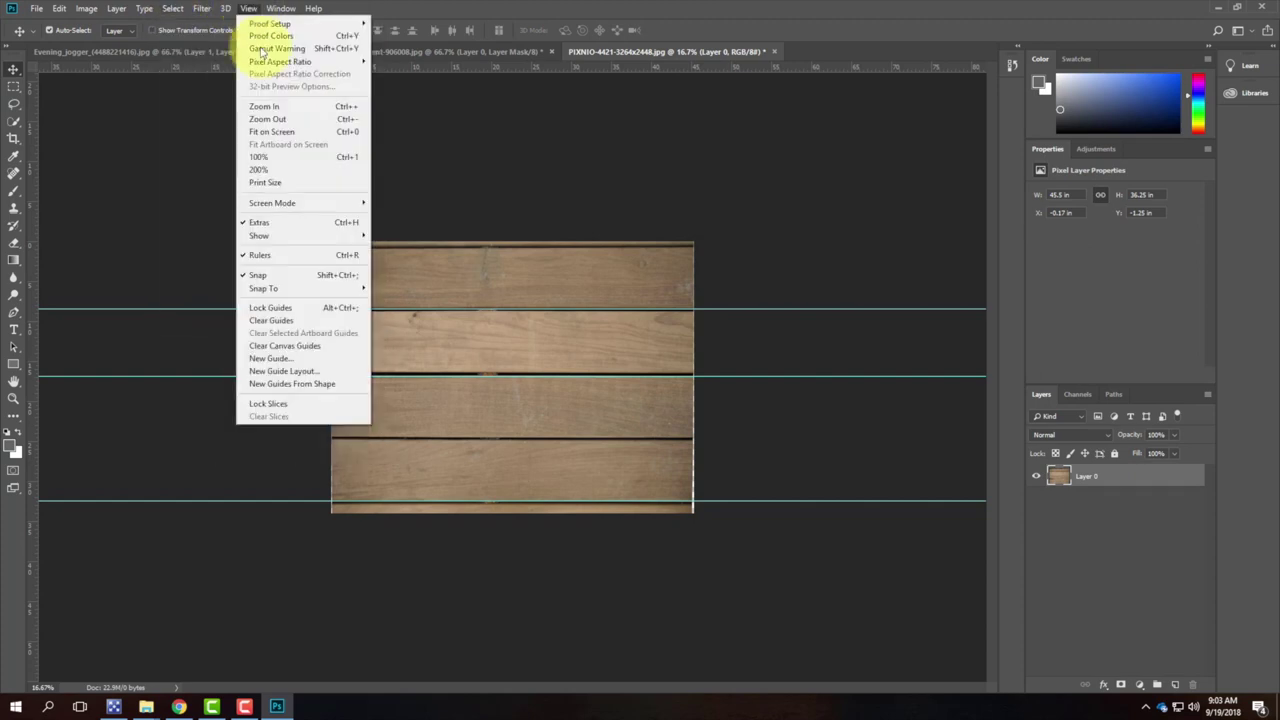
pyautogui.click(277, 256)
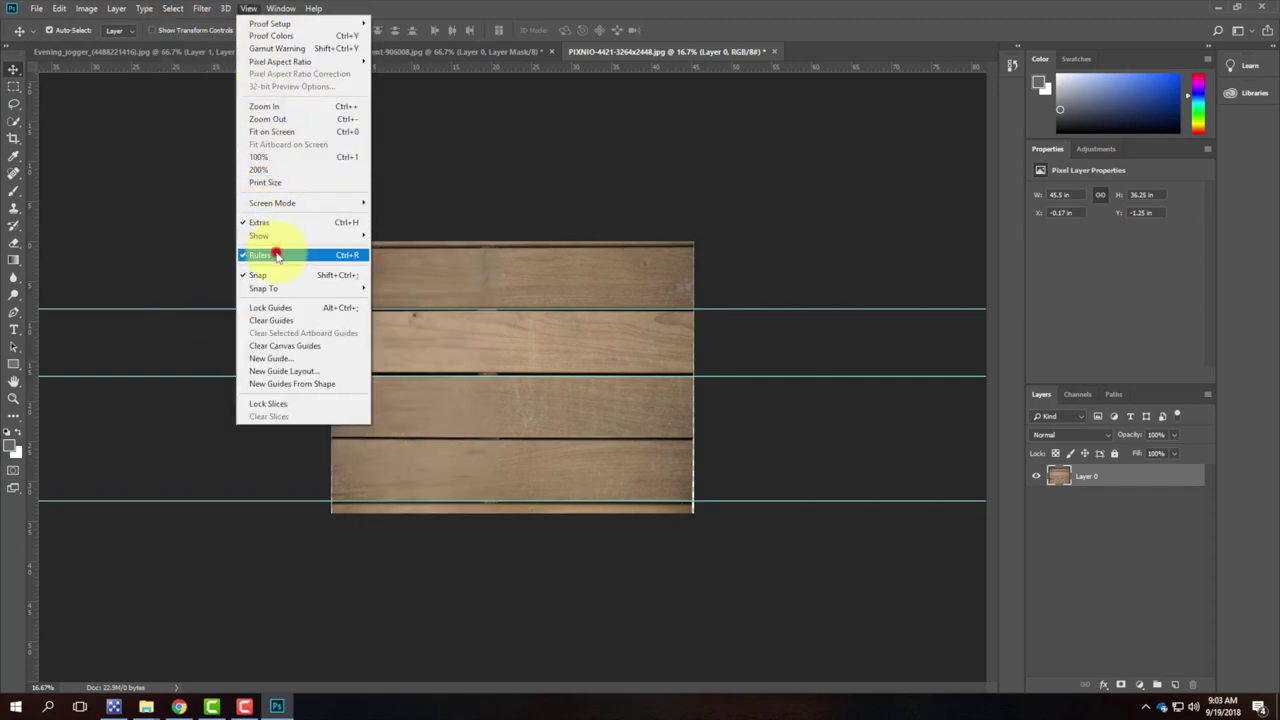
pyautogui.click(201, 8)
pyautogui.moveTo(236, 8)
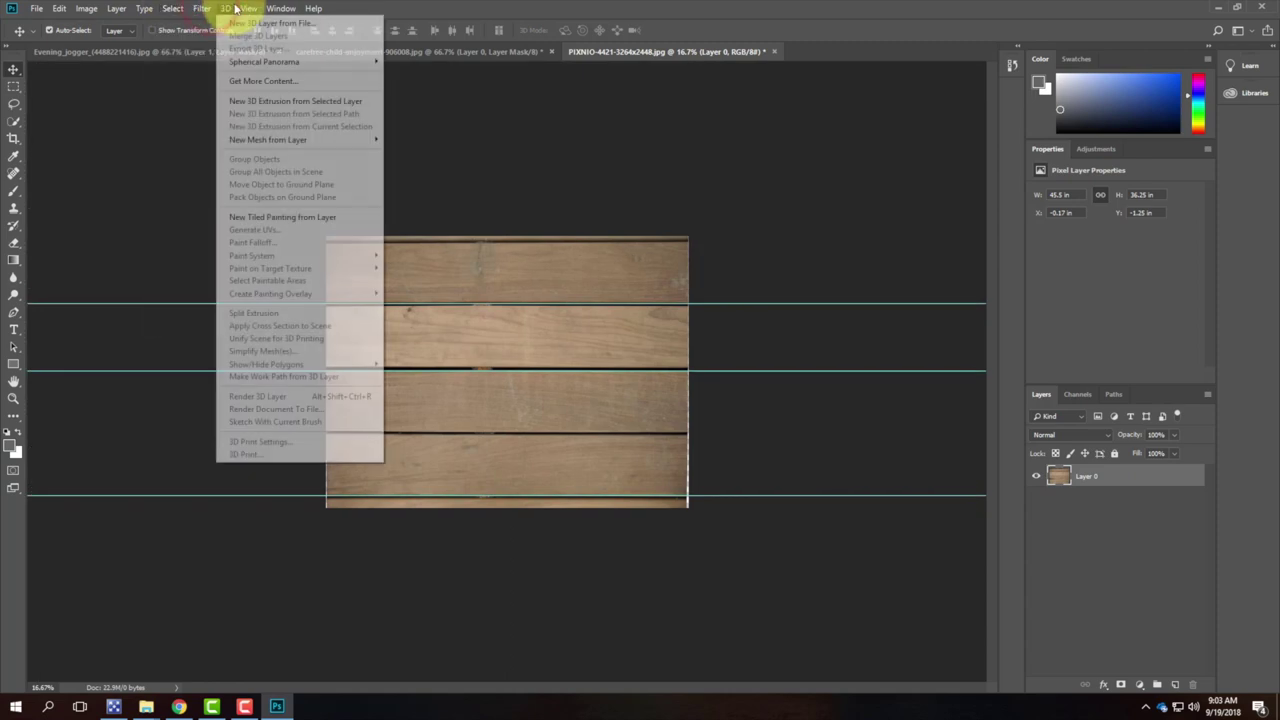
pyautogui.click(292, 320)
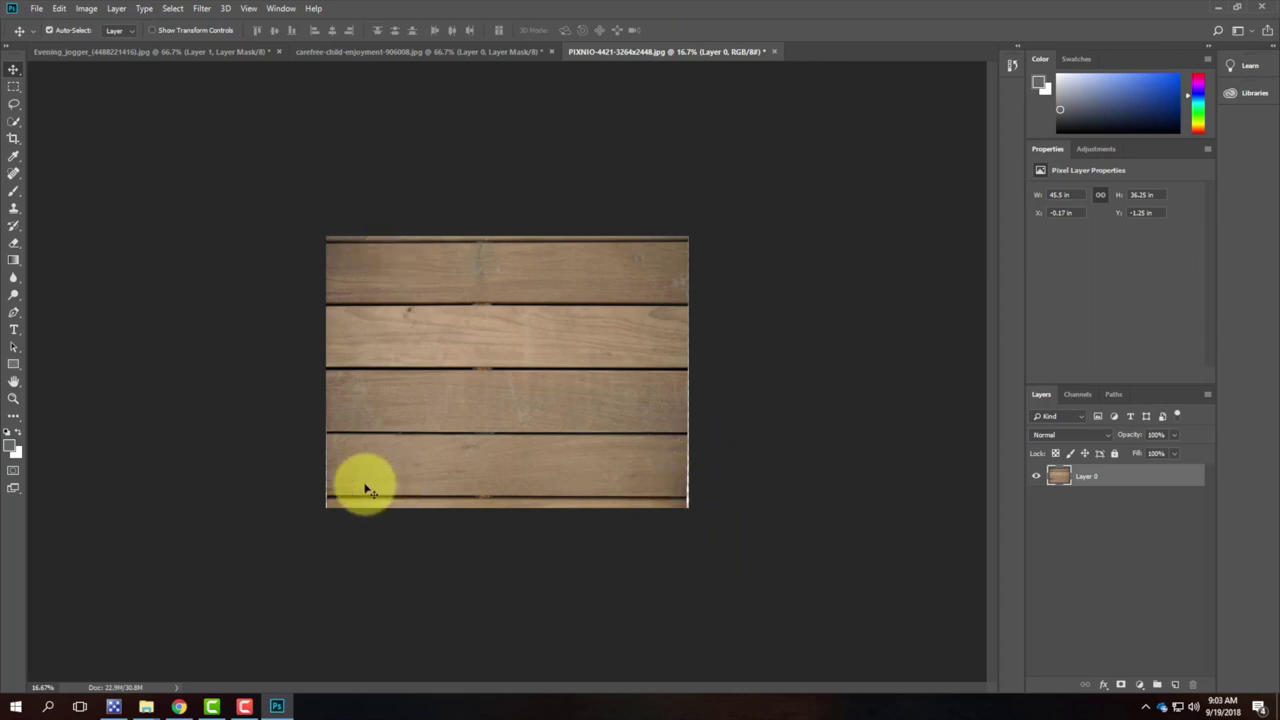
# - Crop the plank picture slightly inside its side edges, trimming above and below to mid-plank, for a result of 43.5 by 24.68 in
pyautogui.click(14, 140)
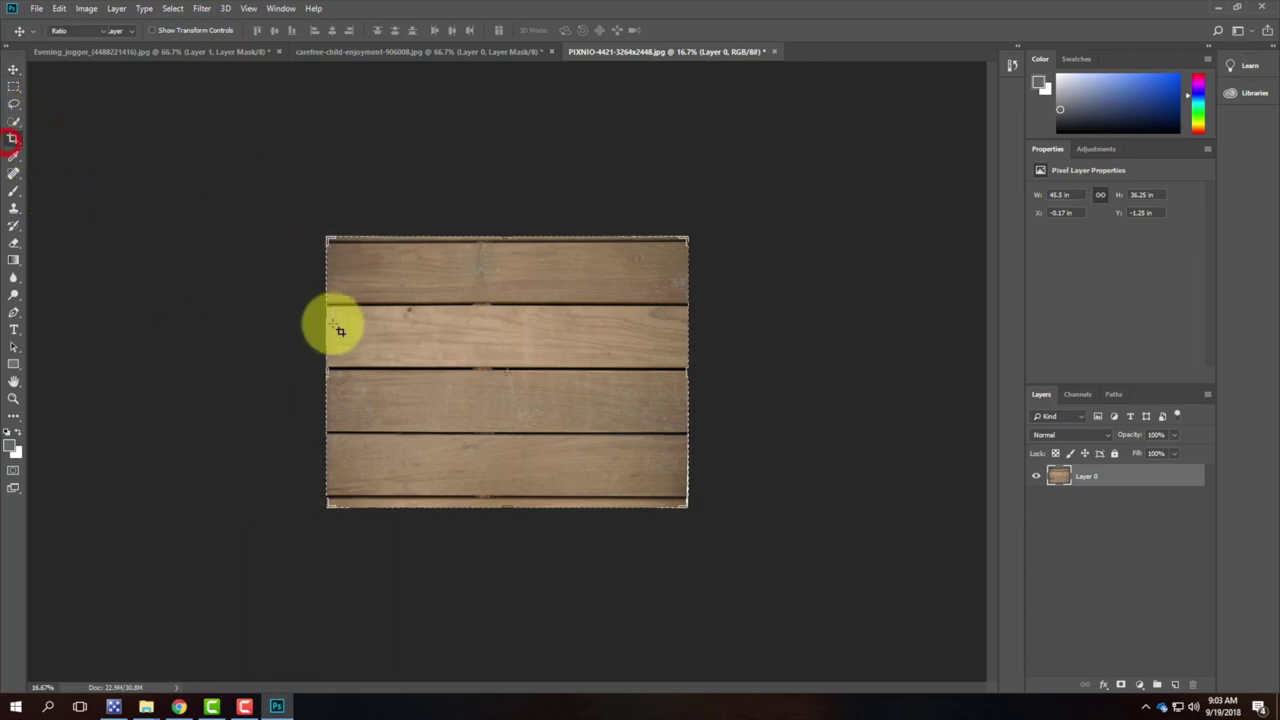
pyautogui.moveTo(327, 366); pyautogui.dragTo(331, 371)
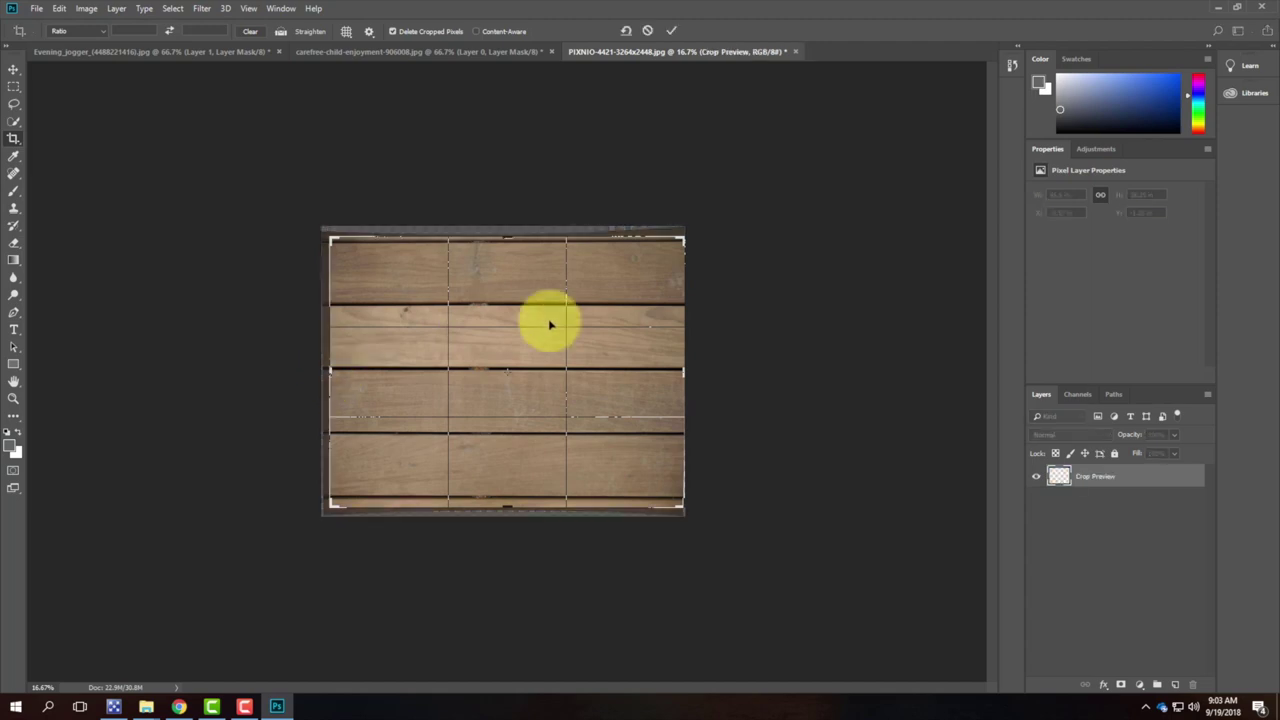
pyautogui.moveTo(689, 374); pyautogui.dragTo(683, 374)
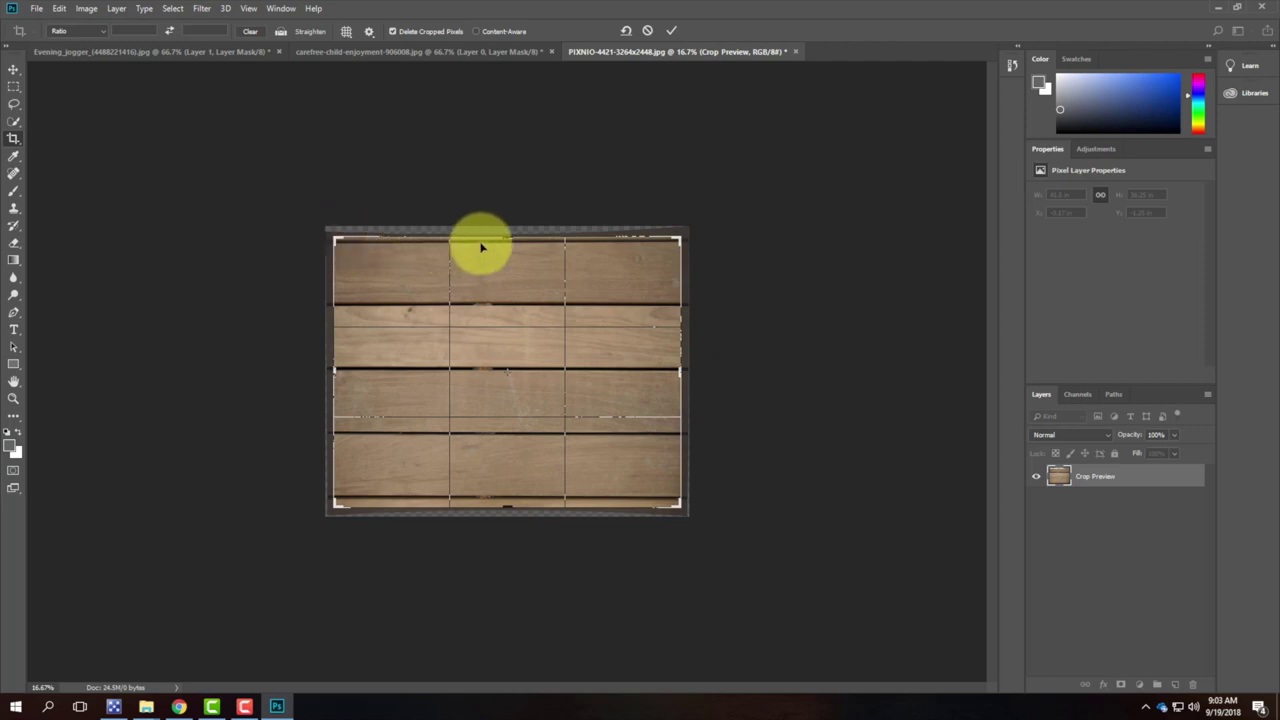
pyautogui.moveTo(507, 507); pyautogui.dragTo(508, 488)
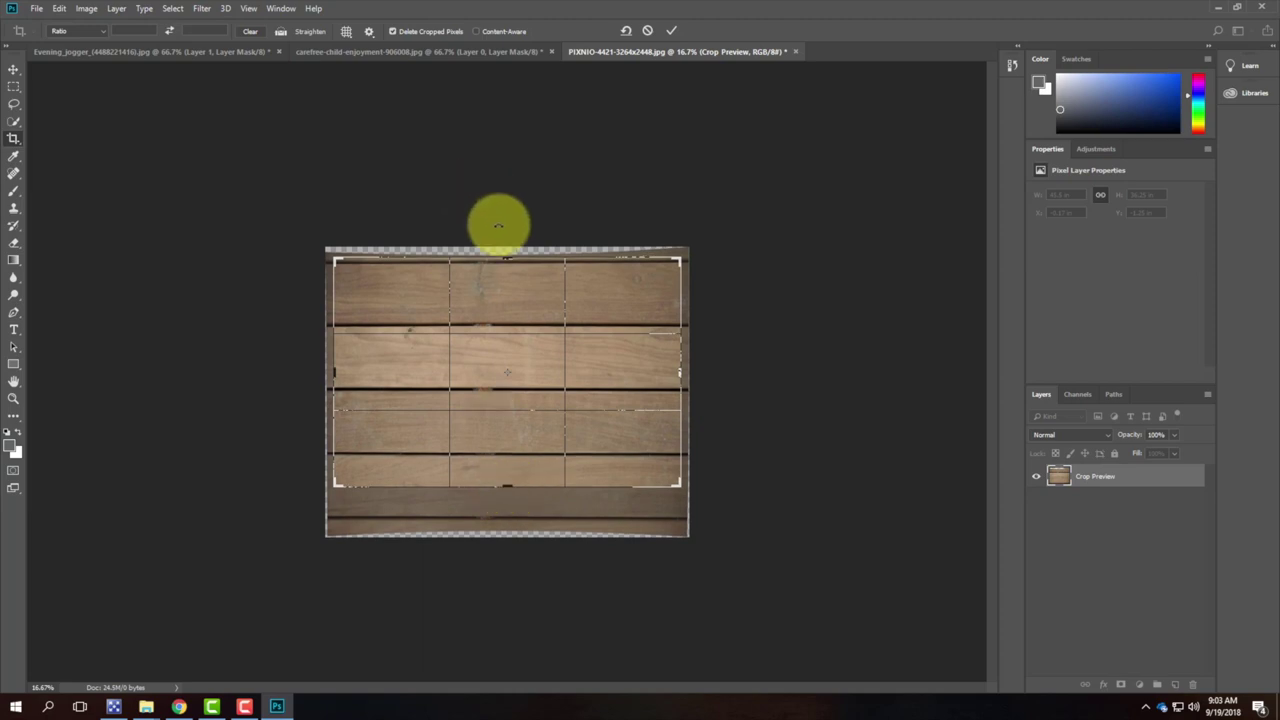
pyautogui.moveTo(506, 257); pyautogui.dragTo(507, 273)
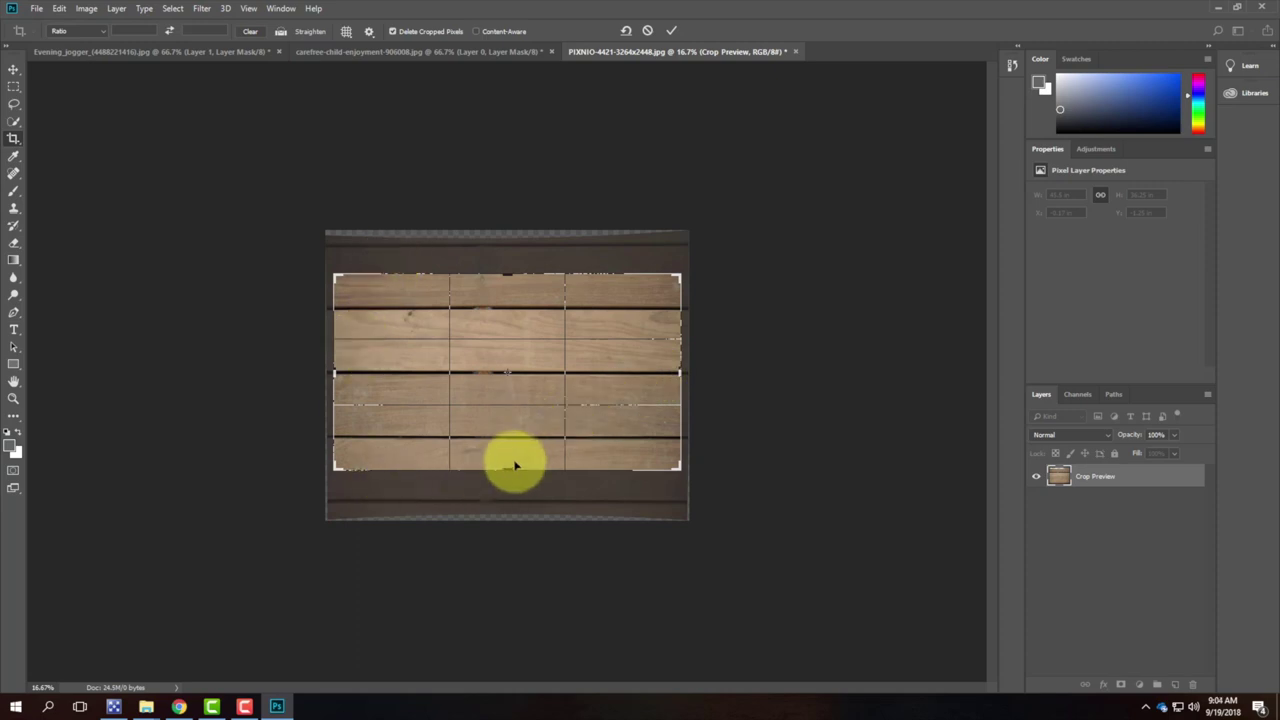
pyautogui.click(675, 31)
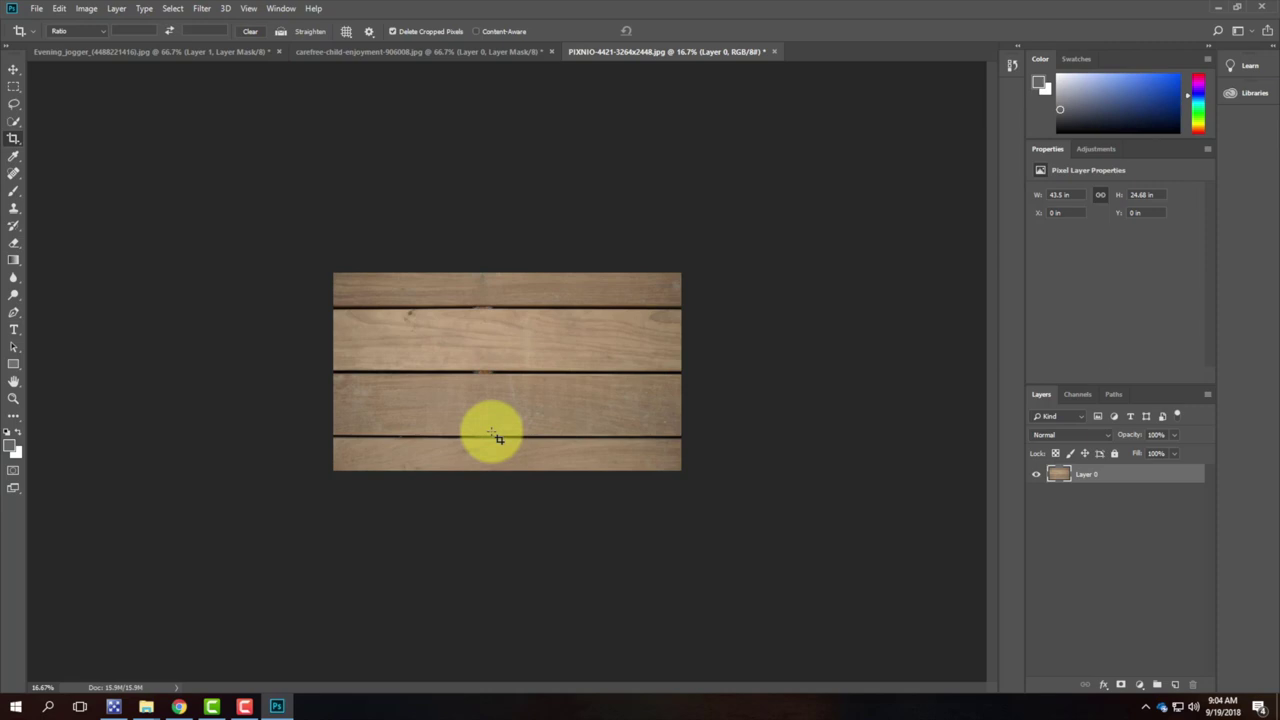
# - Apply an Offset filter to Layer 0 with +1499 pixels horizontally, +1085 pixels vertically and Wrap Around for undefined areas
pyautogui.click(204, 9)
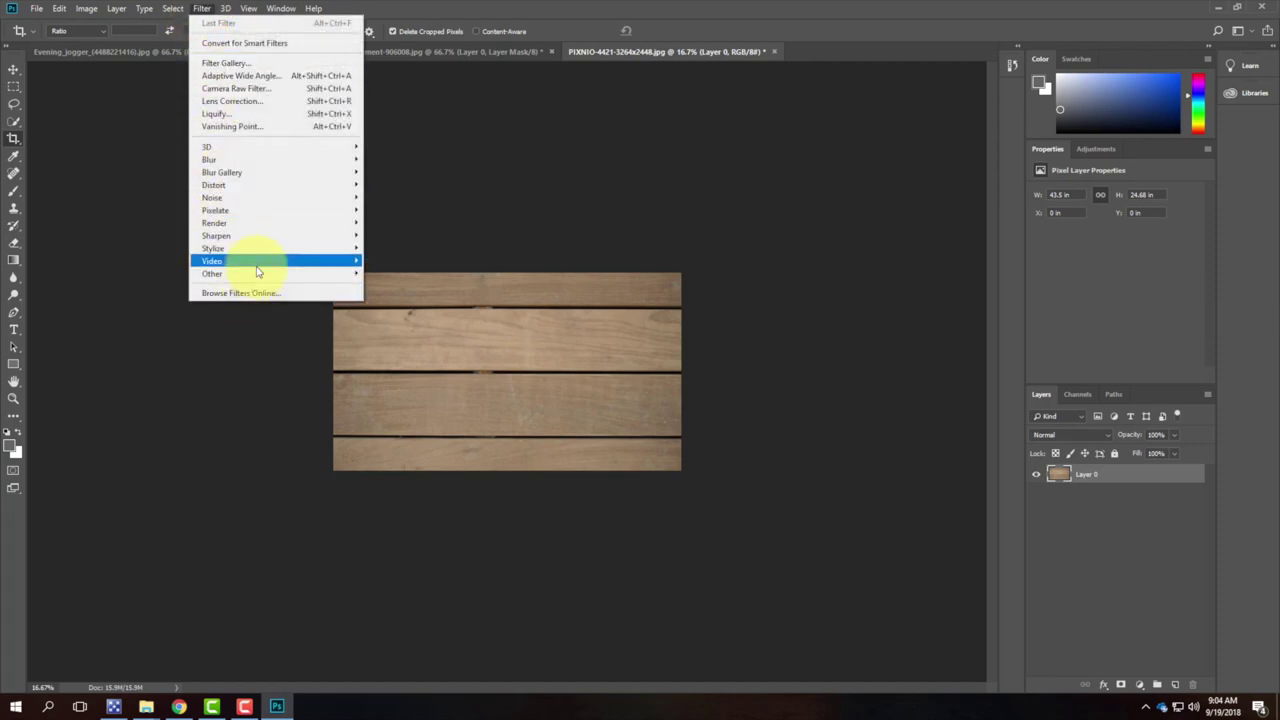
pyautogui.moveTo(256, 273)
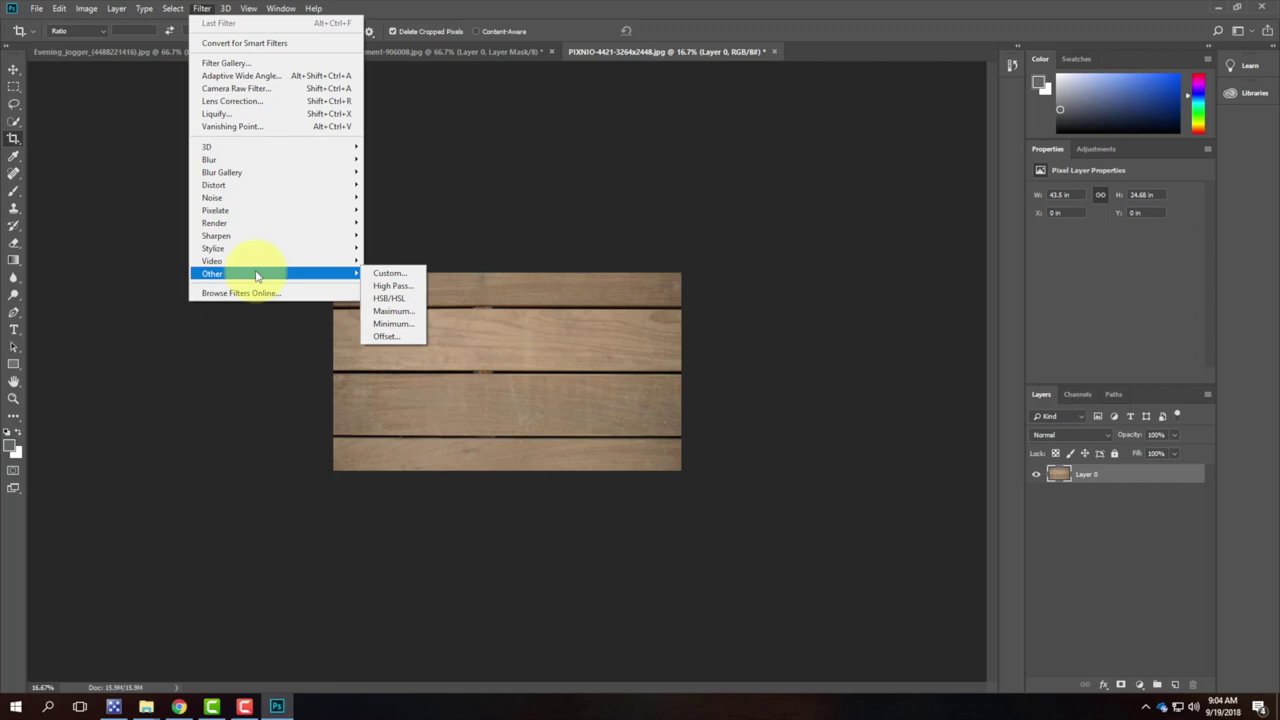
pyautogui.click(398, 337)
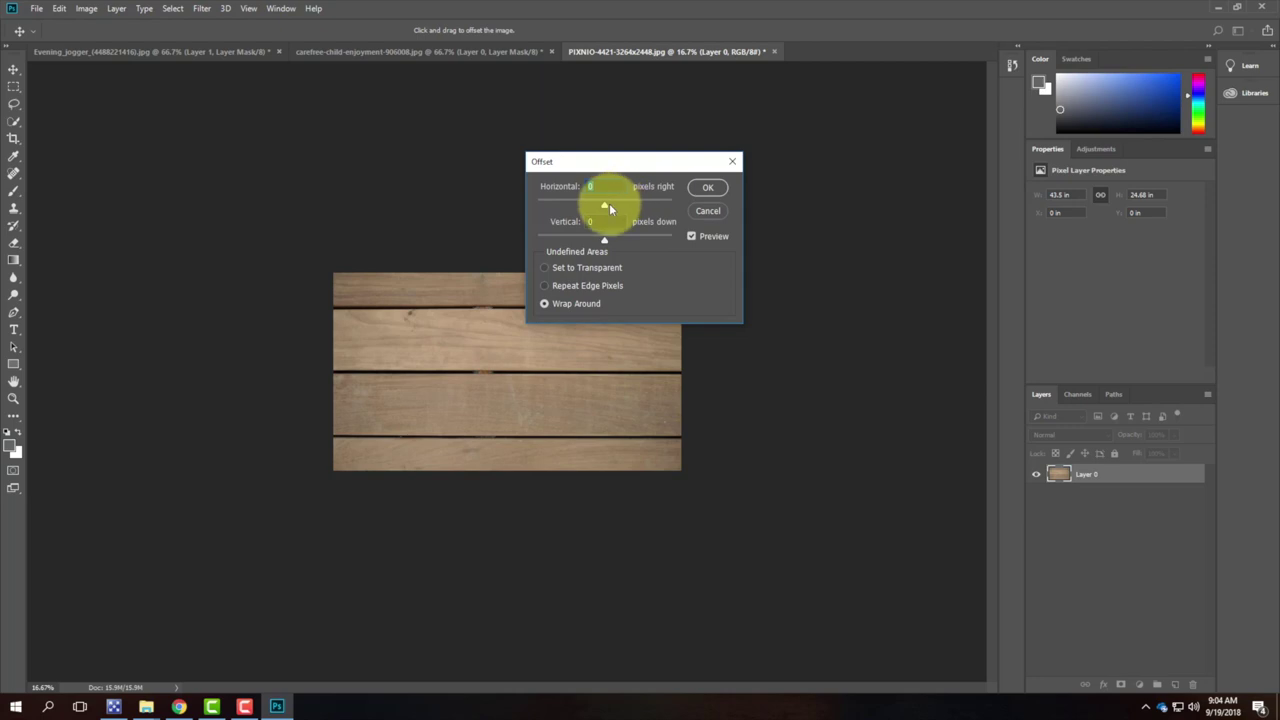
pyautogui.moveTo(608, 206); pyautogui.dragTo(622, 207)
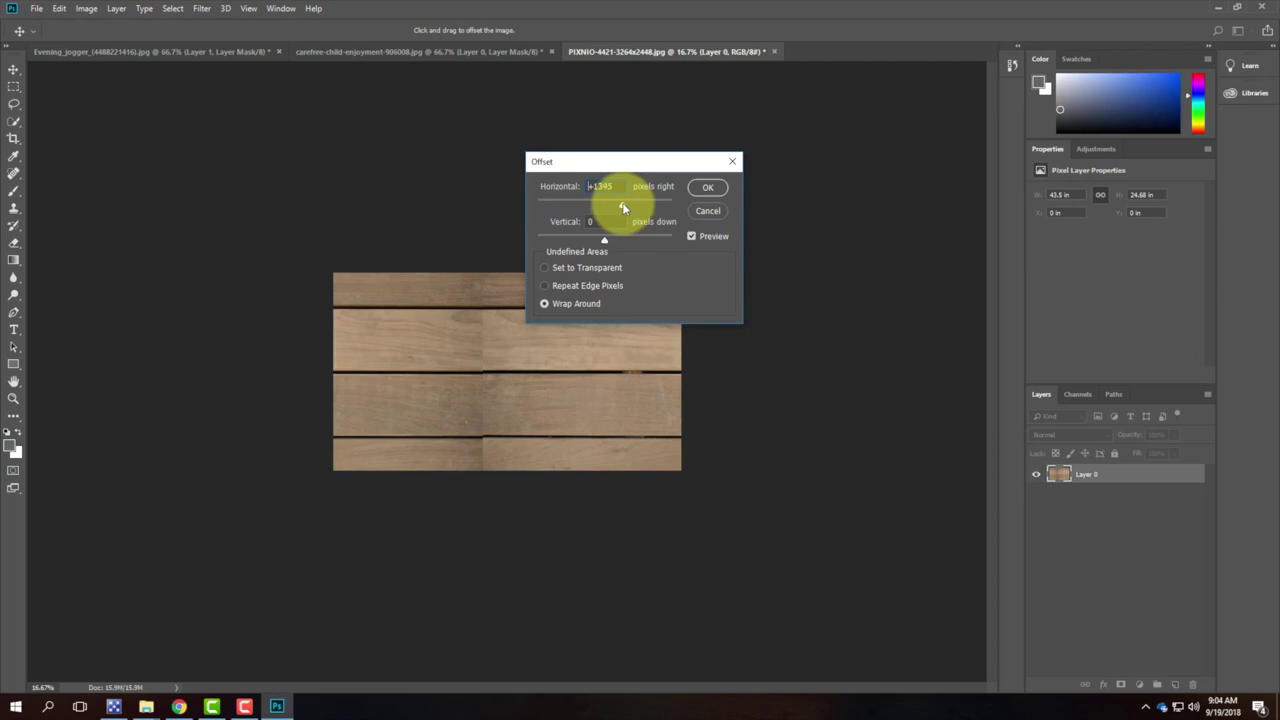
pyautogui.moveTo(623, 207); pyautogui.dragTo(624, 206)
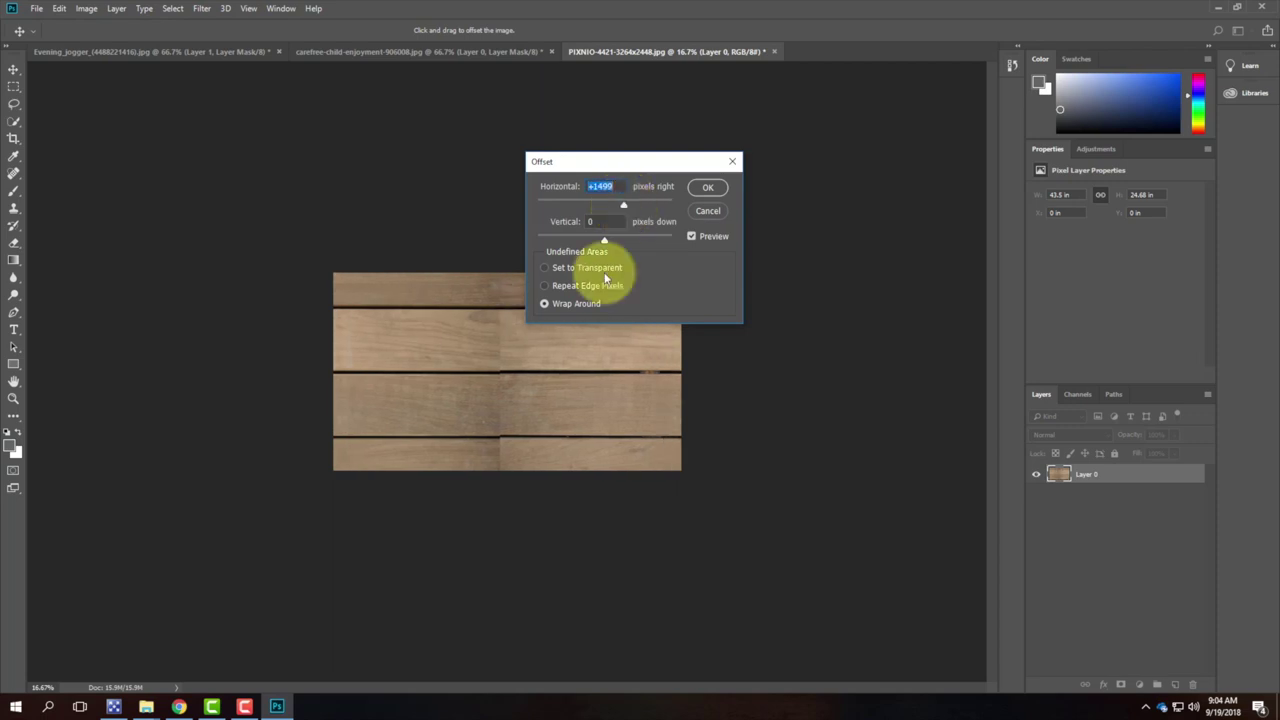
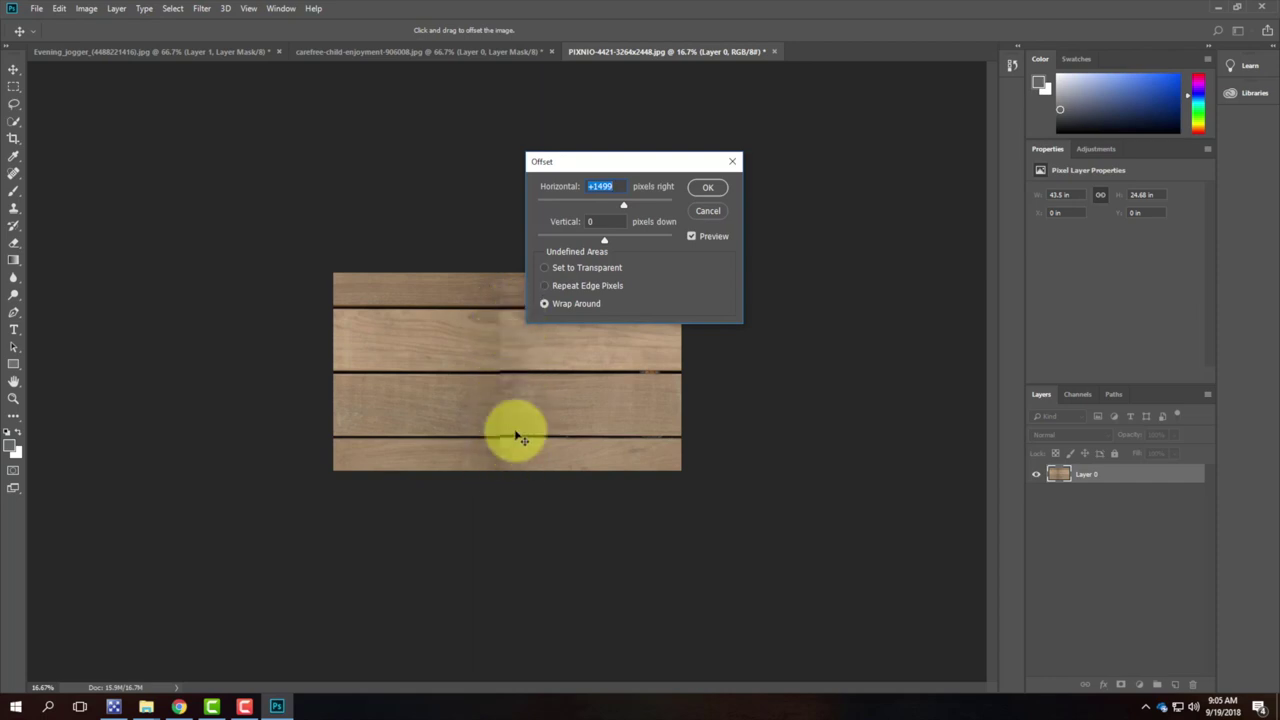
pyautogui.moveTo(606, 241); pyautogui.dragTo(622, 245)
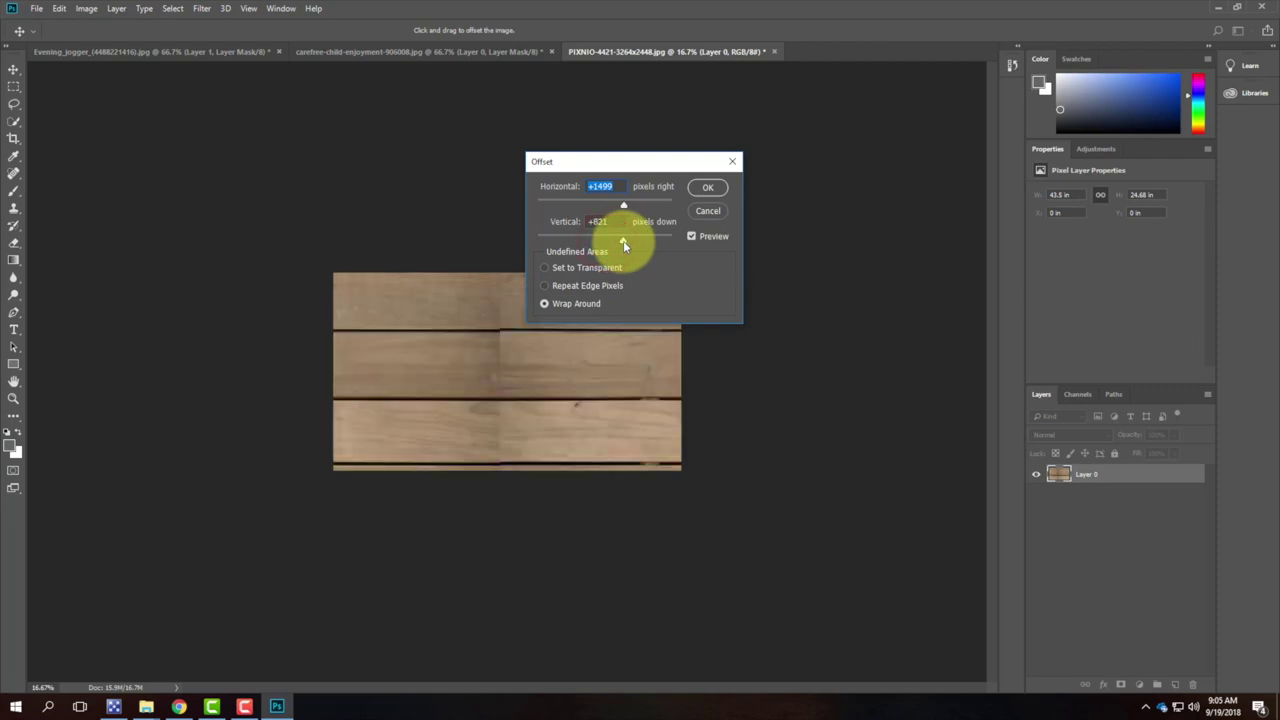
pyautogui.moveTo(623, 245); pyautogui.dragTo(628, 242)
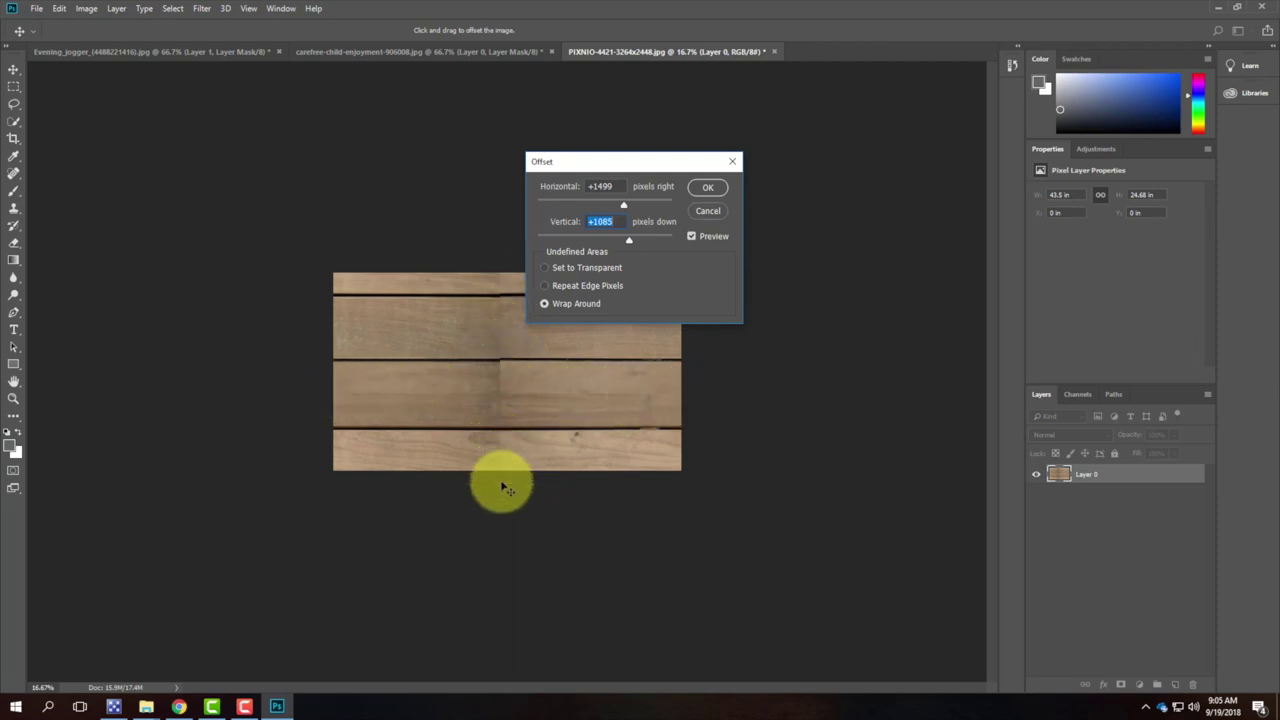
pyautogui.click(709, 187)
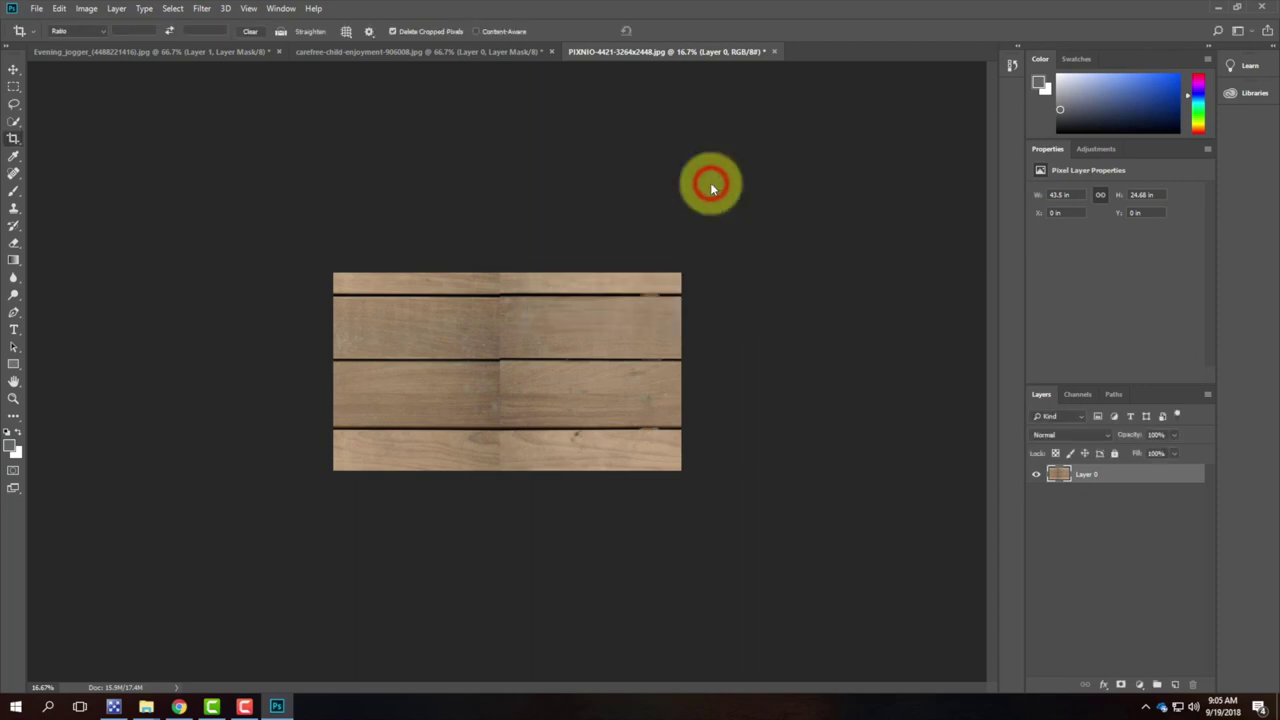
# - Try the Clone Stamp with the soft 600 px brush, sampling the middle plank gap near the vertical seam
pyautogui.press('c')
pyautogui.hotkey('ctrl', '=')
pyautogui.hotkey('ctrl', '=')
pyautogui.hotkey('ctrl', '=')
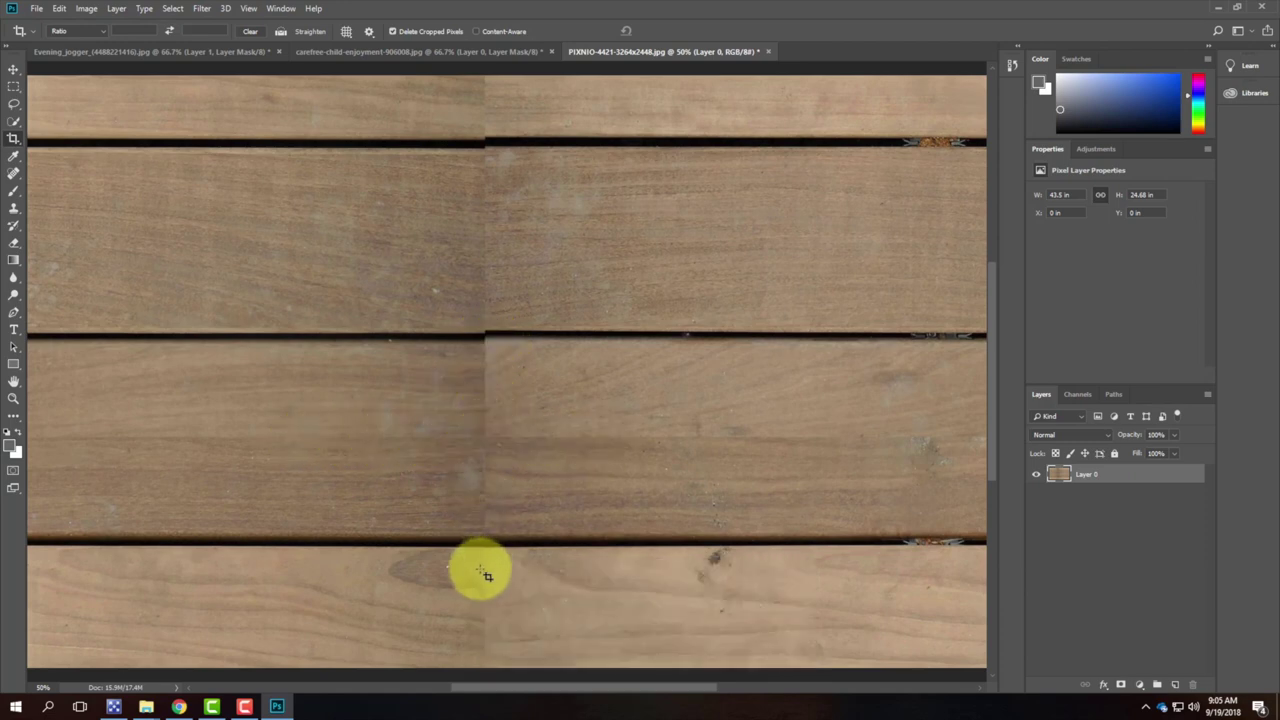
pyautogui.scroll(3, 437, 286)
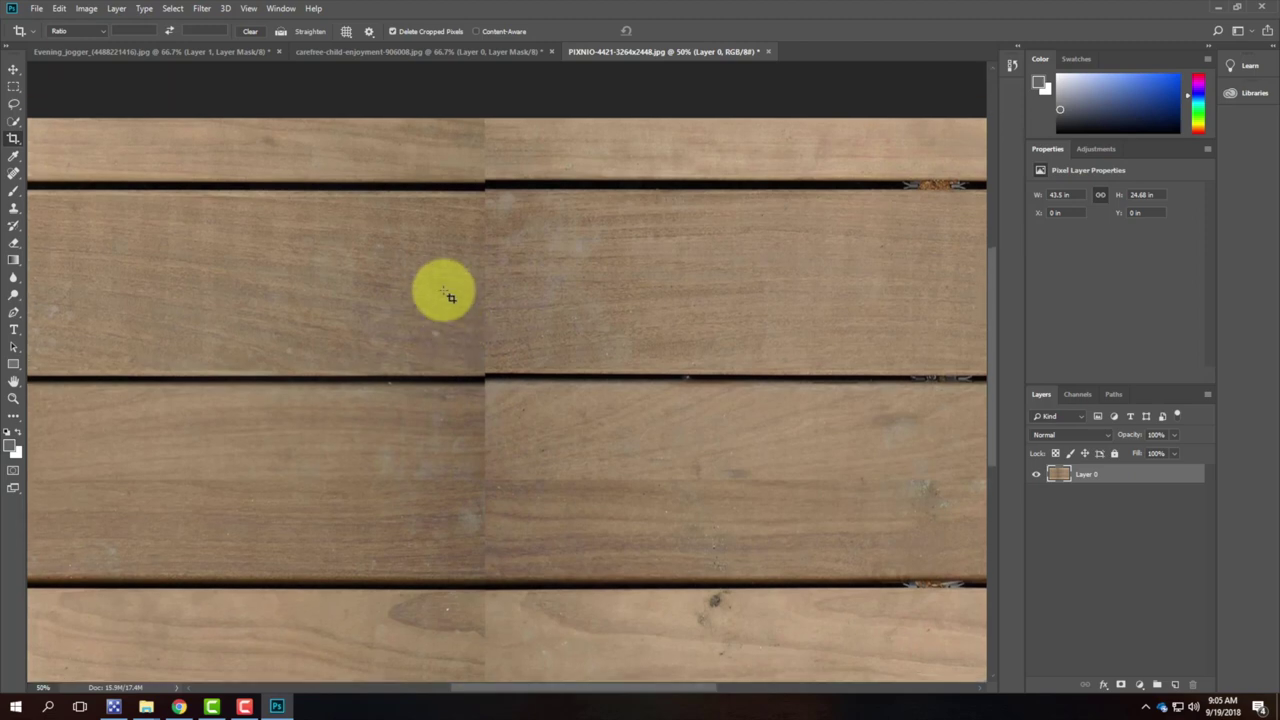
pyautogui.scroll(-1, 443, 291)
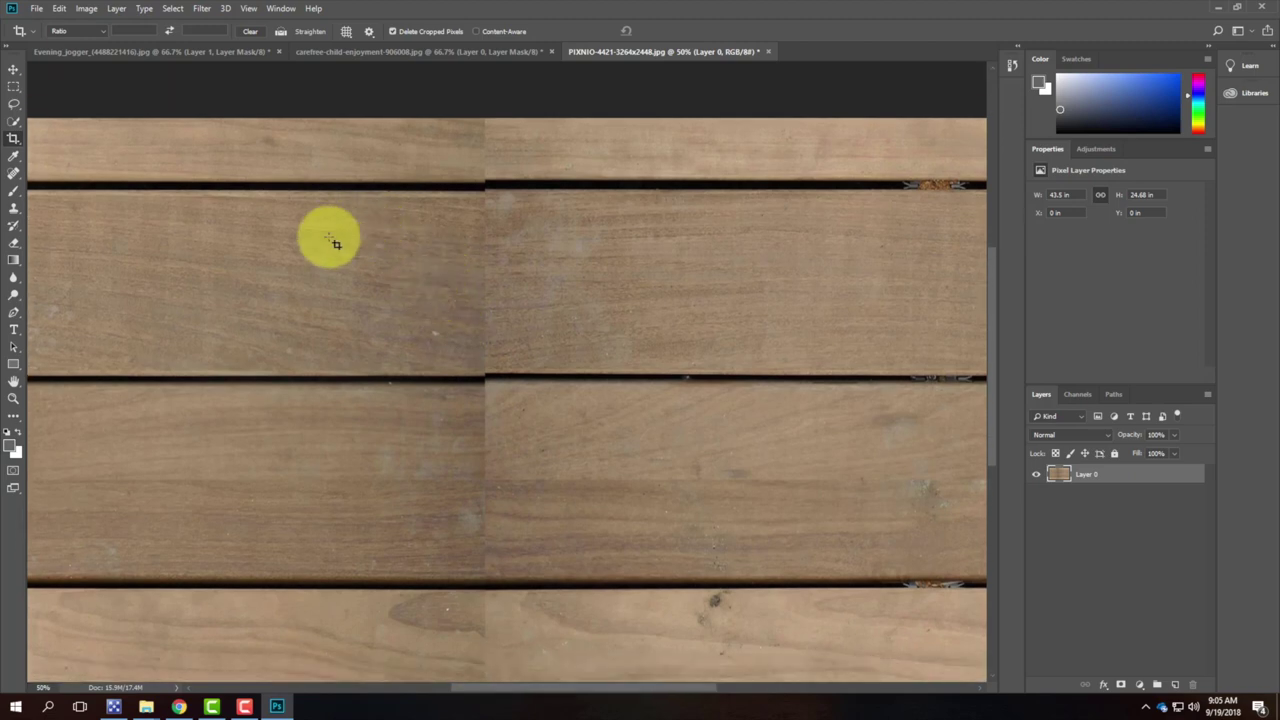
pyautogui.click(14, 209)
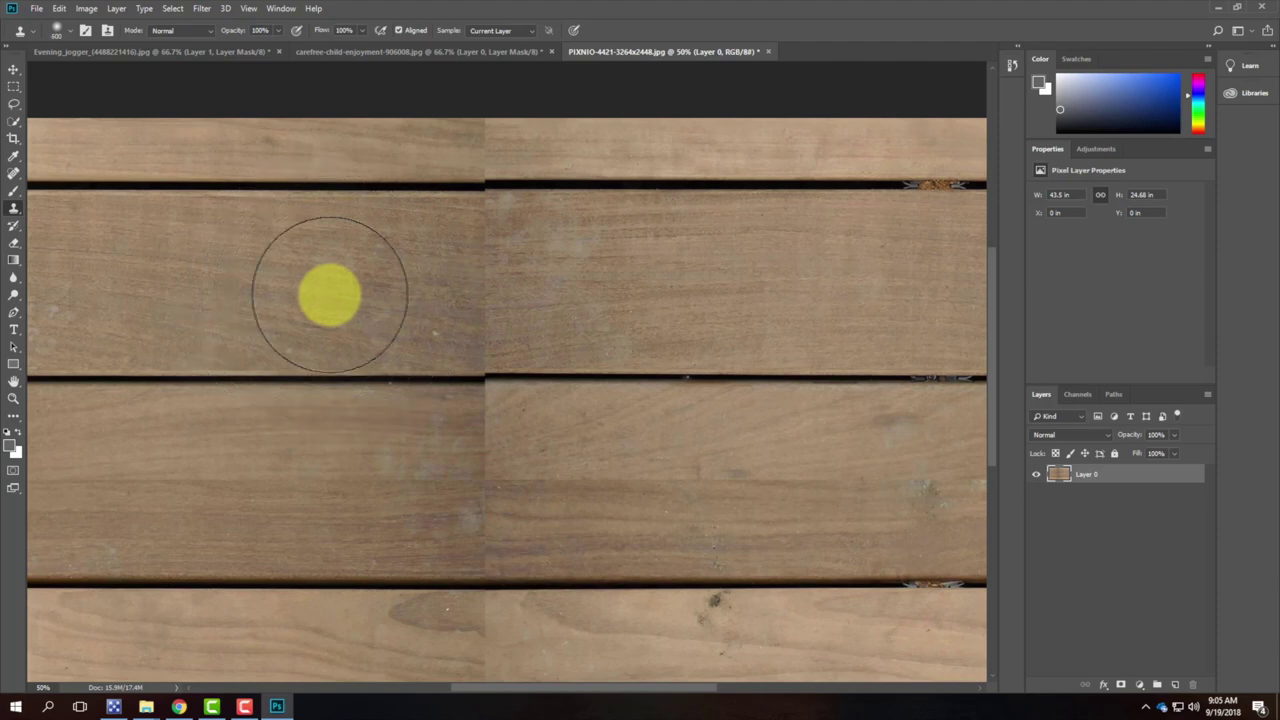
pyautogui.click(220, 380)
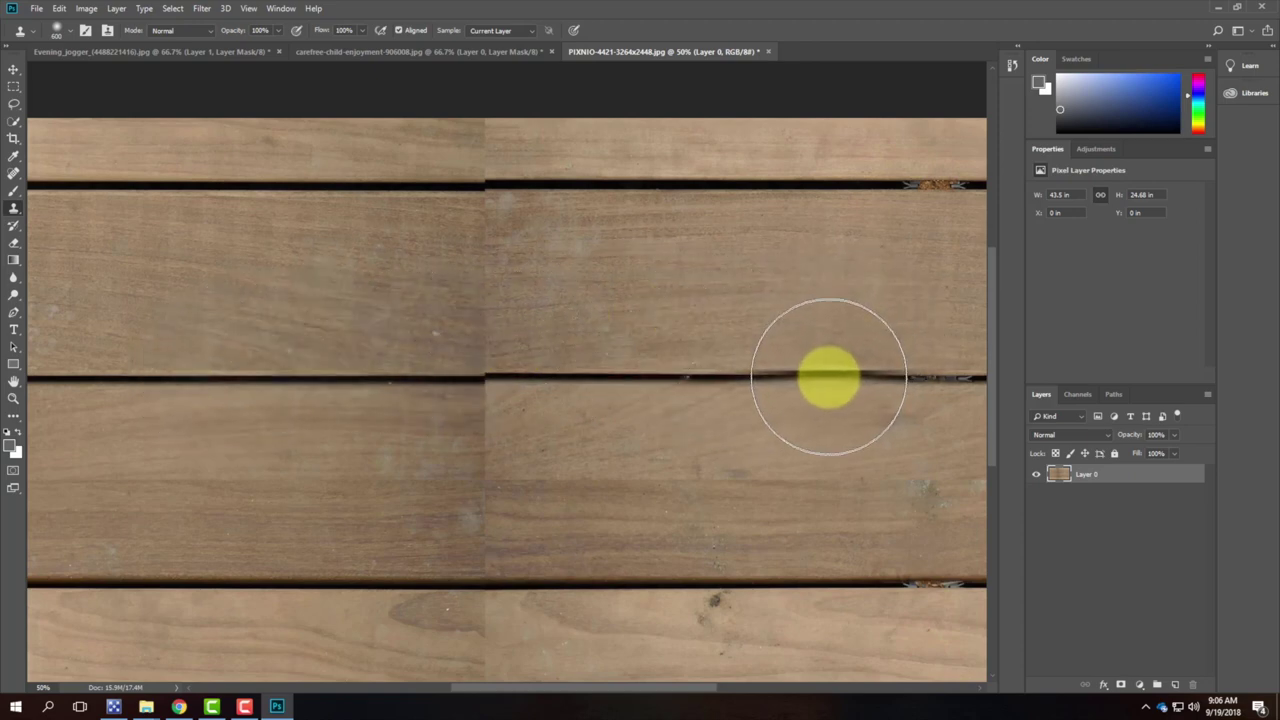
pyautogui.moveTo(828, 376); pyautogui.dragTo(686, 338)
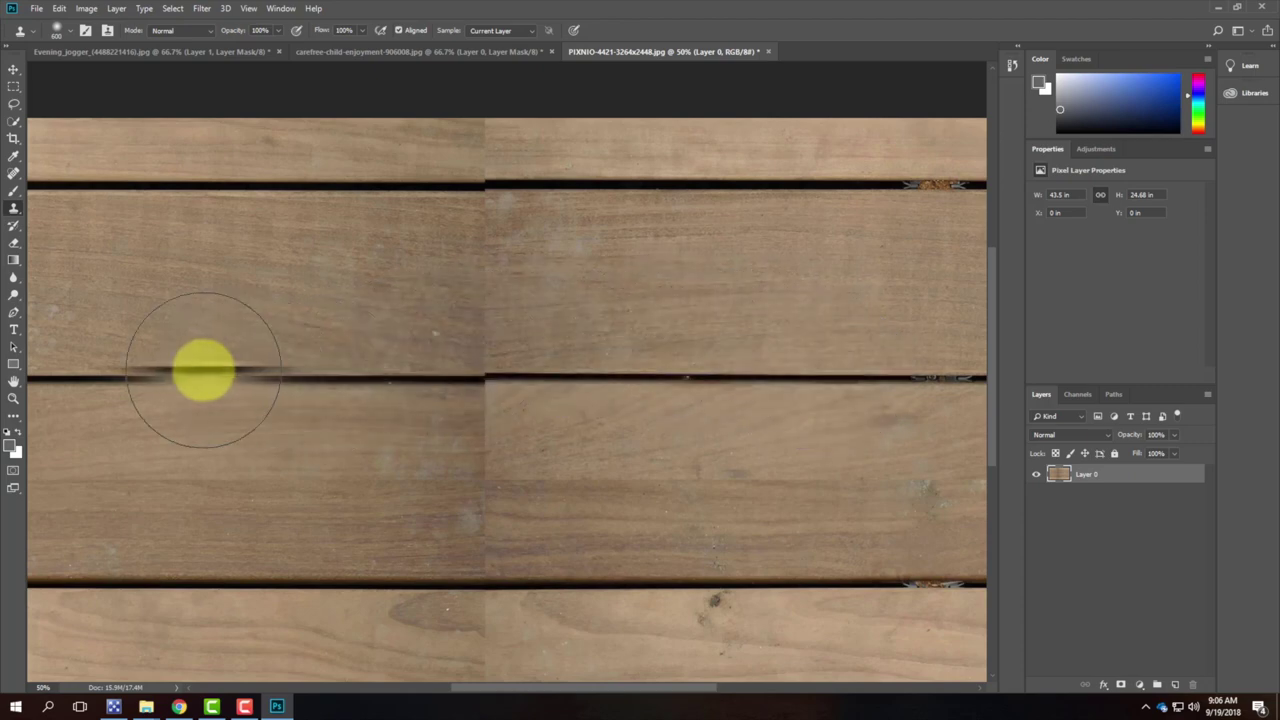
pyautogui.press('Escape')
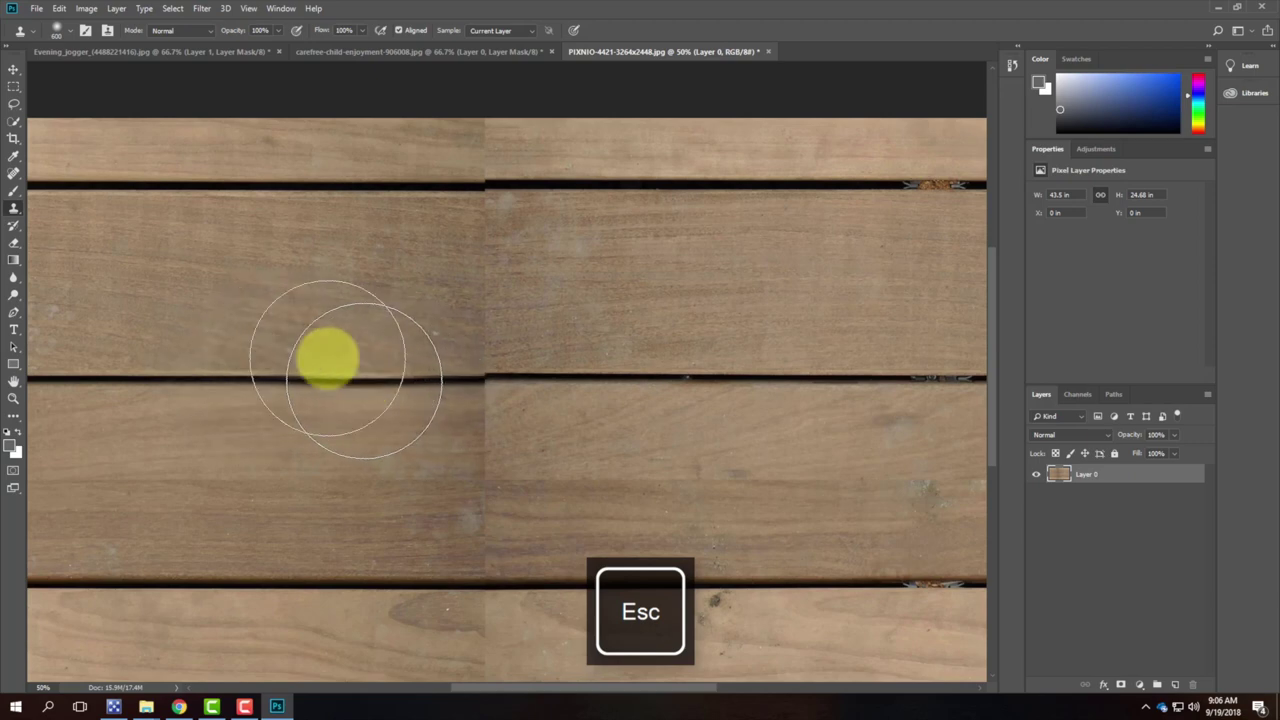
pyautogui.click(14, 86)
pyautogui.scroll(-1, 631, 447)
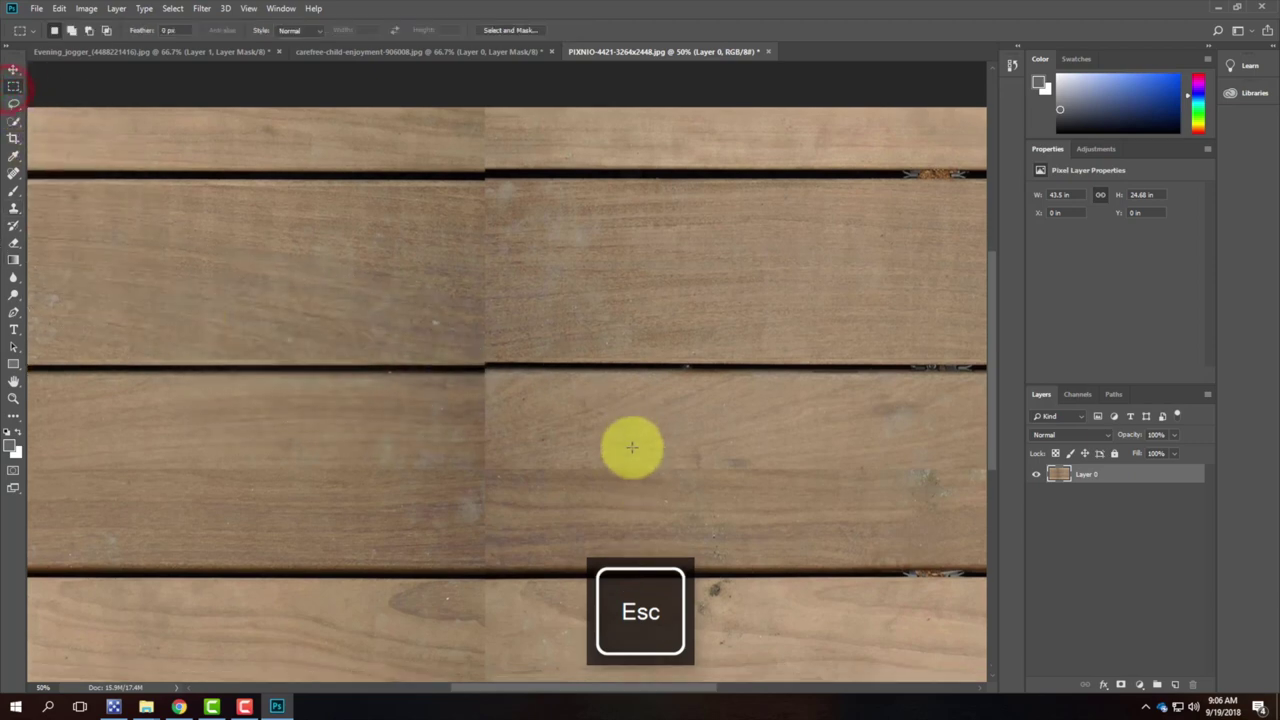
pyautogui.scroll(-3, 631, 447)
pyautogui.scroll(8, 631, 447)
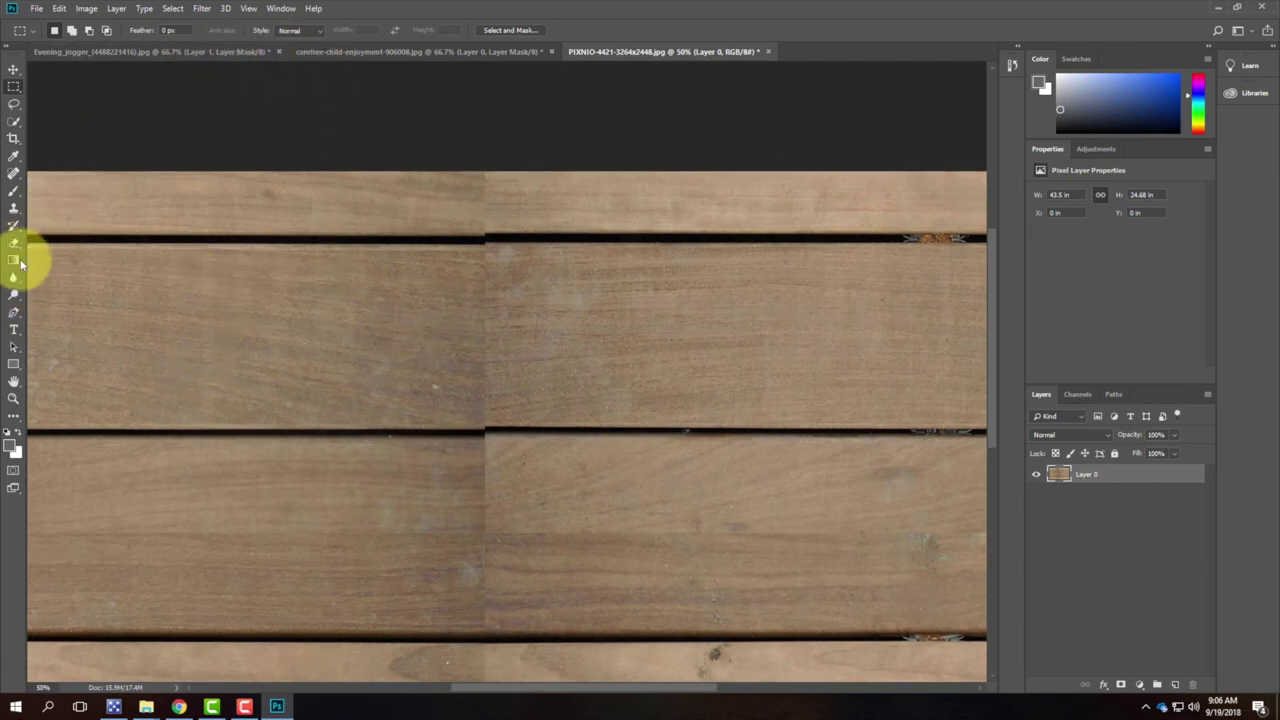
# - Set the Clone Stamp brush to 100% hardness and reduce its size to 250 px
pyautogui.click(14, 211)
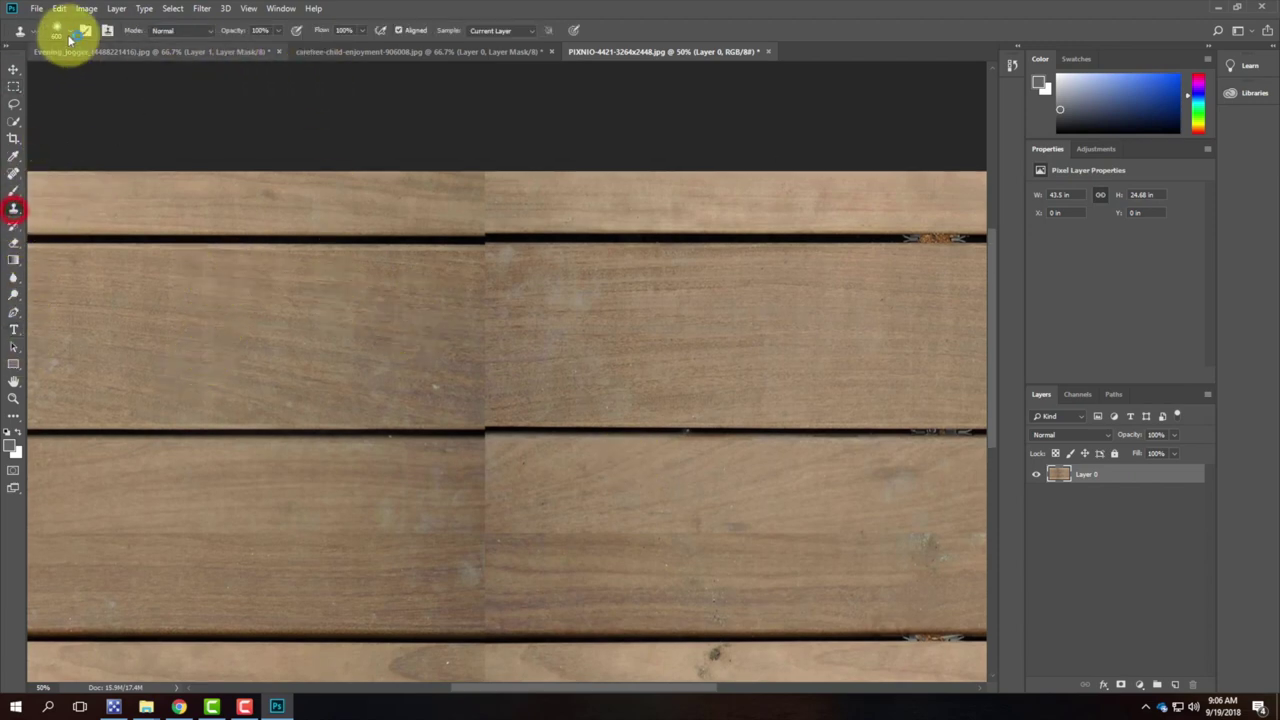
pyautogui.click(57, 30)
pyautogui.moveTo(73, 107); pyautogui.dragTo(271, 103)
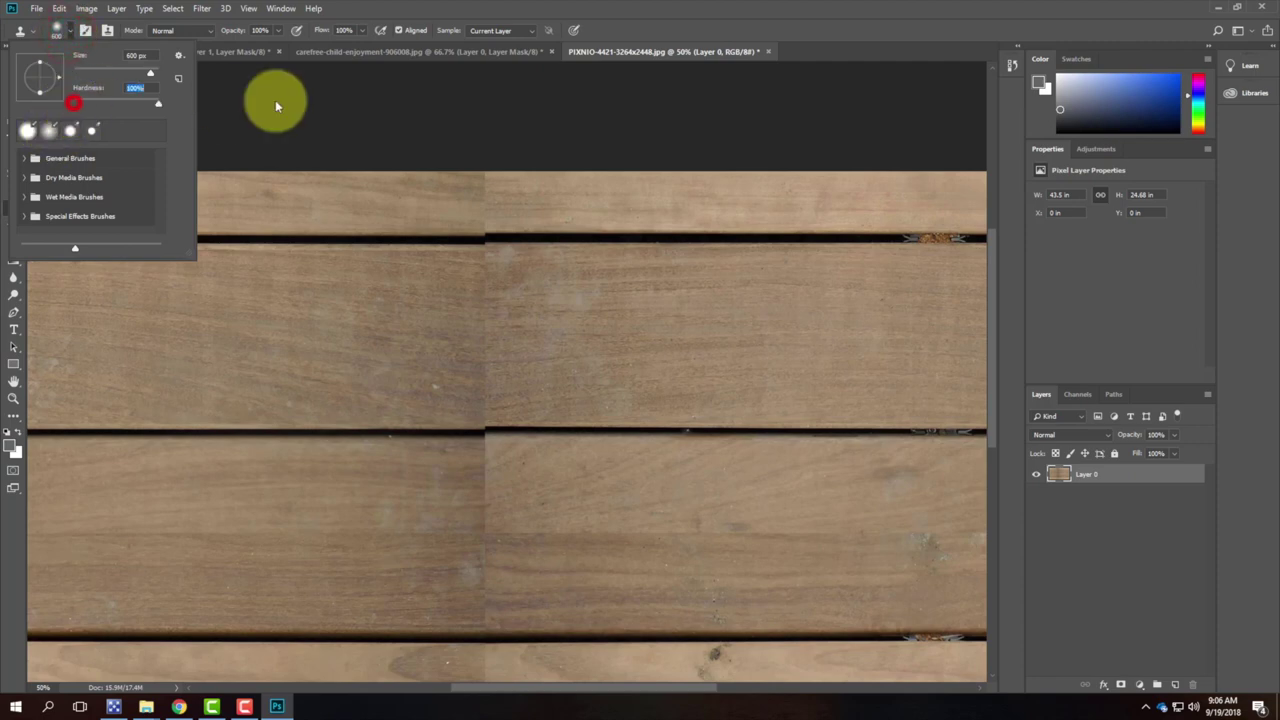
pyautogui.click(72, 37)
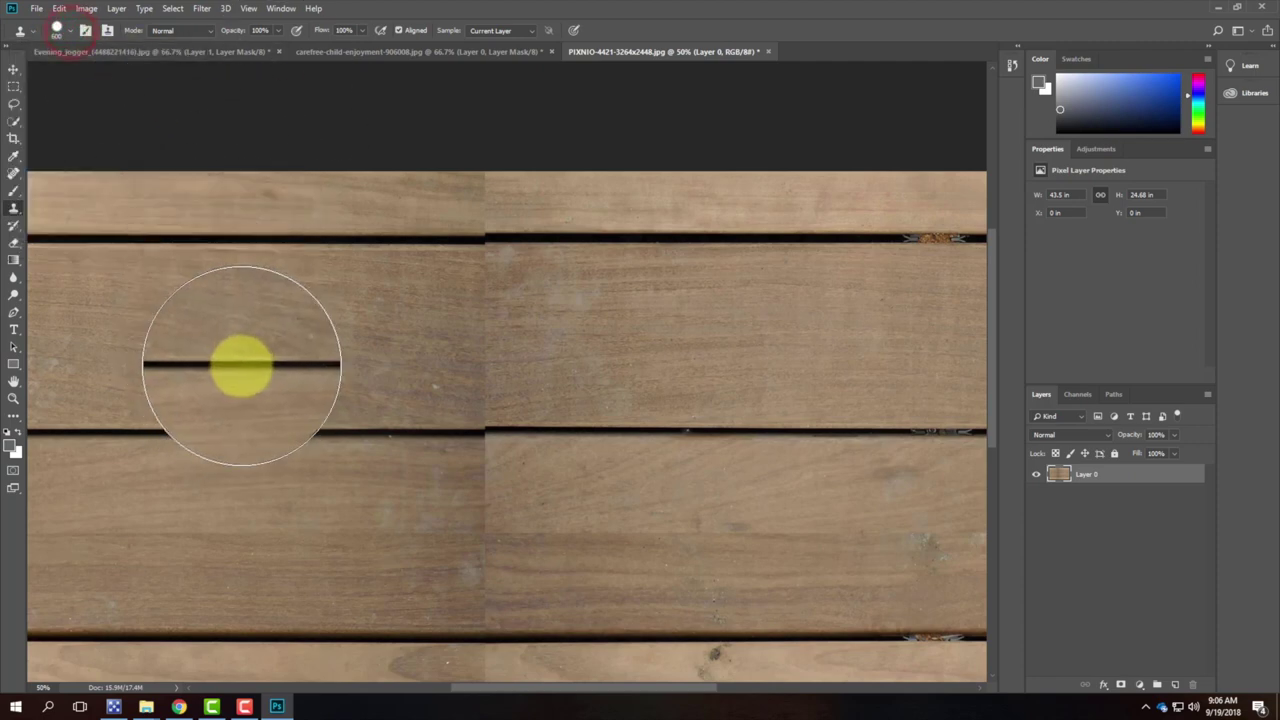
pyautogui.press('[')
pyautogui.press('[')
pyautogui.press('[')
pyautogui.press('[')
pyautogui.press('[')
pyautogui.press('[')
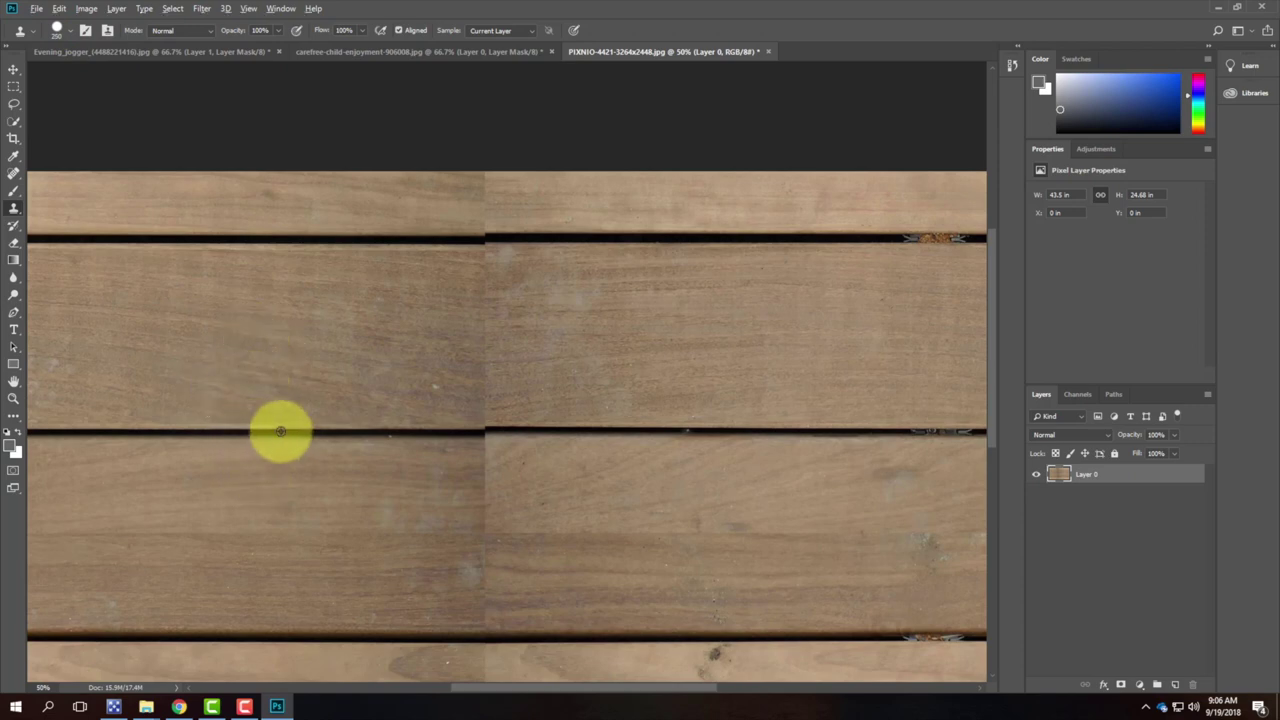
# - Sample the middle plank gap beside the vertical seam, try cloning it with the hard brush, and undo the trial
pyautogui.keyDown('alt'); pyautogui.click(291, 400); pyautogui.keyUp('alt')
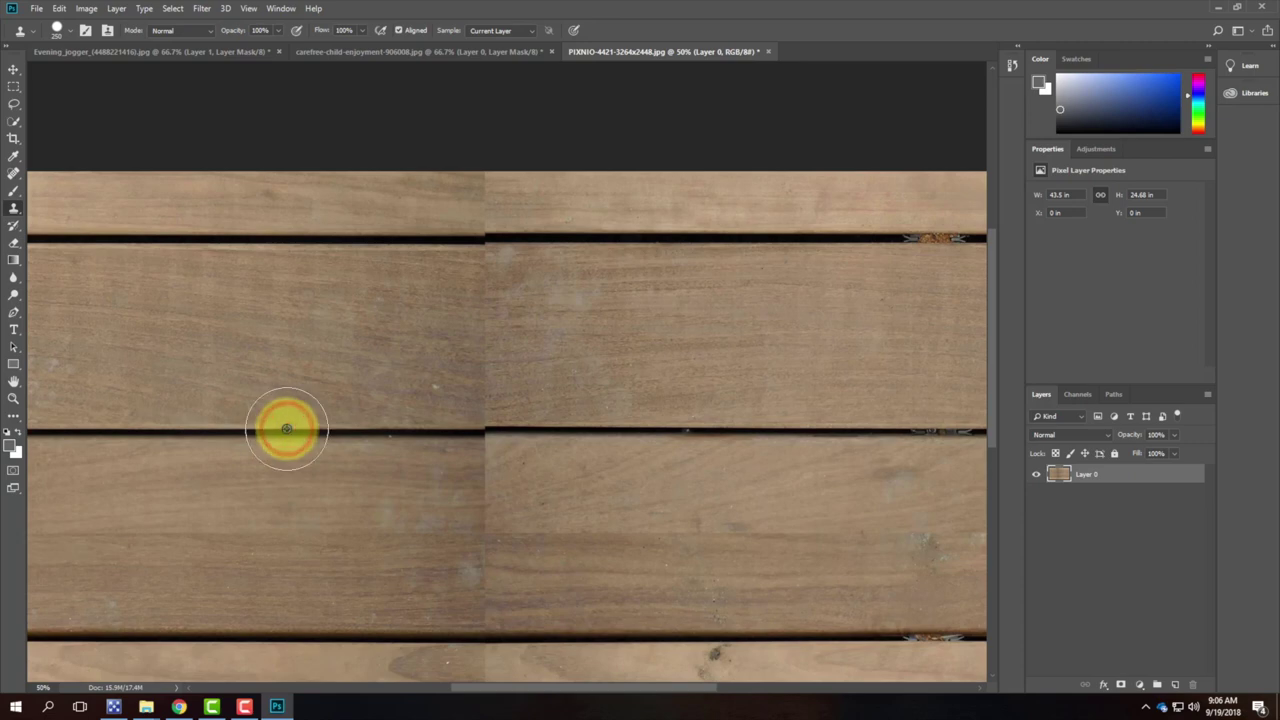
pyautogui.moveTo(286, 423); pyautogui.dragTo(350, 378)
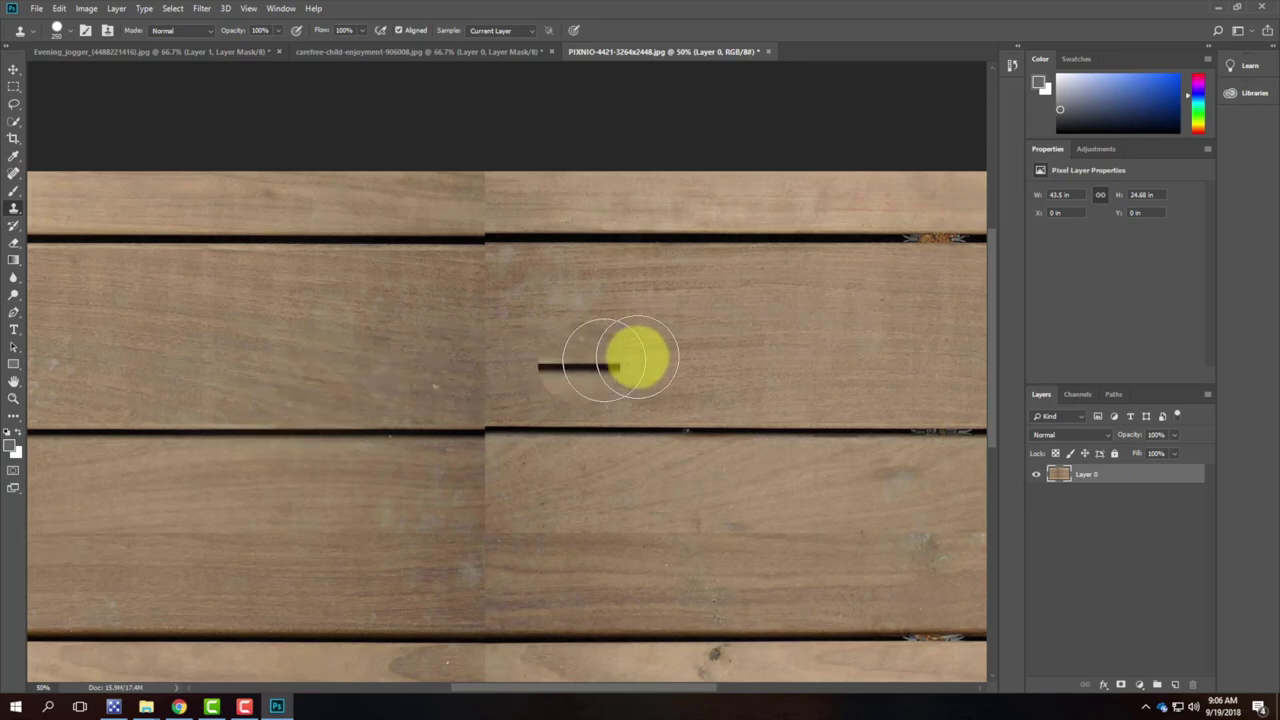
pyautogui.moveTo(654, 352); pyautogui.dragTo(680, 560)
pyautogui.hotkey('ctrl', 'z')
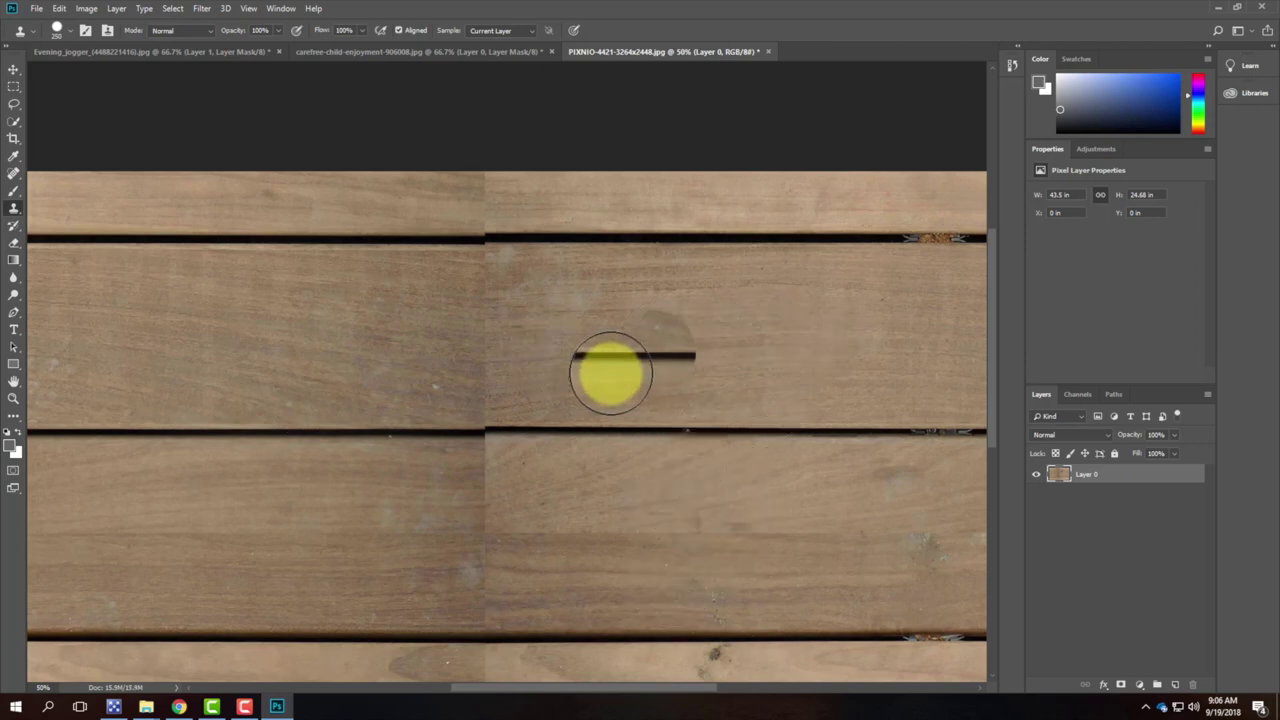
pyautogui.hotkey('ctrl', 'z')
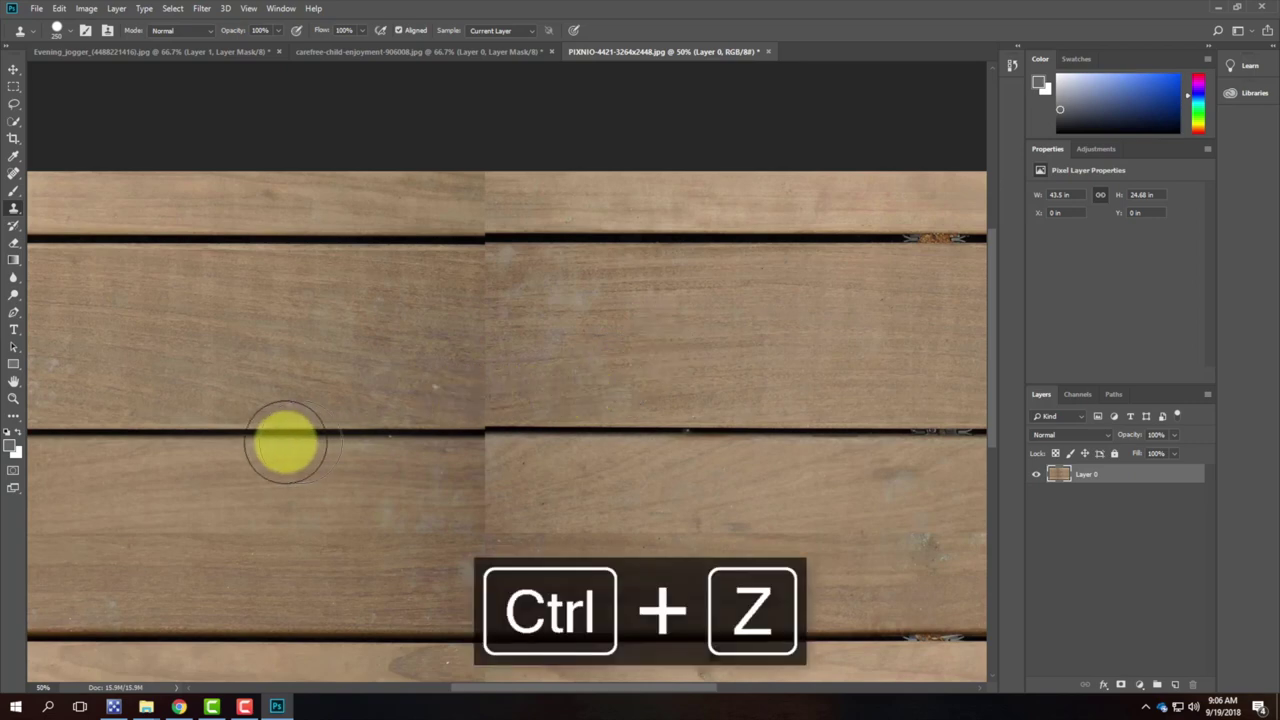
# - Set the Clone Stamp brush hardness to 31%, keeping the 250 px size
pyautogui.click(62, 31)
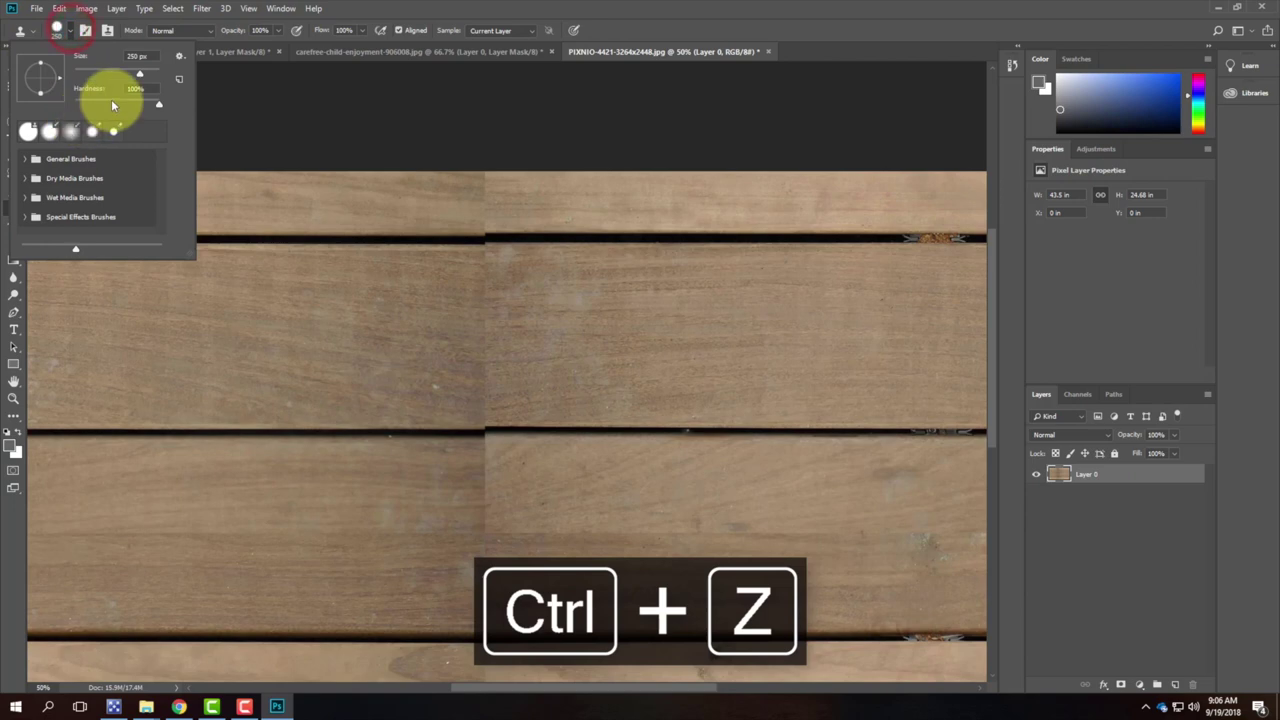
pyautogui.click(111, 99)
pyautogui.moveTo(111, 99); pyautogui.dragTo(100, 103)
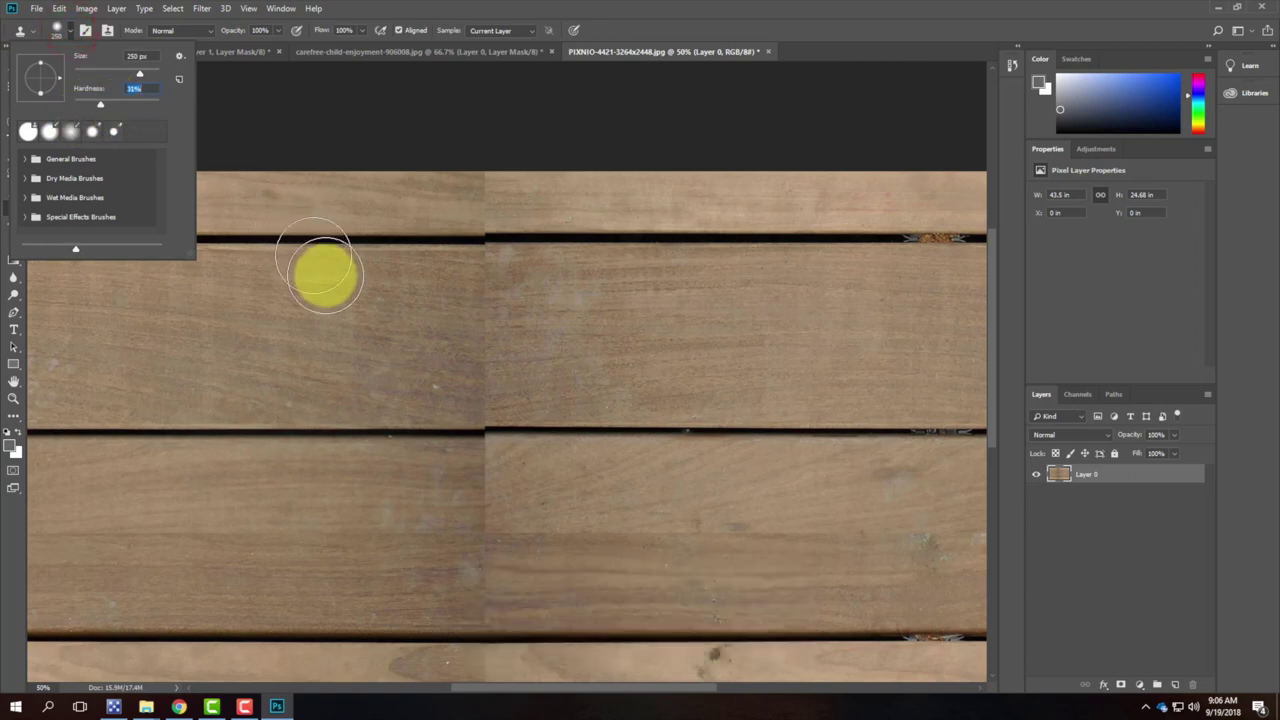
pyautogui.click(62, 32)
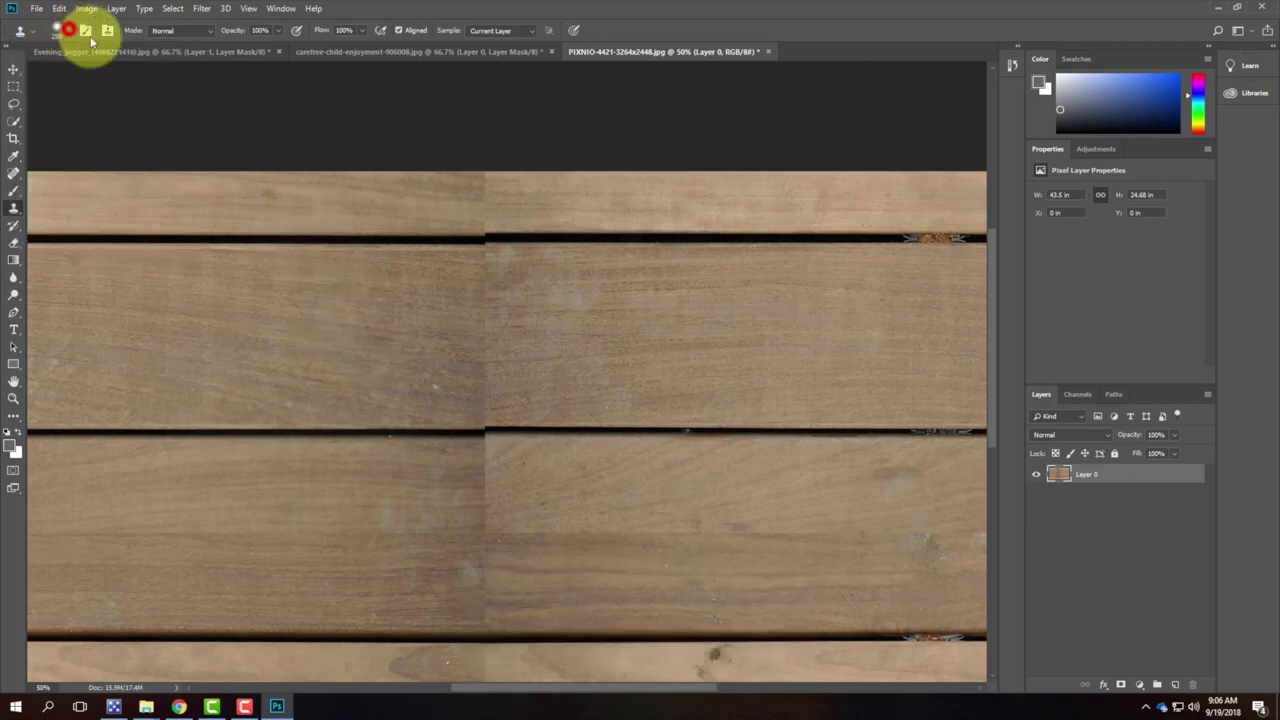
# - Sample the middle plank gap beside the vertical seam and clone it across the seam to join the offset gap edges
pyautogui.keyDown('alt'); pyautogui.click(393, 434); pyautogui.keyUp('alt')
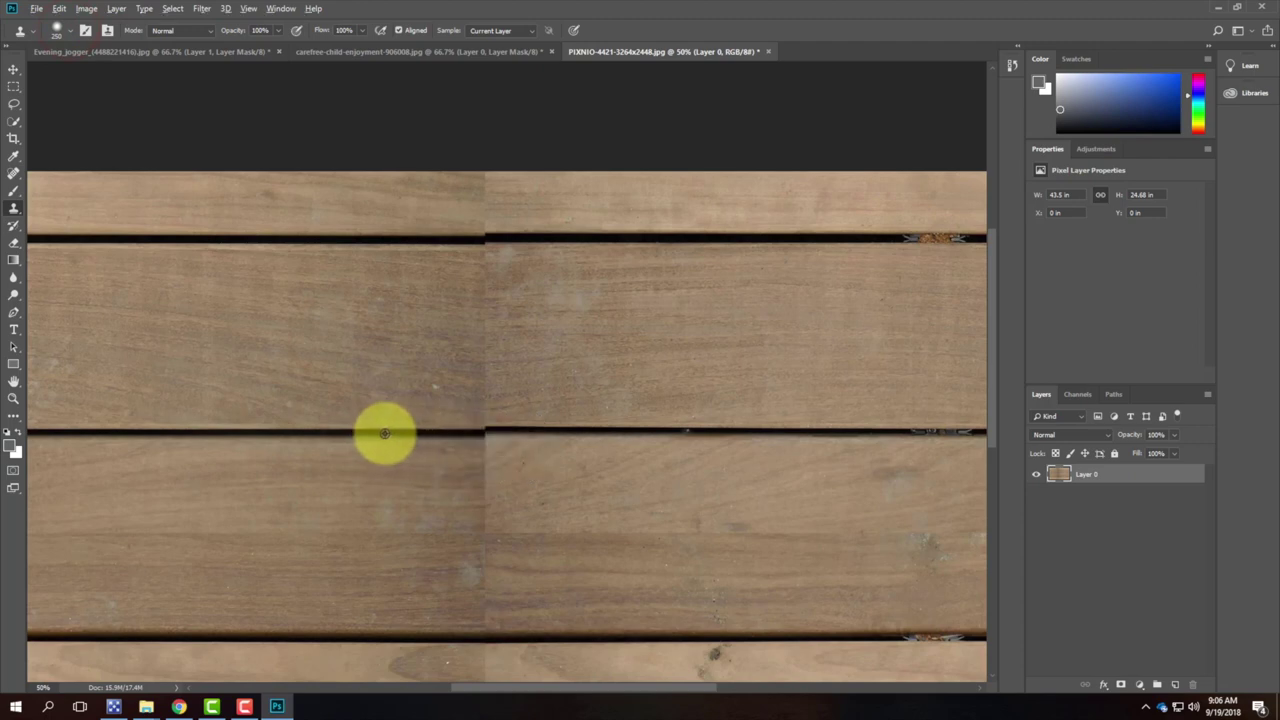
pyautogui.keyDown('alt'); pyautogui.click(383, 432); pyautogui.keyUp('alt')
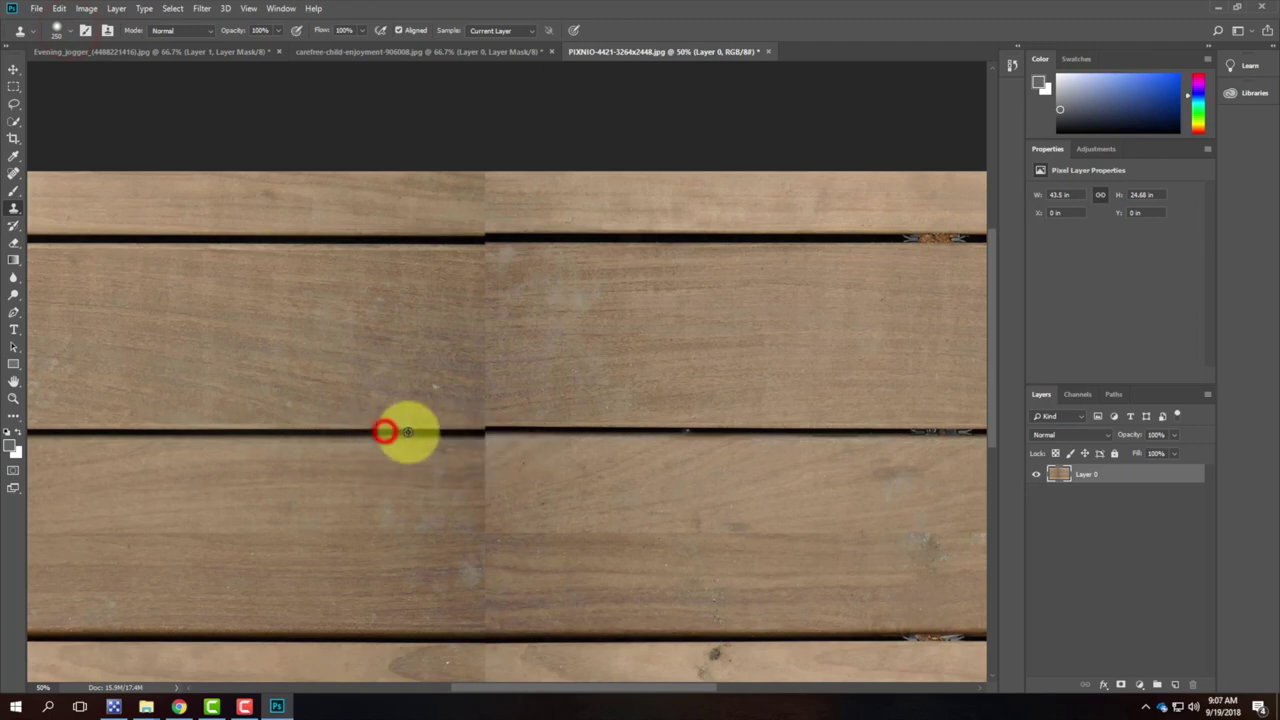
pyautogui.moveTo(454, 434); pyautogui.dragTo(526, 432)
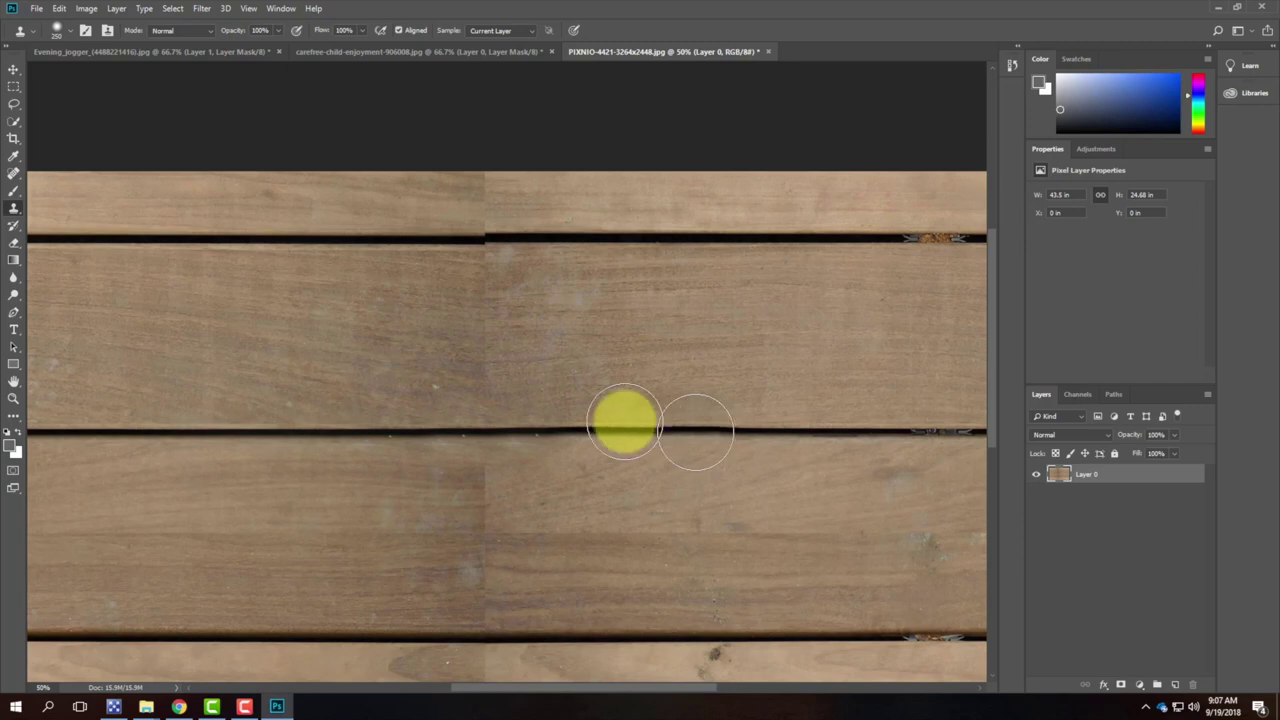
# - Clone the upper plank gap across the vertical seam, using a sample from the same gap left of the seam
pyautogui.keyDown('alt'); pyautogui.click(305, 239); pyautogui.keyUp('alt')
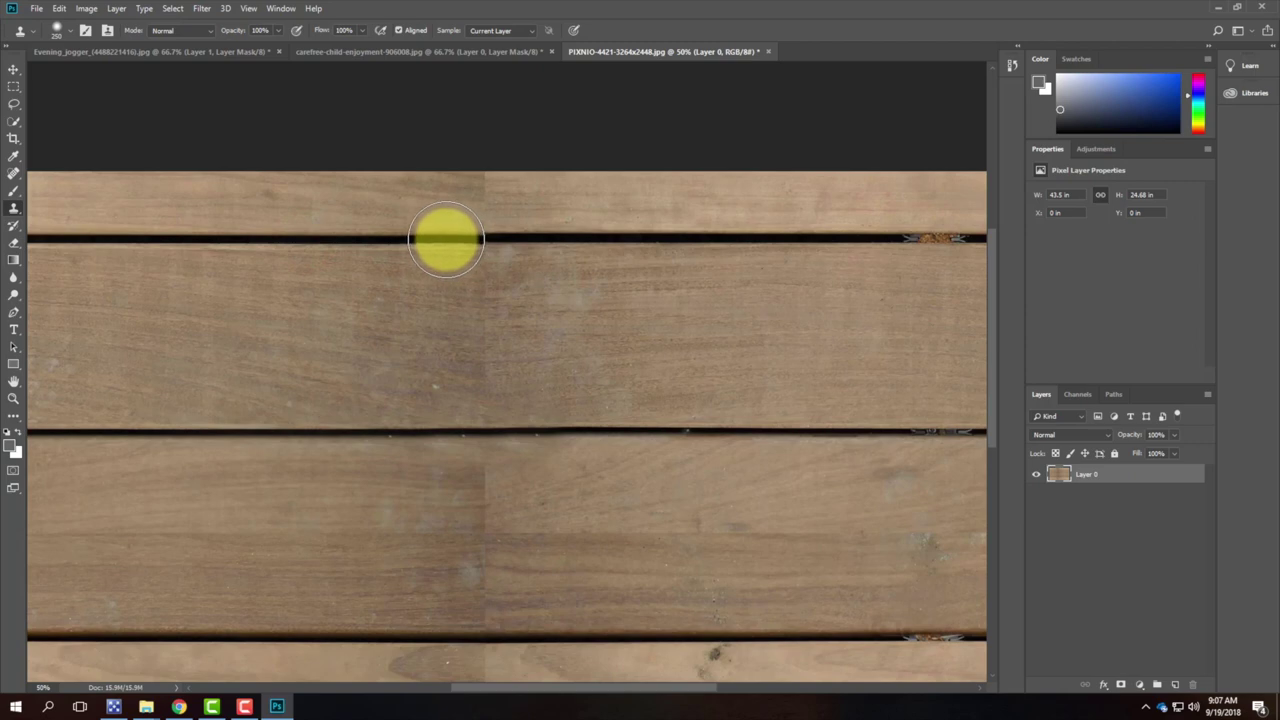
pyautogui.click(445, 239)
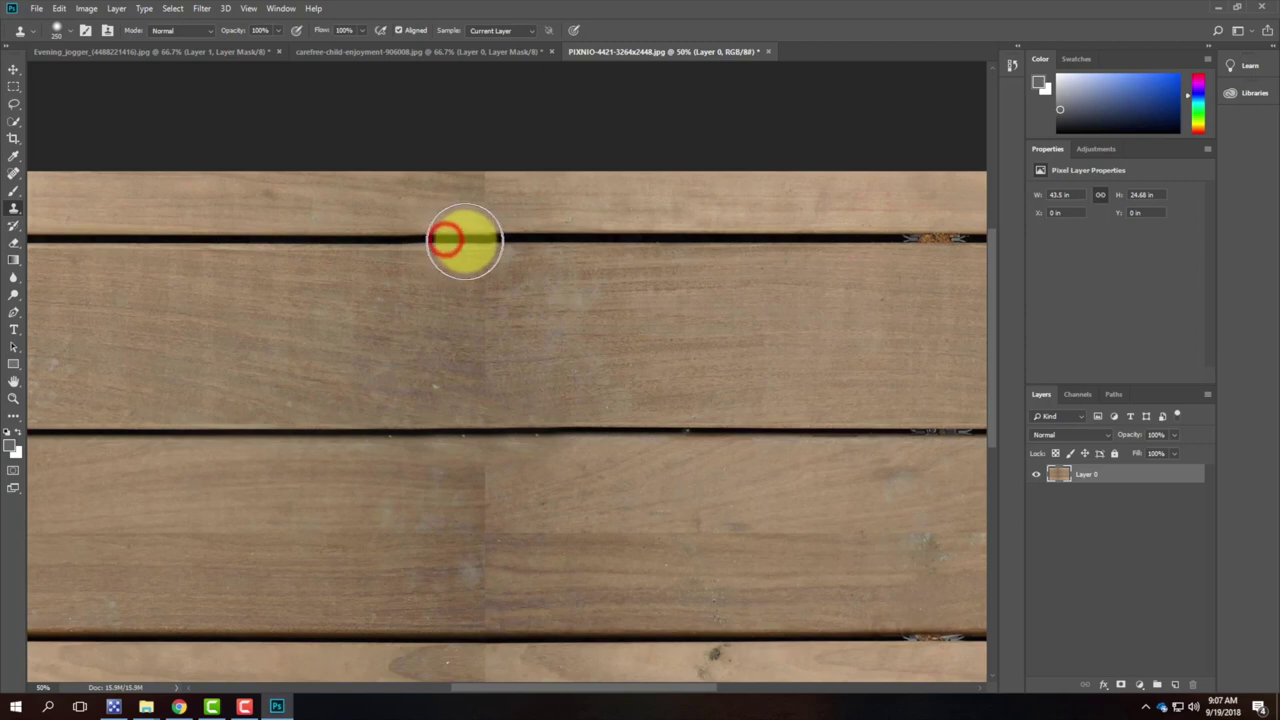
pyautogui.click(465, 240)
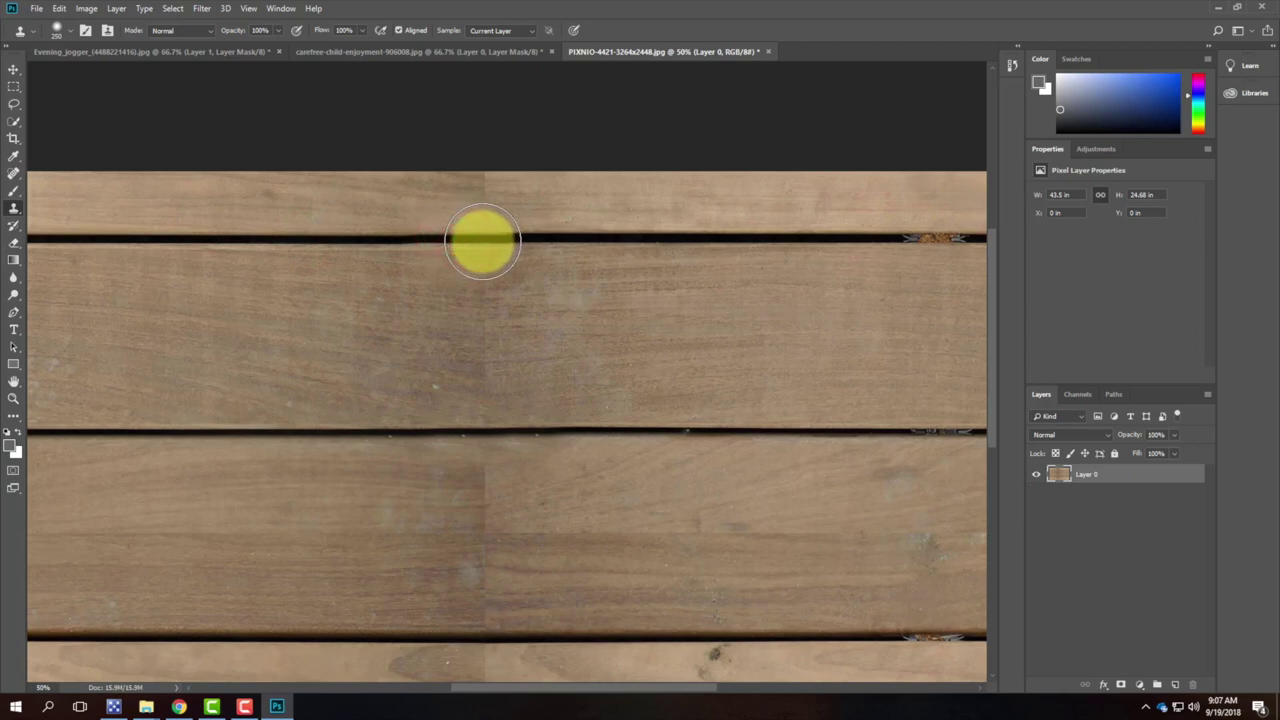
pyautogui.click(482, 240)
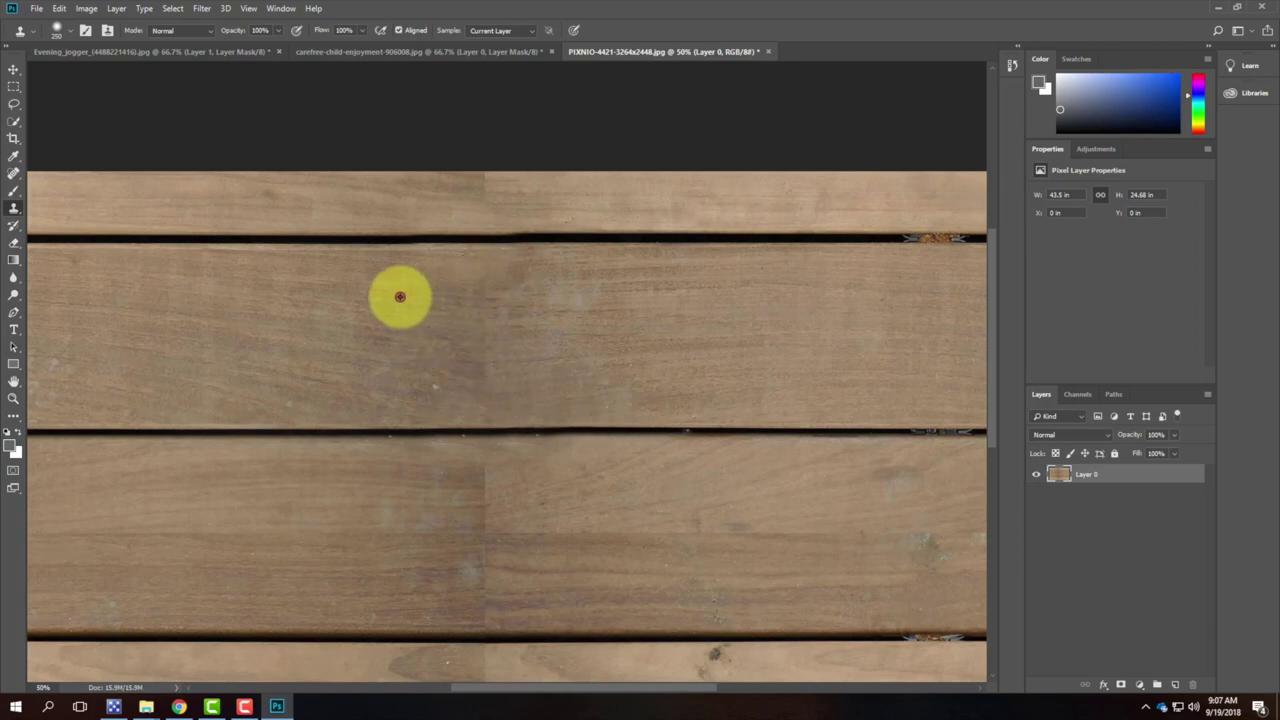
# - Clone wood grain over the vertical seam in the plank between the upper and middle gaps
pyautogui.keyDown('alt'); pyautogui.click(400, 296); pyautogui.keyUp('alt')
pyautogui.moveTo(482, 297); pyautogui.dragTo(481, 329)
pyautogui.click(617, 310)
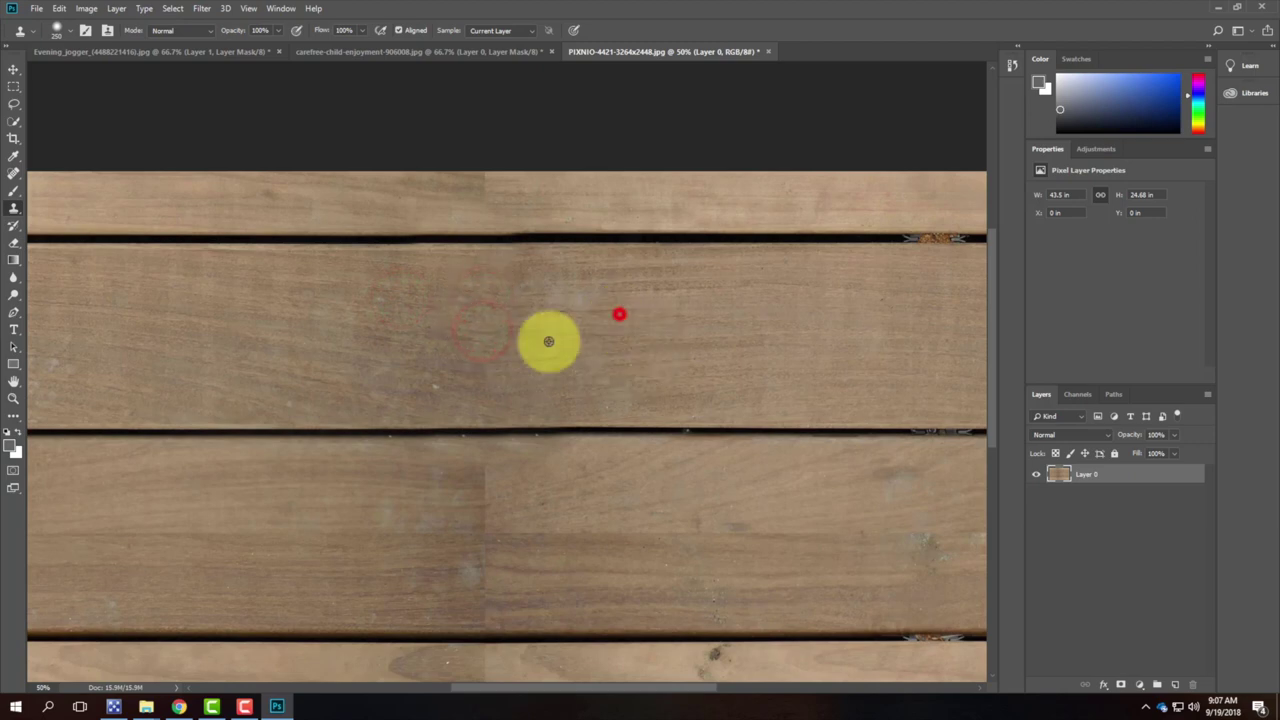
pyautogui.keyDown('alt'); pyautogui.click(391, 357); pyautogui.keyUp('alt')
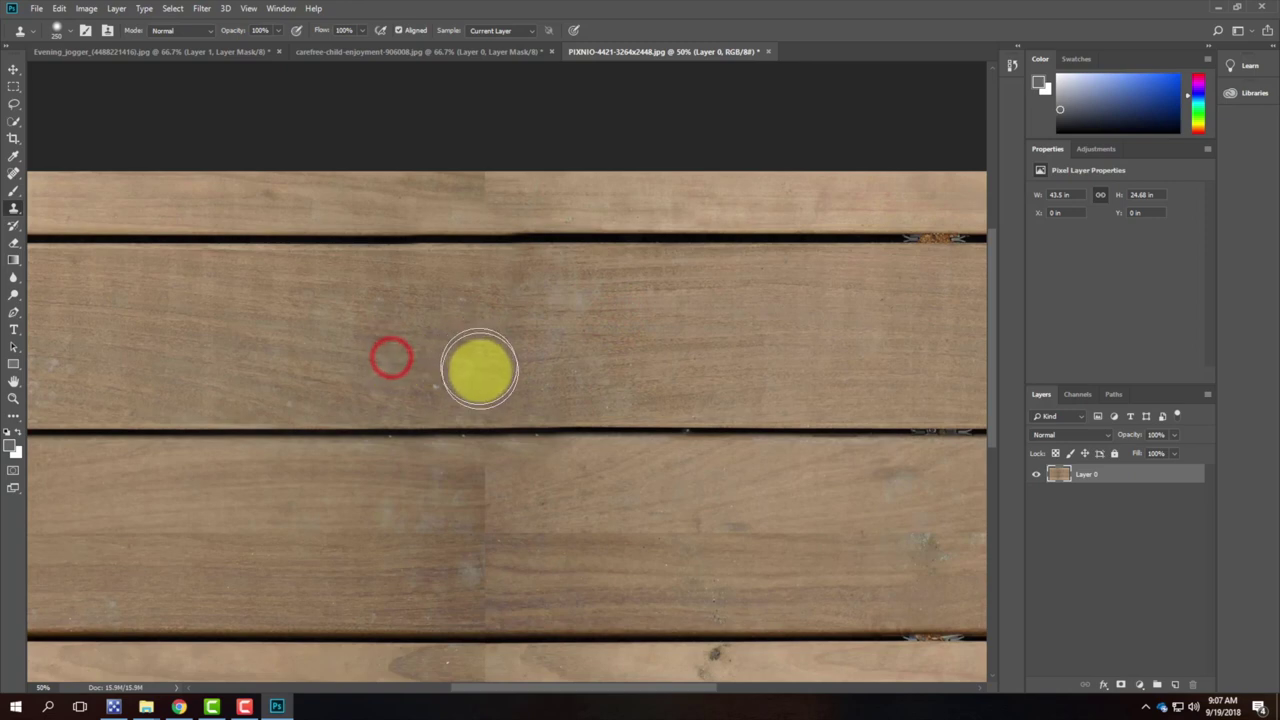
pyautogui.click(483, 386)
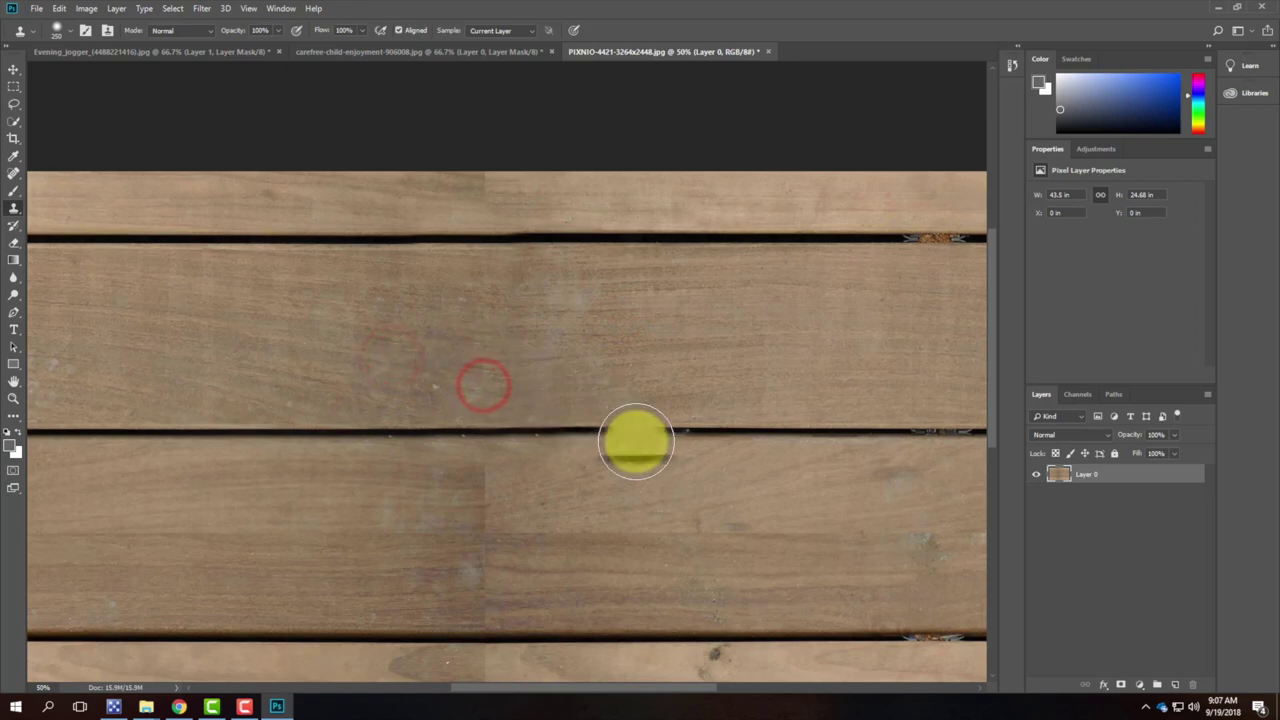
# - Clone wood grain over the upper half of the vertical seam in the plank just below the middle gap
pyautogui.keyDown('alt'); pyautogui.click(384, 488); pyautogui.keyUp('alt')
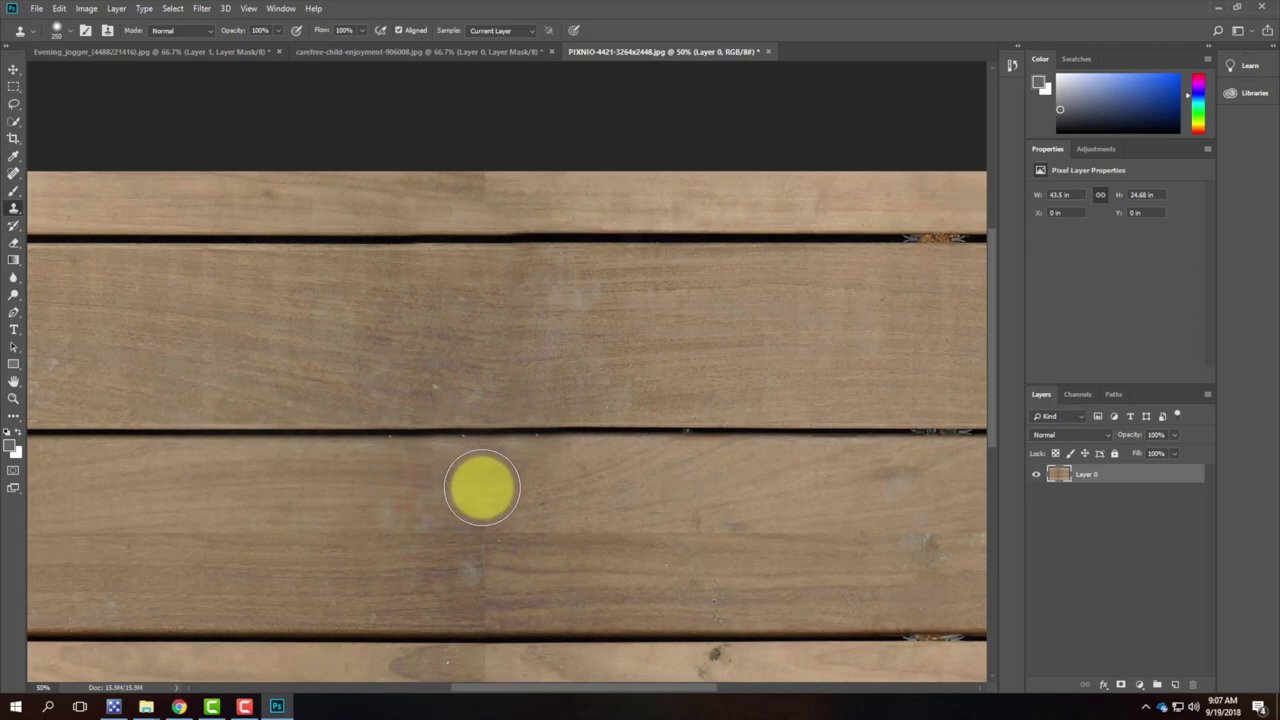
pyautogui.click(482, 488)
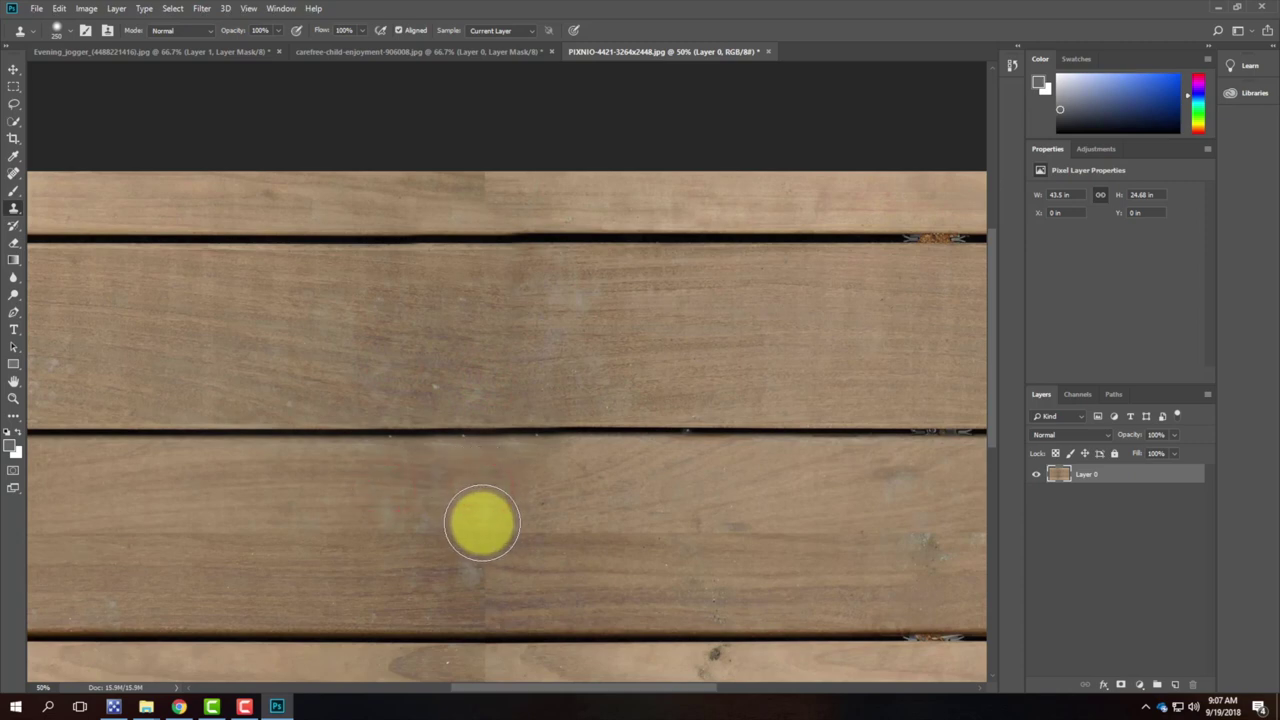
pyautogui.click(483, 524)
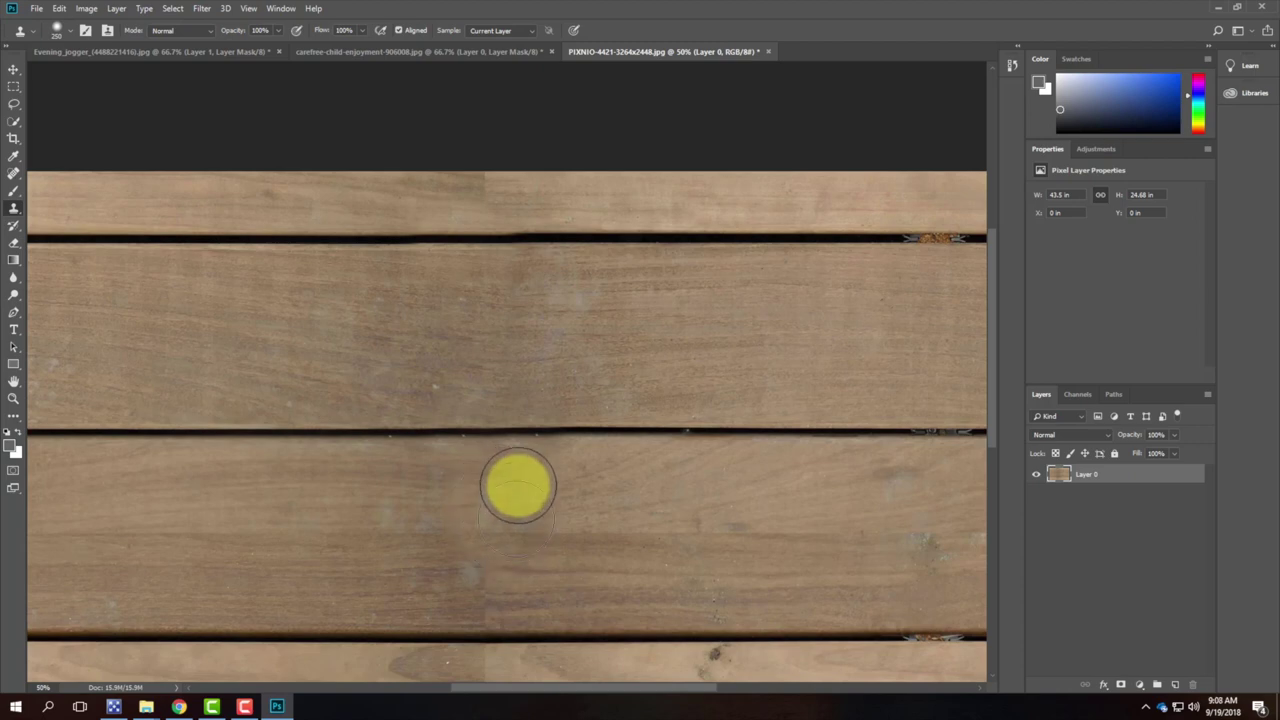
# - Resample the grain left of the seam and clone over the vertical seam in the lower half of the same plank
pyautogui.scroll(-2, 515, 485)
pyautogui.scroll(-1, 517, 483)
pyautogui.click(392, 496)
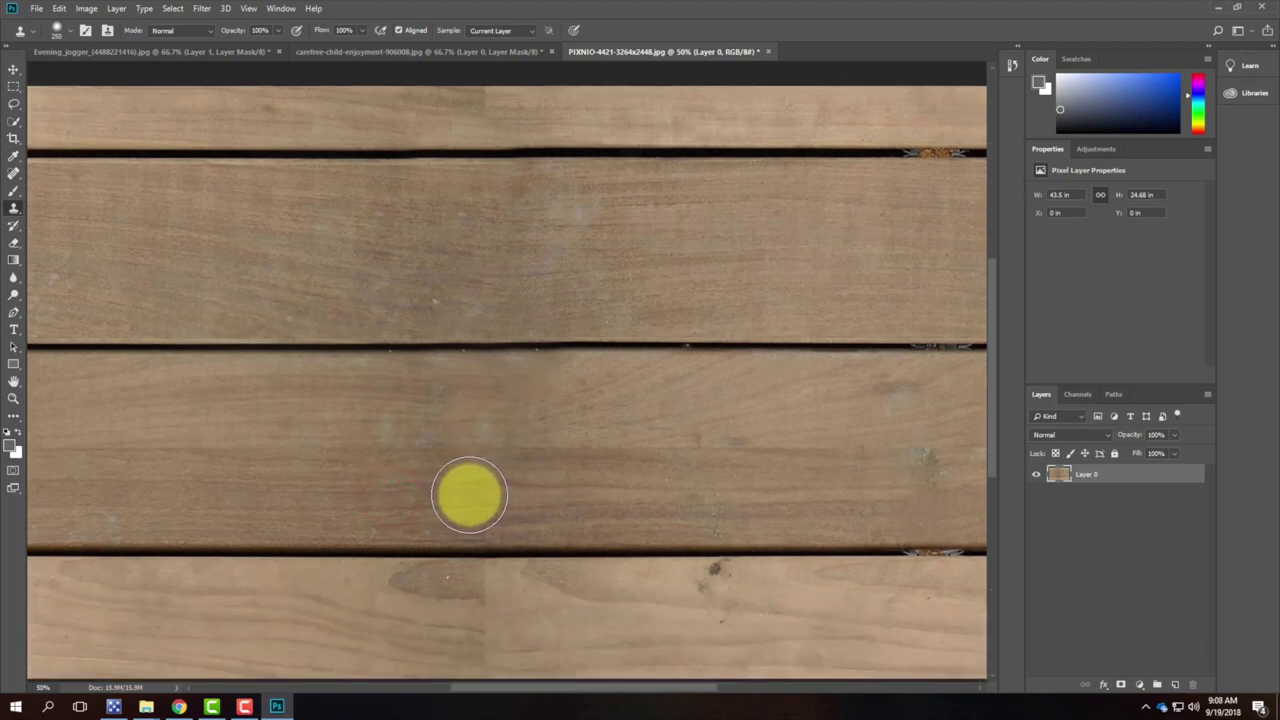
pyautogui.click(469, 494)
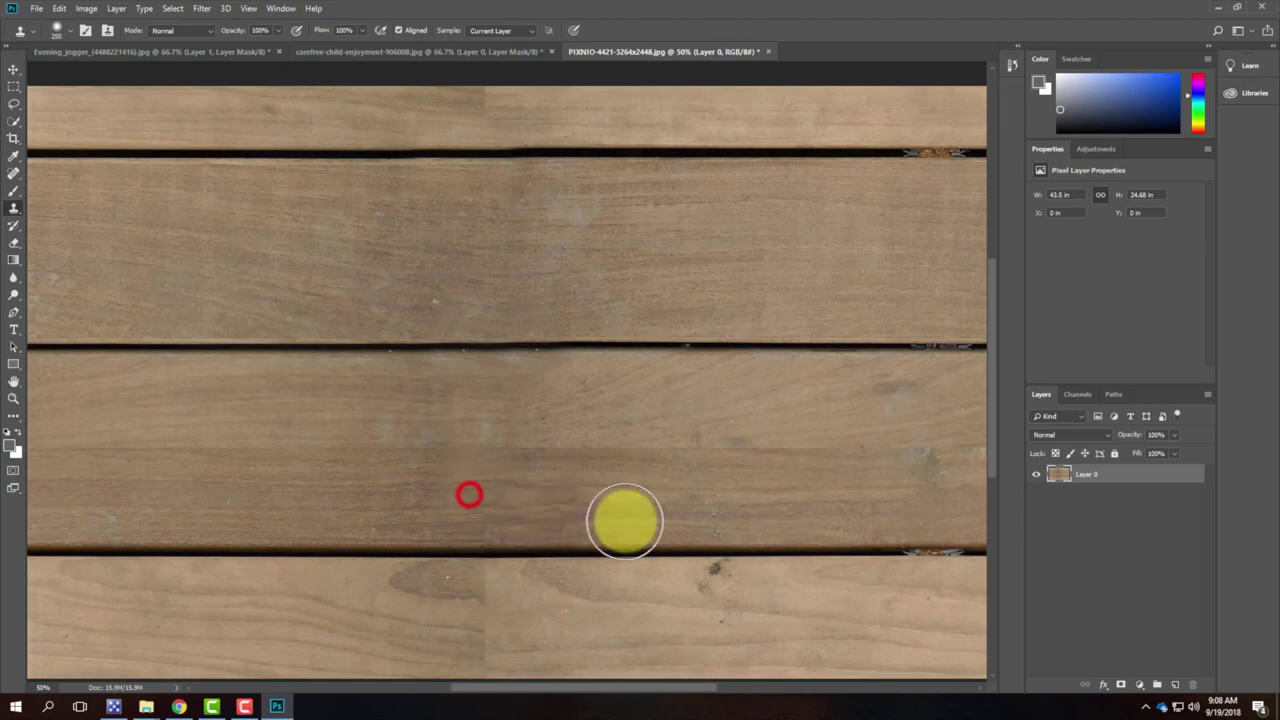
pyautogui.click(243, 486)
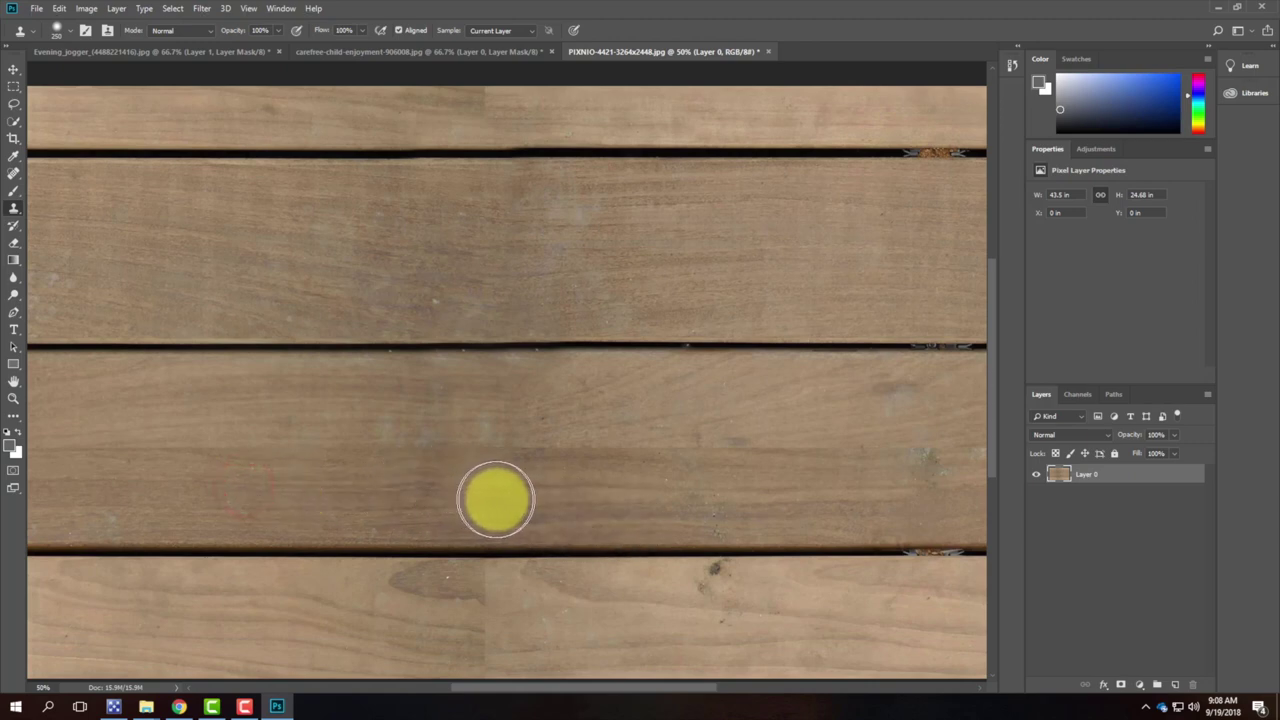
pyautogui.click(497, 499)
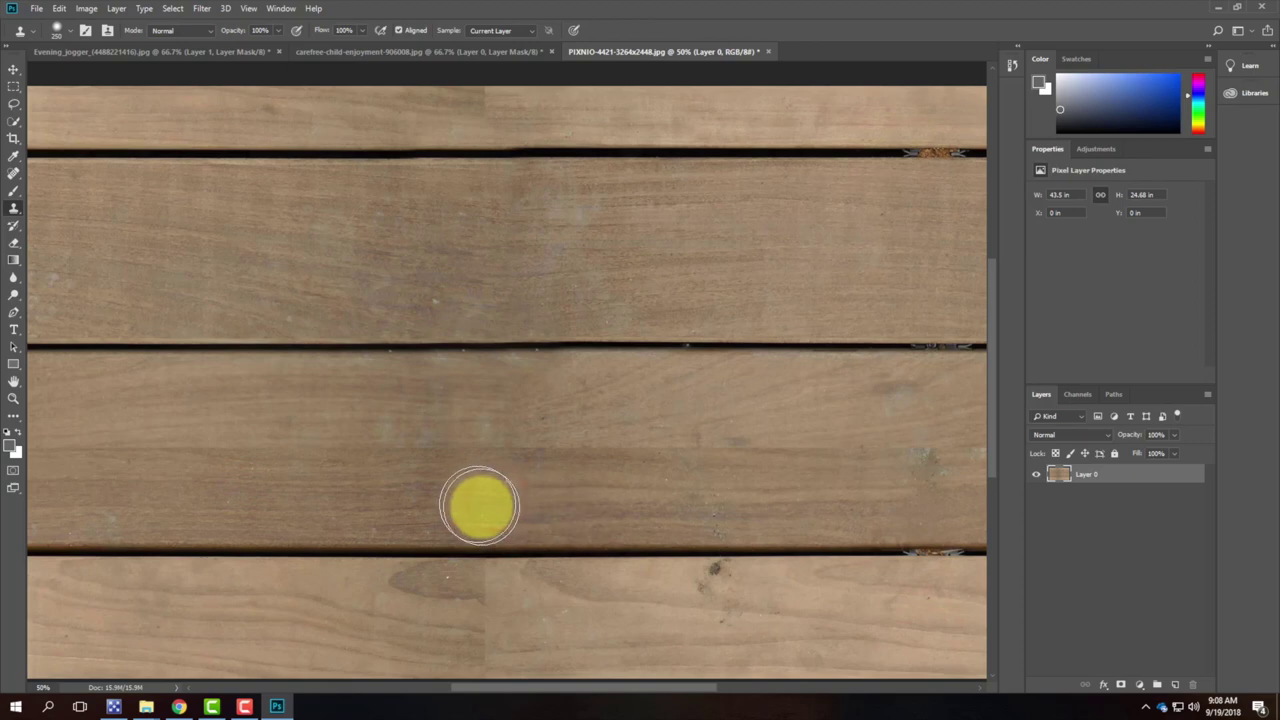
pyautogui.click(488, 508)
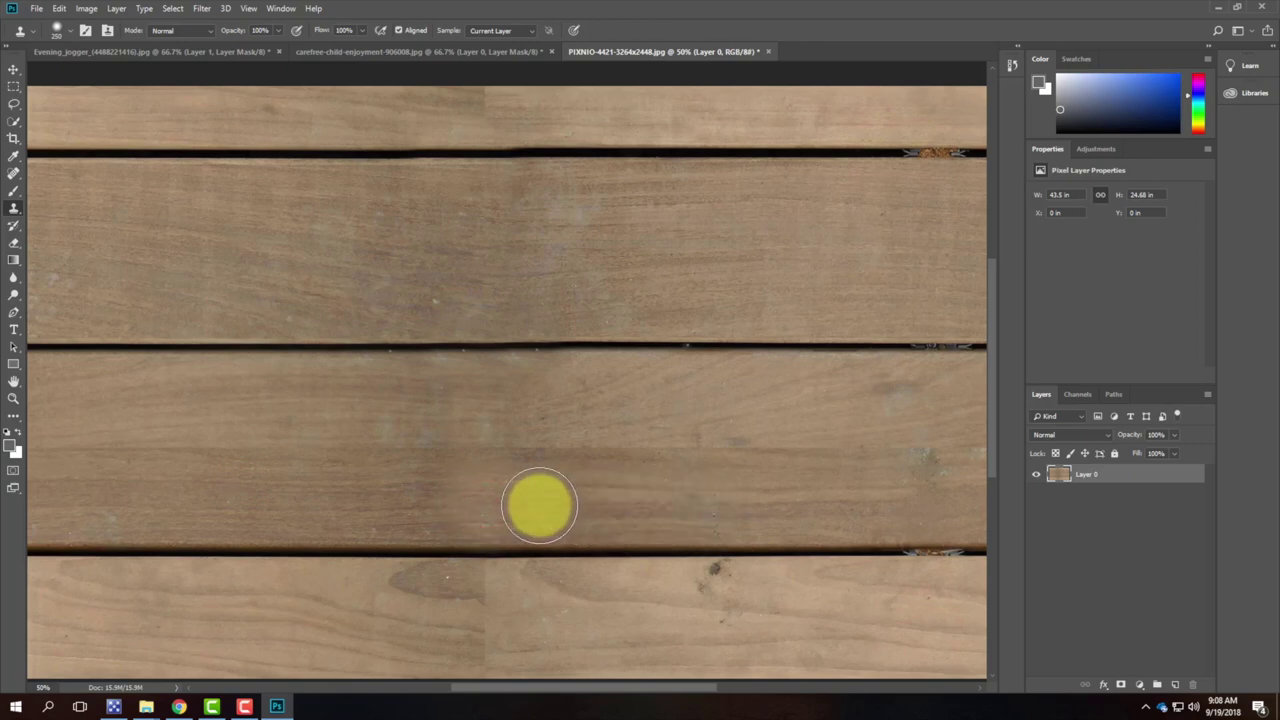
# - Clone over the faint horizontal line in the plank below the middle gap, from its left edge to the vertical seam
pyautogui.moveTo(137, 459); pyautogui.dragTo(260, 427)
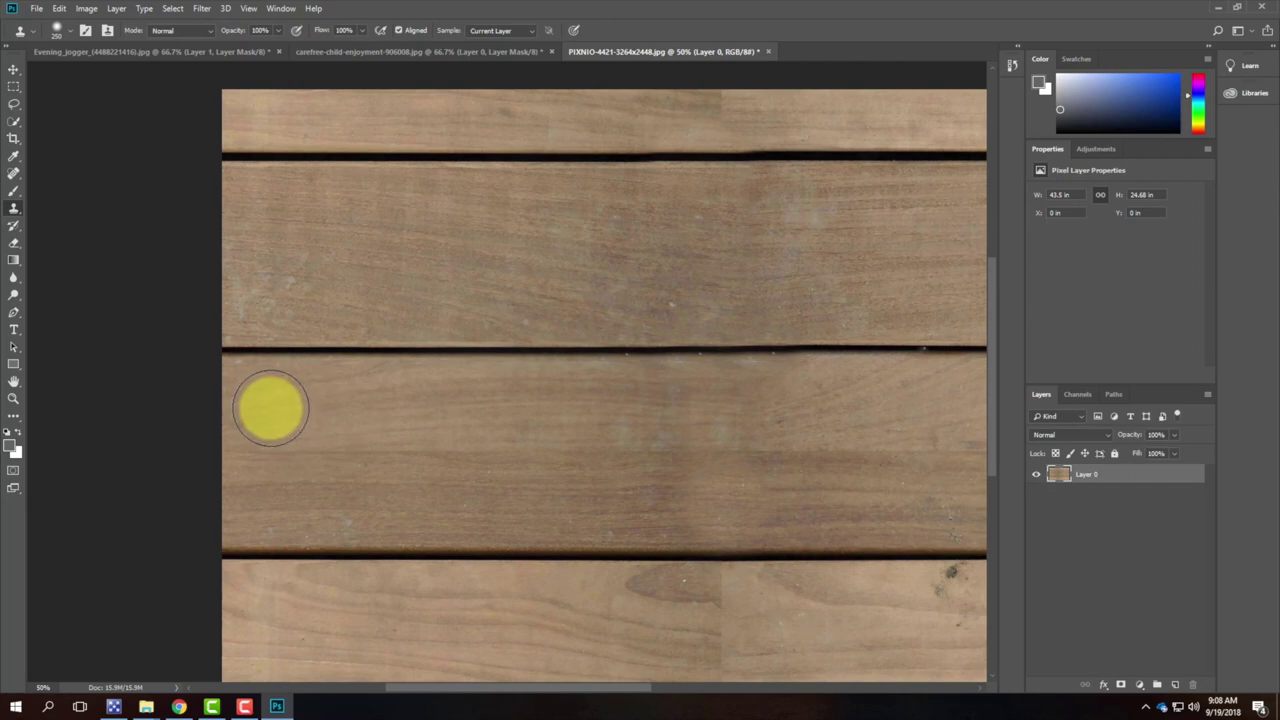
pyautogui.click(271, 437)
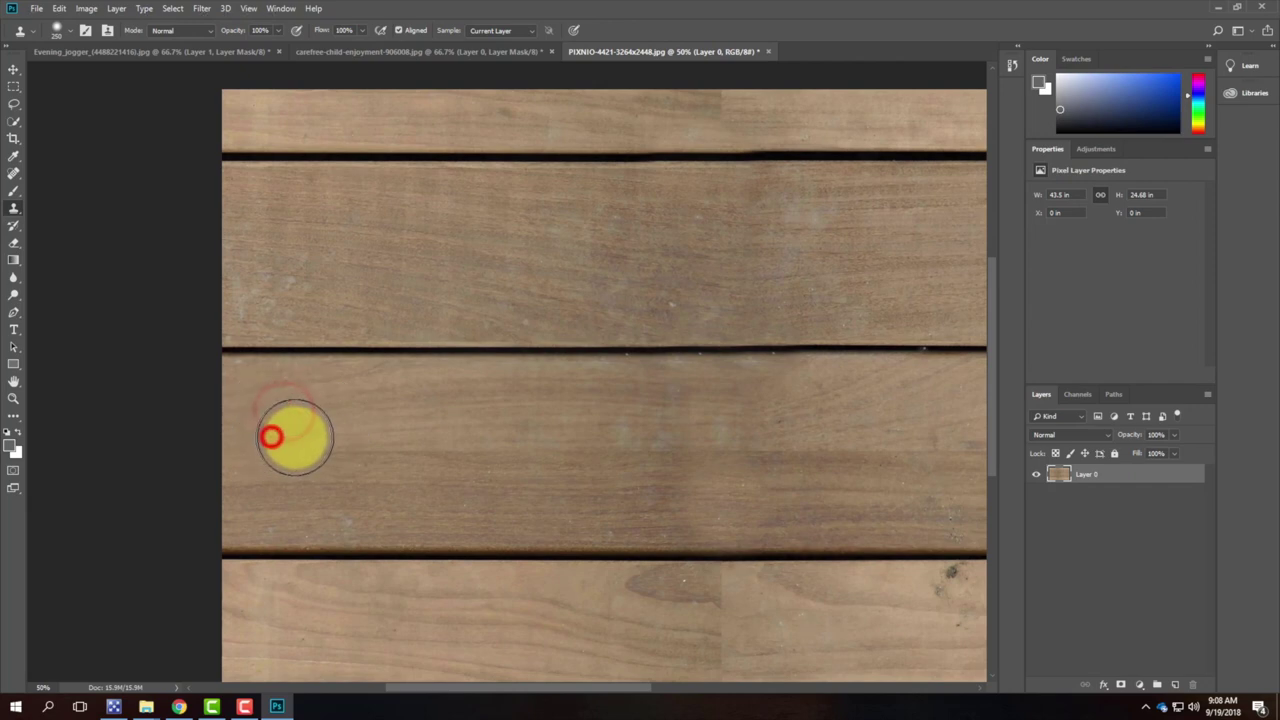
pyautogui.click(340, 437)
pyautogui.click(391, 437)
pyautogui.click(531, 437)
pyautogui.click(640, 440)
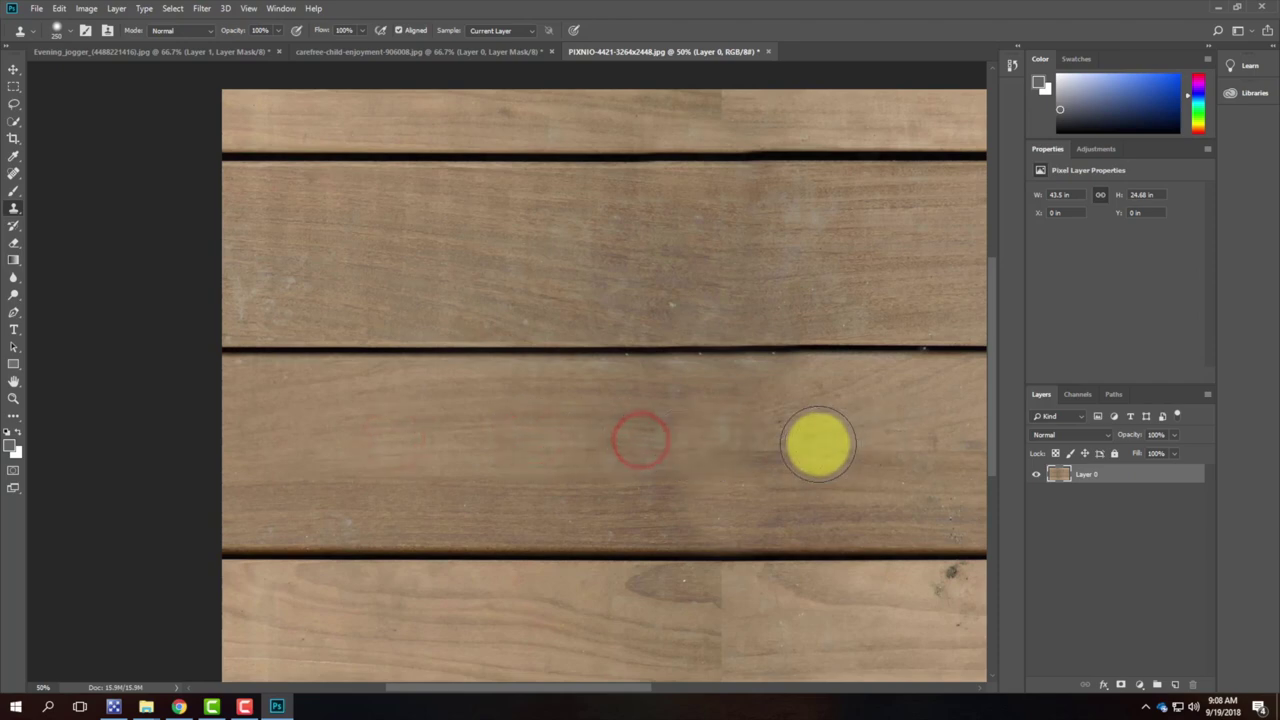
pyautogui.click(718, 443)
# - Continue cloning over the faint horizontal line in that plank, working from the seam towards its right end
pyautogui.moveTo(831, 451); pyautogui.dragTo(291, 446)
pyautogui.click(285, 440)
pyautogui.click(437, 440)
pyautogui.click(535, 444)
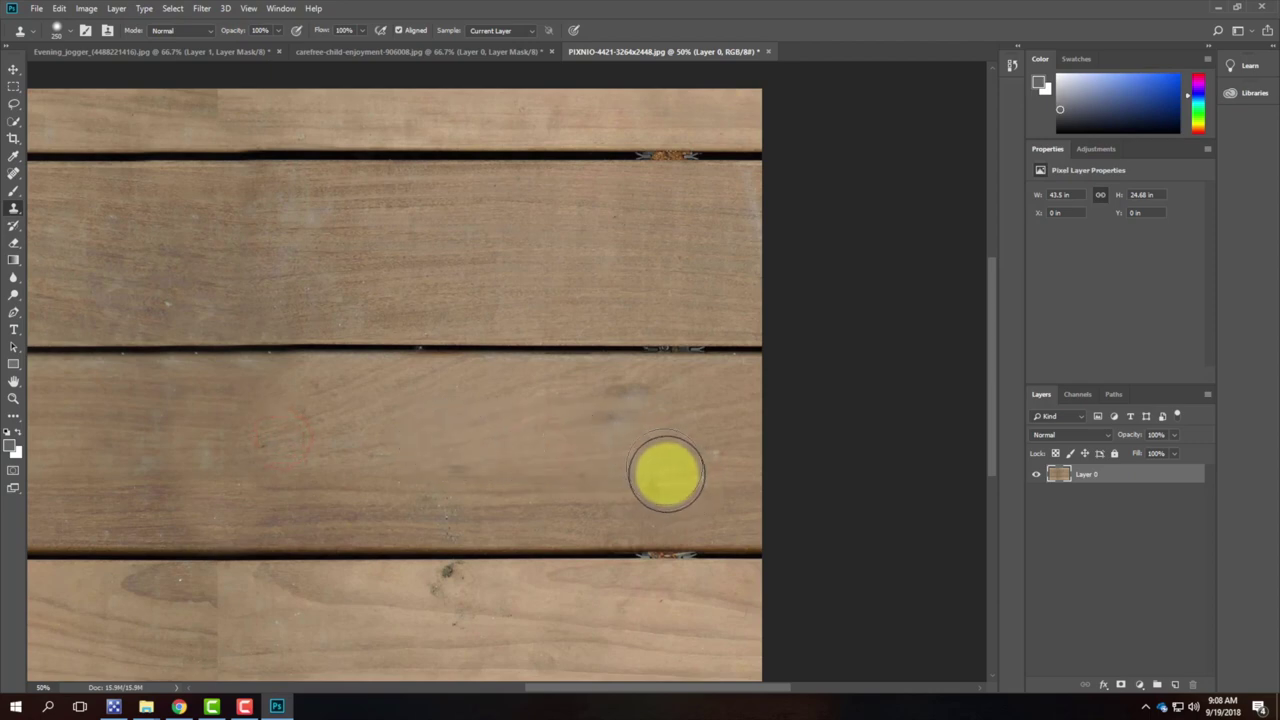
# - Clone clean grain over the grey blemishes near the right end of the plank below the middle gap
pyautogui.click(503, 430)
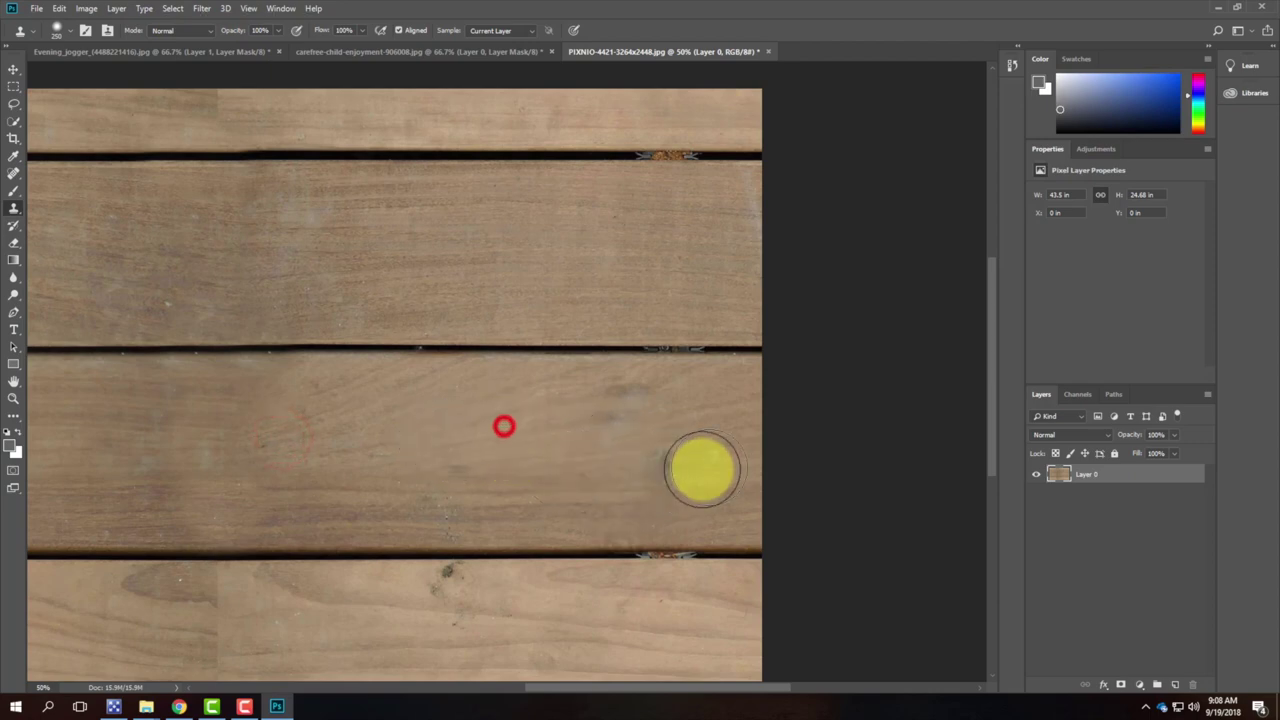
pyautogui.click(658, 460)
pyautogui.click(692, 460)
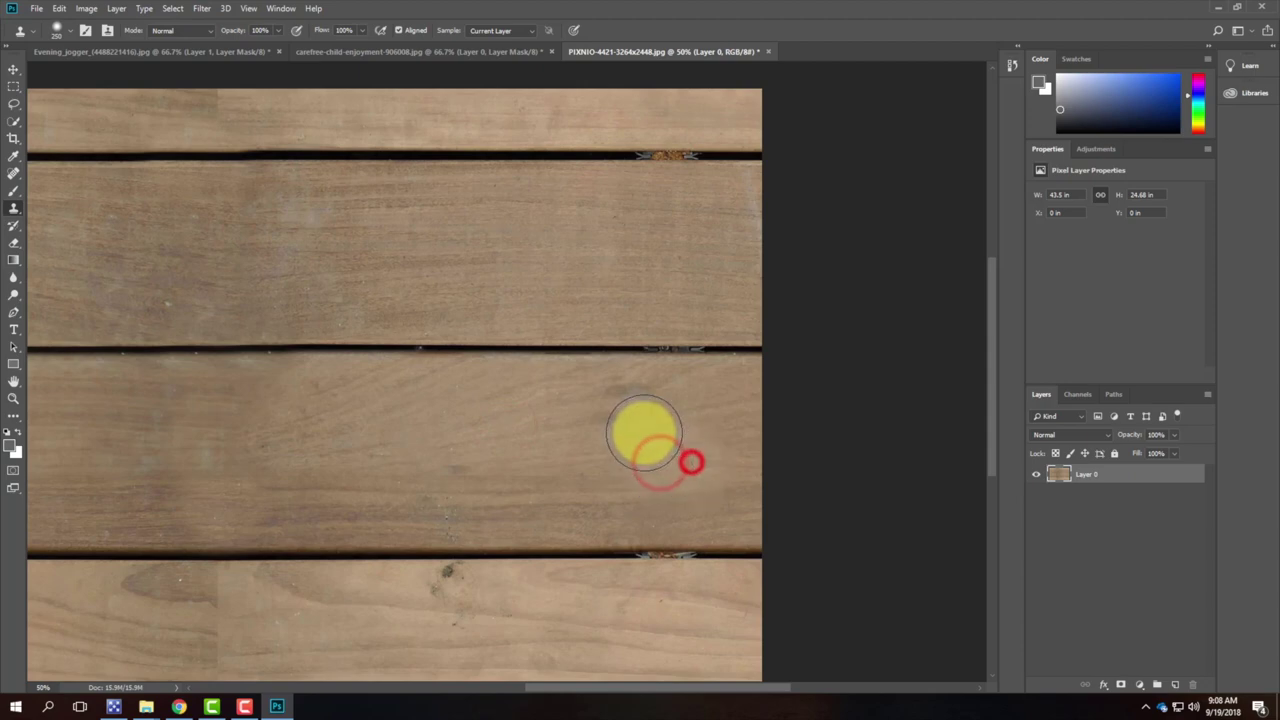
pyautogui.click(516, 460)
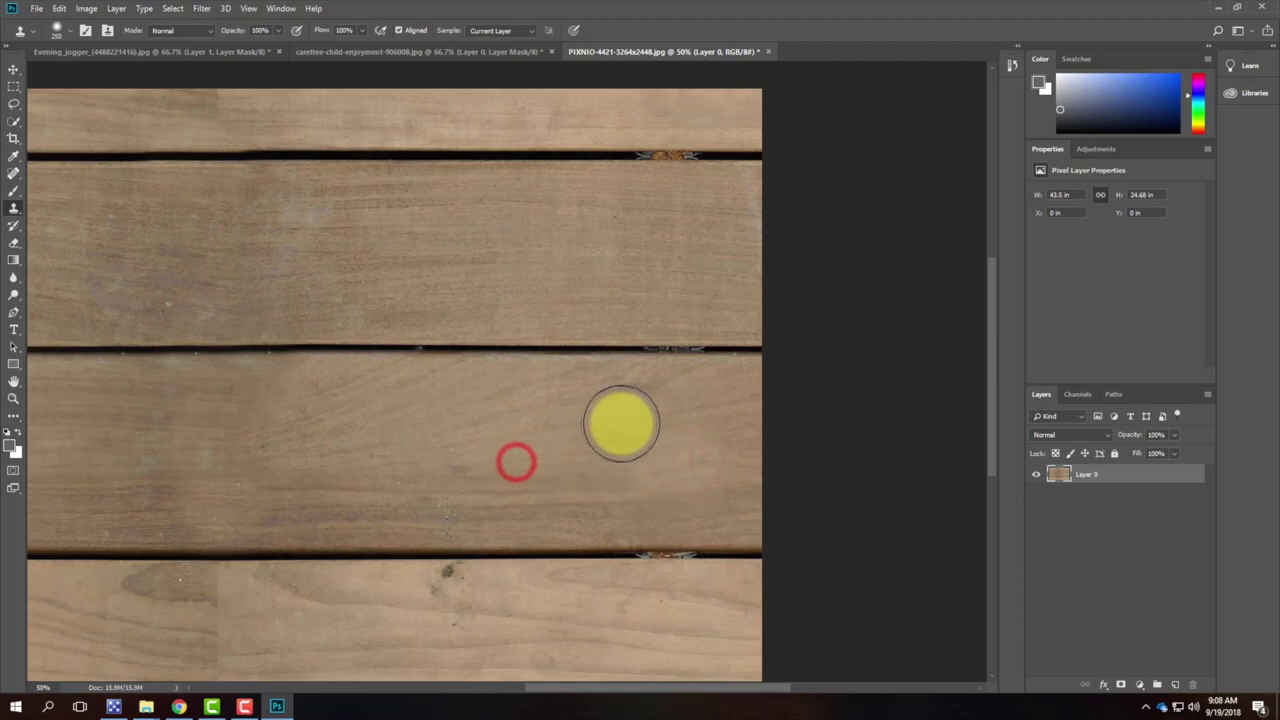
pyautogui.click(628, 416)
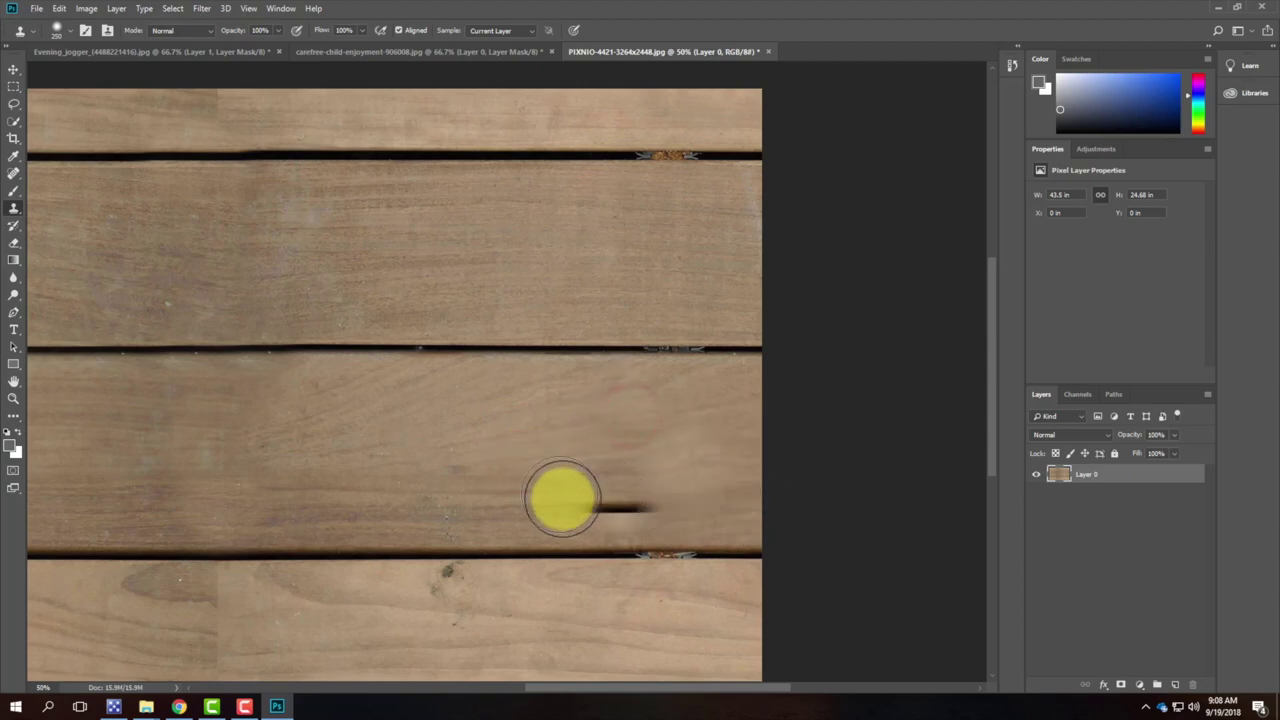
# - Clone wood grain over the vertical seam in the bottommost plank, sampling from left of the seam
pyautogui.moveTo(289, 463); pyautogui.dragTo(446, 320)
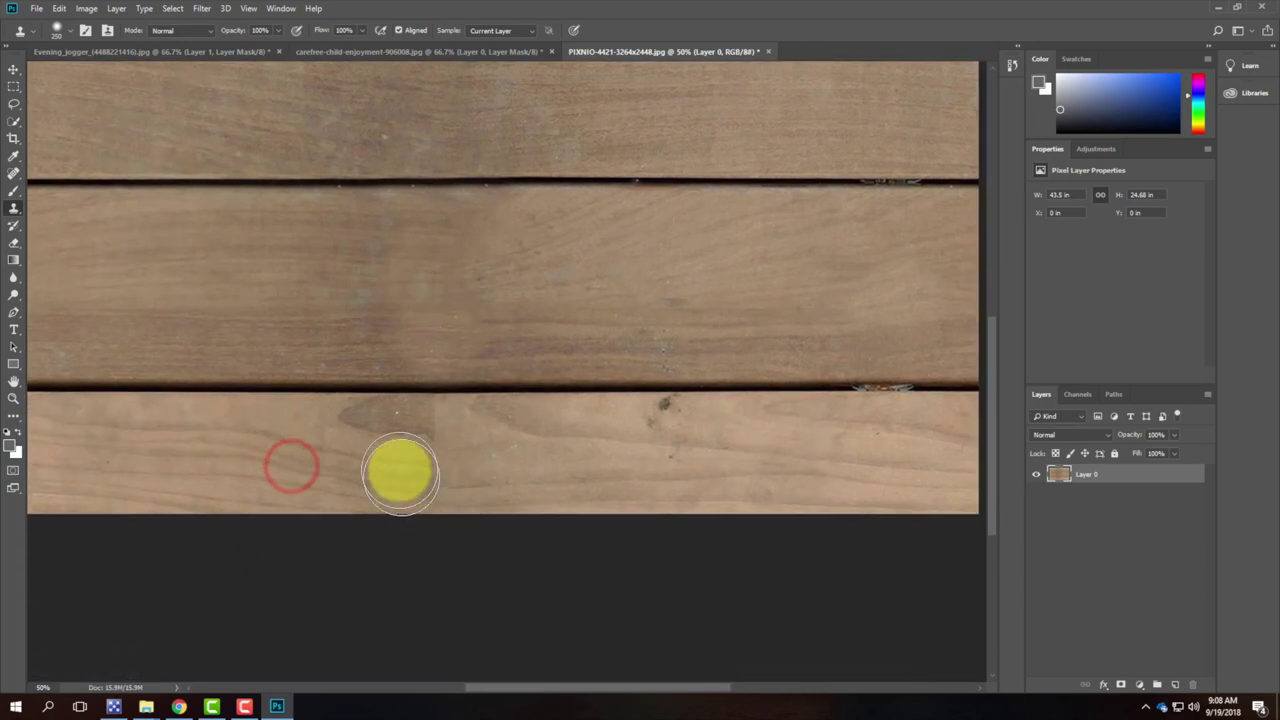
pyautogui.click(296, 447)
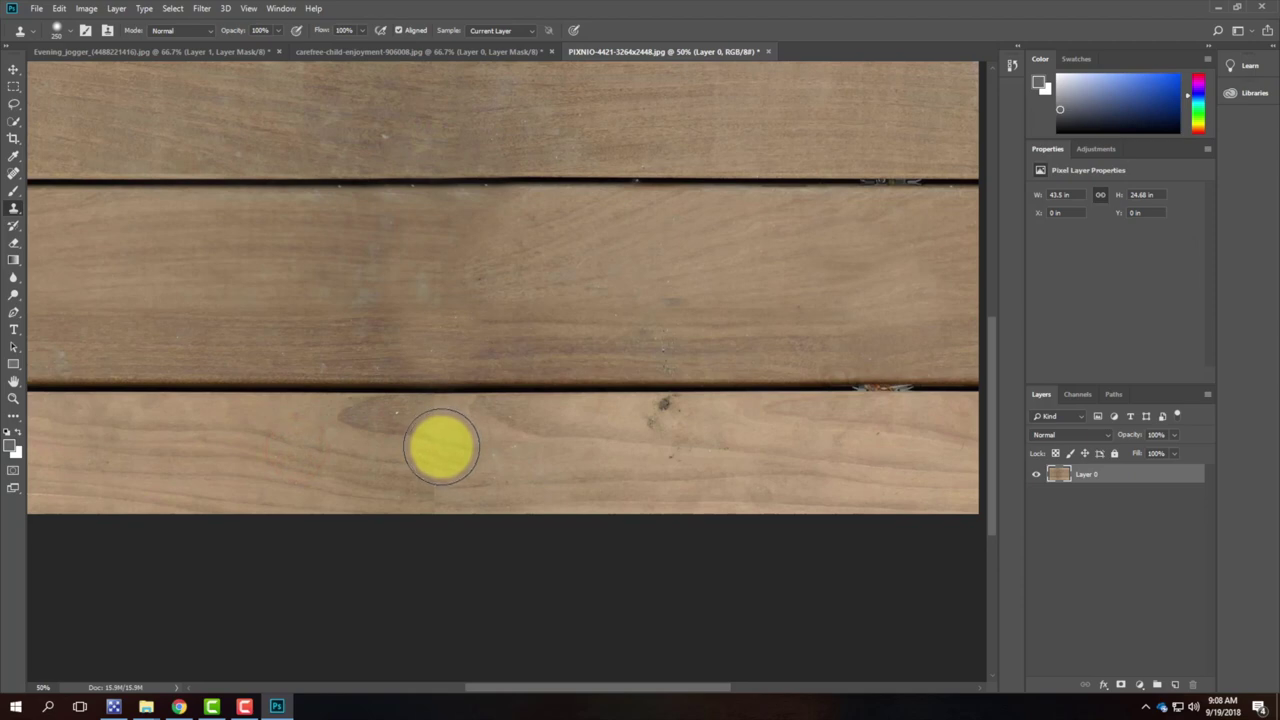
pyautogui.click(451, 448)
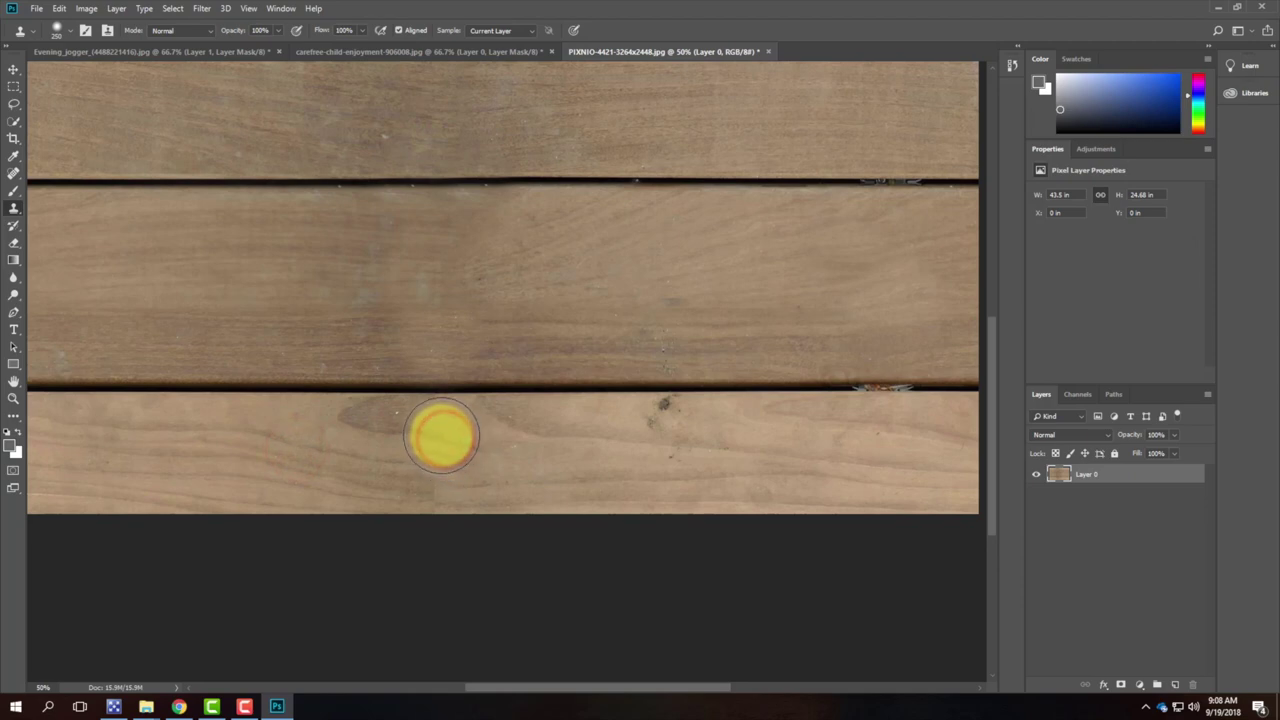
pyautogui.click(441, 435)
pyautogui.click(335, 470)
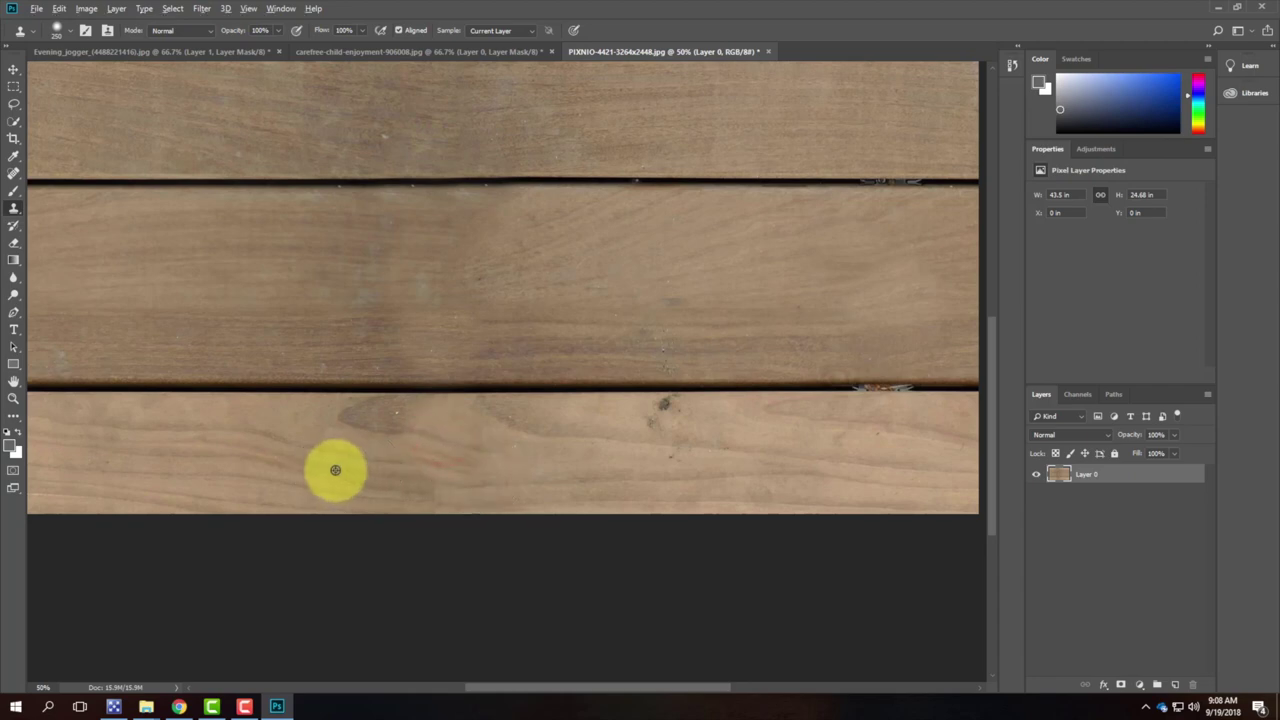
pyautogui.click(447, 472)
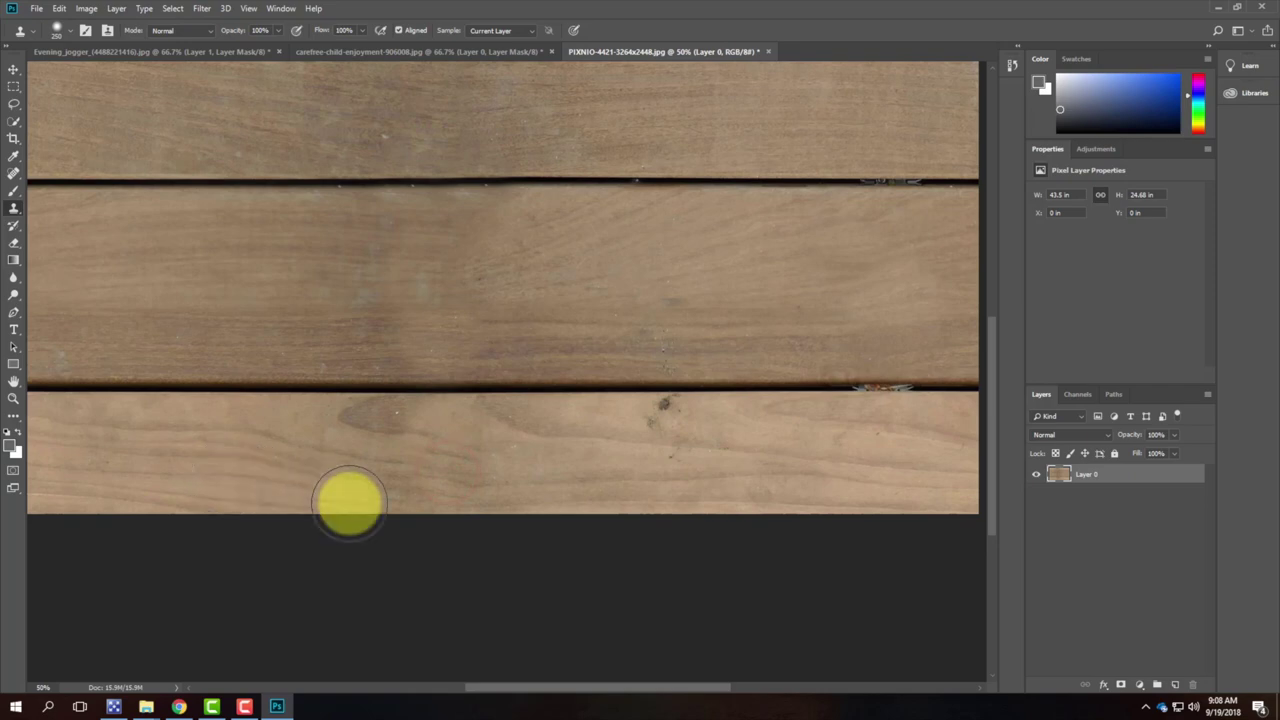
# - Clone over the vertical seam in the topmost plank with a 125 px brush and fit the whole image in view
pyautogui.scroll(5, 346, 466)
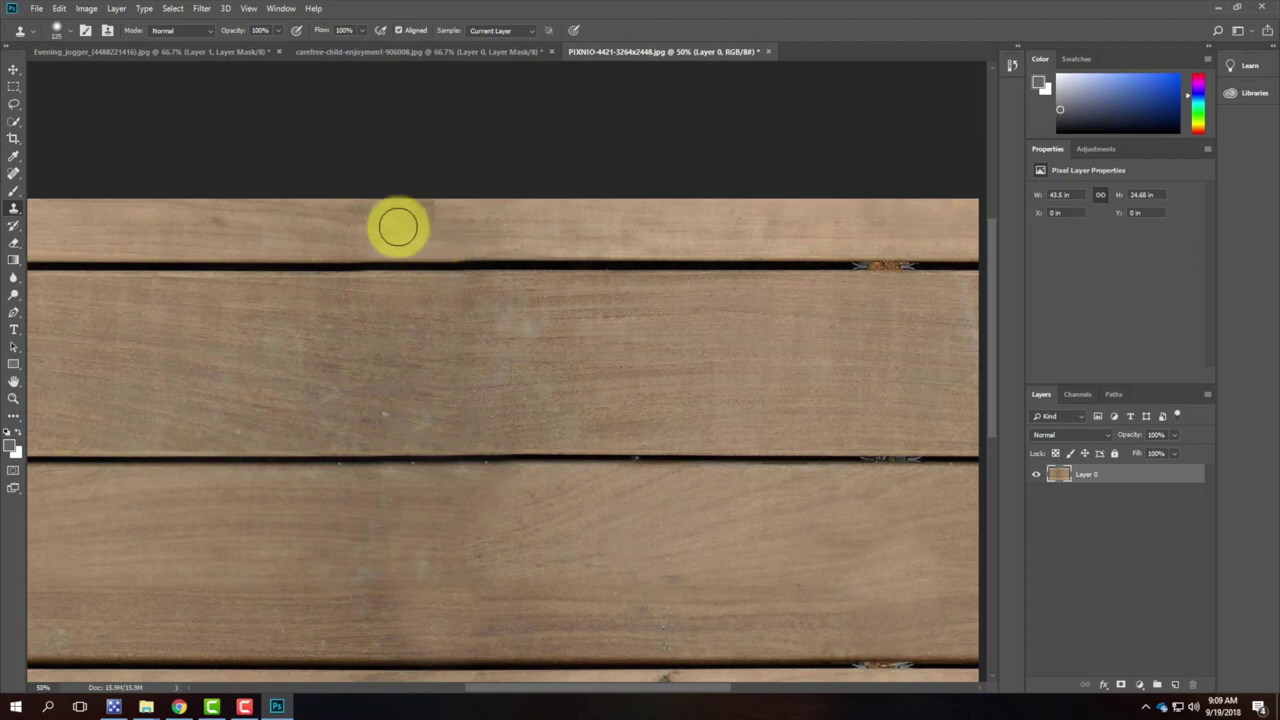
pyautogui.keyDown('alt'); pyautogui.click(356, 226); pyautogui.keyUp('alt')
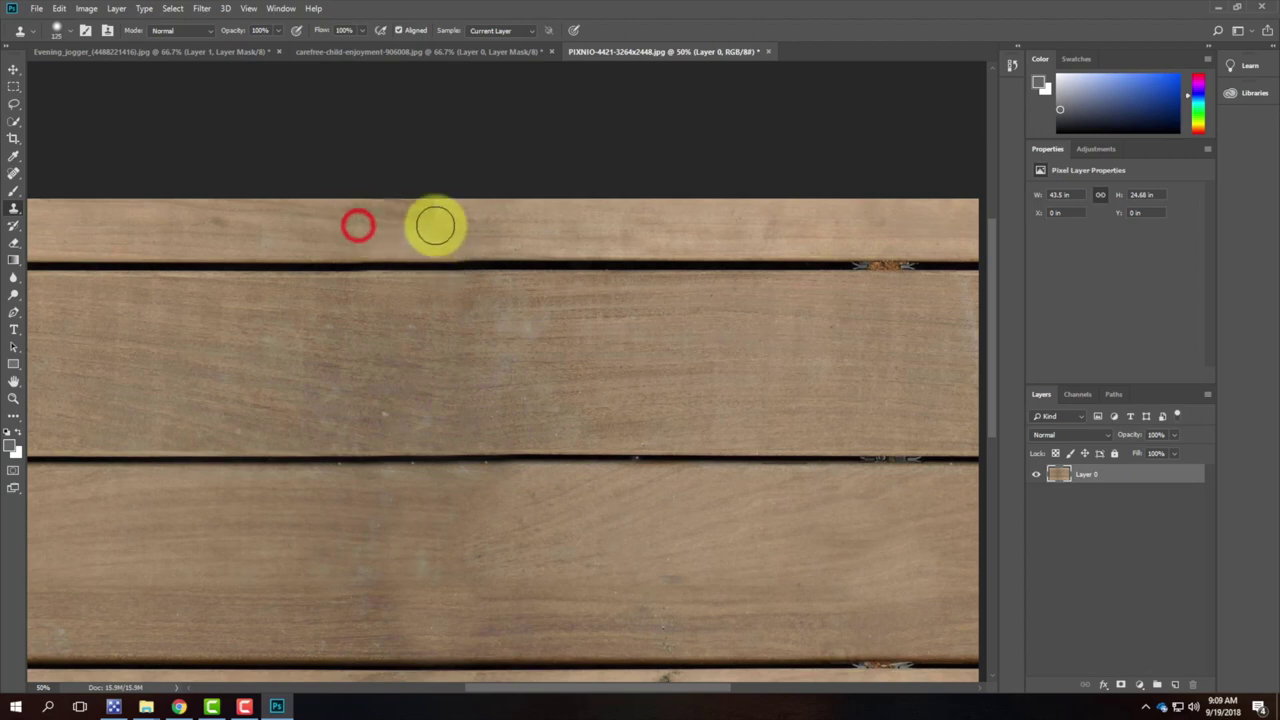
pyautogui.moveTo(437, 219); pyautogui.dragTo(772, 249)
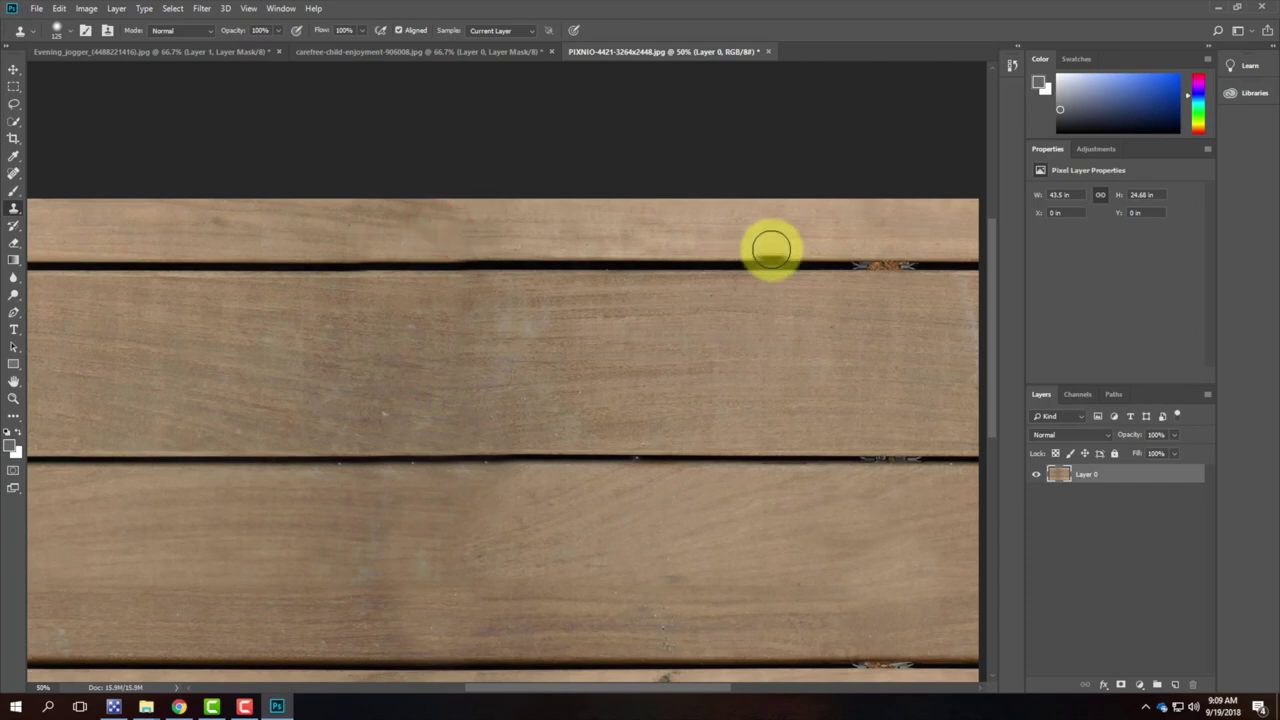
pyautogui.hotkey('ctrl', '0')
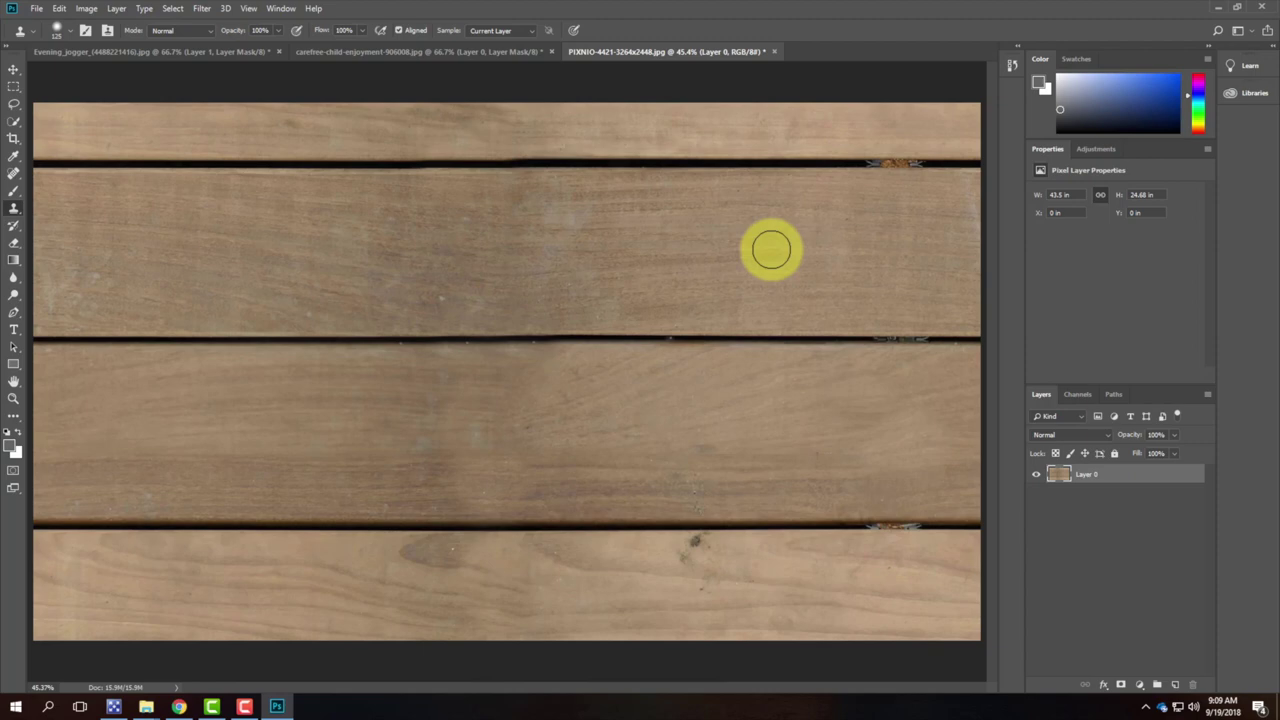
pyautogui.click(38, 9)
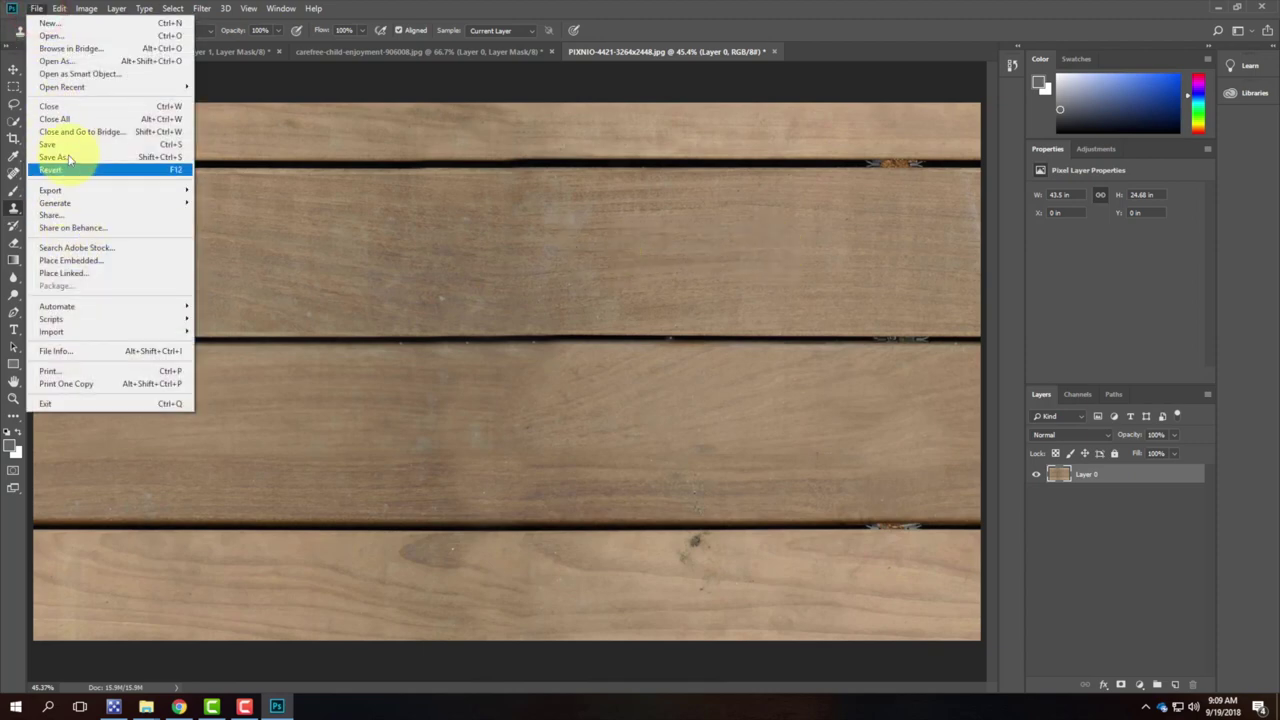
pyautogui.click(68, 146)
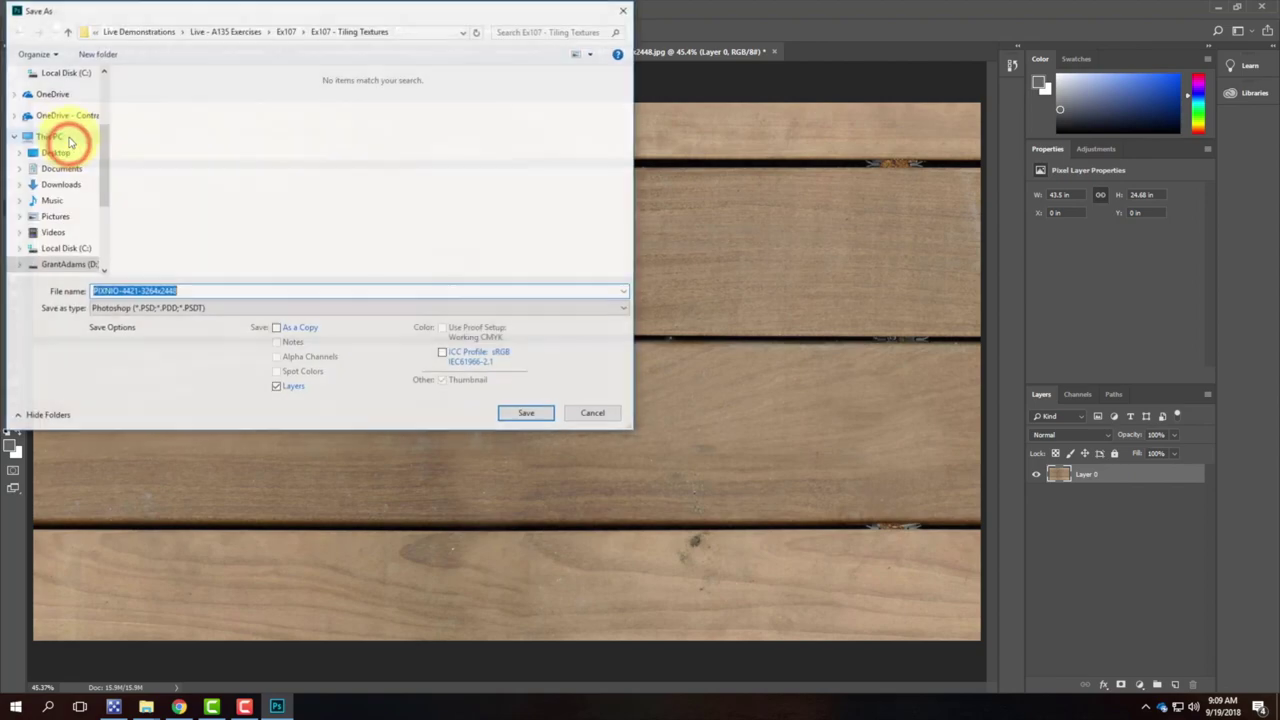
pyautogui.click(601, 414)
# - Export the wood plank image as a JPG at 100% quality under the name Wood Plank Tiling
pyautogui.click(37, 9)
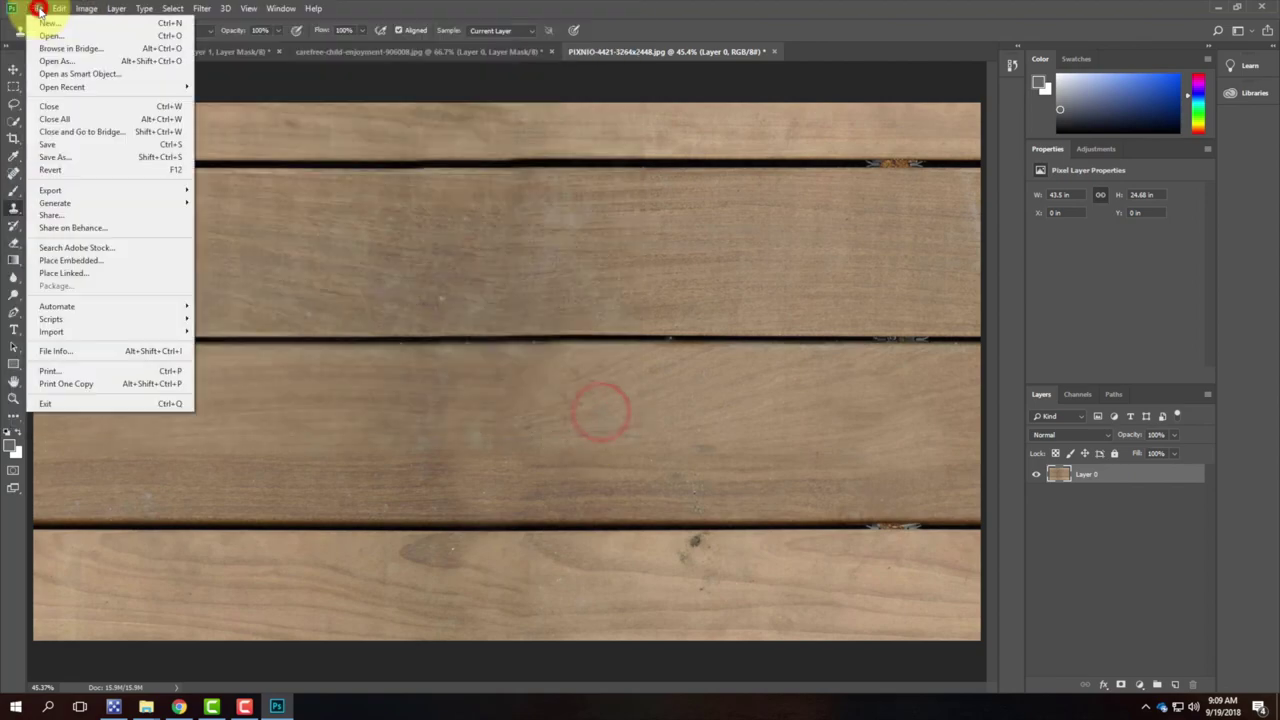
pyautogui.moveTo(79, 192)
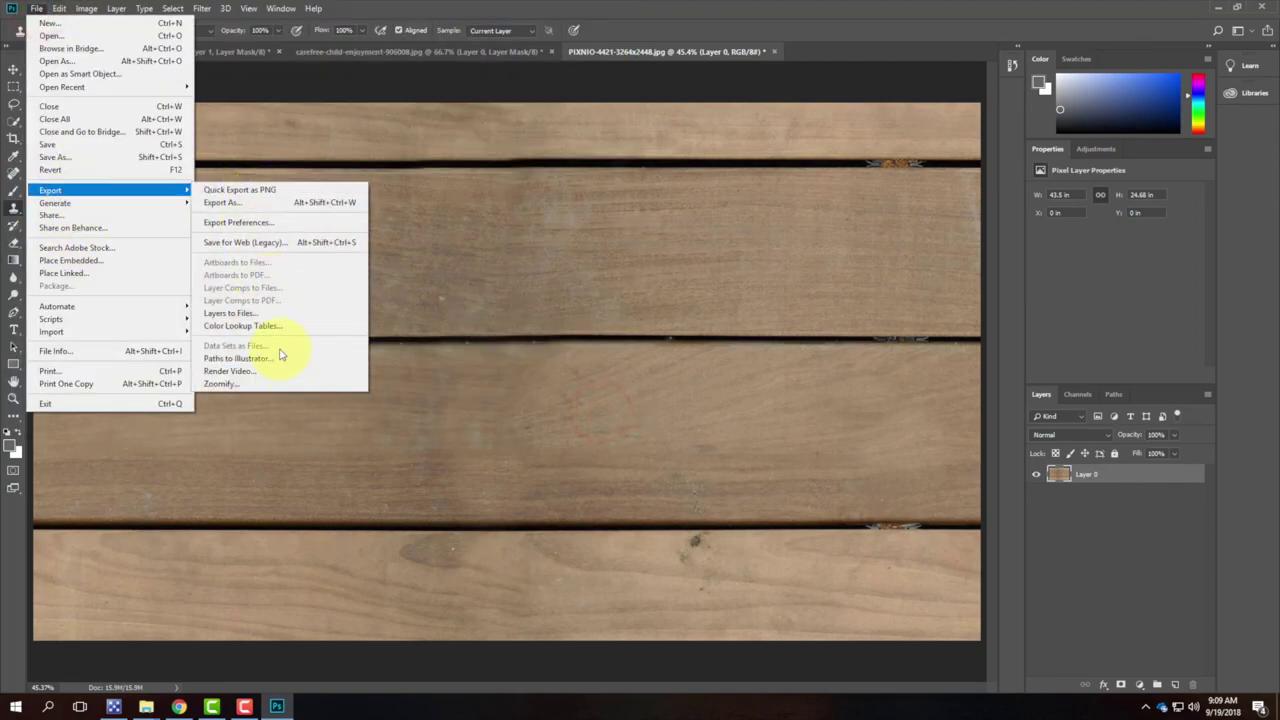
pyautogui.click(268, 204)
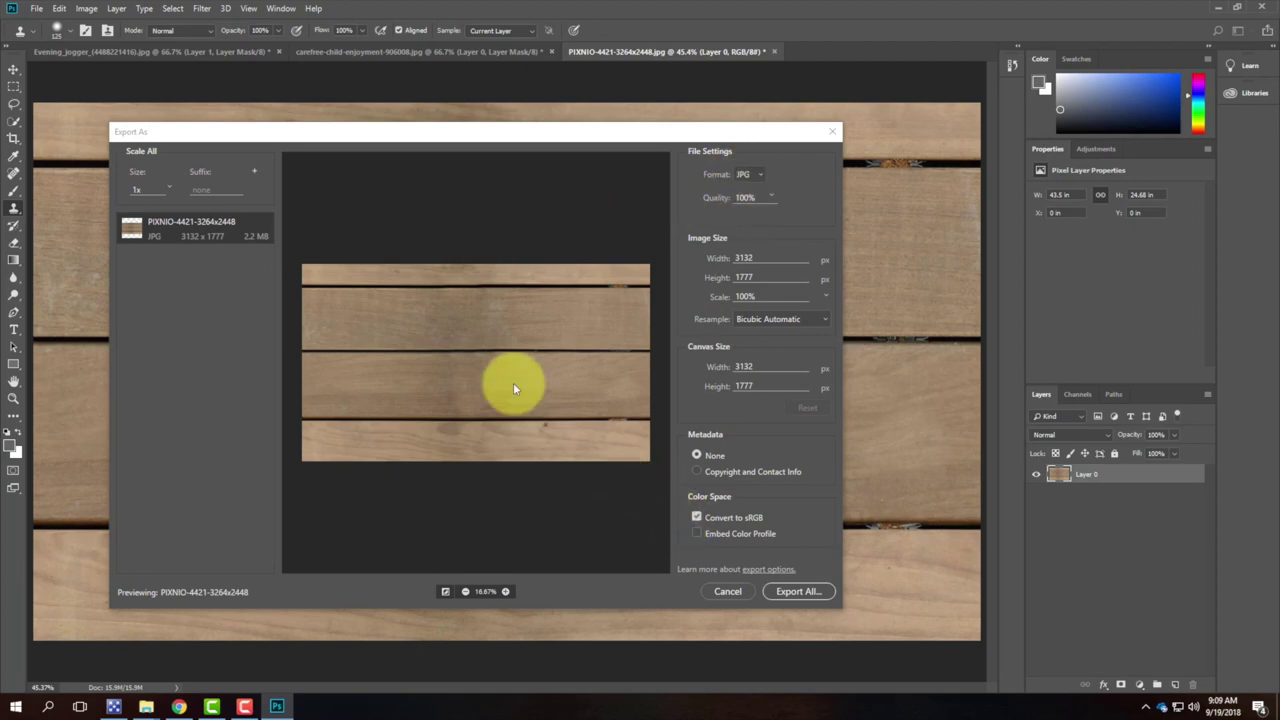
pyautogui.click(800, 594)
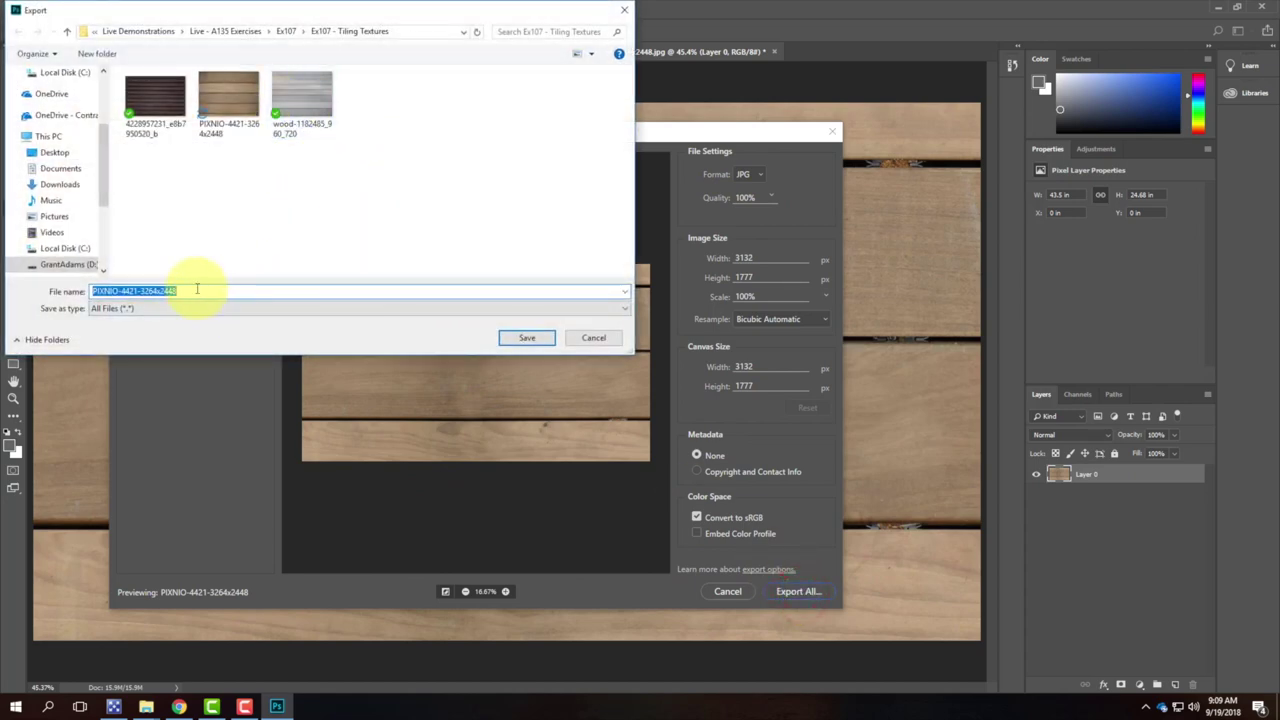
pyautogui.write('Wood Plank Tiling')
pyautogui.click(520, 338)
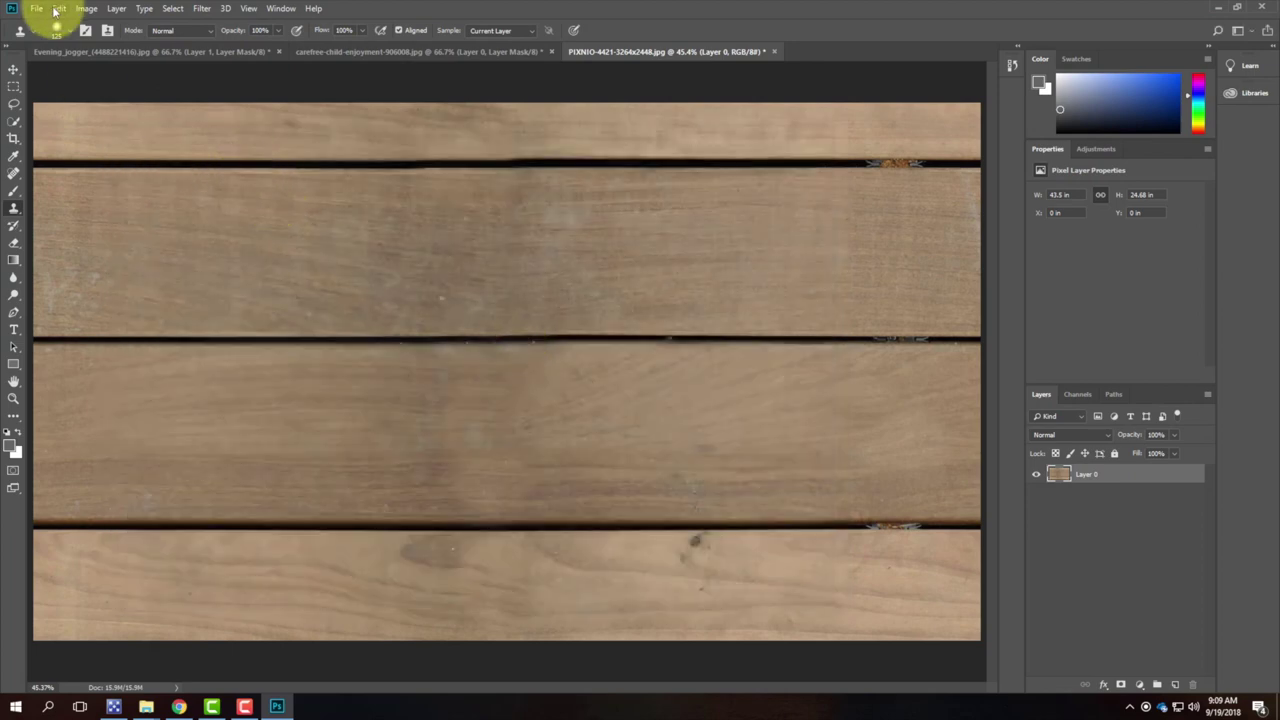
# - Enlarge the canvas to 100 by 100 inches, keeping the plank image anchored at the centre
pyautogui.click(87, 8)
pyautogui.moveTo(170, 8)
pyautogui.moveTo(124, 8)
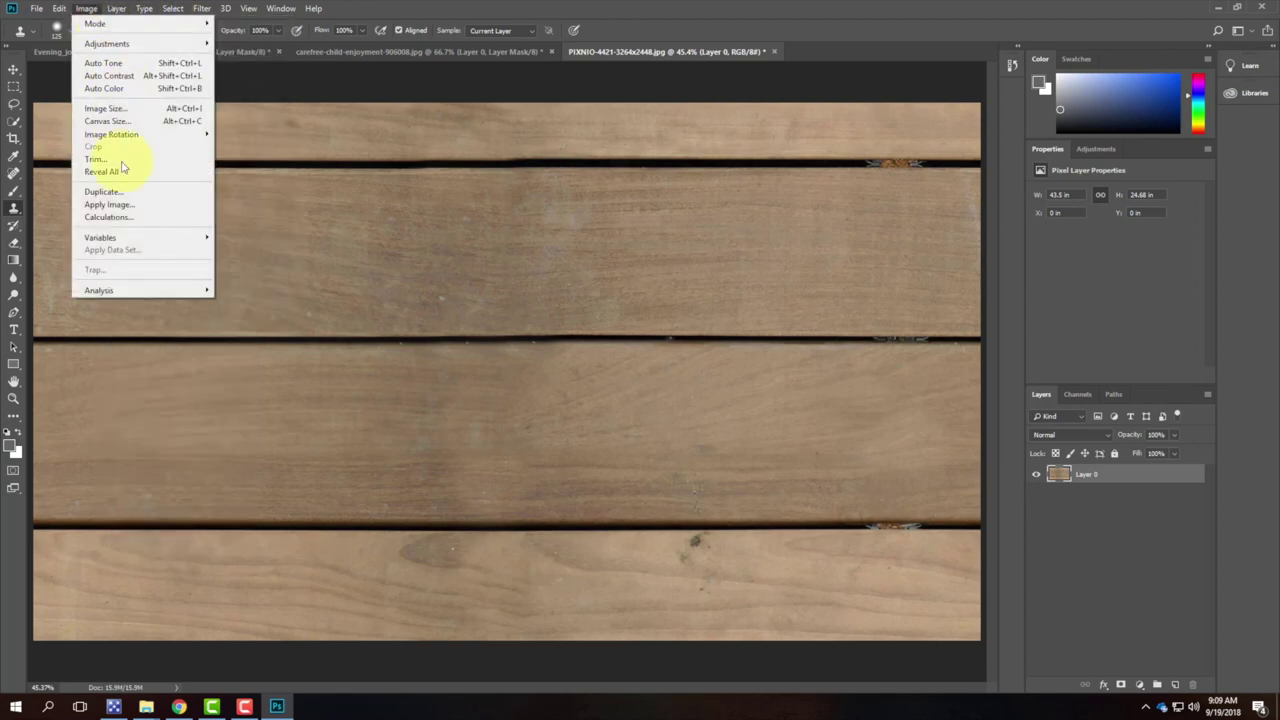
pyautogui.click(118, 122)
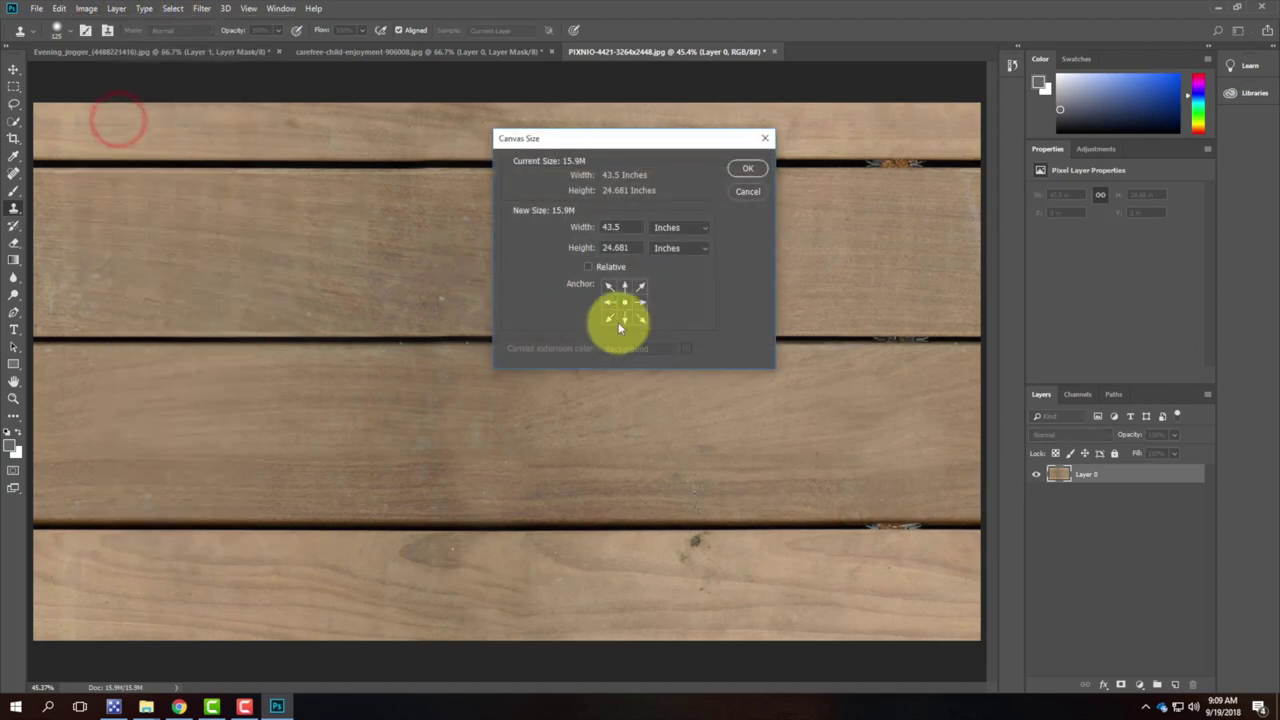
pyautogui.doubleClick(627, 226)
pyautogui.write('100')
pyautogui.press('Tab')
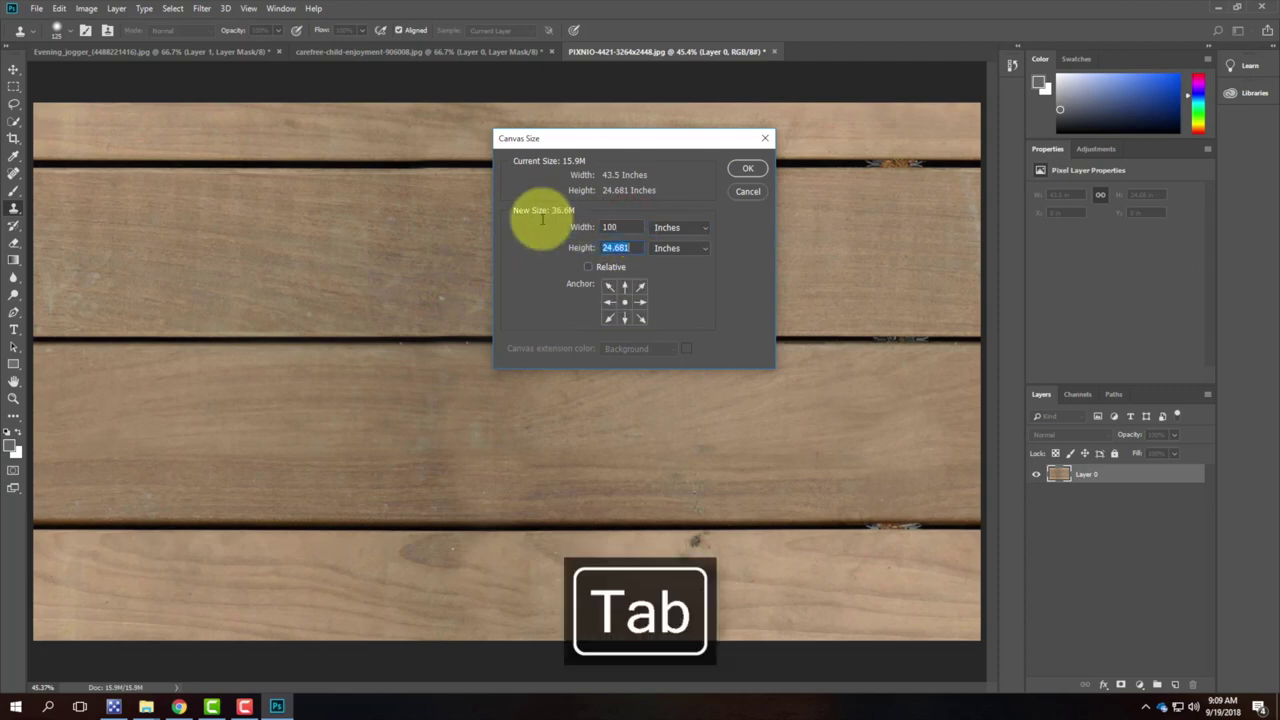
pyautogui.click(747, 168)
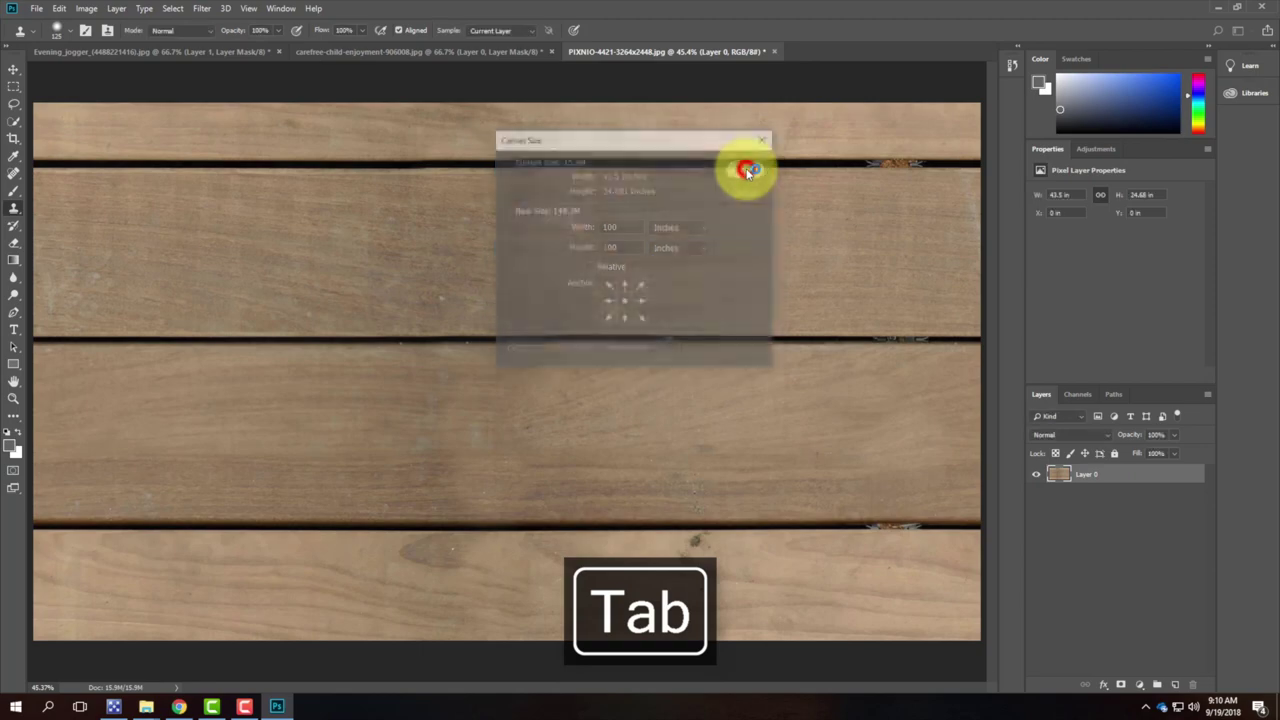
pyautogui.hotkey('ctrl', '-')
pyautogui.hotkey('ctrl', '-')
pyautogui.hotkey('ctrl', '-')
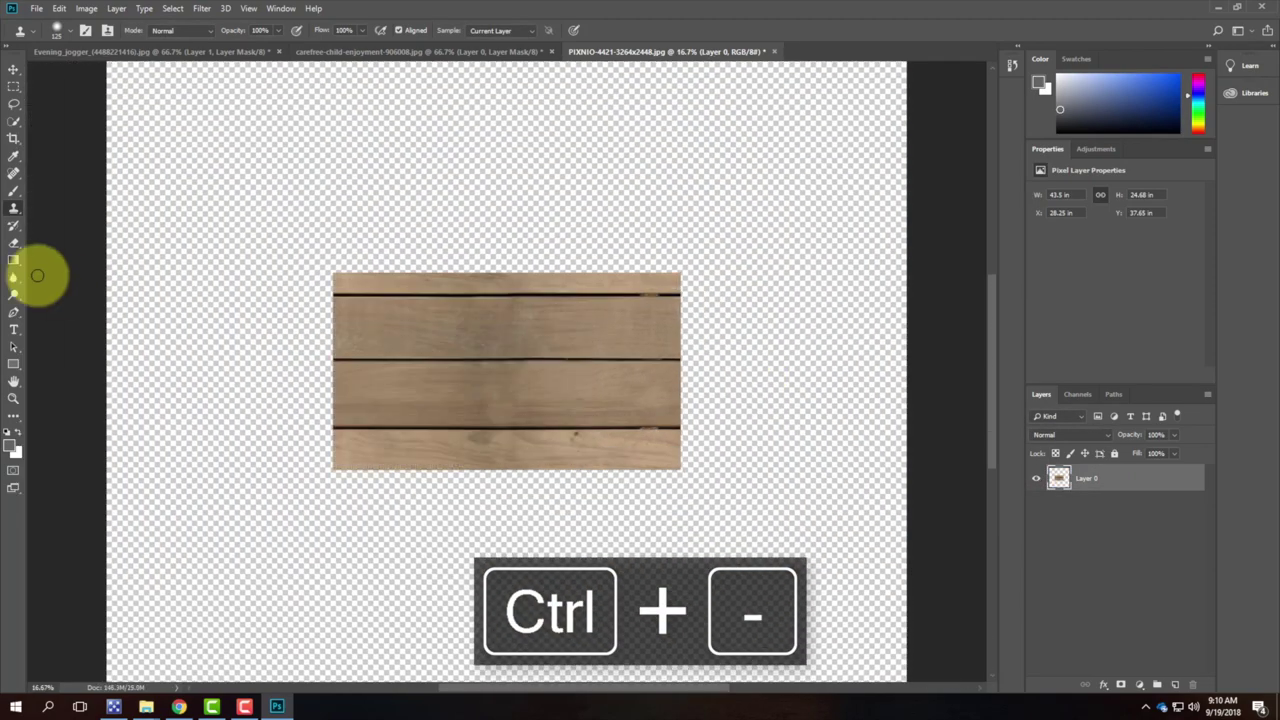
# - Copy the plank image and place a pasted copy edge to edge directly above the original
pyautogui.click(14, 86)
pyautogui.moveTo(240, 236); pyautogui.dragTo(716, 544)
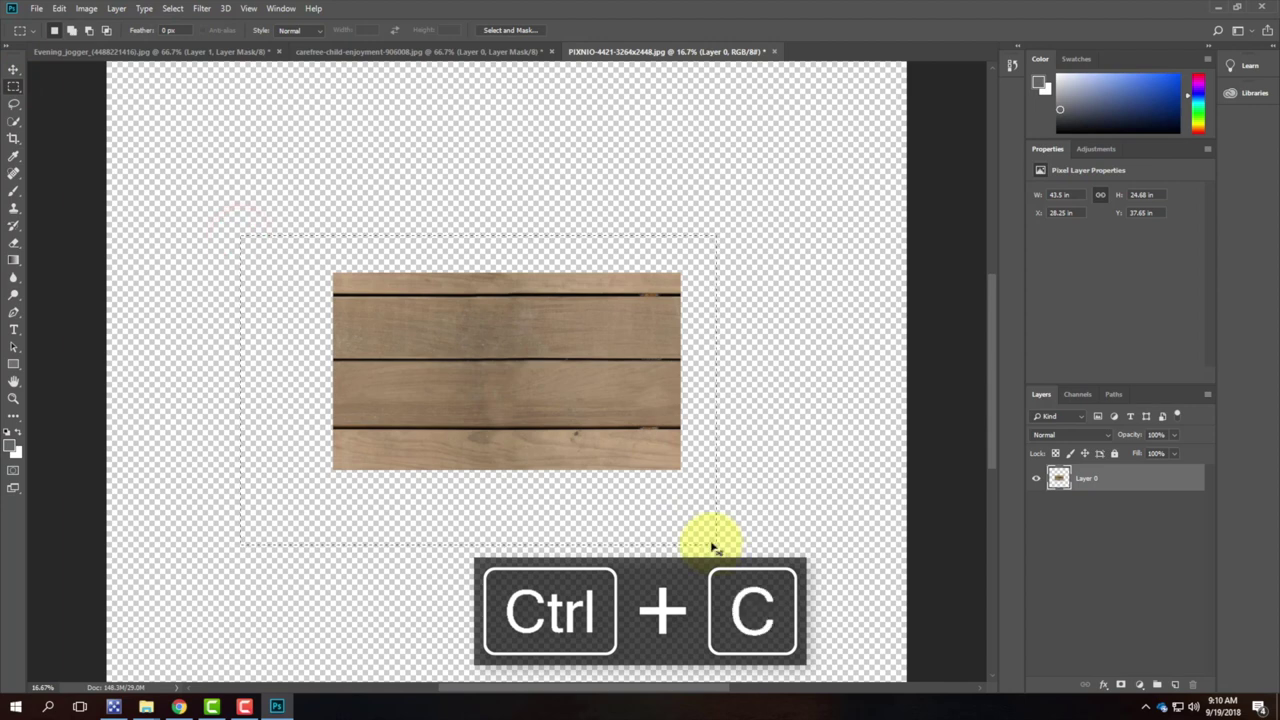
pyautogui.hotkey('ctrl', 'v')
pyautogui.click(14, 70)
pyautogui.moveTo(420, 409); pyautogui.dragTo(450, 192)
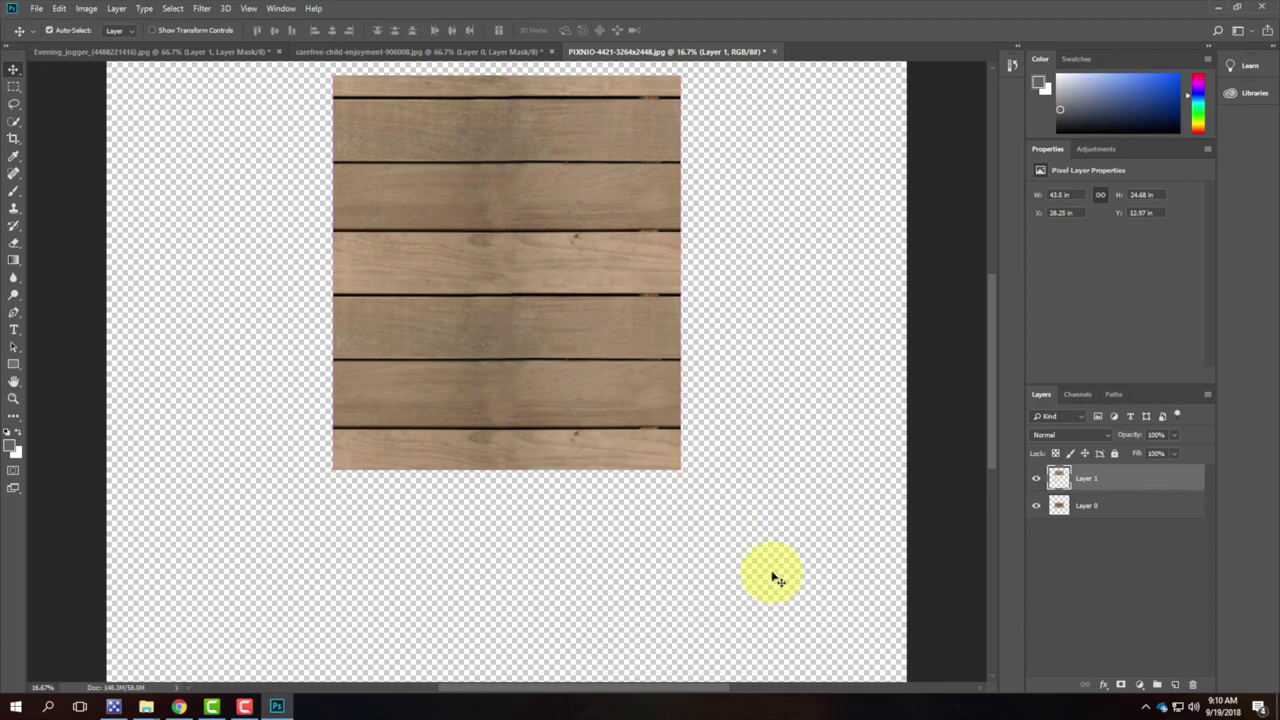
# - Paste a second copy of the plank image and align it above the first copy, running past the canvas's upper edge
pyautogui.scroll(4, 730, 580)
pyautogui.hotkey('ctrl', 'v')
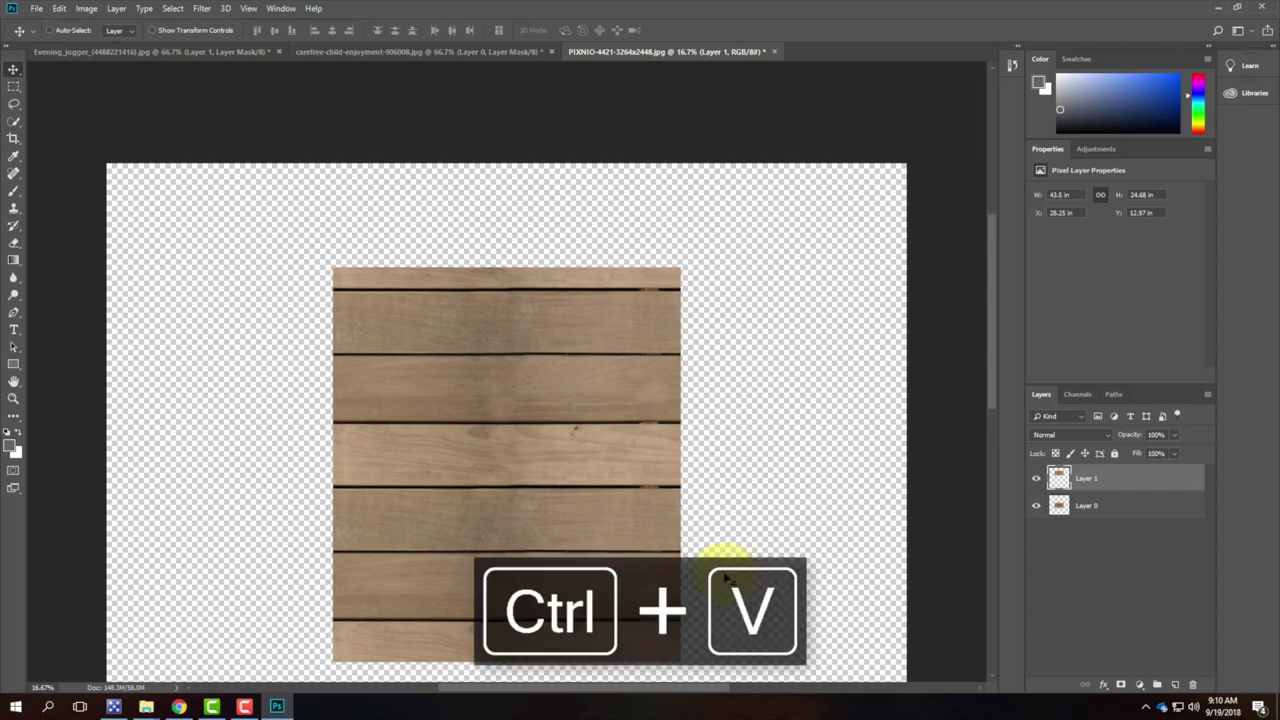
pyautogui.moveTo(539, 463); pyautogui.dragTo(539, 214)
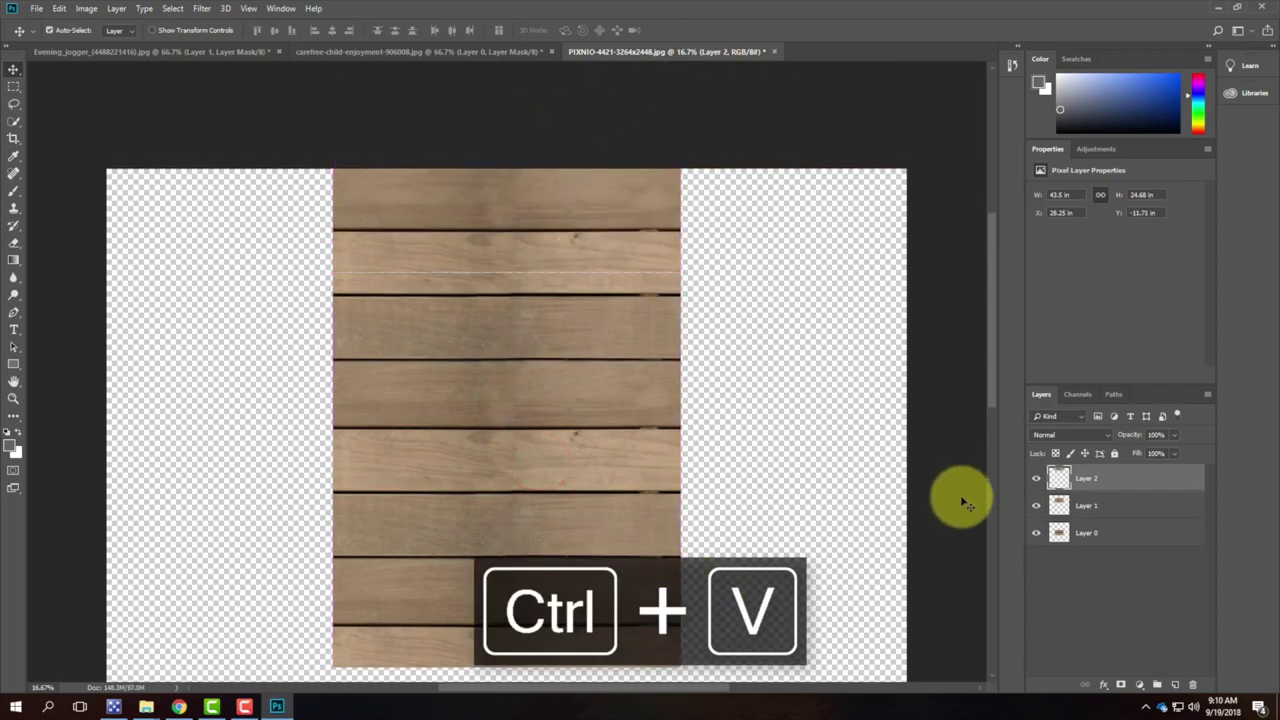
# - Paste three more copies and stack them as a column flush against the right side of the existing tiles
pyautogui.scroll(-1, 900, 496)
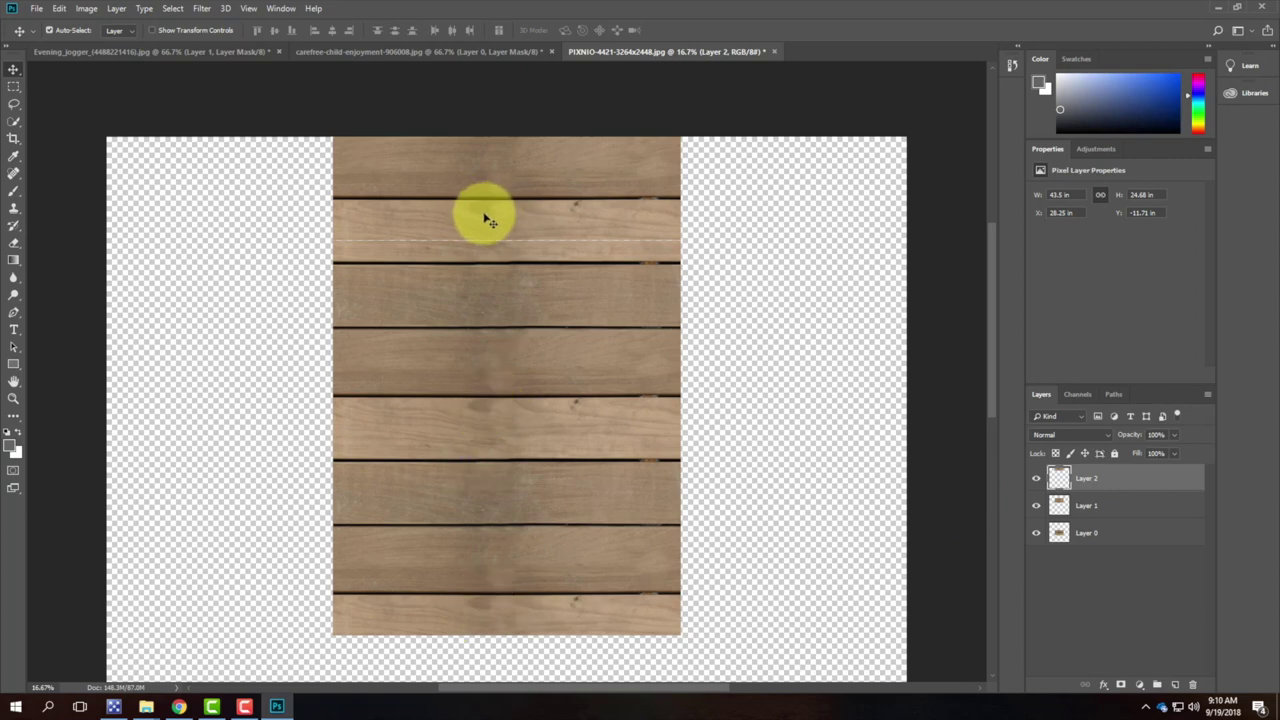
pyautogui.click(551, 186)
pyautogui.hotkey('ctrl', 'v')
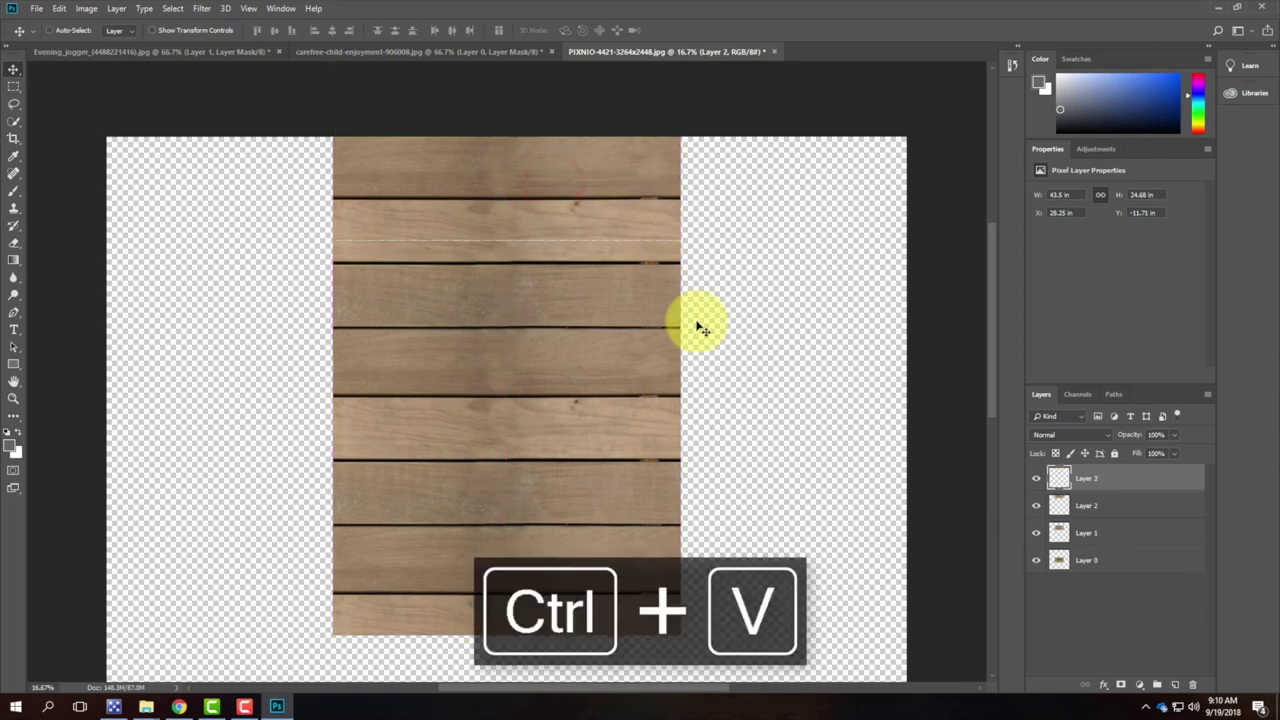
pyautogui.moveTo(476, 416); pyautogui.dragTo(822, 544)
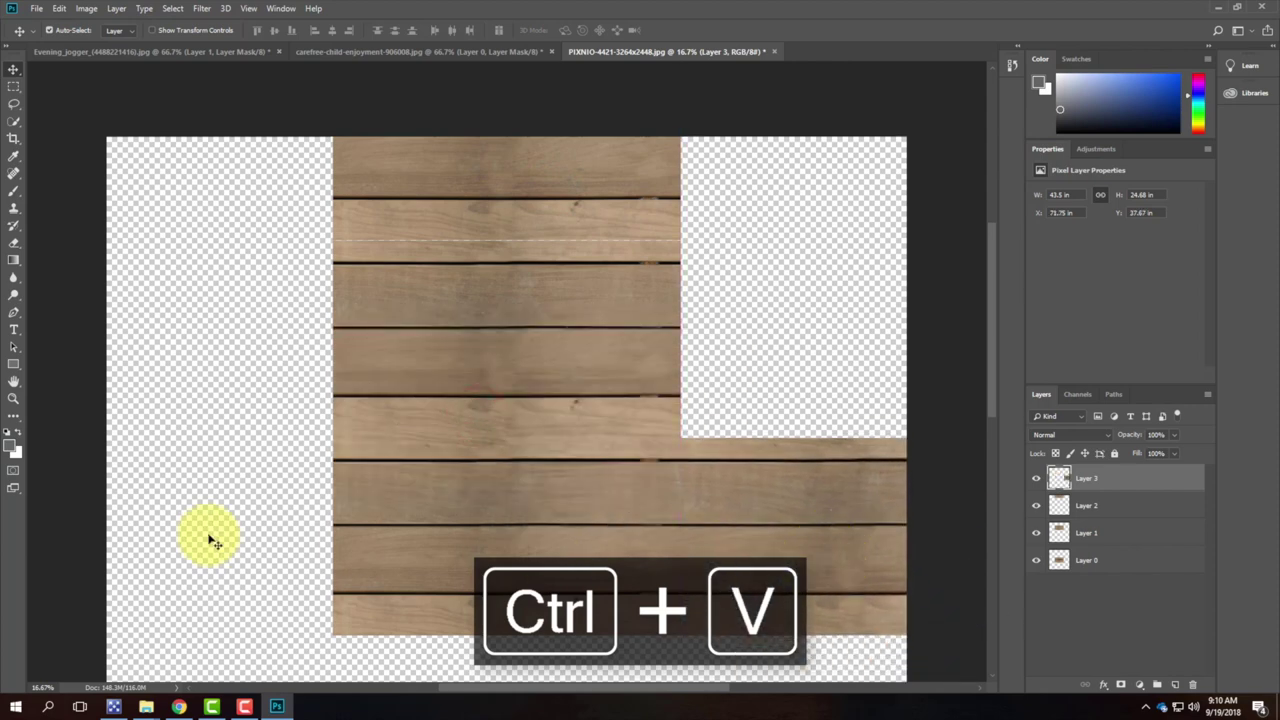
pyautogui.hotkey('ctrl', 'v')
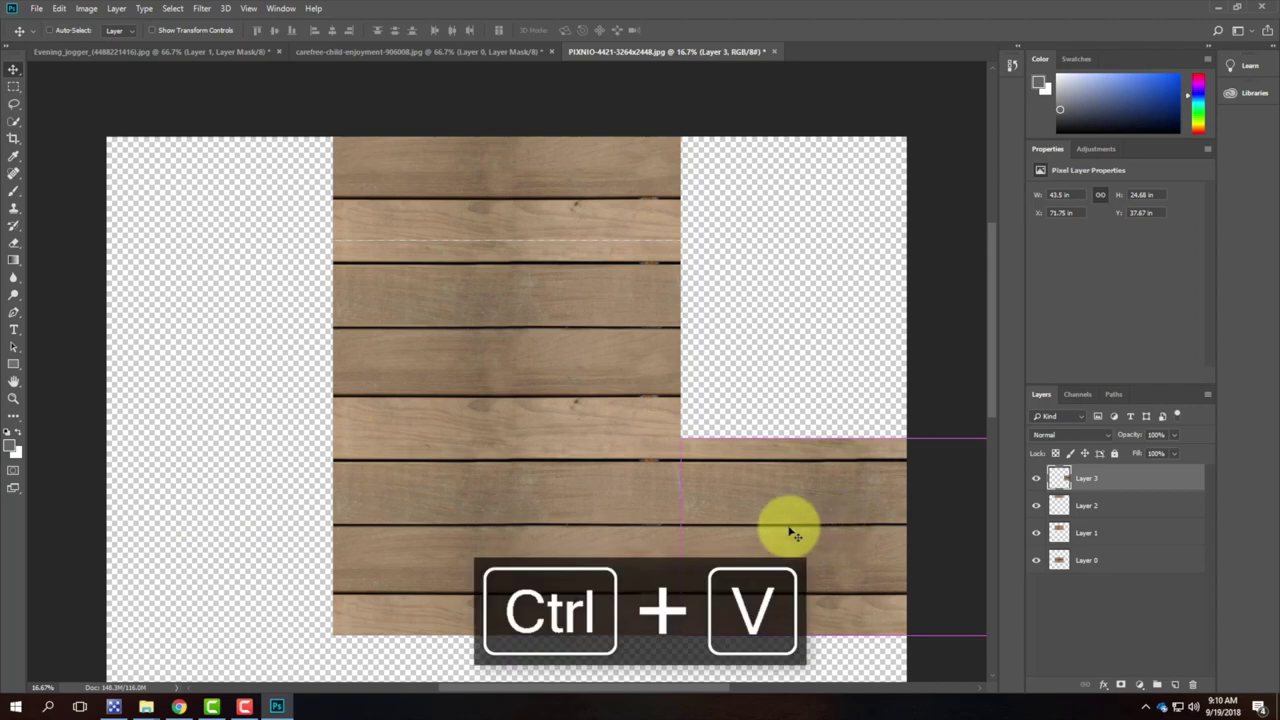
pyautogui.moveTo(503, 437); pyautogui.dragTo(851, 366)
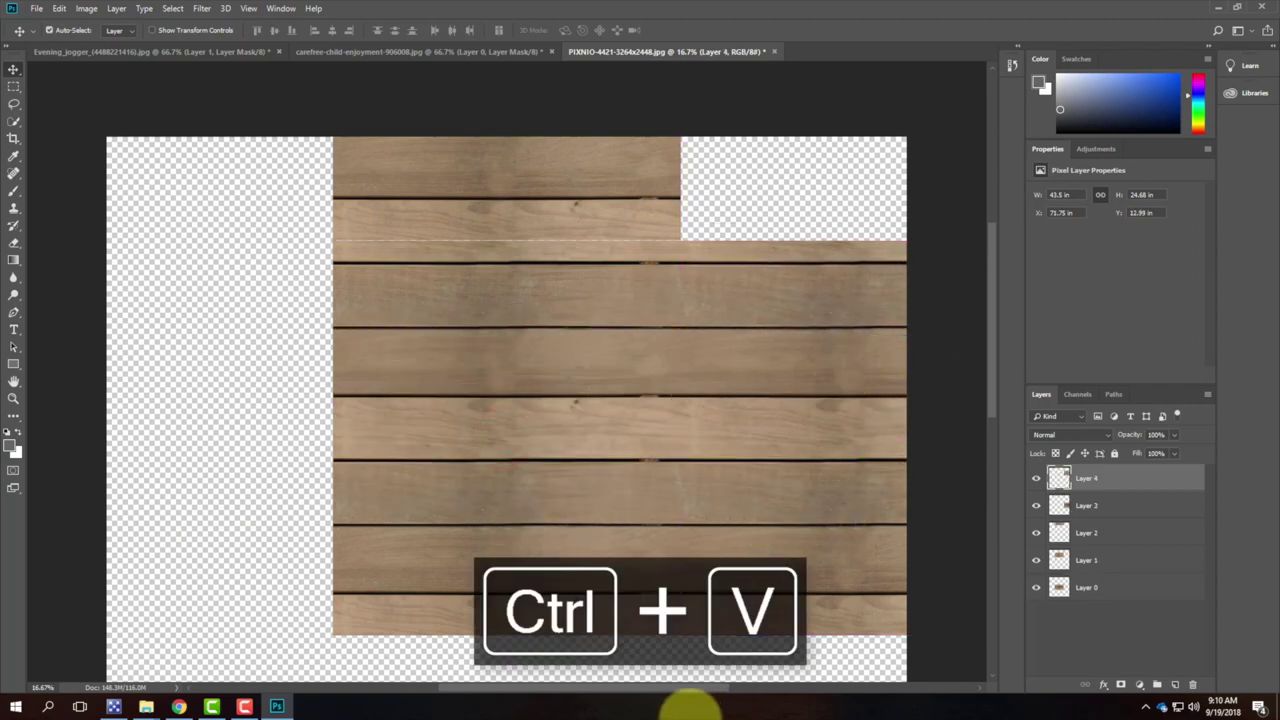
pyautogui.hotkey('ctrl', 'v')
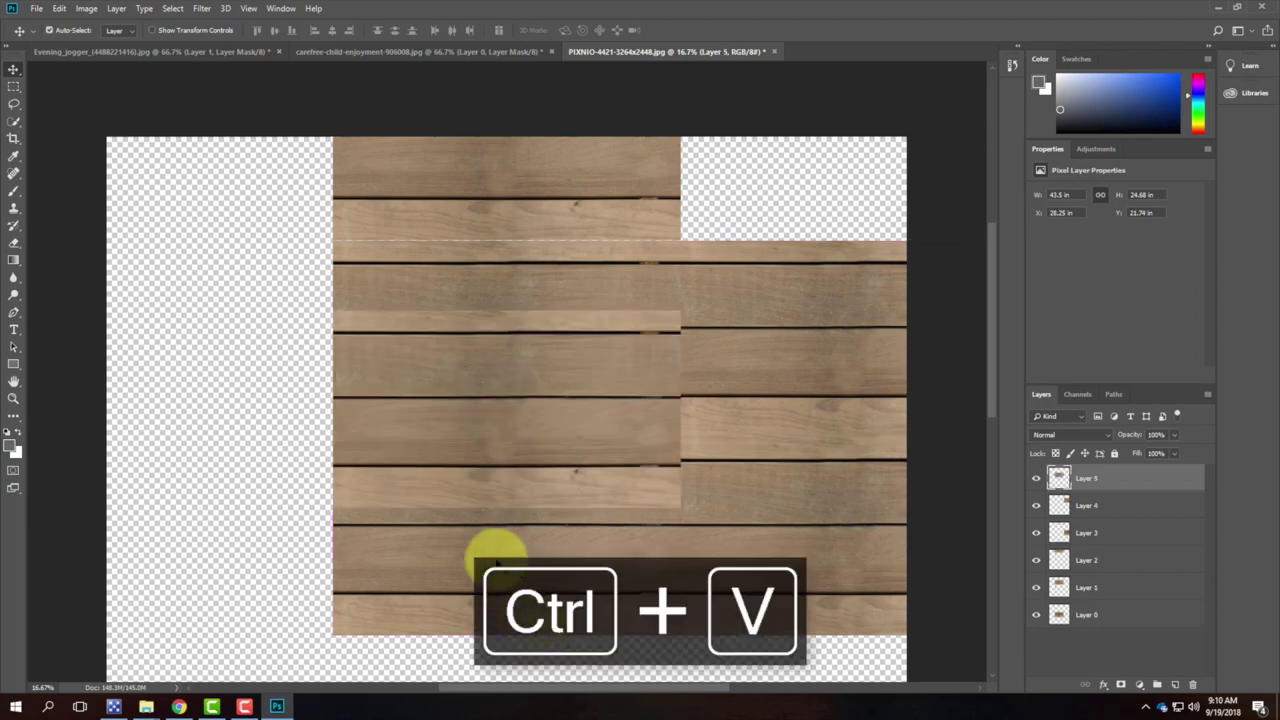
pyautogui.moveTo(457, 470); pyautogui.dragTo(802, 204)
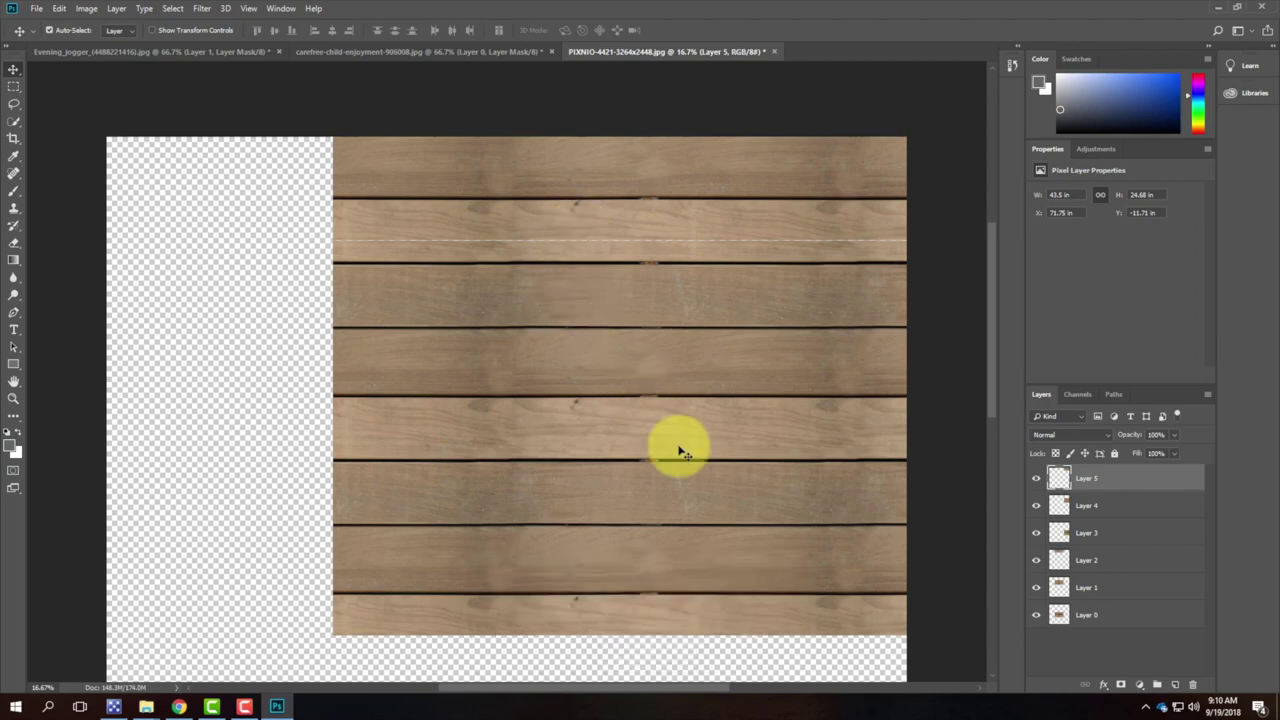
# - Paste two copies flush against the left side of the centre column, beside the first pasted copy and the original
pyautogui.hotkey('ctrl', 'v')
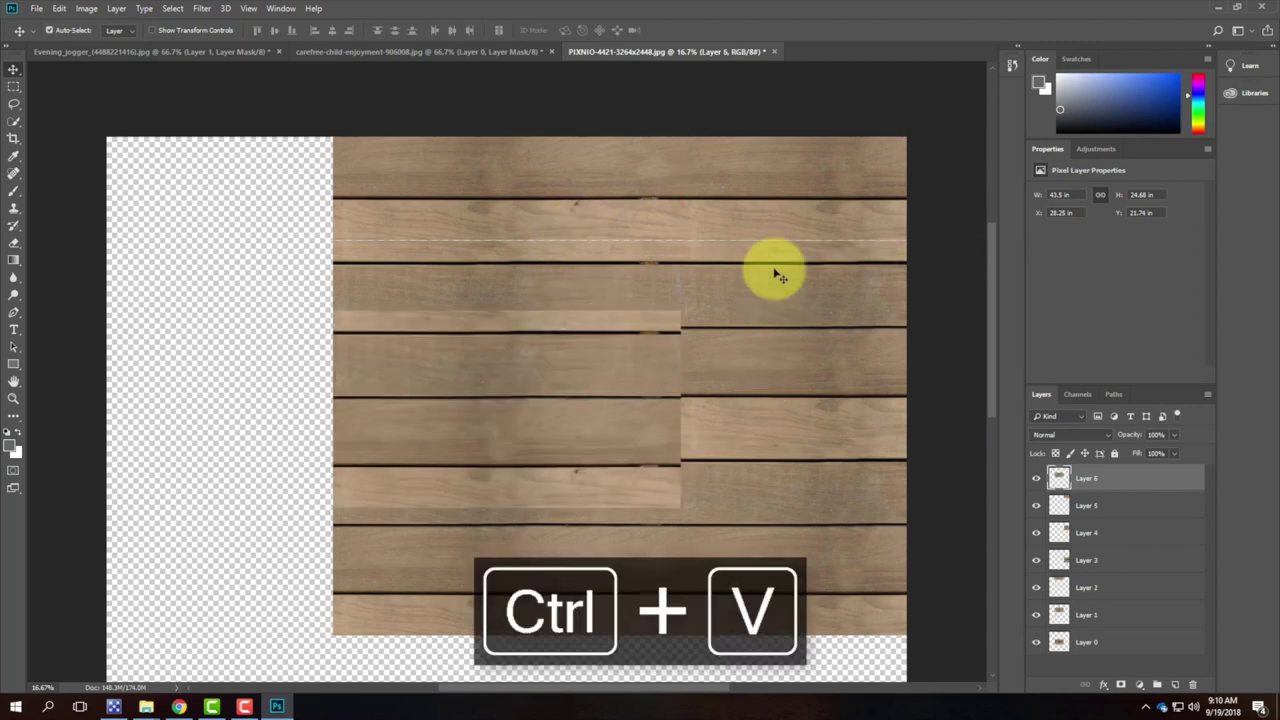
pyautogui.moveTo(553, 388); pyautogui.dragTo(188, 322)
pyautogui.moveTo(210, 320); pyautogui.dragTo(210, 320)
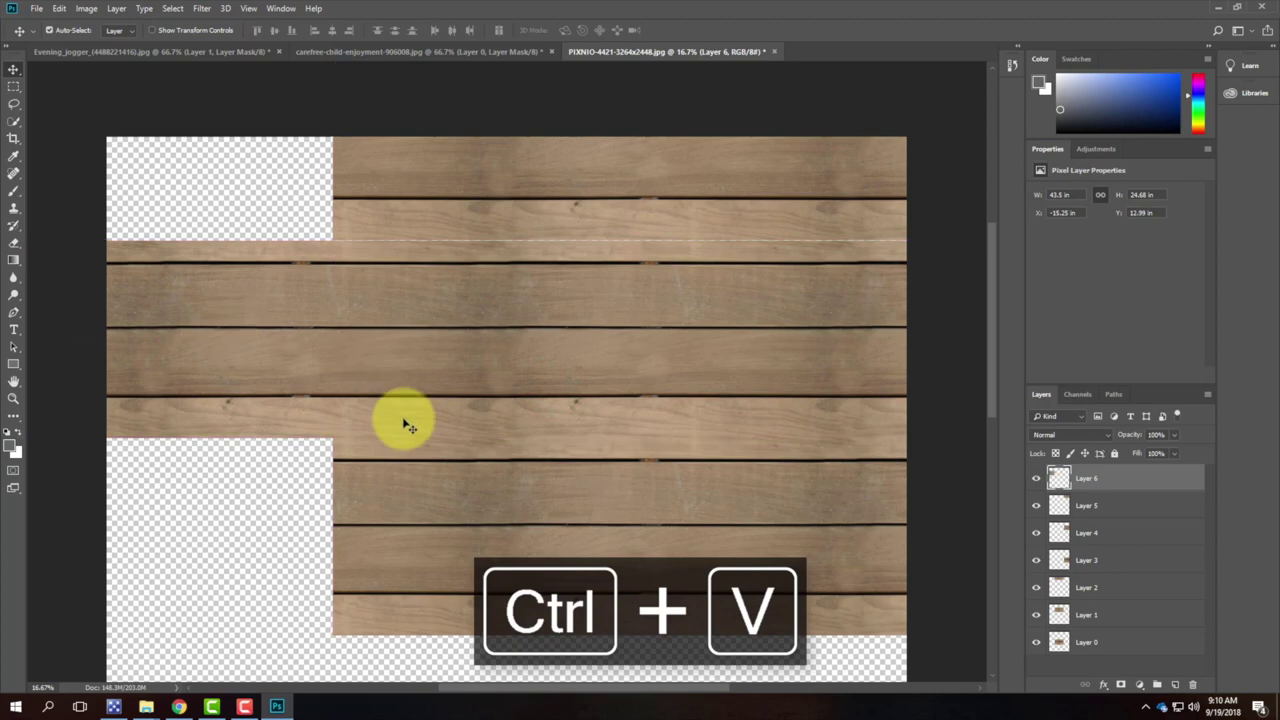
pyautogui.hotkey('ctrl', 'v')
pyautogui.moveTo(479, 384); pyautogui.dragTo(130, 514)
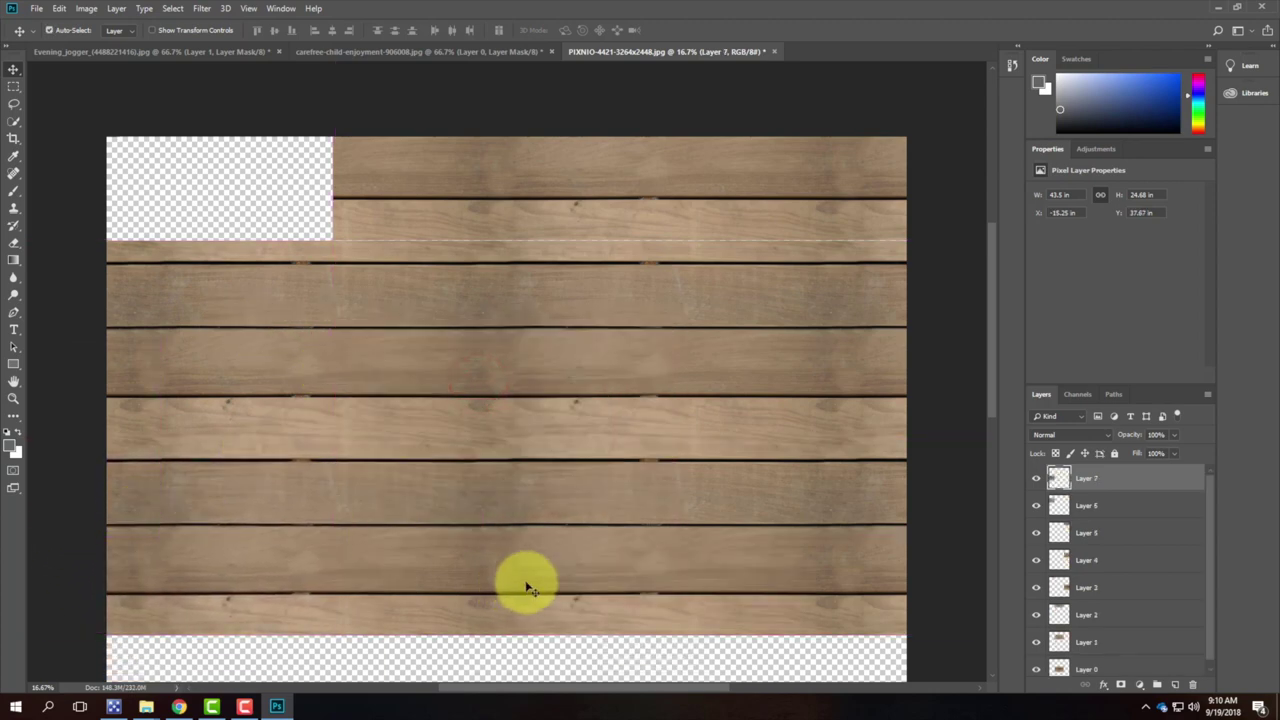